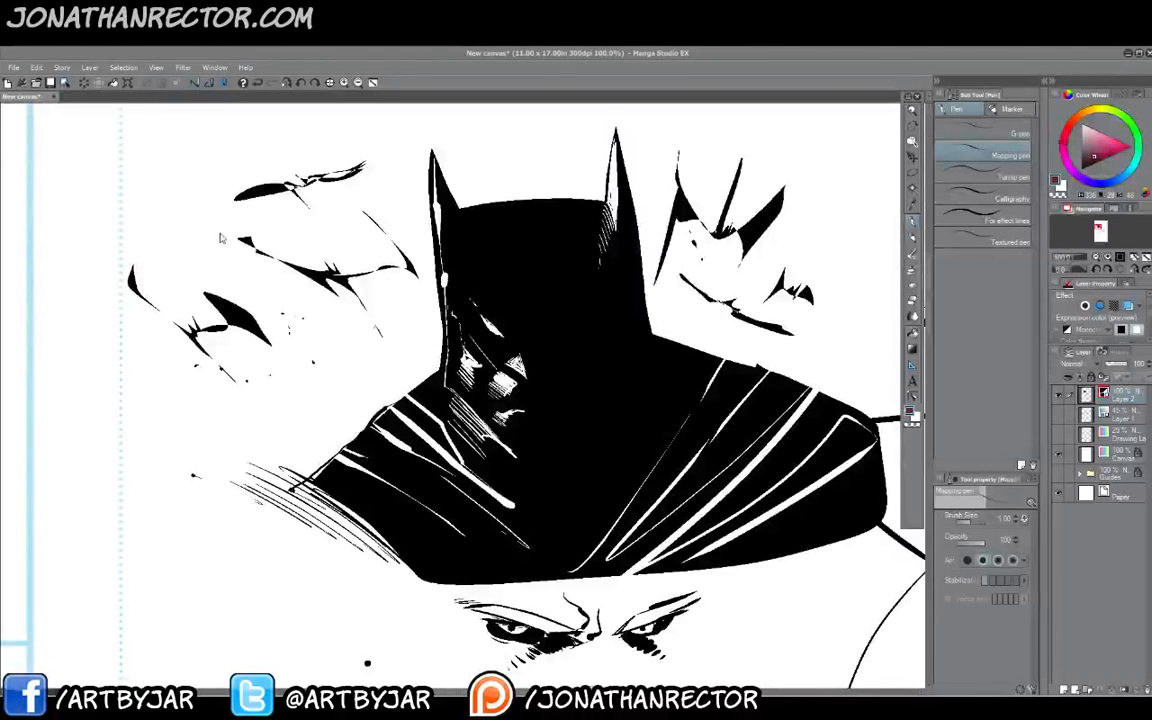
{"action": "left_click", "coordinate": [358, 84]}
{"action": "left_click", "coordinate": [358, 84]}
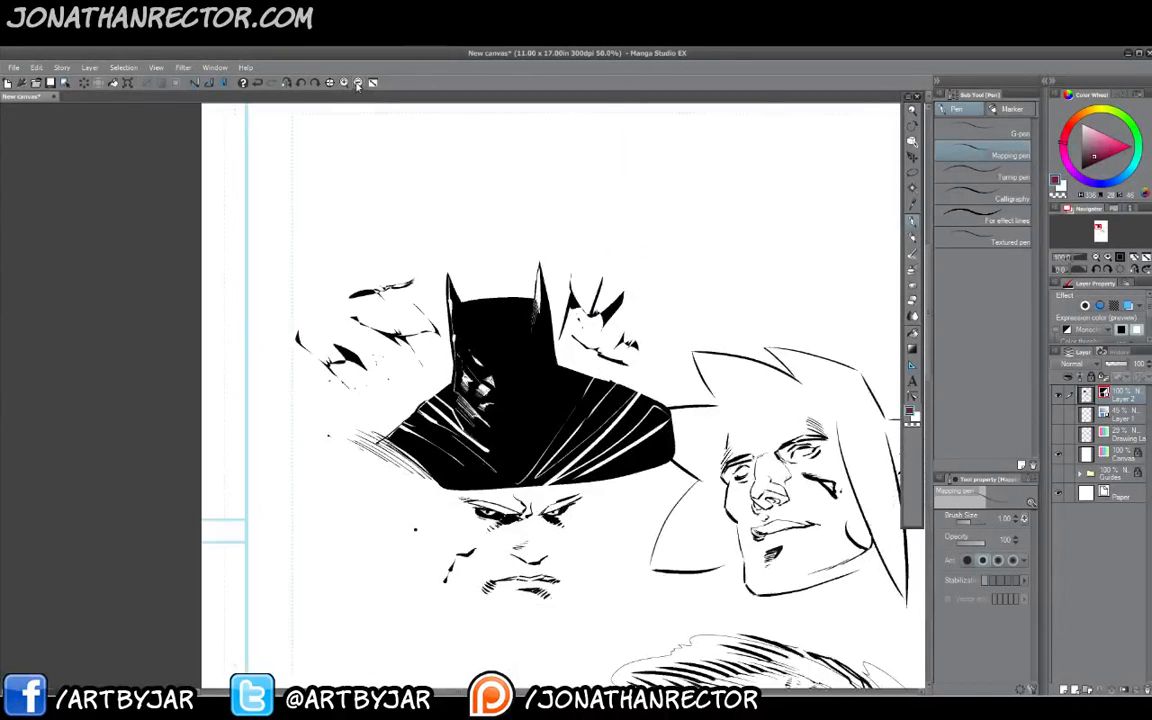
{"action": "left_click", "coordinate": [358, 84]}
{"action": "left_click_drag", "start_coordinate": [309, 219], "coordinate": [289, 240]}
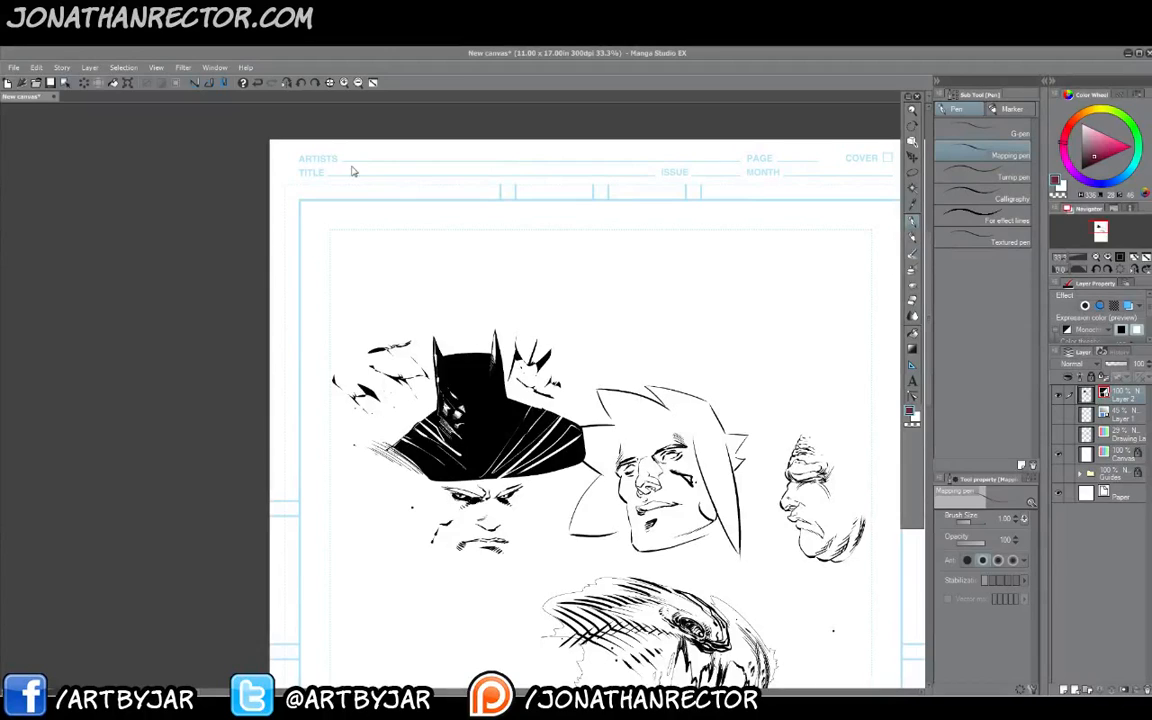
Switch to the browser and look through The Standard #2 page 26 of the webcomic, down to its page navigation.
{"action": "key", "text": "alt+Tab"}
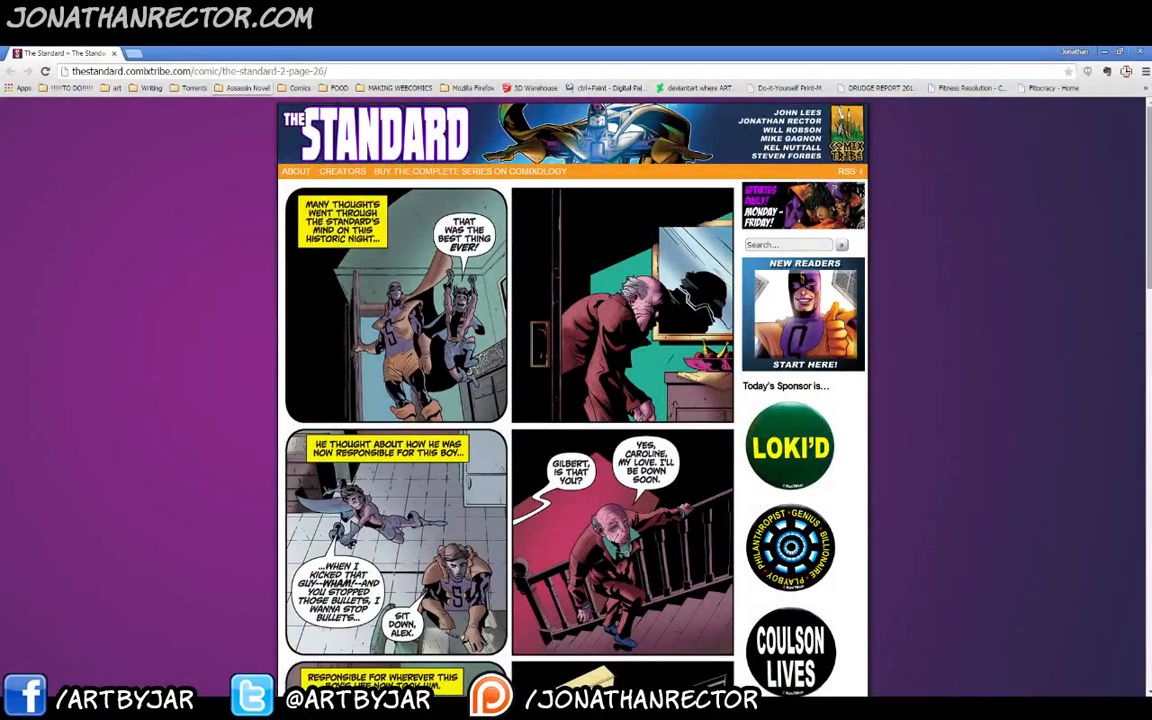
{"action": "scroll", "coordinate": [1138, 415], "scroll_direction": "down", "scroll_amount": 3}
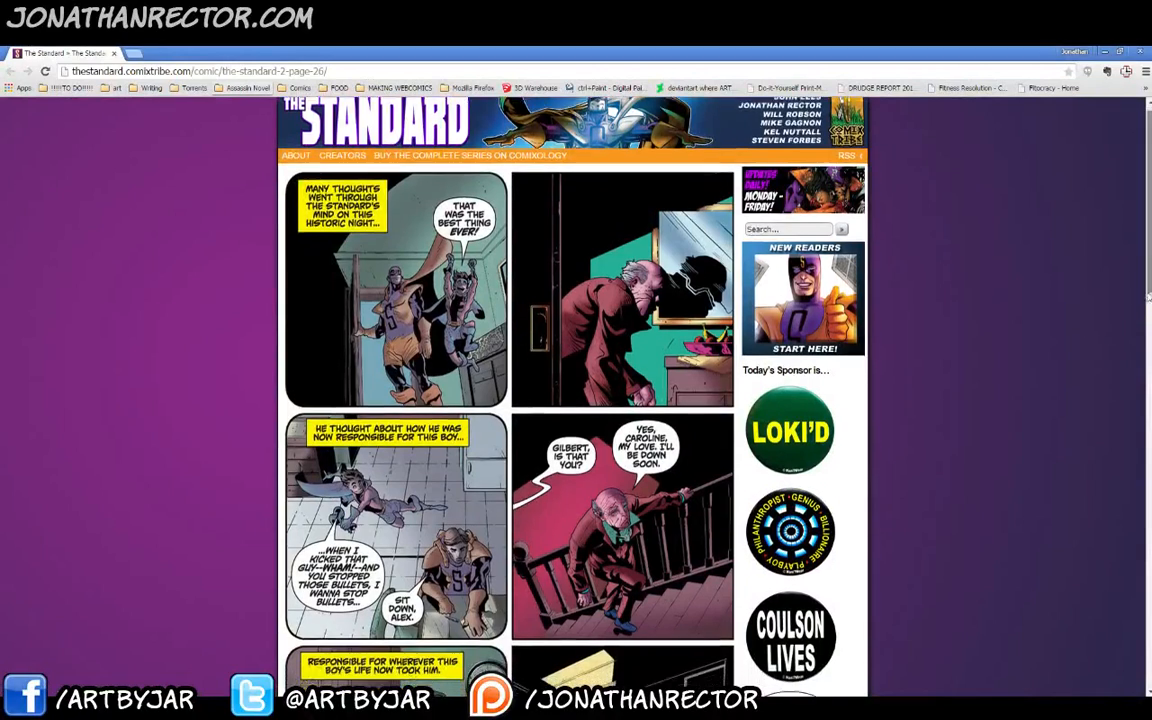
{"action": "scroll", "coordinate": [1136, 420], "scroll_direction": "down", "scroll_amount": 3}
{"action": "scroll", "coordinate": [1130, 428], "scroll_direction": "up", "scroll_amount": 1}
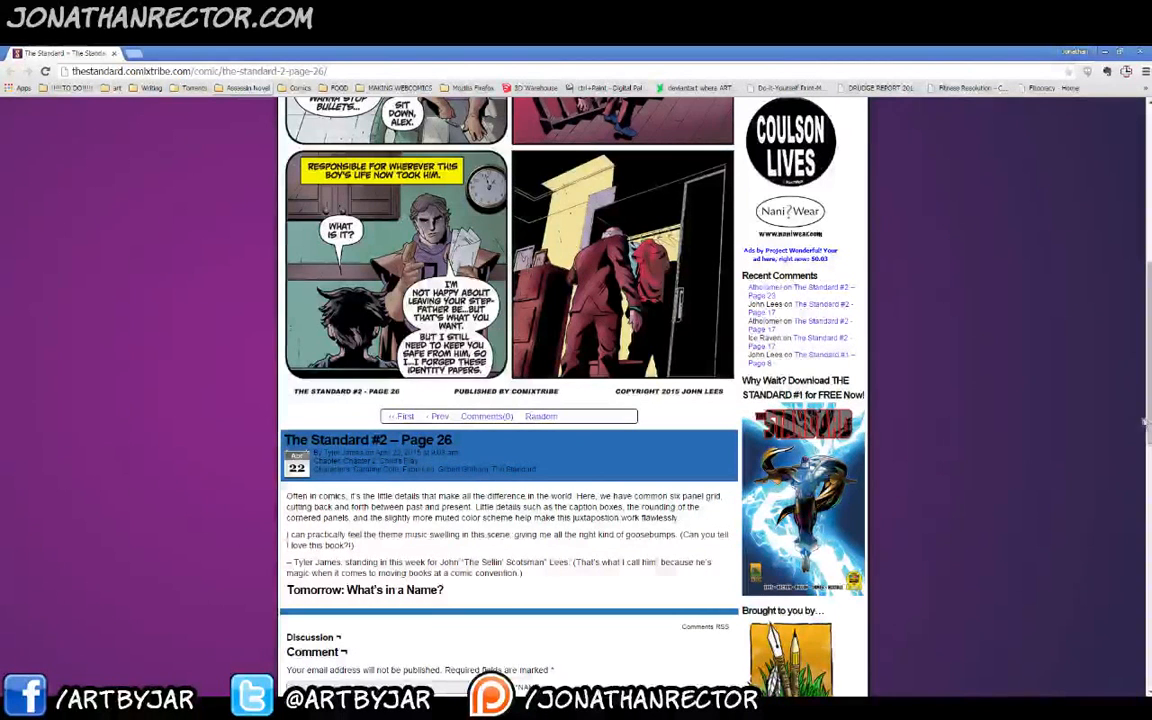
{"action": "left_click_drag", "start_coordinate": [1149, 416], "coordinate": [1149, 258]}
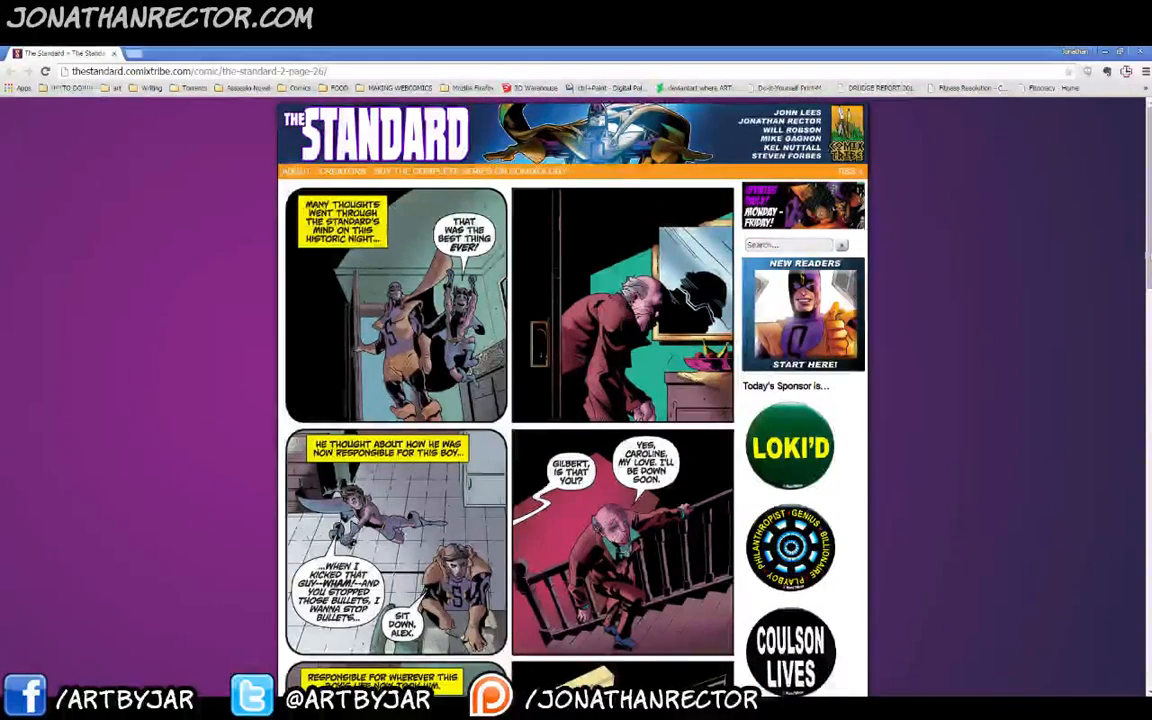
{"action": "scroll", "coordinate": [1140, 441], "scroll_direction": "down", "scroll_amount": 10}
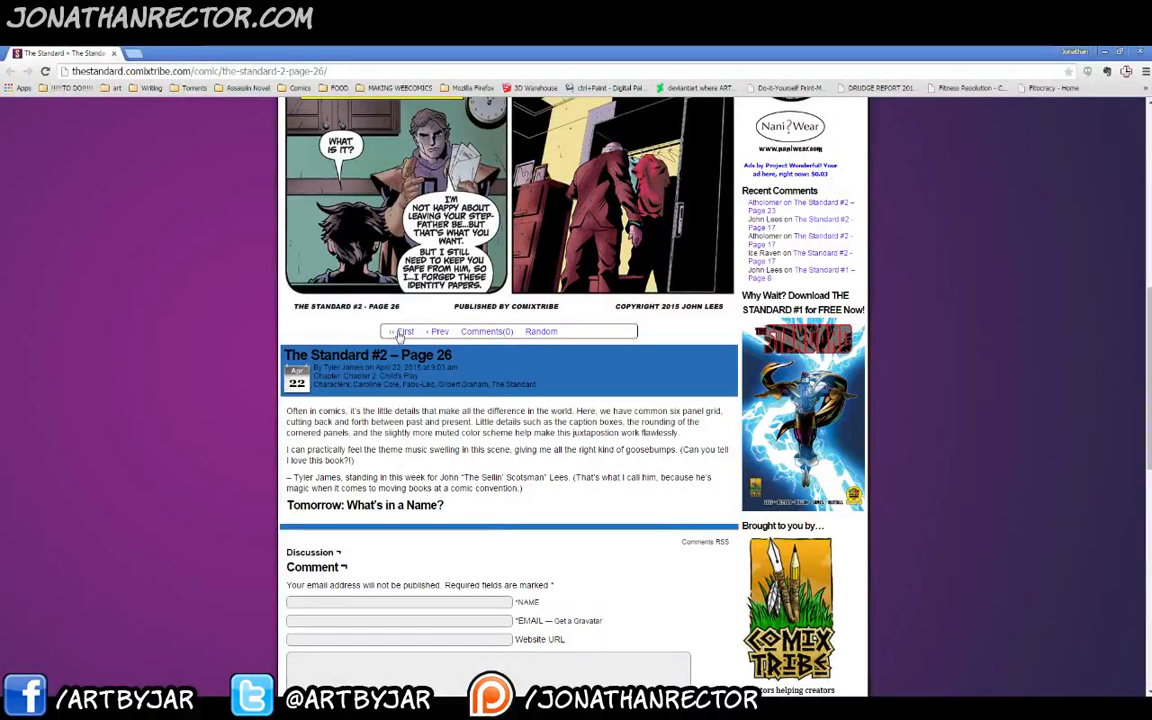
Go to the first page of The Standard webcomic and view the series cover.
{"action": "left_click", "coordinate": [401, 334]}
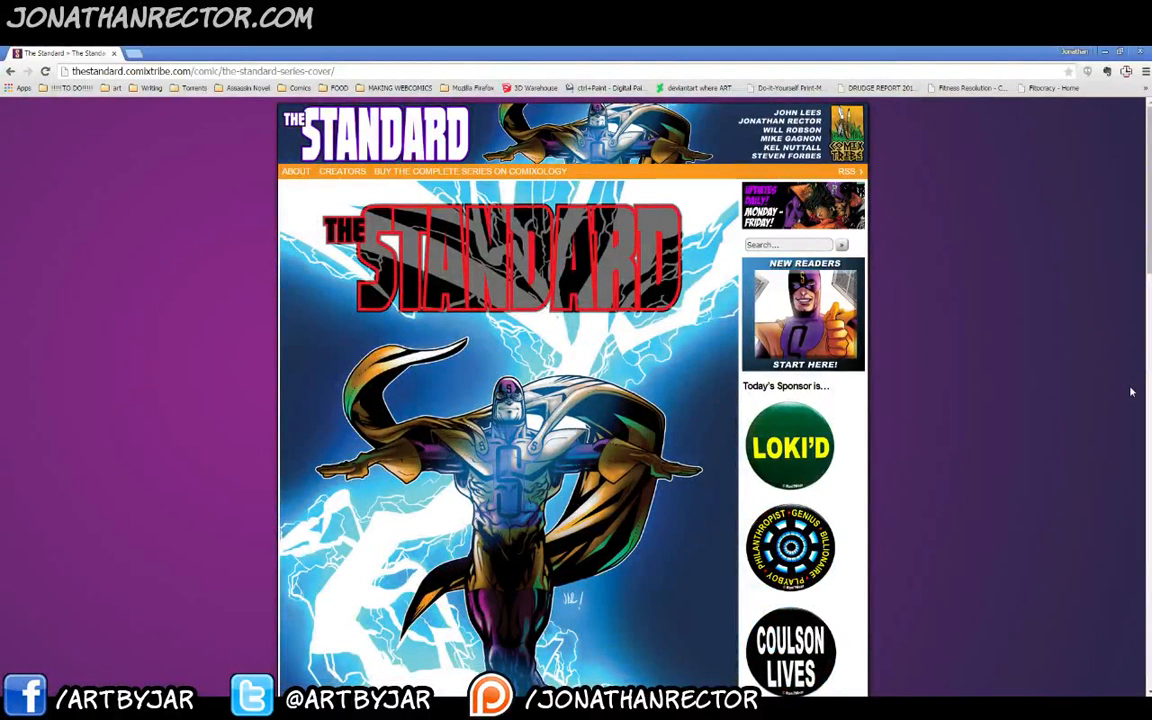
{"action": "scroll", "coordinate": [1148, 289], "scroll_direction": "down", "scroll_amount": 1}
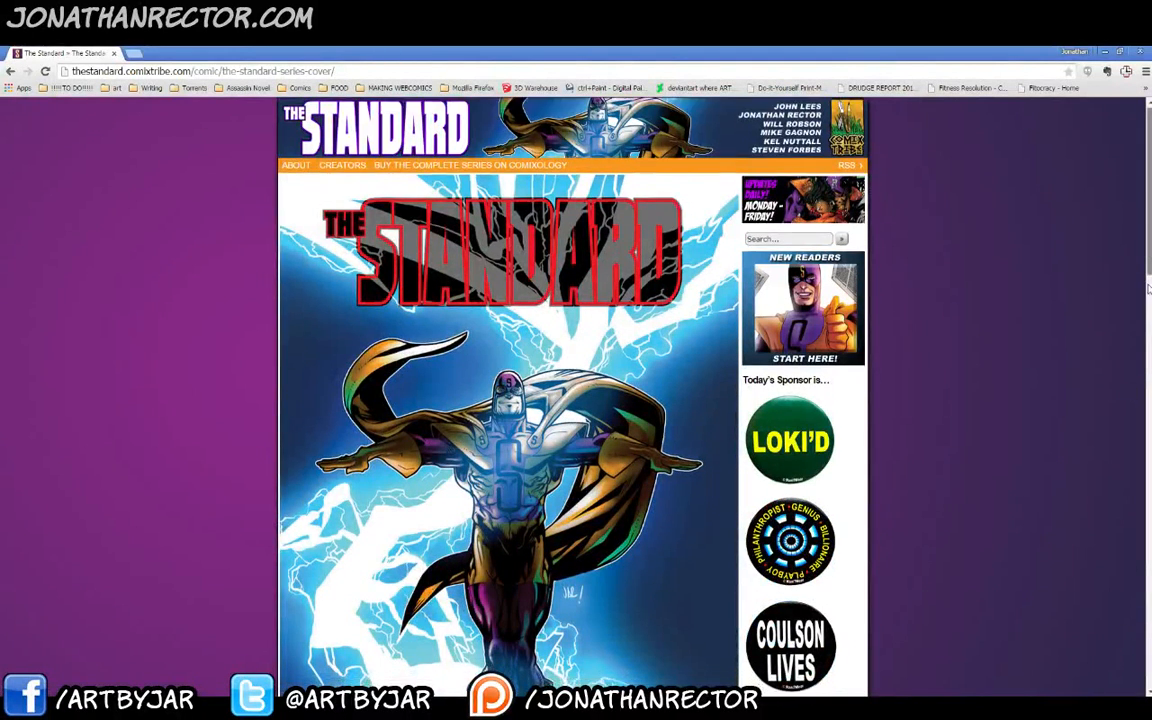
{"action": "left_click_drag", "start_coordinate": [1148, 289], "coordinate": [1121, 250]}
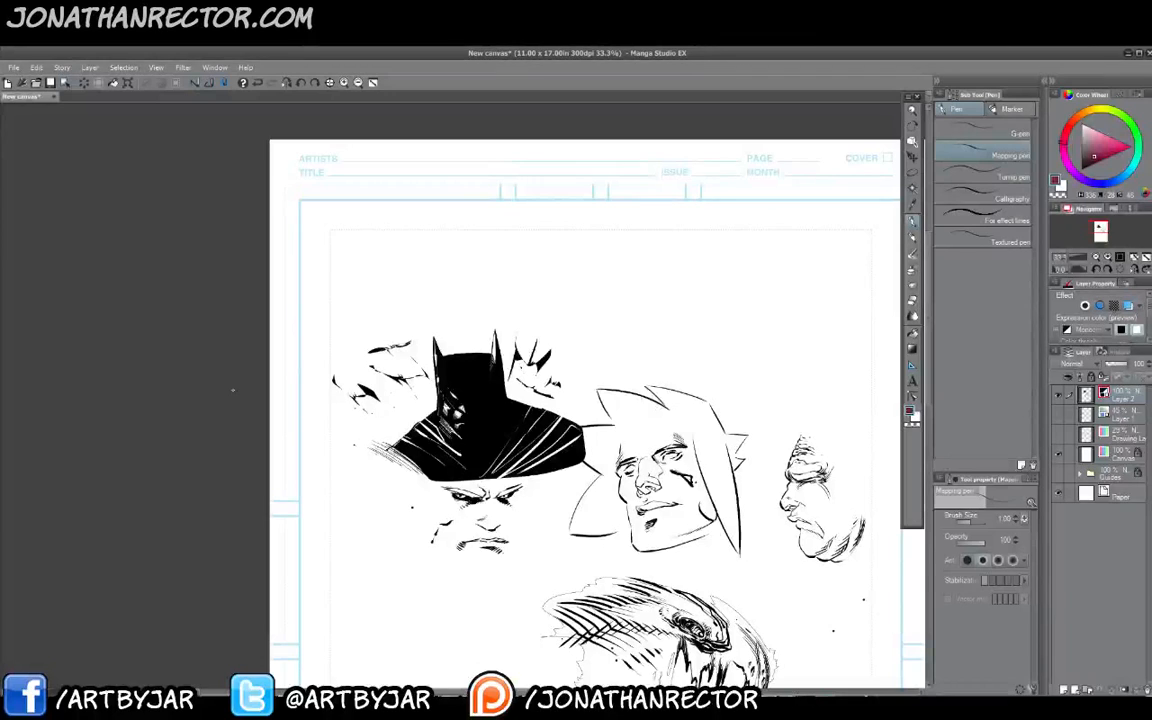
In Manga Studio, close the sketch canvas without saving its changes.
{"action": "left_click", "coordinate": [52, 96]}
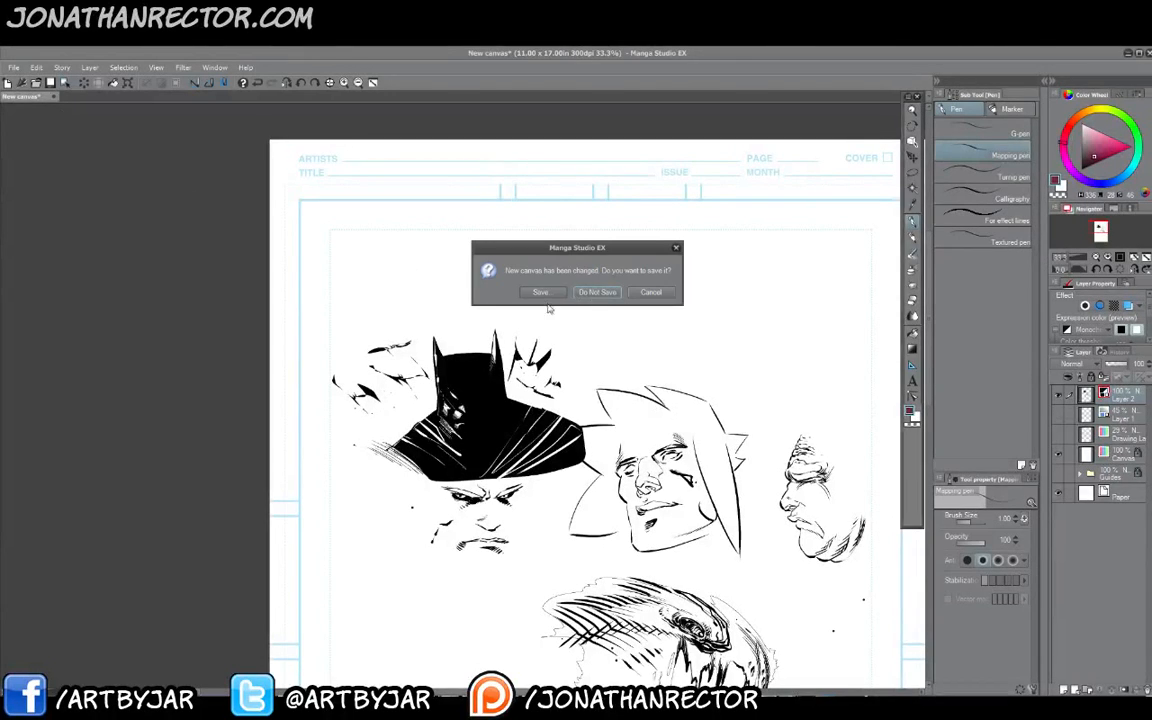
{"action": "left_click", "coordinate": [597, 292]}
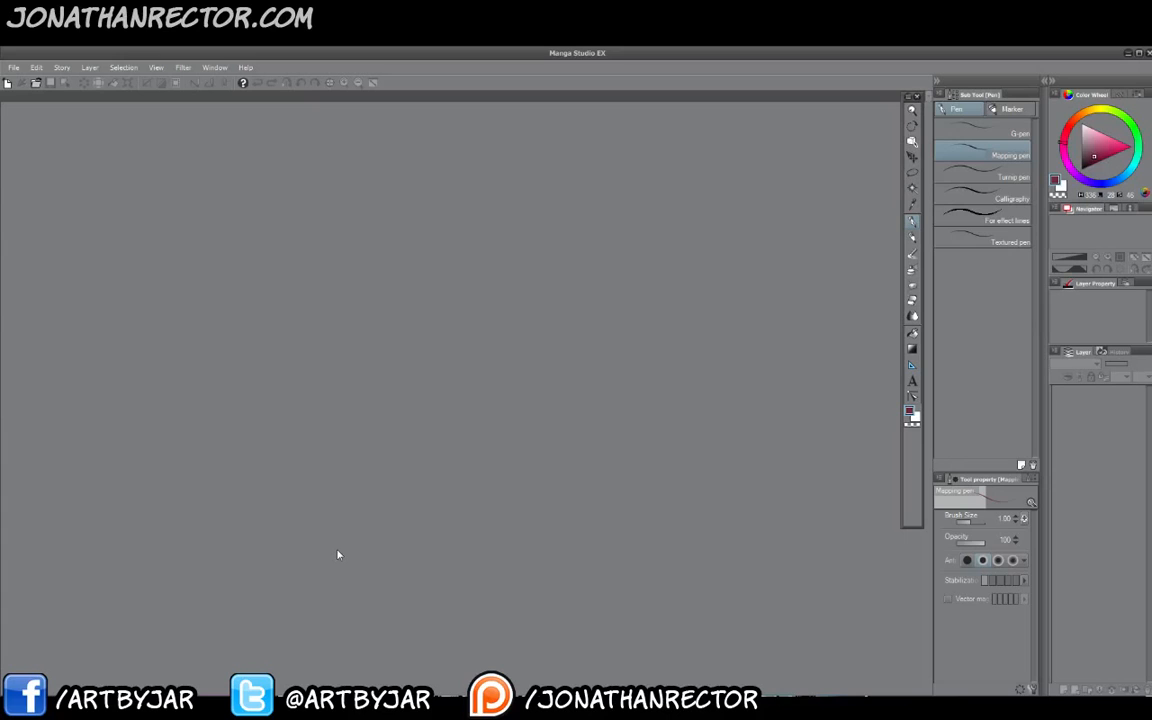
{"action": "left_click", "coordinate": [14, 67]}
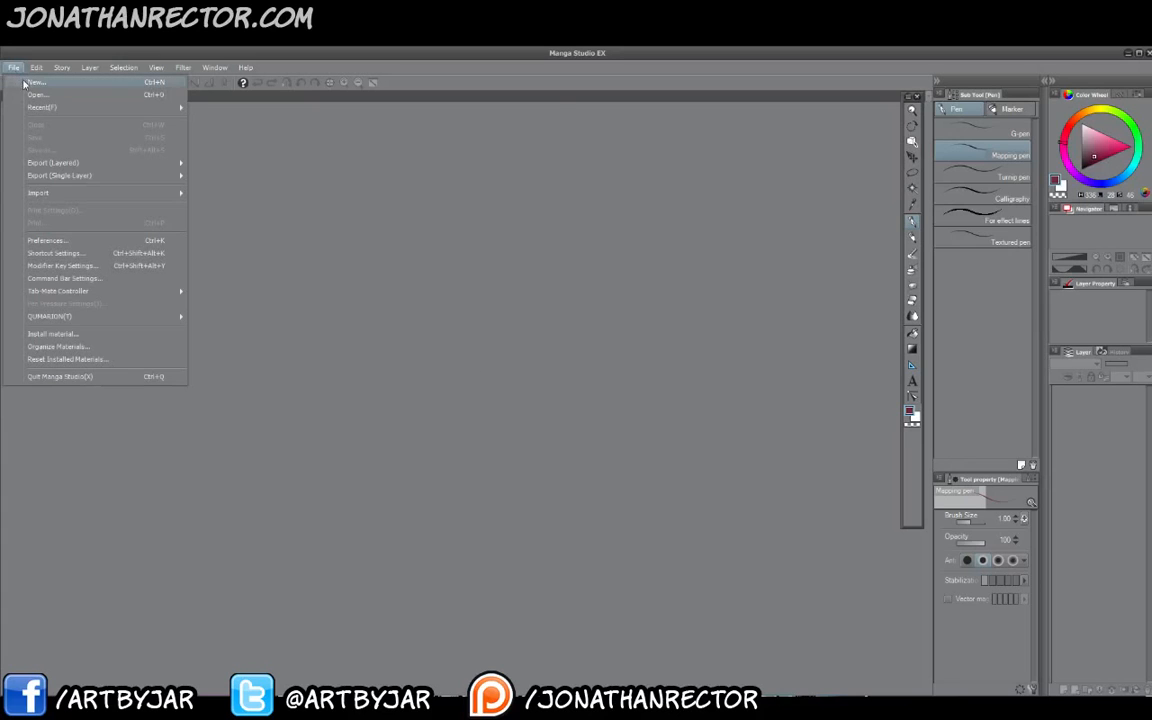
{"action": "mouse_move", "coordinate": [45, 107]}
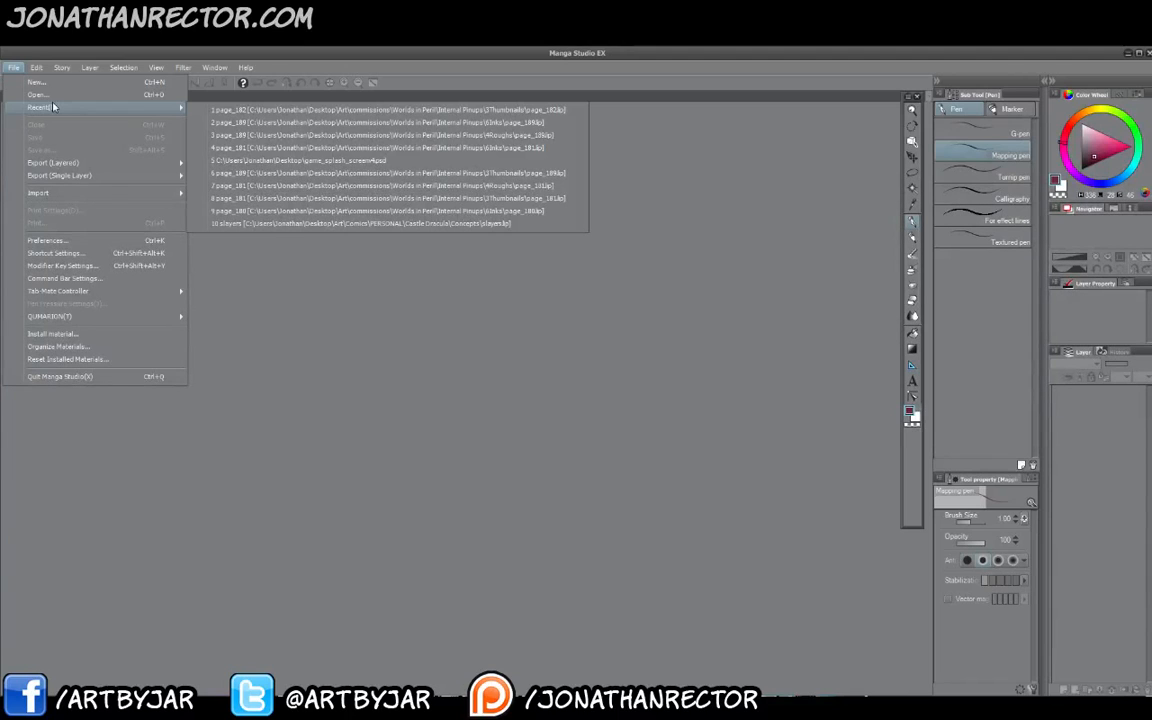
{"action": "mouse_move", "coordinate": [61, 67]}
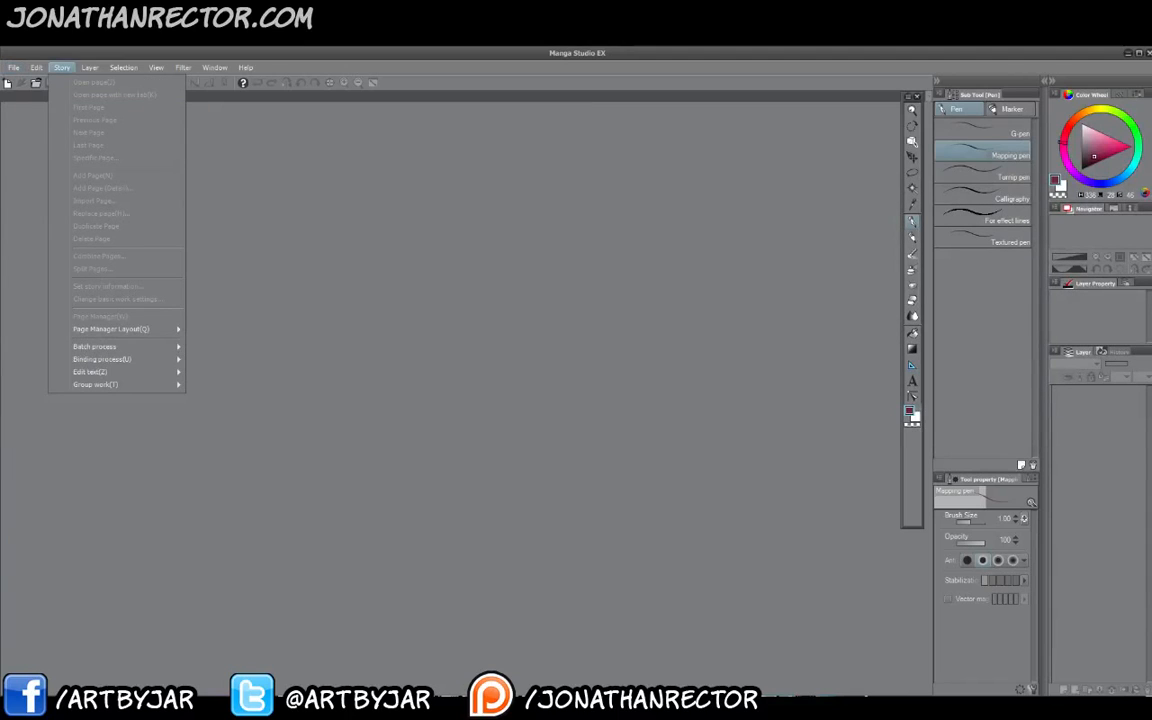
{"action": "key", "text": "Escape"}
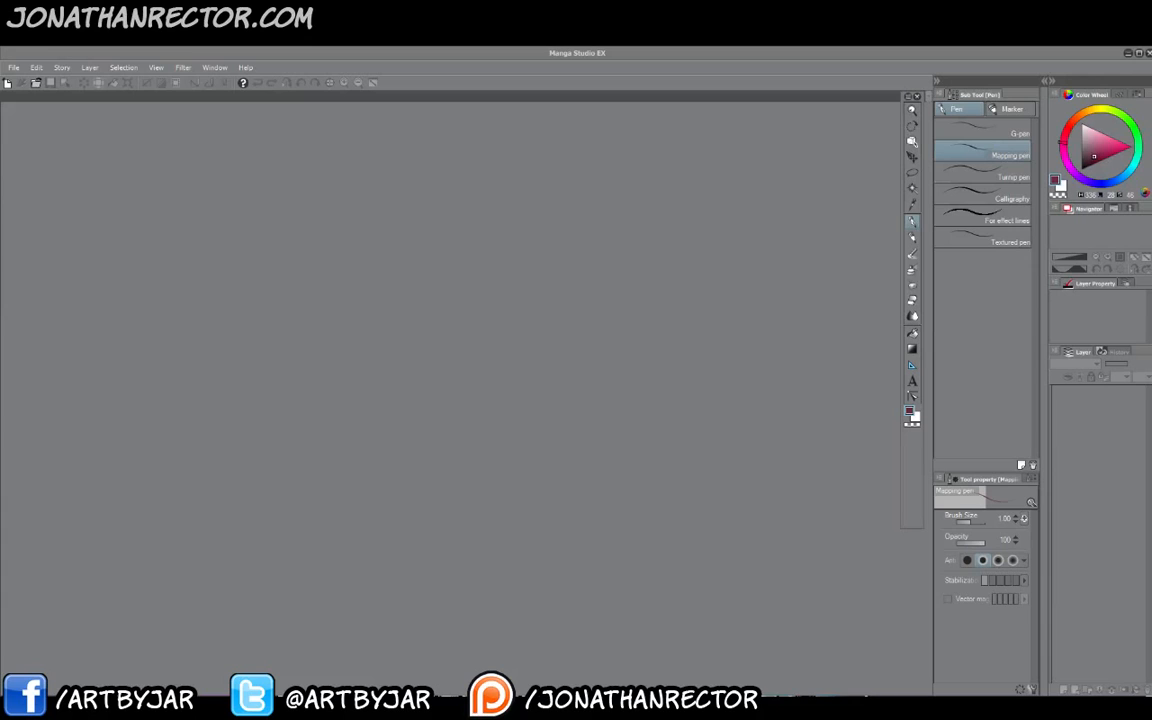
Create a new 11 x 17 in canvas at 300 dpi from the 11x17 Comic Board preset.
{"action": "left_click", "coordinate": [14, 67]}
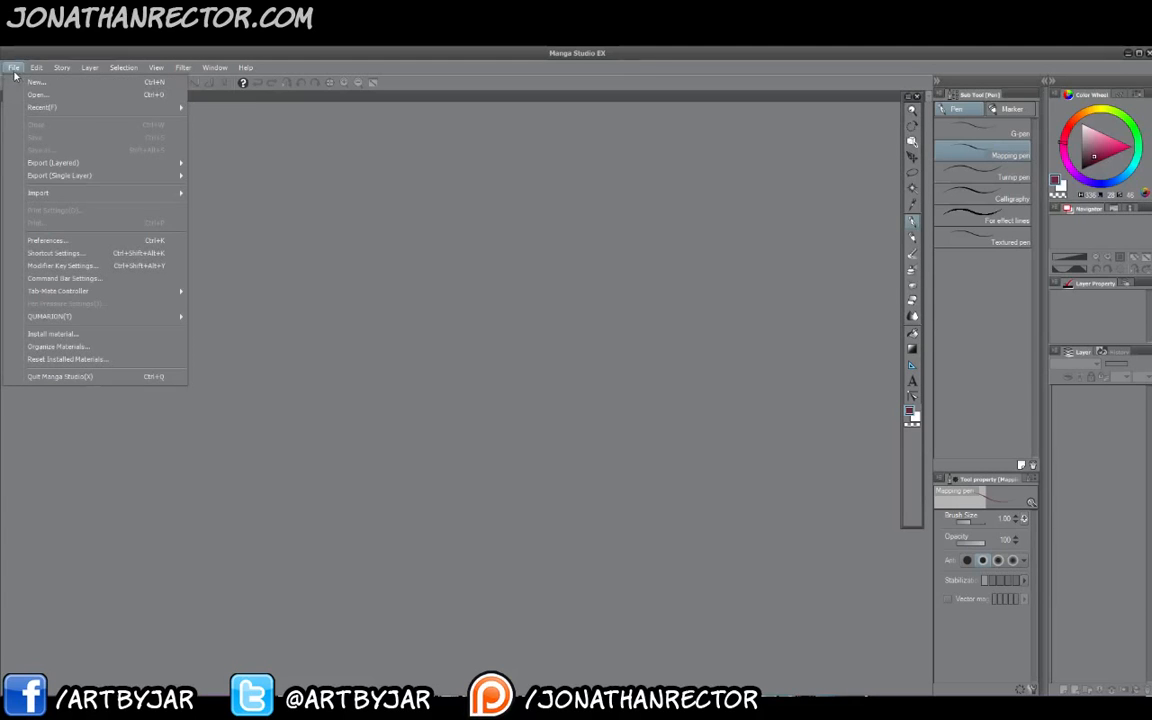
{"action": "left_click", "coordinate": [30, 80]}
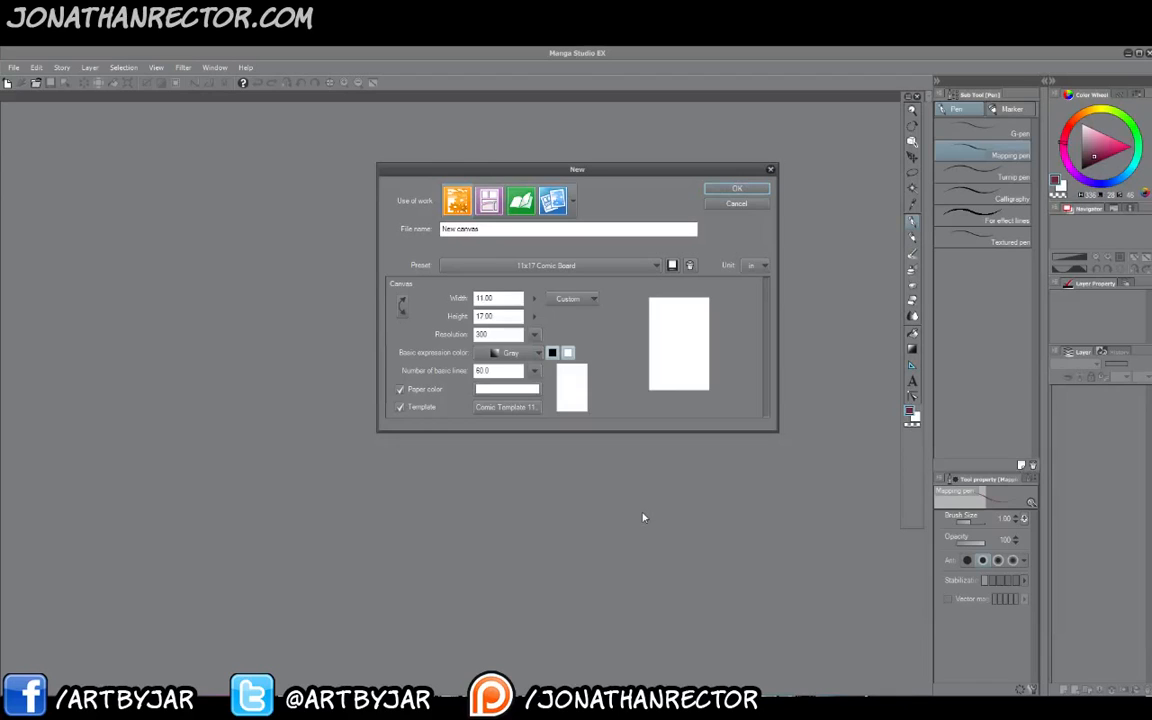
{"action": "key", "text": "Return"}
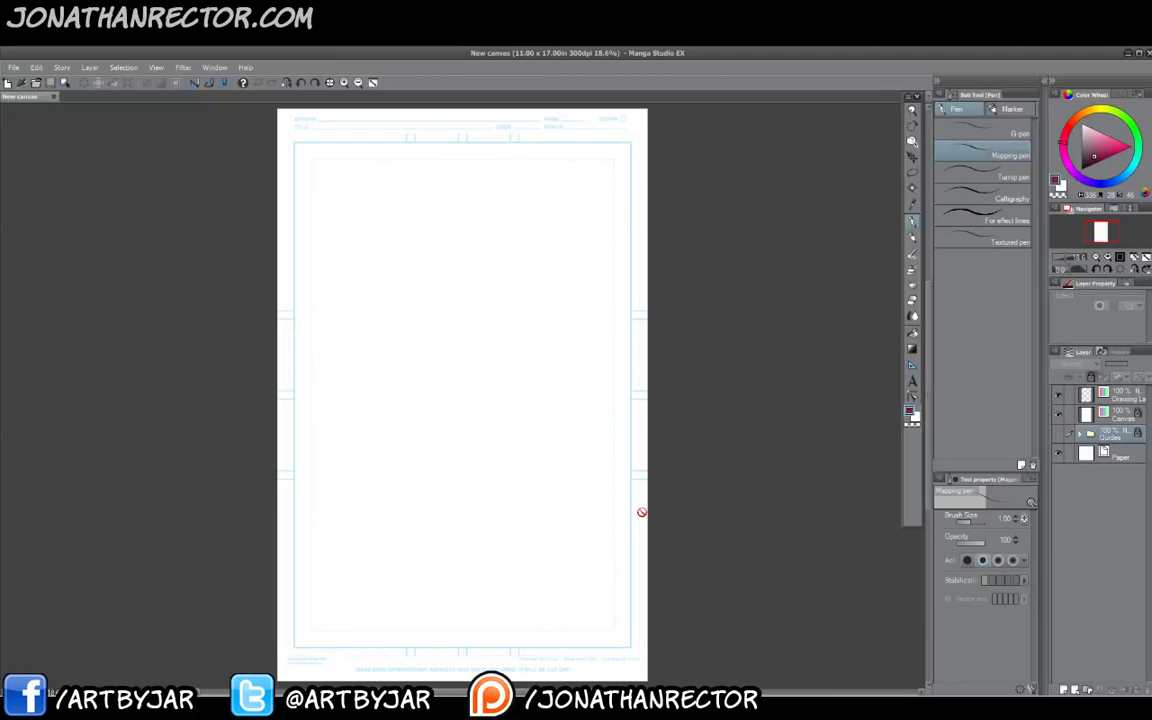
Unlock the Canvas layer and delete both the Guides folder and the Canvas layer, keeping only the Drawing Layer and Paper.
{"action": "left_click", "coordinate": [1122, 419]}
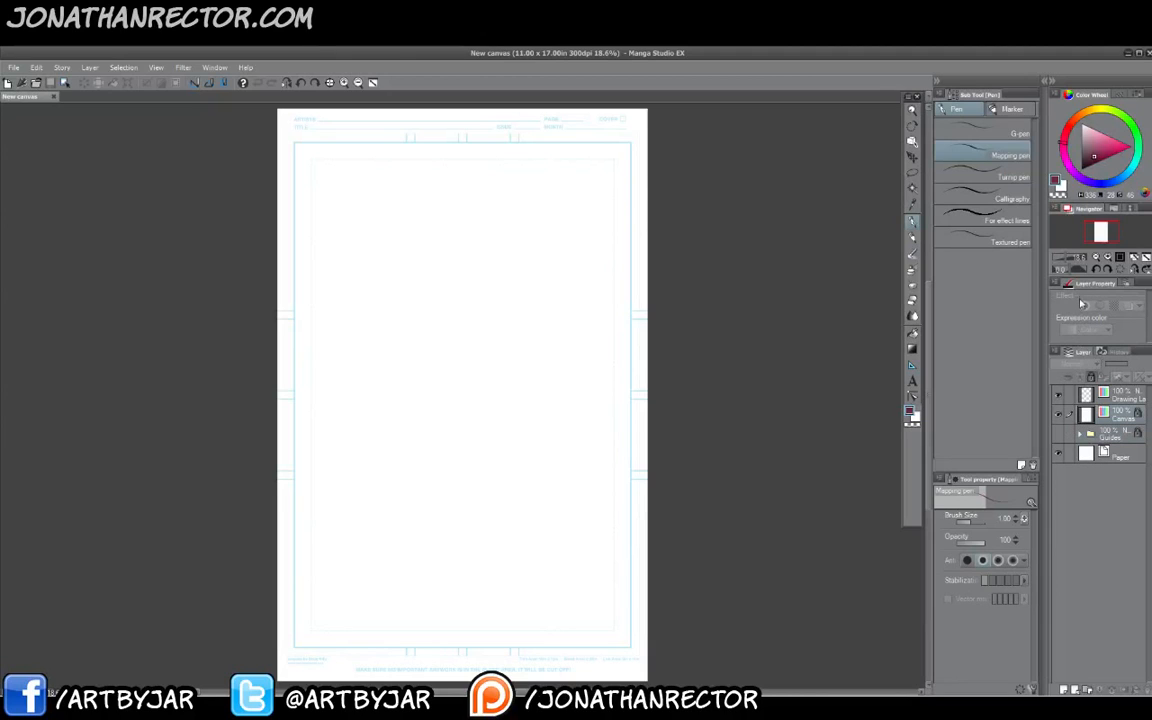
{"action": "left_click", "coordinate": [1091, 377]}
{"action": "left_click", "coordinate": [1112, 398]}
{"action": "left_click", "coordinate": [1108, 431]}
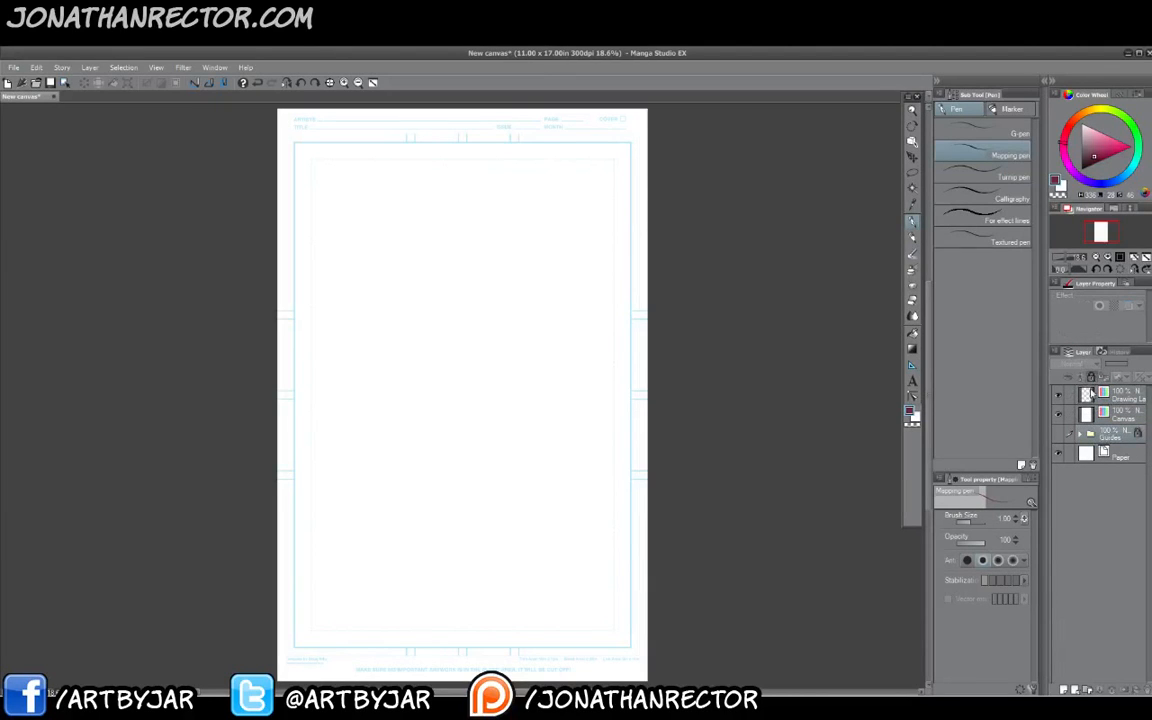
{"action": "left_click", "coordinate": [1145, 689]}
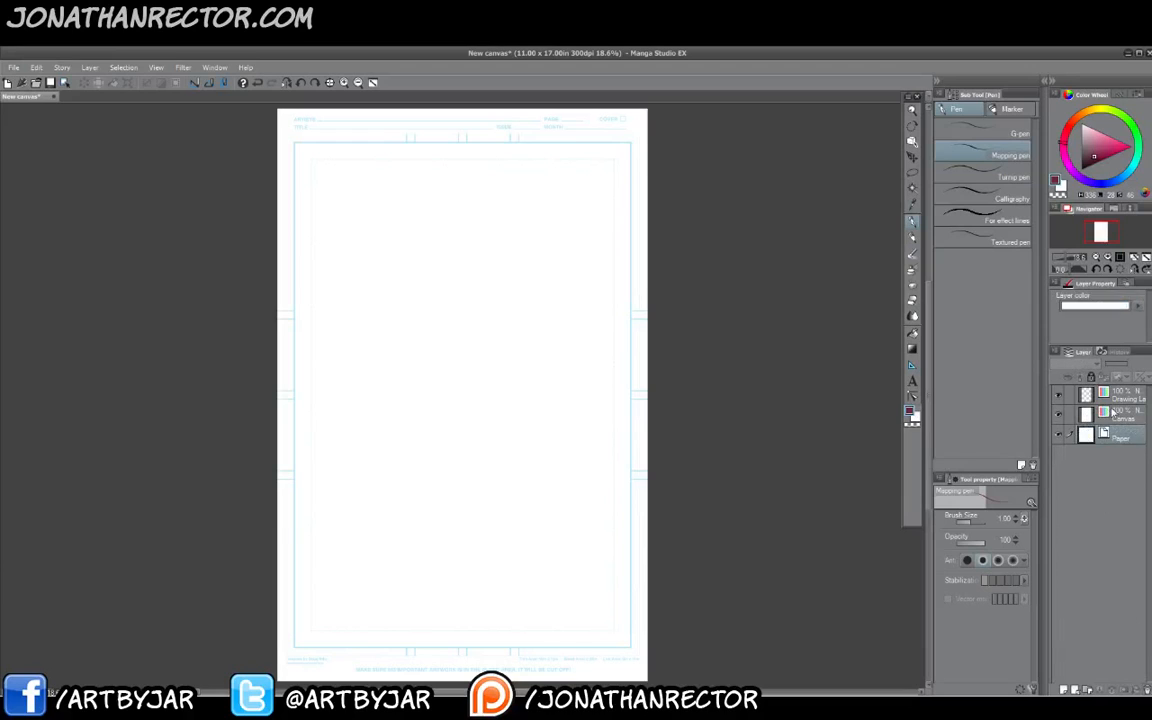
{"action": "left_click", "coordinate": [1112, 412]}
{"action": "left_click", "coordinate": [1145, 689]}
Set the Drawing Layer's expression color to Gray.
{"action": "left_click", "coordinate": [1109, 396]}
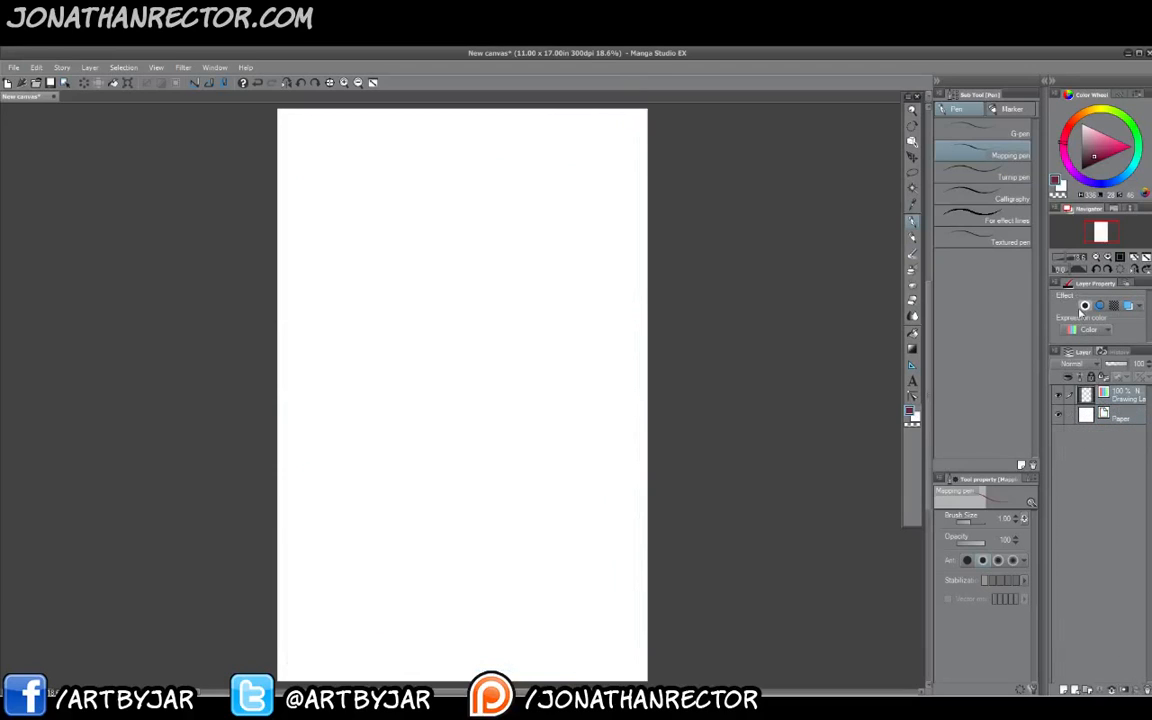
{"action": "left_click", "coordinate": [1084, 329]}
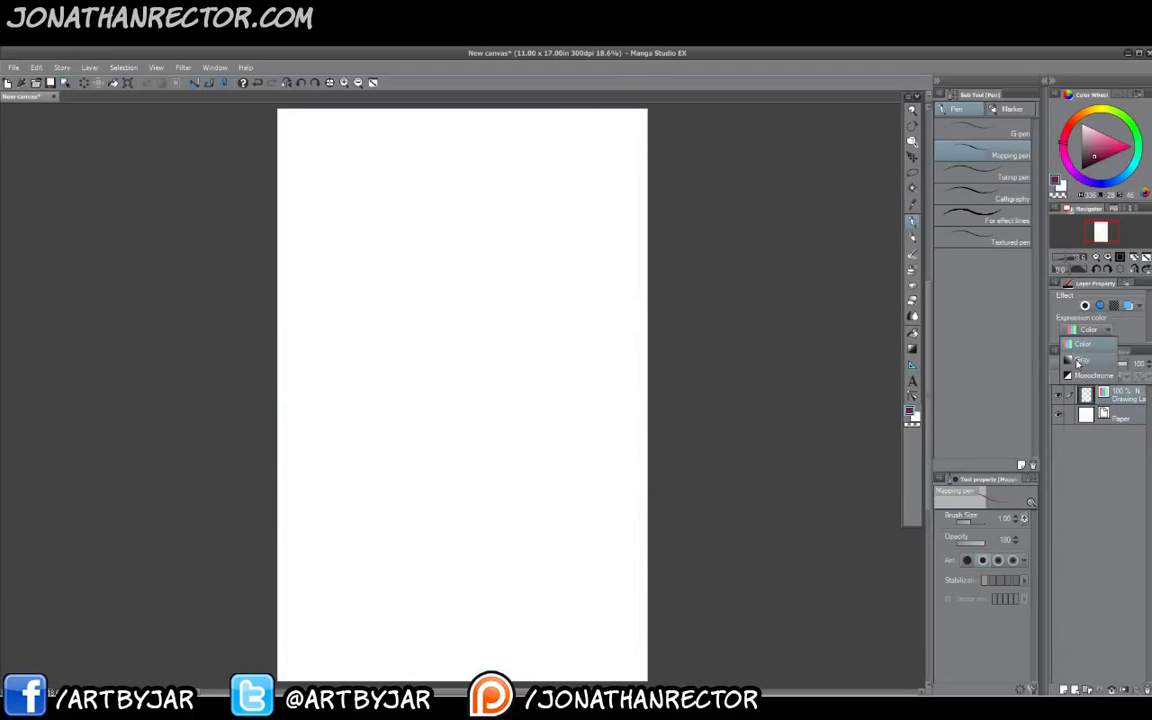
{"action": "left_click", "coordinate": [1078, 363]}
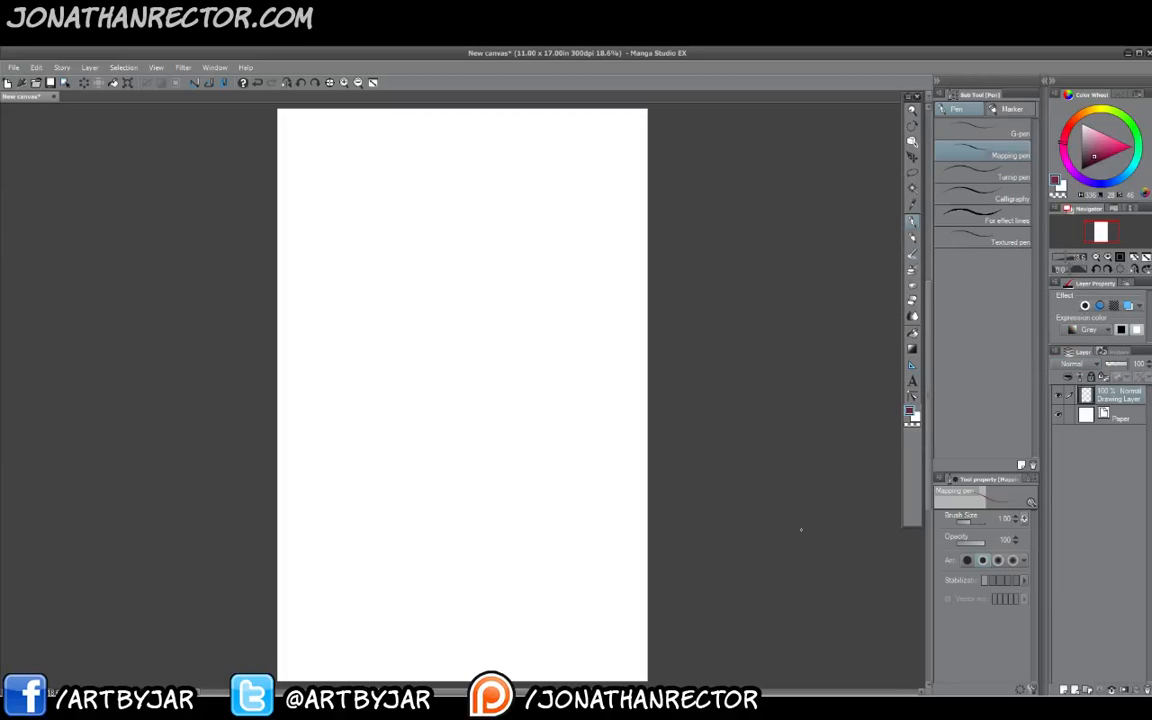
Save the canvas as page_192 in the 3Thumbnails folder in Manga Studio format.
{"action": "left_click", "coordinate": [14, 70]}
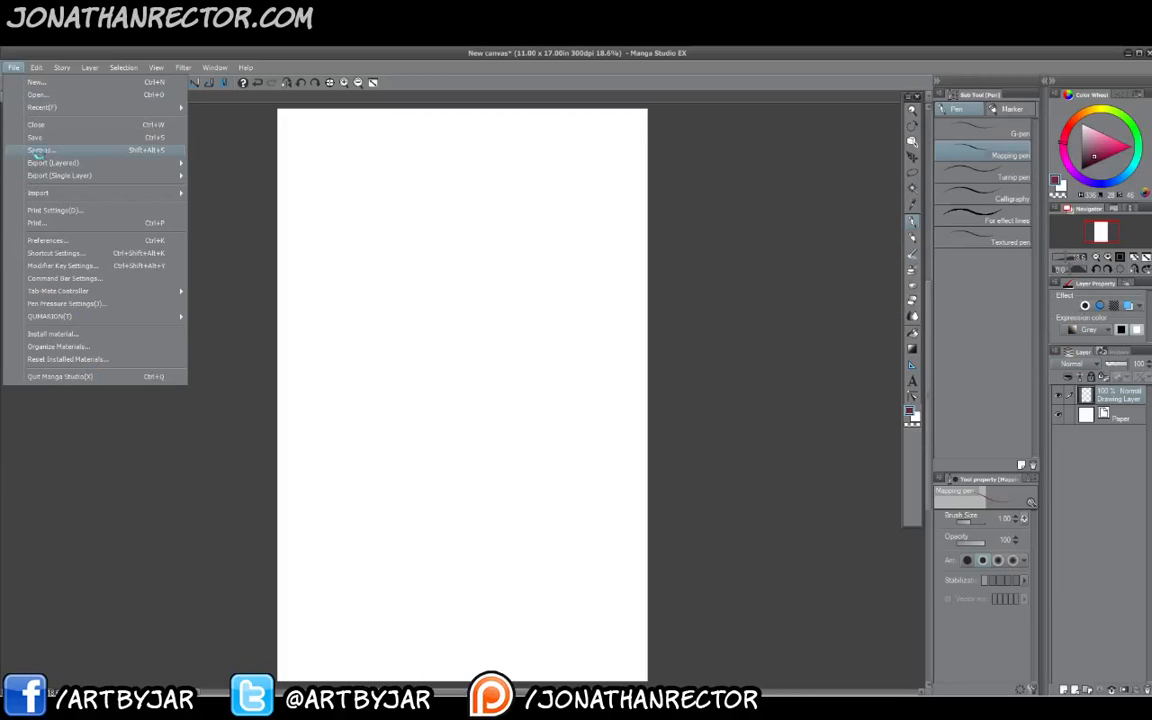
{"action": "left_click", "coordinate": [35, 151]}
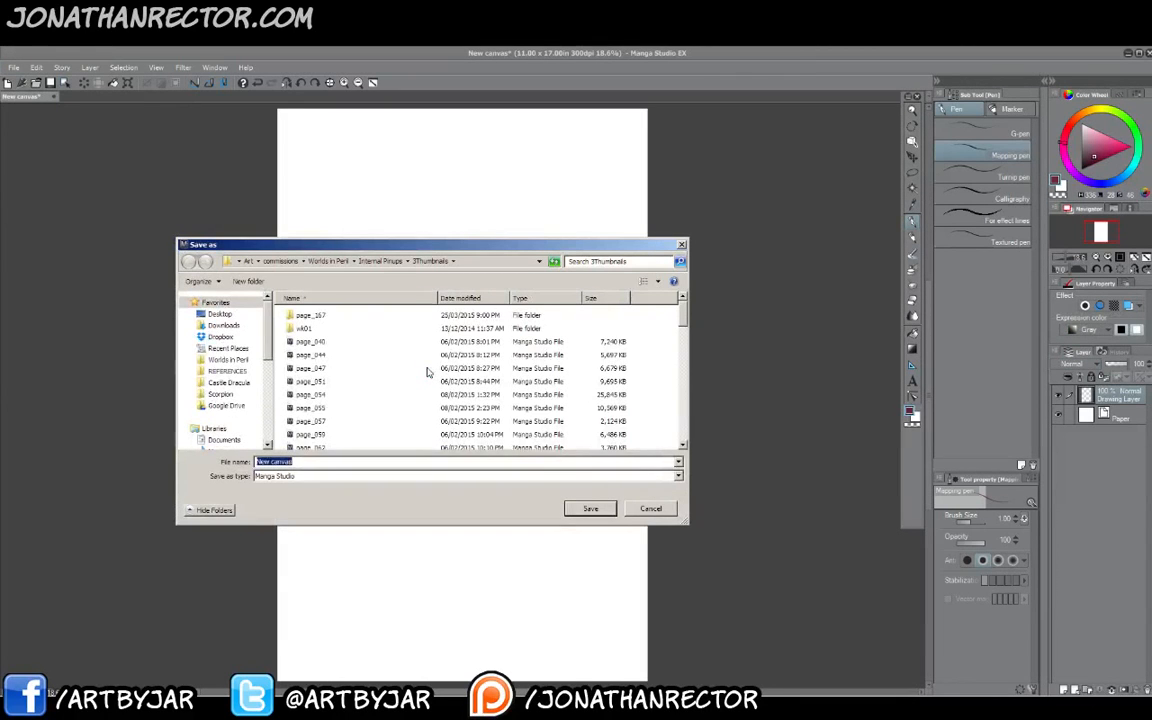
{"action": "left_click_drag", "start_coordinate": [682, 312], "coordinate": [682, 384]}
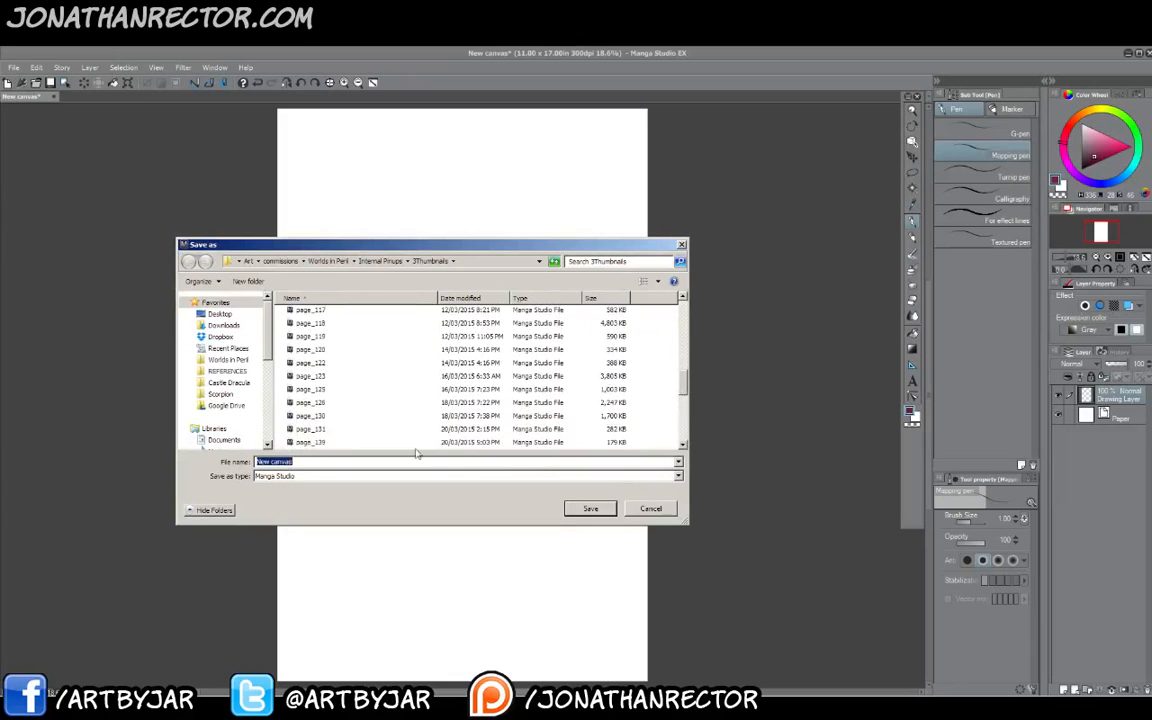
{"action": "left_click", "coordinate": [305, 428]}
{"action": "left_click", "coordinate": [310, 464]}
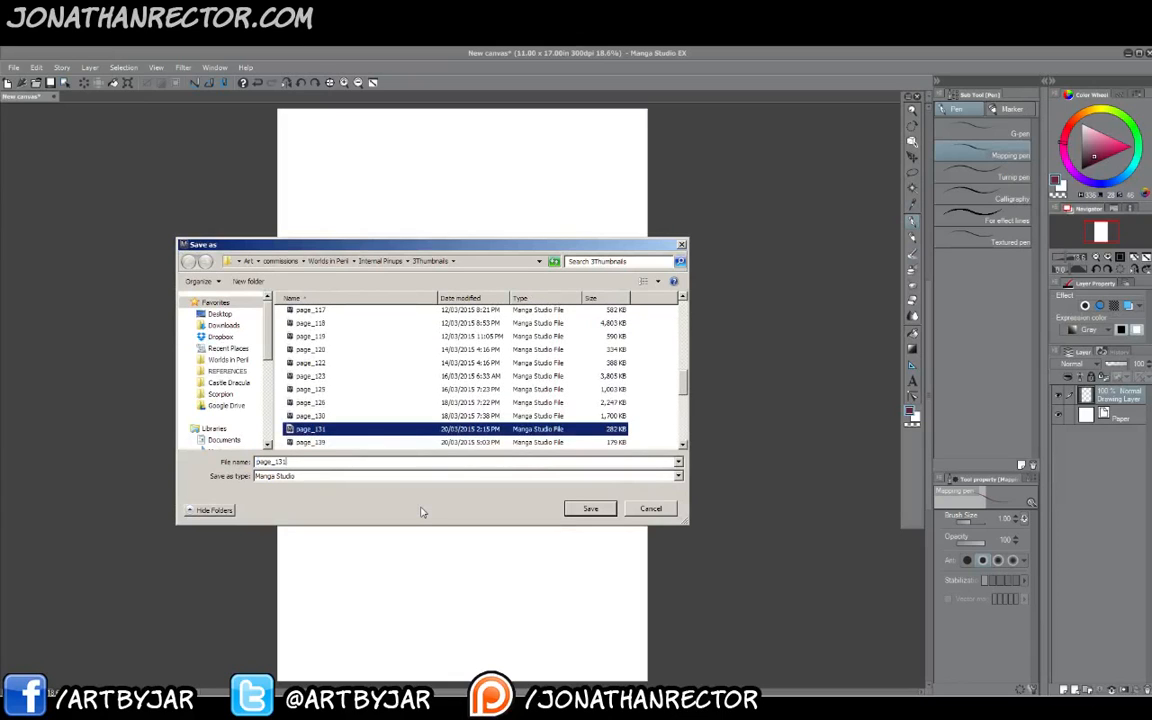
{"action": "key", "text": "BackSpace"}
{"action": "key", "text": "BackSpace"}
{"action": "type", "text": "32"}
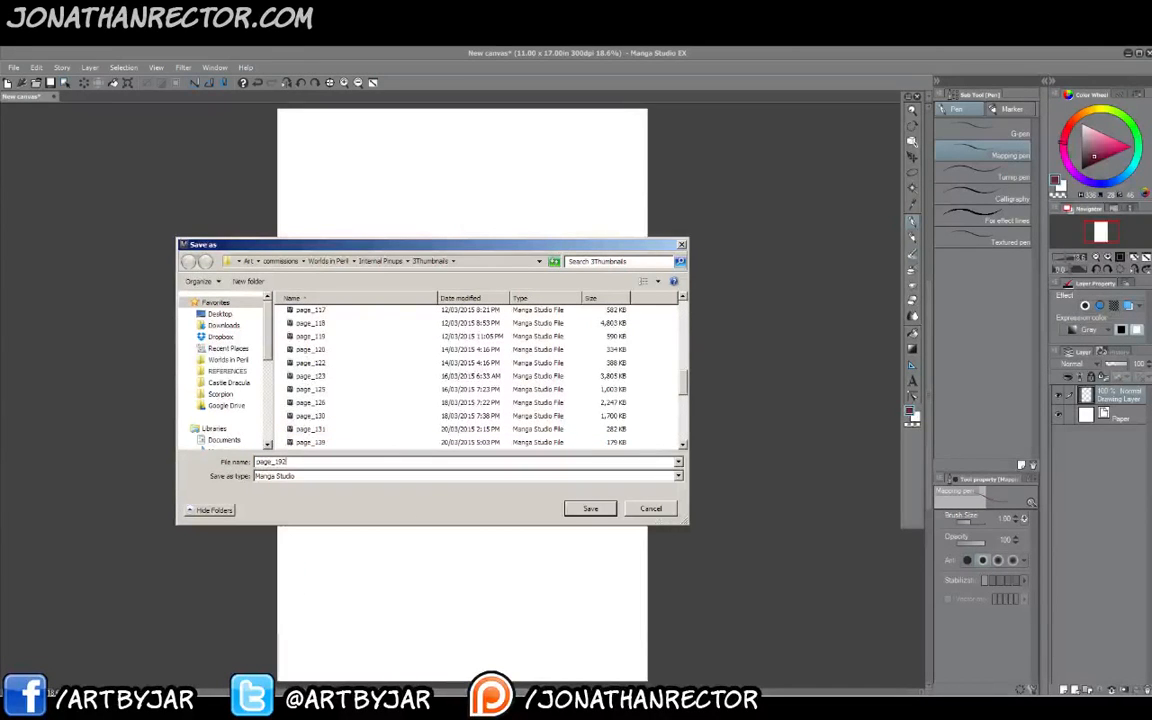
{"action": "key", "text": "Return"}
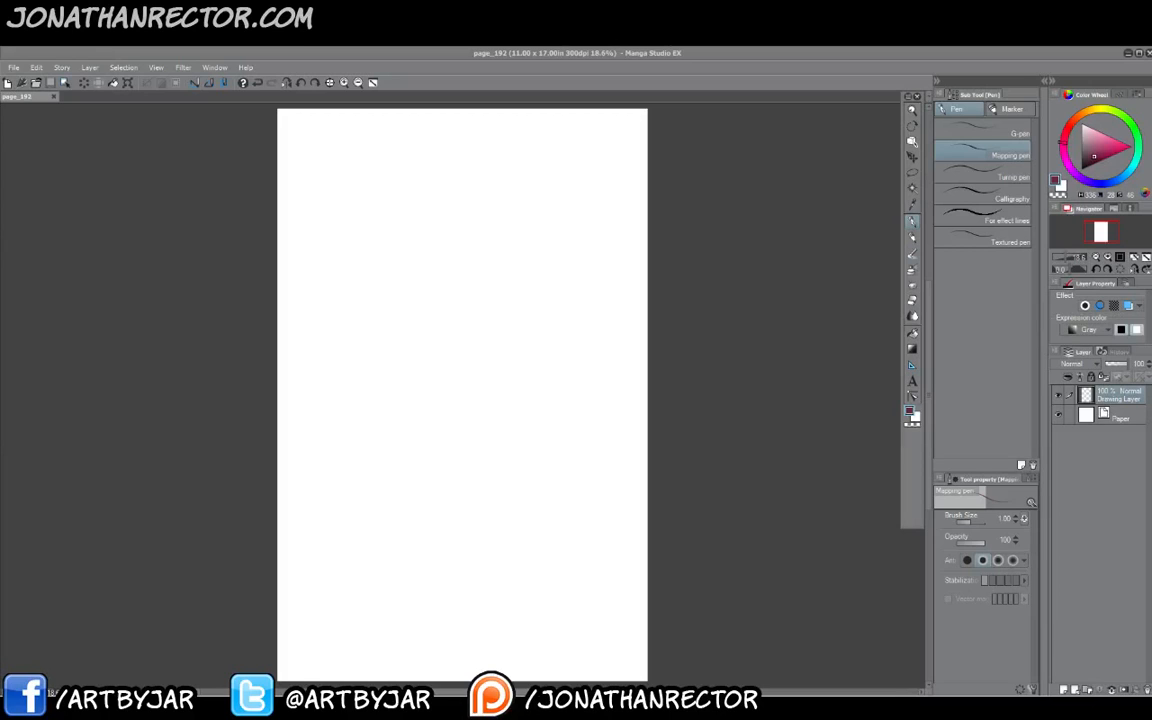
Switch to the C-Tek marker and draw a long, slightly slanted line from the page's upper edge down along its right side.
{"action": "left_click", "coordinate": [820, 241]}
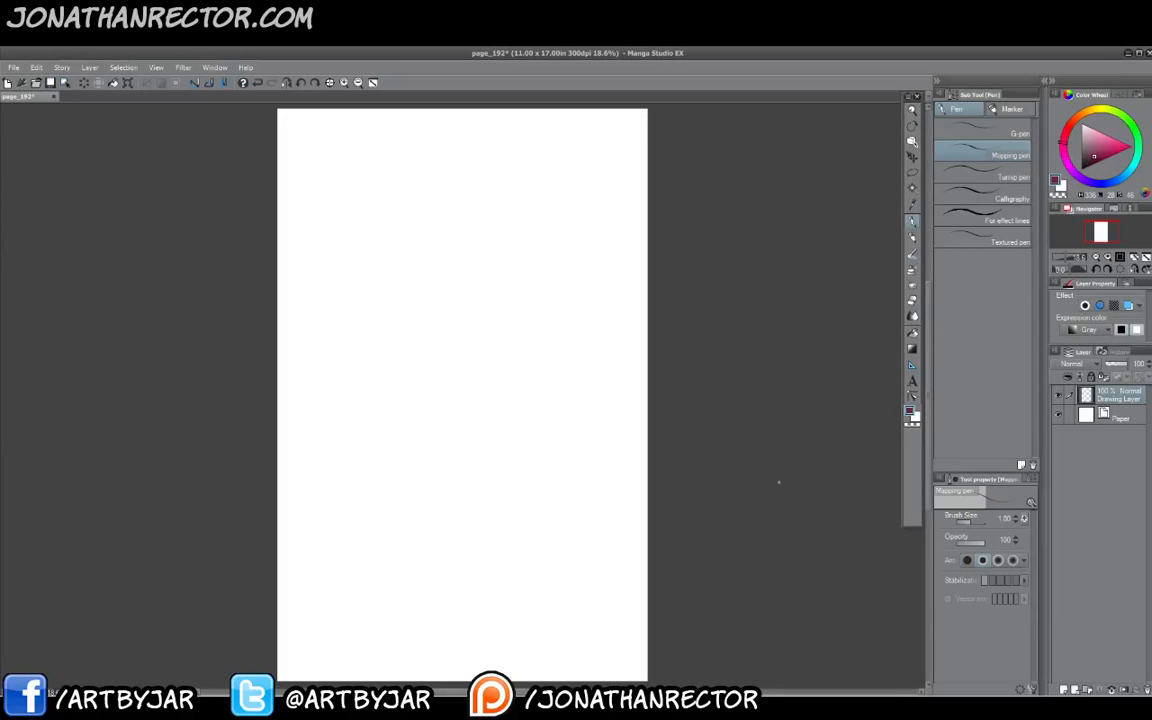
{"action": "left_click", "coordinate": [997, 109]}
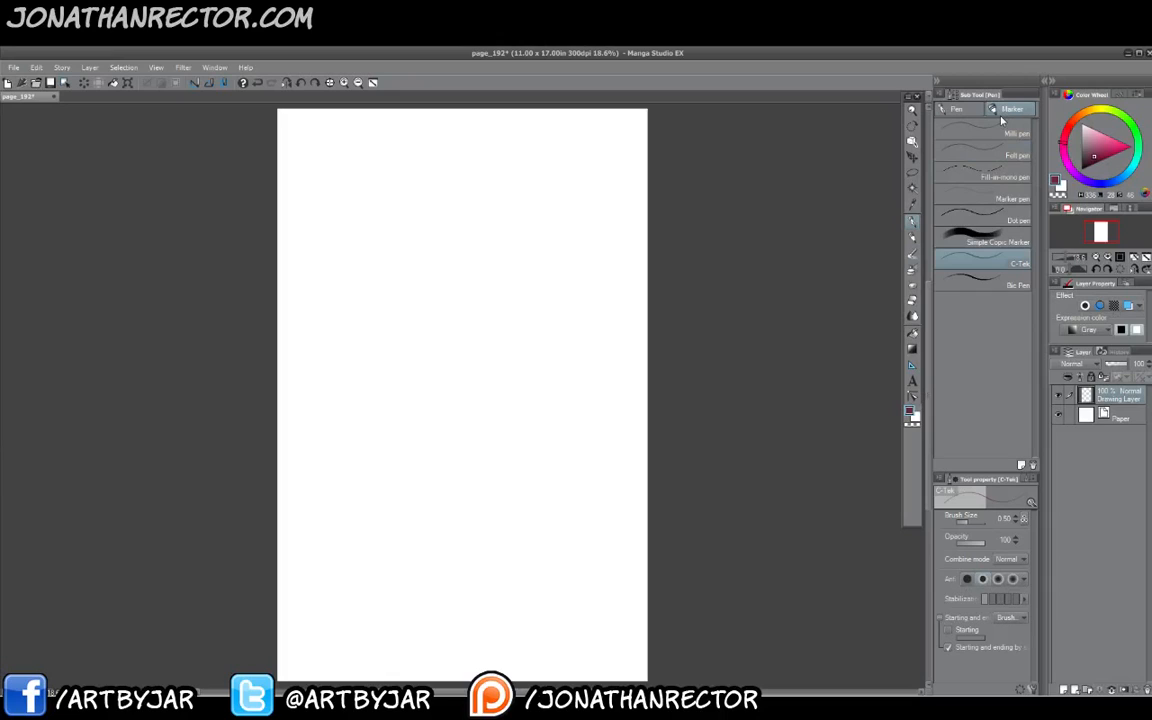
{"action": "mouse_move", "coordinate": [632, 372]}
{"action": "left_mouse_down"}
{"action": "mouse_move", "coordinate": [608, 370]}
{"action": "mouse_move", "coordinate": [567, 432]}
{"action": "left_mouse_up"}
{"action": "key", "text": "ctrl+z"}
{"action": "left_click_drag", "start_coordinate": [596, 530], "coordinate": [623, 108]}
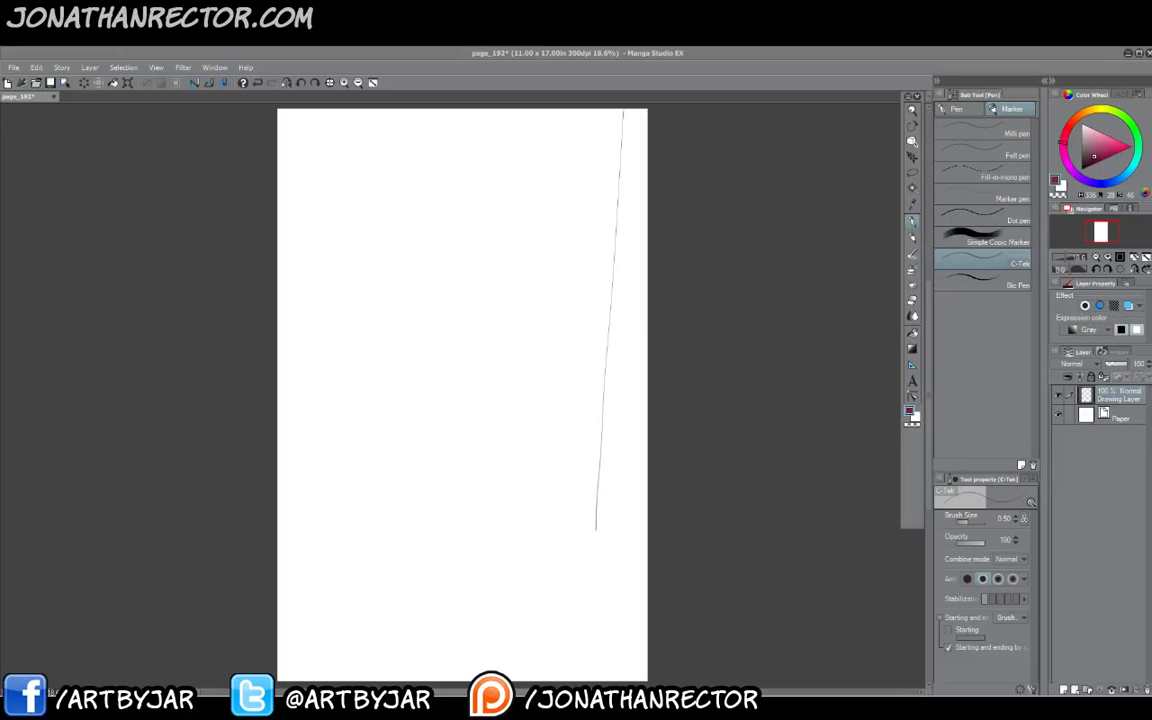
Switch to the image viewer to examine the red and purple character reference art, and return to the canvas.
{"action": "key", "text": "alt+Tab"}
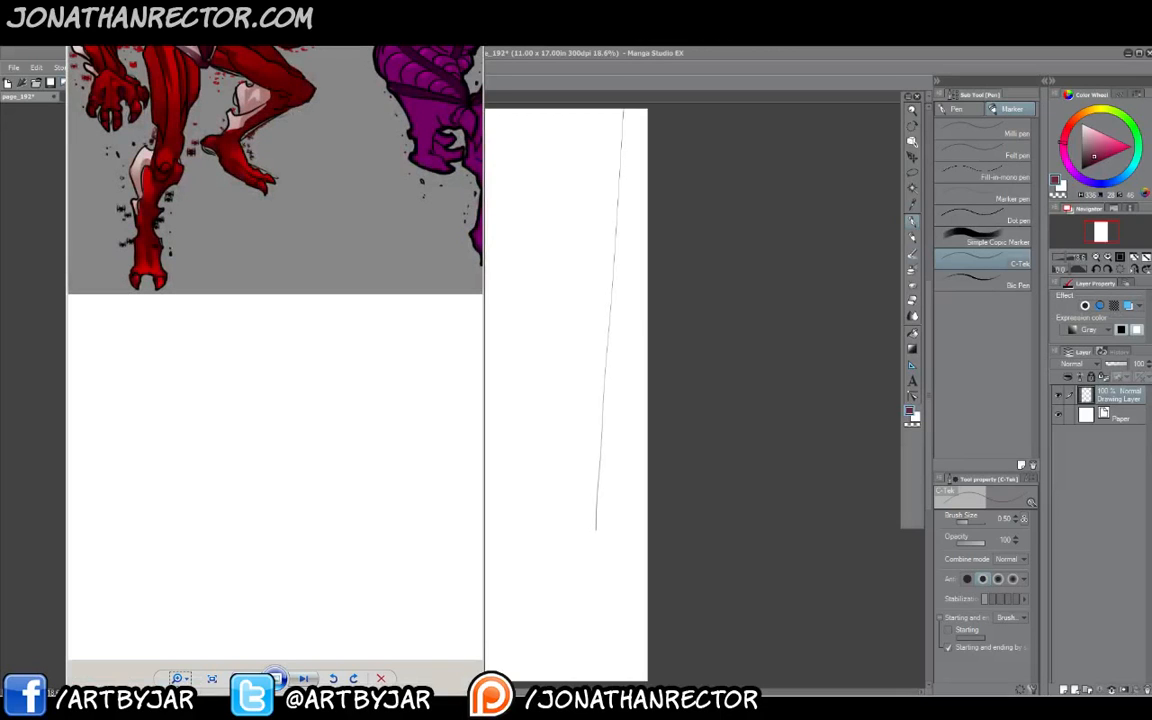
{"action": "left_click_drag", "start_coordinate": [255, 200], "coordinate": [297, 200]}
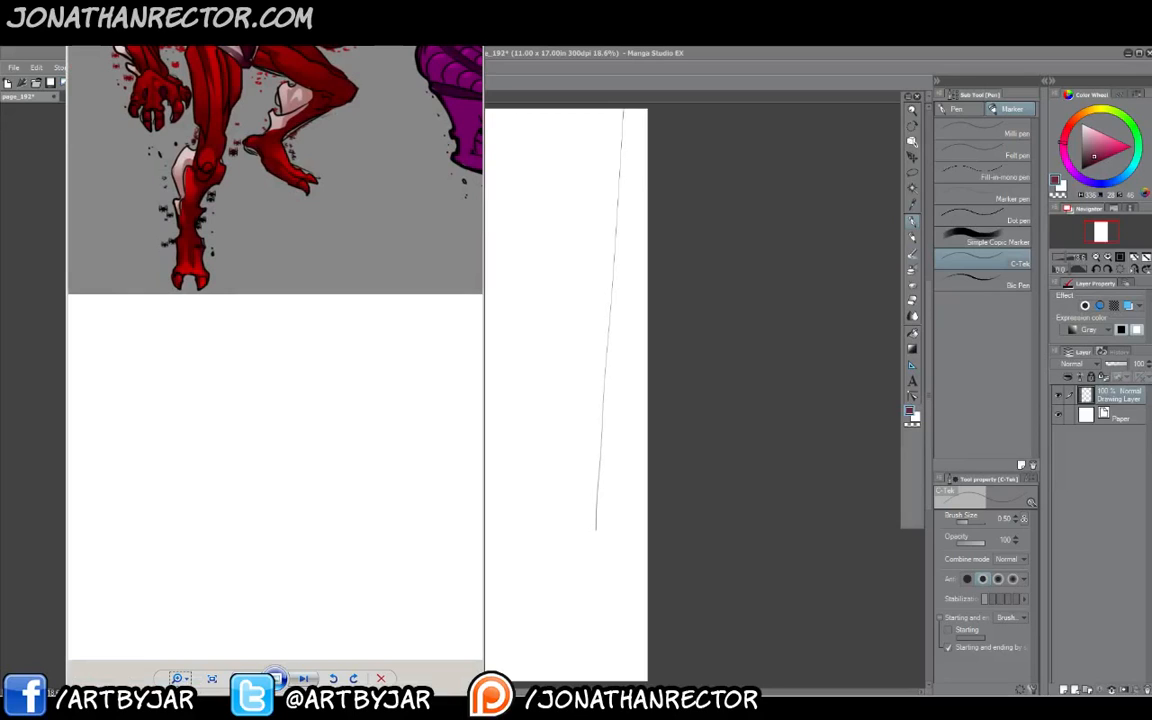
{"action": "key", "text": "alt+Tab"}
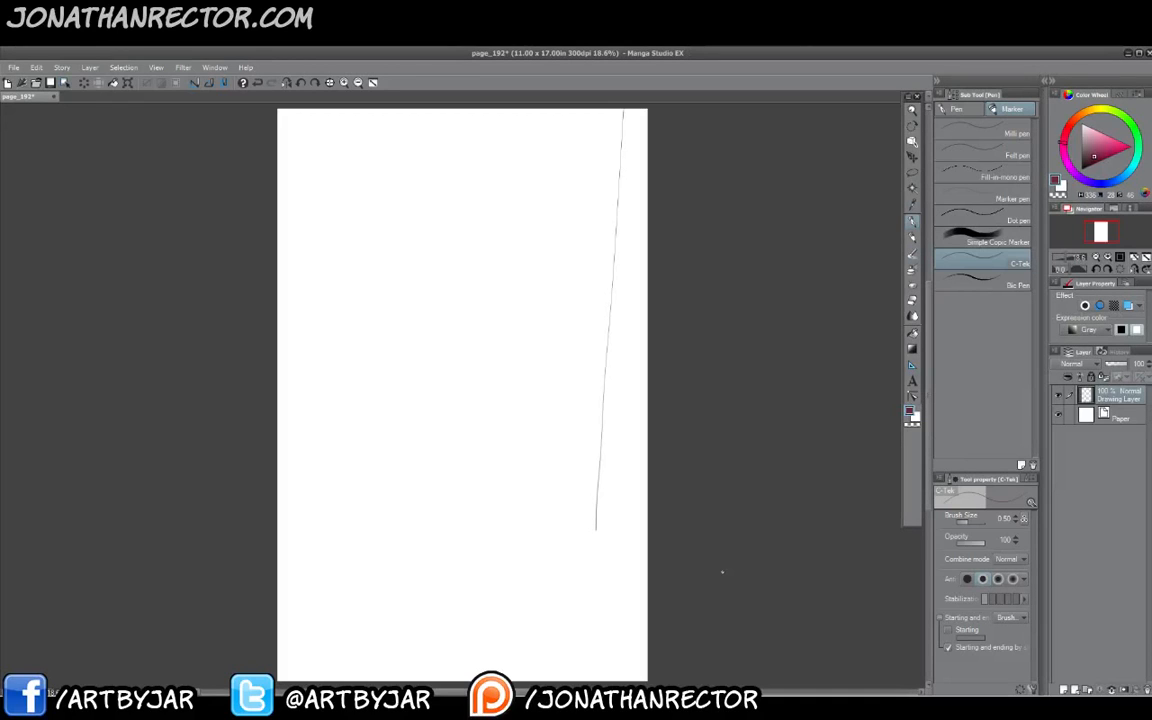
Lasso the long slanted line along the page's right side and delete it.
{"action": "key", "text": "m"}
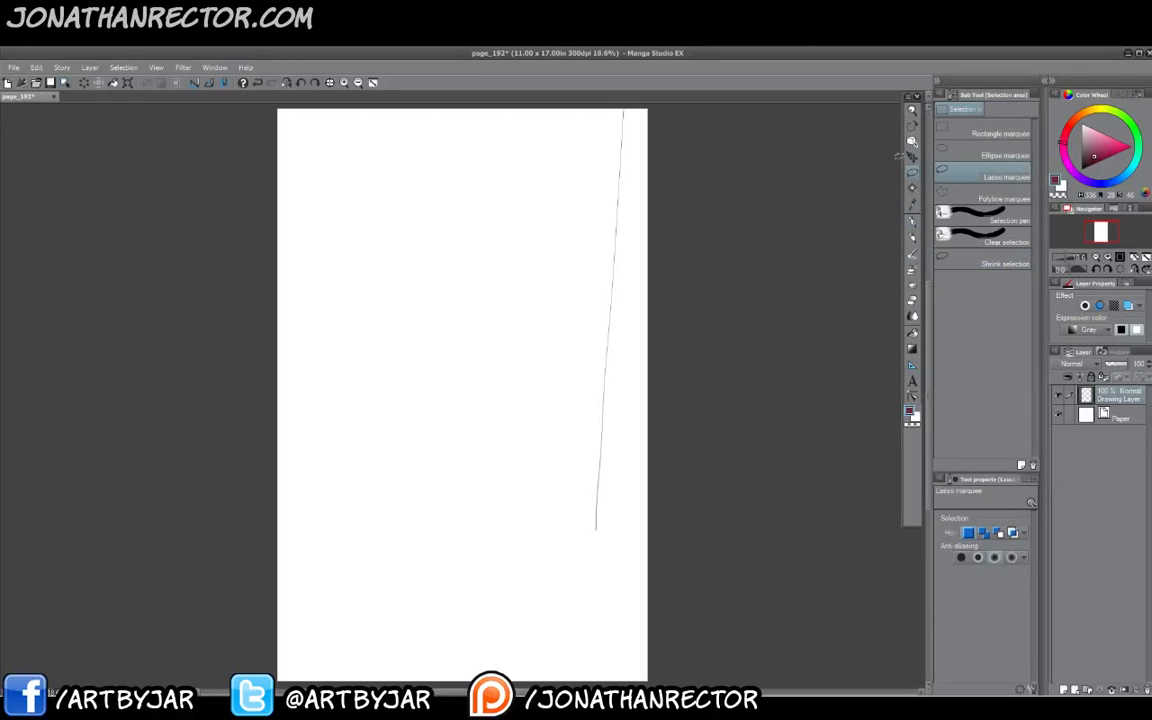
{"action": "mouse_move", "coordinate": [608, 116]}
{"action": "left_mouse_down"}
{"action": "mouse_move", "coordinate": [670, 205]}
{"action": "mouse_move", "coordinate": [553, 512]}
{"action": "mouse_move", "coordinate": [541, 425]}
{"action": "left_mouse_up"}
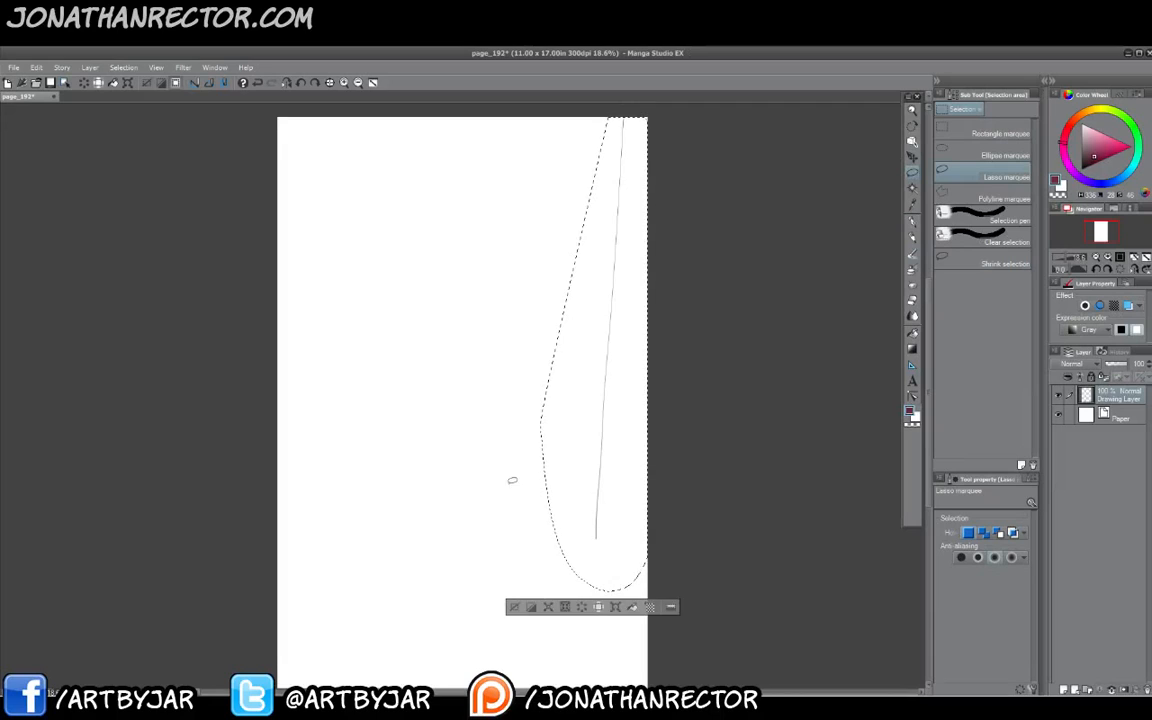
{"action": "left_click", "coordinate": [518, 611]}
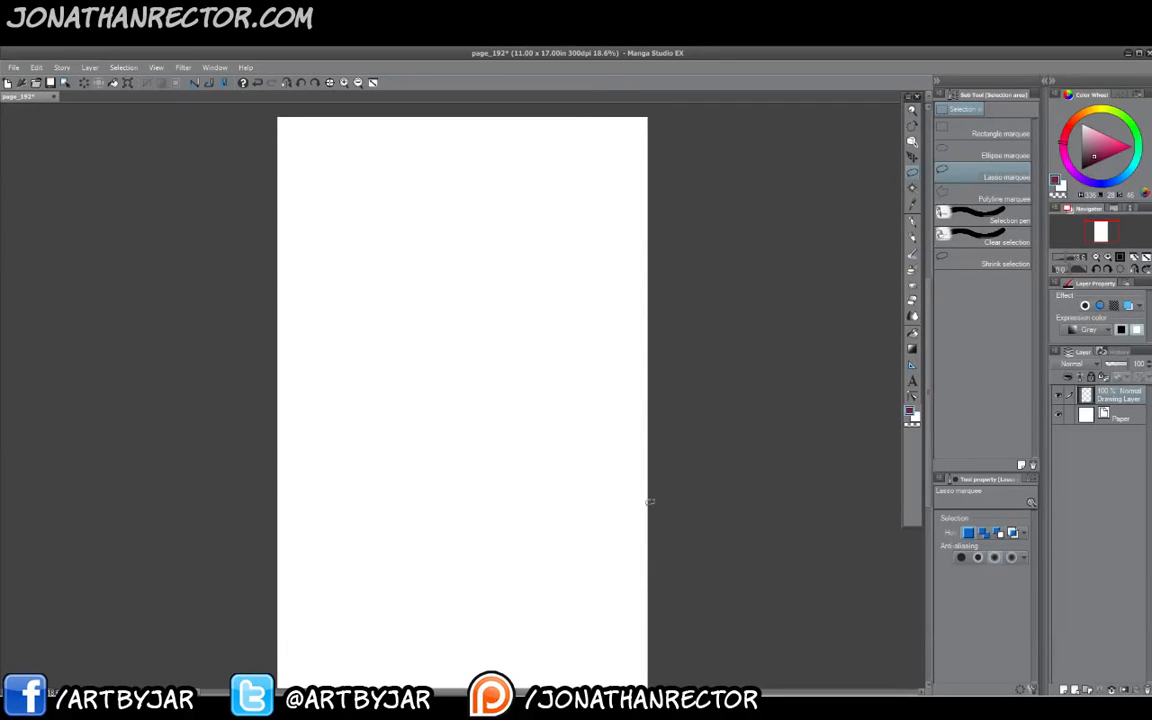
Draw a small upright rectangular thumbnail frame on the blank page with loose C-Tek marker strokes, doubling its edges.
{"action": "left_click", "coordinate": [345, 83]}
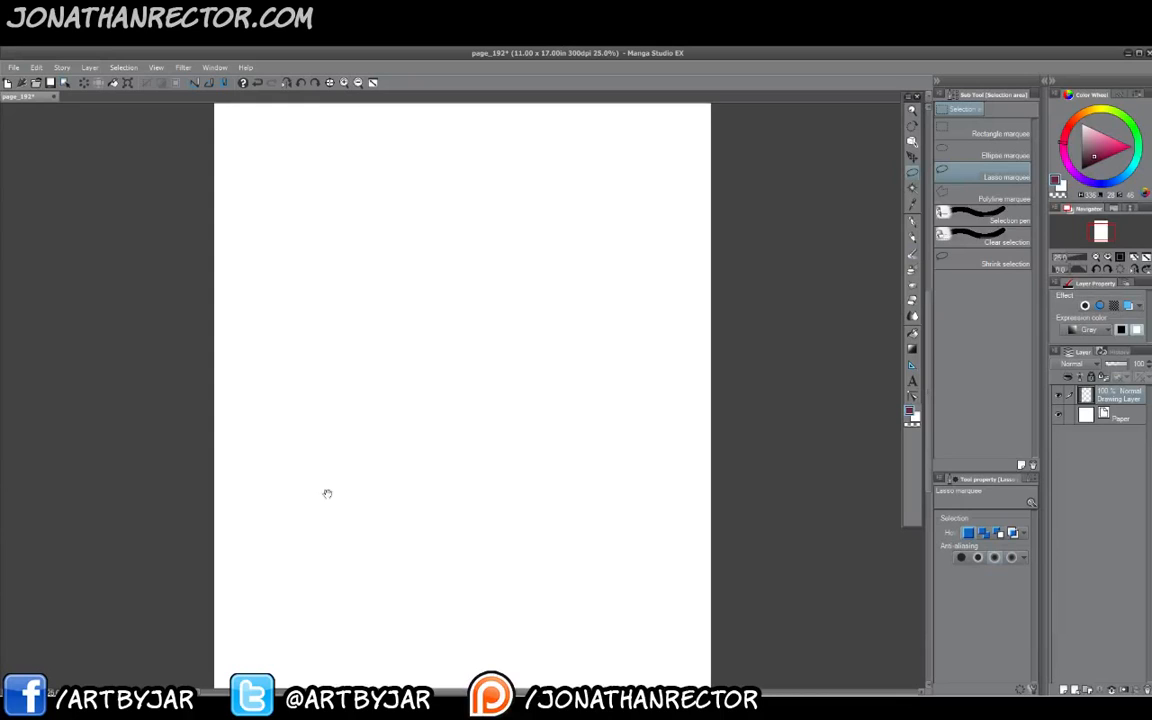
{"action": "left_click_drag", "start_coordinate": [327, 489], "coordinate": [597, 333]}
{"action": "left_click", "coordinate": [344, 83]}
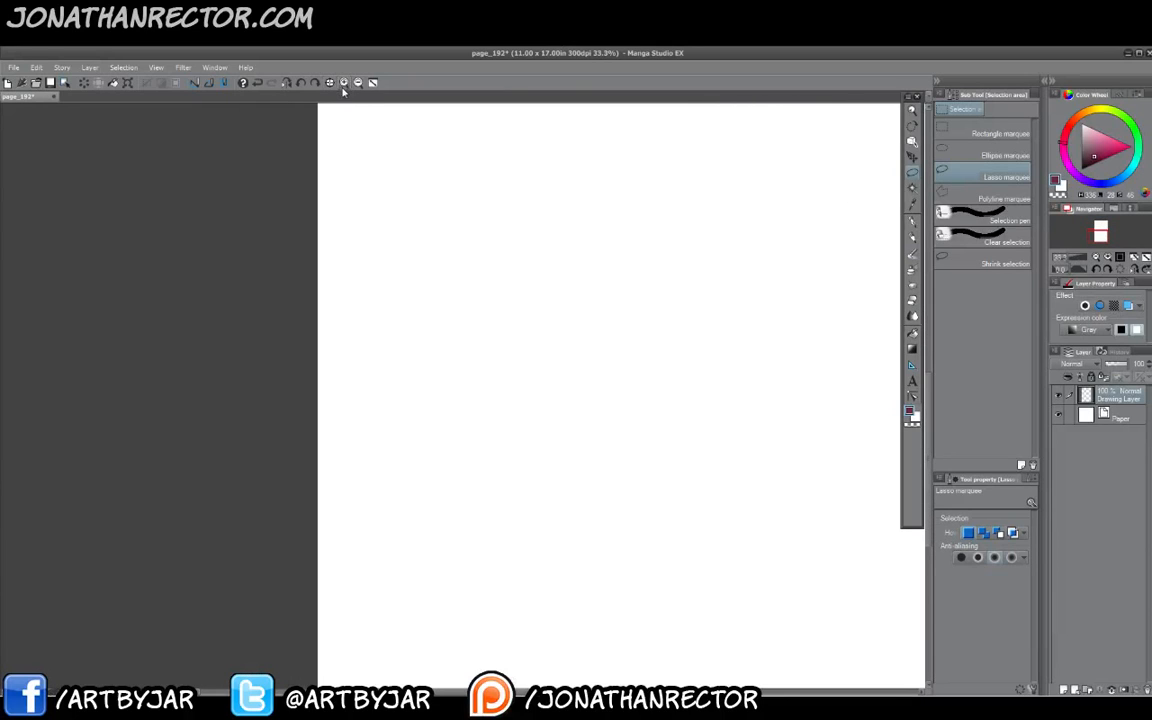
{"action": "left_click", "coordinate": [344, 83]}
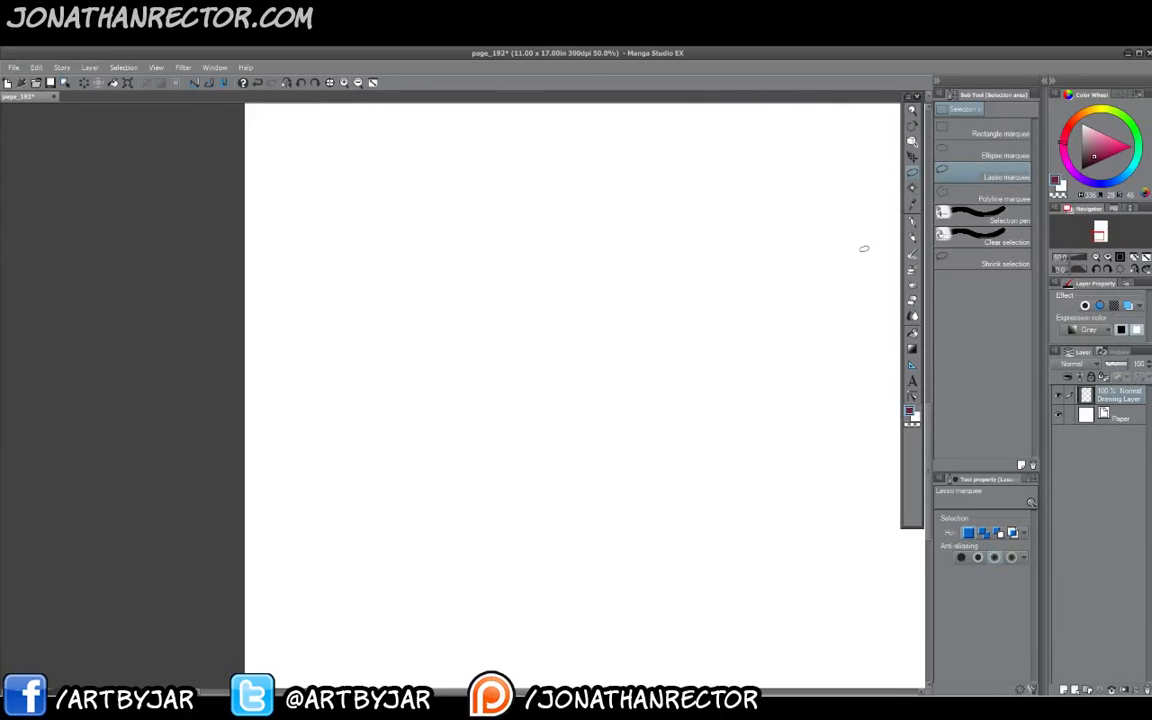
{"action": "key", "text": "p"}
{"action": "left_click_drag", "start_coordinate": [378, 450], "coordinate": [316, 391]}
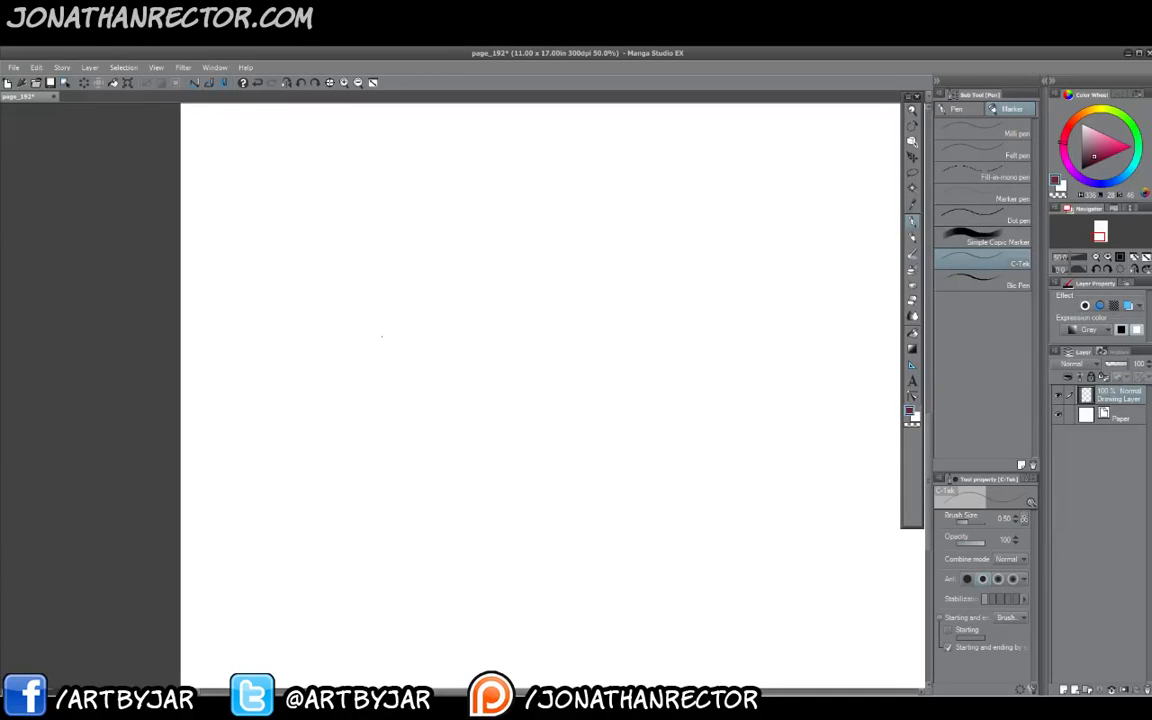
{"action": "mouse_move", "coordinate": [398, 315]}
{"action": "left_mouse_down"}
{"action": "mouse_move", "coordinate": [400, 411]}
{"action": "mouse_move", "coordinate": [385, 452]}
{"action": "mouse_move", "coordinate": [316, 456]}
{"action": "mouse_move", "coordinate": [332, 306]}
{"action": "mouse_move", "coordinate": [375, 309]}
{"action": "mouse_move", "coordinate": [309, 442]}
{"action": "left_mouse_up"}
{"action": "left_click_drag", "start_coordinate": [307, 327], "coordinate": [310, 453]}
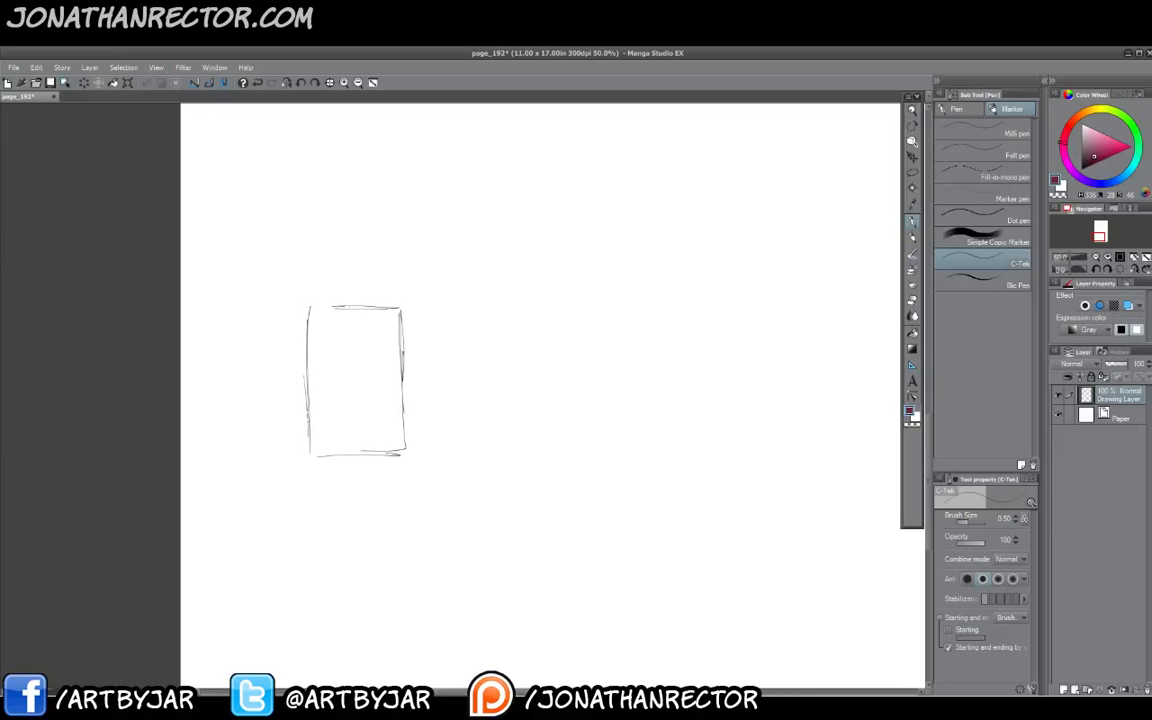
{"action": "mouse_move", "coordinate": [350, 307]}
{"action": "left_mouse_down"}
{"action": "mouse_move", "coordinate": [302, 373]}
{"action": "mouse_move", "coordinate": [307, 403]}
{"action": "left_mouse_up"}
{"action": "left_click_drag", "start_coordinate": [303, 303], "coordinate": [393, 301]}
{"action": "left_click_drag", "start_coordinate": [296, 457], "coordinate": [401, 455]}
{"action": "left_click_drag", "start_coordinate": [304, 315], "coordinate": [303, 454]}
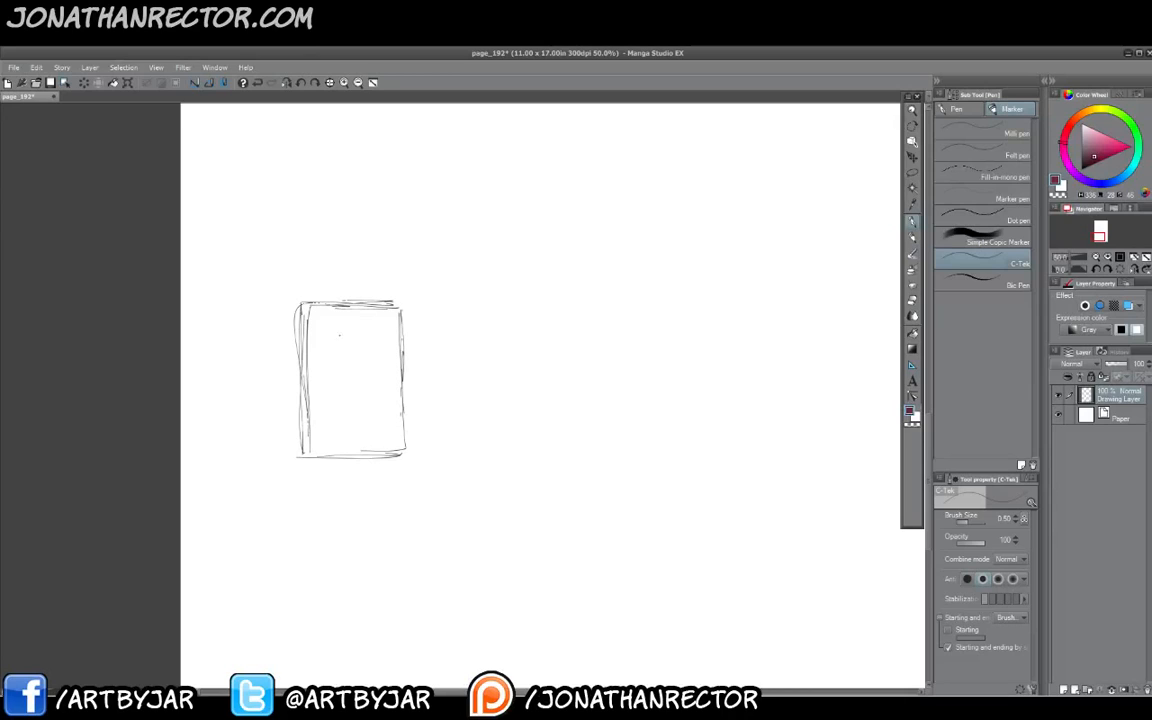
Sketch a rough figure inside the first thumbnail frame, with a small head, bent torso and legs spread in a wide lunge.
{"action": "mouse_move", "coordinate": [381, 410]}
{"action": "left_mouse_down"}
{"action": "mouse_move", "coordinate": [376, 385]}
{"action": "mouse_move", "coordinate": [338, 357]}
{"action": "mouse_move", "coordinate": [359, 341]}
{"action": "left_mouse_up"}
{"action": "mouse_move", "coordinate": [359, 339]}
{"action": "left_mouse_down"}
{"action": "mouse_move", "coordinate": [379, 326]}
{"action": "mouse_move", "coordinate": [343, 352]}
{"action": "left_mouse_up"}
{"action": "left_click_drag", "start_coordinate": [346, 350], "coordinate": [331, 366]}
{"action": "mouse_move", "coordinate": [331, 366]}
{"action": "left_mouse_down"}
{"action": "mouse_move", "coordinate": [336, 408]}
{"action": "mouse_move", "coordinate": [373, 387]}
{"action": "left_mouse_up"}
{"action": "mouse_move", "coordinate": [369, 380]}
{"action": "left_mouse_down"}
{"action": "mouse_move", "coordinate": [382, 418]}
{"action": "mouse_move", "coordinate": [315, 409]}
{"action": "mouse_move", "coordinate": [329, 436]}
{"action": "left_mouse_up"}
{"action": "left_click_drag", "start_coordinate": [308, 415], "coordinate": [345, 447]}
{"action": "mouse_move", "coordinate": [319, 422]}
{"action": "left_mouse_down"}
{"action": "mouse_move", "coordinate": [338, 437]}
{"action": "mouse_move", "coordinate": [328, 424]}
{"action": "left_mouse_up"}
{"action": "left_click_drag", "start_coordinate": [318, 413], "coordinate": [327, 428]}
{"action": "mouse_move", "coordinate": [329, 431]}
{"action": "left_mouse_down"}
{"action": "mouse_move", "coordinate": [349, 447]}
{"action": "mouse_move", "coordinate": [345, 410]}
{"action": "left_mouse_up"}
{"action": "left_click_drag", "start_coordinate": [333, 415], "coordinate": [379, 427]}
{"action": "mouse_move", "coordinate": [359, 415]}
{"action": "left_mouse_down"}
{"action": "mouse_move", "coordinate": [399, 441]}
{"action": "mouse_move", "coordinate": [382, 429]}
{"action": "left_mouse_up"}
{"action": "mouse_move", "coordinate": [373, 402]}
{"action": "left_mouse_down"}
{"action": "mouse_move", "coordinate": [394, 424]}
{"action": "mouse_move", "coordinate": [385, 417]}
{"action": "left_mouse_up"}
{"action": "left_click_drag", "start_coordinate": [383, 415], "coordinate": [396, 420]}
{"action": "mouse_move", "coordinate": [372, 401]}
{"action": "left_mouse_down"}
{"action": "mouse_move", "coordinate": [388, 417]}
{"action": "mouse_move", "coordinate": [379, 409]}
{"action": "left_mouse_up"}
{"action": "mouse_move", "coordinate": [362, 374]}
{"action": "left_mouse_down"}
{"action": "mouse_move", "coordinate": [378, 408]}
{"action": "mouse_move", "coordinate": [373, 394]}
{"action": "mouse_move", "coordinate": [345, 403]}
{"action": "left_mouse_up"}
{"action": "left_click_drag", "start_coordinate": [352, 386], "coordinate": [352, 389]}
{"action": "left_click_drag", "start_coordinate": [322, 366], "coordinate": [371, 377]}
{"action": "mouse_move", "coordinate": [343, 356]}
{"action": "left_mouse_down"}
{"action": "mouse_move", "coordinate": [368, 360]}
{"action": "mouse_move", "coordinate": [332, 363]}
{"action": "left_mouse_up"}
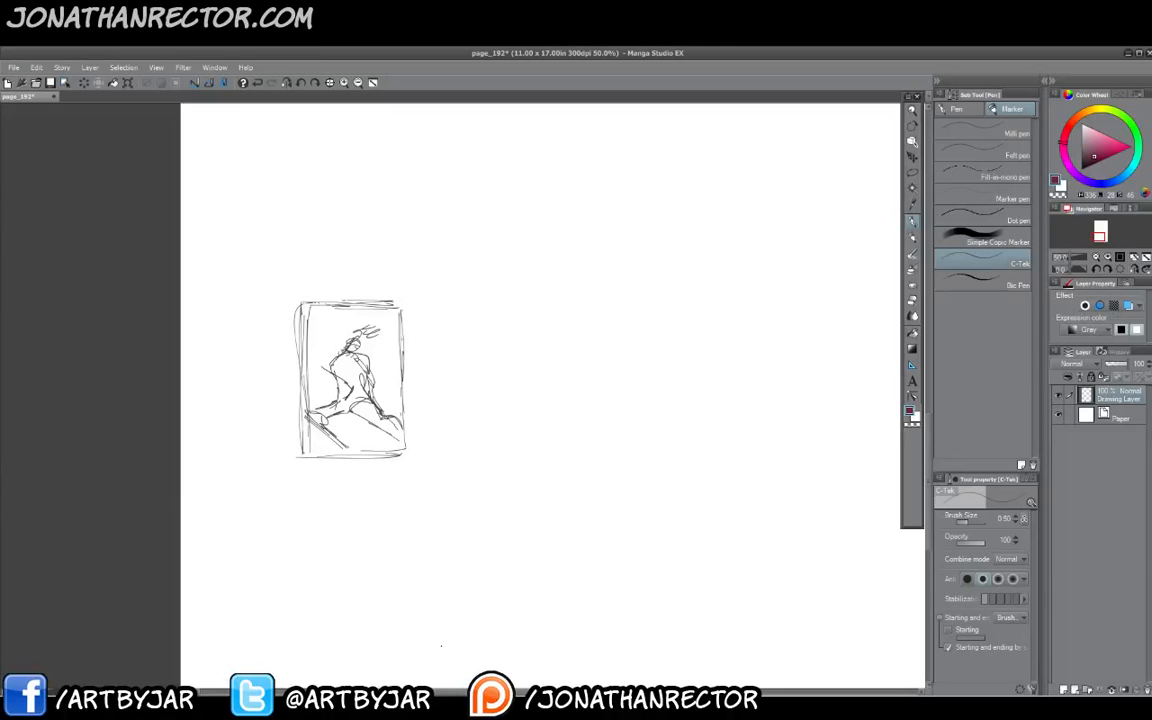
Rework the first thumbnail's figure with spiky head strokes, darker torso contours, a raised arm and a leg extending past the frame's corner.
{"action": "left_click_drag", "start_coordinate": [356, 317], "coordinate": [368, 321]}
{"action": "left_click_drag", "start_coordinate": [366, 320], "coordinate": [388, 307]}
{"action": "mouse_move", "coordinate": [372, 318]}
{"action": "left_mouse_down"}
{"action": "mouse_move", "coordinate": [388, 309]}
{"action": "mouse_move", "coordinate": [395, 329]}
{"action": "left_mouse_up"}
{"action": "mouse_move", "coordinate": [373, 324]}
{"action": "left_mouse_down"}
{"action": "mouse_move", "coordinate": [396, 331]}
{"action": "mouse_move", "coordinate": [391, 340]}
{"action": "left_mouse_up"}
{"action": "mouse_move", "coordinate": [380, 326]}
{"action": "left_mouse_down"}
{"action": "mouse_move", "coordinate": [390, 347]}
{"action": "mouse_move", "coordinate": [354, 335]}
{"action": "left_mouse_up"}
{"action": "left_click_drag", "start_coordinate": [357, 327], "coordinate": [352, 344]}
{"action": "left_click_drag", "start_coordinate": [354, 332], "coordinate": [344, 355]}
{"action": "mouse_move", "coordinate": [355, 343]}
{"action": "left_mouse_down"}
{"action": "mouse_move", "coordinate": [350, 358]}
{"action": "mouse_move", "coordinate": [371, 362]}
{"action": "left_mouse_up"}
{"action": "mouse_move", "coordinate": [361, 348]}
{"action": "left_mouse_down"}
{"action": "mouse_move", "coordinate": [369, 388]}
{"action": "mouse_move", "coordinate": [335, 372]}
{"action": "left_mouse_up"}
{"action": "mouse_move", "coordinate": [339, 354]}
{"action": "left_mouse_down"}
{"action": "mouse_move", "coordinate": [336, 373]}
{"action": "mouse_move", "coordinate": [359, 376]}
{"action": "mouse_move", "coordinate": [354, 391]}
{"action": "left_mouse_up"}
{"action": "mouse_move", "coordinate": [355, 385]}
{"action": "left_mouse_down"}
{"action": "mouse_move", "coordinate": [348, 400]}
{"action": "mouse_move", "coordinate": [381, 423]}
{"action": "left_mouse_up"}
{"action": "left_click_drag", "start_coordinate": [362, 411], "coordinate": [397, 434]}
{"action": "left_click_drag", "start_coordinate": [384, 425], "coordinate": [413, 445]}
{"action": "left_click_drag", "start_coordinate": [390, 416], "coordinate": [427, 455]}
{"action": "left_click_drag", "start_coordinate": [330, 377], "coordinate": [354, 392]}
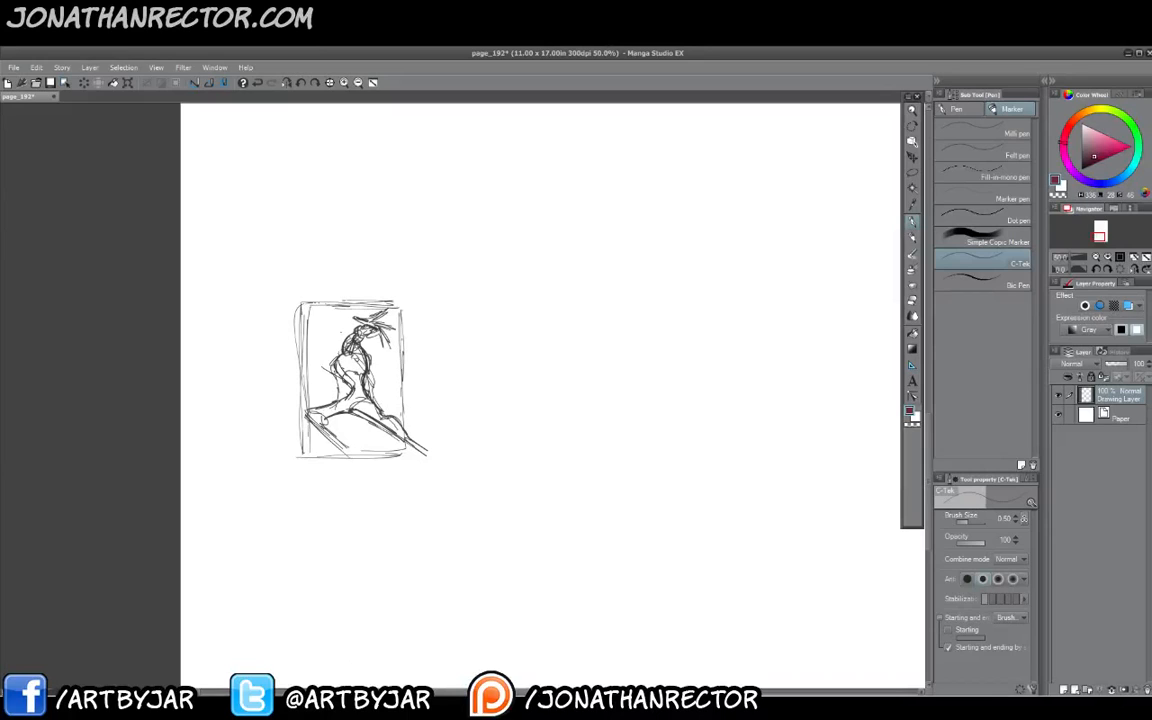
{"action": "left_click_drag", "start_coordinate": [333, 345], "coordinate": [341, 346]}
Draw a second upright rectangular thumbnail frame beside the first, restating its edges with extra marker strokes.
{"action": "mouse_move", "coordinate": [476, 304]}
{"action": "left_mouse_down"}
{"action": "mouse_move", "coordinate": [553, 304]}
{"action": "mouse_move", "coordinate": [566, 320]}
{"action": "mouse_move", "coordinate": [565, 450]}
{"action": "mouse_move", "coordinate": [474, 462]}
{"action": "left_mouse_up"}
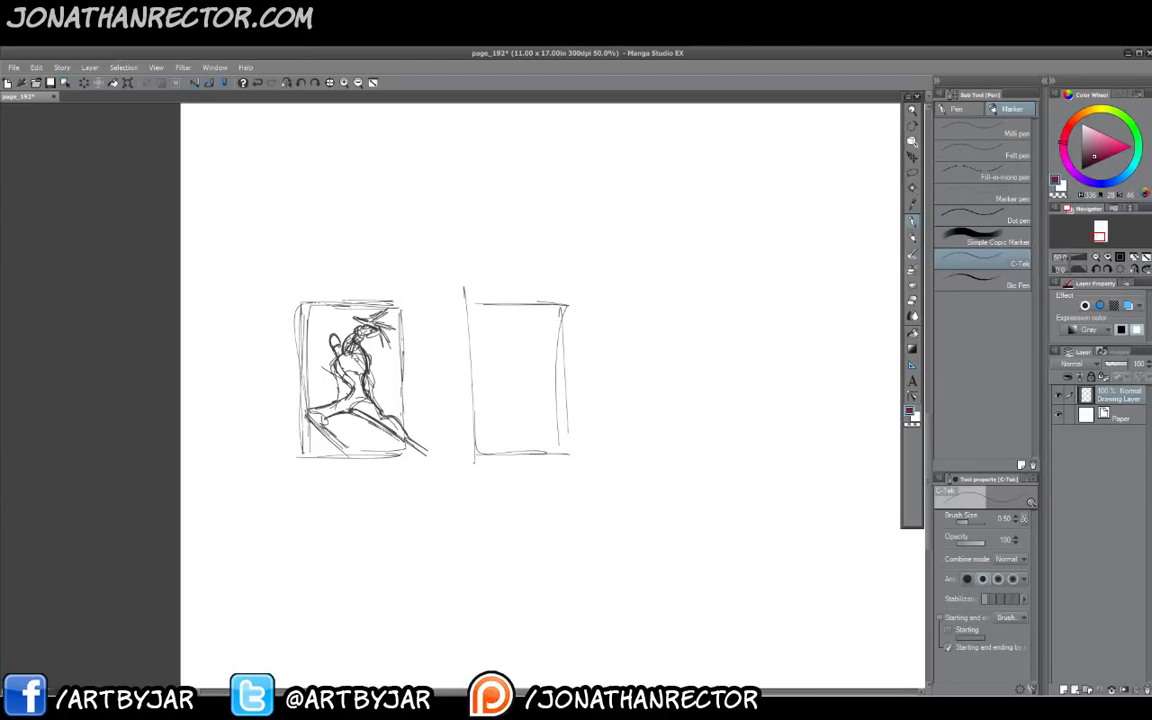
{"action": "mouse_move", "coordinate": [465, 283]}
{"action": "left_mouse_down"}
{"action": "mouse_move", "coordinate": [575, 299]}
{"action": "mouse_move", "coordinate": [576, 455]}
{"action": "mouse_move", "coordinate": [478, 456]}
{"action": "left_mouse_up"}
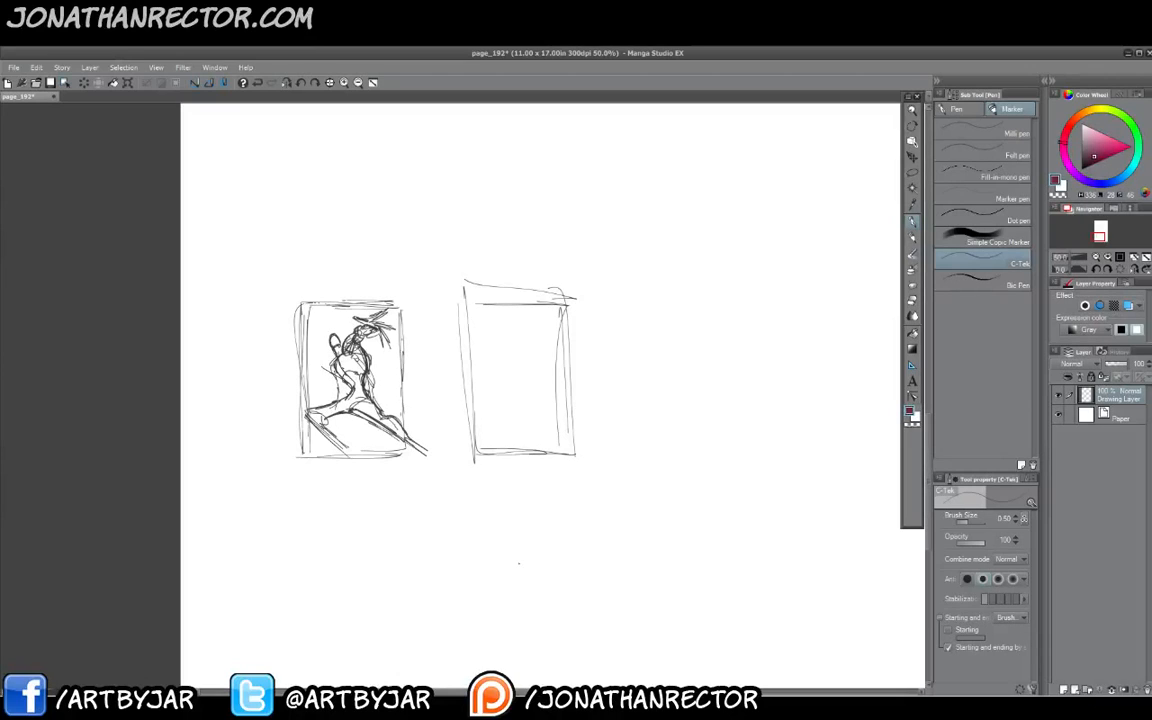
{"action": "mouse_move", "coordinate": [568, 295]}
{"action": "left_mouse_down"}
{"action": "mouse_move", "coordinate": [523, 295]}
{"action": "mouse_move", "coordinate": [563, 392]}
{"action": "mouse_move", "coordinate": [474, 452]}
{"action": "left_mouse_up"}
{"action": "left_click_drag", "start_coordinate": [474, 294], "coordinate": [548, 294]}
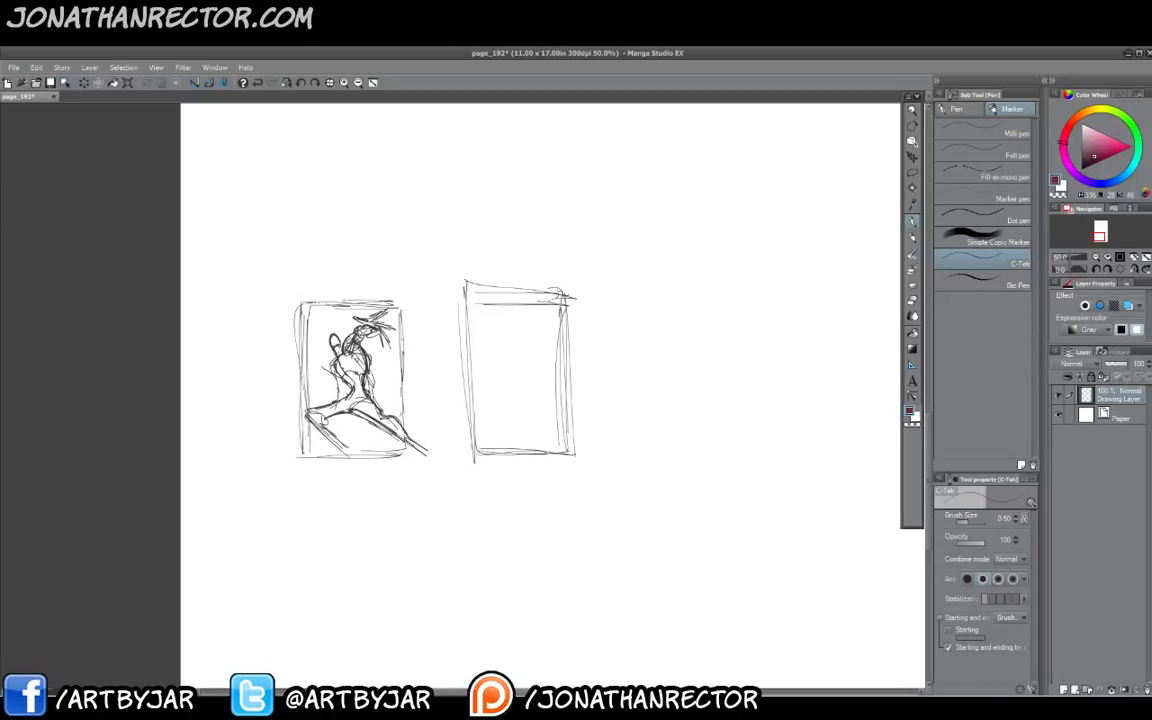
{"action": "mouse_move", "coordinate": [493, 296]}
{"action": "left_mouse_down"}
{"action": "mouse_move", "coordinate": [547, 301]}
{"action": "mouse_move", "coordinate": [536, 299]}
{"action": "left_mouse_up"}
{"action": "left_click_drag", "start_coordinate": [467, 294], "coordinate": [475, 434]}
{"action": "left_click_drag", "start_coordinate": [469, 345], "coordinate": [472, 415]}
{"action": "left_click_drag", "start_coordinate": [476, 453], "coordinate": [573, 451]}
{"action": "left_click_drag", "start_coordinate": [566, 301], "coordinate": [571, 450]}
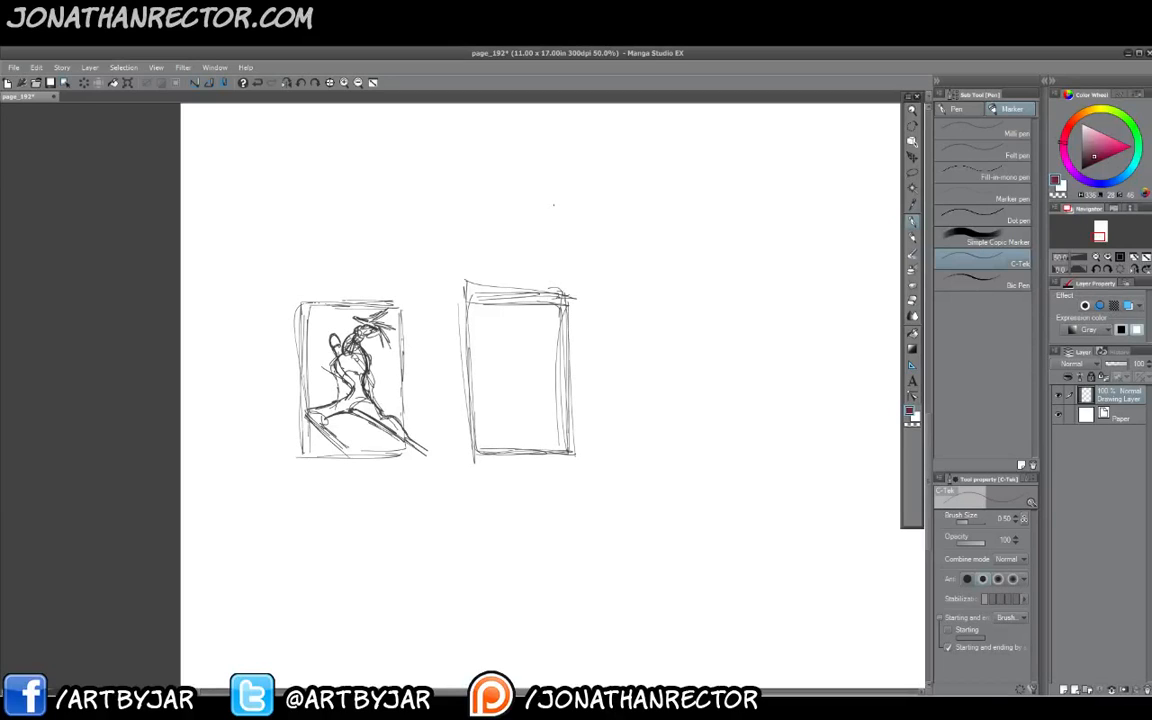
Lasso and delete the stray lines above the second thumbnail frame's top edge, and clear the selection.
{"action": "key", "text": "m"}
{"action": "mouse_move", "coordinate": [441, 288]}
{"action": "left_mouse_down"}
{"action": "mouse_move", "coordinate": [509, 290]}
{"action": "mouse_move", "coordinate": [550, 248]}
{"action": "mouse_move", "coordinate": [441, 292]}
{"action": "left_mouse_up"}
{"action": "key", "text": "Delete"}
{"action": "key", "text": "ctrl+d"}
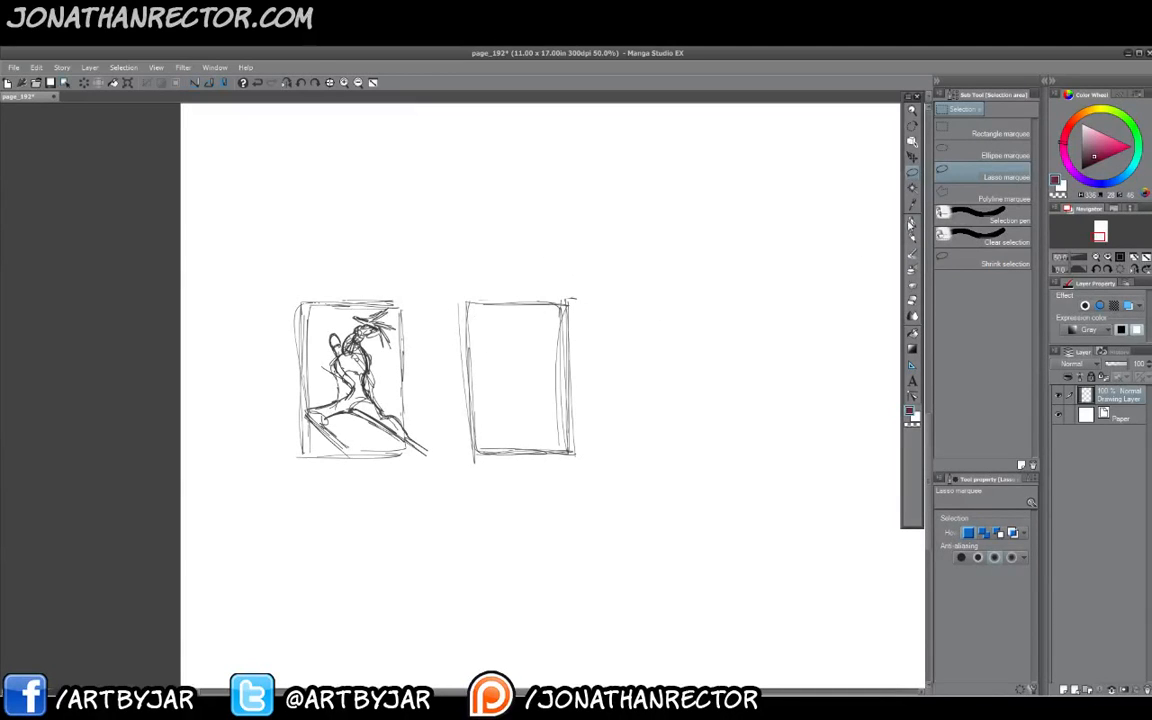
With the C-Tek marker, sketch a second figure in the new frame with wide-planted legs and a large round one-eyed upper body.
{"action": "left_click", "coordinate": [910, 223]}
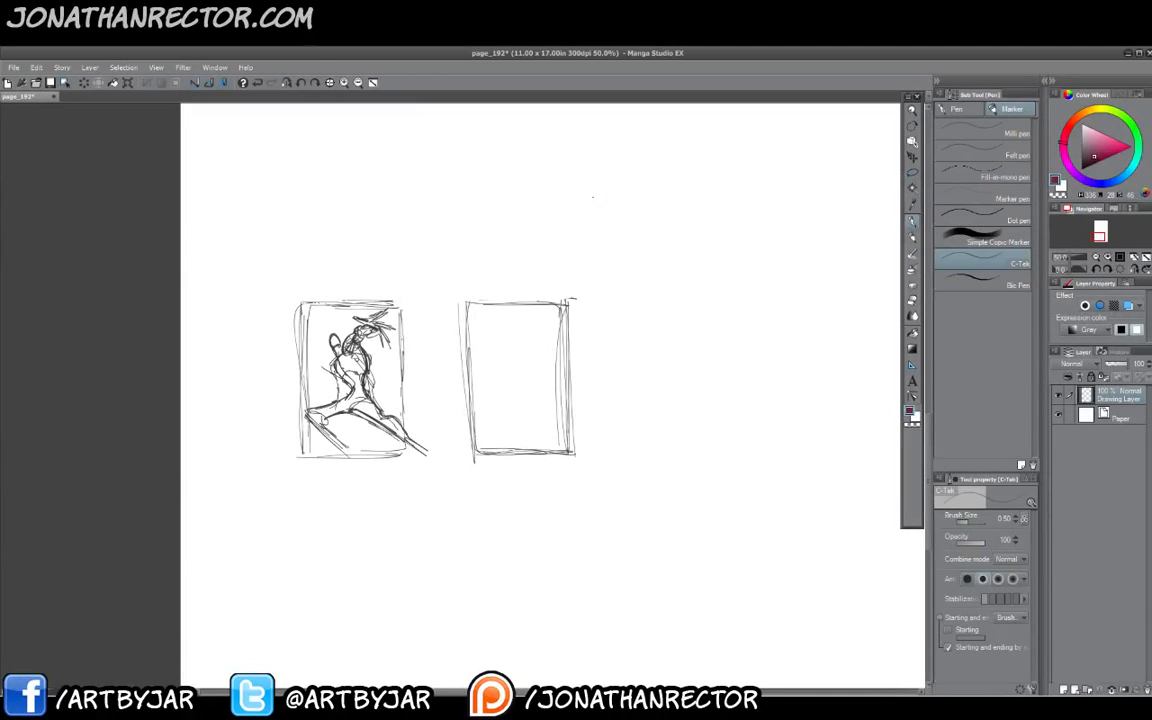
{"action": "mouse_move", "coordinate": [546, 409]}
{"action": "left_mouse_down"}
{"action": "mouse_move", "coordinate": [561, 441]}
{"action": "mouse_move", "coordinate": [540, 379]}
{"action": "mouse_move", "coordinate": [556, 445]}
{"action": "left_mouse_up"}
{"action": "mouse_move", "coordinate": [502, 414]}
{"action": "left_mouse_down"}
{"action": "mouse_move", "coordinate": [490, 442]}
{"action": "mouse_move", "coordinate": [552, 442]}
{"action": "left_mouse_up"}
{"action": "mouse_move", "coordinate": [530, 417]}
{"action": "left_mouse_down"}
{"action": "mouse_move", "coordinate": [544, 434]}
{"action": "mouse_move", "coordinate": [528, 413]}
{"action": "left_mouse_up"}
{"action": "mouse_move", "coordinate": [519, 406]}
{"action": "left_mouse_down"}
{"action": "mouse_move", "coordinate": [553, 443]}
{"action": "mouse_move", "coordinate": [540, 428]}
{"action": "mouse_move", "coordinate": [491, 440]}
{"action": "left_mouse_up"}
{"action": "left_click_drag", "start_coordinate": [497, 421], "coordinate": [485, 444]}
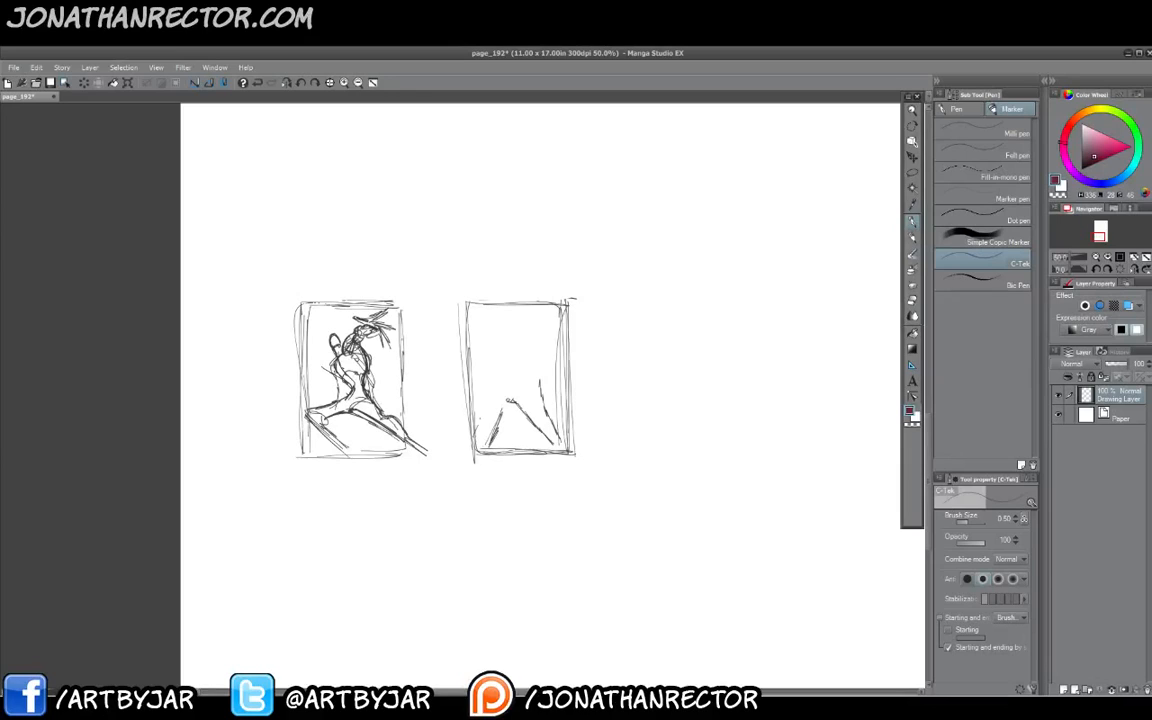
{"action": "left_click_drag", "start_coordinate": [496, 382], "coordinate": [477, 431]}
{"action": "left_click_drag", "start_coordinate": [504, 380], "coordinate": [475, 431]}
{"action": "left_click_drag", "start_coordinate": [498, 402], "coordinate": [489, 446]}
{"action": "mouse_move", "coordinate": [550, 422]}
{"action": "left_mouse_down"}
{"action": "mouse_move", "coordinate": [572, 451]}
{"action": "mouse_move", "coordinate": [496, 329]}
{"action": "mouse_move", "coordinate": [506, 372]}
{"action": "mouse_move", "coordinate": [513, 357]}
{"action": "mouse_move", "coordinate": [500, 347]}
{"action": "mouse_move", "coordinate": [542, 365]}
{"action": "left_mouse_up"}
{"action": "left_click_drag", "start_coordinate": [481, 340], "coordinate": [495, 327]}
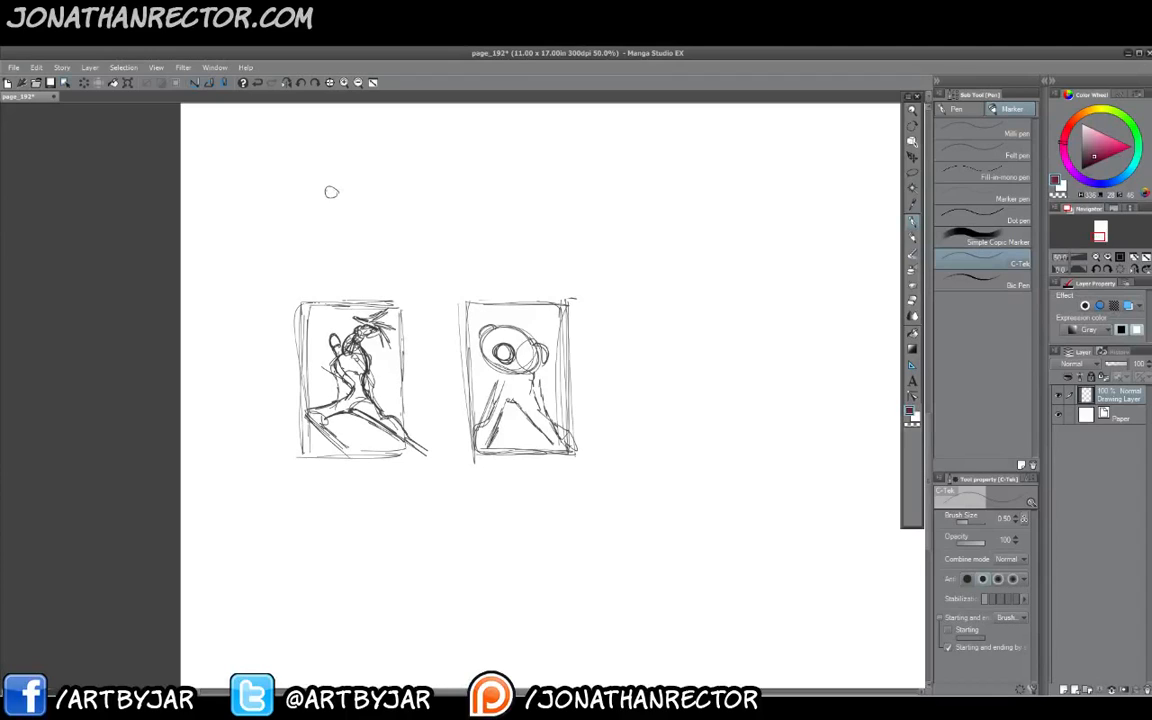
Doodle three numbered stick-figure poses above the thumbnails and draw a box around part of the sequence.
{"action": "mouse_move", "coordinate": [331, 198]}
{"action": "left_mouse_down"}
{"action": "mouse_move", "coordinate": [336, 263]}
{"action": "mouse_move", "coordinate": [312, 242]}
{"action": "mouse_move", "coordinate": [292, 248]}
{"action": "mouse_move", "coordinate": [309, 209]}
{"action": "mouse_move", "coordinate": [356, 212]}
{"action": "left_mouse_up"}
{"action": "mouse_move", "coordinate": [450, 187]}
{"action": "left_mouse_down"}
{"action": "mouse_move", "coordinate": [471, 230]}
{"action": "mouse_move", "coordinate": [489, 215]}
{"action": "mouse_move", "coordinate": [514, 236]}
{"action": "mouse_move", "coordinate": [479, 240]}
{"action": "mouse_move", "coordinate": [497, 239]}
{"action": "mouse_move", "coordinate": [472, 190]}
{"action": "left_mouse_up"}
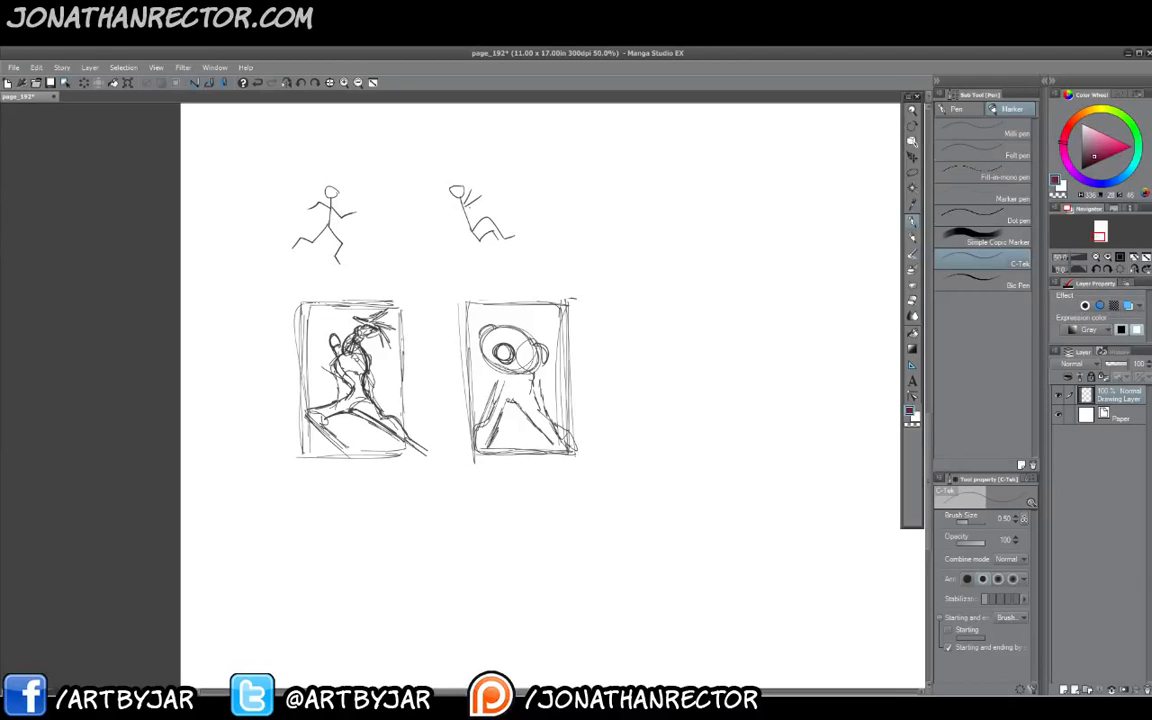
{"action": "left_click_drag", "start_coordinate": [331, 155], "coordinate": [327, 162]}
{"action": "left_click_drag", "start_coordinate": [450, 160], "coordinate": [449, 167]}
{"action": "left_click", "coordinate": [258, 84]}
{"action": "mouse_move", "coordinate": [434, 226]}
{"action": "left_mouse_down"}
{"action": "mouse_move", "coordinate": [409, 252]}
{"action": "mouse_move", "coordinate": [436, 264]}
{"action": "mouse_move", "coordinate": [414, 257]}
{"action": "mouse_move", "coordinate": [398, 208]}
{"action": "mouse_move", "coordinate": [429, 206]}
{"action": "left_mouse_up"}
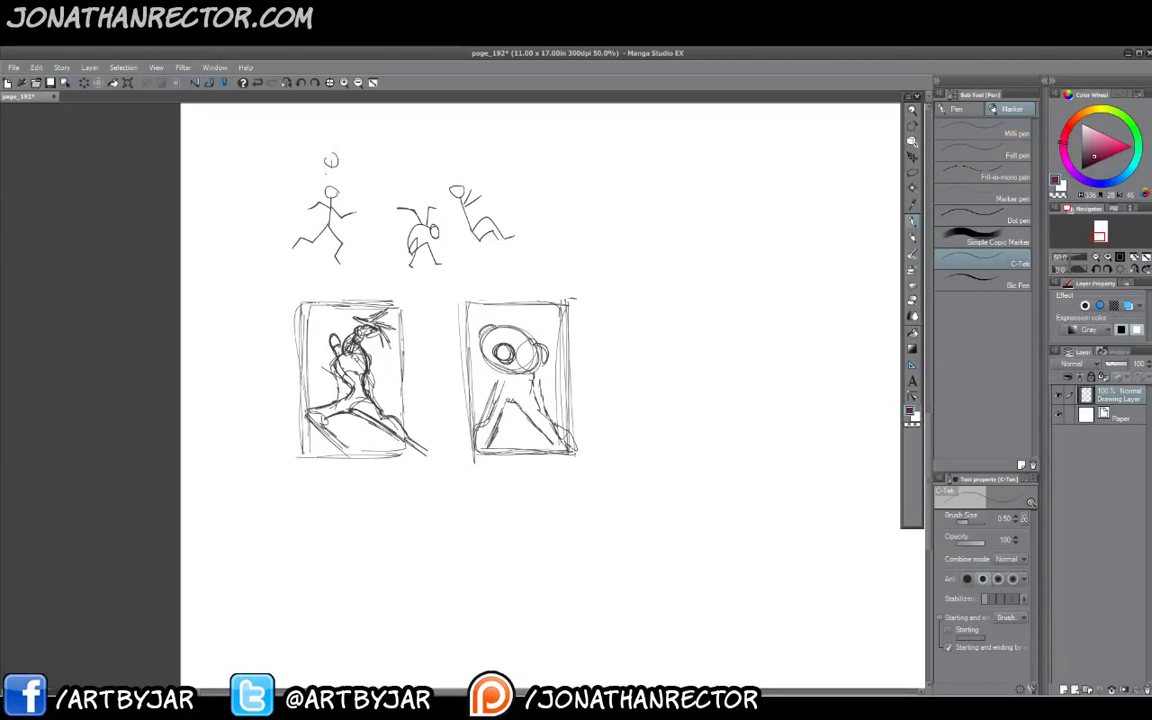
{"action": "mouse_move", "coordinate": [406, 156]}
{"action": "left_mouse_down"}
{"action": "mouse_move", "coordinate": [417, 167]}
{"action": "mouse_move", "coordinate": [410, 150]}
{"action": "mouse_move", "coordinate": [457, 163]}
{"action": "mouse_move", "coordinate": [458, 147]}
{"action": "left_mouse_up"}
{"action": "mouse_move", "coordinate": [418, 196]}
{"action": "left_mouse_down"}
{"action": "mouse_move", "coordinate": [412, 270]}
{"action": "mouse_move", "coordinate": [325, 223]}
{"action": "mouse_move", "coordinate": [417, 275]}
{"action": "left_mouse_up"}
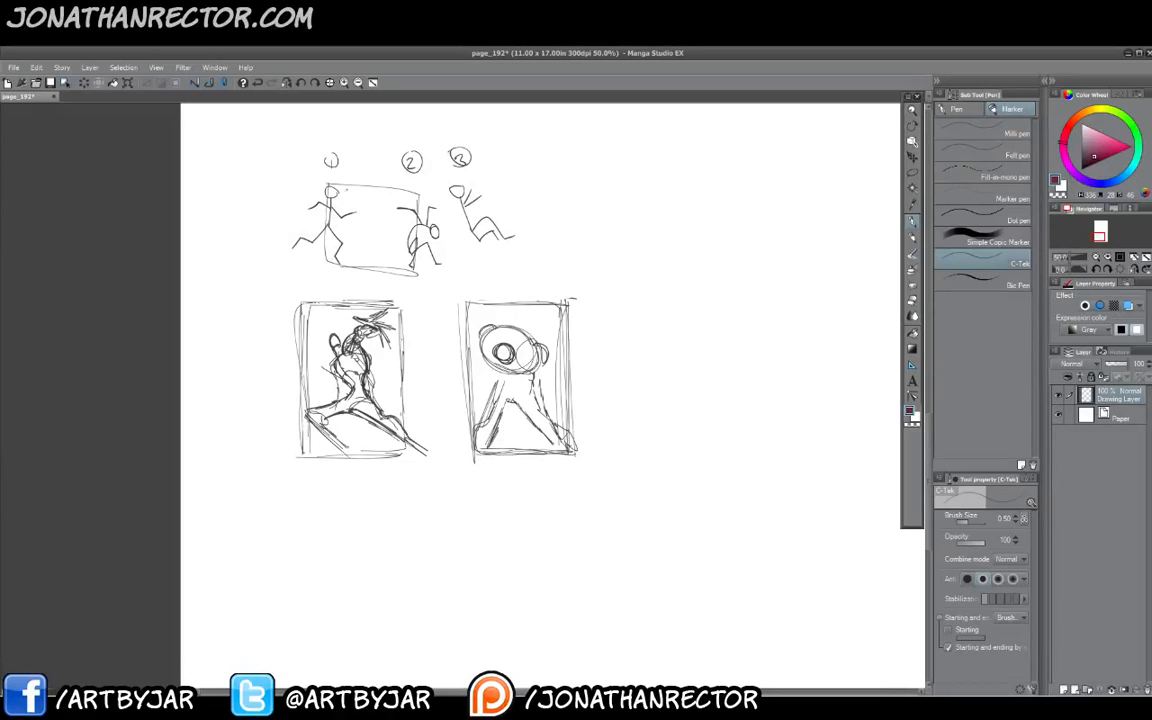
{"action": "mouse_move", "coordinate": [346, 188]}
{"action": "left_mouse_down"}
{"action": "mouse_move", "coordinate": [410, 207]}
{"action": "mouse_move", "coordinate": [435, 269]}
{"action": "left_mouse_up"}
{"action": "left_click_drag", "start_coordinate": [424, 207], "coordinate": [437, 269]}
Lasso and delete all the stick-figure doodles above the thumbnails, and clear the selection.
{"action": "key", "text": "m"}
{"action": "mouse_move", "coordinate": [276, 150]}
{"action": "left_mouse_down"}
{"action": "mouse_move", "coordinate": [340, 112]}
{"action": "mouse_move", "coordinate": [352, 276]}
{"action": "mouse_move", "coordinate": [296, 270]}
{"action": "left_mouse_up"}
{"action": "key", "text": "Delete"}
{"action": "key", "text": "ctrl+d"}
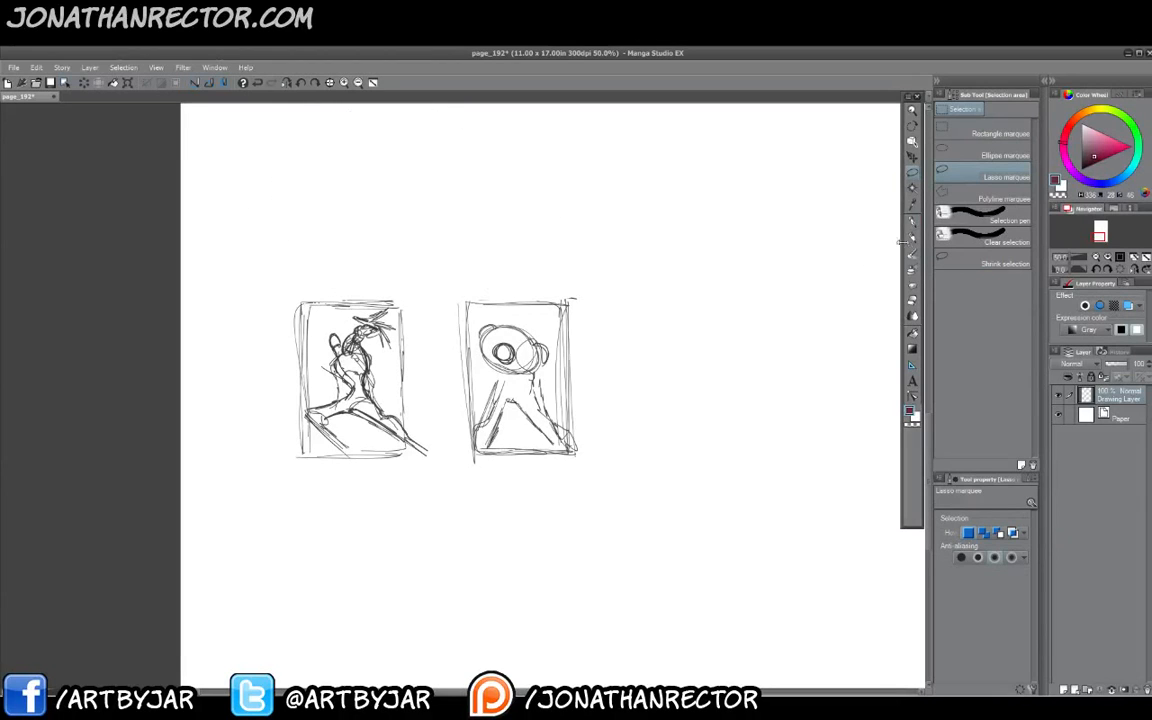
Add hanging arms with hands on both sides of the second thumbnail's round-bodied figure using the C-Tek marker.
{"action": "key", "text": "p"}
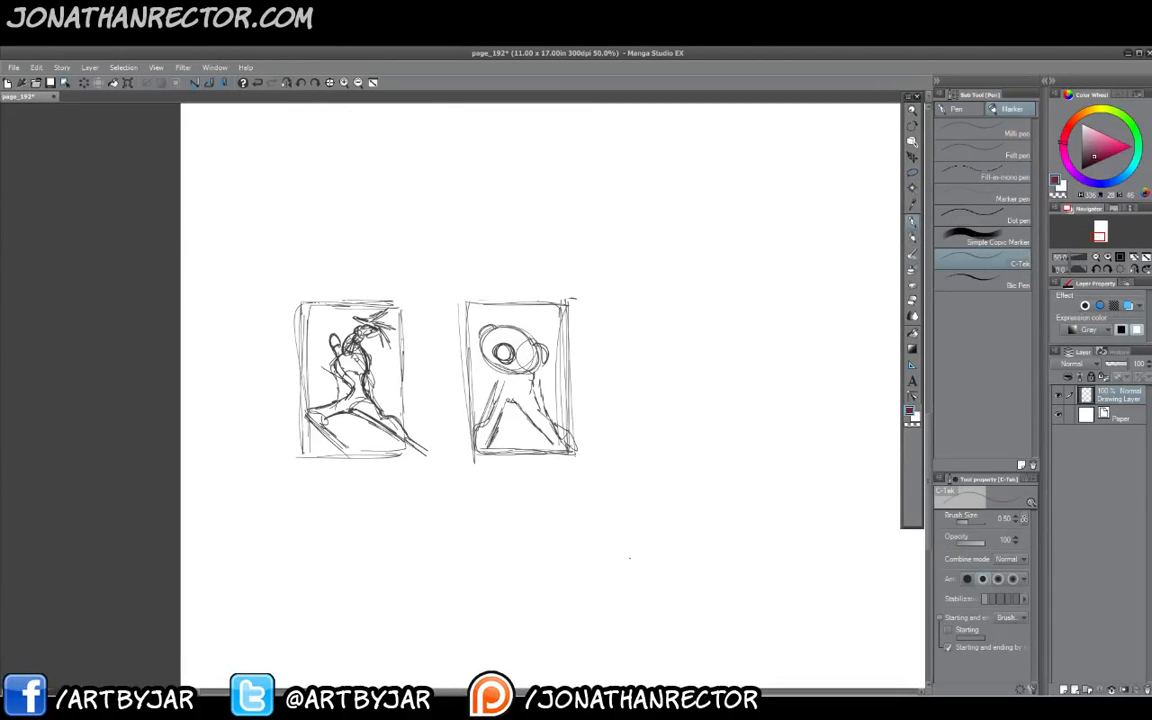
{"action": "mouse_move", "coordinate": [541, 344]}
{"action": "left_mouse_down"}
{"action": "mouse_move", "coordinate": [543, 360]}
{"action": "mouse_move", "coordinate": [556, 350]}
{"action": "mouse_move", "coordinate": [556, 384]}
{"action": "left_mouse_up"}
{"action": "left_click_drag", "start_coordinate": [479, 344], "coordinate": [473, 357]}
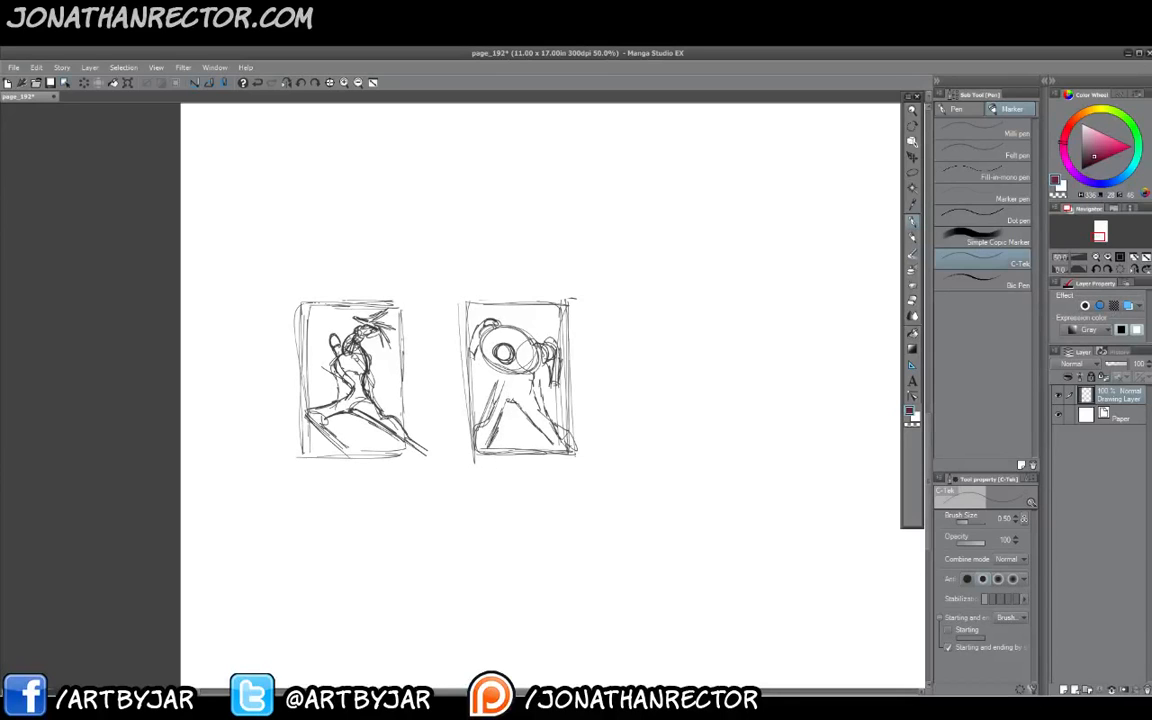
{"action": "left_click_drag", "start_coordinate": [472, 361], "coordinate": [470, 381]}
{"action": "mouse_move", "coordinate": [552, 392]}
{"action": "left_mouse_down"}
{"action": "mouse_move", "coordinate": [559, 402]}
{"action": "mouse_move", "coordinate": [545, 406]}
{"action": "mouse_move", "coordinate": [564, 402]}
{"action": "left_mouse_up"}
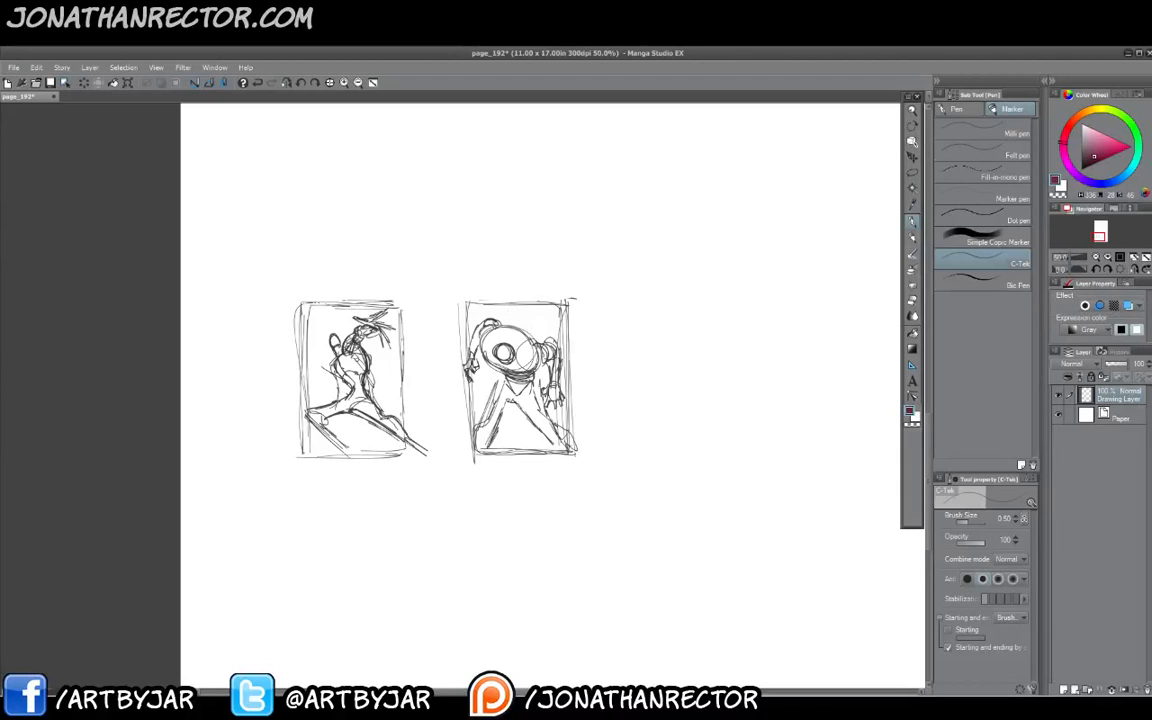
Replace the second figure's left-hand leg with a raised, bent one, softly erasing the overlapping lines and redrawing with the C-Tek marker.
{"action": "mouse_move", "coordinate": [482, 381]}
{"action": "left_mouse_down"}
{"action": "mouse_move", "coordinate": [501, 379]}
{"action": "mouse_move", "coordinate": [481, 398]}
{"action": "left_mouse_up"}
{"action": "left_click_drag", "start_coordinate": [489, 386], "coordinate": [483, 408]}
{"action": "left_click_drag", "start_coordinate": [482, 389], "coordinate": [502, 384]}
{"action": "key", "text": "e"}
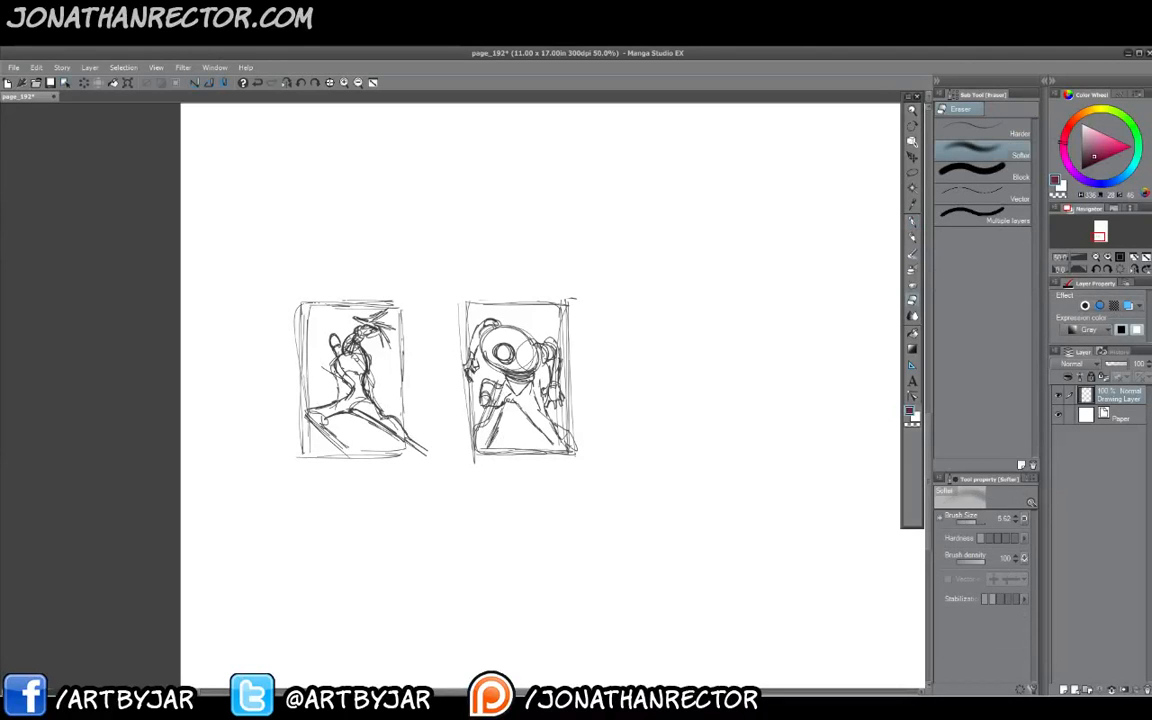
{"action": "mouse_move", "coordinate": [497, 392]}
{"action": "left_mouse_down"}
{"action": "mouse_move", "coordinate": [496, 442]}
{"action": "mouse_move", "coordinate": [491, 418]}
{"action": "left_mouse_up"}
{"action": "left_click", "coordinate": [963, 129]}
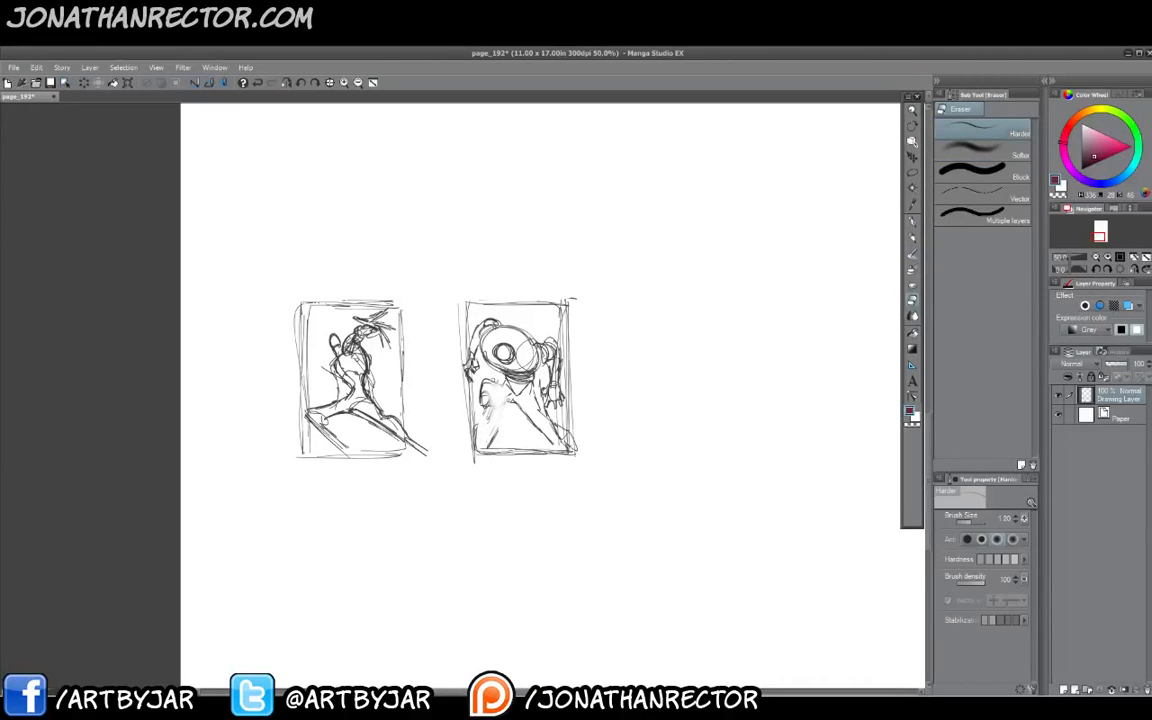
{"action": "left_click", "coordinate": [910, 222]}
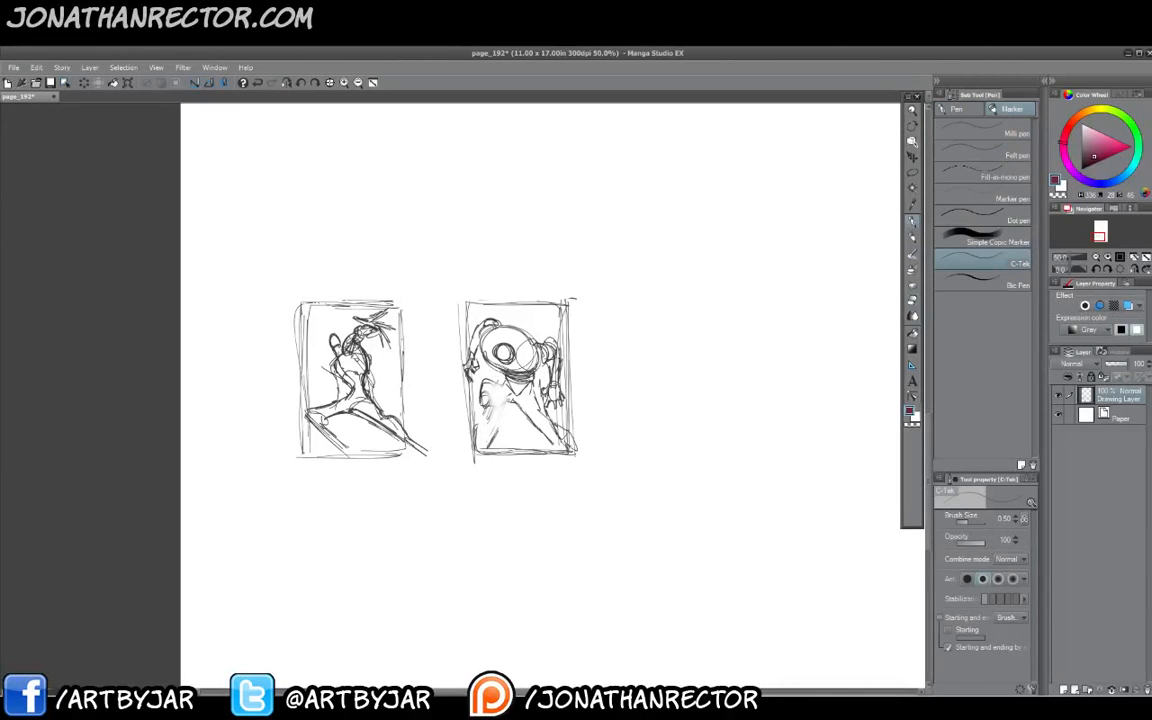
{"action": "mouse_move", "coordinate": [484, 382]}
{"action": "left_mouse_down"}
{"action": "mouse_move", "coordinate": [513, 398]}
{"action": "mouse_move", "coordinate": [493, 406]}
{"action": "left_mouse_up"}
{"action": "left_click_drag", "start_coordinate": [493, 437], "coordinate": [556, 445]}
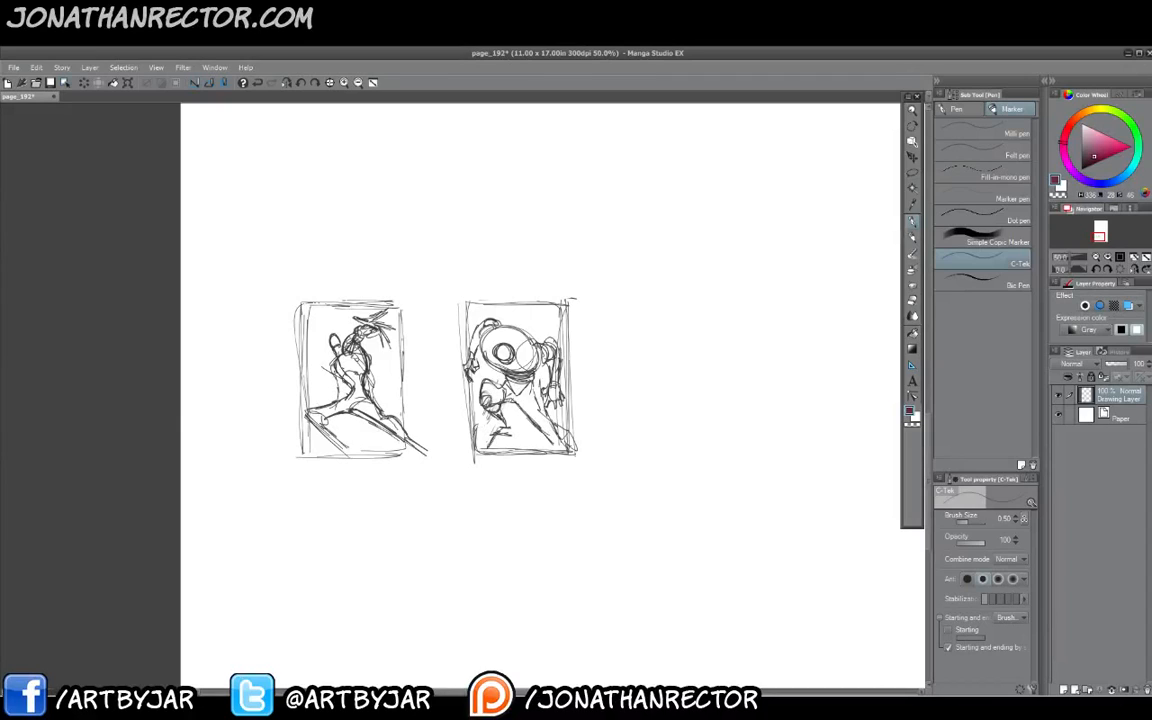
Darken and restate the round eye at the center of the second figure's body with the C-Tek marker.
{"action": "key", "text": "e"}
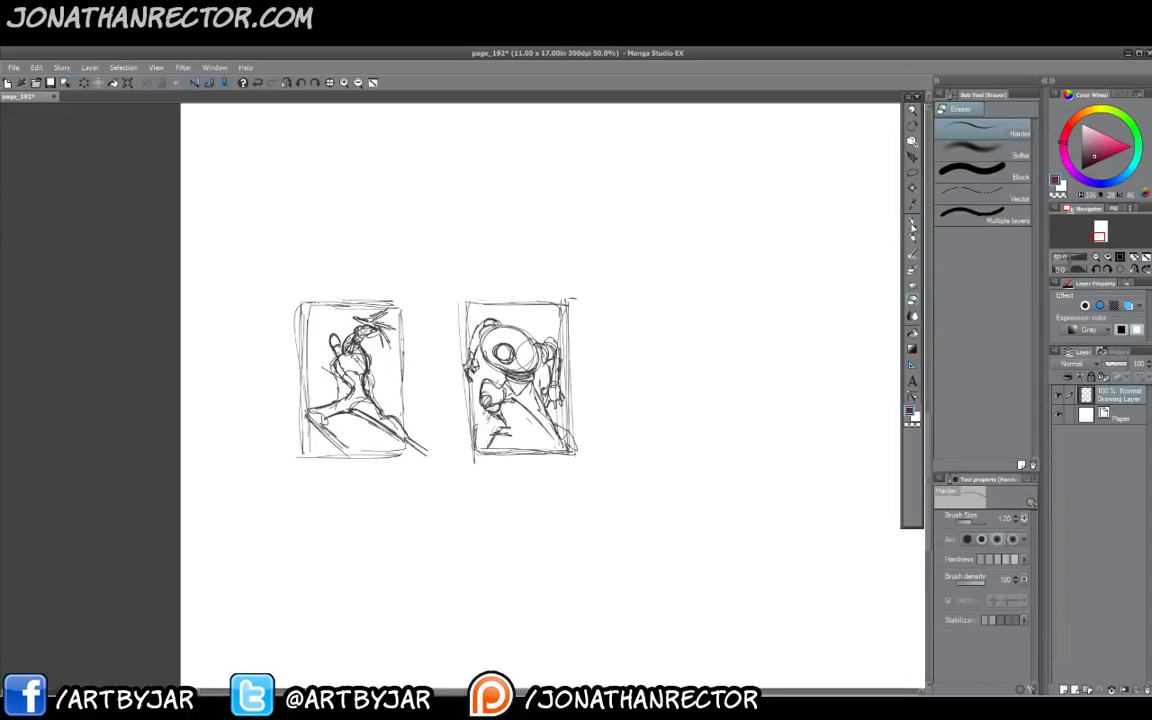
{"action": "key", "text": "p"}
{"action": "left_click_drag", "start_coordinate": [502, 345], "coordinate": [509, 354]}
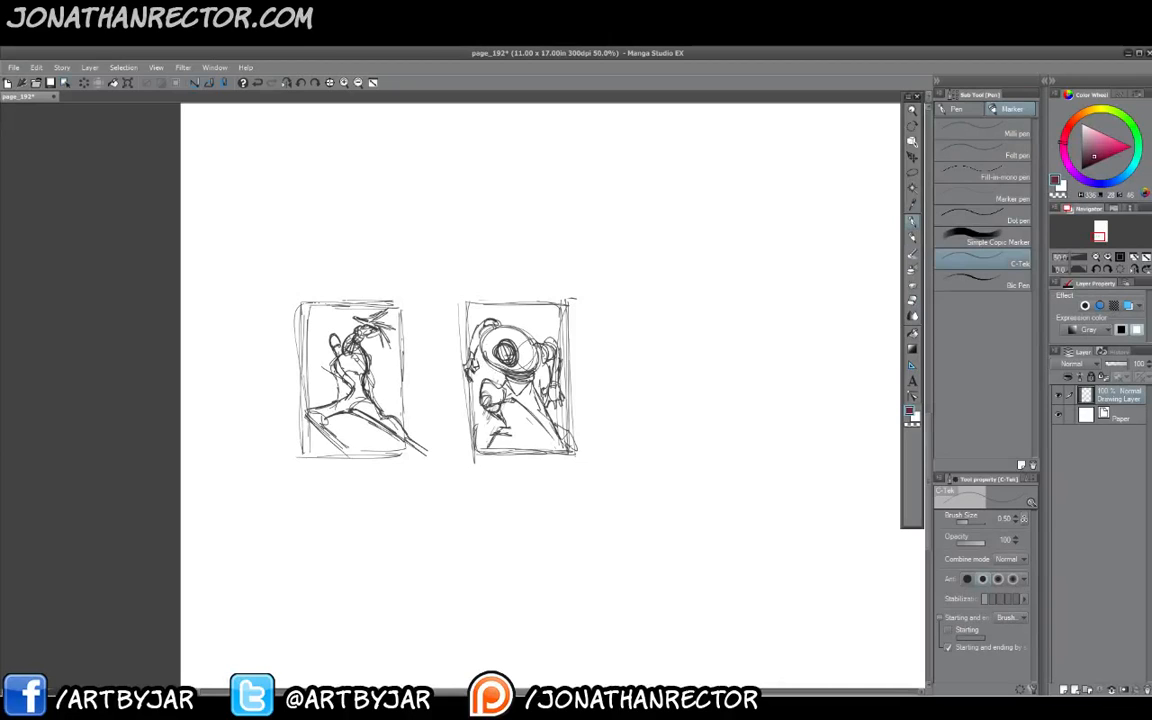
Restate the second figure's arm and leg contours with the C-Tek marker and sketch a rocky ledge beneath the raised foot.
{"action": "mouse_move", "coordinate": [488, 393]}
{"action": "left_mouse_down"}
{"action": "mouse_move", "coordinate": [489, 407]}
{"action": "mouse_move", "coordinate": [567, 446]}
{"action": "left_mouse_up"}
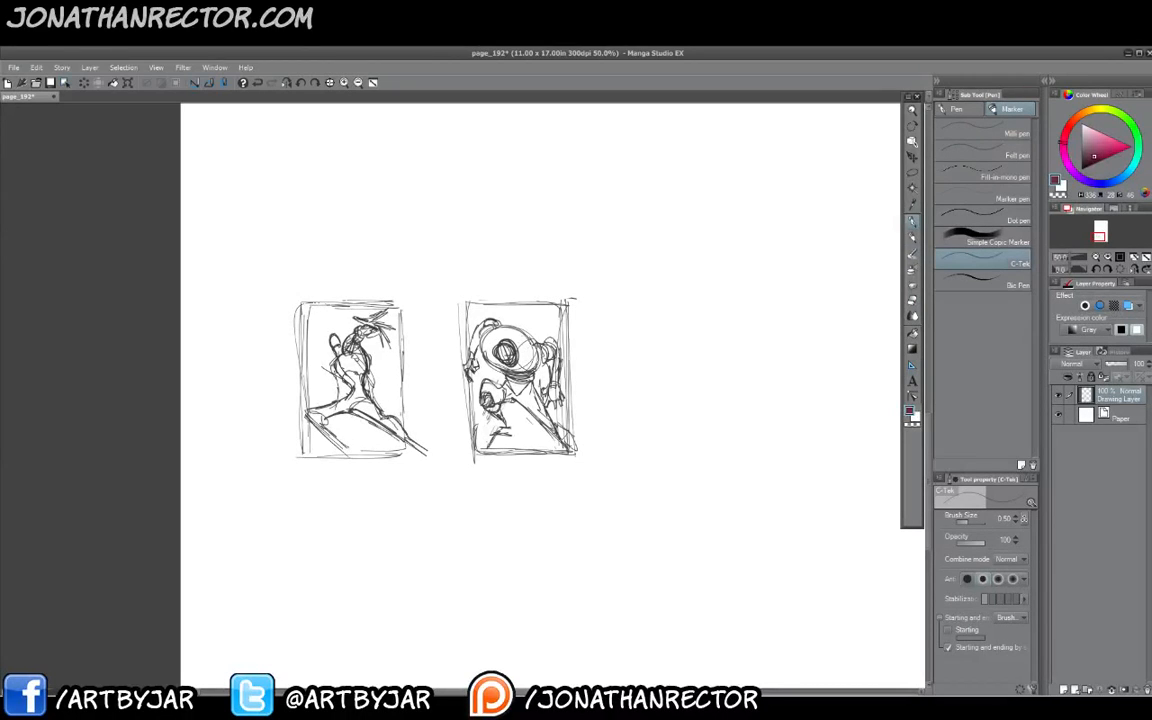
{"action": "left_click_drag", "start_coordinate": [484, 324], "coordinate": [480, 344]}
{"action": "left_click_drag", "start_coordinate": [530, 392], "coordinate": [539, 410]}
{"action": "mouse_move", "coordinate": [490, 434]}
{"action": "left_mouse_down"}
{"action": "mouse_move", "coordinate": [527, 435]}
{"action": "mouse_move", "coordinate": [481, 428]}
{"action": "mouse_move", "coordinate": [537, 445]}
{"action": "left_mouse_up"}
{"action": "left_click_drag", "start_coordinate": [483, 446], "coordinate": [530, 447]}
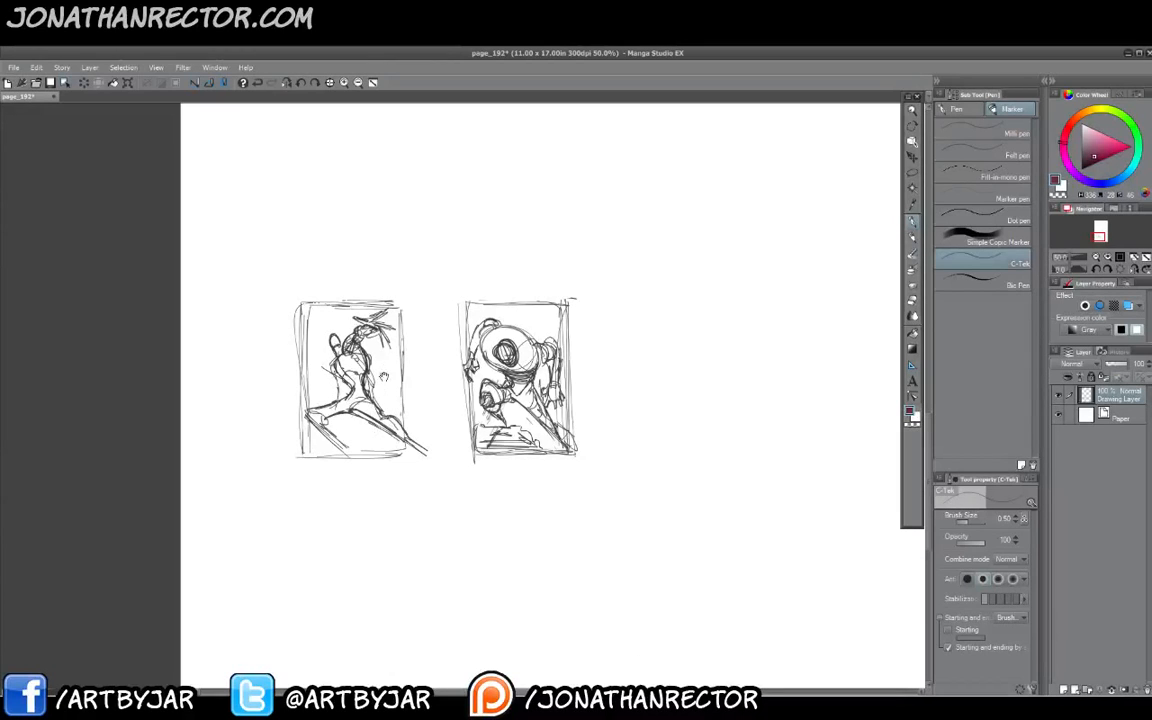
Sketch a third upright rectangular thumbnail frame directly below the first thumbnail with the C-Tek marker.
{"action": "left_click_drag", "start_coordinate": [392, 408], "coordinate": [440, 306]}
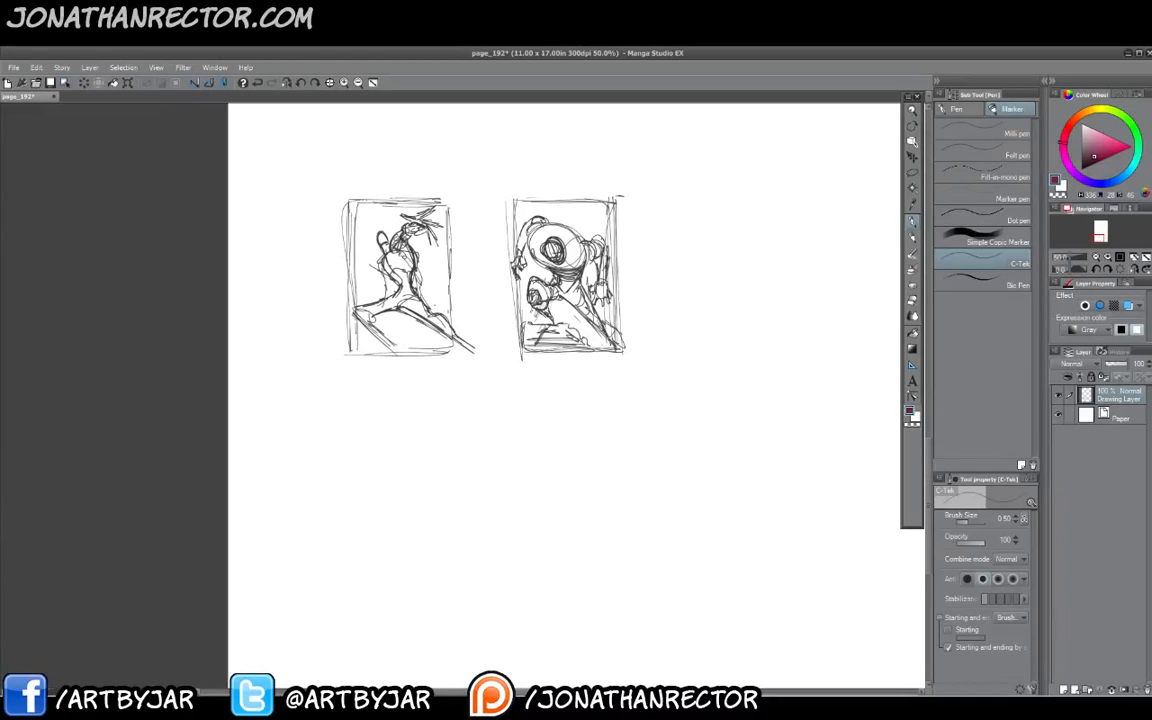
{"action": "mouse_move", "coordinate": [372, 384]}
{"action": "left_mouse_down"}
{"action": "mouse_move", "coordinate": [445, 382]}
{"action": "mouse_move", "coordinate": [465, 512]}
{"action": "left_mouse_up"}
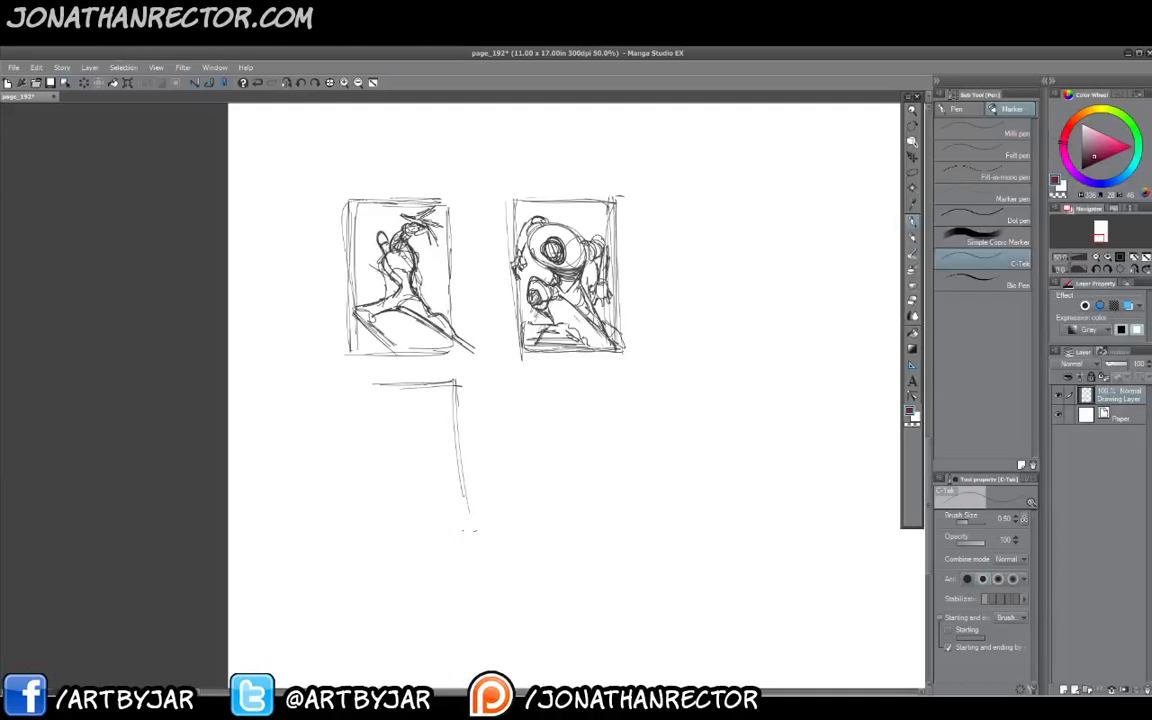
{"action": "left_click_drag", "start_coordinate": [362, 528], "coordinate": [477, 530]}
{"action": "mouse_move", "coordinate": [356, 380]}
{"action": "left_mouse_down"}
{"action": "mouse_move", "coordinate": [359, 540]}
{"action": "mouse_move", "coordinate": [458, 378]}
{"action": "left_mouse_up"}
{"action": "left_click_drag", "start_coordinate": [458, 378], "coordinate": [463, 520]}
{"action": "left_click_drag", "start_coordinate": [360, 535], "coordinate": [477, 534]}
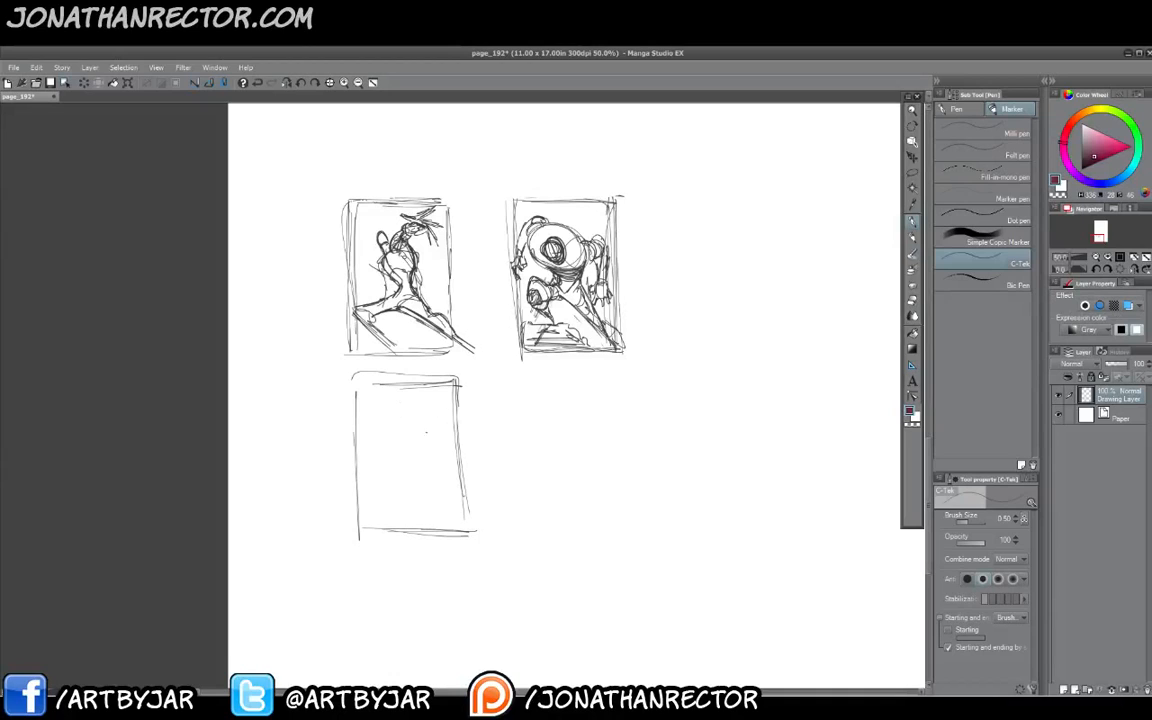
Sketch a figure with a broad rounded upper body, narrow waist and spread legs in the third thumbnail.
{"action": "mouse_move", "coordinate": [381, 416]}
{"action": "left_mouse_down"}
{"action": "mouse_move", "coordinate": [414, 431]}
{"action": "mouse_move", "coordinate": [418, 460]}
{"action": "mouse_move", "coordinate": [399, 488]}
{"action": "mouse_move", "coordinate": [360, 433]}
{"action": "mouse_move", "coordinate": [380, 480]}
{"action": "left_mouse_up"}
{"action": "mouse_move", "coordinate": [381, 471]}
{"action": "left_mouse_down"}
{"action": "mouse_move", "coordinate": [380, 489]}
{"action": "mouse_move", "coordinate": [416, 522]}
{"action": "left_mouse_up"}
{"action": "left_click_drag", "start_coordinate": [403, 495], "coordinate": [421, 523]}
{"action": "mouse_move", "coordinate": [407, 502]}
{"action": "left_mouse_down"}
{"action": "mouse_move", "coordinate": [421, 527]}
{"action": "mouse_move", "coordinate": [404, 528]}
{"action": "mouse_move", "coordinate": [399, 514]}
{"action": "left_mouse_up"}
{"action": "left_click_drag", "start_coordinate": [388, 499], "coordinate": [368, 526]}
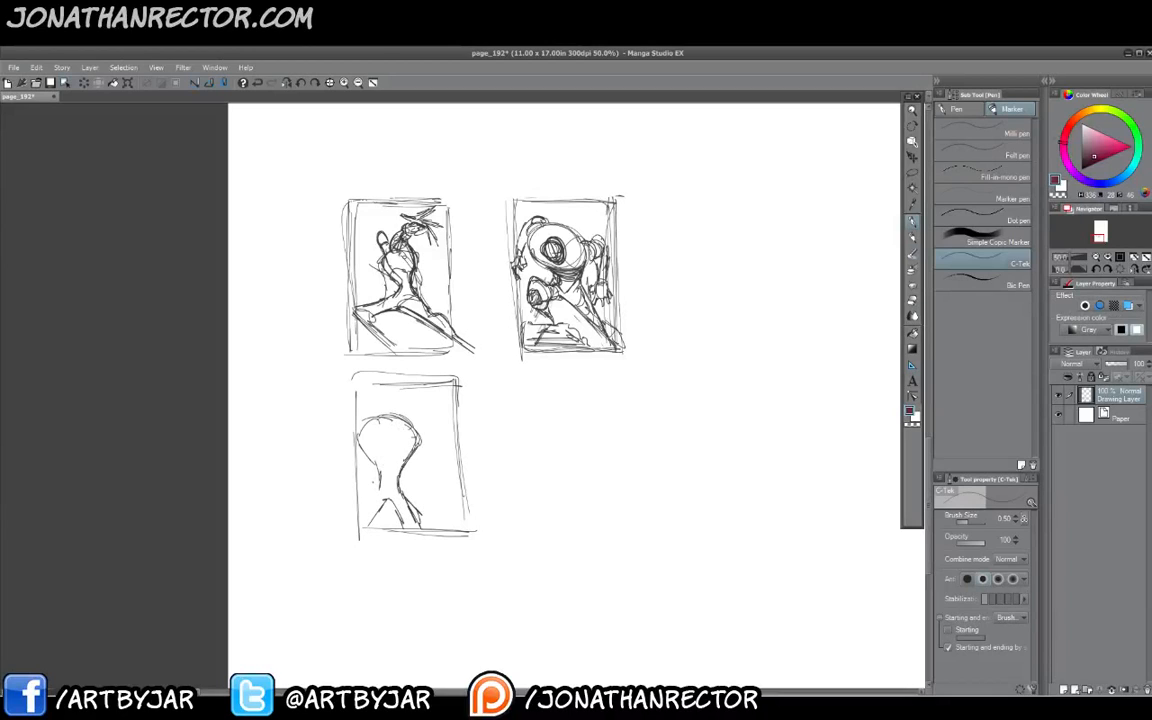
Add a raised, bent left-hand leg, a torso centre line and a small head to the third thumbnail's figure.
{"action": "left_click_drag", "start_coordinate": [373, 482], "coordinate": [358, 474]}
{"action": "mouse_move", "coordinate": [359, 473]}
{"action": "left_mouse_down"}
{"action": "mouse_move", "coordinate": [372, 485]}
{"action": "mouse_move", "coordinate": [357, 476]}
{"action": "left_mouse_up"}
{"action": "mouse_move", "coordinate": [369, 477]}
{"action": "left_mouse_down"}
{"action": "mouse_move", "coordinate": [382, 489]}
{"action": "mouse_move", "coordinate": [360, 522]}
{"action": "left_mouse_up"}
{"action": "mouse_move", "coordinate": [370, 473]}
{"action": "left_mouse_down"}
{"action": "mouse_move", "coordinate": [351, 504]}
{"action": "mouse_move", "coordinate": [382, 498]}
{"action": "mouse_move", "coordinate": [367, 505]}
{"action": "left_mouse_up"}
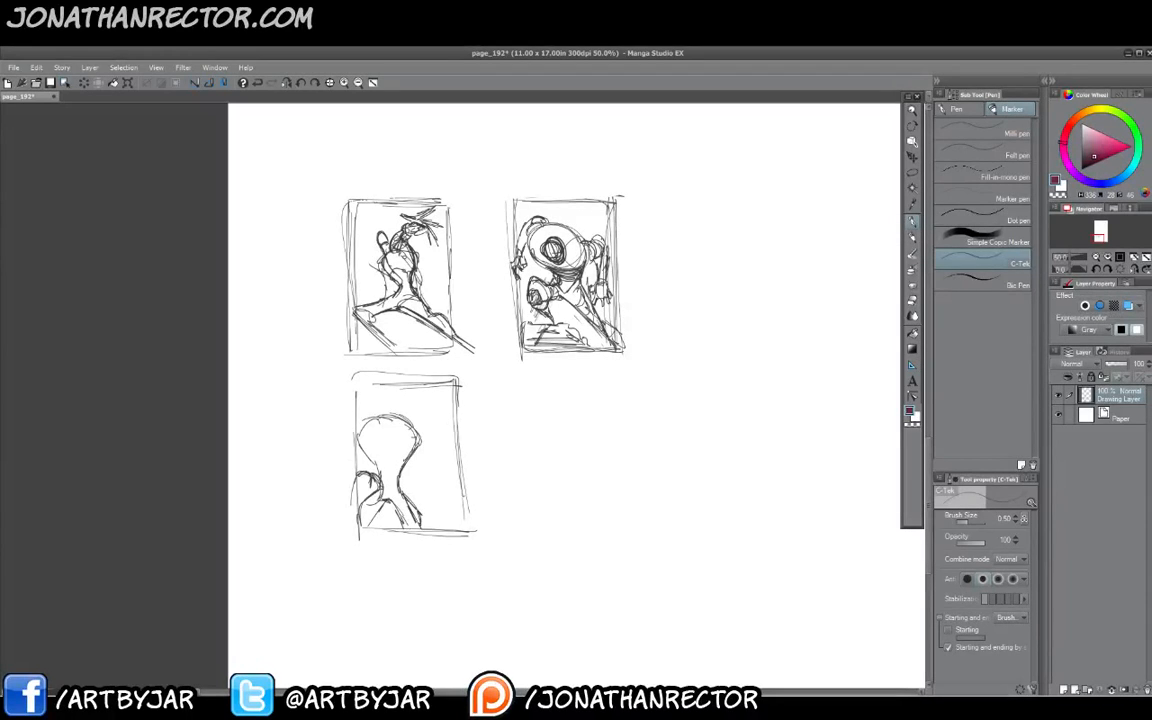
{"action": "mouse_move", "coordinate": [393, 499]}
{"action": "left_mouse_down"}
{"action": "mouse_move", "coordinate": [394, 455]}
{"action": "mouse_move", "coordinate": [406, 456]}
{"action": "mouse_move", "coordinate": [396, 420]}
{"action": "left_mouse_up"}
{"action": "left_click_drag", "start_coordinate": [386, 408], "coordinate": [423, 442]}
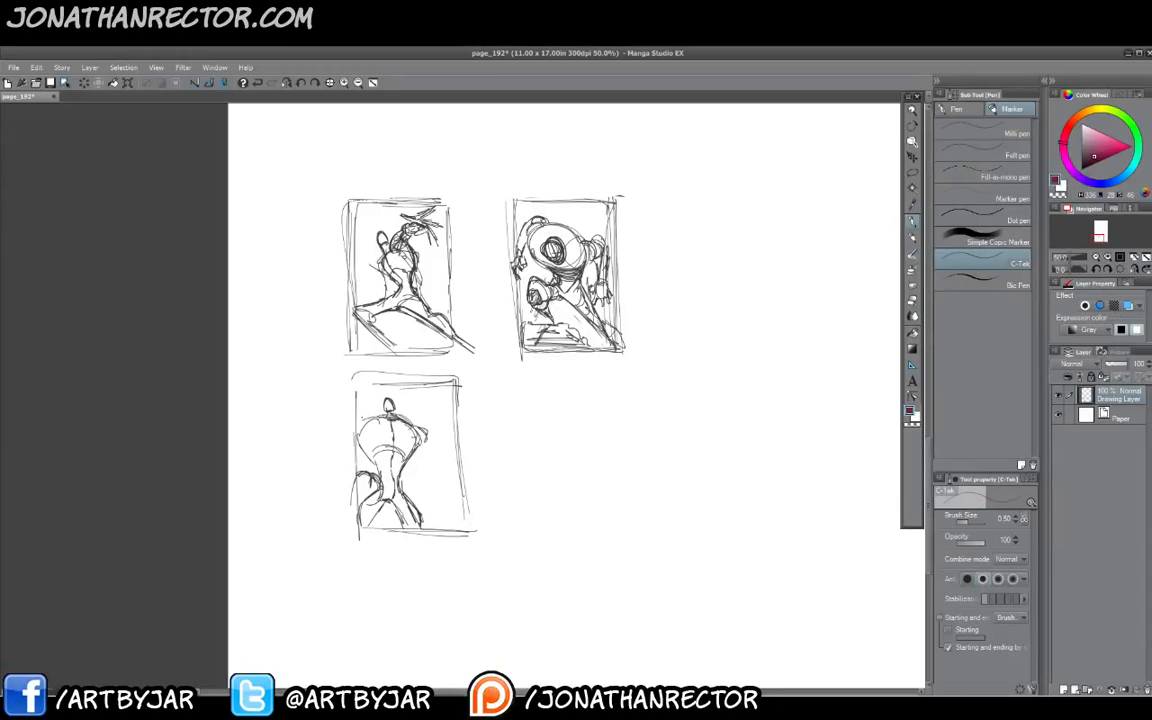
Sketch the third figure's shoulders, hanging right-hand arm and chest contours, plus flowing hair curling behind the head.
{"action": "left_click_drag", "start_coordinate": [427, 431], "coordinate": [434, 468]}
{"action": "mouse_move", "coordinate": [372, 422]}
{"action": "left_mouse_down"}
{"action": "mouse_move", "coordinate": [357, 434]}
{"action": "mouse_move", "coordinate": [408, 425]}
{"action": "mouse_move", "coordinate": [356, 449]}
{"action": "left_mouse_up"}
{"action": "mouse_move", "coordinate": [434, 467]}
{"action": "left_mouse_down"}
{"action": "mouse_move", "coordinate": [435, 422]}
{"action": "mouse_move", "coordinate": [437, 475]}
{"action": "mouse_move", "coordinate": [430, 457]}
{"action": "mouse_move", "coordinate": [446, 487]}
{"action": "left_mouse_up"}
{"action": "left_click_drag", "start_coordinate": [435, 460], "coordinate": [420, 467]}
{"action": "mouse_move", "coordinate": [433, 457]}
{"action": "left_mouse_down"}
{"action": "mouse_move", "coordinate": [415, 464]}
{"action": "mouse_move", "coordinate": [429, 451]}
{"action": "mouse_move", "coordinate": [448, 499]}
{"action": "left_mouse_up"}
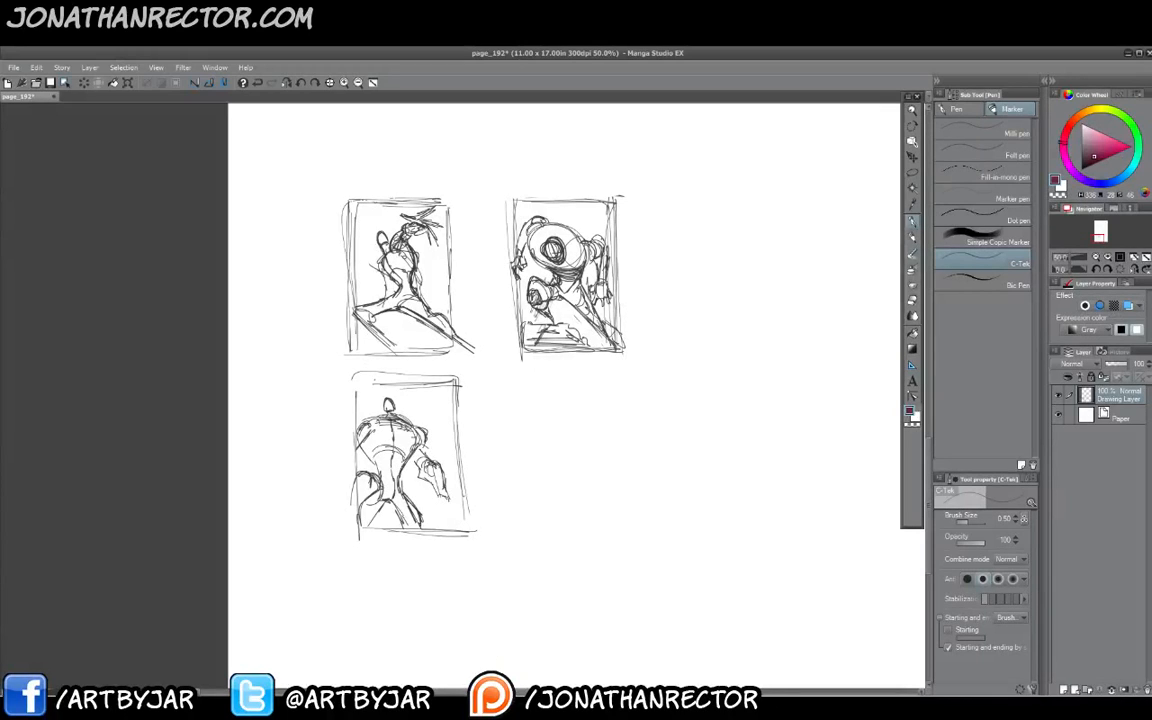
{"action": "left_click_drag", "start_coordinate": [410, 434], "coordinate": [368, 433]}
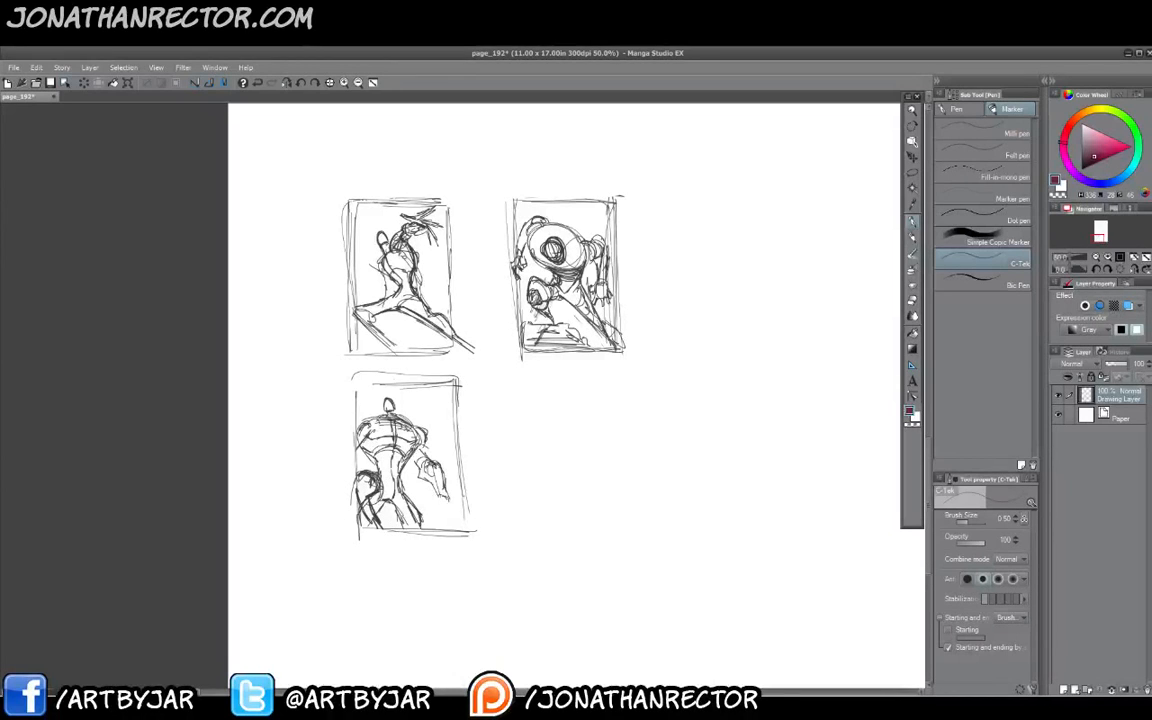
{"action": "mouse_move", "coordinate": [372, 423]}
{"action": "left_mouse_down"}
{"action": "mouse_move", "coordinate": [442, 420]}
{"action": "mouse_move", "coordinate": [425, 453]}
{"action": "mouse_move", "coordinate": [440, 423]}
{"action": "left_mouse_up"}
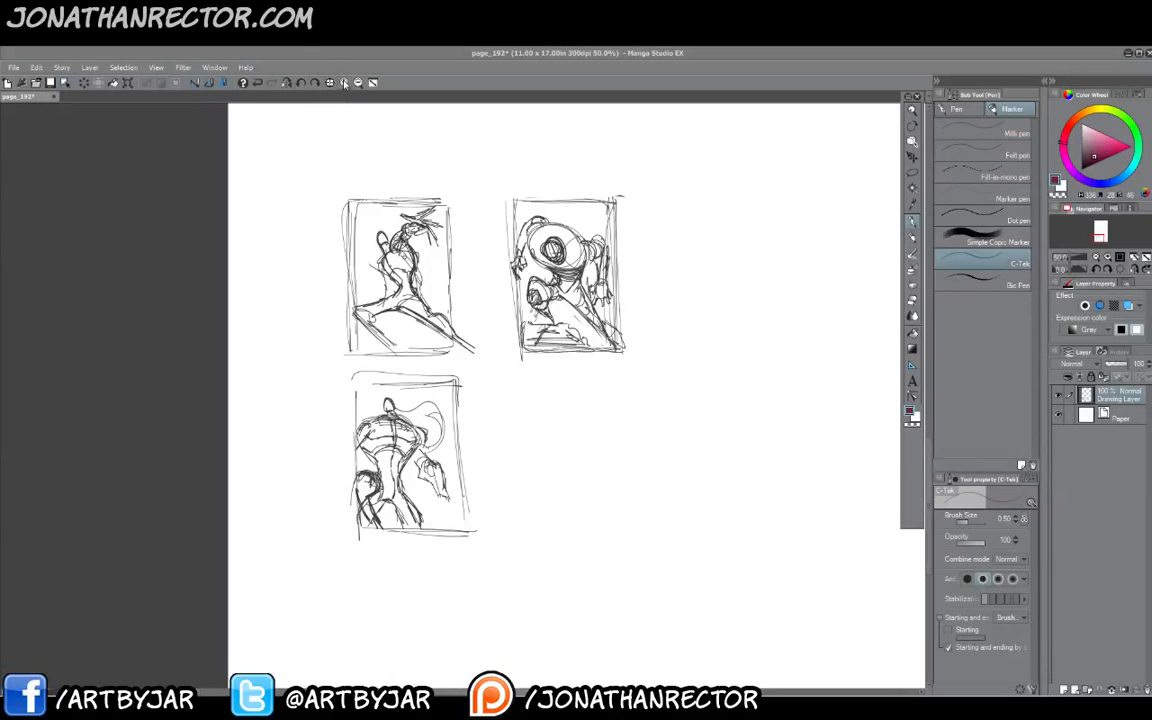
On a new colour layer below the line drawing, lasso and fill the second figure's curling hair strand in dark red.
{"action": "left_click", "coordinate": [309, 79]}
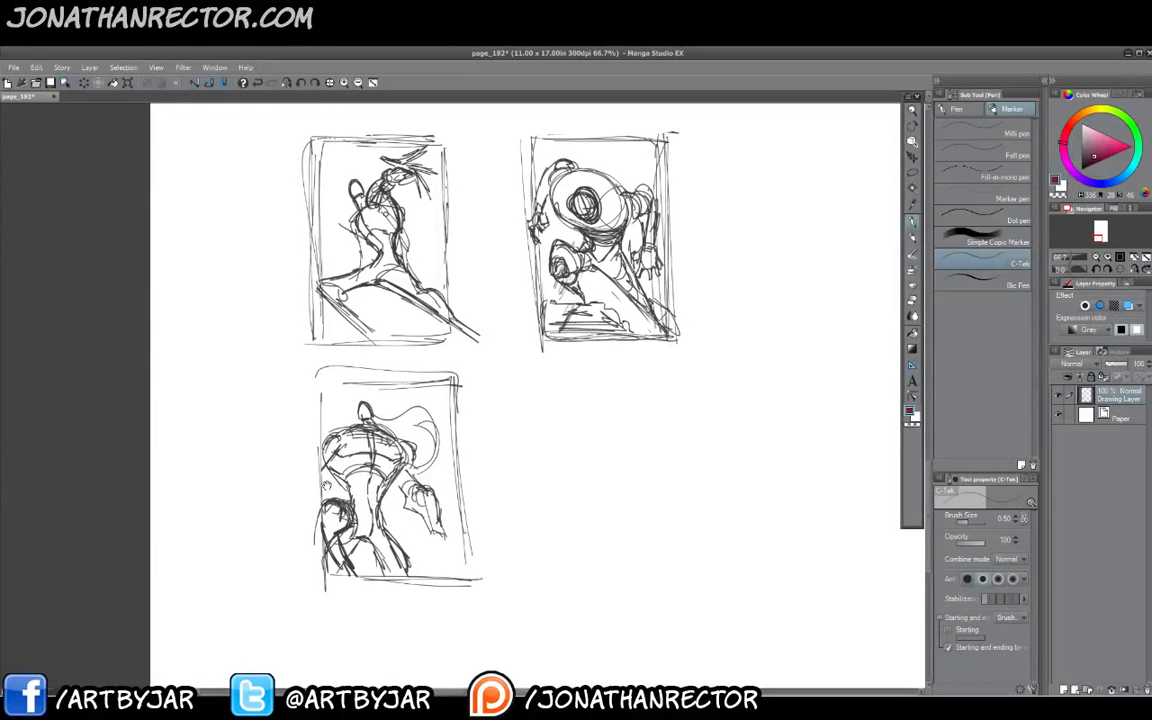
{"action": "left_click_drag", "start_coordinate": [325, 485], "coordinate": [325, 477]}
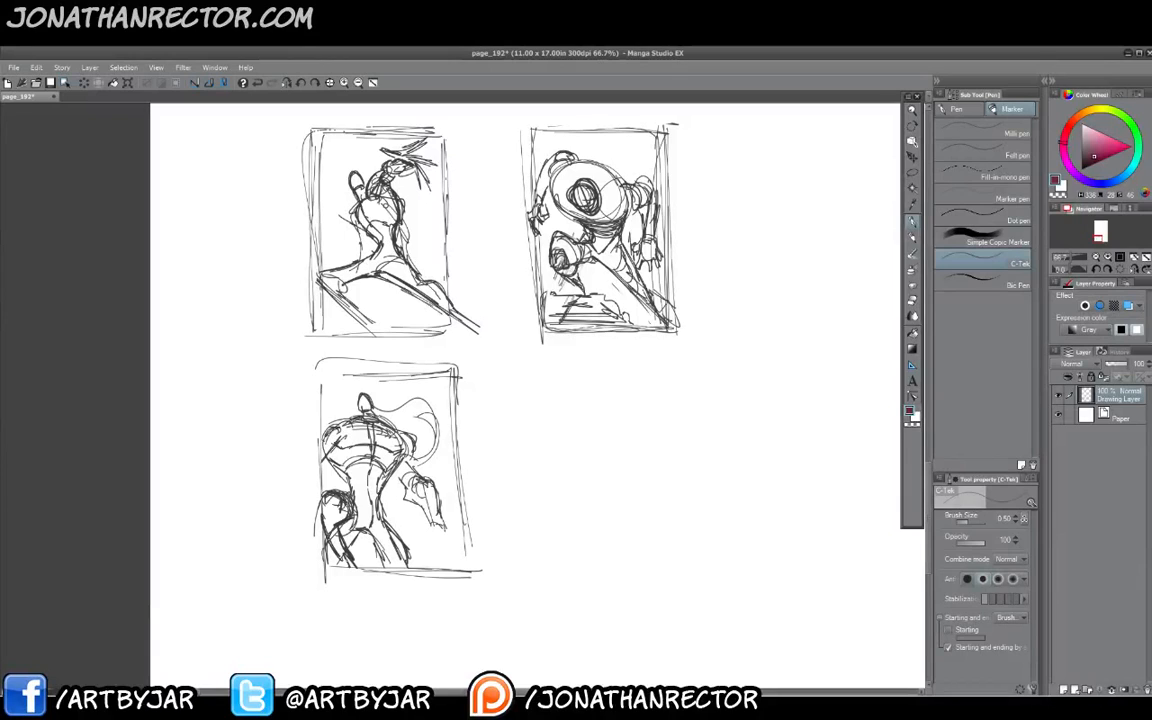
{"action": "left_click", "coordinate": [1116, 414]}
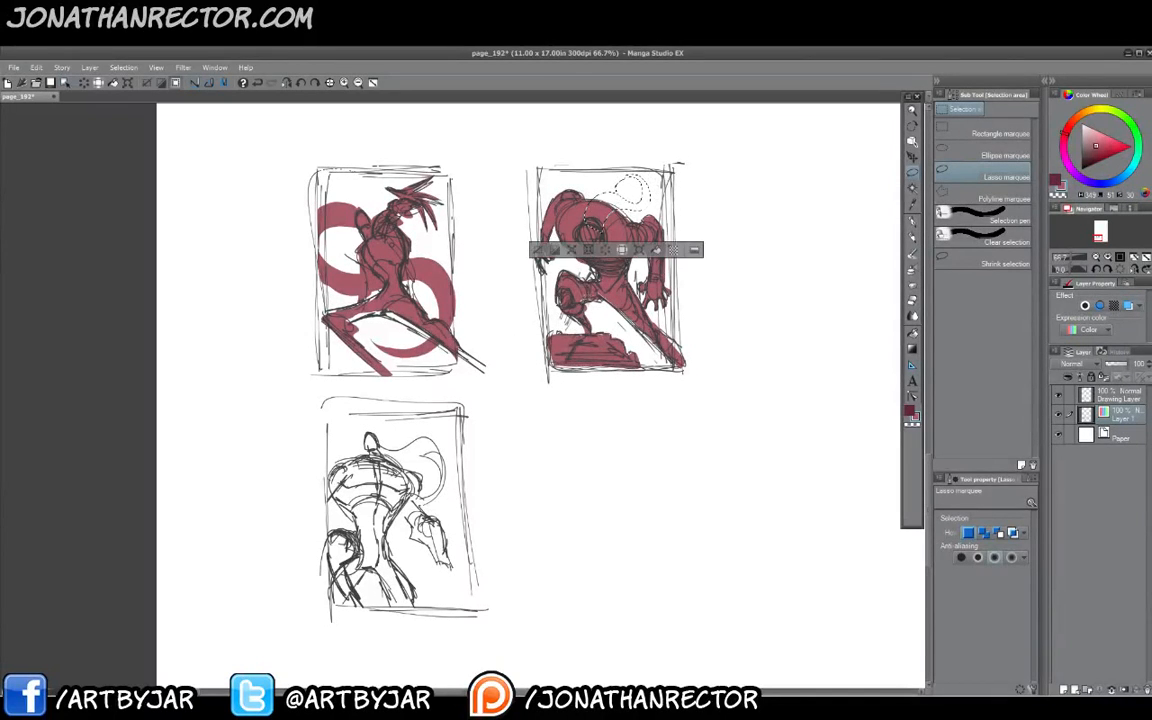
{"action": "left_click", "coordinate": [657, 251]}
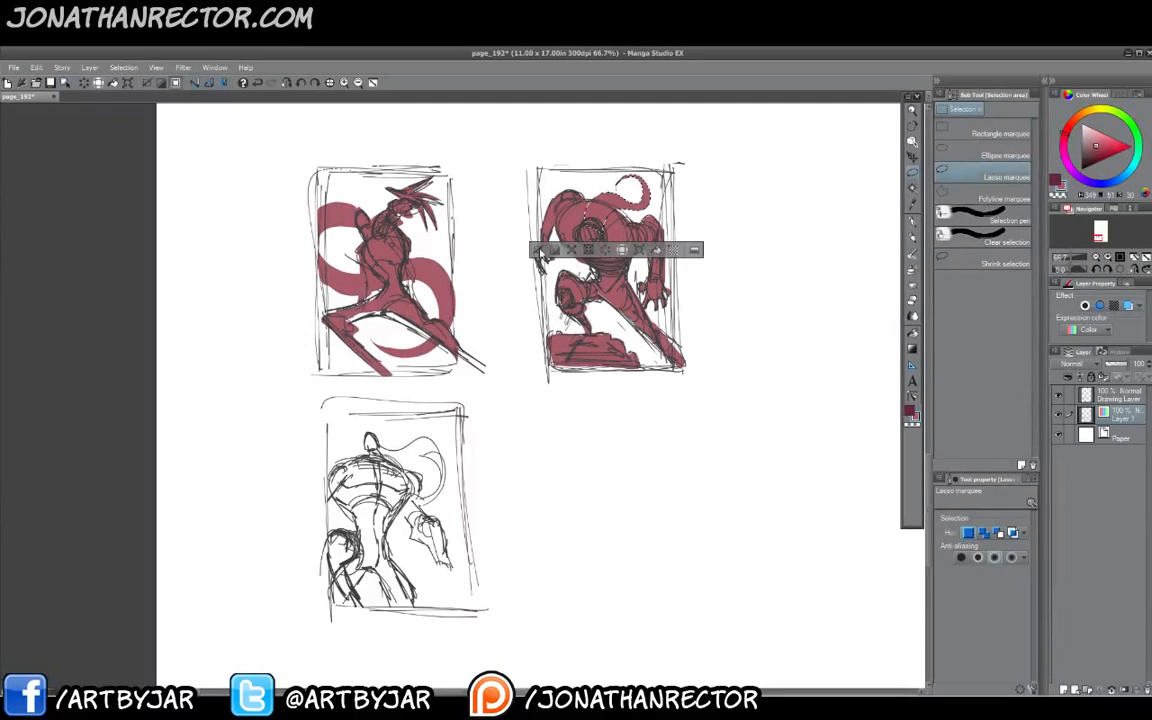
{"action": "left_click", "coordinate": [538, 251]}
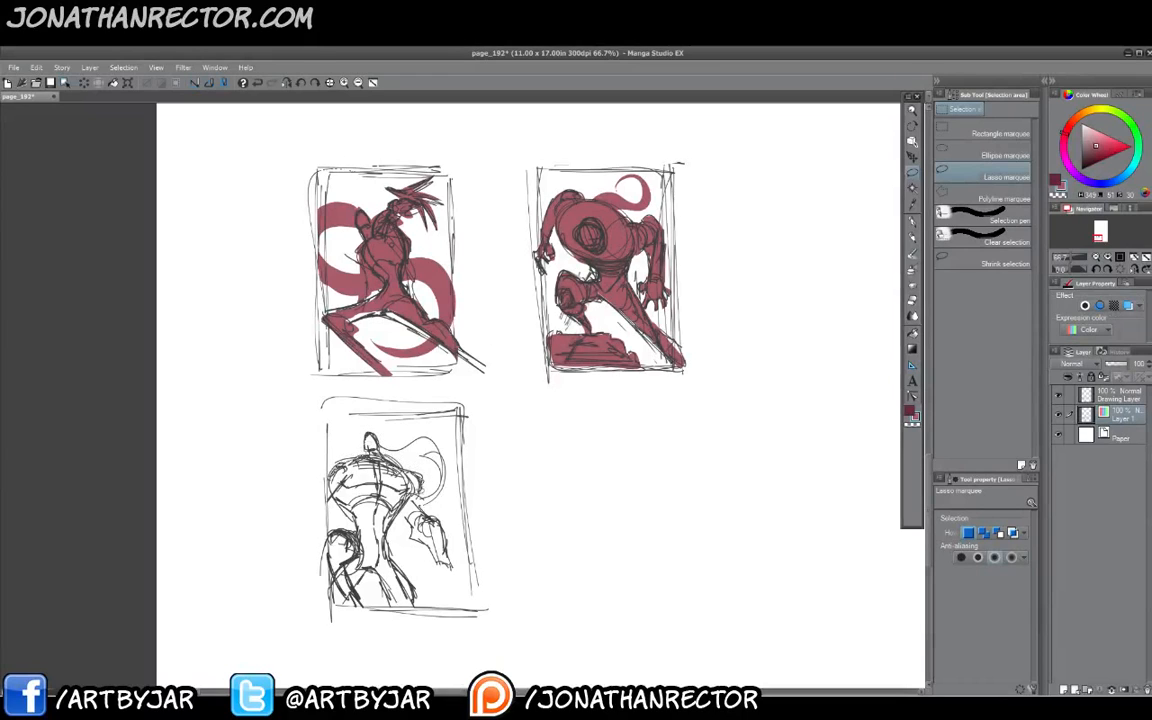
Lasso the third figure's silhouette, including a clawed hand and the flowing hair, fill it with dark red, and clear the selection.
{"action": "mouse_move", "coordinate": [466, 581]}
{"action": "left_mouse_down"}
{"action": "mouse_move", "coordinate": [435, 587]}
{"action": "mouse_move", "coordinate": [432, 574]}
{"action": "left_mouse_up"}
{"action": "mouse_move", "coordinate": [392, 518]}
{"action": "left_mouse_down"}
{"action": "mouse_move", "coordinate": [348, 462]}
{"action": "mouse_move", "coordinate": [368, 545]}
{"action": "mouse_move", "coordinate": [312, 503]}
{"action": "mouse_move", "coordinate": [317, 548]}
{"action": "mouse_move", "coordinate": [294, 494]}
{"action": "mouse_move", "coordinate": [316, 458]}
{"action": "mouse_move", "coordinate": [296, 425]}
{"action": "mouse_move", "coordinate": [305, 416]}
{"action": "left_mouse_up"}
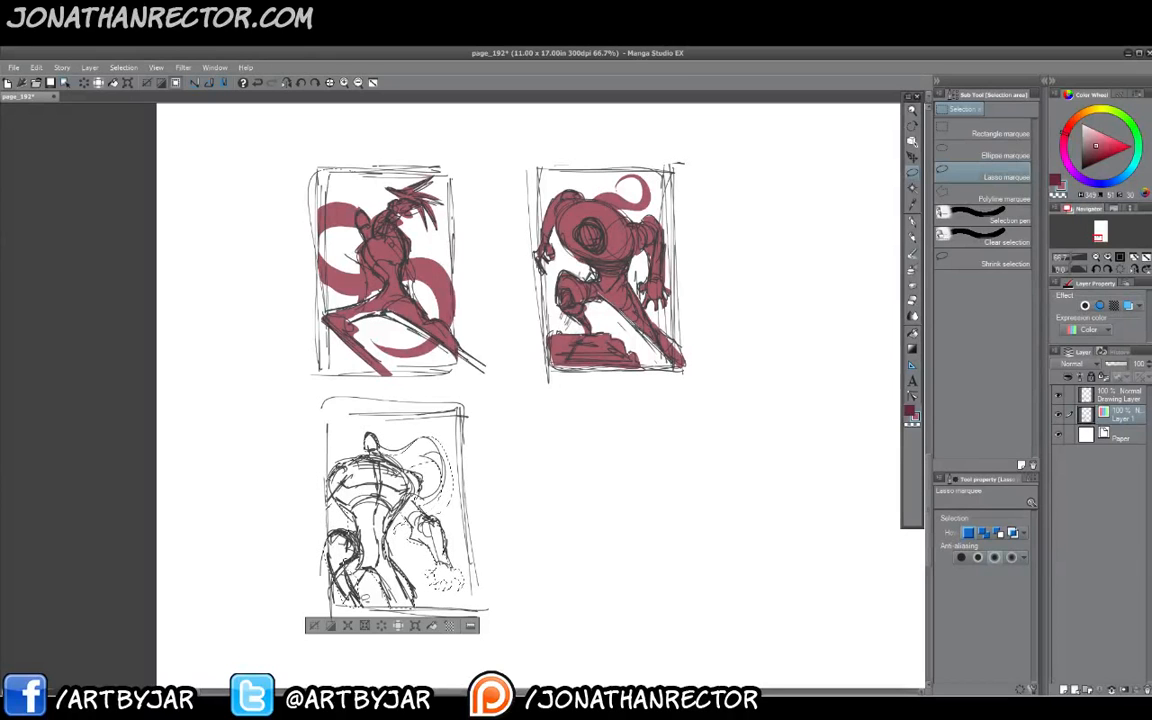
{"action": "left_click", "coordinate": [430, 624]}
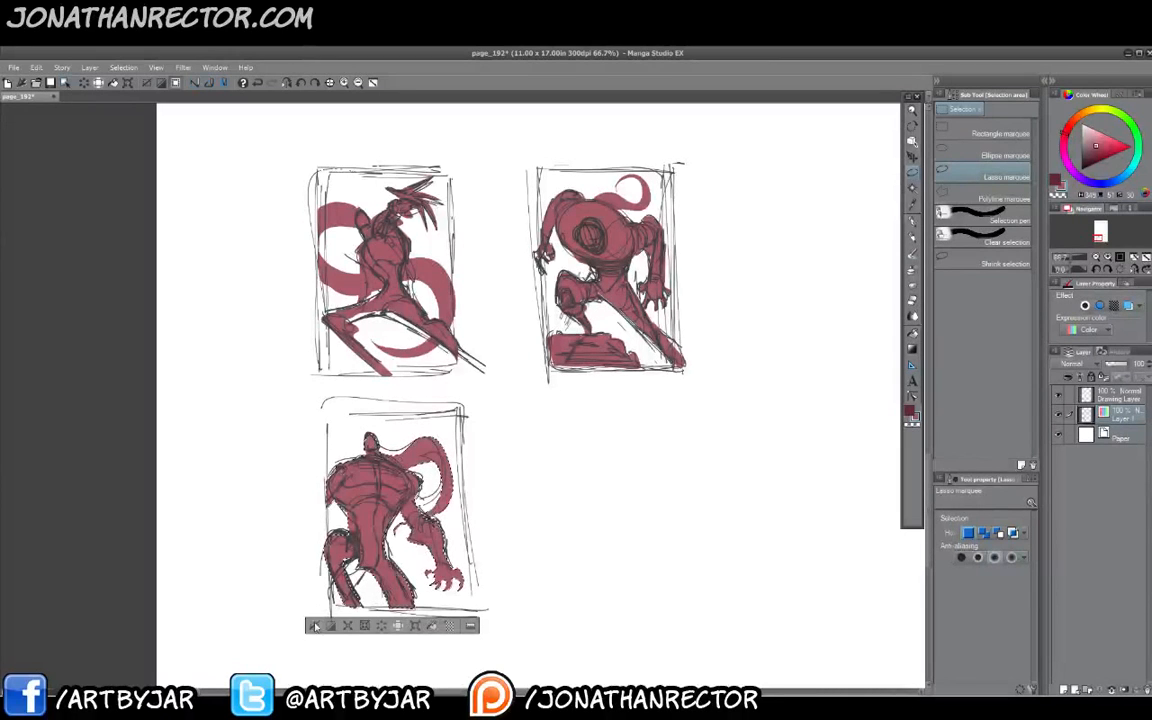
{"action": "key", "text": "ctrl+d"}
Lasso and fill small missing areas along the third figure's silhouette and hair in dark red, and clear the selection.
{"action": "mouse_move", "coordinate": [382, 442]}
{"action": "left_mouse_down"}
{"action": "mouse_move", "coordinate": [420, 452]}
{"action": "mouse_move", "coordinate": [380, 443]}
{"action": "left_mouse_up"}
{"action": "left_click", "coordinate": [438, 483]}
{"action": "left_click", "coordinate": [322, 483]}
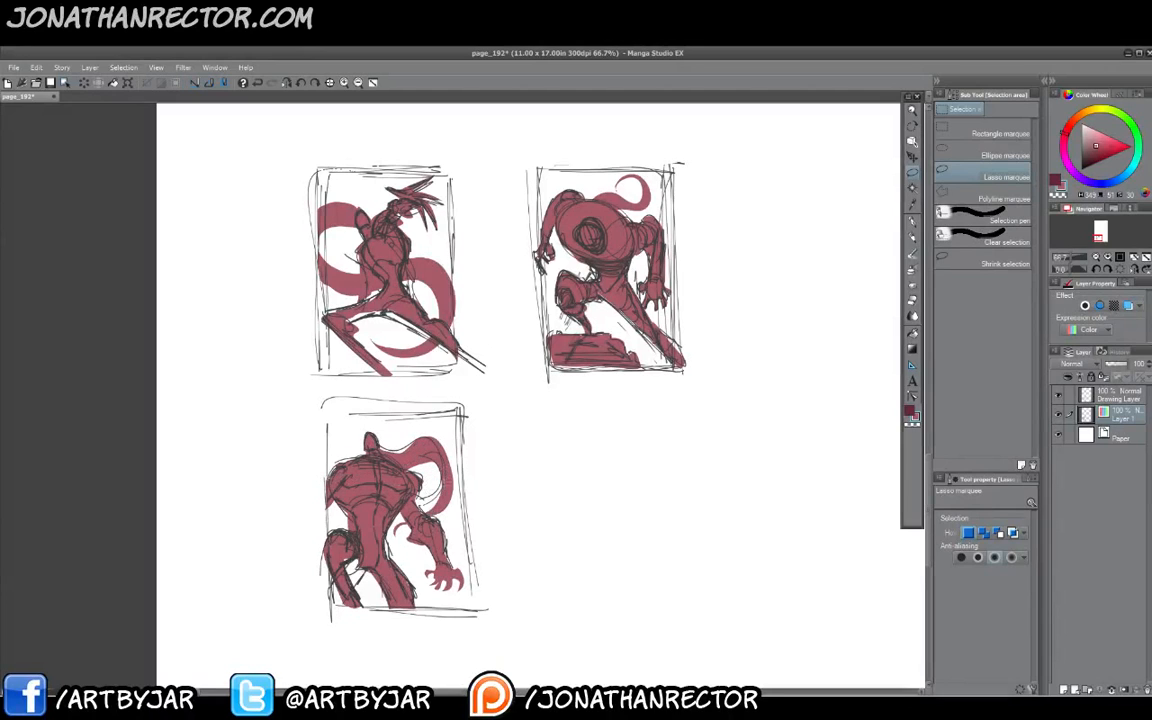
{"action": "mouse_move", "coordinate": [443, 478]}
{"action": "left_mouse_down"}
{"action": "mouse_move", "coordinate": [424, 514]}
{"action": "mouse_move", "coordinate": [438, 472]}
{"action": "left_mouse_up"}
{"action": "left_click", "coordinate": [468, 535]}
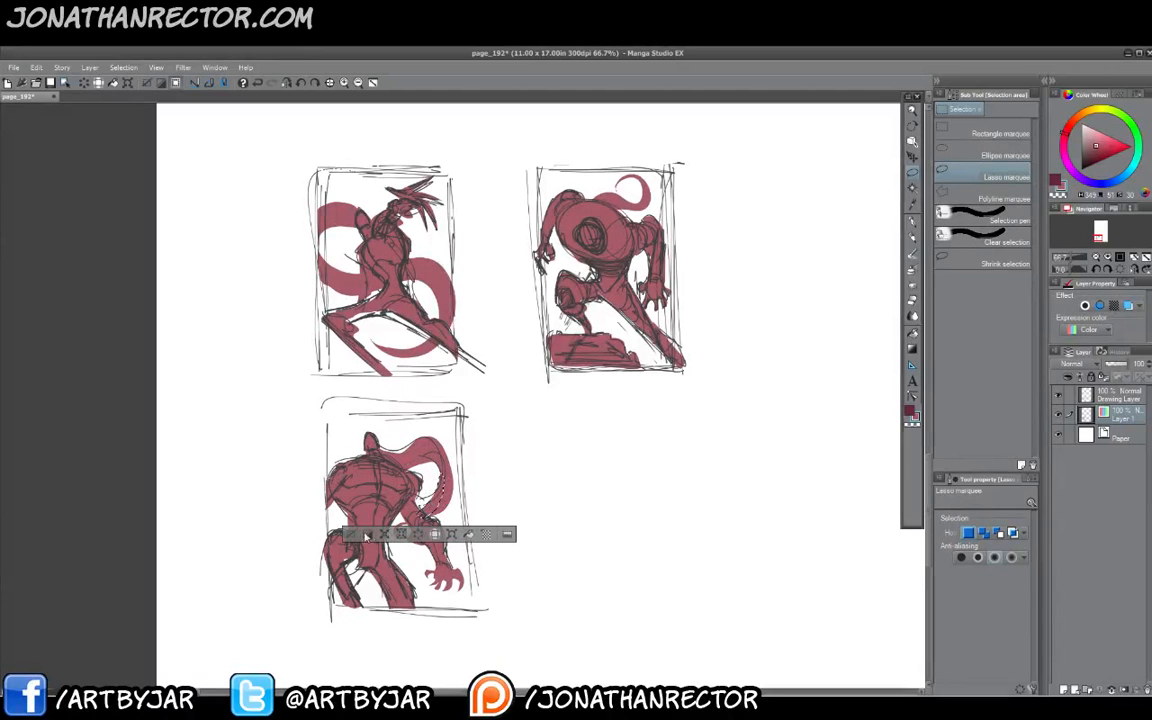
{"action": "left_click", "coordinate": [367, 536]}
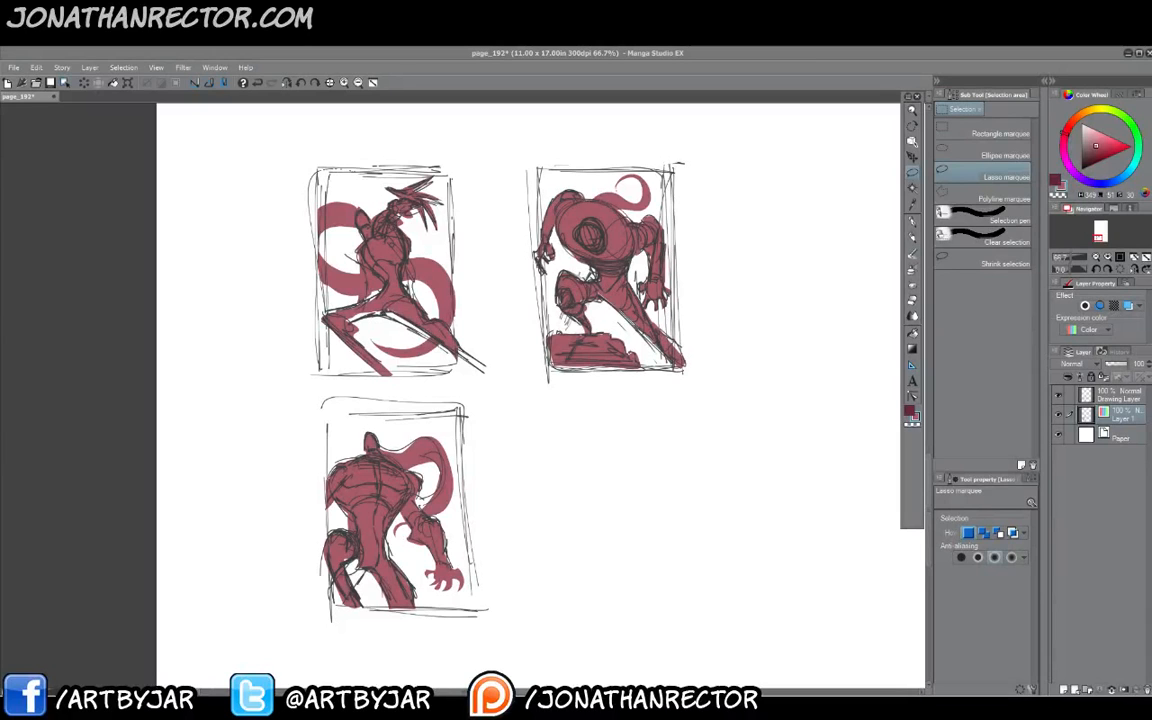
Check the Litost_01 reference picture, and open the wk01_pg008_v1 image from the 9Colours folder.
{"action": "left_click_drag", "start_coordinate": [360, 52], "coordinate": [376, 114]}
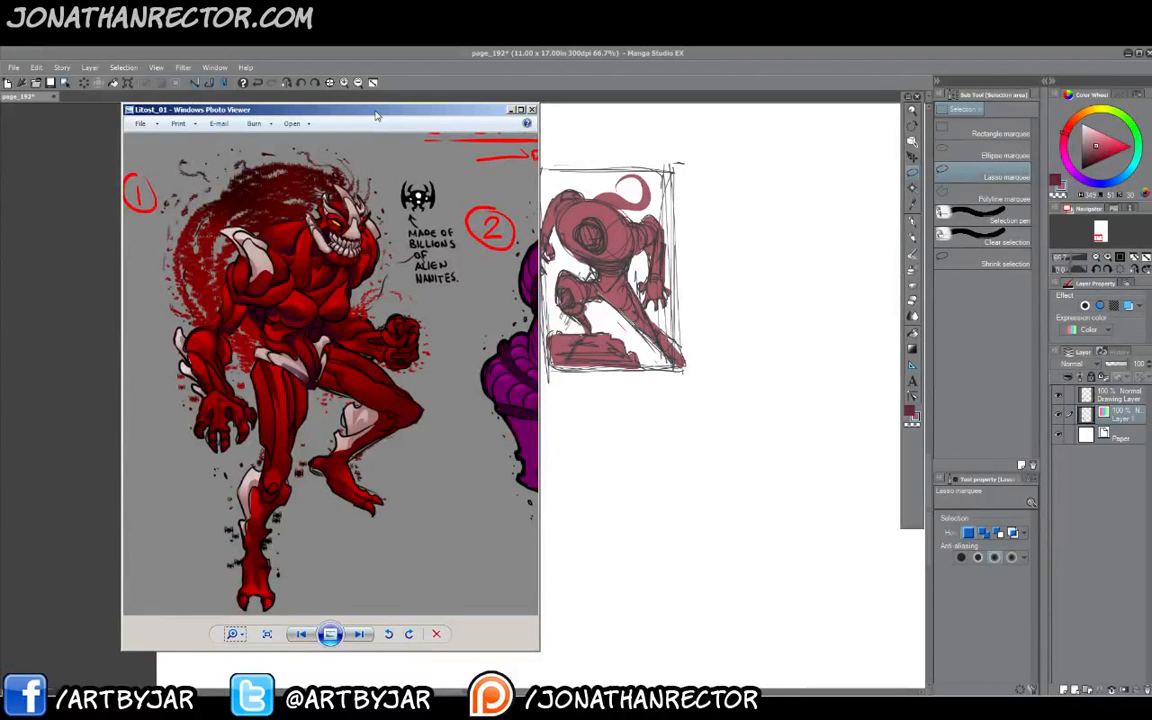
{"action": "left_click", "coordinate": [14, 67]}
{"action": "left_click", "coordinate": [35, 94]}
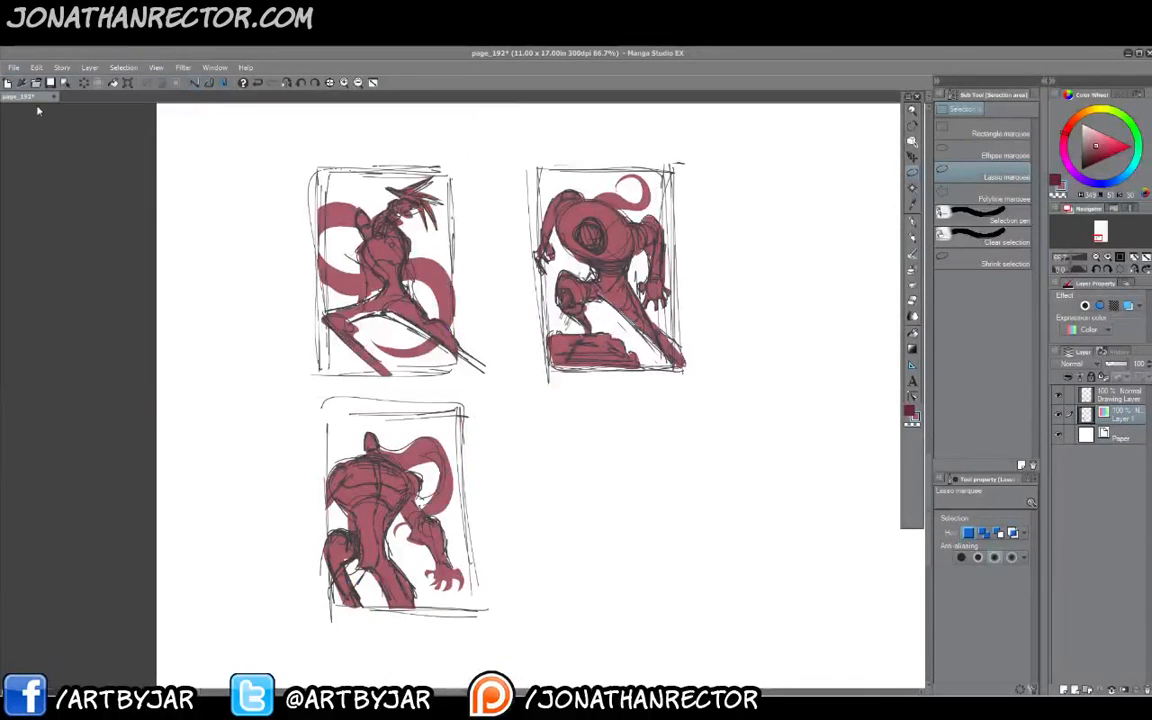
{"action": "left_click", "coordinate": [366, 264]}
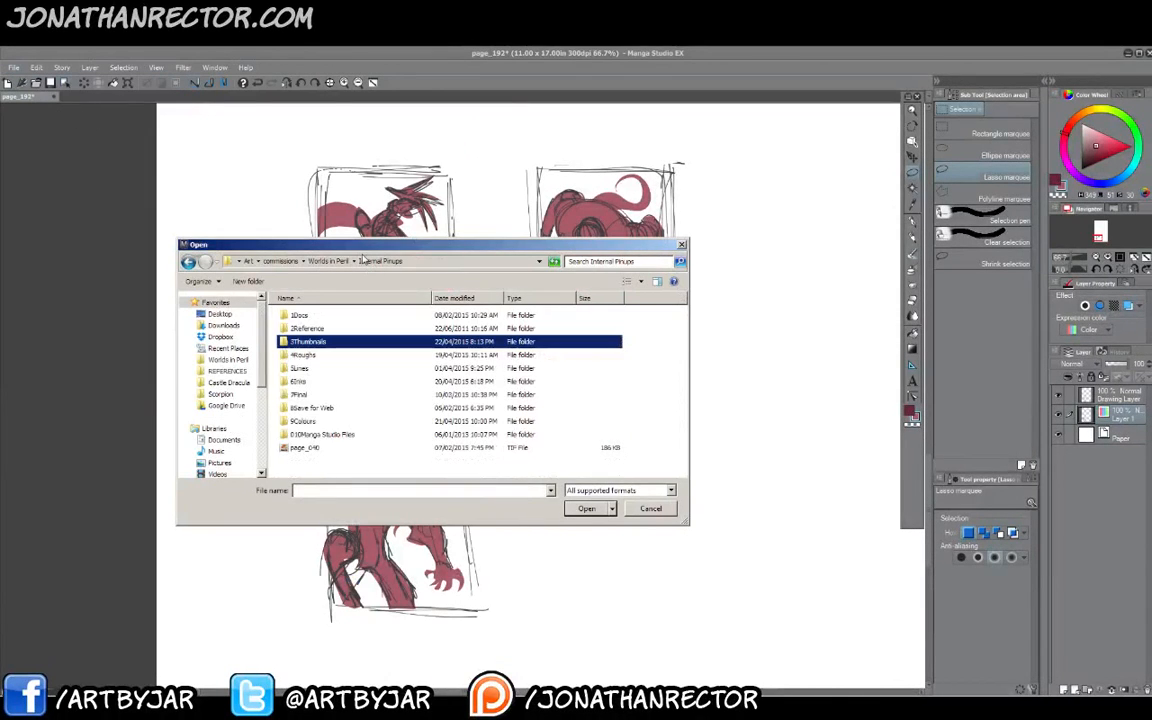
{"action": "left_click", "coordinate": [300, 422]}
{"action": "double_click", "coordinate": [301, 423]}
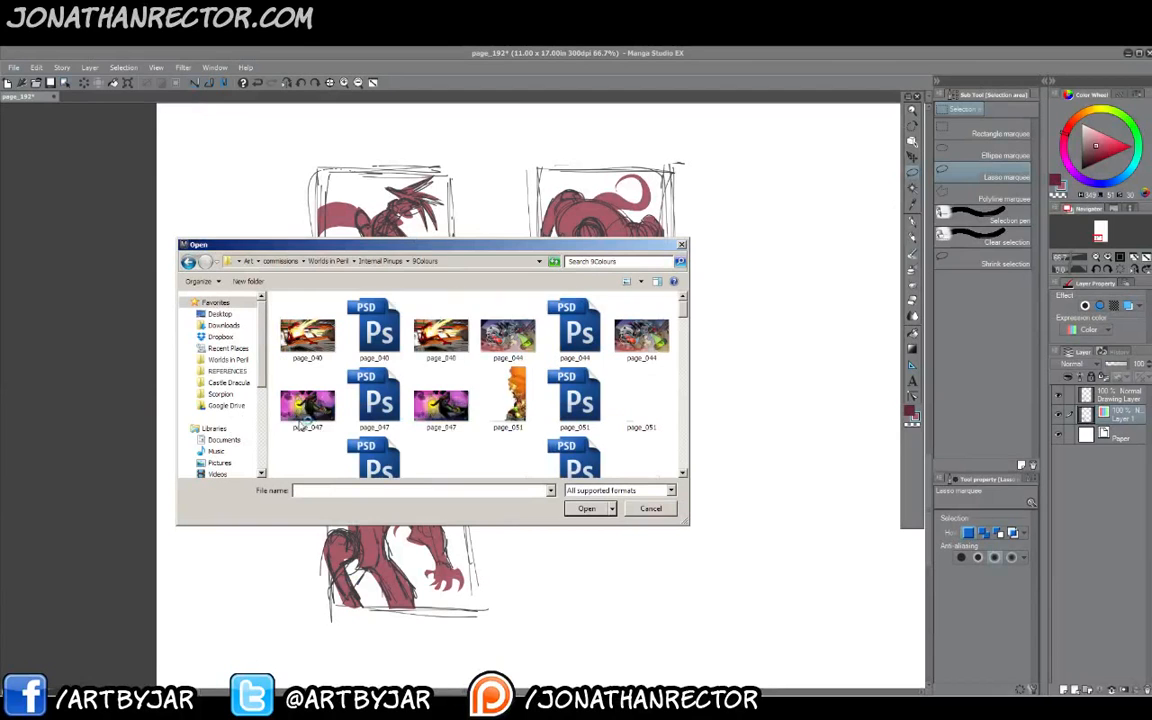
{"action": "left_click_drag", "start_coordinate": [683, 314], "coordinate": [683, 445]}
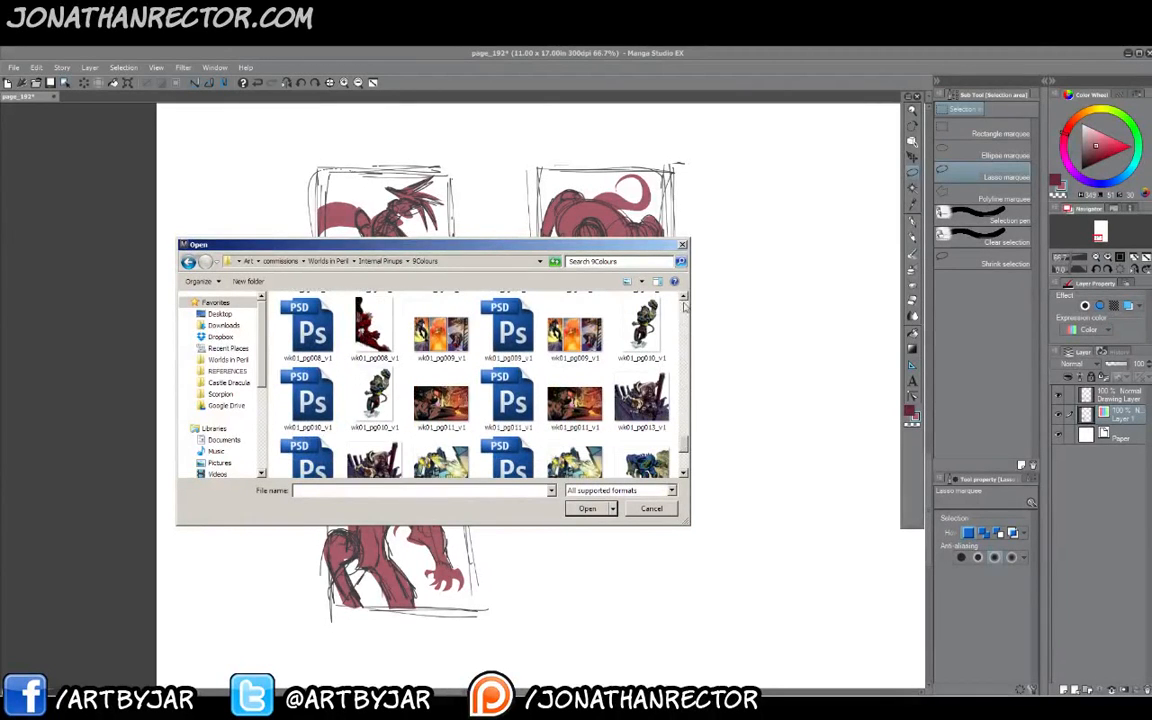
{"action": "left_click", "coordinate": [684, 298]}
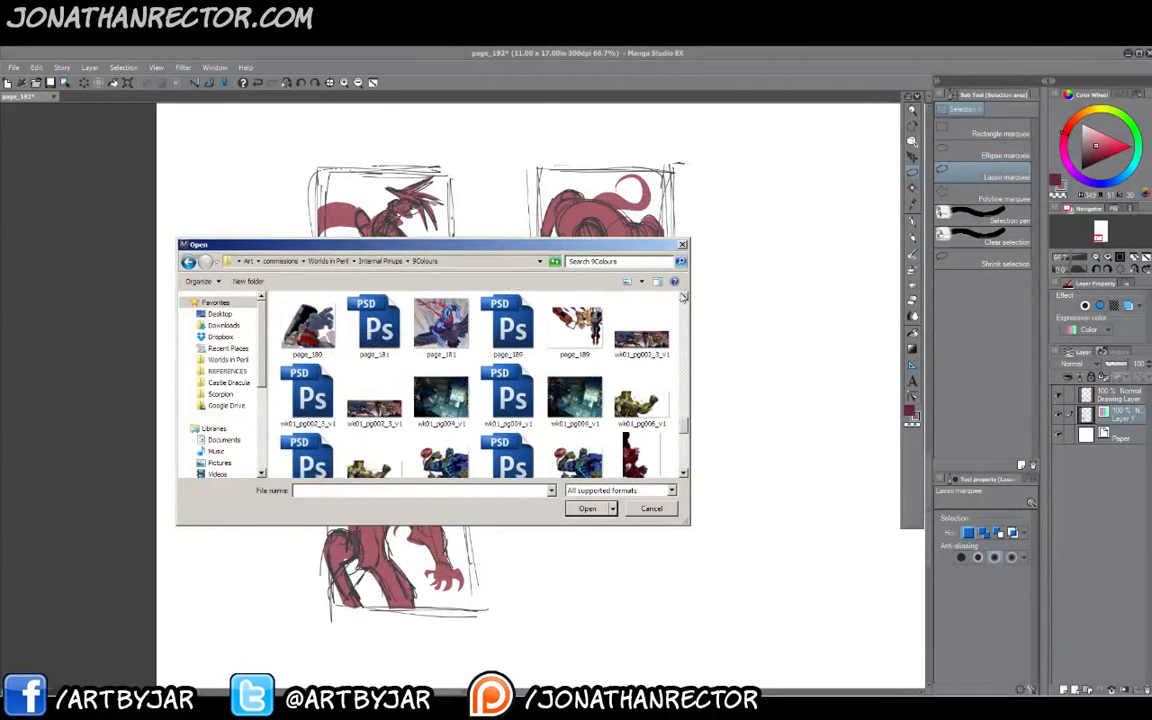
{"action": "left_click", "coordinate": [641, 453]}
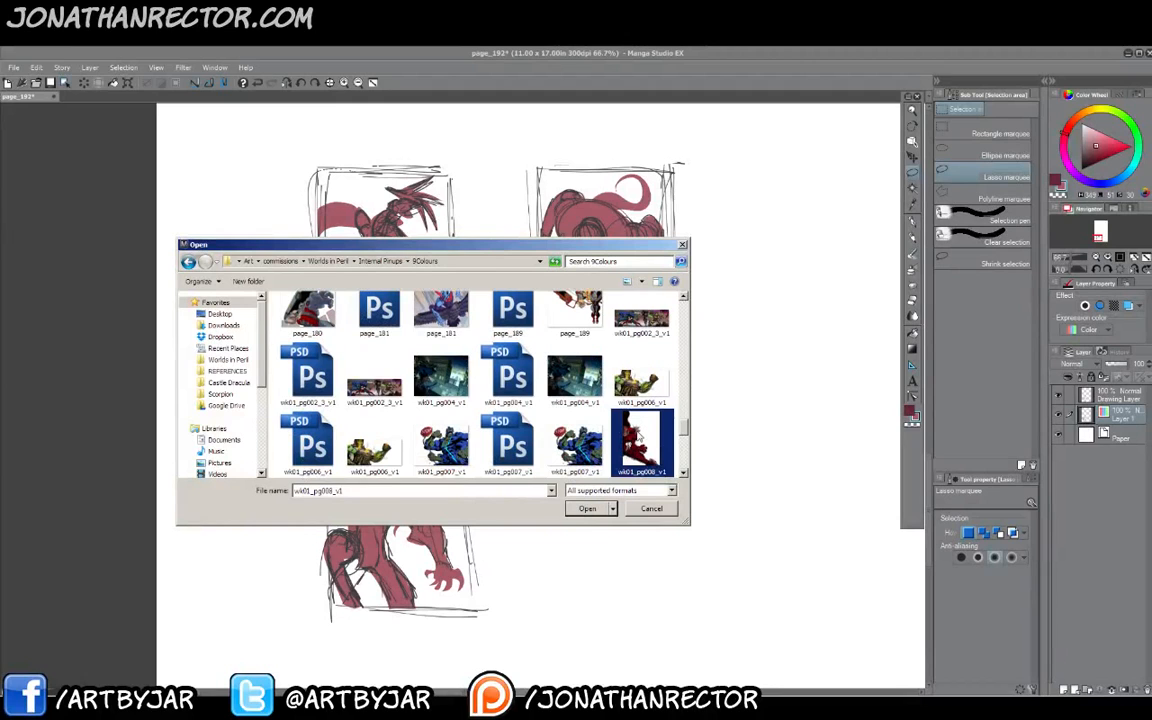
{"action": "left_click", "coordinate": [587, 508]}
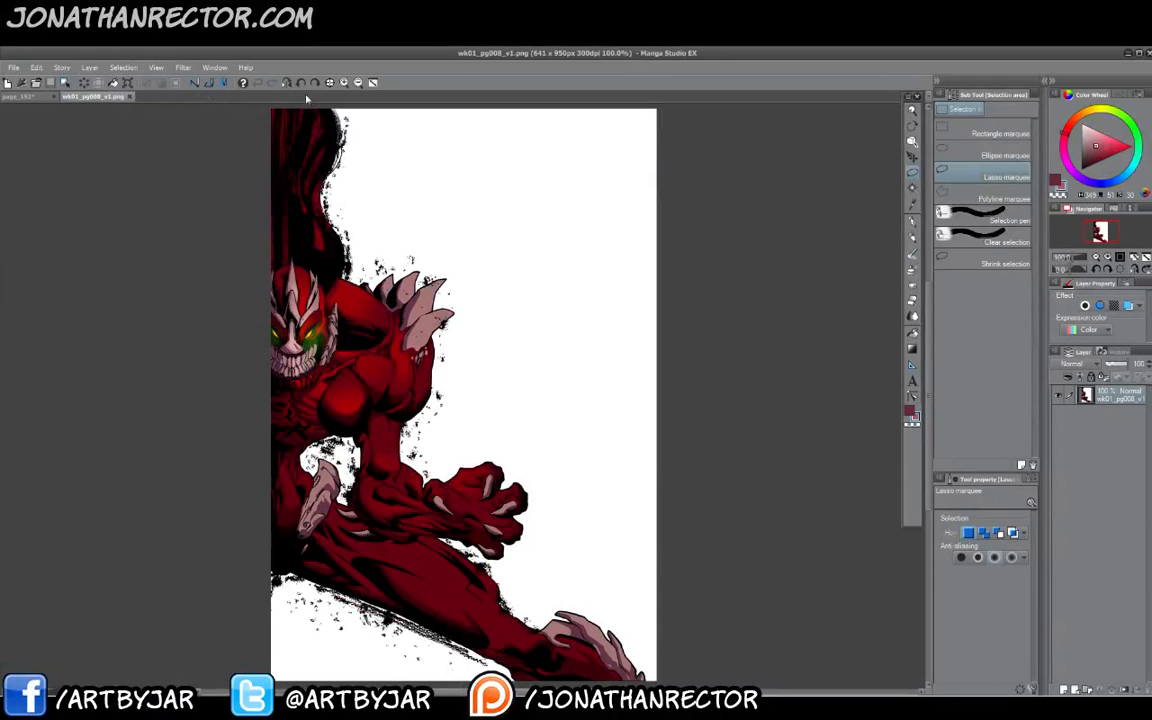
Examine the red character's face, shoulder spikes, hand and leg in the wk01_pg008_v1 image up close, and close the file.
{"action": "left_click", "coordinate": [344, 85]}
{"action": "left_click_drag", "start_coordinate": [237, 541], "coordinate": [285, 511]}
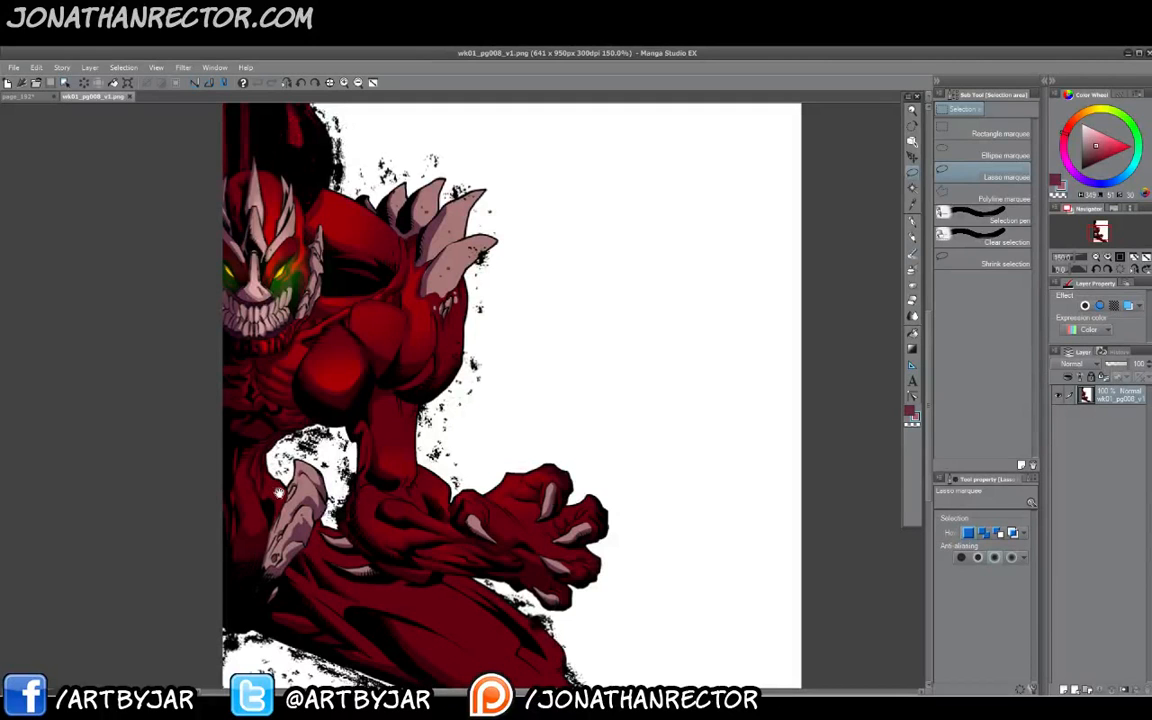
{"action": "scroll", "coordinate": [291, 436], "scroll_direction": "down", "scroll_amount": 3}
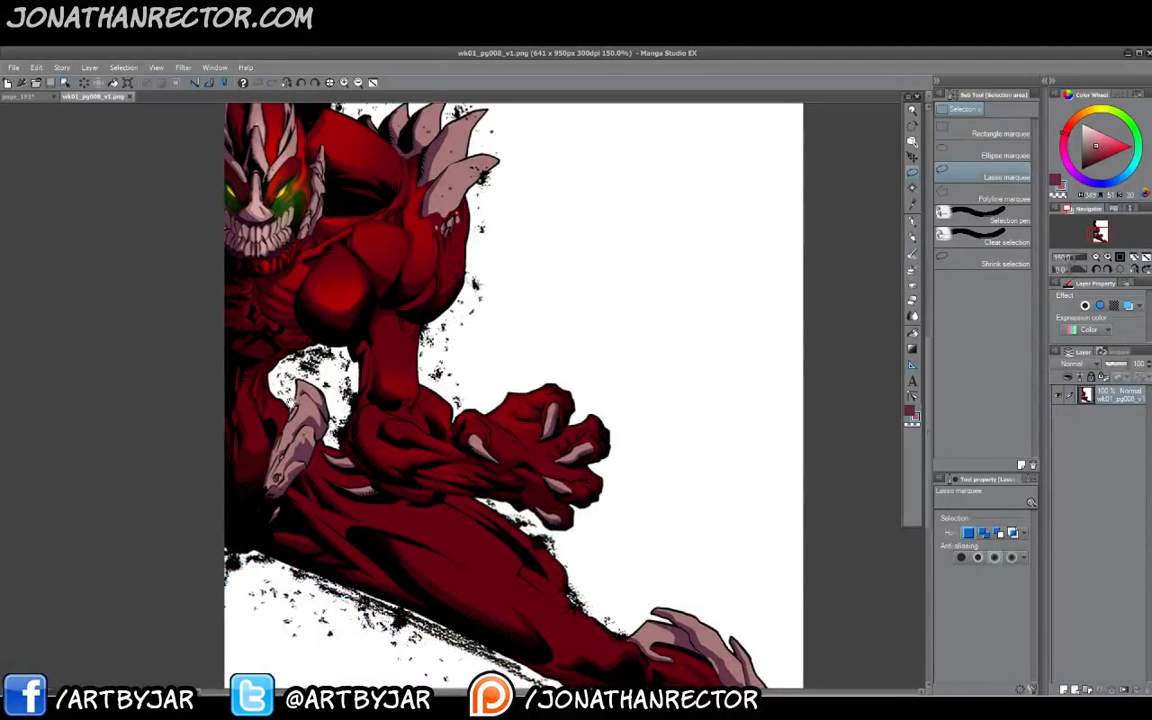
{"action": "scroll", "coordinate": [291, 440], "scroll_direction": "up", "scroll_amount": 6}
{"action": "left_click_drag", "start_coordinate": [289, 425], "coordinate": [299, 338]}
{"action": "left_click", "coordinate": [127, 97]}
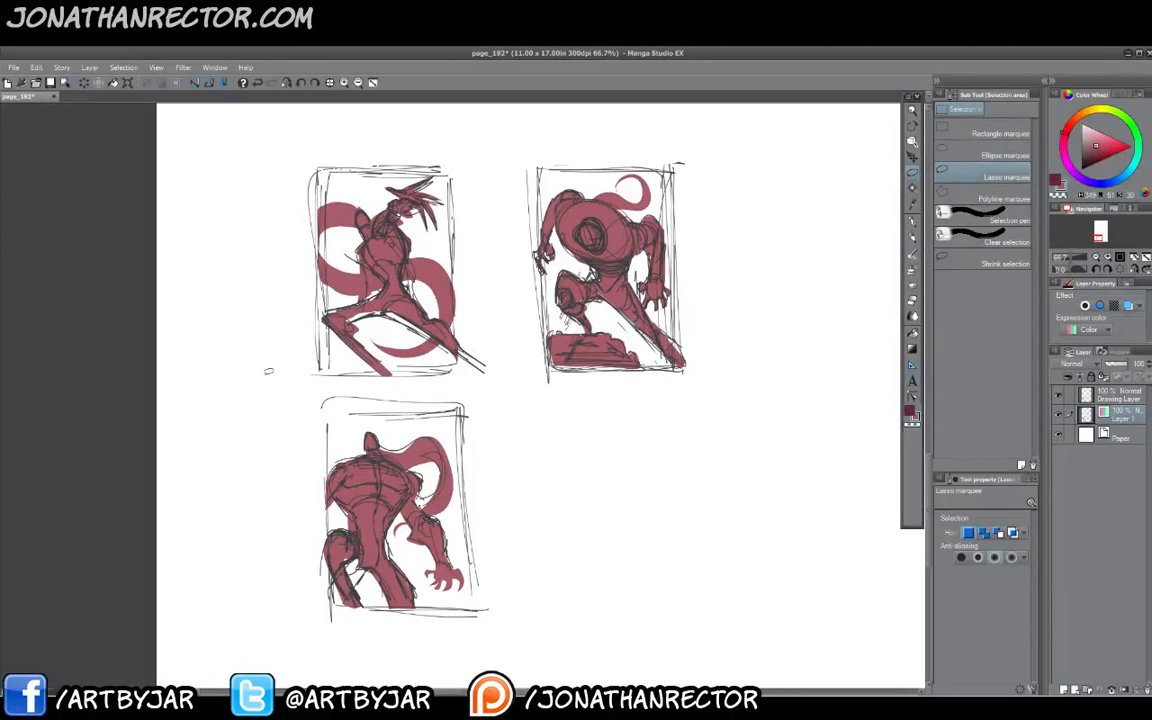
Sketch a fourth rectangular thumbnail frame beneath the second thumbnail on the Drawing Layer with the C-Tek marker.
{"action": "left_click", "coordinate": [1122, 399]}
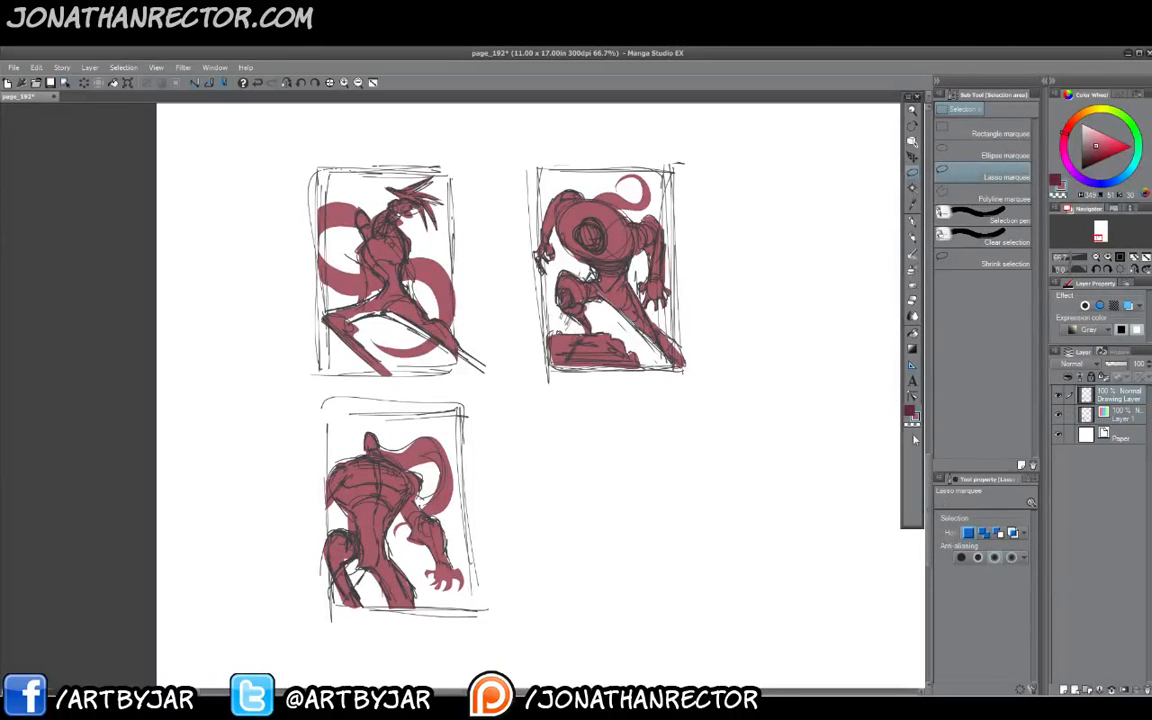
{"action": "left_click", "coordinate": [909, 410]}
{"action": "key", "text": "p"}
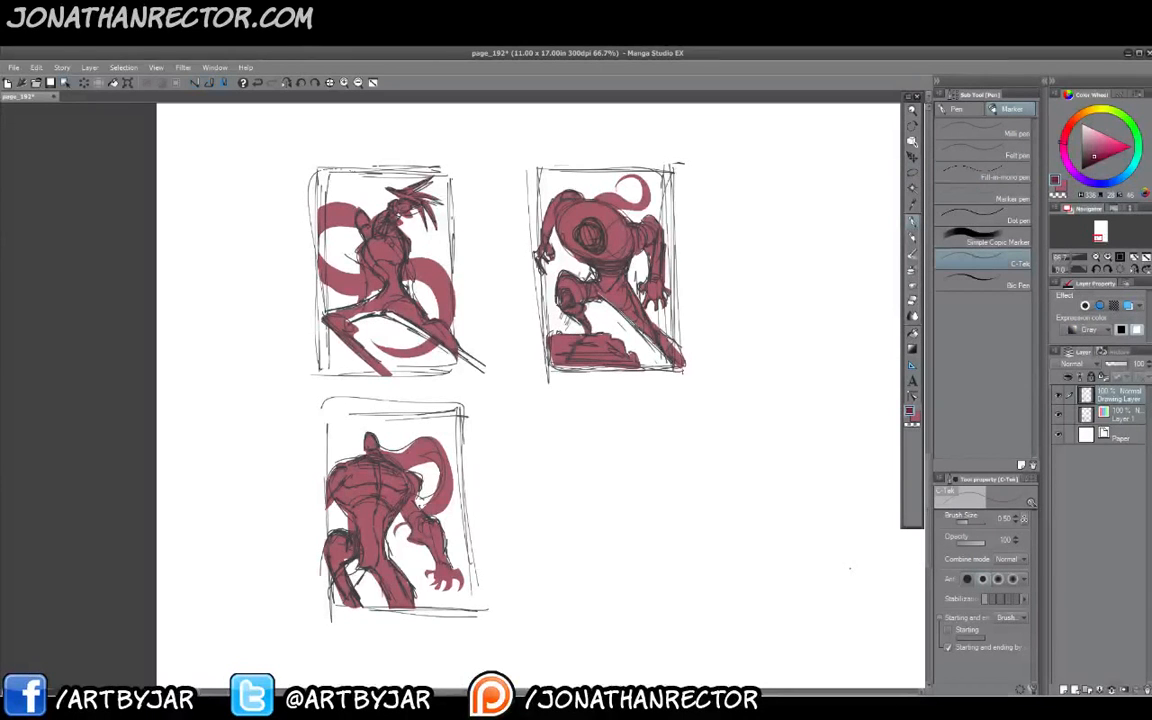
{"action": "left_click_drag", "start_coordinate": [377, 482], "coordinate": [368, 458]}
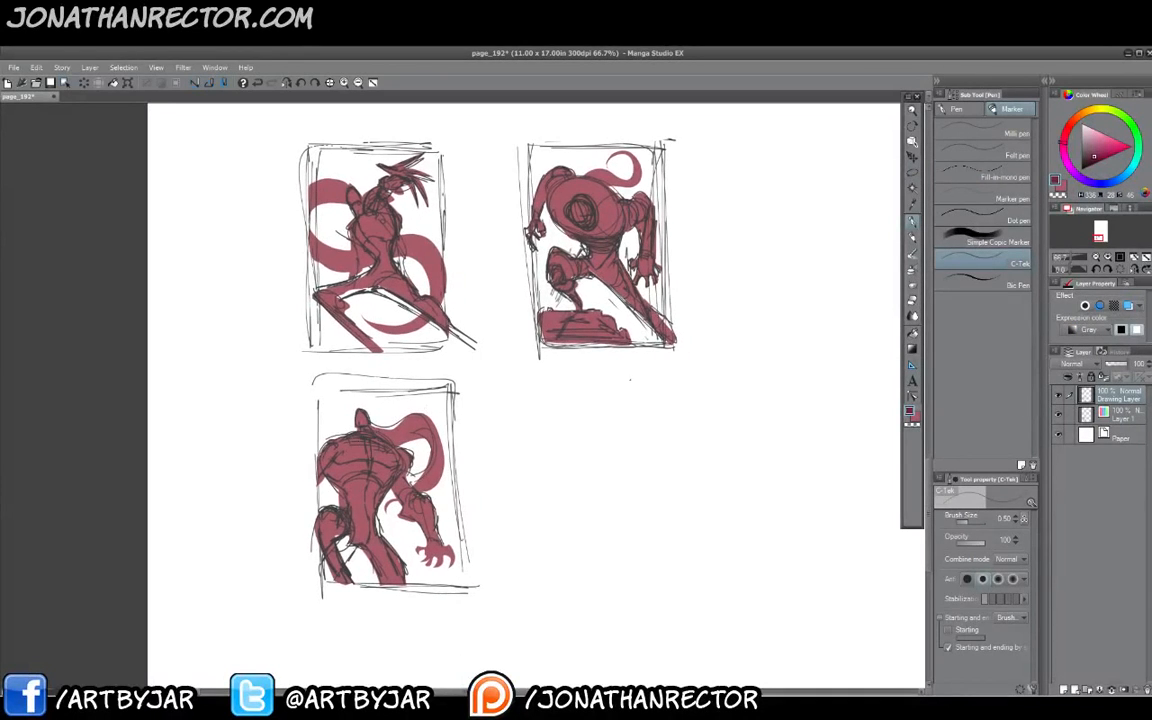
{"action": "mouse_move", "coordinate": [555, 381]}
{"action": "left_mouse_down"}
{"action": "mouse_move", "coordinate": [666, 377]}
{"action": "mouse_move", "coordinate": [550, 382]}
{"action": "left_mouse_up"}
{"action": "left_click_drag", "start_coordinate": [664, 373], "coordinate": [654, 521]}
{"action": "mouse_move", "coordinate": [662, 380]}
{"action": "left_mouse_down"}
{"action": "mouse_move", "coordinate": [653, 520]}
{"action": "mouse_move", "coordinate": [663, 585]}
{"action": "mouse_move", "coordinate": [578, 582]}
{"action": "left_mouse_up"}
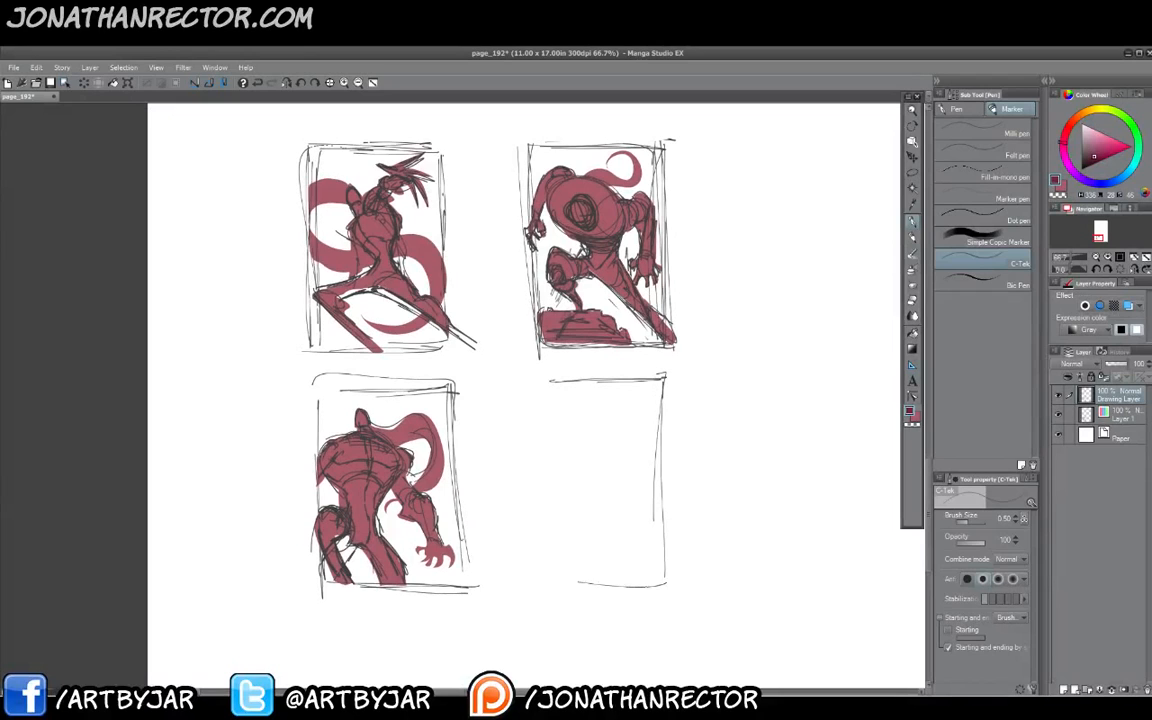
{"action": "left_click_drag", "start_coordinate": [656, 587], "coordinate": [541, 578]}
{"action": "left_click_drag", "start_coordinate": [535, 386], "coordinate": [546, 579]}
{"action": "mouse_move", "coordinate": [527, 387]}
{"action": "left_mouse_down"}
{"action": "mouse_move", "coordinate": [545, 578]}
{"action": "mouse_move", "coordinate": [664, 376]}
{"action": "left_mouse_up"}
{"action": "left_click_drag", "start_coordinate": [663, 380], "coordinate": [669, 583]}
{"action": "left_click_drag", "start_coordinate": [665, 587], "coordinate": [547, 574]}
{"action": "left_click_drag", "start_coordinate": [525, 390], "coordinate": [535, 553]}
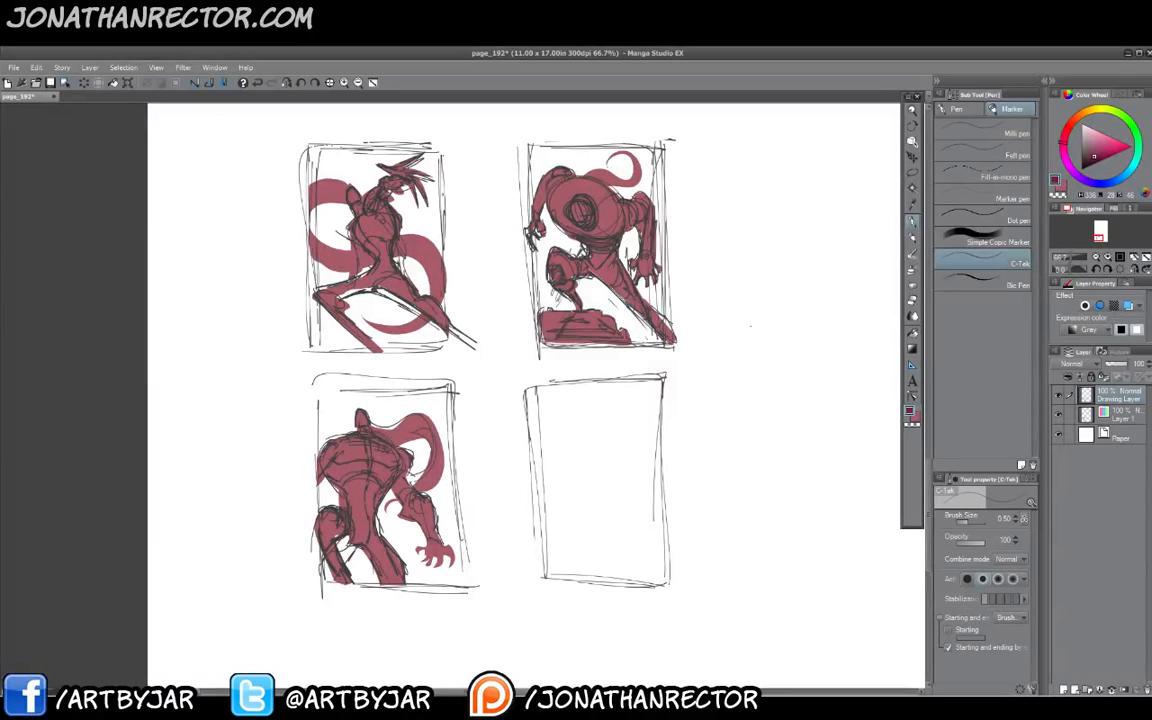
Sketch the block-shaped torso and angular hips of a female figure beside the empty fourth frame.
{"action": "mouse_move", "coordinate": [745, 322]}
{"action": "left_mouse_down"}
{"action": "mouse_move", "coordinate": [799, 323]}
{"action": "mouse_move", "coordinate": [781, 369]}
{"action": "mouse_move", "coordinate": [728, 380]}
{"action": "mouse_move", "coordinate": [771, 399]}
{"action": "left_mouse_up"}
{"action": "left_click_drag", "start_coordinate": [754, 350], "coordinate": [736, 391]}
{"action": "mouse_move", "coordinate": [747, 333]}
{"action": "left_mouse_down"}
{"action": "mouse_move", "coordinate": [735, 382]}
{"action": "mouse_move", "coordinate": [738, 363]}
{"action": "left_mouse_up"}
{"action": "left_click_drag", "start_coordinate": [733, 382], "coordinate": [696, 404]}
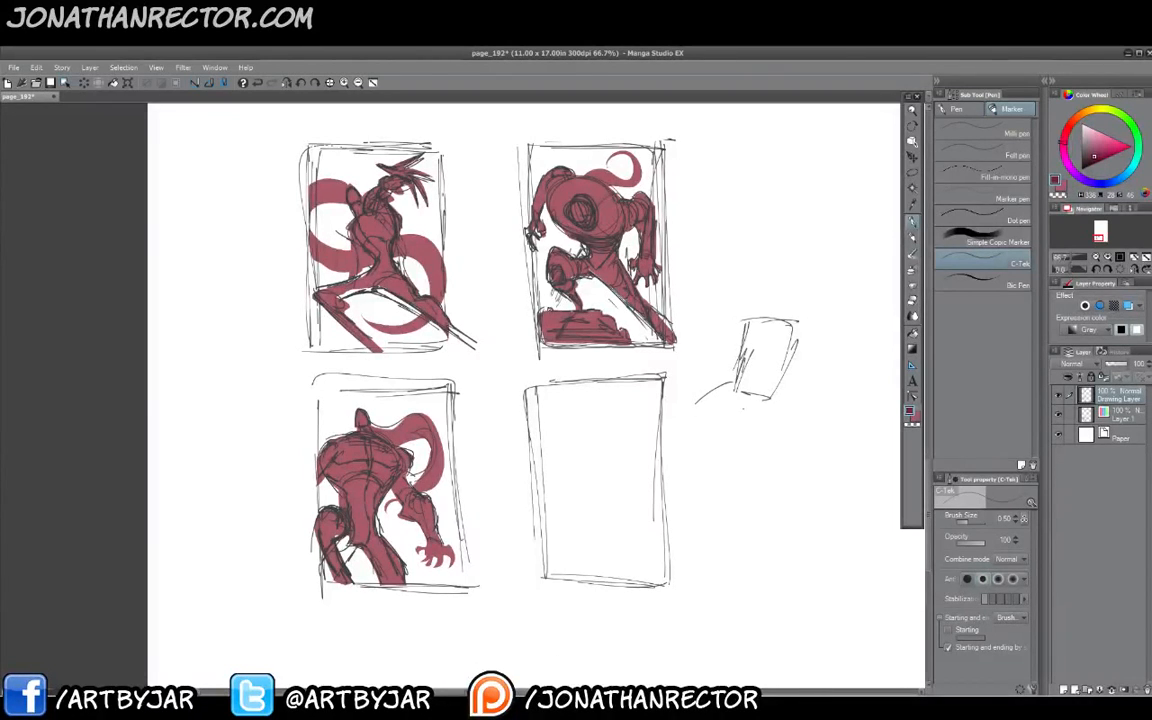
{"action": "mouse_move", "coordinate": [772, 392]}
{"action": "left_mouse_down"}
{"action": "mouse_move", "coordinate": [793, 416]}
{"action": "mouse_move", "coordinate": [739, 442]}
{"action": "left_mouse_up"}
{"action": "left_click_drag", "start_coordinate": [698, 404], "coordinate": [740, 441]}
{"action": "left_click_drag", "start_coordinate": [698, 407], "coordinate": [737, 442]}
{"action": "left_click_drag", "start_coordinate": [739, 443], "coordinate": [776, 525]}
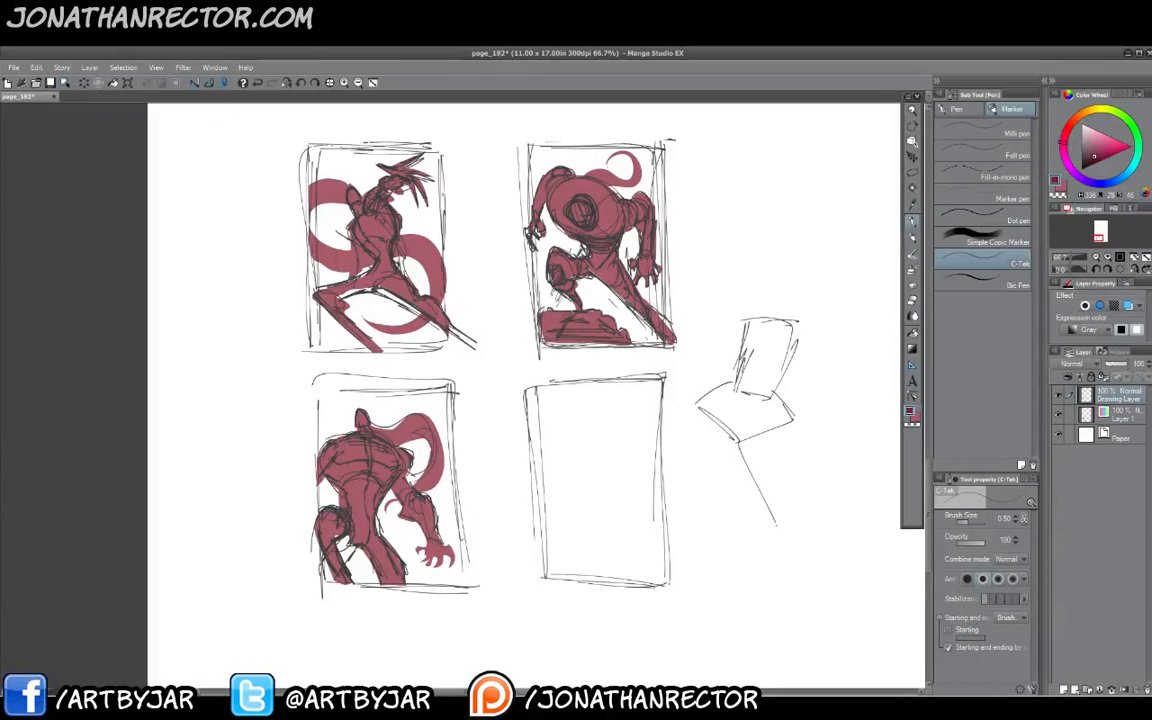
Sketch the female figure's tapering thighs and strengthen the contours of her hips and waist.
{"action": "left_click_drag", "start_coordinate": [796, 425], "coordinate": [777, 541]}
{"action": "left_click_drag", "start_coordinate": [743, 445], "coordinate": [776, 540]}
{"action": "left_click_drag", "start_coordinate": [756, 490], "coordinate": [769, 537]}
{"action": "left_click_drag", "start_coordinate": [740, 442], "coordinate": [720, 530]}
{"action": "mouse_move", "coordinate": [699, 411]}
{"action": "left_mouse_down"}
{"action": "mouse_move", "coordinate": [711, 535]}
{"action": "mouse_move", "coordinate": [707, 511]}
{"action": "left_mouse_up"}
{"action": "left_click_drag", "start_coordinate": [694, 426], "coordinate": [716, 541]}
{"action": "left_click_drag", "start_coordinate": [738, 381], "coordinate": [698, 411]}
{"action": "mouse_move", "coordinate": [734, 385]}
{"action": "left_mouse_down"}
{"action": "mouse_move", "coordinate": [711, 400]}
{"action": "mouse_move", "coordinate": [795, 422]}
{"action": "left_mouse_up"}
{"action": "left_click_drag", "start_coordinate": [782, 372], "coordinate": [777, 388]}
{"action": "left_click_drag", "start_coordinate": [790, 332], "coordinate": [780, 373]}
{"action": "left_click_drag", "start_coordinate": [791, 339], "coordinate": [779, 393]}
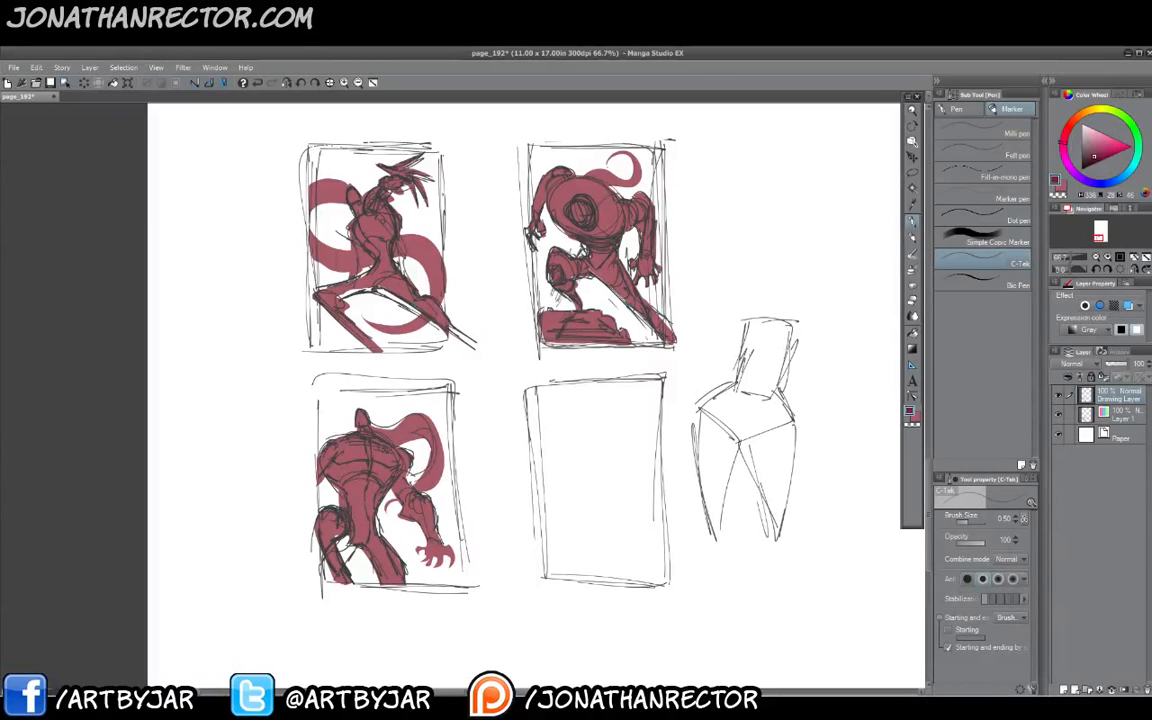
Add body contour lines, a neck and an oval head with facial guidelines to the female figure.
{"action": "left_click_drag", "start_coordinate": [743, 350], "coordinate": [738, 383]}
{"action": "mouse_move", "coordinate": [744, 328]}
{"action": "left_mouse_down"}
{"action": "mouse_move", "coordinate": [740, 356]}
{"action": "mouse_move", "coordinate": [769, 402]}
{"action": "left_mouse_up"}
{"action": "left_click_drag", "start_coordinate": [772, 352], "coordinate": [742, 442]}
{"action": "mouse_move", "coordinate": [768, 325]}
{"action": "left_mouse_down"}
{"action": "mouse_move", "coordinate": [743, 441]}
{"action": "mouse_move", "coordinate": [772, 320]}
{"action": "left_mouse_up"}
{"action": "mouse_move", "coordinate": [761, 311]}
{"action": "left_mouse_down"}
{"action": "mouse_move", "coordinate": [775, 309]}
{"action": "mouse_move", "coordinate": [758, 306]}
{"action": "left_mouse_up"}
{"action": "mouse_move", "coordinate": [766, 270]}
{"action": "left_mouse_down"}
{"action": "mouse_move", "coordinate": [767, 306]}
{"action": "mouse_move", "coordinate": [776, 290]}
{"action": "left_mouse_up"}
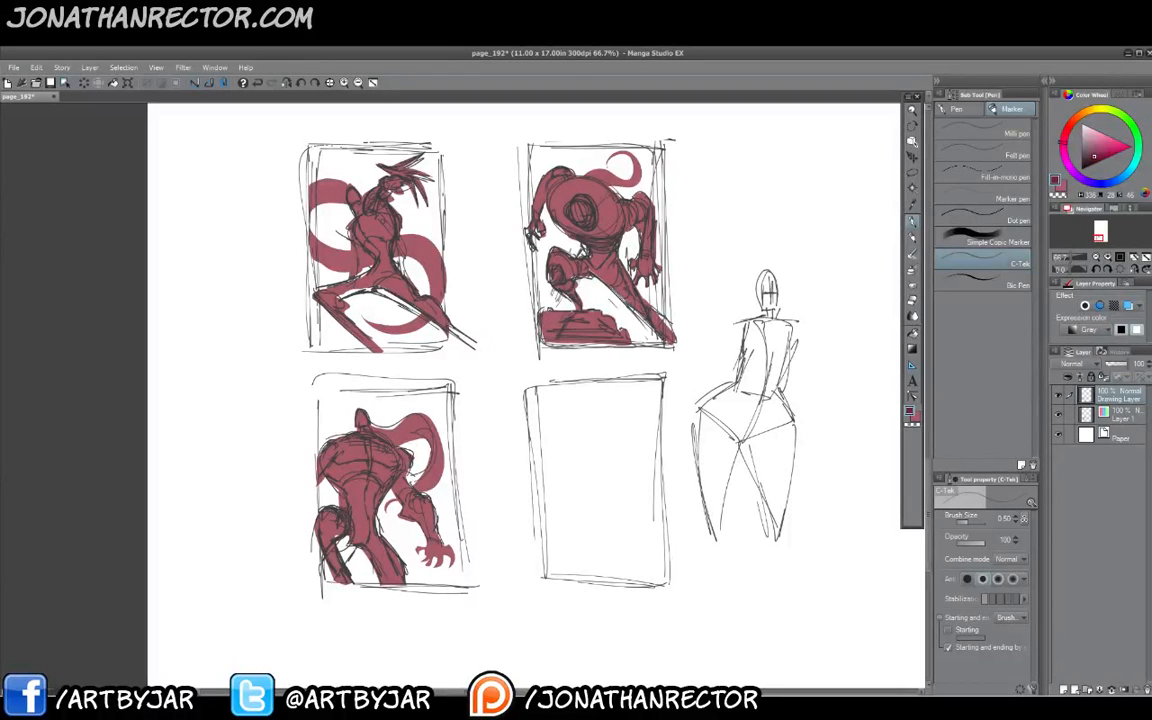
Sketch both bent arms of the female figure, coming off the shoulder line.
{"action": "left_click_drag", "start_coordinate": [738, 320], "coordinate": [704, 328]}
{"action": "mouse_move", "coordinate": [704, 329]}
{"action": "left_mouse_down"}
{"action": "mouse_move", "coordinate": [730, 370]}
{"action": "mouse_move", "coordinate": [742, 369]}
{"action": "left_mouse_up"}
{"action": "left_click_drag", "start_coordinate": [723, 331], "coordinate": [735, 360]}
{"action": "left_click_drag", "start_coordinate": [785, 310], "coordinate": [812, 372]}
{"action": "mouse_move", "coordinate": [812, 372]}
{"action": "left_mouse_down"}
{"action": "mouse_move", "coordinate": [796, 382]}
{"action": "mouse_move", "coordinate": [805, 384]}
{"action": "left_mouse_up"}
{"action": "left_click_drag", "start_coordinate": [797, 353], "coordinate": [804, 378]}
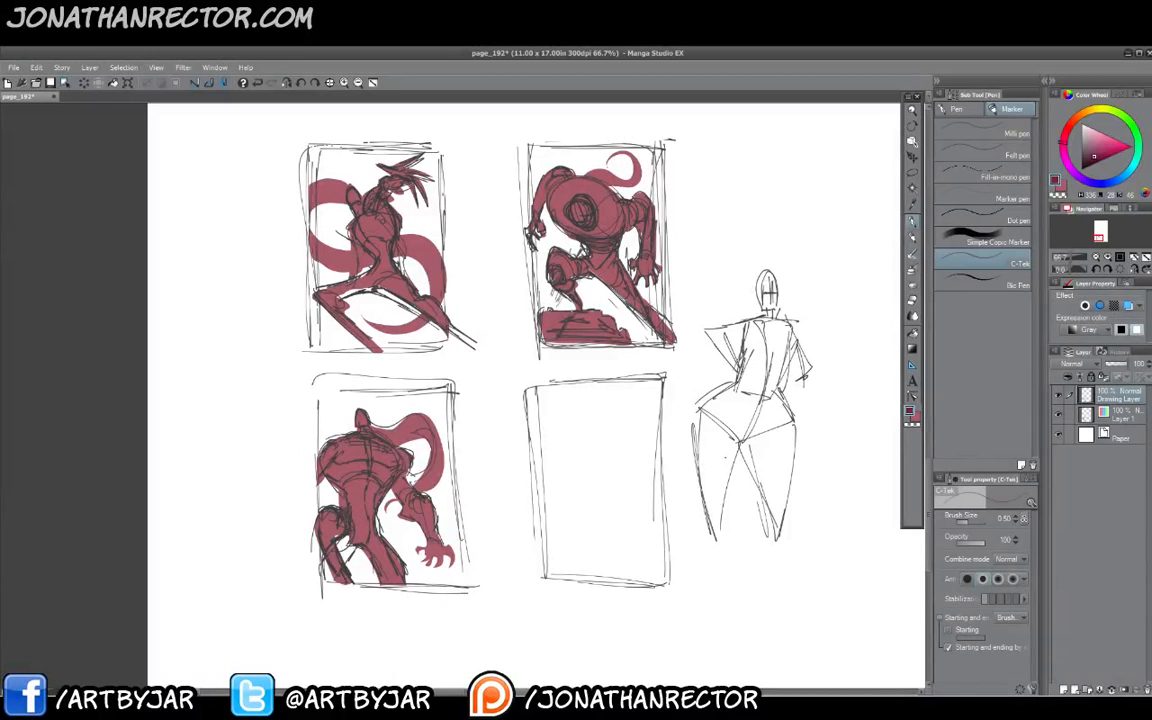
Redraw the female figure's inner and outer leg contours with darker, longer strokes.
{"action": "left_click_drag", "start_coordinate": [700, 416], "coordinate": [733, 556]}
{"action": "left_click_drag", "start_coordinate": [741, 443], "coordinate": [778, 532]}
{"action": "left_click_drag", "start_coordinate": [795, 422], "coordinate": [778, 556]}
{"action": "left_click_drag", "start_coordinate": [734, 473], "coordinate": [733, 564]}
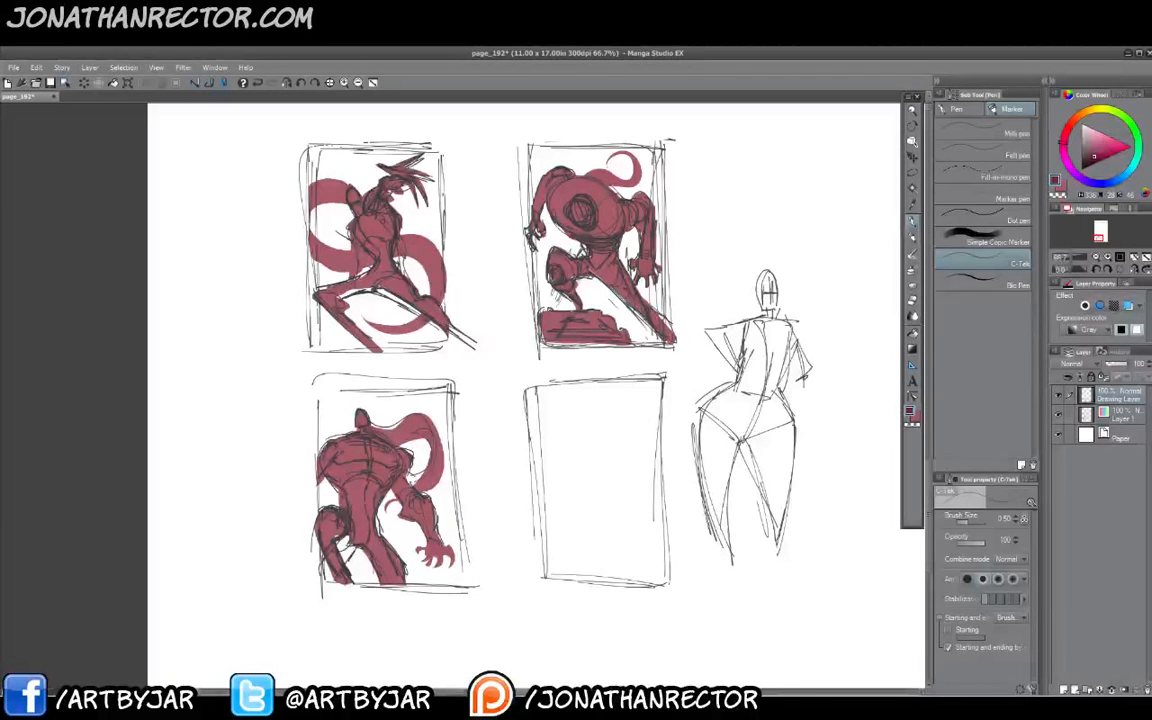
{"action": "left_click_drag", "start_coordinate": [742, 440], "coordinate": [731, 561]}
{"action": "mouse_move", "coordinate": [747, 442]}
{"action": "left_mouse_down"}
{"action": "mouse_move", "coordinate": [728, 532]}
{"action": "mouse_move", "coordinate": [780, 563]}
{"action": "left_mouse_up"}
{"action": "left_click_drag", "start_coordinate": [794, 425], "coordinate": [784, 541]}
{"action": "left_click_drag", "start_coordinate": [795, 430], "coordinate": [780, 560]}
{"action": "left_click_drag", "start_coordinate": [702, 412], "coordinate": [719, 540]}
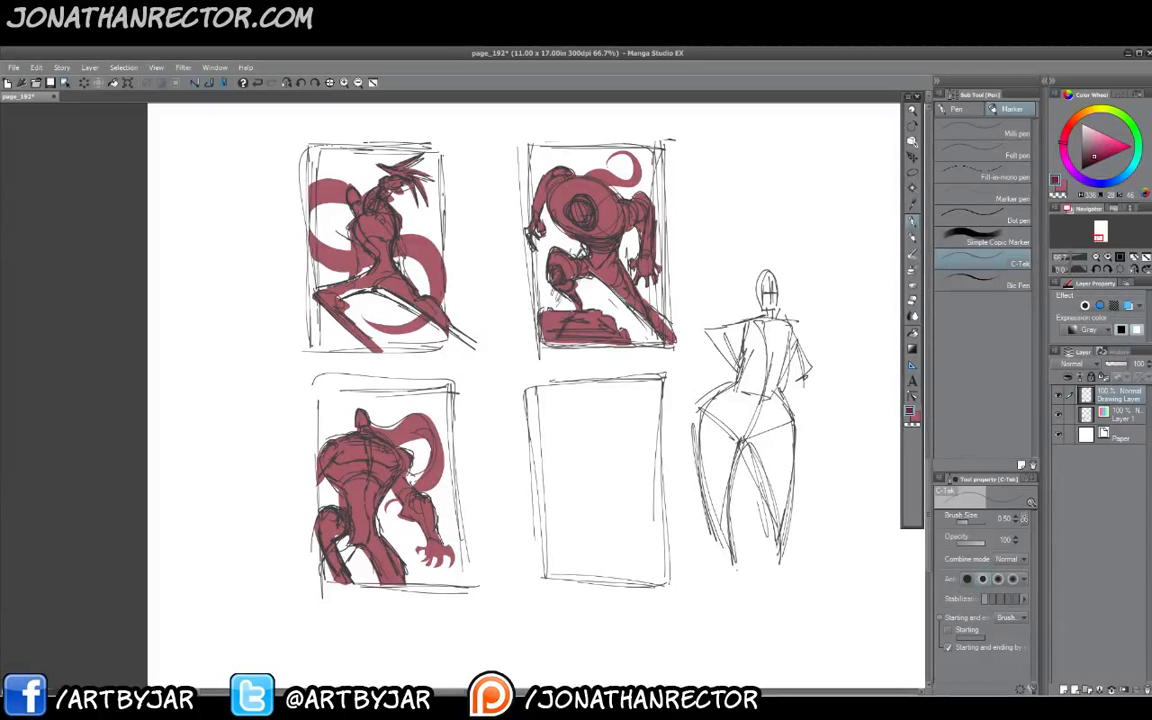
{"action": "left_click_drag", "start_coordinate": [795, 422], "coordinate": [781, 548]}
{"action": "left_click_drag", "start_coordinate": [742, 440], "coordinate": [738, 573]}
Sketch a second female figure beside the first with an oval head, wedge-shaped torso, narrow pelvis and slim legs.
{"action": "left_click_drag", "start_coordinate": [775, 359], "coordinate": [670, 361]}
{"action": "mouse_move", "coordinate": [772, 267]}
{"action": "left_mouse_down"}
{"action": "mouse_move", "coordinate": [777, 296]}
{"action": "mouse_move", "coordinate": [766, 270]}
{"action": "left_mouse_up"}
{"action": "mouse_move", "coordinate": [801, 311]}
{"action": "left_mouse_down"}
{"action": "mouse_move", "coordinate": [746, 318]}
{"action": "mouse_move", "coordinate": [792, 376]}
{"action": "left_mouse_up"}
{"action": "left_click_drag", "start_coordinate": [748, 320], "coordinate": [787, 379]}
{"action": "mouse_move", "coordinate": [758, 323]}
{"action": "left_mouse_down"}
{"action": "mouse_move", "coordinate": [793, 387]}
{"action": "mouse_move", "coordinate": [736, 389]}
{"action": "mouse_move", "coordinate": [771, 420]}
{"action": "mouse_move", "coordinate": [794, 378]}
{"action": "mouse_move", "coordinate": [726, 458]}
{"action": "mouse_move", "coordinate": [752, 553]}
{"action": "left_mouse_up"}
{"action": "mouse_move", "coordinate": [757, 397]}
{"action": "left_mouse_down"}
{"action": "mouse_move", "coordinate": [753, 574]}
{"action": "mouse_move", "coordinate": [768, 566]}
{"action": "left_mouse_up"}
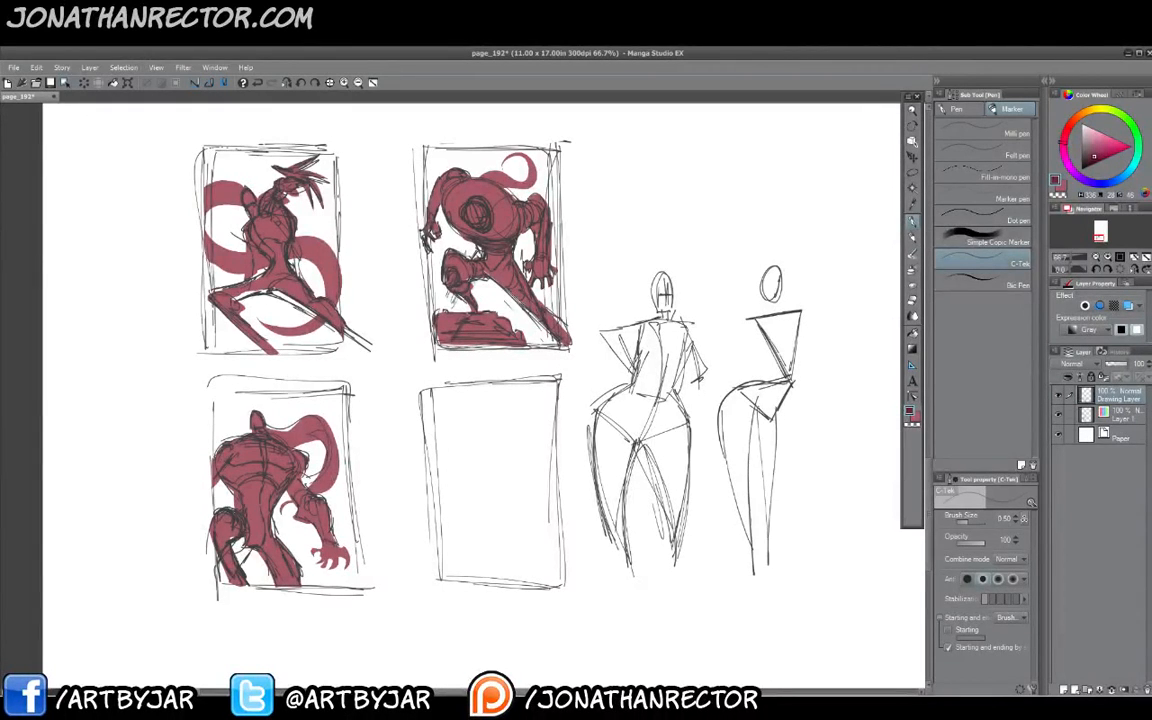
{"action": "mouse_move", "coordinate": [758, 407]}
{"action": "left_mouse_down"}
{"action": "mouse_move", "coordinate": [751, 432]}
{"action": "mouse_move", "coordinate": [763, 448]}
{"action": "left_mouse_up"}
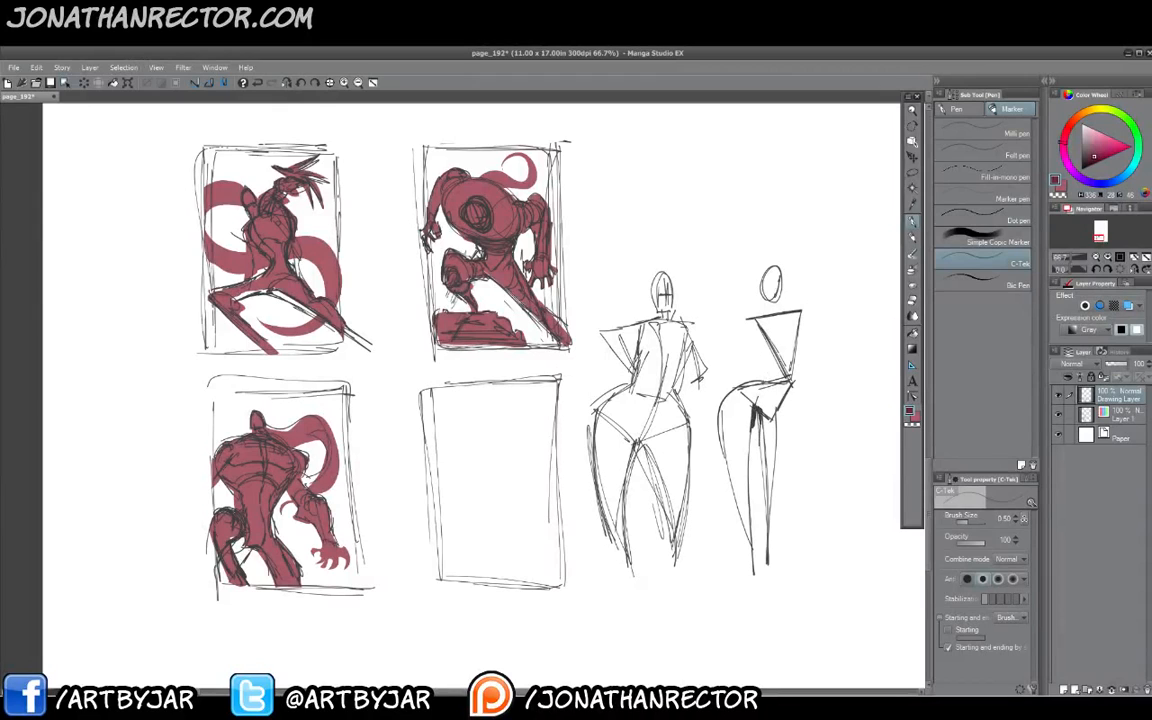
Add a waist curve and two chest circles to the second figure, and draw arrows pointing at her upper body.
{"action": "mouse_move", "coordinate": [756, 385]}
{"action": "left_mouse_down"}
{"action": "mouse_move", "coordinate": [779, 370]}
{"action": "mouse_move", "coordinate": [774, 329]}
{"action": "left_mouse_up"}
{"action": "left_click_drag", "start_coordinate": [794, 326], "coordinate": [803, 337]}
{"action": "left_click_drag", "start_coordinate": [819, 270], "coordinate": [802, 291]}
{"action": "mouse_move", "coordinate": [802, 279]}
{"action": "left_mouse_down"}
{"action": "mouse_move", "coordinate": [800, 292]}
{"action": "mouse_move", "coordinate": [811, 289]}
{"action": "left_mouse_up"}
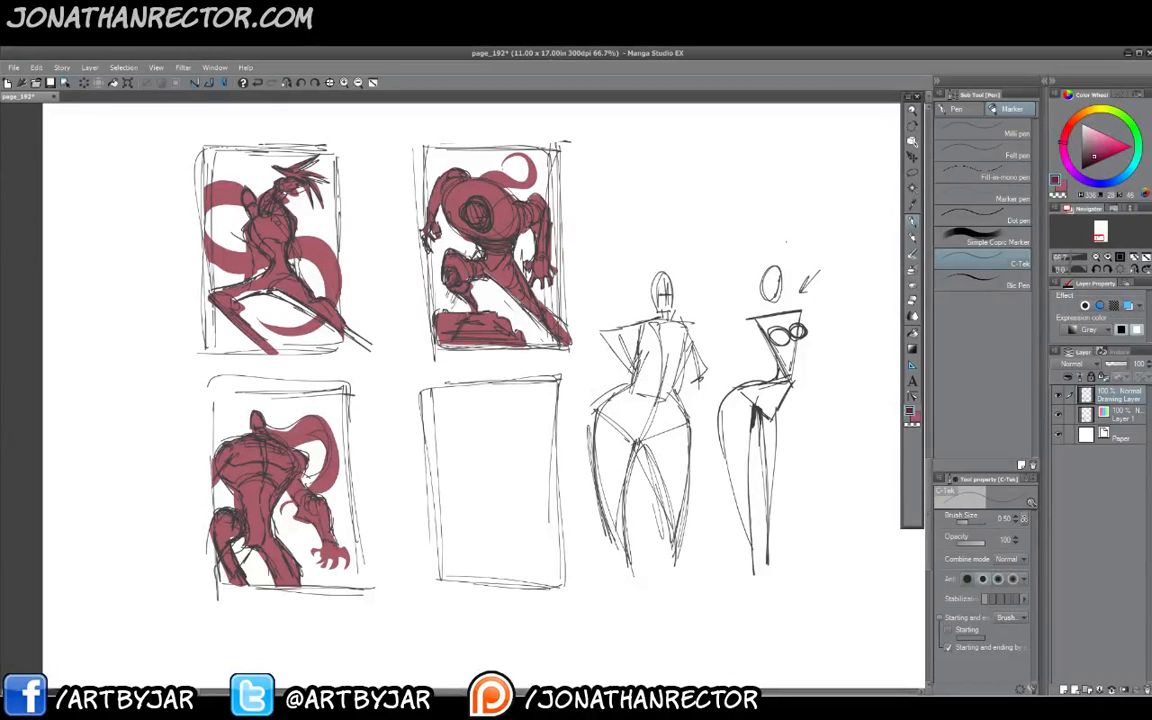
{"action": "left_click_drag", "start_coordinate": [813, 347], "coordinate": [836, 384]}
Sketch a third, broad-shouldered figure with a head, sloping shoulders and a long body tapering to a point.
{"action": "left_click_drag", "start_coordinate": [707, 468], "coordinate": [529, 468]}
{"action": "mouse_move", "coordinate": [771, 251]}
{"action": "left_mouse_down"}
{"action": "mouse_move", "coordinate": [762, 292]}
{"action": "mouse_move", "coordinate": [776, 290]}
{"action": "left_mouse_up"}
{"action": "mouse_move", "coordinate": [776, 290]}
{"action": "left_mouse_down"}
{"action": "mouse_move", "coordinate": [832, 329]}
{"action": "mouse_move", "coordinate": [727, 321]}
{"action": "mouse_move", "coordinate": [826, 326]}
{"action": "left_mouse_up"}
{"action": "mouse_move", "coordinate": [728, 325]}
{"action": "left_mouse_down"}
{"action": "mouse_move", "coordinate": [824, 328]}
{"action": "mouse_move", "coordinate": [731, 400]}
{"action": "left_mouse_up"}
{"action": "left_click_drag", "start_coordinate": [828, 330], "coordinate": [788, 520]}
{"action": "left_click_drag", "start_coordinate": [811, 430], "coordinate": [777, 560]}
{"action": "left_click_drag", "start_coordinate": [727, 331], "coordinate": [768, 557]}
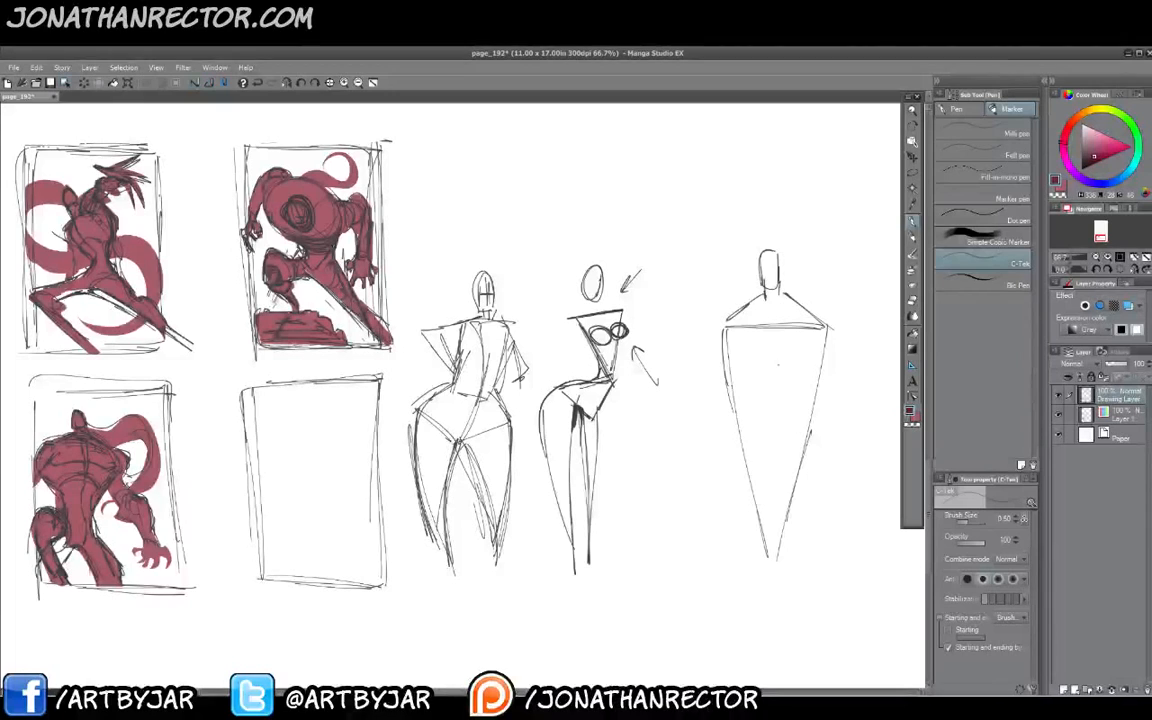
Draw the third figure's chest block with a centre line, and sketch rounded shoulders and upper arms.
{"action": "left_click_drag", "start_coordinate": [737, 387], "coordinate": [802, 390]}
{"action": "left_click_drag", "start_coordinate": [773, 331], "coordinate": [772, 389]}
{"action": "left_click_drag", "start_coordinate": [737, 327], "coordinate": [817, 326]}
{"action": "left_click_drag", "start_coordinate": [795, 386], "coordinate": [743, 383]}
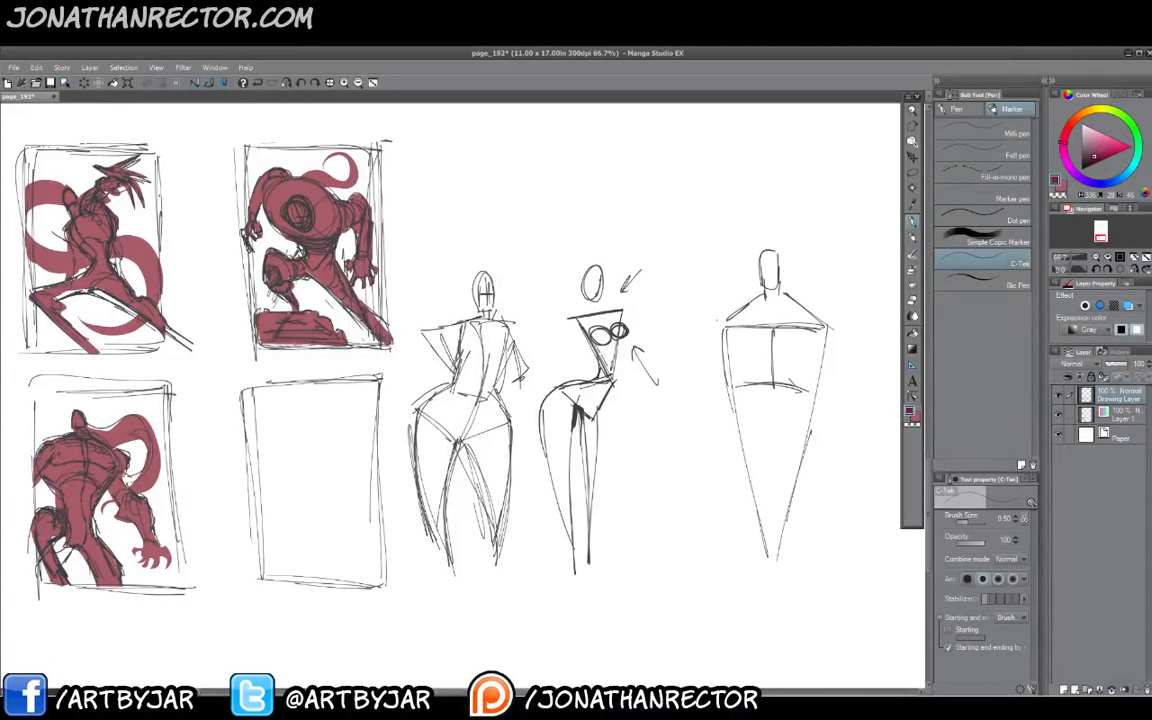
{"action": "mouse_move", "coordinate": [724, 321]}
{"action": "left_mouse_down"}
{"action": "mouse_move", "coordinate": [697, 357]}
{"action": "mouse_move", "coordinate": [706, 365]}
{"action": "left_mouse_up"}
{"action": "left_click_drag", "start_coordinate": [705, 370], "coordinate": [696, 413]}
{"action": "left_click_drag", "start_coordinate": [815, 325], "coordinate": [847, 373]}
{"action": "left_click_drag", "start_coordinate": [849, 376], "coordinate": [861, 429]}
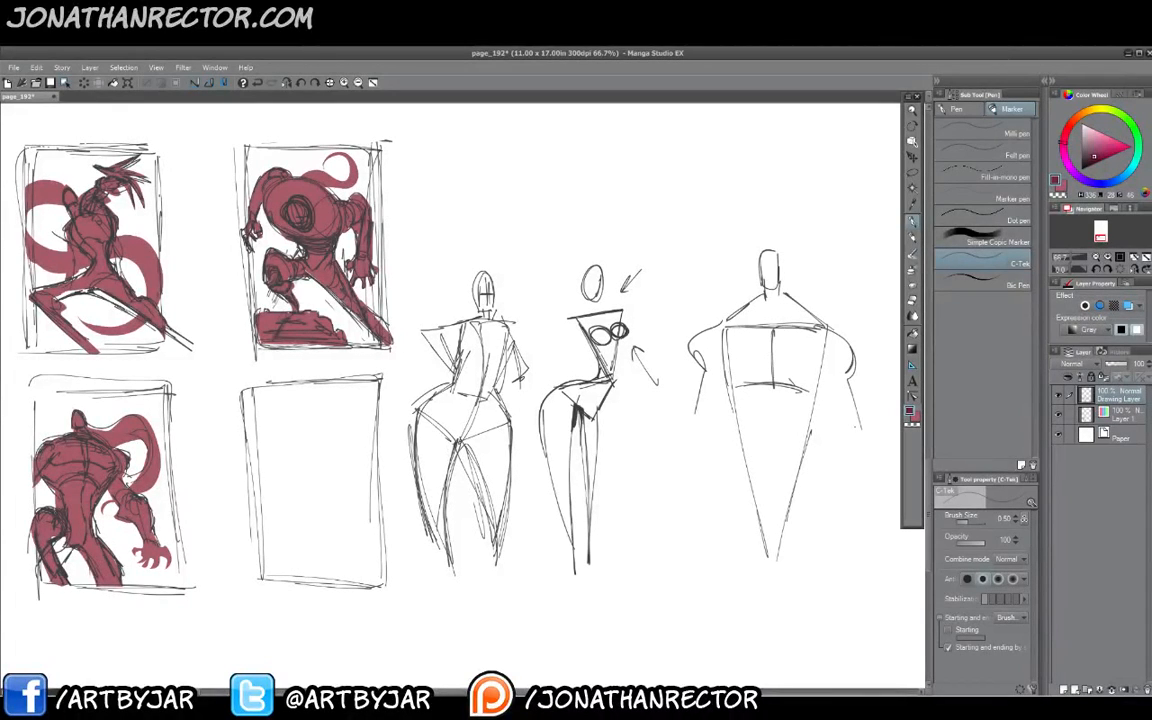
Refine the third figure's chest edge and shoulder curves, and reinforce the neck and tapering sides.
{"action": "left_click_drag", "start_coordinate": [813, 376], "coordinate": [827, 406]}
{"action": "mouse_move", "coordinate": [815, 382]}
{"action": "left_mouse_down"}
{"action": "mouse_move", "coordinate": [839, 432]}
{"action": "mouse_move", "coordinate": [814, 386]}
{"action": "mouse_move", "coordinate": [735, 377]}
{"action": "mouse_move", "coordinate": [751, 382]}
{"action": "left_mouse_up"}
{"action": "left_click_drag", "start_coordinate": [825, 330], "coordinate": [824, 373]}
{"action": "mouse_move", "coordinate": [838, 334]}
{"action": "left_mouse_down"}
{"action": "mouse_move", "coordinate": [858, 358]}
{"action": "mouse_move", "coordinate": [845, 376]}
{"action": "left_mouse_up"}
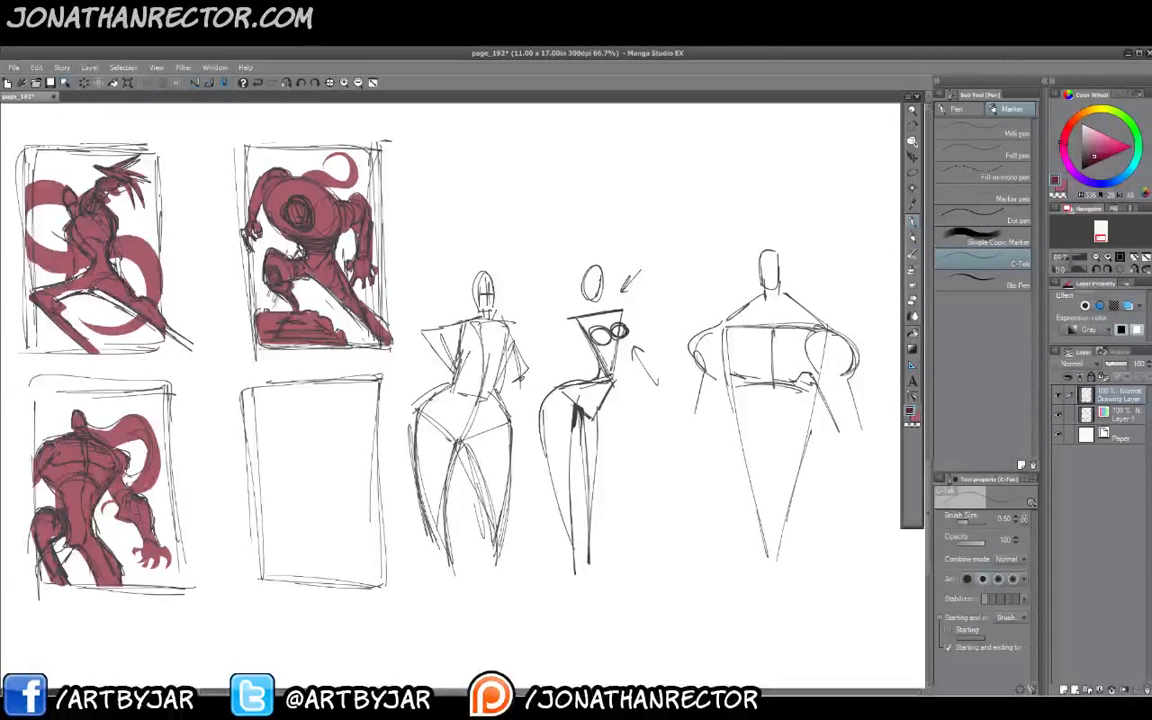
{"action": "mouse_move", "coordinate": [722, 328]}
{"action": "left_mouse_down"}
{"action": "mouse_move", "coordinate": [716, 380]}
{"action": "mouse_move", "coordinate": [752, 446]}
{"action": "left_mouse_up"}
{"action": "left_click_drag", "start_coordinate": [733, 384], "coordinate": [768, 544]}
{"action": "left_click_drag", "start_coordinate": [814, 379], "coordinate": [797, 504]}
{"action": "left_click_drag", "start_coordinate": [806, 455], "coordinate": [793, 546]}
{"action": "left_click_drag", "start_coordinate": [765, 298], "coordinate": [768, 325]}
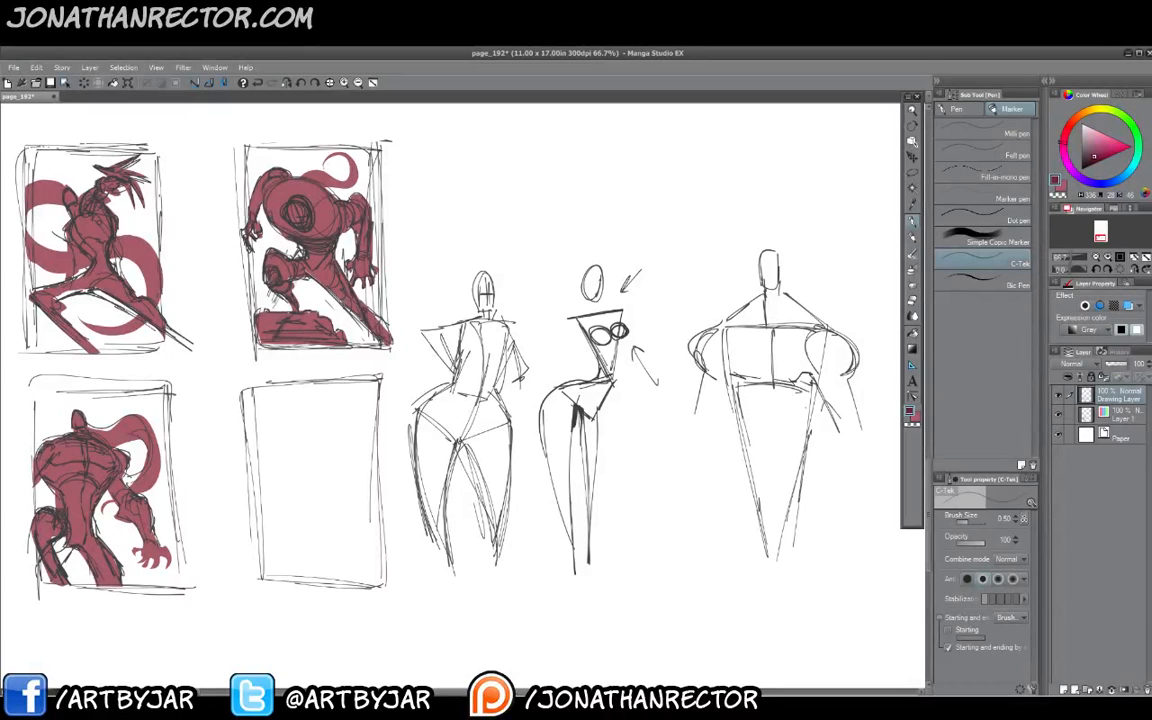
Add abdomen and pelvis lines to the third figure, and extend the legs to a lower point.
{"action": "left_click_drag", "start_coordinate": [807, 391], "coordinate": [797, 472]}
{"action": "mouse_move", "coordinate": [799, 412]}
{"action": "left_mouse_down"}
{"action": "mouse_move", "coordinate": [793, 431]}
{"action": "mouse_move", "coordinate": [748, 421]}
{"action": "mouse_move", "coordinate": [803, 413]}
{"action": "left_mouse_up"}
{"action": "mouse_move", "coordinate": [744, 420]}
{"action": "left_mouse_down"}
{"action": "mouse_move", "coordinate": [797, 423]}
{"action": "mouse_move", "coordinate": [748, 432]}
{"action": "left_mouse_up"}
{"action": "left_click_drag", "start_coordinate": [738, 384], "coordinate": [750, 431]}
{"action": "left_click_drag", "start_coordinate": [735, 387], "coordinate": [750, 432]}
{"action": "mouse_move", "coordinate": [803, 437]}
{"action": "left_mouse_down"}
{"action": "mouse_move", "coordinate": [773, 474]}
{"action": "mouse_move", "coordinate": [790, 594]}
{"action": "left_mouse_up"}
{"action": "left_click_drag", "start_coordinate": [768, 480], "coordinate": [786, 605]}
{"action": "left_click_drag", "start_coordinate": [804, 438], "coordinate": [797, 612]}
{"action": "left_click_drag", "start_coordinate": [801, 460], "coordinate": [789, 629]}
{"action": "left_click_drag", "start_coordinate": [744, 431], "coordinate": [777, 602]}
{"action": "left_click_drag", "start_coordinate": [761, 525], "coordinate": [784, 608]}
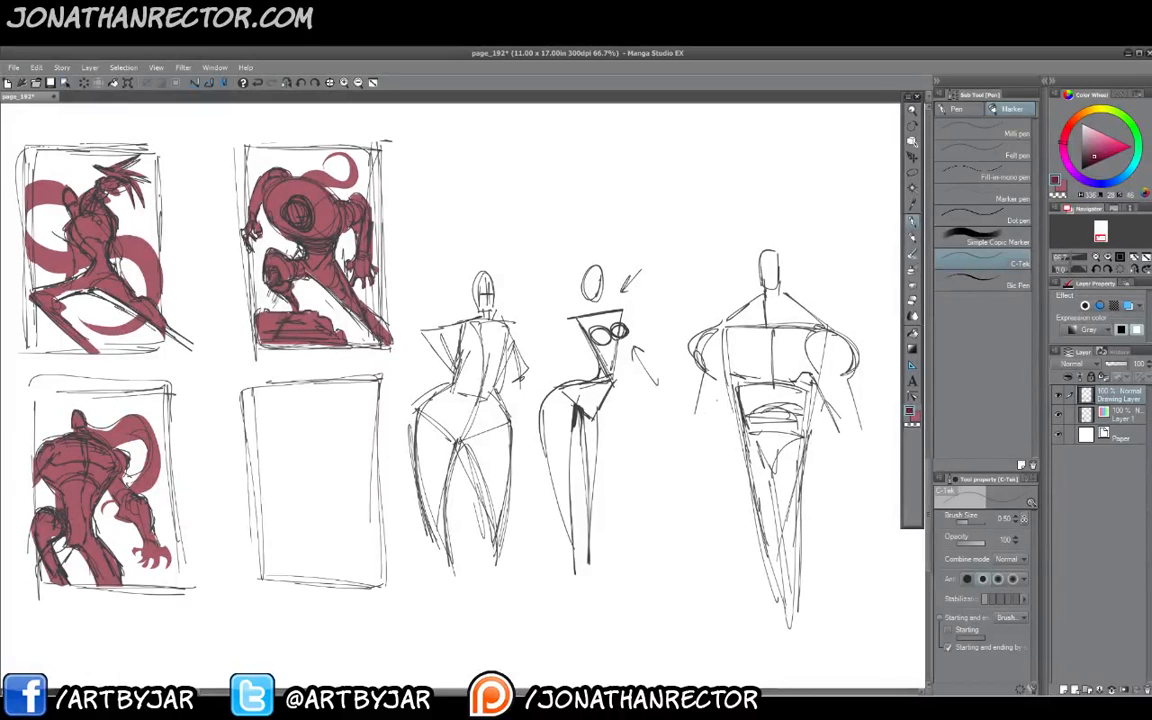
Sketch the third figure's forearm and pointed hand on the side nearest the second figure.
{"action": "left_click_drag", "start_coordinate": [731, 383], "coordinate": [705, 423]}
{"action": "mouse_move", "coordinate": [695, 417]}
{"action": "left_mouse_down"}
{"action": "mouse_move", "coordinate": [687, 451]}
{"action": "mouse_move", "coordinate": [698, 468]}
{"action": "left_mouse_up"}
{"action": "mouse_move", "coordinate": [715, 429]}
{"action": "left_mouse_down"}
{"action": "mouse_move", "coordinate": [697, 466]}
{"action": "mouse_move", "coordinate": [704, 478]}
{"action": "left_mouse_up"}
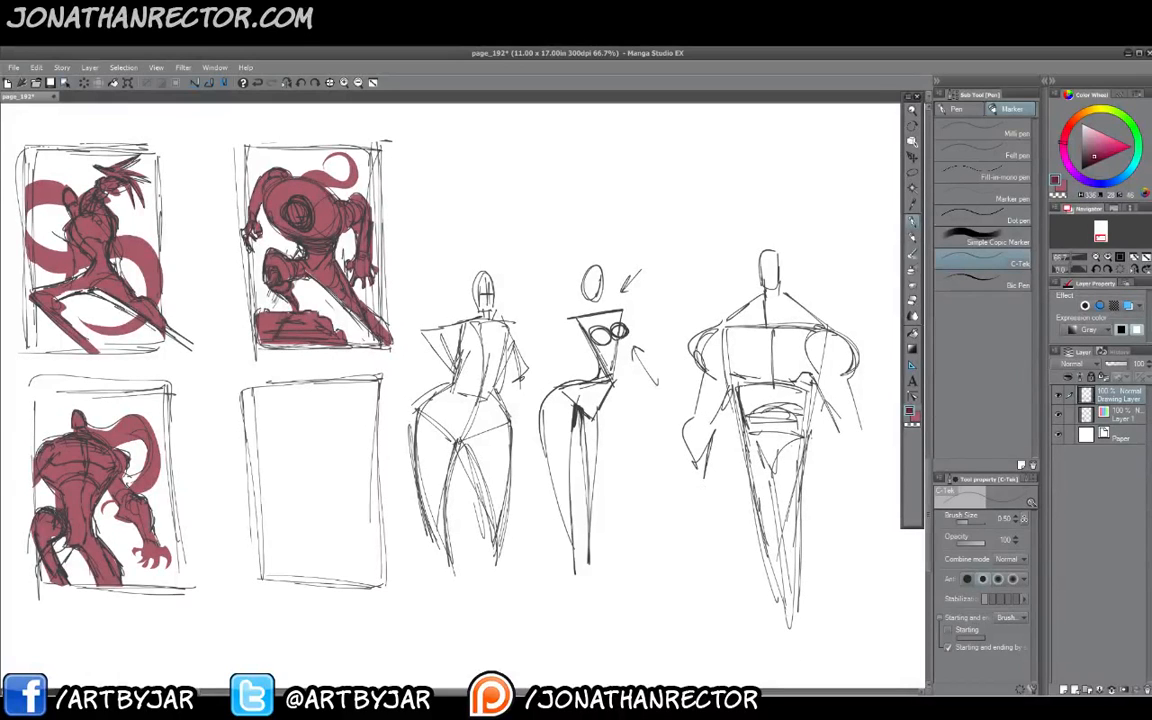
Draw arrows pointing at the second figure's back and at the third figure's head, shoulder and arm.
{"action": "left_click_drag", "start_coordinate": [549, 309], "coordinate": [578, 354]}
{"action": "left_click_drag", "start_coordinate": [677, 222], "coordinate": [721, 272]}
{"action": "mouse_move", "coordinate": [713, 253]}
{"action": "left_mouse_down"}
{"action": "mouse_move", "coordinate": [720, 273]}
{"action": "mouse_move", "coordinate": [713, 252]}
{"action": "left_mouse_up"}
{"action": "mouse_move", "coordinate": [860, 284]}
{"action": "left_mouse_down"}
{"action": "mouse_move", "coordinate": [854, 314]}
{"action": "mouse_move", "coordinate": [861, 304]}
{"action": "left_mouse_up"}
{"action": "mouse_move", "coordinate": [822, 259]}
{"action": "left_mouse_down"}
{"action": "mouse_move", "coordinate": [808, 281]}
{"action": "mouse_move", "coordinate": [821, 286]}
{"action": "left_mouse_up"}
{"action": "left_click_drag", "start_coordinate": [858, 490], "coordinate": [857, 445]}
{"action": "left_click_drag", "start_coordinate": [852, 457], "coordinate": [862, 458]}
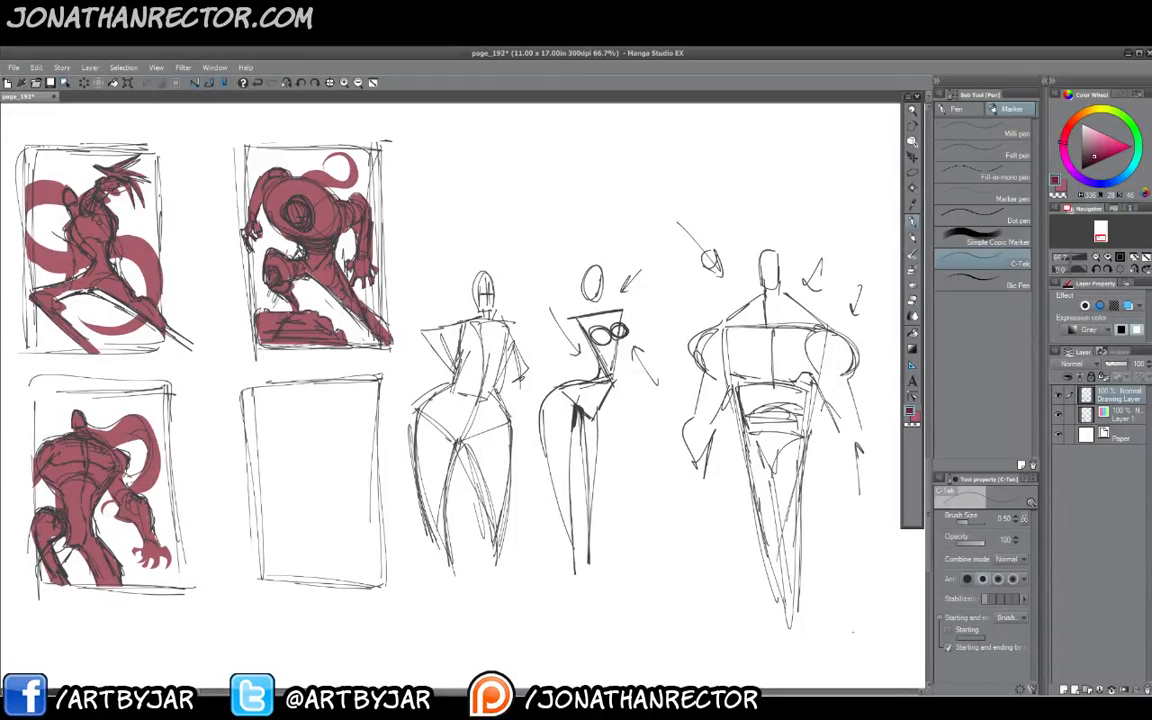
Add more arrows and short marks around the second figure's head and chest.
{"action": "left_click_drag", "start_coordinate": [685, 313], "coordinate": [645, 318]}
{"action": "left_click_drag", "start_coordinate": [653, 309], "coordinate": [652, 324]}
{"action": "left_click_drag", "start_coordinate": [638, 232], "coordinate": [624, 266]}
{"action": "left_click_drag", "start_coordinate": [664, 222], "coordinate": [650, 258]}
{"action": "left_click_drag", "start_coordinate": [572, 224], "coordinate": [577, 242]}
{"action": "left_click_drag", "start_coordinate": [564, 225], "coordinate": [585, 250]}
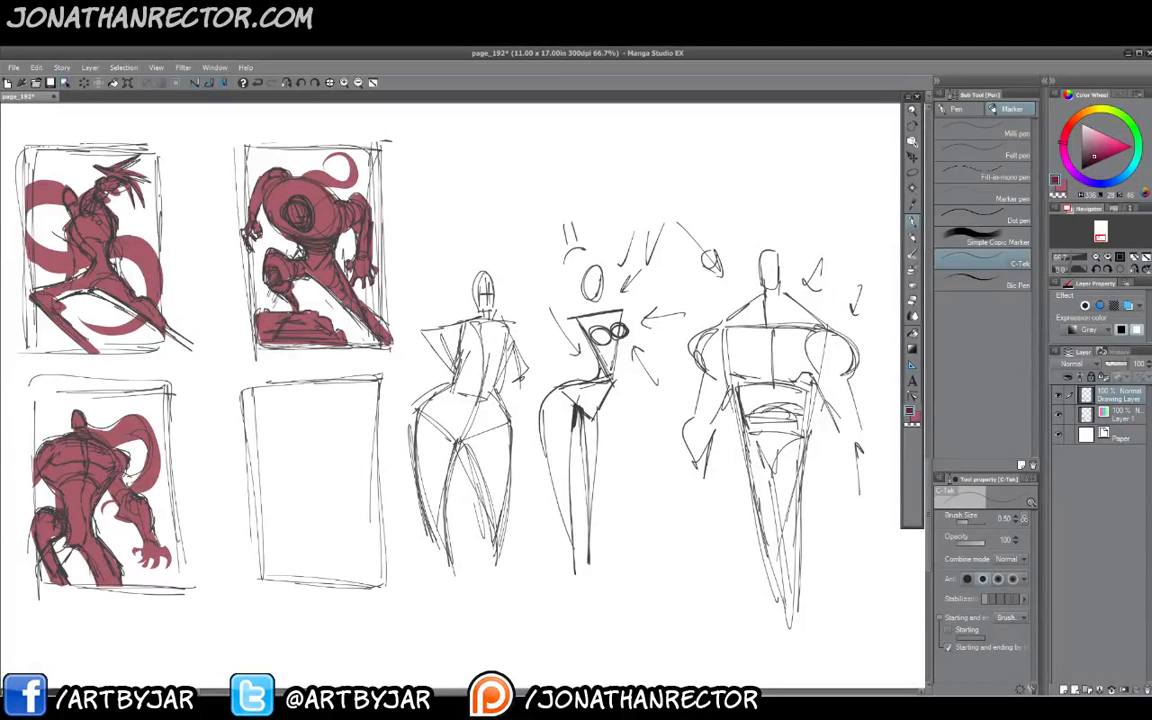
Circle the two female figures with tall ovals, and draw an arc from the first figure to the third figure's head.
{"action": "left_click_drag", "start_coordinate": [184, 526], "coordinate": [268, 508]}
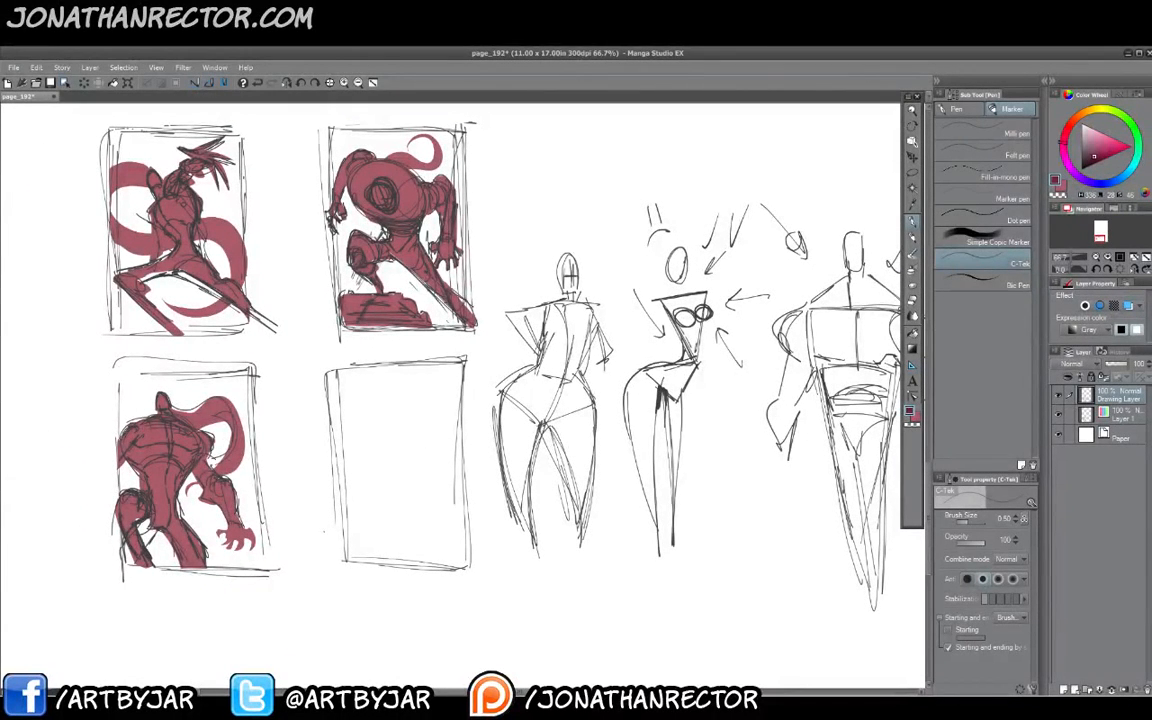
{"action": "left_click_drag", "start_coordinate": [708, 511], "coordinate": [637, 514]}
{"action": "mouse_move", "coordinate": [642, 246]}
{"action": "left_mouse_down"}
{"action": "mouse_move", "coordinate": [638, 593]}
{"action": "mouse_move", "coordinate": [670, 358]}
{"action": "mouse_move", "coordinate": [672, 372]}
{"action": "left_mouse_up"}
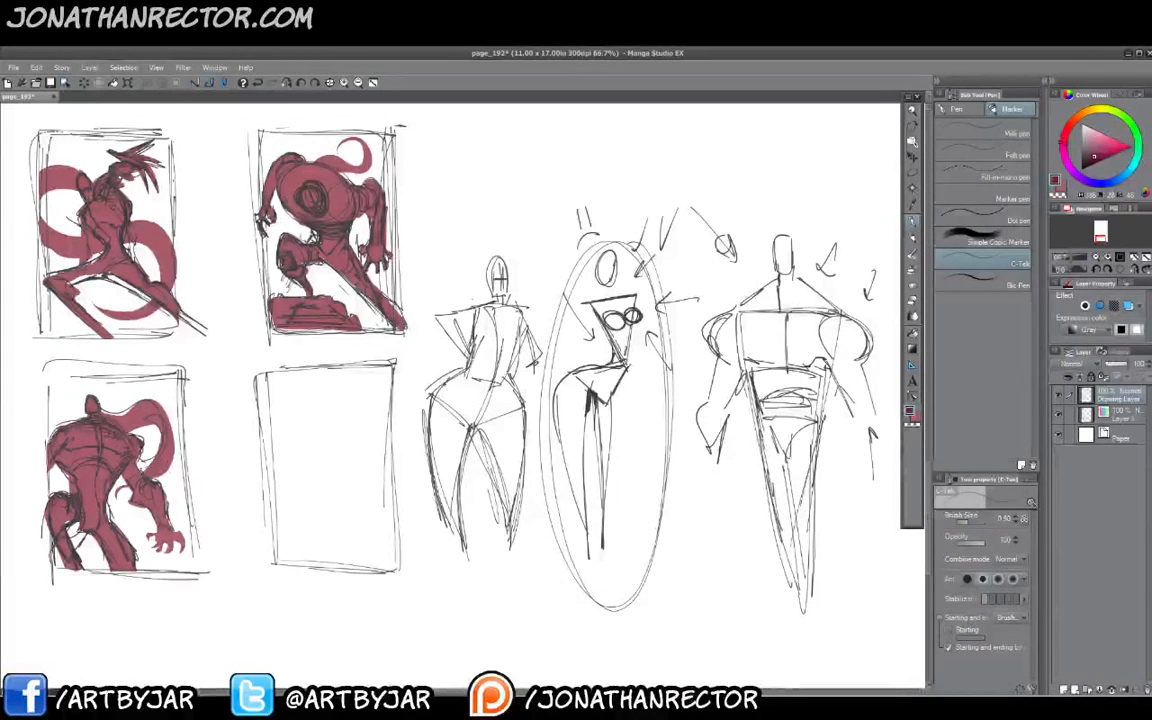
{"action": "mouse_move", "coordinate": [490, 236]}
{"action": "left_mouse_down"}
{"action": "mouse_move", "coordinate": [430, 420]}
{"action": "mouse_move", "coordinate": [500, 238]}
{"action": "left_mouse_up"}
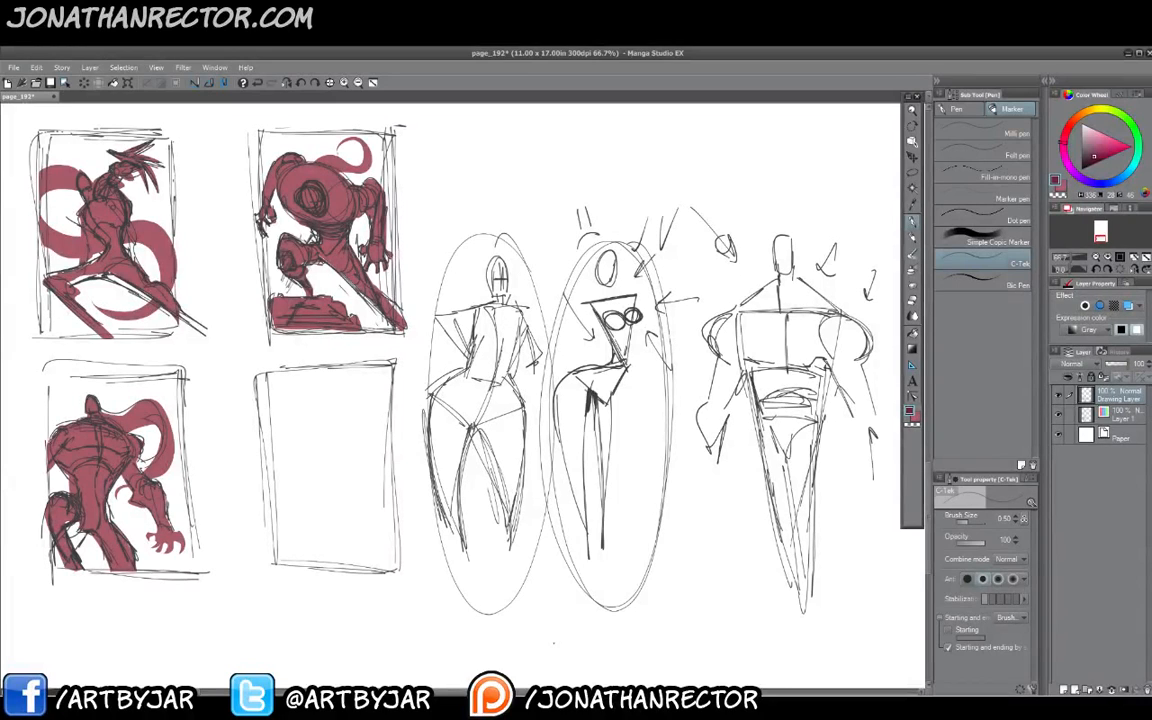
{"action": "mouse_move", "coordinate": [513, 242]}
{"action": "left_mouse_down"}
{"action": "mouse_move", "coordinate": [695, 228]}
{"action": "mouse_move", "coordinate": [736, 241]}
{"action": "left_mouse_up"}
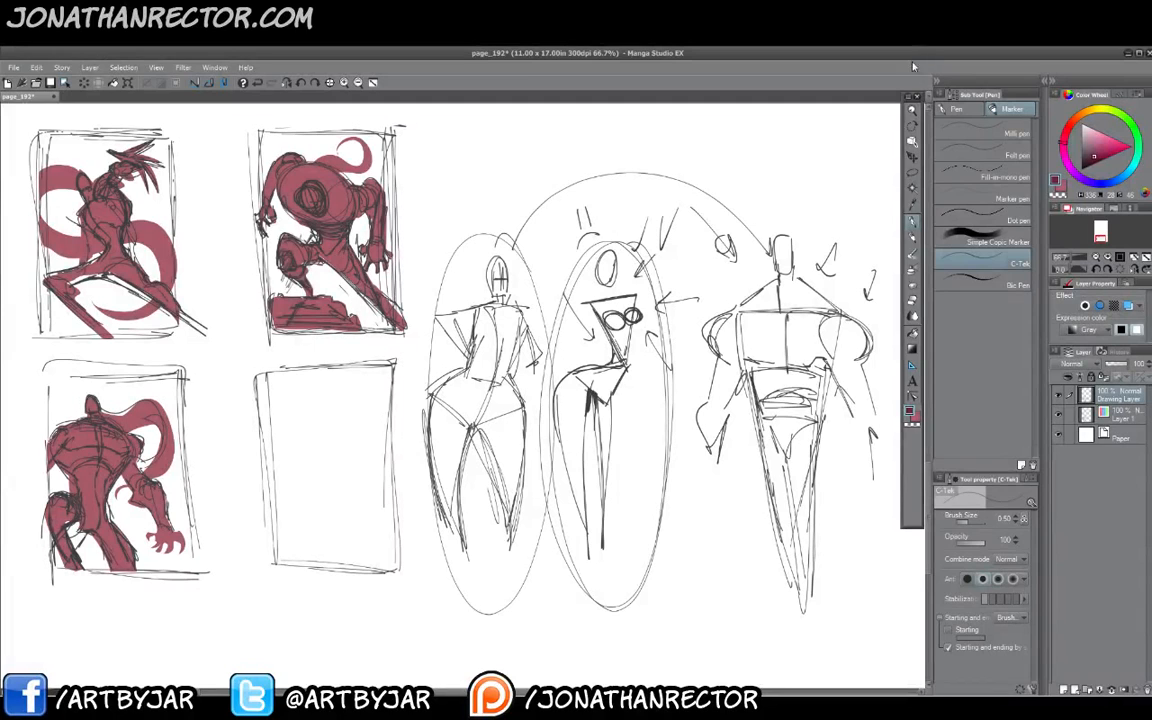
Lasso the three example figures with their arrows and ovals, delete them, and clear the selection.
{"action": "left_click", "coordinate": [914, 171]}
{"action": "mouse_move", "coordinate": [855, 206]}
{"action": "left_mouse_down"}
{"action": "mouse_move", "coordinate": [897, 243]}
{"action": "mouse_move", "coordinate": [916, 536]}
{"action": "mouse_move", "coordinate": [745, 648]}
{"action": "mouse_move", "coordinate": [556, 644]}
{"action": "mouse_move", "coordinate": [425, 604]}
{"action": "mouse_move", "coordinate": [421, 338]}
{"action": "mouse_move", "coordinate": [482, 177]}
{"action": "mouse_move", "coordinate": [760, 160]}
{"action": "left_mouse_up"}
{"action": "key", "text": "Delete"}
{"action": "key", "text": "ctrl+d"}
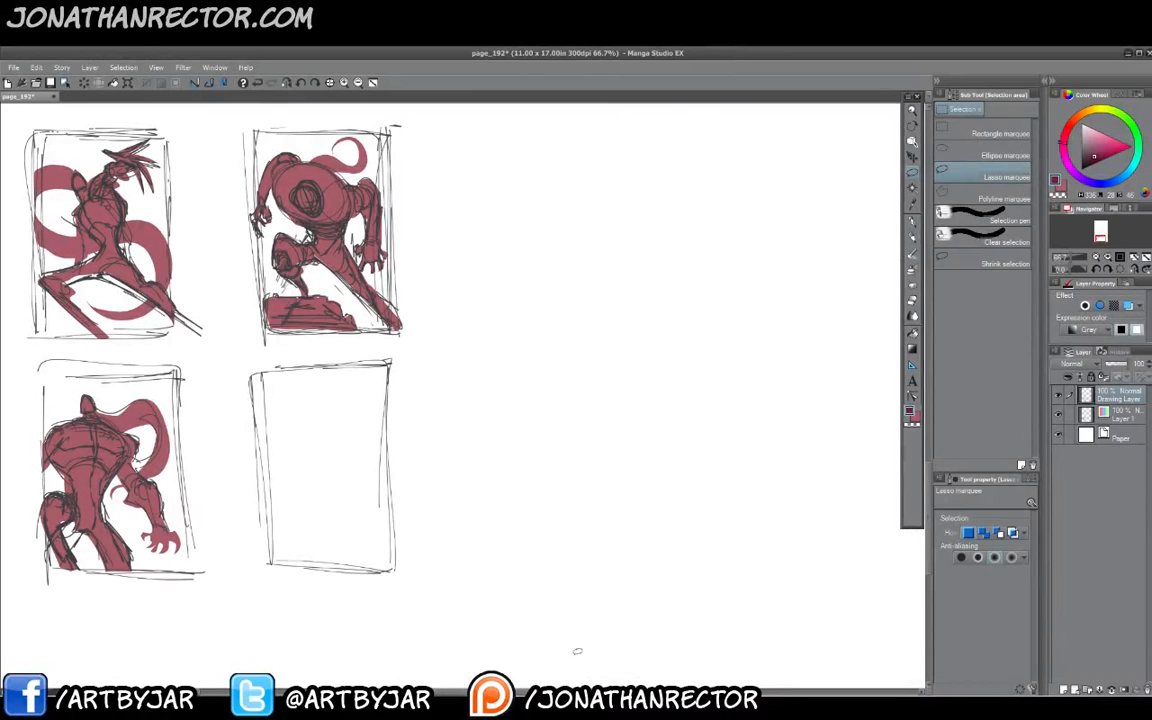
Reinforce the outer side, base and upper edge of the empty fourth thumbnail frame with the C-Tek marker.
{"action": "left_click_drag", "start_coordinate": [333, 566], "coordinate": [643, 501]}
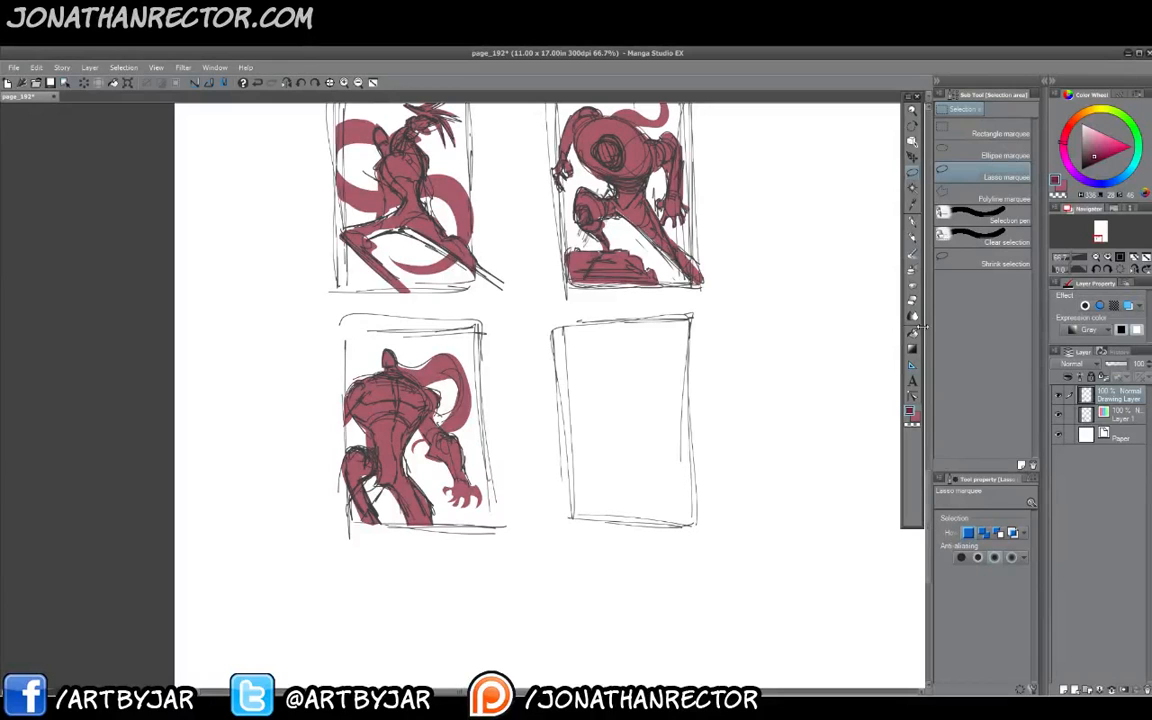
{"action": "left_click", "coordinate": [911, 221]}
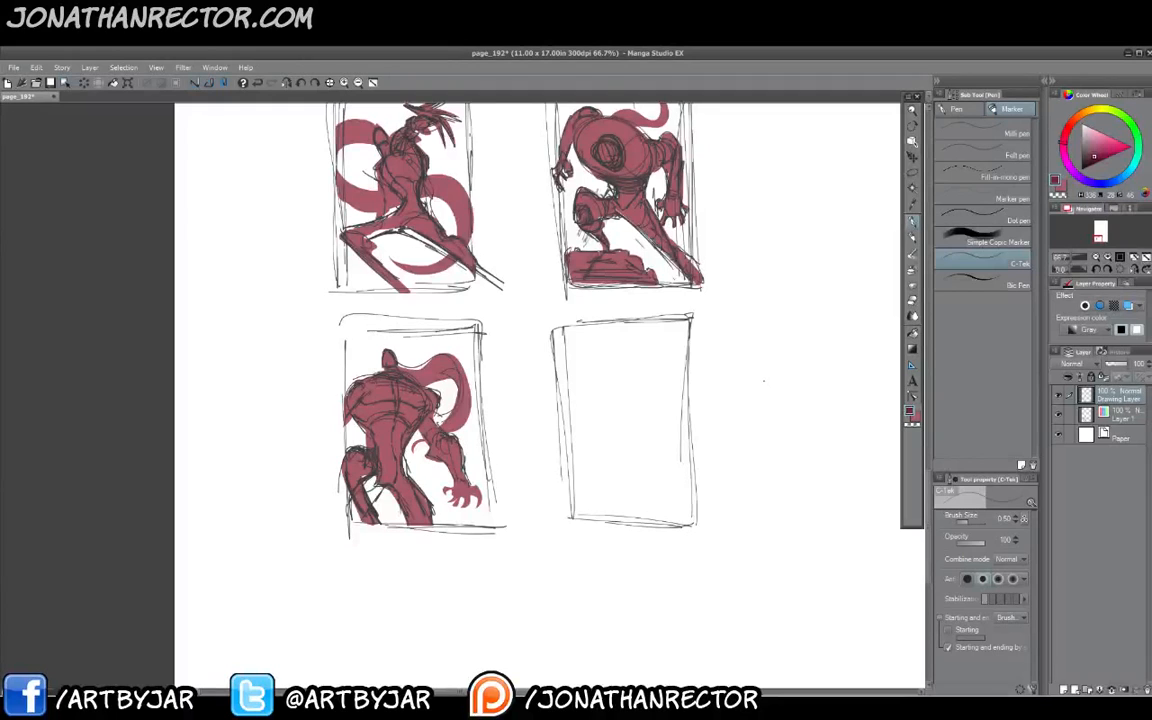
{"action": "scroll", "coordinate": [763, 380], "scroll_direction": "up", "scroll_amount": 2}
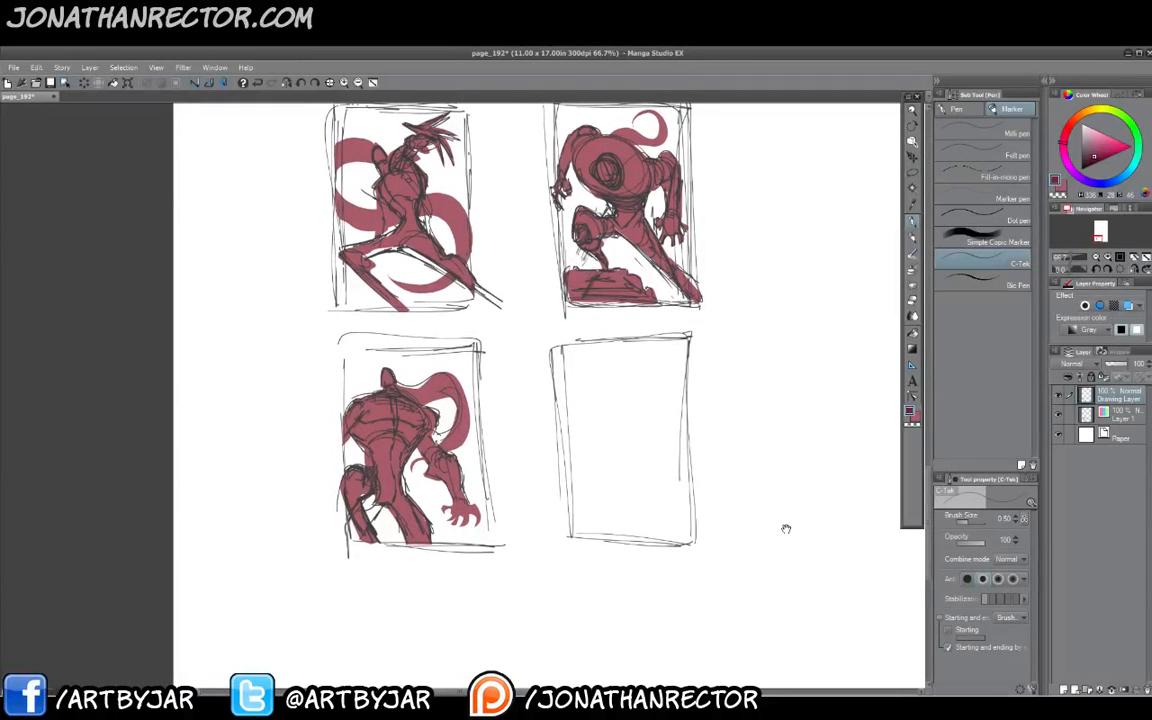
{"action": "scroll", "coordinate": [784, 530], "scroll_direction": "up", "scroll_amount": 1}
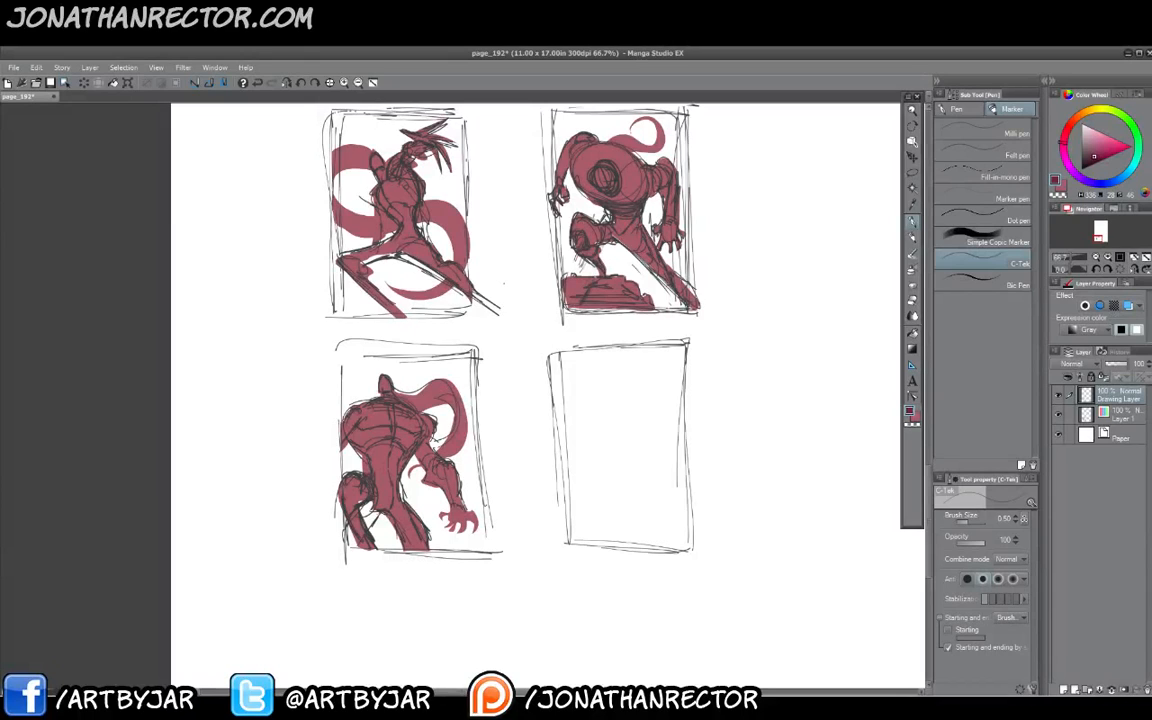
{"action": "left_click_drag", "start_coordinate": [690, 340], "coordinate": [699, 545]}
{"action": "left_click_drag", "start_coordinate": [573, 540], "coordinate": [697, 550]}
{"action": "mouse_move", "coordinate": [551, 341]}
{"action": "left_mouse_down"}
{"action": "mouse_move", "coordinate": [572, 540]}
{"action": "mouse_move", "coordinate": [688, 341]}
{"action": "left_mouse_up"}
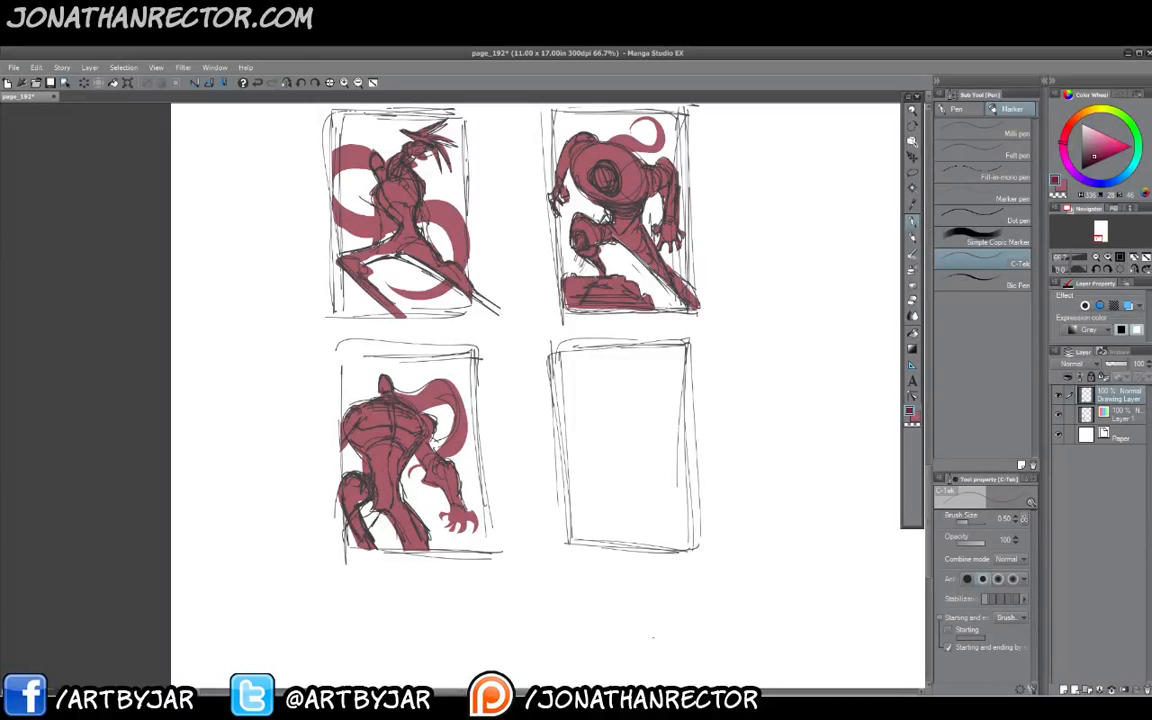
Draw example diagonal hatch lines and a few short strokes in the blank area beside the fourth frame.
{"action": "left_click_drag", "start_coordinate": [816, 420], "coordinate": [830, 436]}
{"action": "left_click_drag", "start_coordinate": [784, 391], "coordinate": [826, 432]}
{"action": "mouse_move", "coordinate": [749, 384]}
{"action": "left_mouse_down"}
{"action": "mouse_move", "coordinate": [838, 441]}
{"action": "mouse_move", "coordinate": [805, 425]}
{"action": "left_mouse_up"}
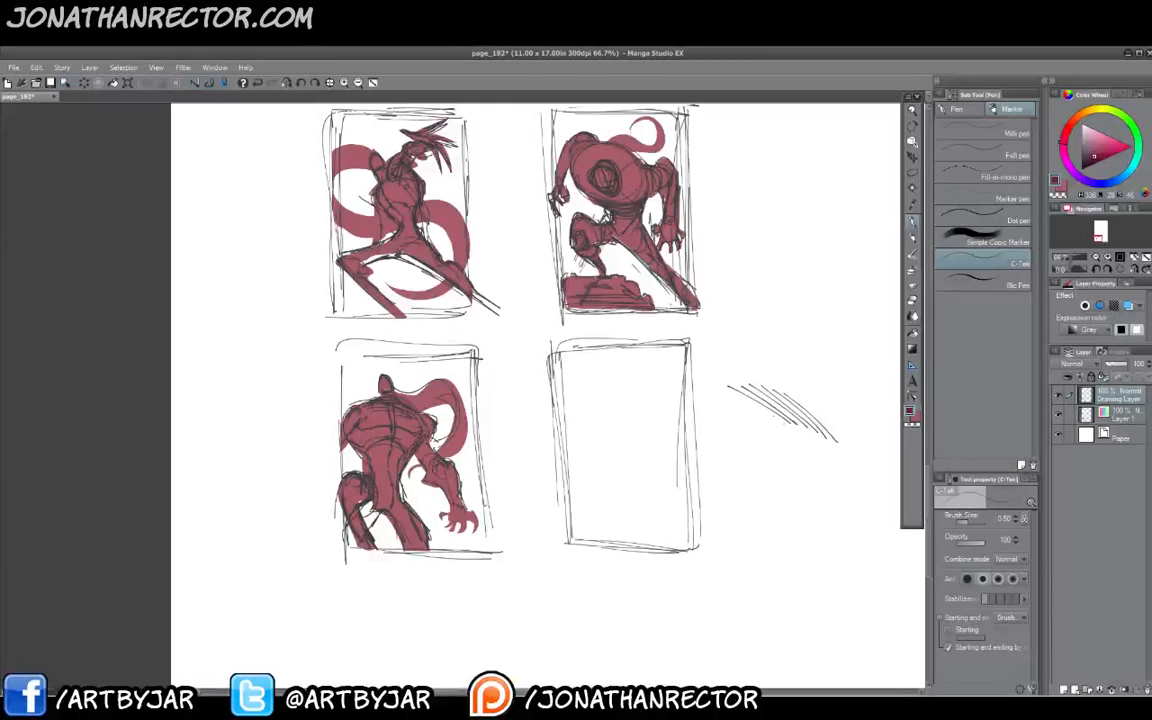
{"action": "mouse_move", "coordinate": [704, 379]}
{"action": "left_mouse_down"}
{"action": "mouse_move", "coordinate": [790, 422]}
{"action": "mouse_move", "coordinate": [827, 470]}
{"action": "mouse_move", "coordinate": [821, 484]}
{"action": "left_mouse_up"}
Lasso the example hatch strokes beside the fourth frame, delete them, and clear the selection.
{"action": "key", "text": "m"}
{"action": "mouse_move", "coordinate": [849, 352]}
{"action": "left_mouse_down"}
{"action": "mouse_move", "coordinate": [790, 501]}
{"action": "mouse_move", "coordinate": [735, 340]}
{"action": "left_mouse_up"}
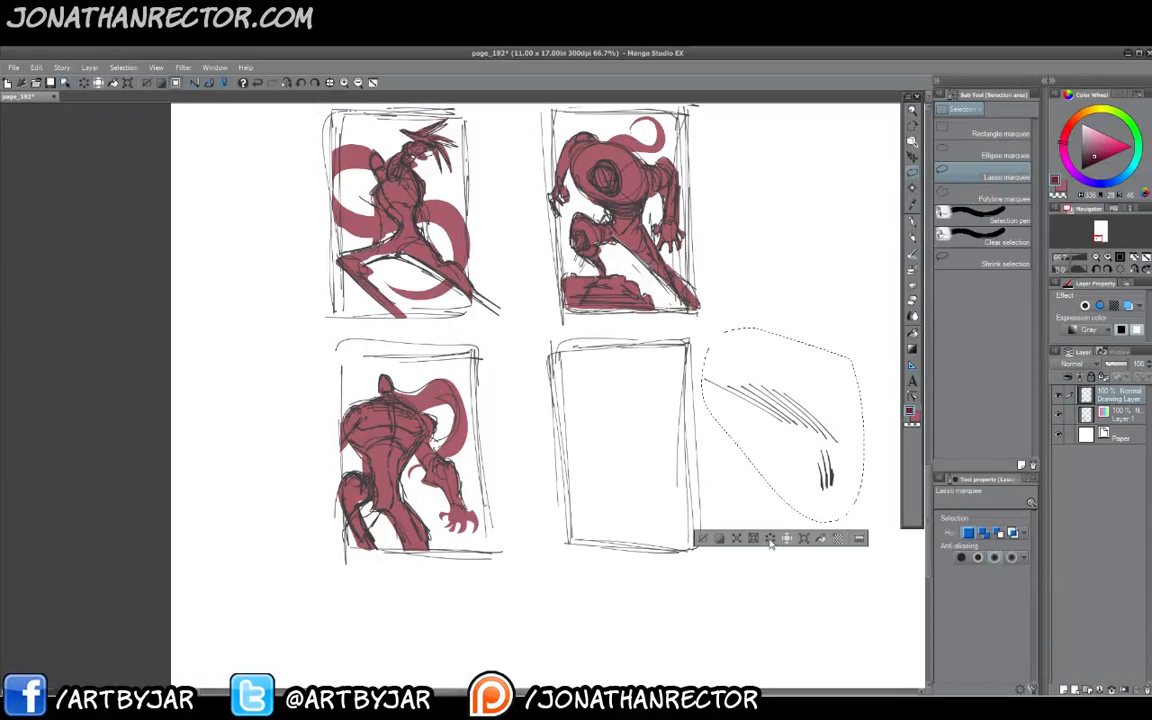
{"action": "key", "text": "Delete"}
{"action": "key", "text": "ctrl+d"}
Add small tick marks beside the first three thumbnails with the C-Tek marker.
{"action": "key", "text": "p"}
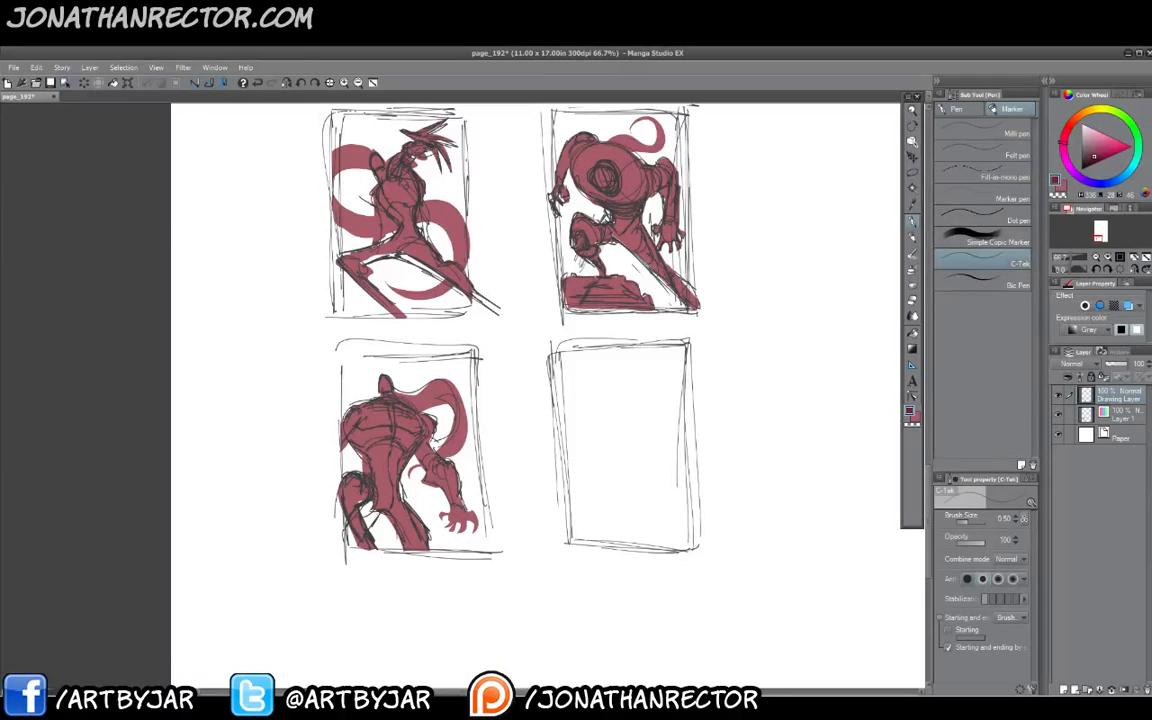
{"action": "mouse_move", "coordinate": [290, 180]}
{"action": "left_mouse_down"}
{"action": "mouse_move", "coordinate": [317, 186]}
{"action": "mouse_move", "coordinate": [310, 192]}
{"action": "left_mouse_up"}
{"action": "left_click_drag", "start_coordinate": [531, 226], "coordinate": [539, 216]}
{"action": "left_click_drag", "start_coordinate": [324, 389], "coordinate": [337, 385]}
Sketch a slender figure's head, torso and curving lower body along the inner side of the fourth thumbnail frame.
{"action": "left_click_drag", "start_coordinate": [645, 531], "coordinate": [657, 539]}
{"action": "left_click_drag", "start_coordinate": [596, 392], "coordinate": [592, 402]}
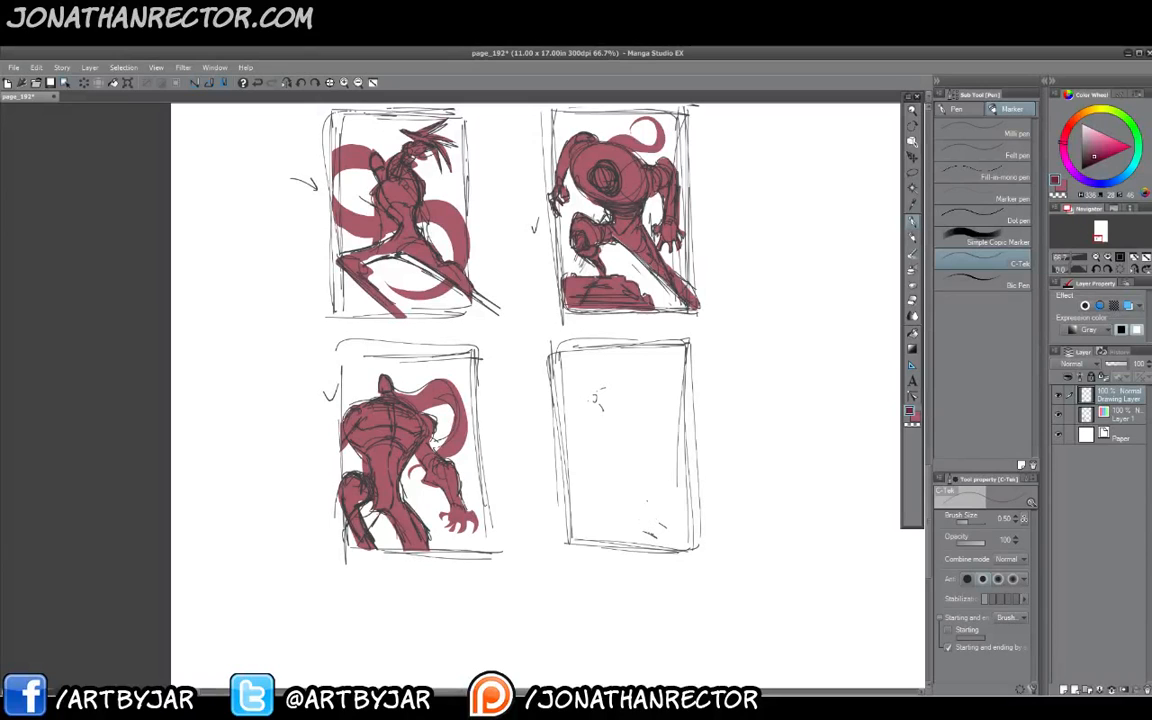
{"action": "mouse_move", "coordinate": [630, 489]}
{"action": "left_mouse_down"}
{"action": "mouse_move", "coordinate": [604, 447]}
{"action": "mouse_move", "coordinate": [581, 475]}
{"action": "mouse_move", "coordinate": [615, 521]}
{"action": "left_mouse_up"}
{"action": "mouse_move", "coordinate": [598, 446]}
{"action": "left_mouse_down"}
{"action": "mouse_move", "coordinate": [608, 514]}
{"action": "mouse_move", "coordinate": [581, 450]}
{"action": "mouse_move", "coordinate": [603, 430]}
{"action": "mouse_move", "coordinate": [600, 411]}
{"action": "mouse_move", "coordinate": [607, 435]}
{"action": "mouse_move", "coordinate": [597, 382]}
{"action": "mouse_move", "coordinate": [572, 424]}
{"action": "mouse_move", "coordinate": [626, 448]}
{"action": "left_mouse_up"}
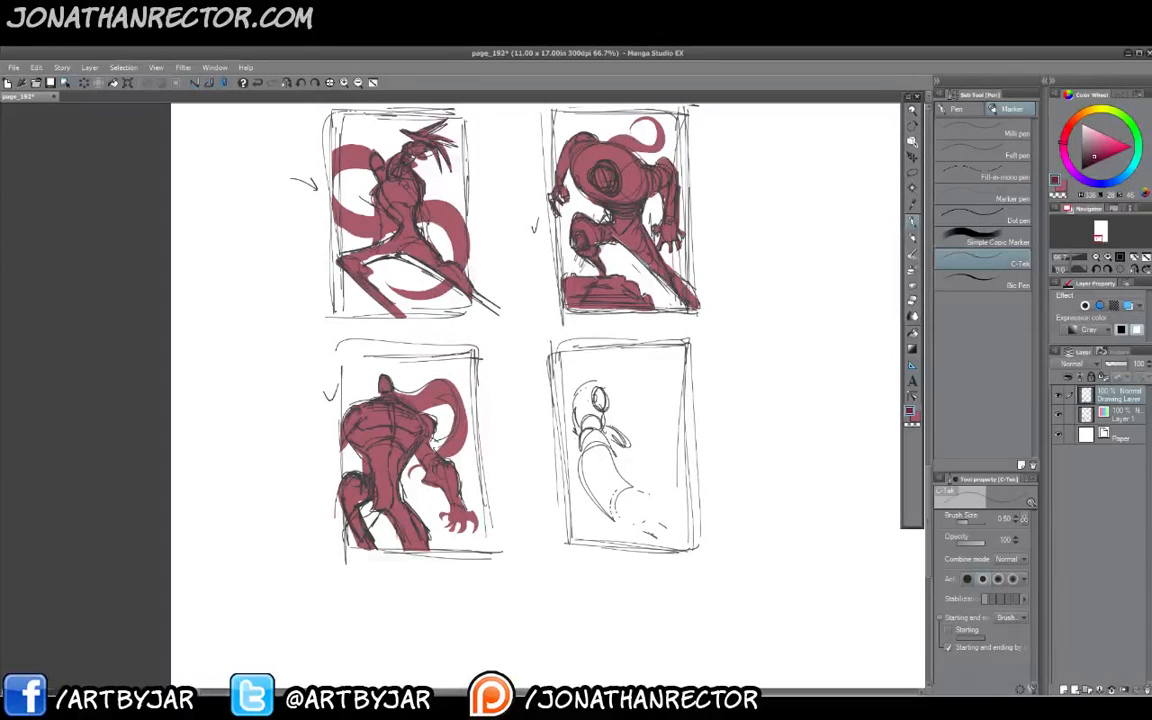
{"action": "mouse_move", "coordinate": [589, 381]}
{"action": "left_mouse_down"}
{"action": "mouse_move", "coordinate": [602, 387]}
{"action": "mouse_move", "coordinate": [607, 357]}
{"action": "mouse_move", "coordinate": [614, 373]}
{"action": "mouse_move", "coordinate": [613, 353]}
{"action": "mouse_move", "coordinate": [620, 380]}
{"action": "left_mouse_up"}
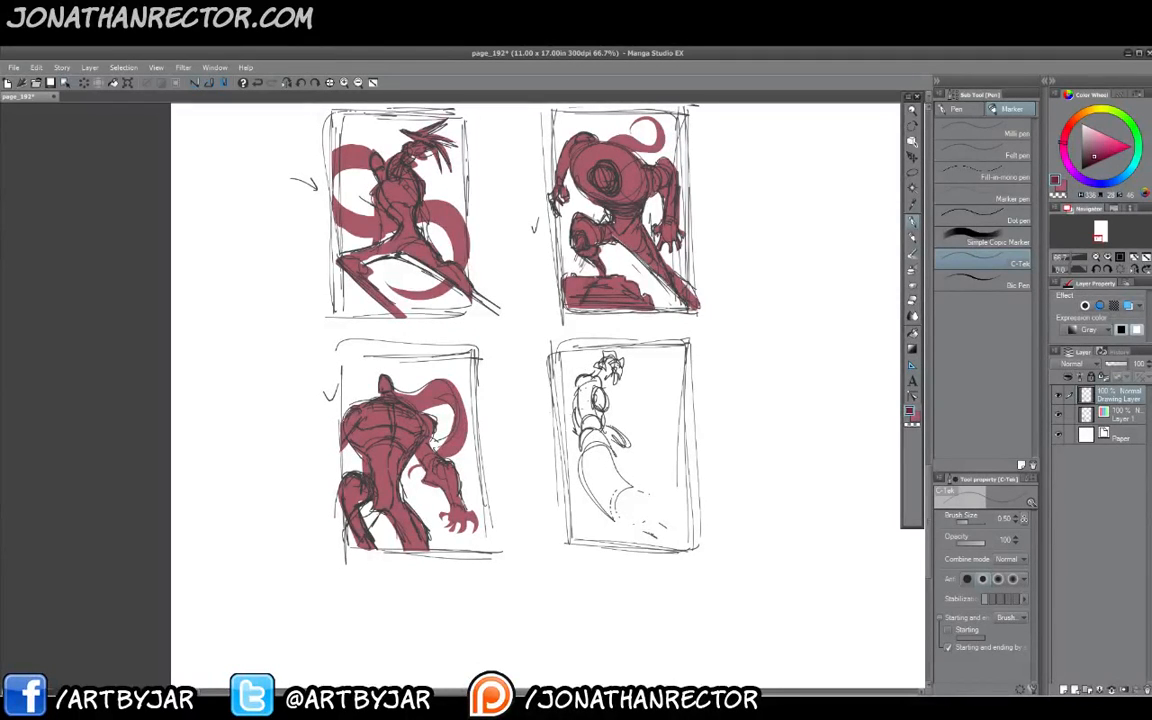
Add the arm, the bent legs and the pointed shapes at the base of the fourth thumbnail's figure.
{"action": "mouse_move", "coordinate": [619, 432]}
{"action": "left_mouse_down"}
{"action": "mouse_move", "coordinate": [628, 446]}
{"action": "mouse_move", "coordinate": [570, 471]}
{"action": "left_mouse_up"}
{"action": "left_click_drag", "start_coordinate": [614, 512], "coordinate": [648, 474]}
{"action": "mouse_move", "coordinate": [649, 474]}
{"action": "left_mouse_down"}
{"action": "mouse_move", "coordinate": [641, 508]}
{"action": "mouse_move", "coordinate": [606, 520]}
{"action": "mouse_move", "coordinate": [633, 541]}
{"action": "left_mouse_up"}
{"action": "mouse_move", "coordinate": [587, 518]}
{"action": "left_mouse_down"}
{"action": "mouse_move", "coordinate": [612, 544]}
{"action": "mouse_move", "coordinate": [654, 537]}
{"action": "mouse_move", "coordinate": [608, 533]}
{"action": "left_mouse_up"}
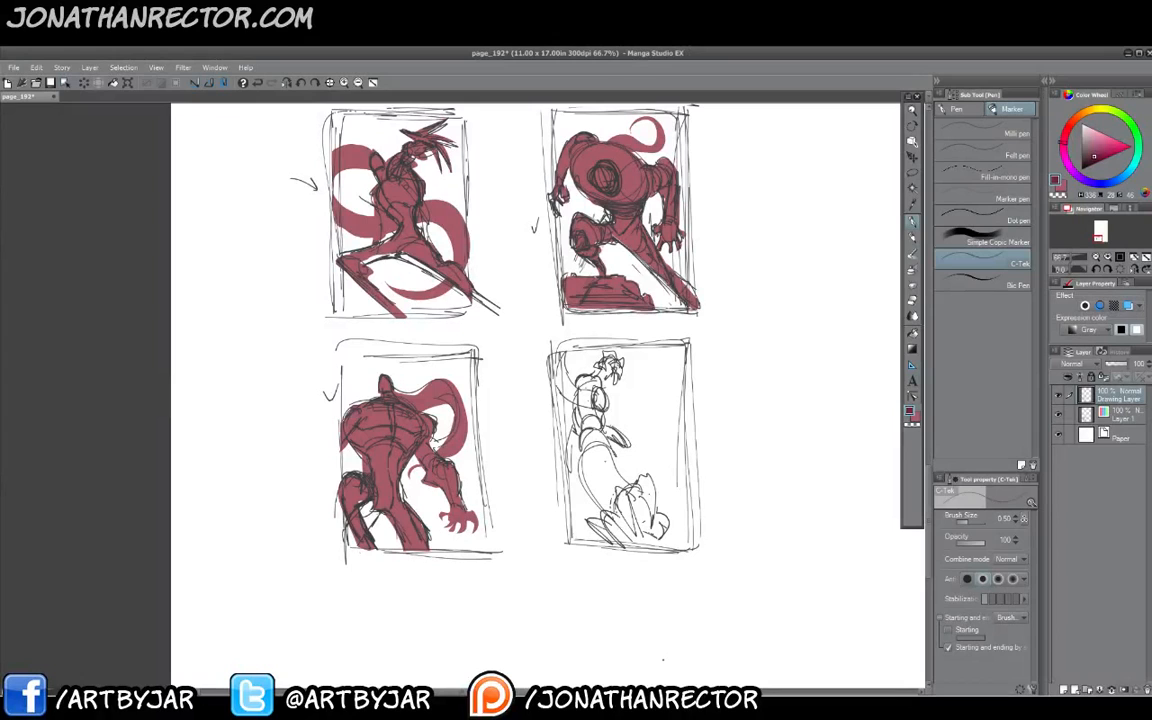
Fill the fourth figure's silhouette with the dark red colour on Layer 1 using lasso selections, then clear the selection.
{"action": "left_click", "coordinate": [1114, 414]}
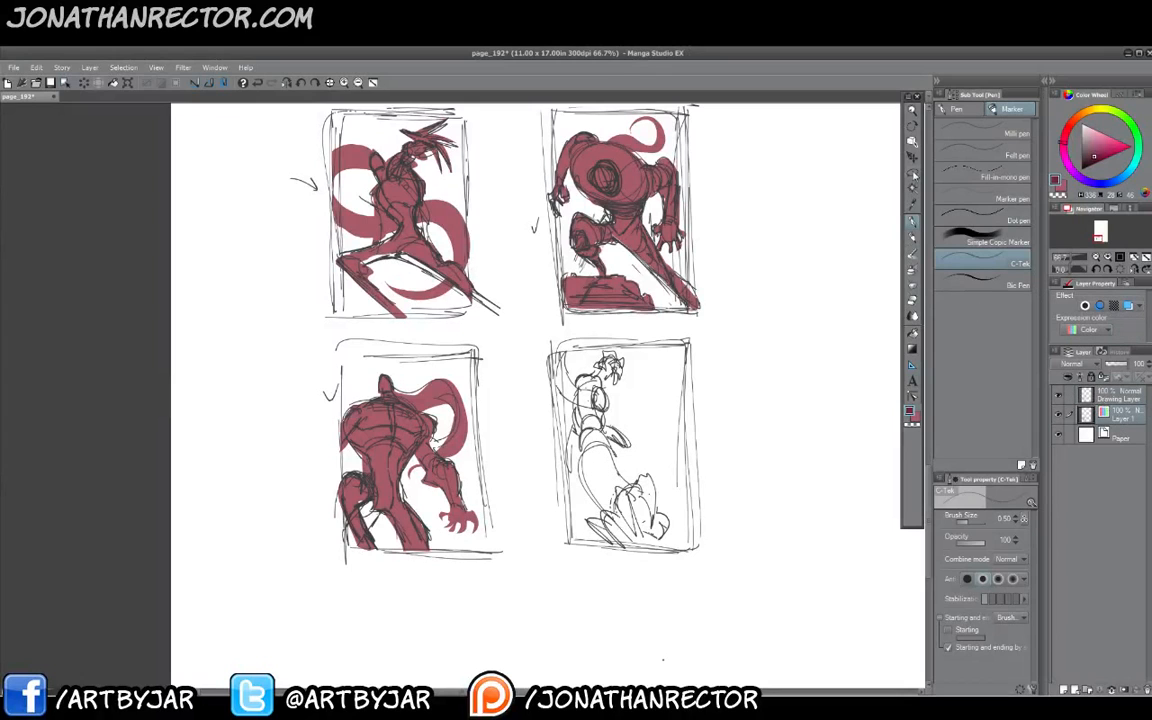
{"action": "left_click", "coordinate": [914, 174]}
{"action": "left_click", "coordinate": [917, 417]}
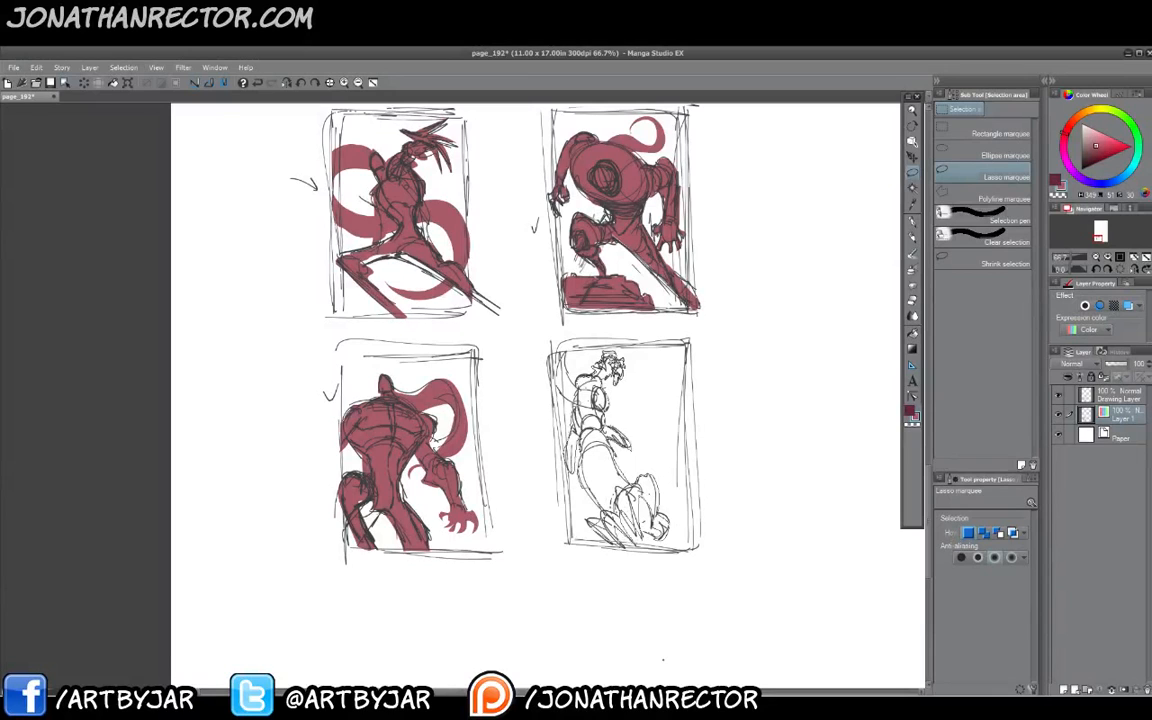
{"action": "left_click_drag", "start_coordinate": [565, 355], "coordinate": [579, 376]}
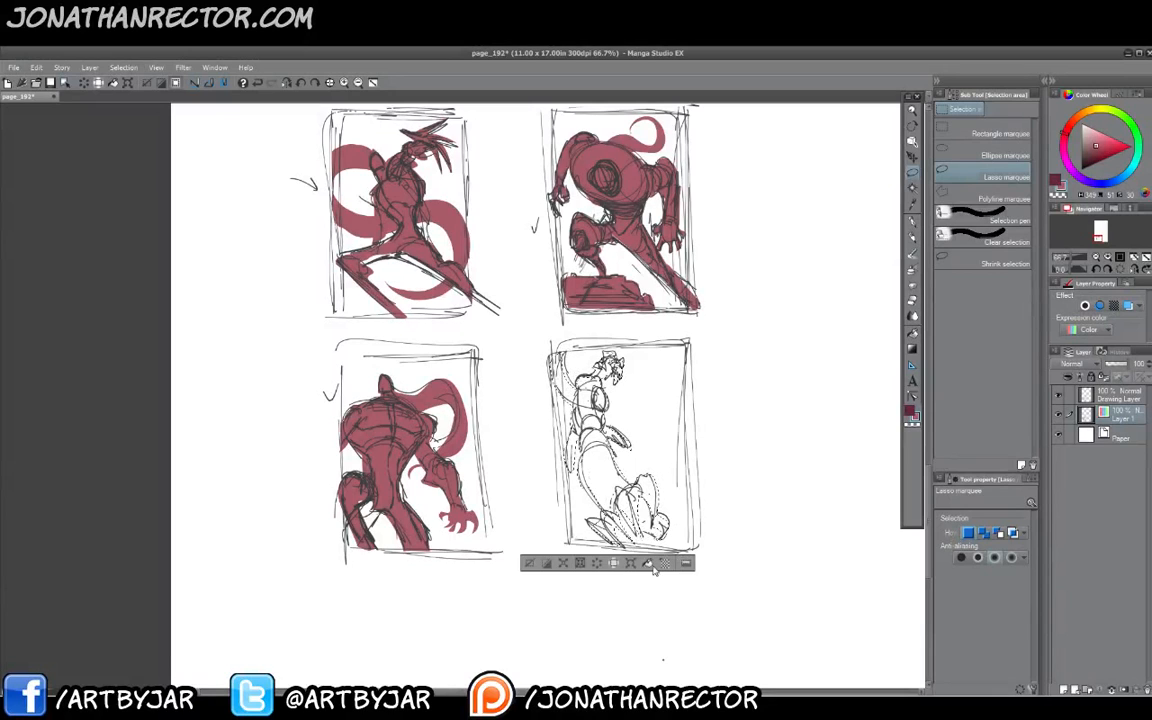
{"action": "left_click", "coordinate": [647, 562]}
{"action": "left_click", "coordinate": [534, 560]}
{"action": "mouse_move", "coordinate": [585, 457]}
{"action": "left_mouse_down"}
{"action": "mouse_move", "coordinate": [580, 470]}
{"action": "mouse_move", "coordinate": [610, 518]}
{"action": "mouse_move", "coordinate": [587, 462]}
{"action": "left_mouse_up"}
{"action": "left_click", "coordinate": [632, 540]}
{"action": "left_click", "coordinate": [511, 542]}
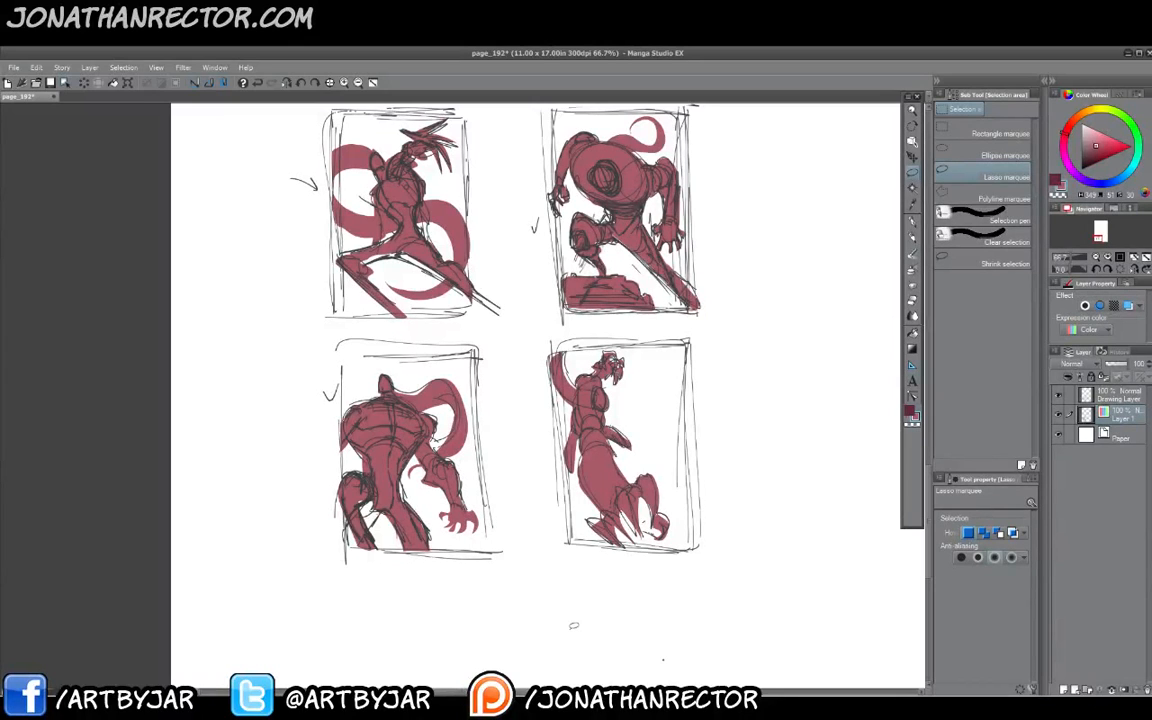
Number the four thumbnails 1 to 4 with circled digits in dark green using the C-Tek marker.
{"action": "left_click_drag", "start_coordinate": [426, 434], "coordinate": [401, 462]}
{"action": "key", "text": "p"}
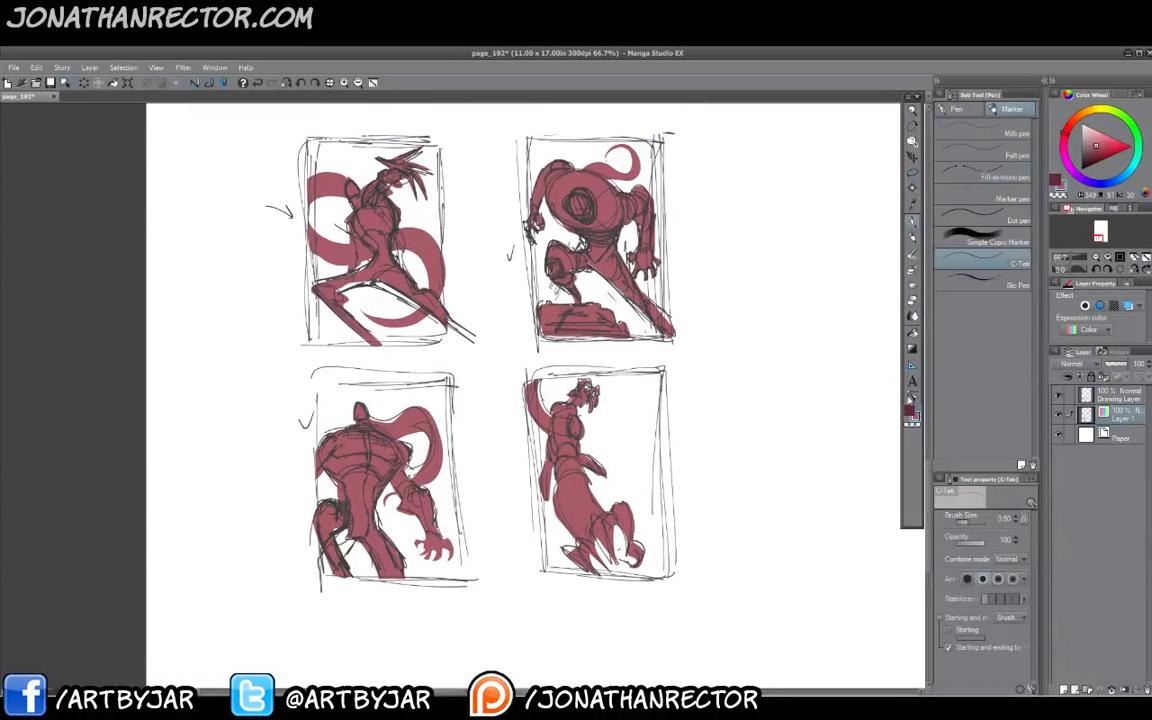
{"action": "left_click", "coordinate": [909, 410]}
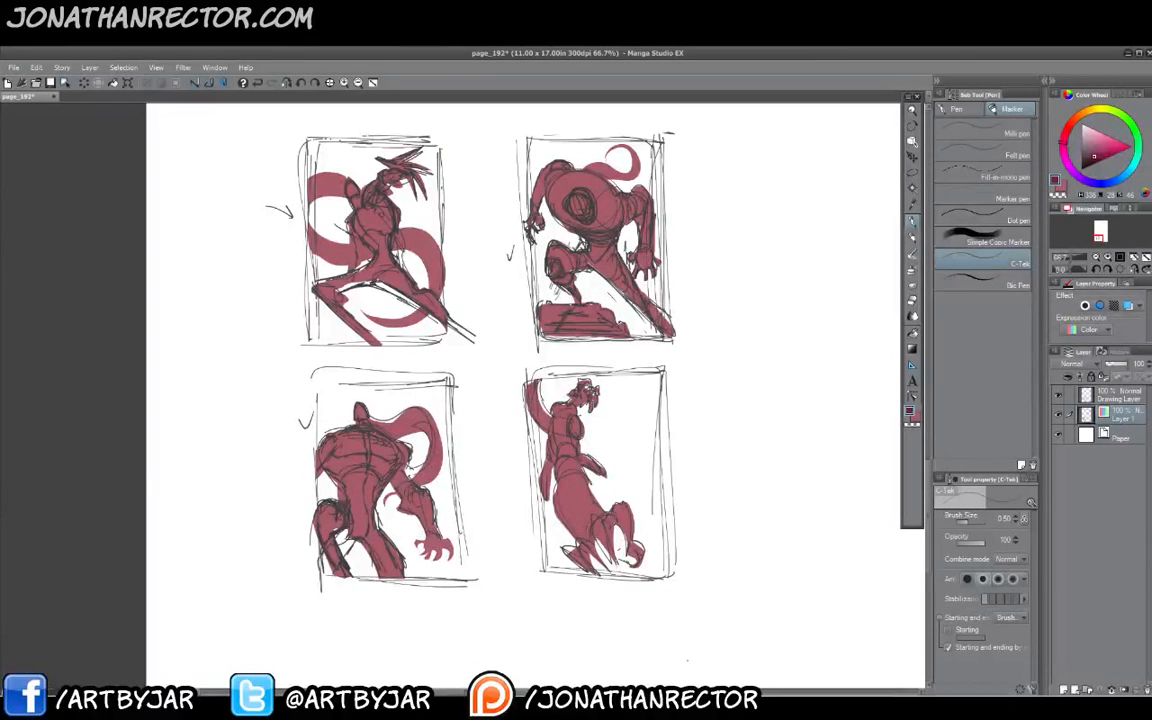
{"action": "left_click", "coordinate": [1108, 177]}
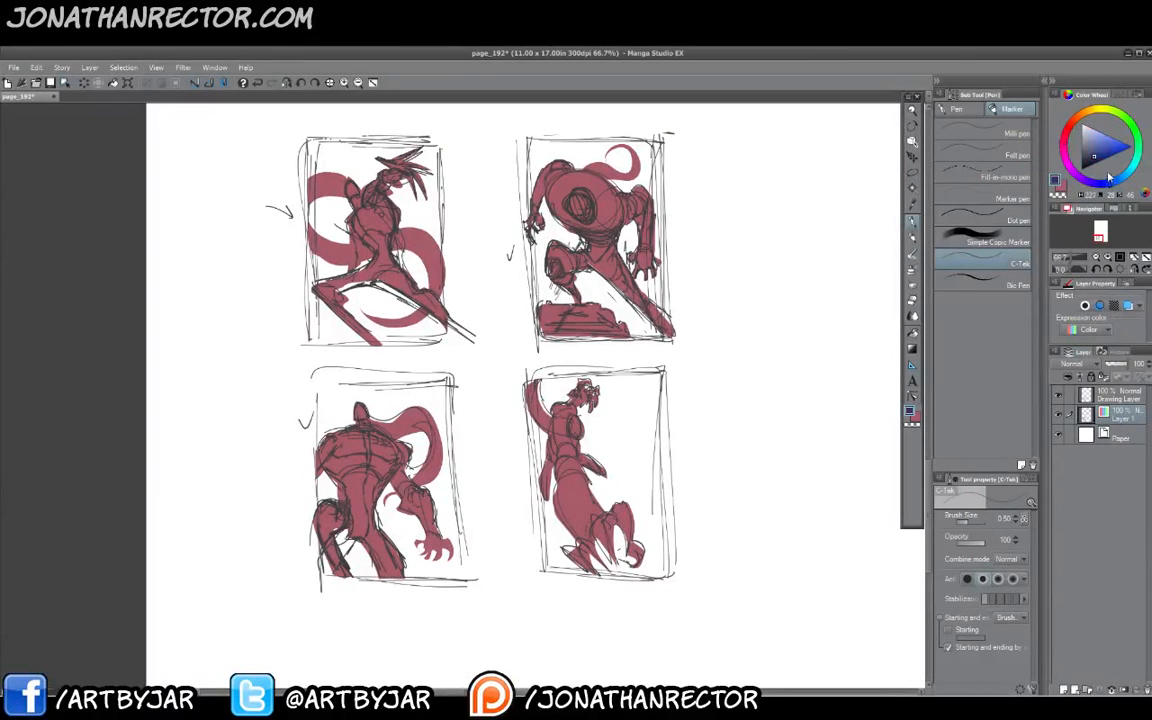
{"action": "left_click", "coordinate": [1134, 131]}
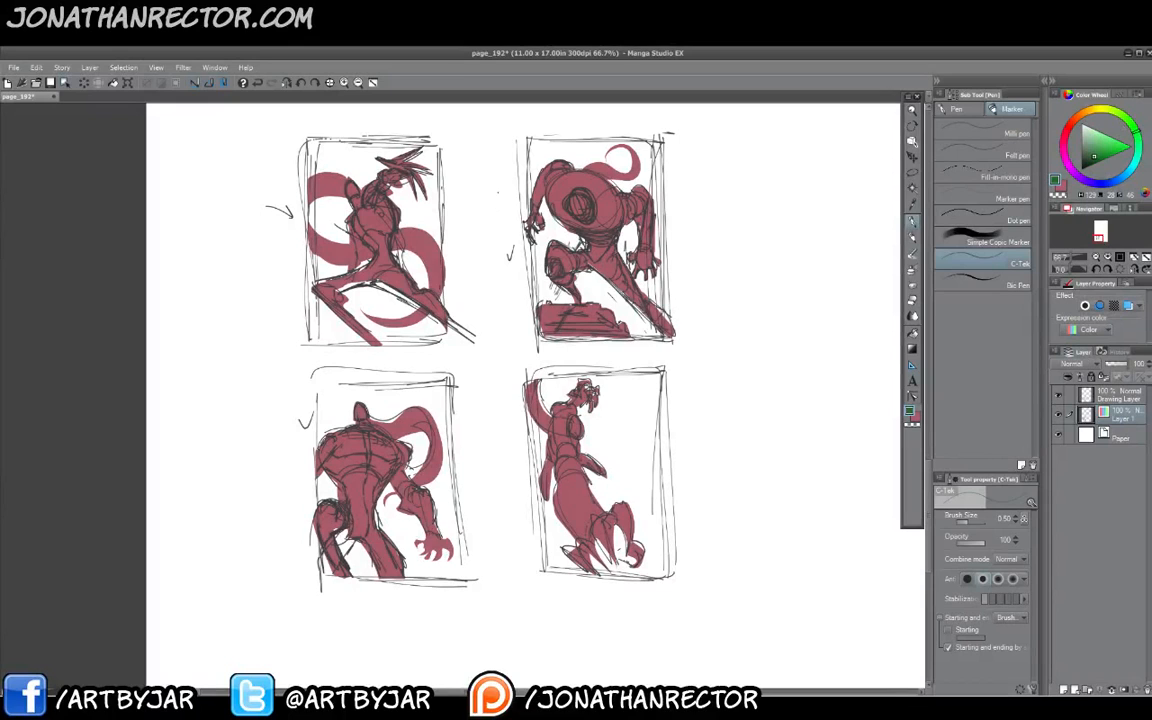
{"action": "left_click_drag", "start_coordinate": [271, 158], "coordinate": [271, 176]}
{"action": "left_click_drag", "start_coordinate": [268, 153], "coordinate": [266, 155]}
{"action": "left_click_drag", "start_coordinate": [485, 162], "coordinate": [501, 176]}
{"action": "left_click_drag", "start_coordinate": [492, 152], "coordinate": [489, 153]}
{"action": "mouse_move", "coordinate": [264, 381]}
{"action": "left_mouse_down"}
{"action": "mouse_move", "coordinate": [266, 398]}
{"action": "mouse_move", "coordinate": [270, 377]}
{"action": "left_mouse_up"}
{"action": "left_click_drag", "start_coordinate": [489, 373], "coordinate": [503, 390]}
{"action": "mouse_move", "coordinate": [498, 373]}
{"action": "left_mouse_down"}
{"action": "mouse_move", "coordinate": [497, 403]}
{"action": "mouse_move", "coordinate": [492, 371]}
{"action": "left_mouse_up"}
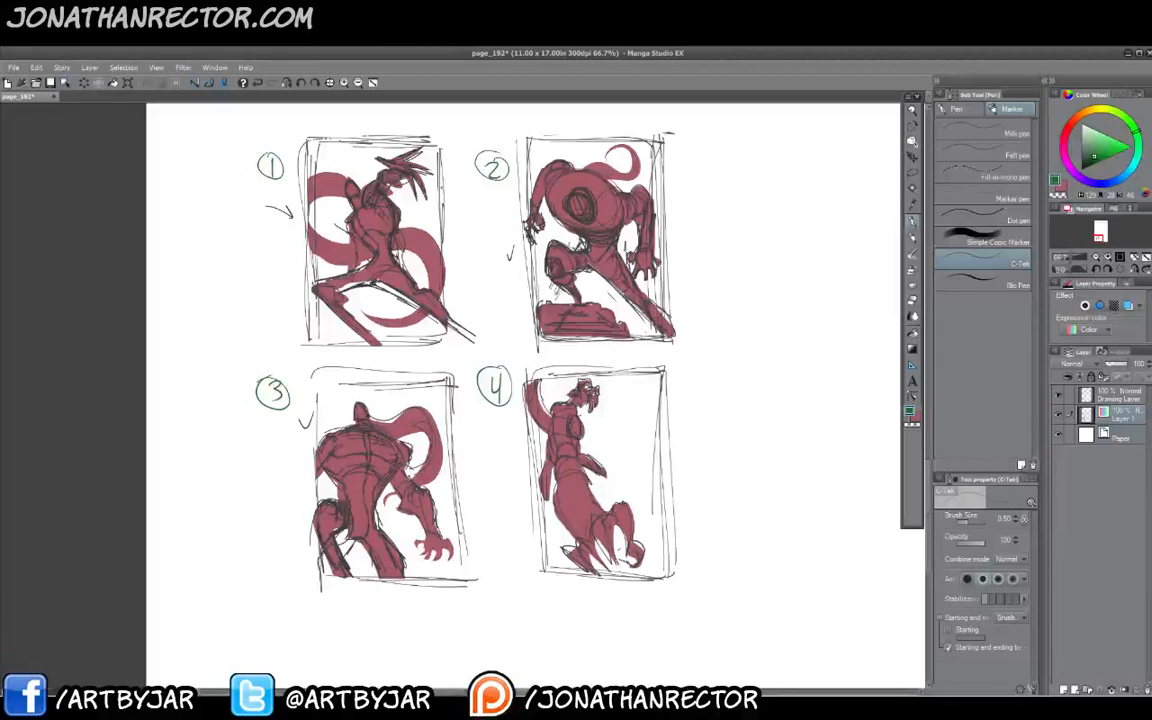
Cross out thumbnails 1 and 3 with loose green scribbles.
{"action": "left_click_drag", "start_coordinate": [301, 224], "coordinate": [414, 381]}
{"action": "left_click_drag", "start_coordinate": [291, 128], "coordinate": [469, 388]}
{"action": "left_click_drag", "start_coordinate": [455, 128], "coordinate": [263, 334]}
{"action": "mouse_move", "coordinate": [384, 115]}
{"action": "left_mouse_down"}
{"action": "mouse_move", "coordinate": [294, 170]}
{"action": "mouse_move", "coordinate": [272, 242]}
{"action": "mouse_move", "coordinate": [433, 376]}
{"action": "left_mouse_up"}
{"action": "mouse_move", "coordinate": [419, 330]}
{"action": "left_mouse_down"}
{"action": "mouse_move", "coordinate": [420, 440]}
{"action": "mouse_move", "coordinate": [320, 595]}
{"action": "left_mouse_up"}
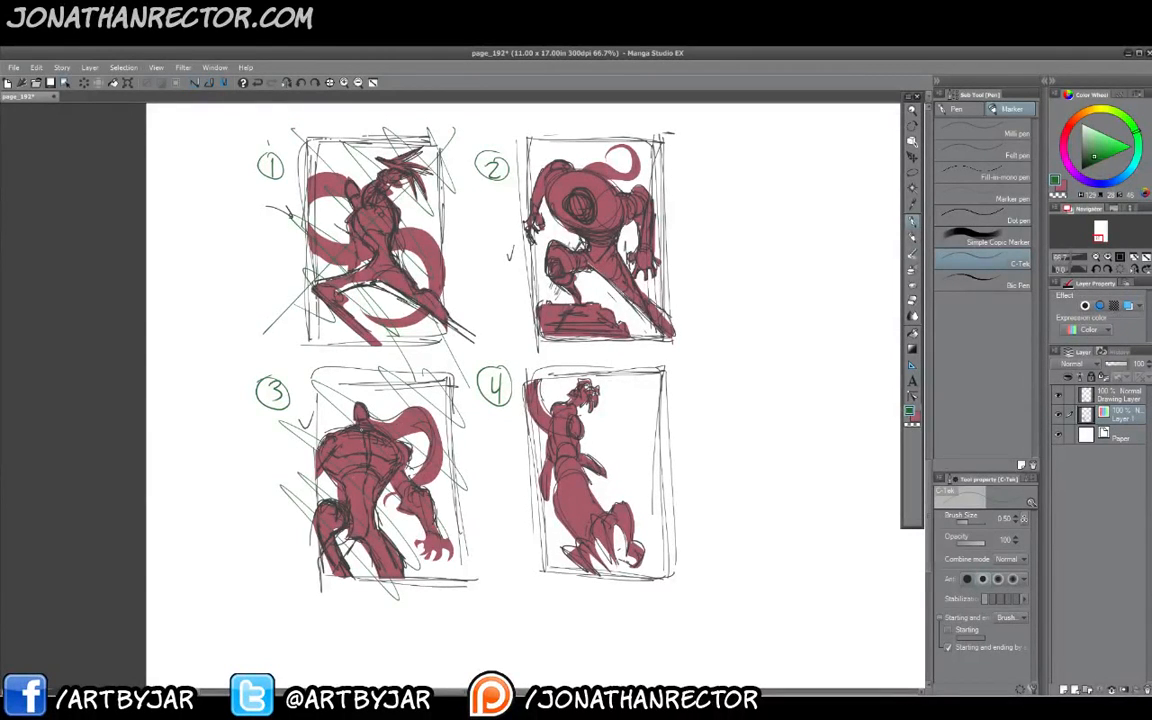
Bracket thumbnails 2 and 4 with long green lines along their sides, top and base.
{"action": "left_click_drag", "start_coordinate": [478, 138], "coordinate": [505, 488]}
{"action": "left_click_drag", "start_coordinate": [501, 322], "coordinate": [513, 582]}
{"action": "left_click_drag", "start_coordinate": [537, 127], "coordinate": [619, 125]}
{"action": "mouse_move", "coordinate": [686, 175]}
{"action": "left_mouse_down"}
{"action": "mouse_move", "coordinate": [707, 534]}
{"action": "mouse_move", "coordinate": [648, 546]}
{"action": "left_mouse_up"}
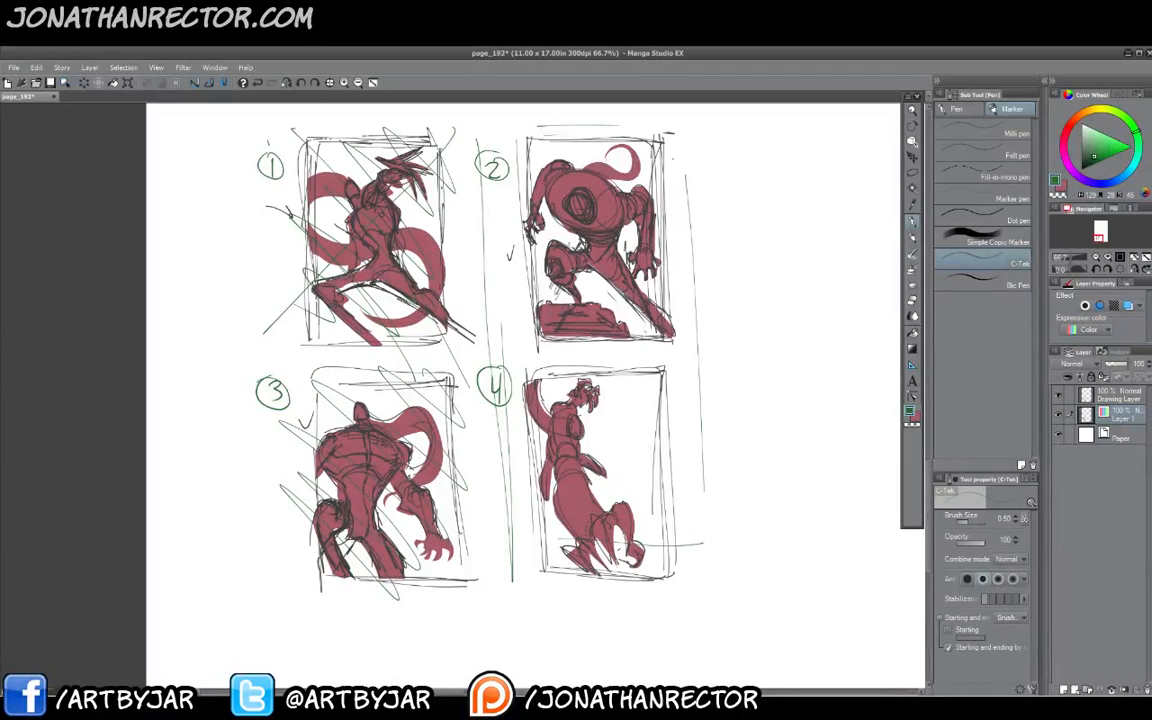
Write the note "not uniqe" with a sad face beside thumbnail 2, and add a note dash beside thumbnail 4.
{"action": "left_click_drag", "start_coordinate": [687, 163], "coordinate": [669, 164]}
{"action": "left_click_drag", "start_coordinate": [675, 393], "coordinate": [698, 392]}
{"action": "mouse_move", "coordinate": [692, 161]}
{"action": "left_mouse_down"}
{"action": "mouse_move", "coordinate": [709, 178]}
{"action": "mouse_move", "coordinate": [741, 165]}
{"action": "left_mouse_up"}
{"action": "left_click_drag", "start_coordinate": [733, 169], "coordinate": [747, 170]}
{"action": "left_click_drag", "start_coordinate": [691, 144], "coordinate": [700, 150]}
{"action": "left_click_drag", "start_coordinate": [704, 143], "coordinate": [712, 150]}
{"action": "left_click_drag", "start_coordinate": [707, 144], "coordinate": [717, 143]}
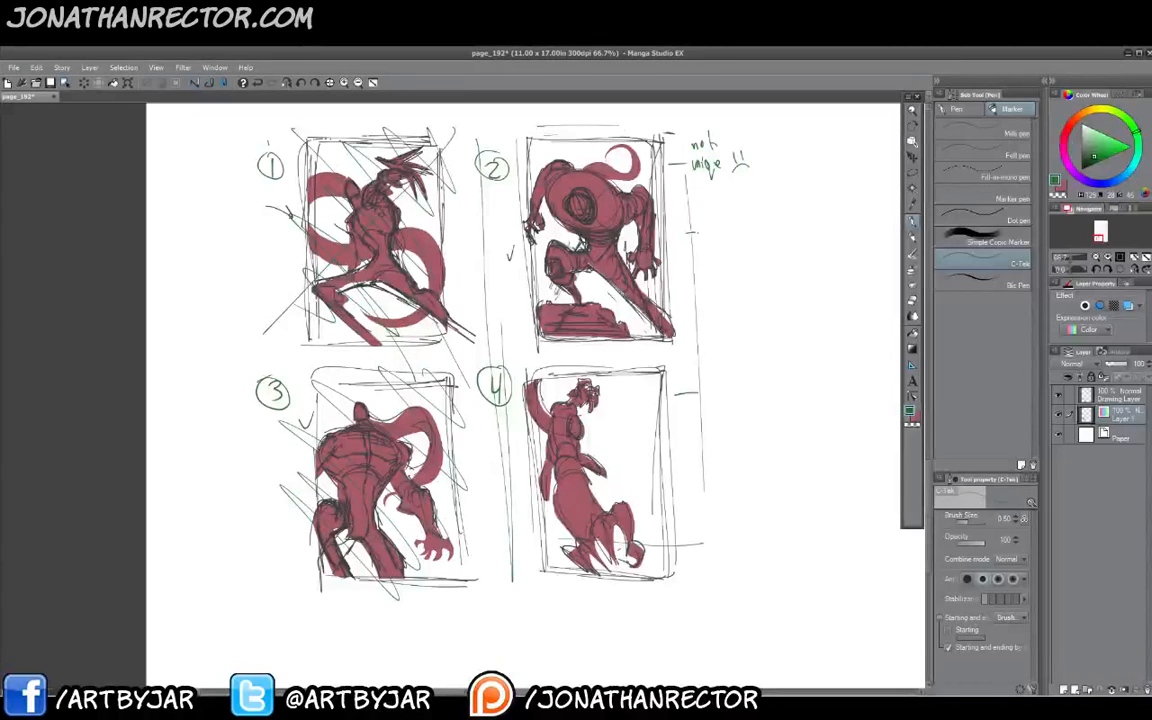
Write the note "spy/ninja shadows" beside thumbnail 2.
{"action": "left_click_drag", "start_coordinate": [705, 222], "coordinate": [706, 242]}
{"action": "left_click_drag", "start_coordinate": [708, 222], "coordinate": [720, 228]}
{"action": "left_click_drag", "start_coordinate": [724, 218], "coordinate": [717, 240]}
{"action": "mouse_move", "coordinate": [737, 214]}
{"action": "left_mouse_down"}
{"action": "mouse_move", "coordinate": [739, 239]}
{"action": "mouse_move", "coordinate": [757, 238]}
{"action": "left_mouse_up"}
{"action": "left_click_drag", "start_coordinate": [760, 230], "coordinate": [776, 240]}
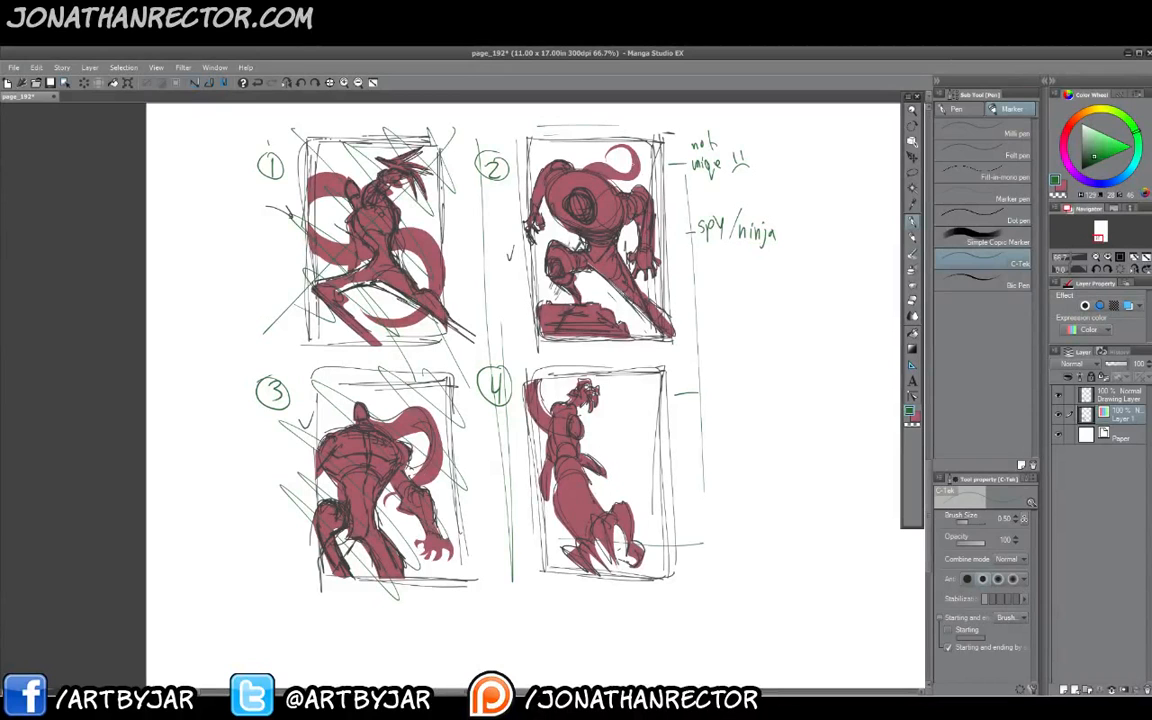
{"action": "mouse_move", "coordinate": [715, 256]}
{"action": "left_mouse_down"}
{"action": "mouse_move", "coordinate": [709, 269]}
{"action": "mouse_move", "coordinate": [728, 268]}
{"action": "left_mouse_up"}
{"action": "left_click_drag", "start_coordinate": [738, 260], "coordinate": [741, 268]}
{"action": "left_click_drag", "start_coordinate": [749, 260], "coordinate": [759, 260]}
{"action": "left_click_drag", "start_coordinate": [763, 258], "coordinate": [776, 254]}
{"action": "left_click_drag", "start_coordinate": [784, 254], "coordinate": [778, 266]}
Add the notes "flat" and a circled "safe!!" under the shadows note beside thumbnail 2.
{"action": "left_click_drag", "start_coordinate": [688, 290], "coordinate": [745, 288]}
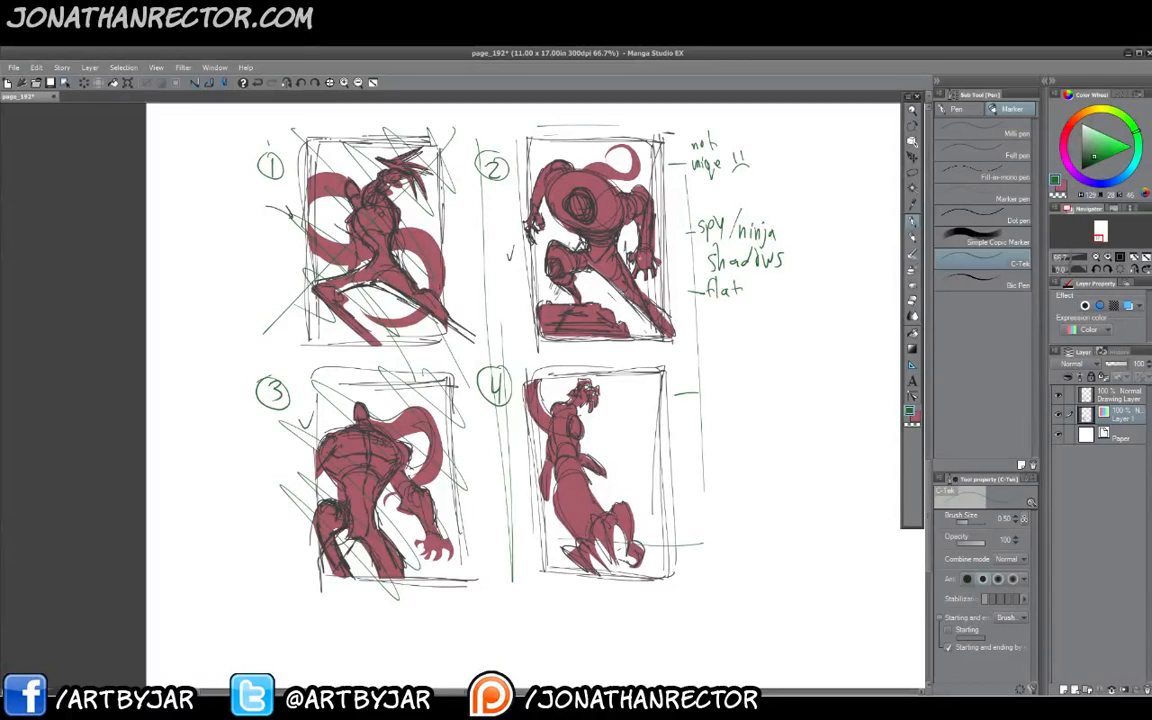
{"action": "mouse_move", "coordinate": [698, 313]}
{"action": "left_mouse_down"}
{"action": "mouse_move", "coordinate": [765, 318]}
{"action": "mouse_move", "coordinate": [701, 322]}
{"action": "mouse_move", "coordinate": [781, 300]}
{"action": "mouse_move", "coordinate": [712, 291]}
{"action": "mouse_move", "coordinate": [703, 325]}
{"action": "left_mouse_up"}
{"action": "left_click", "coordinate": [762, 319]}
{"action": "left_click", "coordinate": [768, 319]}
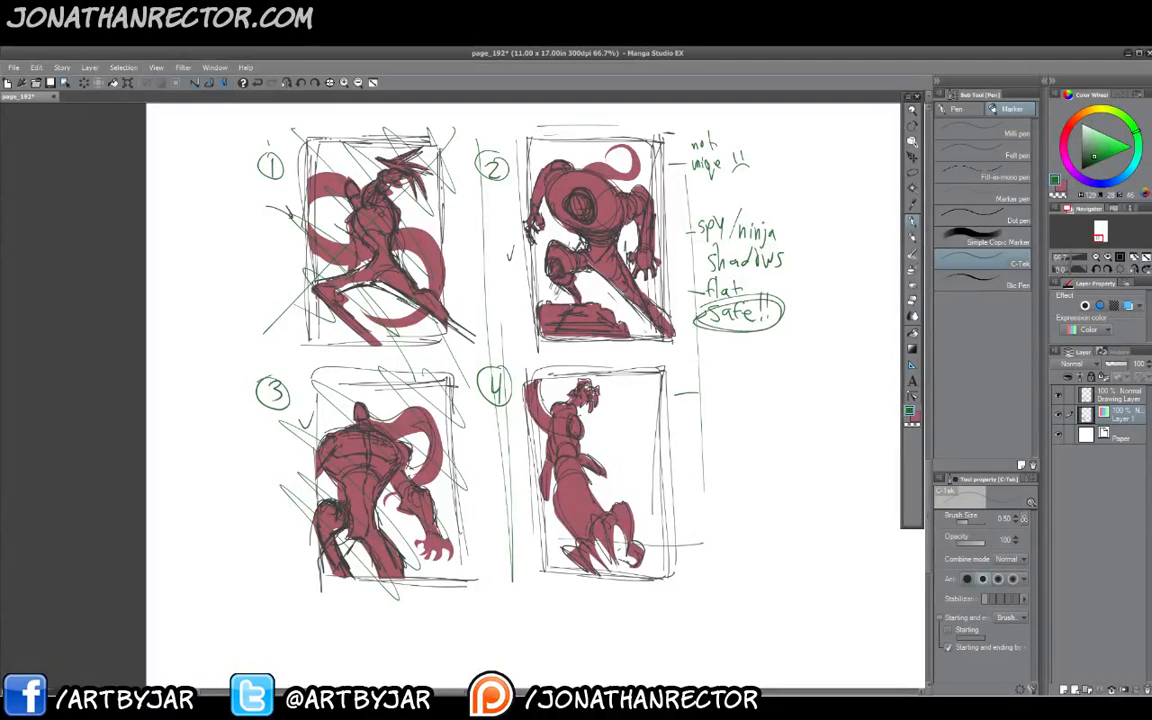
Write the note "too manga?" beside thumbnail 4.
{"action": "left_click_drag", "start_coordinate": [677, 394], "coordinate": [700, 395]}
{"action": "left_click_drag", "start_coordinate": [705, 377], "coordinate": [708, 400]}
{"action": "mouse_move", "coordinate": [703, 390]}
{"action": "left_mouse_down"}
{"action": "mouse_move", "coordinate": [727, 391]}
{"action": "mouse_move", "coordinate": [716, 413]}
{"action": "mouse_move", "coordinate": [764, 421]}
{"action": "mouse_move", "coordinate": [787, 406]}
{"action": "left_mouse_up"}
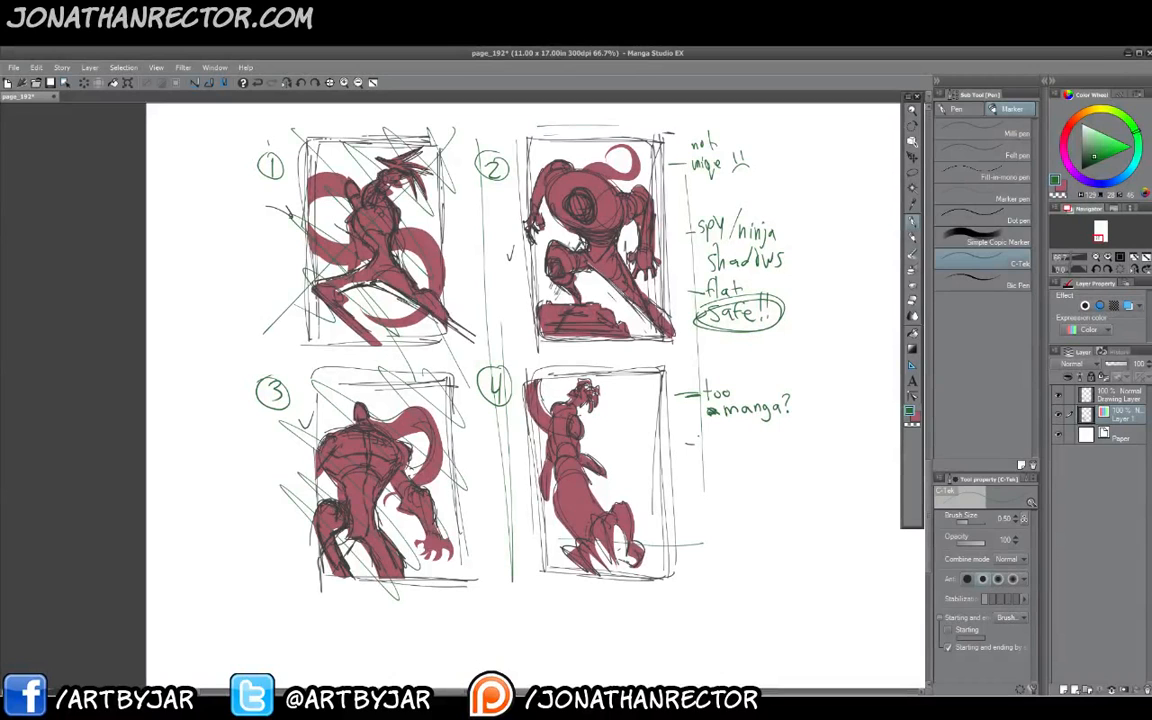
Write the note "not enough body." under the manga note beside thumbnail 4.
{"action": "left_click_drag", "start_coordinate": [698, 436], "coordinate": [706, 446]}
{"action": "left_click_drag", "start_coordinate": [710, 438], "coordinate": [719, 446]}
{"action": "left_click_drag", "start_coordinate": [713, 436], "coordinate": [721, 435]}
{"action": "left_click_drag", "start_coordinate": [730, 442], "coordinate": [739, 446]}
{"action": "mouse_move", "coordinate": [743, 437]}
{"action": "left_mouse_down"}
{"action": "mouse_move", "coordinate": [752, 447]}
{"action": "mouse_move", "coordinate": [759, 438]}
{"action": "left_mouse_up"}
{"action": "mouse_move", "coordinate": [763, 438]}
{"action": "left_mouse_down"}
{"action": "mouse_move", "coordinate": [771, 454]}
{"action": "mouse_move", "coordinate": [788, 447]}
{"action": "left_mouse_up"}
{"action": "left_click_drag", "start_coordinate": [699, 458], "coordinate": [700, 471]}
{"action": "left_click_drag", "start_coordinate": [711, 464], "coordinate": [722, 470]}
{"action": "left_click_drag", "start_coordinate": [725, 462], "coordinate": [730, 477]}
{"action": "left_click", "coordinate": [744, 469]}
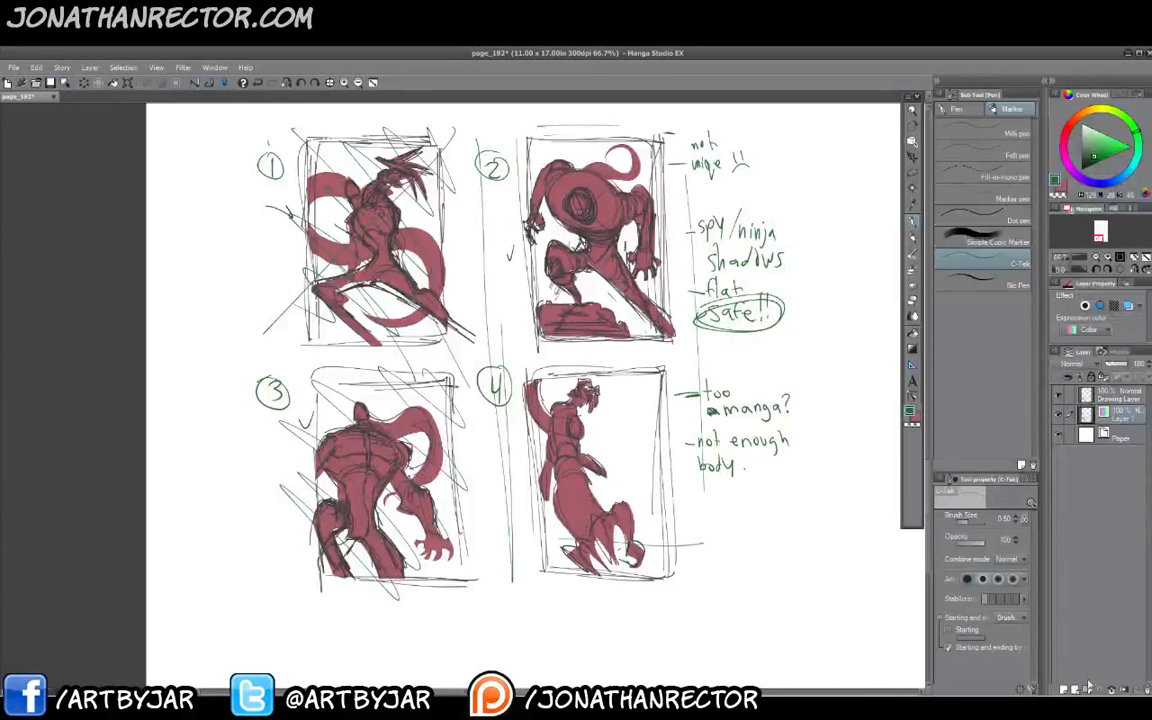
Group the Drawing Layer and Layer 1 in a new layer folder above the Paper layer, and collapse the folder.
{"action": "mouse_move", "coordinate": [1112, 414]}
{"action": "left_mouse_down"}
{"action": "mouse_move", "coordinate": [1095, 385]}
{"action": "mouse_move", "coordinate": [1099, 397]}
{"action": "left_mouse_up"}
{"action": "left_click", "coordinate": [1117, 434]}
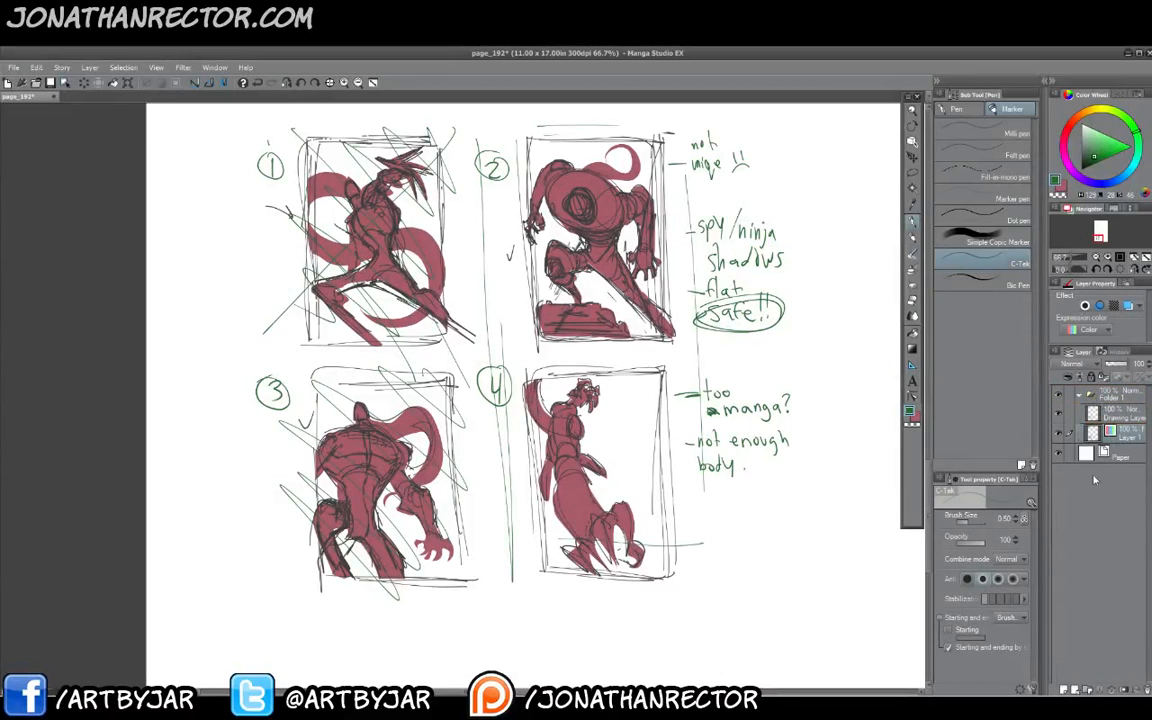
{"action": "left_click", "coordinate": [1115, 396]}
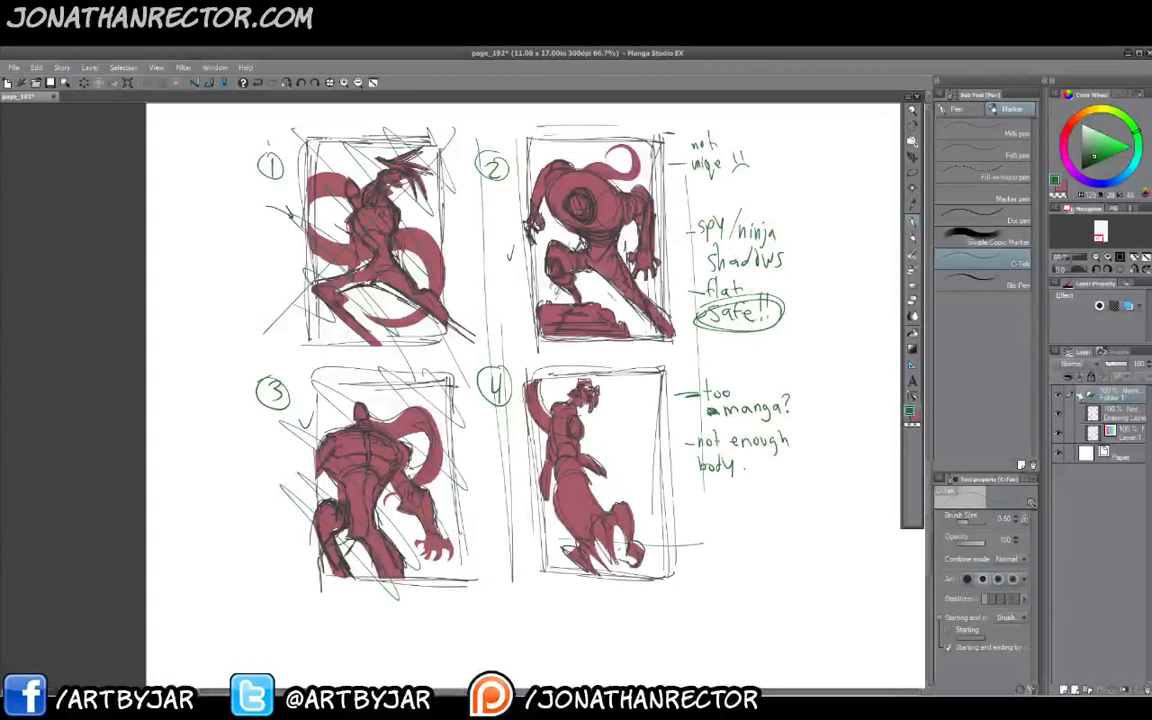
{"action": "left_click", "coordinate": [1080, 396]}
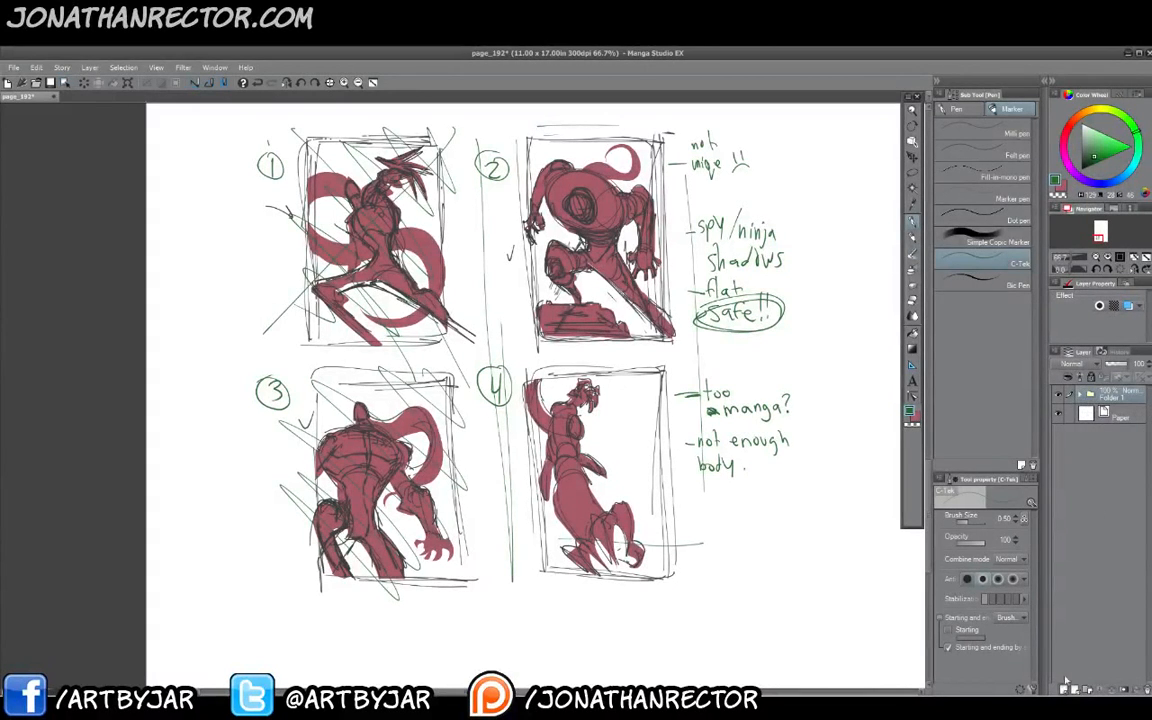
Add a new raster layer above the folder and set its expression color to Color.
{"action": "left_click", "coordinate": [1065, 689]}
{"action": "left_click", "coordinate": [1085, 329]}
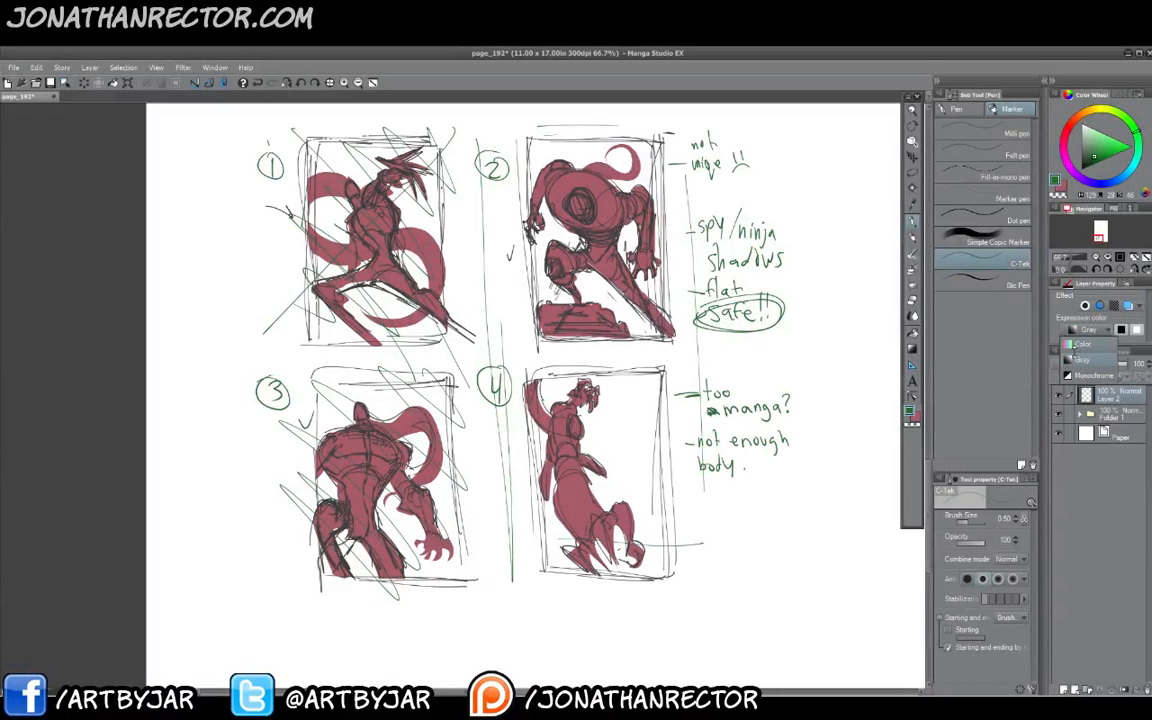
{"action": "left_click", "coordinate": [970, 316]}
Apply the blue layer color effect to Folder 1 and lower the folder's opacity to 39%.
{"action": "left_click", "coordinate": [1125, 309]}
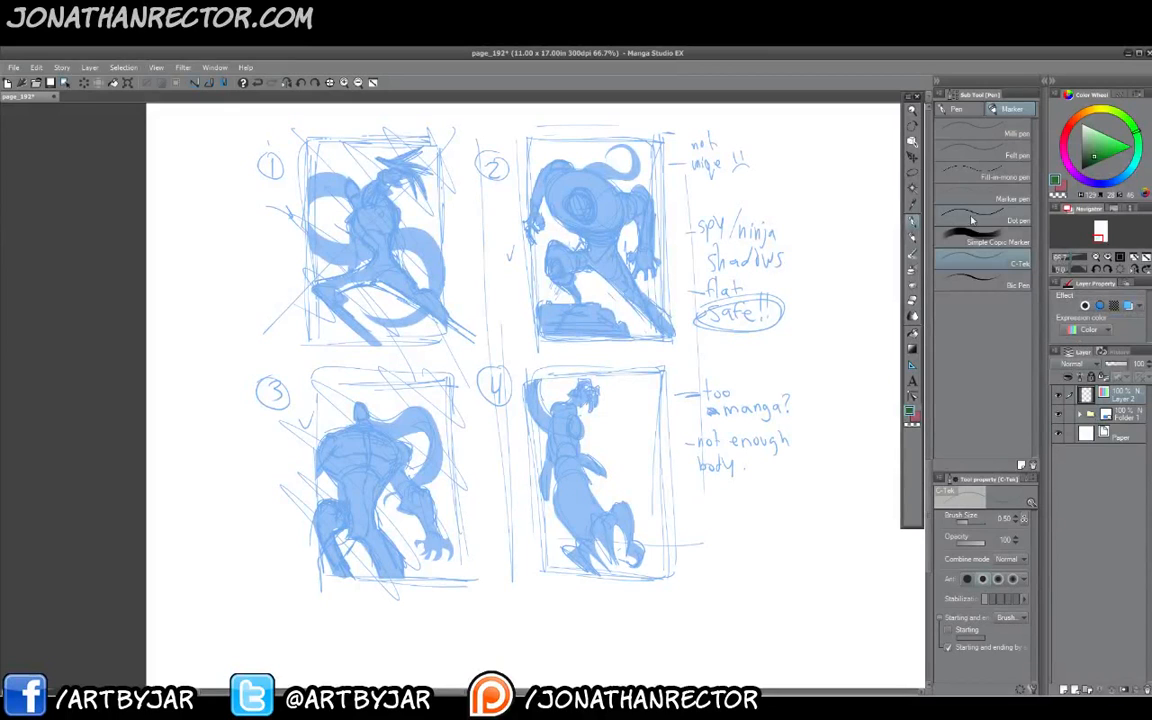
{"action": "left_click", "coordinate": [1119, 415]}
{"action": "left_click", "coordinate": [1112, 364]}
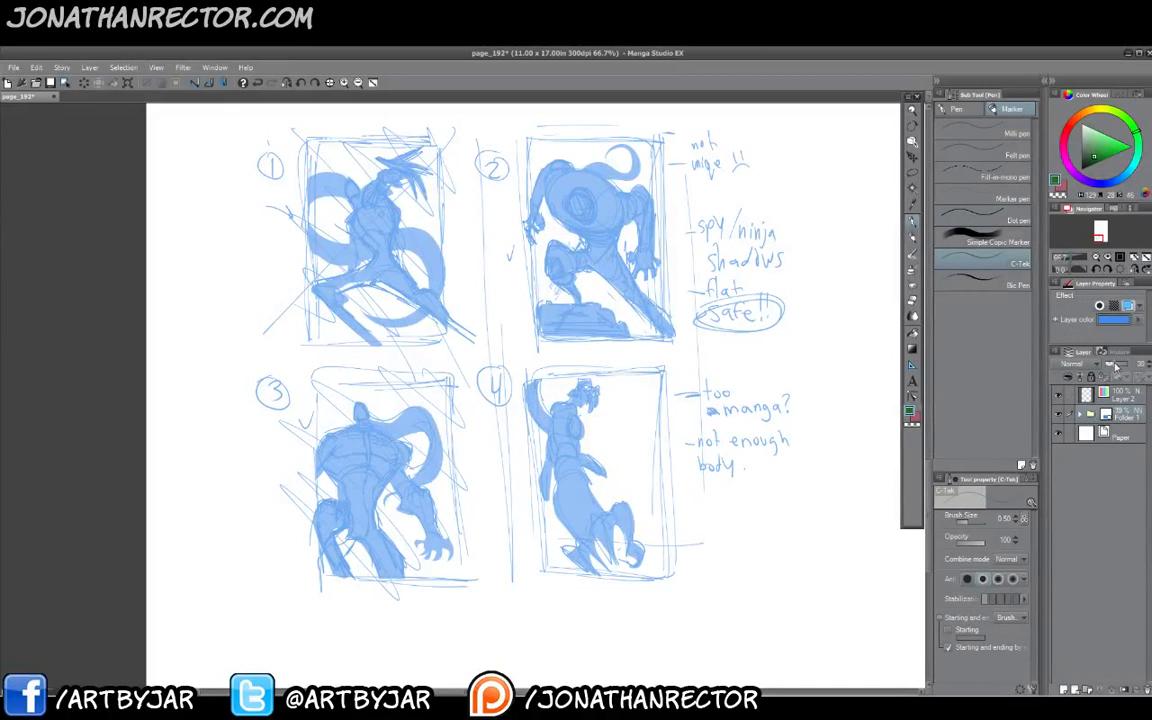
Draw a wide black rectangular frame on Layer 2 in the blank area beside the faded thumbnails.
{"action": "left_click", "coordinate": [1122, 398]}
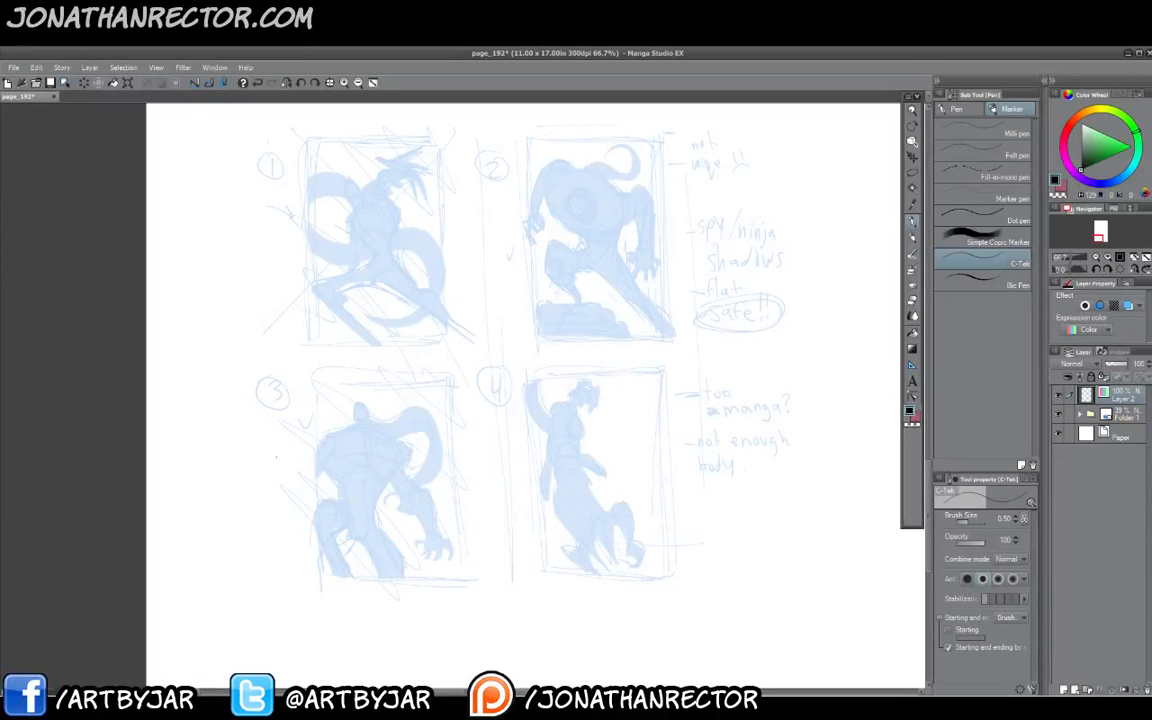
{"action": "left_click_drag", "start_coordinate": [476, 516], "coordinate": [364, 510]}
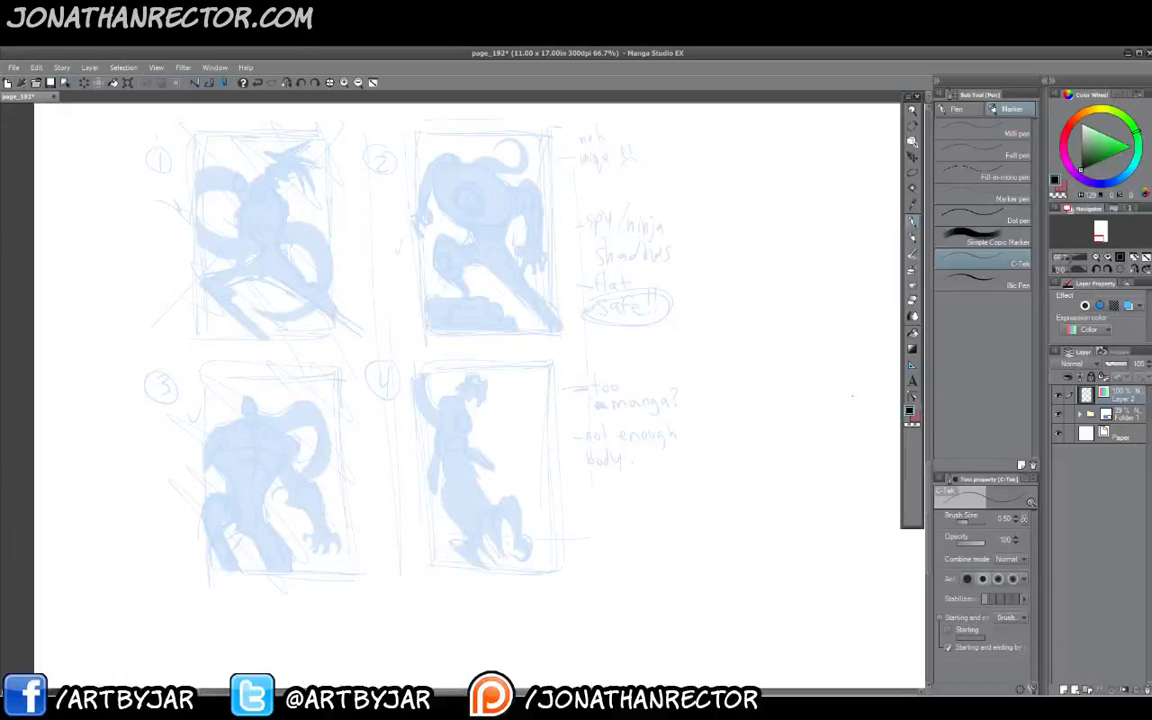
{"action": "left_click_drag", "start_coordinate": [852, 393], "coordinate": [849, 522]}
{"action": "mouse_move", "coordinate": [851, 535]}
{"action": "left_mouse_down"}
{"action": "mouse_move", "coordinate": [819, 537]}
{"action": "mouse_move", "coordinate": [674, 533]}
{"action": "left_mouse_up"}
{"action": "mouse_move", "coordinate": [853, 391]}
{"action": "left_mouse_down"}
{"action": "mouse_move", "coordinate": [697, 397]}
{"action": "mouse_move", "coordinate": [686, 530]}
{"action": "left_mouse_up"}
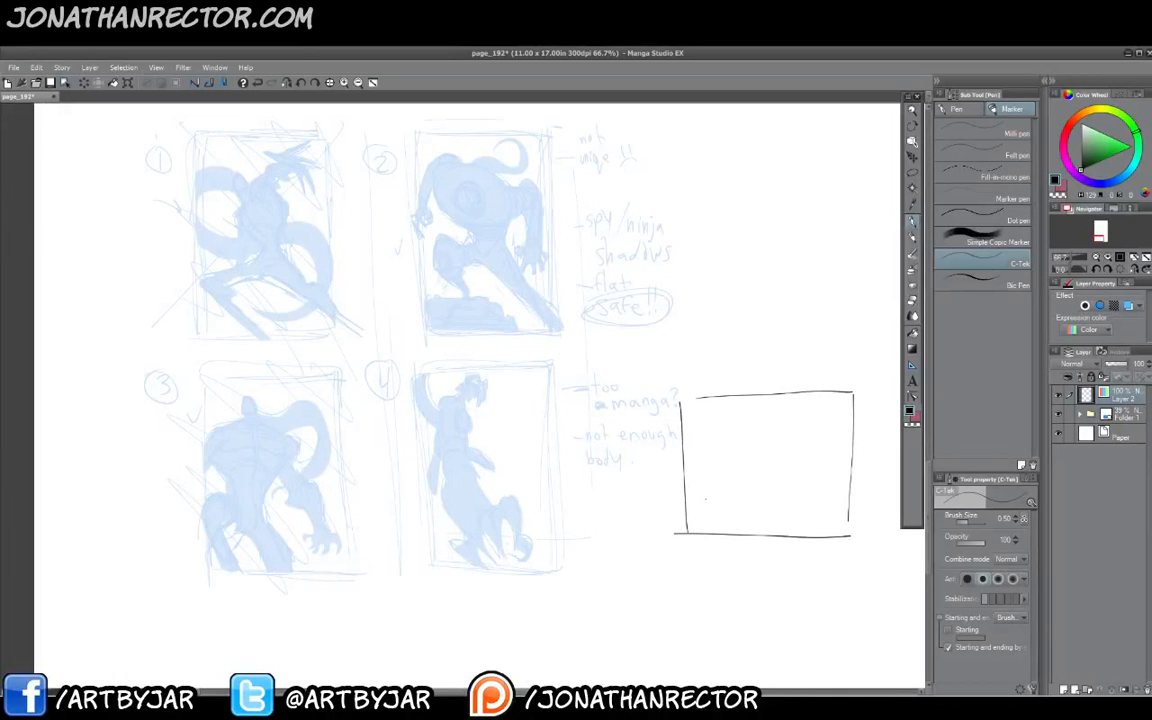
Split the wide frame with a dashed vertical centre line, and hatch a small X-marked box in its lower-left corner.
{"action": "left_click_drag", "start_coordinate": [771, 396], "coordinate": [771, 407]}
{"action": "left_click_drag", "start_coordinate": [771, 411], "coordinate": [771, 422]}
{"action": "left_click_drag", "start_coordinate": [771, 427], "coordinate": [772, 457]}
{"action": "left_click_drag", "start_coordinate": [773, 471], "coordinate": [773, 496]}
{"action": "left_click_drag", "start_coordinate": [773, 500], "coordinate": [774, 511]}
{"action": "left_click_drag", "start_coordinate": [774, 517], "coordinate": [773, 529]}
{"action": "mouse_move", "coordinate": [719, 440]}
{"action": "left_mouse_down"}
{"action": "mouse_move", "coordinate": [722, 527]}
{"action": "mouse_move", "coordinate": [686, 439]}
{"action": "mouse_move", "coordinate": [697, 488]}
{"action": "left_mouse_up"}
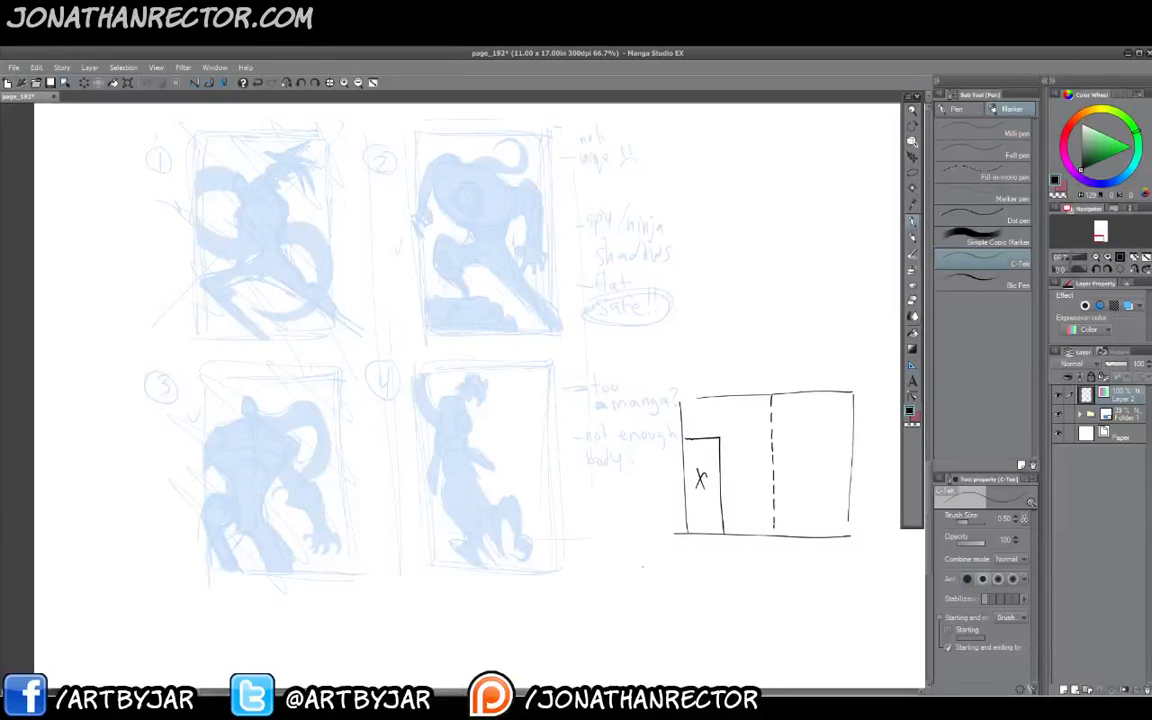
{"action": "mouse_move", "coordinate": [714, 443]}
{"action": "left_mouse_down"}
{"action": "mouse_move", "coordinate": [691, 466]}
{"action": "mouse_move", "coordinate": [704, 532]}
{"action": "left_mouse_up"}
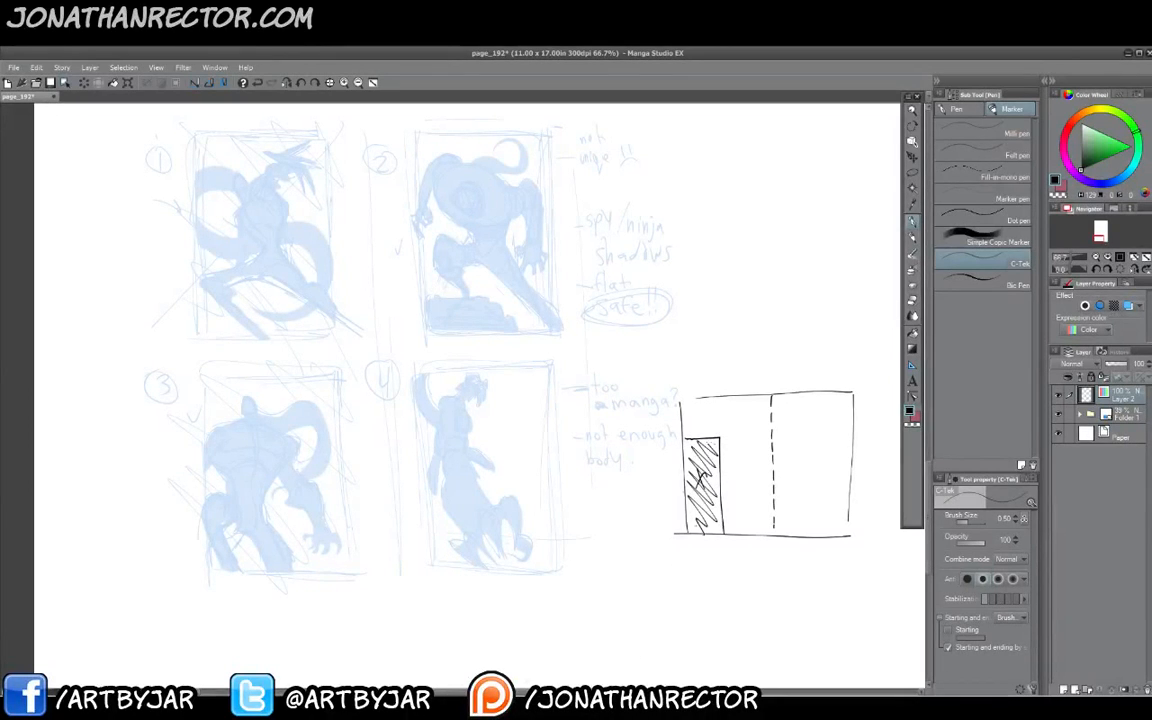
Add short text lines in the wide frame's left half and a tall zigzag-filled box in its lower-right corner.
{"action": "left_click_drag", "start_coordinate": [702, 410], "coordinate": [741, 410]}
{"action": "mouse_move", "coordinate": [709, 422]}
{"action": "left_mouse_down"}
{"action": "mouse_move", "coordinate": [746, 424]}
{"action": "mouse_move", "coordinate": [750, 444]}
{"action": "left_mouse_up"}
{"action": "left_click_drag", "start_coordinate": [742, 460], "coordinate": [752, 467]}
{"action": "mouse_move", "coordinate": [853, 430]}
{"action": "left_mouse_down"}
{"action": "mouse_move", "coordinate": [799, 456]}
{"action": "mouse_move", "coordinate": [805, 536]}
{"action": "left_mouse_up"}
{"action": "left_click_drag", "start_coordinate": [802, 450], "coordinate": [848, 436]}
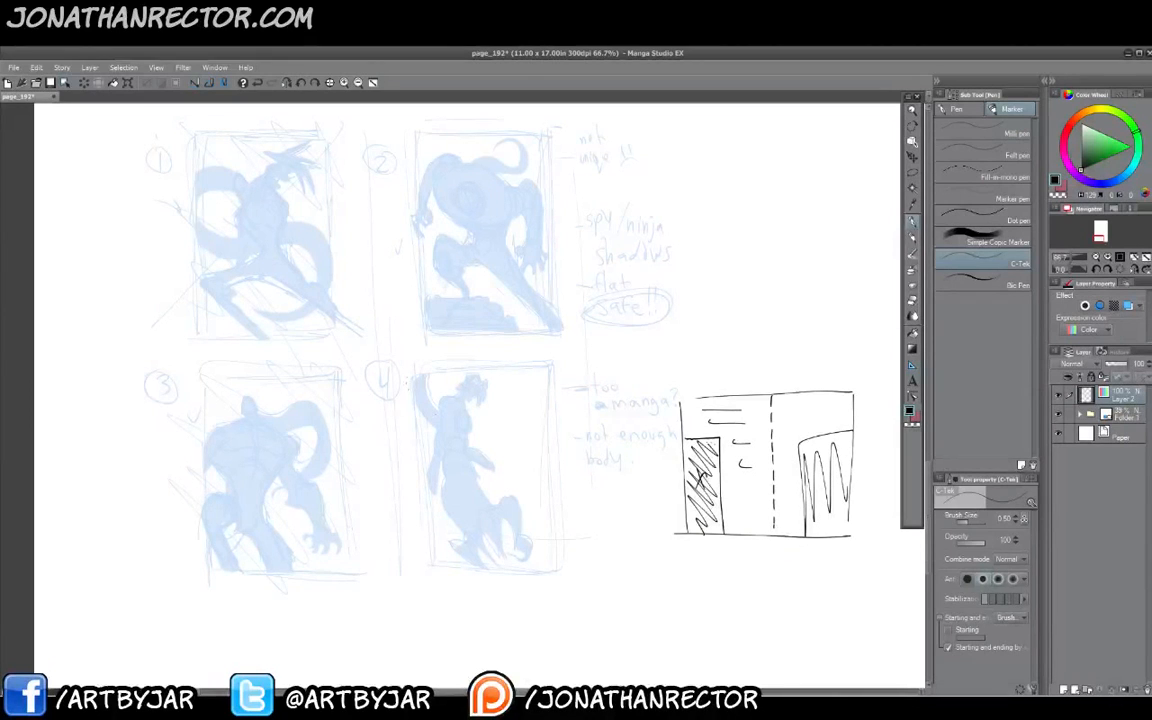
Mark the upper-left corner and left edge of thumbnail 4, and add a heavy diagonal through the hatched box.
{"action": "mouse_move", "coordinate": [413, 377]}
{"action": "left_mouse_down"}
{"action": "mouse_move", "coordinate": [432, 374]}
{"action": "mouse_move", "coordinate": [417, 450]}
{"action": "mouse_move", "coordinate": [419, 429]}
{"action": "left_mouse_up"}
{"action": "left_click_drag", "start_coordinate": [450, 519], "coordinate": [455, 533]}
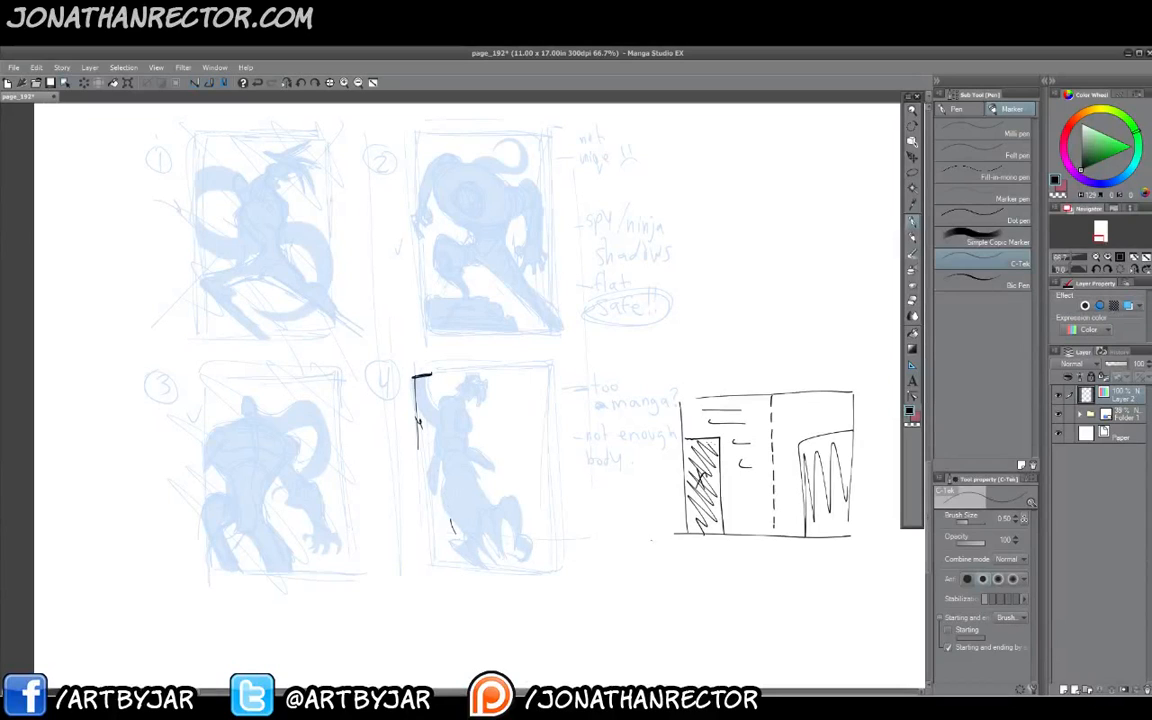
{"action": "left_click_drag", "start_coordinate": [717, 462], "coordinate": [704, 521]}
{"action": "left_click_drag", "start_coordinate": [688, 445], "coordinate": [738, 548]}
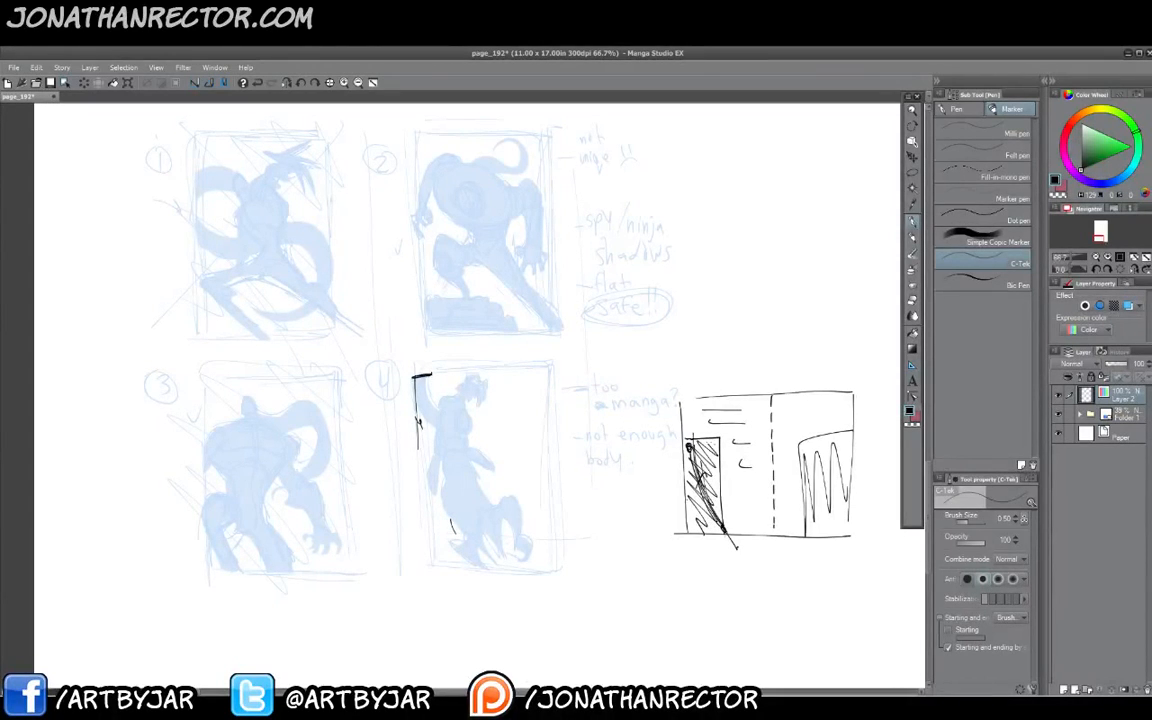
Try diagonal guide strokes along the extended leg in thumbnail 2, and undo them.
{"action": "mouse_move", "coordinate": [483, 263]}
{"action": "left_mouse_down"}
{"action": "mouse_move", "coordinate": [567, 350]}
{"action": "mouse_move", "coordinate": [554, 335]}
{"action": "left_mouse_up"}
{"action": "left_click_drag", "start_coordinate": [511, 247], "coordinate": [560, 345]}
{"action": "left_click_drag", "start_coordinate": [518, 294], "coordinate": [558, 340]}
{"action": "left_click_drag", "start_coordinate": [468, 256], "coordinate": [575, 363]}
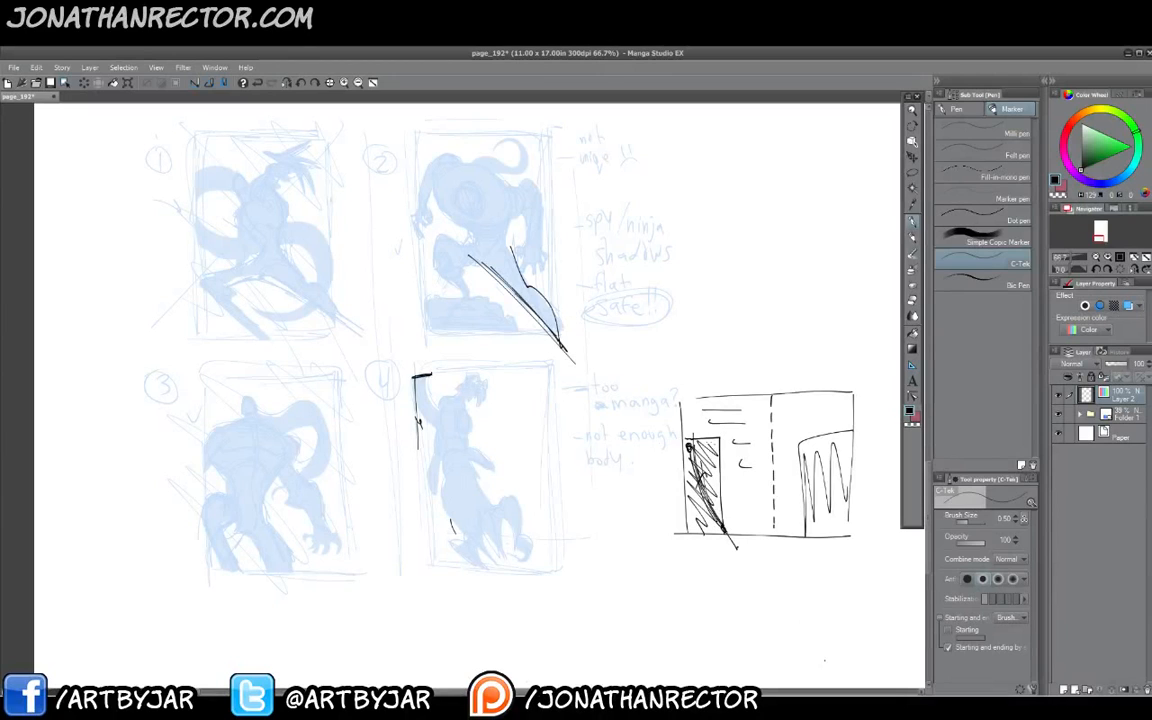
{"action": "key", "text": "ctrl+z"}
{"action": "key", "text": "ctrl+z"}
{"action": "key", "text": "ctrl+z"}
{"action": "key", "text": "ctrl+z"}
{"action": "key", "text": "ctrl+z"}
{"action": "key", "text": "ctrl+z"}
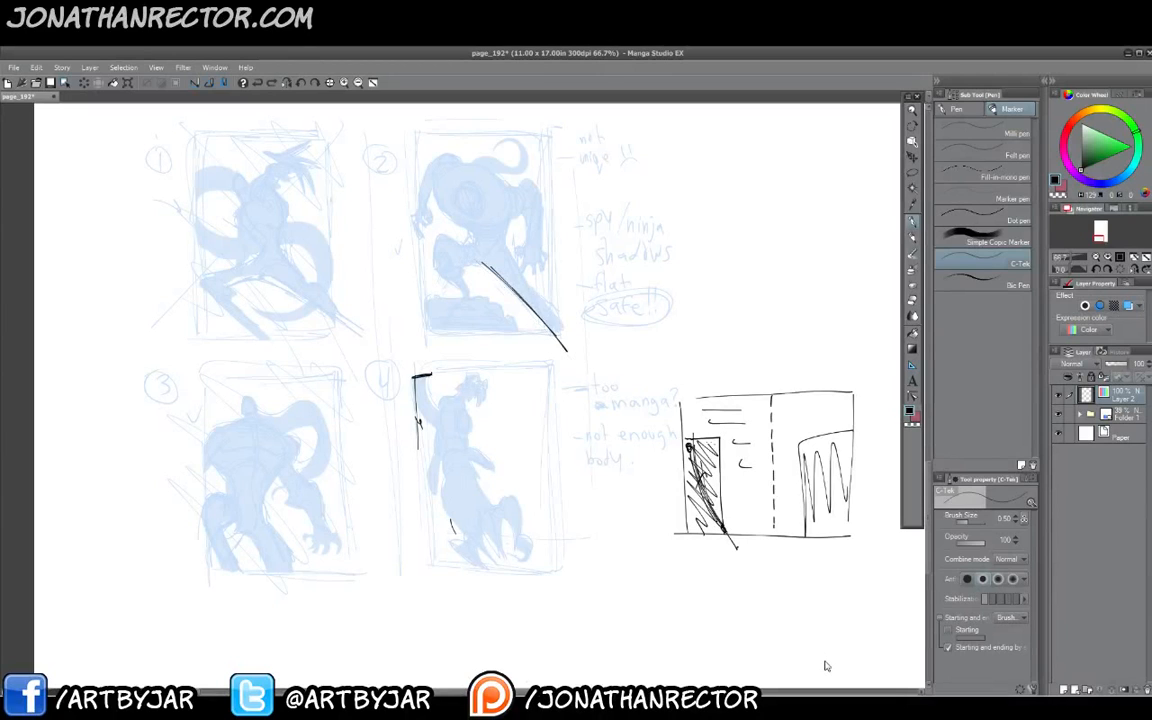
{"action": "key", "text": "ctrl+z"}
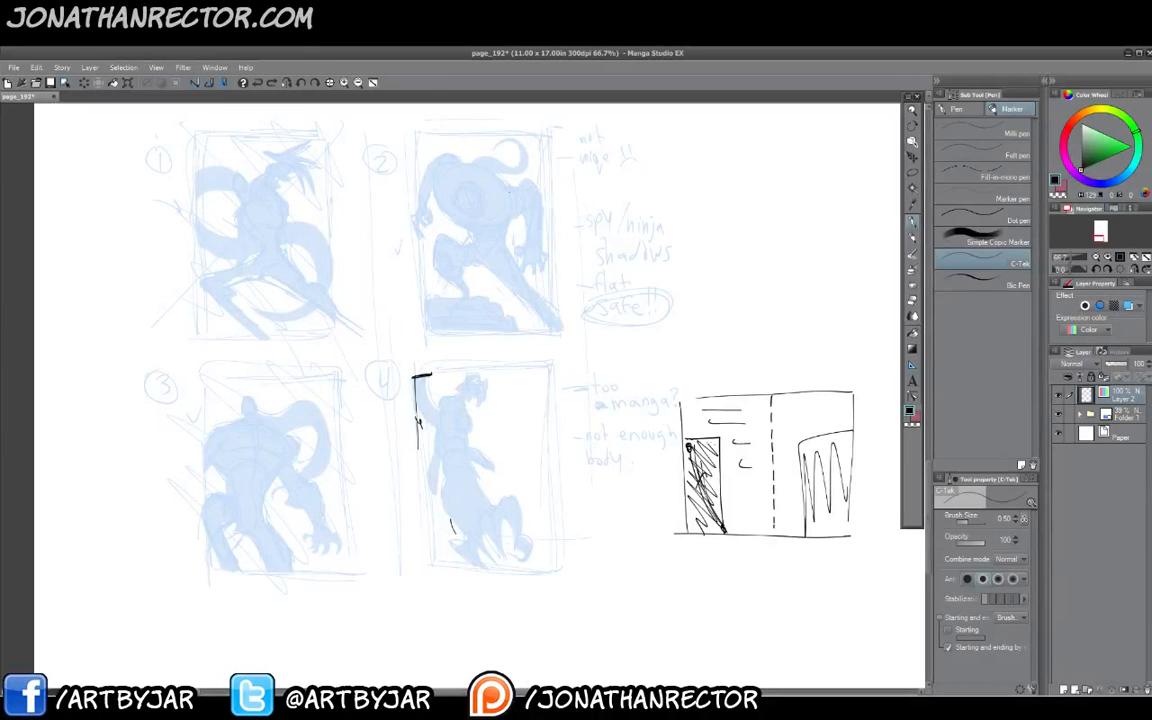
Sketch a round head circle and a foreground arm ending in a clawed hand over the figure in thumbnail 2.
{"action": "mouse_move", "coordinate": [433, 180]}
{"action": "left_mouse_down"}
{"action": "mouse_move", "coordinate": [455, 162]}
{"action": "mouse_move", "coordinate": [462, 211]}
{"action": "left_mouse_up"}
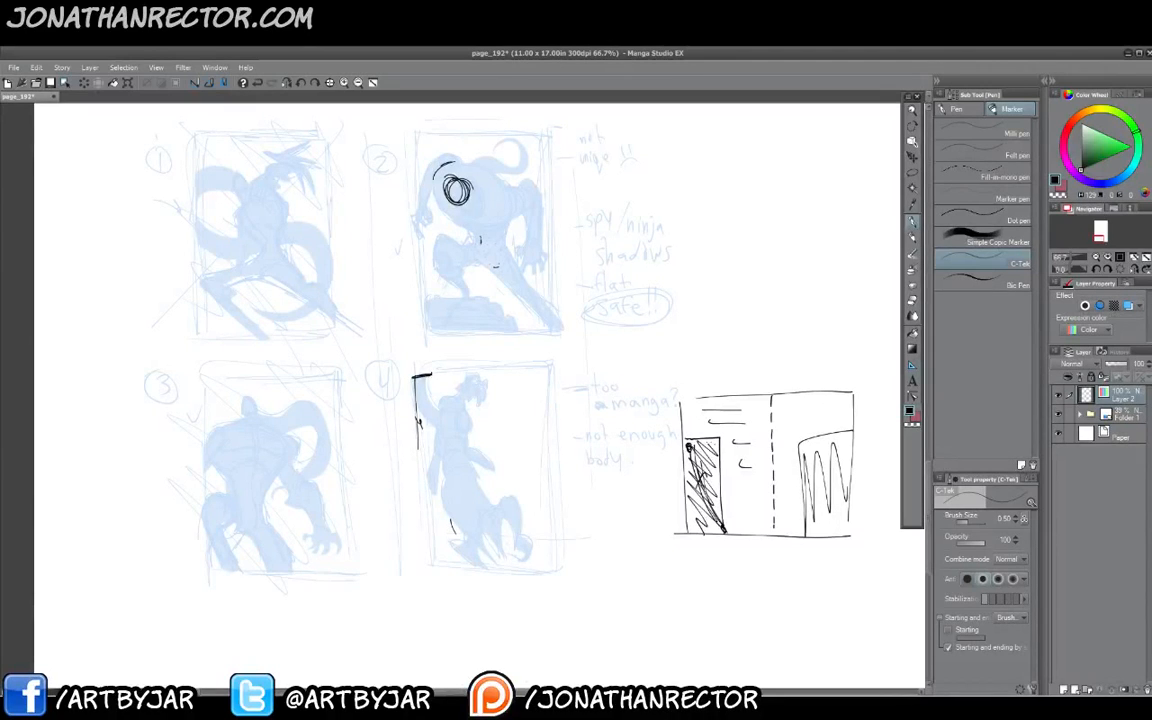
{"action": "left_click_drag", "start_coordinate": [488, 253], "coordinate": [499, 266]}
{"action": "mouse_move", "coordinate": [485, 262]}
{"action": "left_mouse_down"}
{"action": "mouse_move", "coordinate": [497, 274]}
{"action": "mouse_move", "coordinate": [462, 313]}
{"action": "mouse_move", "coordinate": [474, 307]}
{"action": "left_mouse_up"}
{"action": "mouse_move", "coordinate": [476, 290]}
{"action": "left_mouse_down"}
{"action": "mouse_move", "coordinate": [492, 292]}
{"action": "mouse_move", "coordinate": [494, 316]}
{"action": "left_mouse_up"}
{"action": "mouse_move", "coordinate": [441, 261]}
{"action": "left_mouse_down"}
{"action": "mouse_move", "coordinate": [466, 290]}
{"action": "mouse_move", "coordinate": [428, 245]}
{"action": "mouse_move", "coordinate": [490, 282]}
{"action": "left_mouse_up"}
{"action": "mouse_move", "coordinate": [508, 228]}
{"action": "left_mouse_down"}
{"action": "mouse_move", "coordinate": [512, 266]}
{"action": "mouse_move", "coordinate": [500, 207]}
{"action": "mouse_move", "coordinate": [508, 228]}
{"action": "left_mouse_up"}
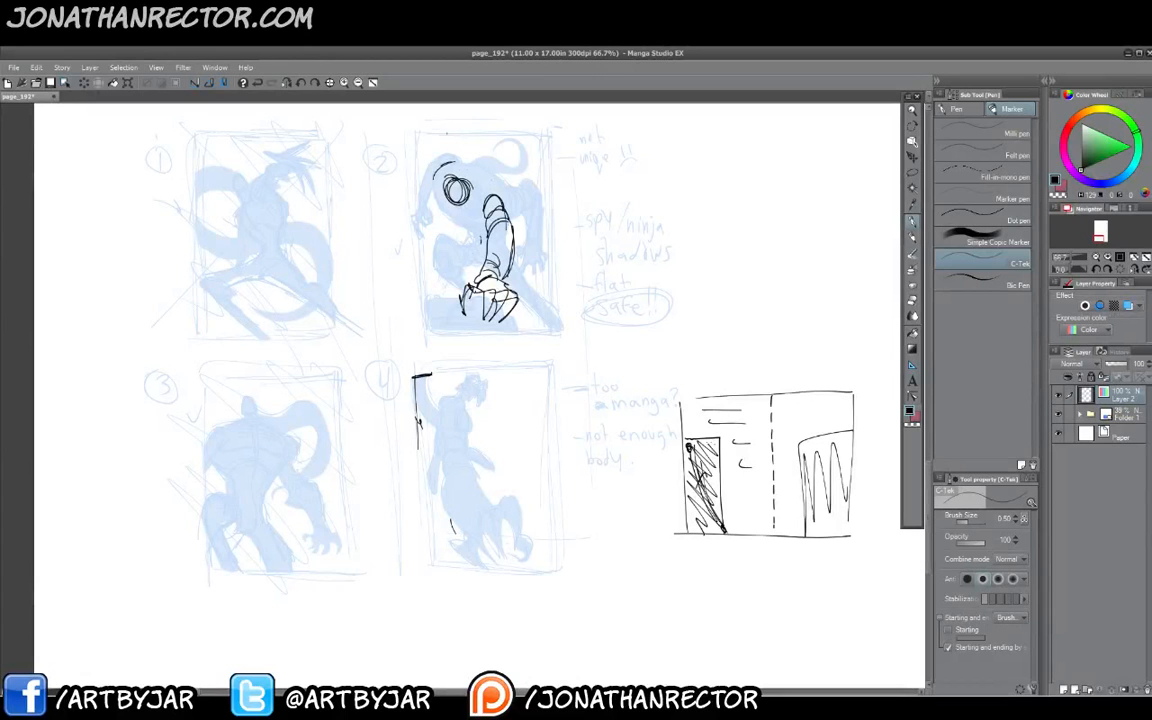
Set the secondary color to white, lasso the tail and far arm in thumbnail 2, and cover them with white.
{"action": "left_click", "coordinate": [916, 418]}
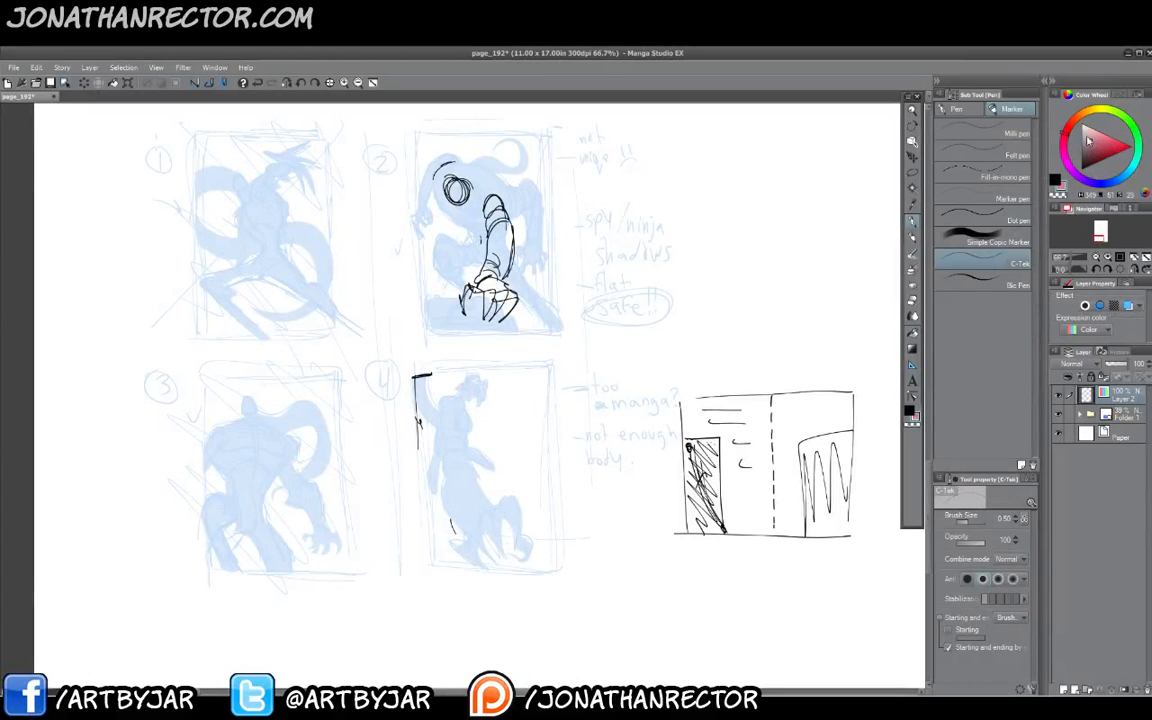
{"action": "left_click_drag", "start_coordinate": [1086, 137], "coordinate": [1079, 120]}
{"action": "left_click", "coordinate": [912, 172]}
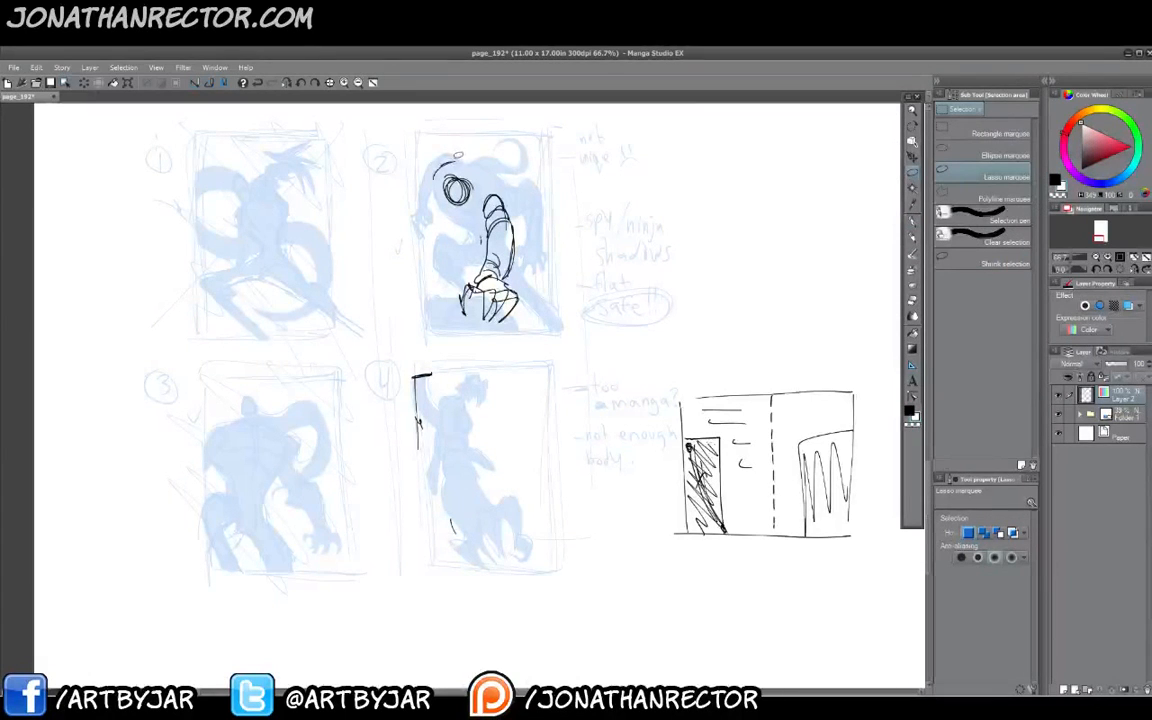
{"action": "mouse_move", "coordinate": [511, 190]}
{"action": "left_mouse_down"}
{"action": "mouse_move", "coordinate": [512, 249]}
{"action": "mouse_move", "coordinate": [549, 264]}
{"action": "mouse_move", "coordinate": [537, 143]}
{"action": "mouse_move", "coordinate": [412, 132]}
{"action": "left_mouse_up"}
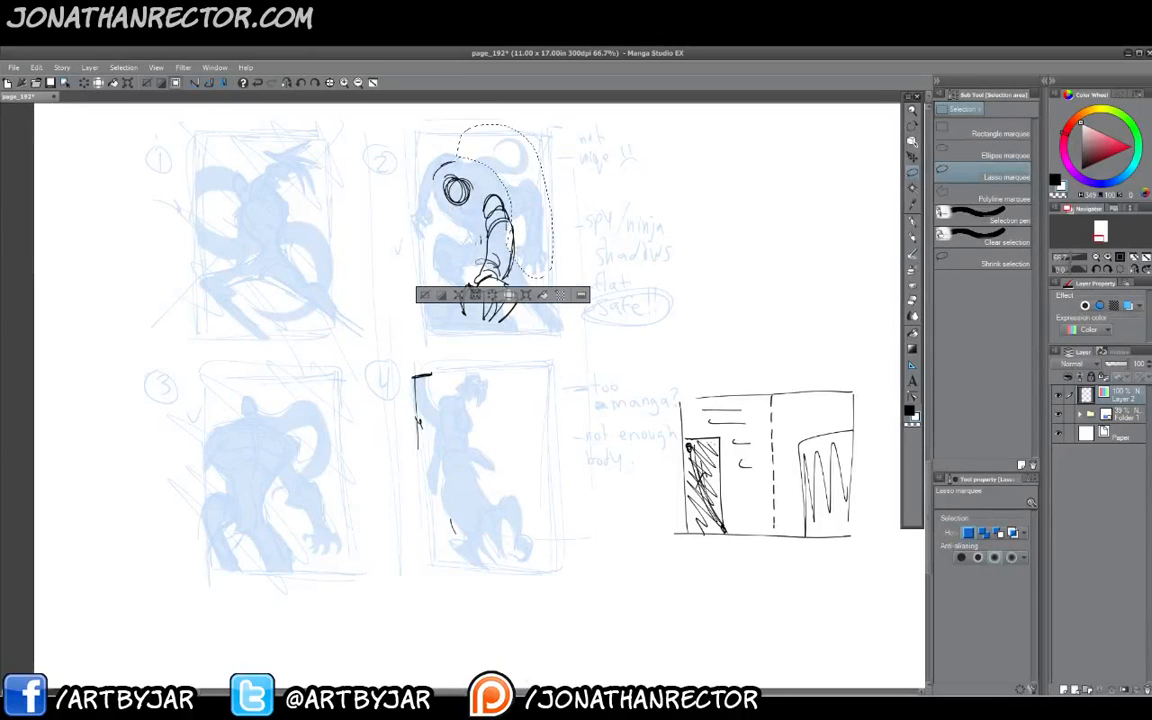
{"action": "left_click", "coordinate": [426, 295]}
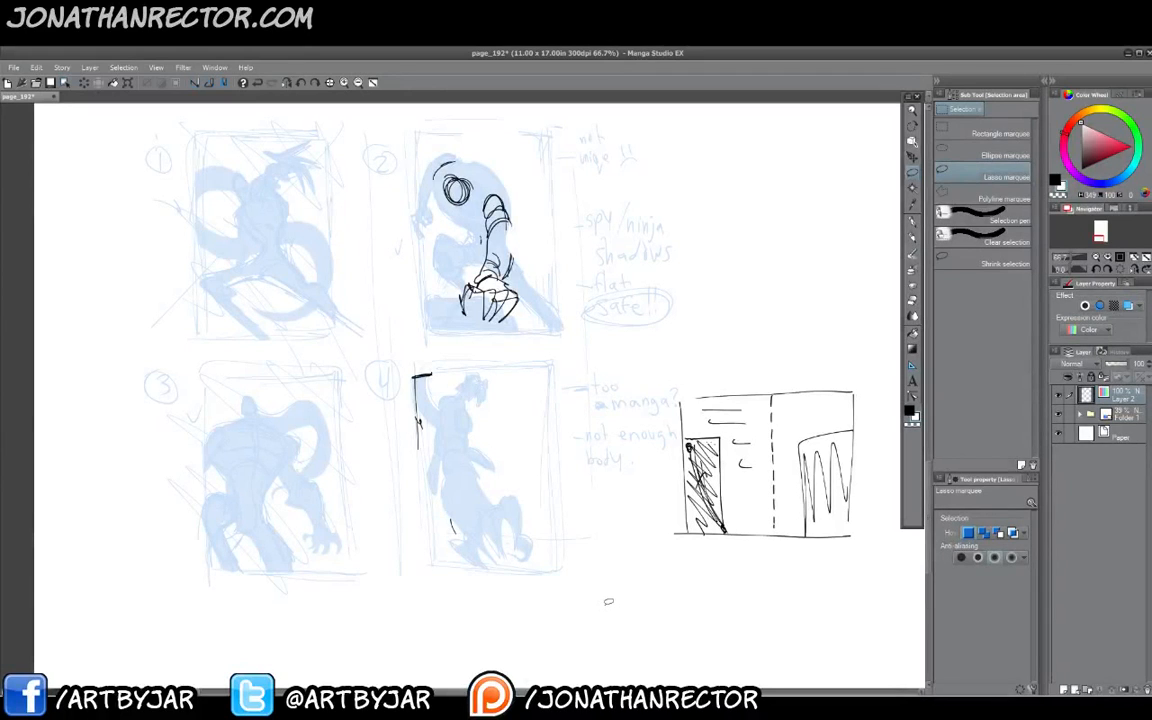
Using the black C-Tek marker, draw a tall cloaked figure with pointed ears above the wide frame and add diagonal strokes across it.
{"action": "left_click", "coordinate": [910, 410]}
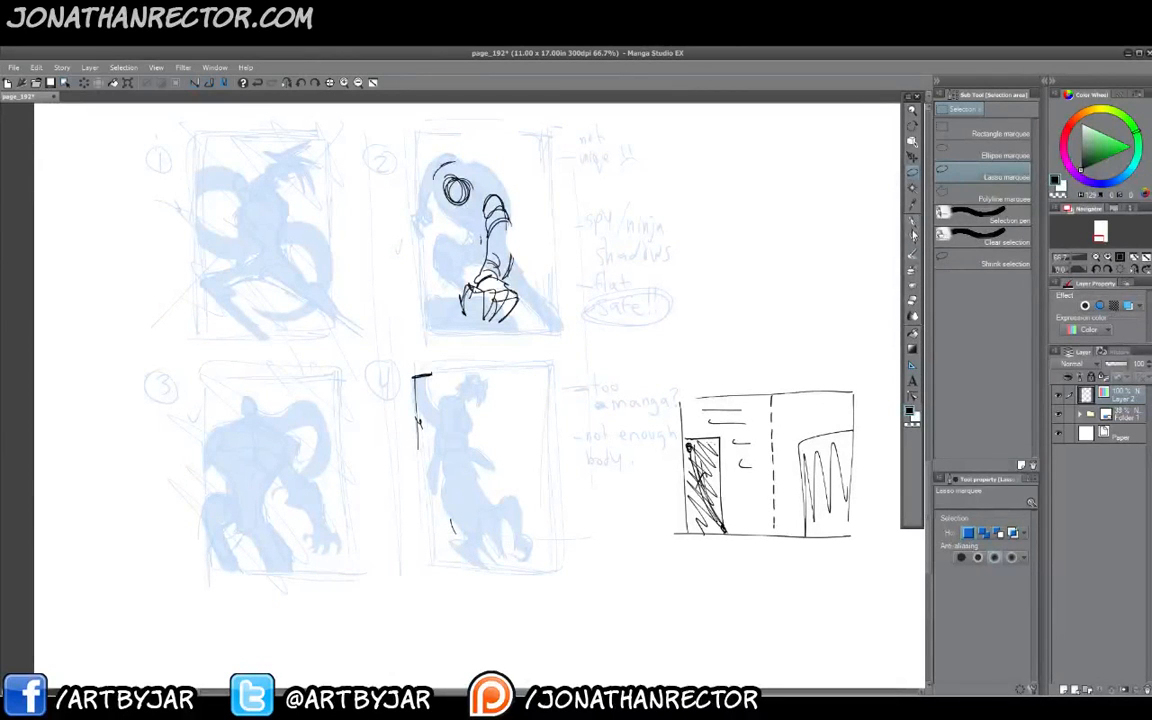
{"action": "key", "text": "p"}
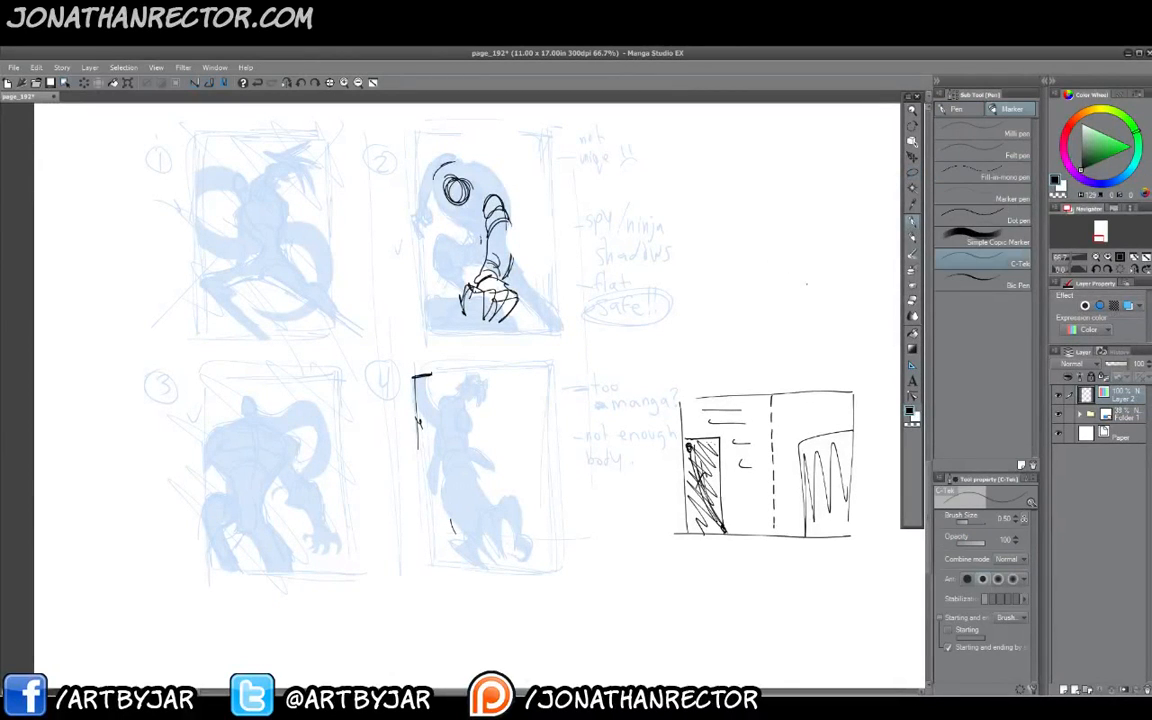
{"action": "mouse_move", "coordinate": [826, 336]}
{"action": "left_mouse_down"}
{"action": "mouse_move", "coordinate": [815, 210]}
{"action": "mouse_move", "coordinate": [765, 130]}
{"action": "mouse_move", "coordinate": [746, 146]}
{"action": "mouse_move", "coordinate": [741, 131]}
{"action": "mouse_move", "coordinate": [729, 185]}
{"action": "mouse_move", "coordinate": [743, 330]}
{"action": "left_mouse_up"}
{"action": "mouse_move", "coordinate": [828, 321]}
{"action": "left_mouse_down"}
{"action": "mouse_move", "coordinate": [858, 335]}
{"action": "mouse_move", "coordinate": [715, 332]}
{"action": "mouse_move", "coordinate": [747, 328]}
{"action": "left_mouse_up"}
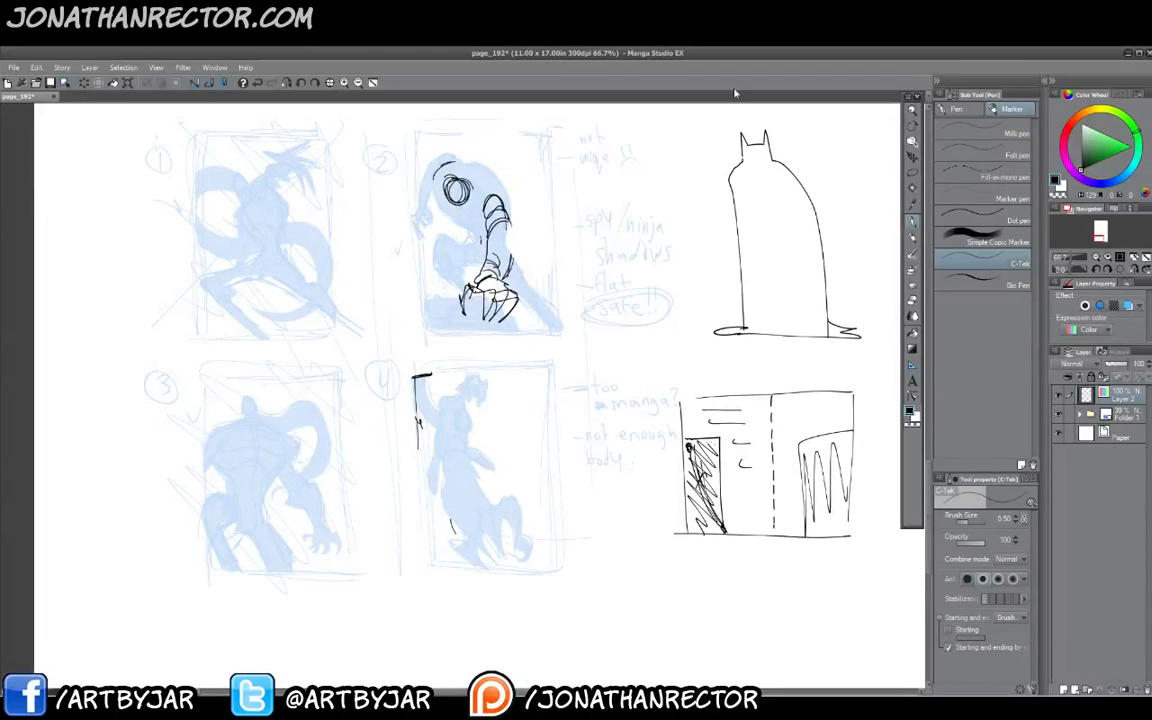
{"action": "left_click_drag", "start_coordinate": [712, 144], "coordinate": [762, 218]}
{"action": "left_click_drag", "start_coordinate": [708, 161], "coordinate": [763, 243]}
{"action": "left_click_drag", "start_coordinate": [745, 128], "coordinate": [787, 198]}
Draw an oval body with a central eye and bent, spidery legs beside the cloaked figure.
{"action": "left_click_drag", "start_coordinate": [671, 425], "coordinate": [506, 440]}
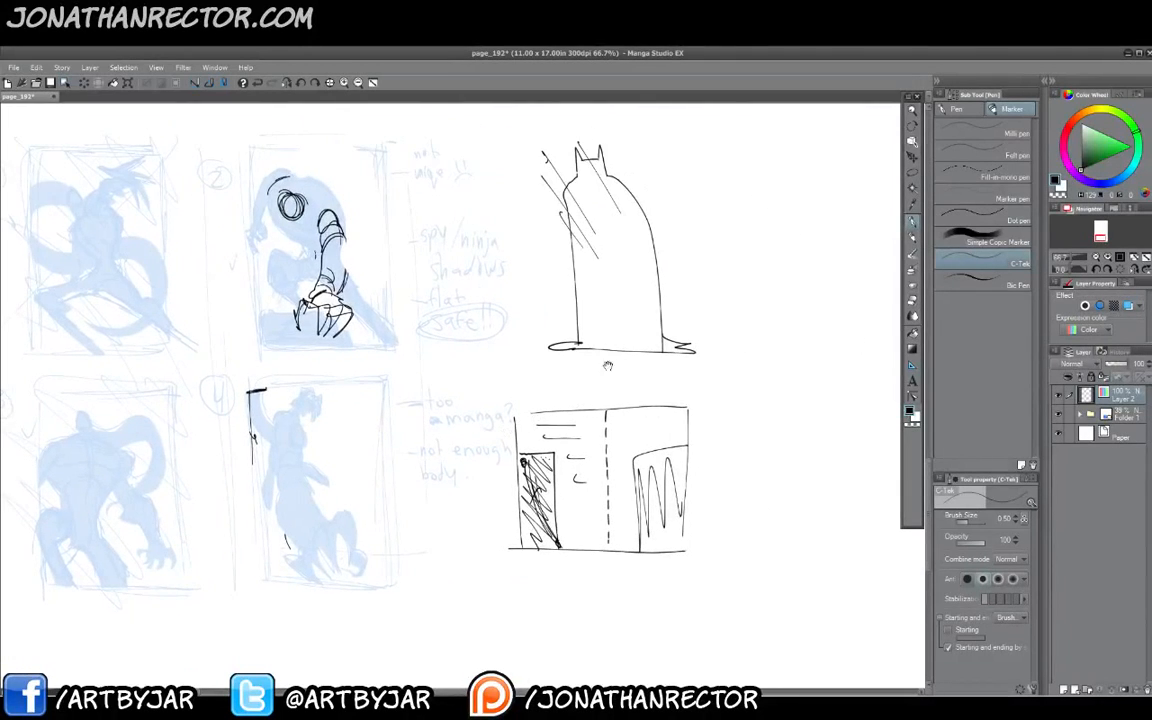
{"action": "mouse_move", "coordinate": [797, 248]}
{"action": "left_mouse_down"}
{"action": "mouse_move", "coordinate": [765, 283]}
{"action": "mouse_move", "coordinate": [798, 280]}
{"action": "mouse_move", "coordinate": [761, 289]}
{"action": "mouse_move", "coordinate": [775, 310]}
{"action": "mouse_move", "coordinate": [739, 307]}
{"action": "mouse_move", "coordinate": [740, 322]}
{"action": "left_mouse_up"}
{"action": "left_click_drag", "start_coordinate": [822, 269], "coordinate": [831, 311]}
{"action": "left_click_drag", "start_coordinate": [842, 291], "coordinate": [832, 310]}
{"action": "mouse_move", "coordinate": [762, 250]}
{"action": "left_mouse_down"}
{"action": "mouse_move", "coordinate": [705, 243]}
{"action": "mouse_move", "coordinate": [715, 299]}
{"action": "left_mouse_up"}
{"action": "left_click_drag", "start_coordinate": [829, 249], "coordinate": [866, 309]}
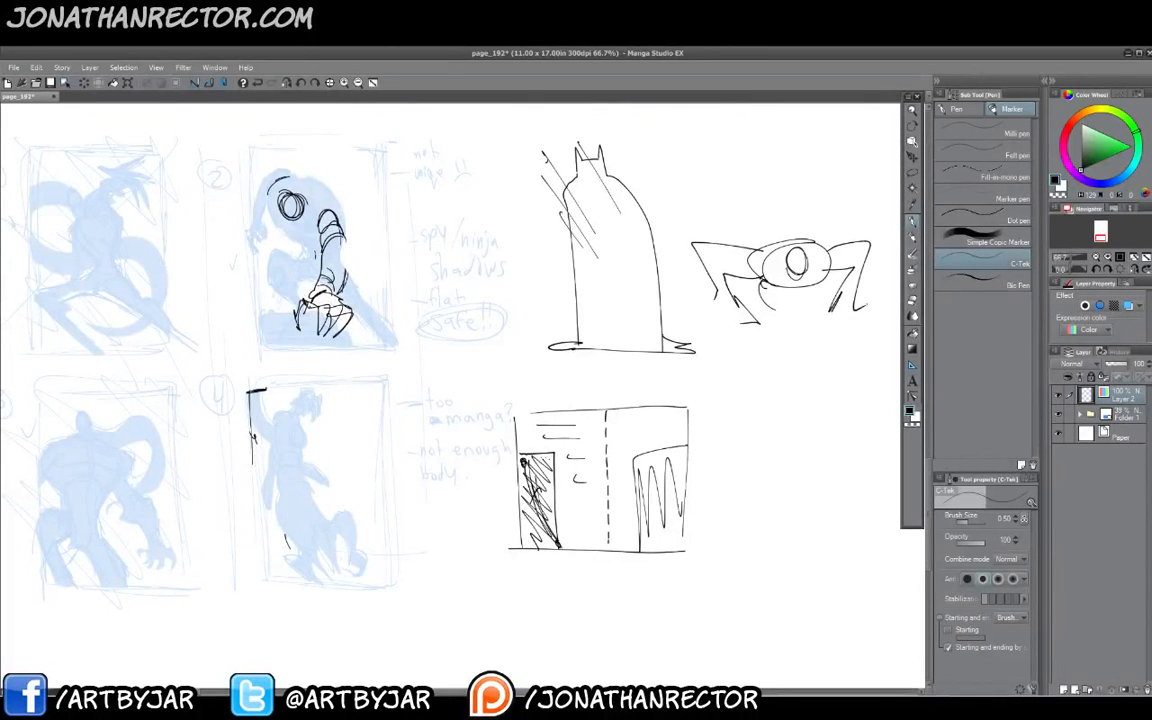
Sketch a bust with a round, single-eyed head, side details and rounded shoulders below the spidery creature.
{"action": "mouse_move", "coordinate": [797, 394]}
{"action": "left_mouse_down"}
{"action": "mouse_move", "coordinate": [780, 430]}
{"action": "mouse_move", "coordinate": [802, 412]}
{"action": "mouse_move", "coordinate": [781, 407]}
{"action": "left_mouse_up"}
{"action": "mouse_move", "coordinate": [757, 400]}
{"action": "left_mouse_down"}
{"action": "mouse_move", "coordinate": [769, 384]}
{"action": "mouse_move", "coordinate": [817, 405]}
{"action": "mouse_move", "coordinate": [757, 404]}
{"action": "left_mouse_up"}
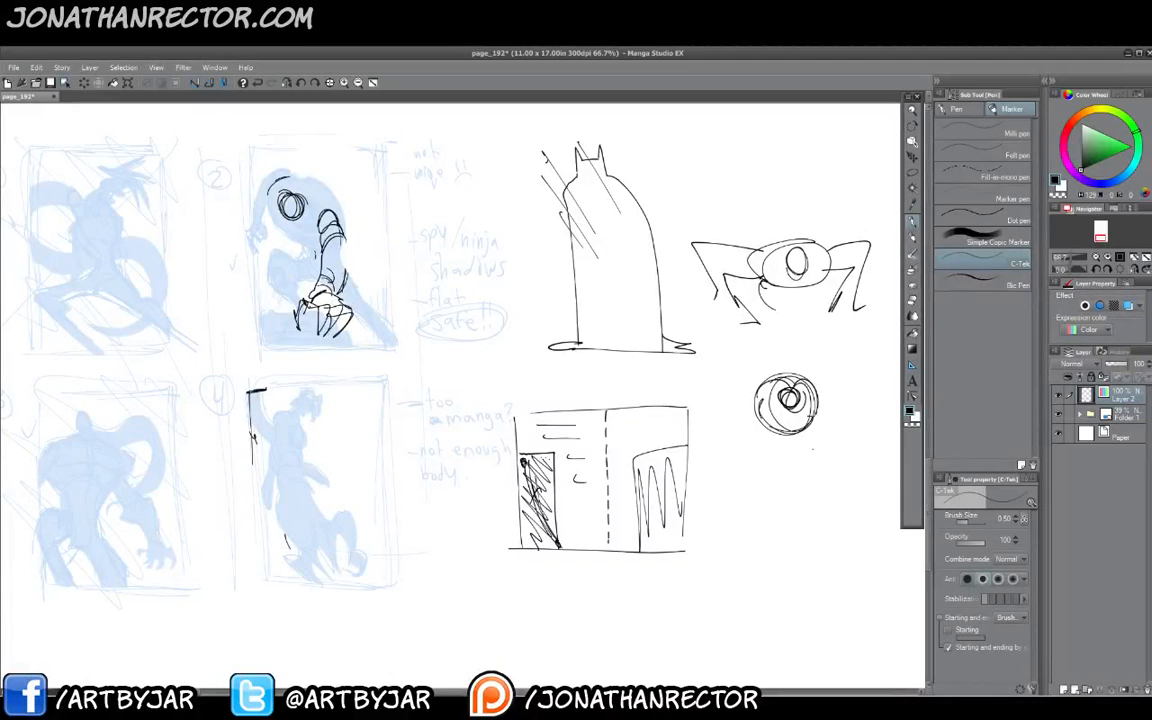
{"action": "mouse_move", "coordinate": [789, 380]}
{"action": "left_mouse_down"}
{"action": "mouse_move", "coordinate": [811, 391]}
{"action": "mouse_move", "coordinate": [772, 384]}
{"action": "mouse_move", "coordinate": [799, 384]}
{"action": "mouse_move", "coordinate": [730, 415]}
{"action": "mouse_move", "coordinate": [743, 420]}
{"action": "mouse_move", "coordinate": [731, 429]}
{"action": "mouse_move", "coordinate": [763, 442]}
{"action": "left_mouse_up"}
{"action": "left_click_drag", "start_coordinate": [757, 437], "coordinate": [774, 450]}
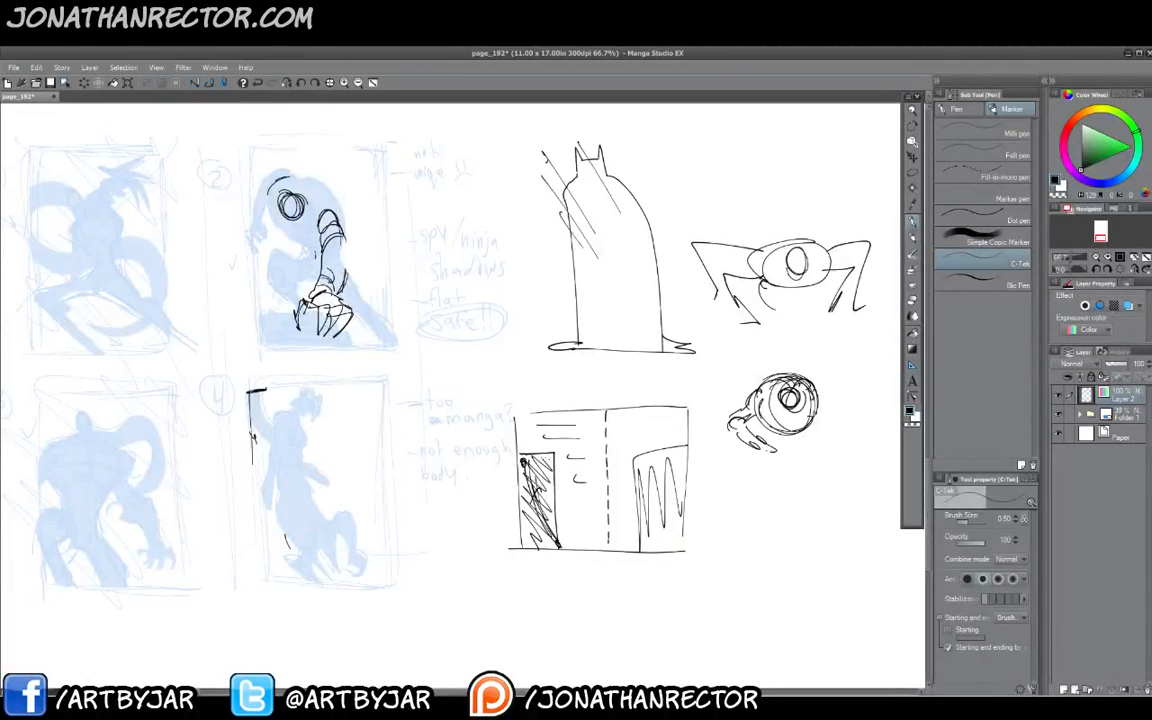
{"action": "left_click_drag", "start_coordinate": [819, 405], "coordinate": [818, 445]}
{"action": "mouse_move", "coordinate": [817, 425]}
{"action": "left_mouse_down"}
{"action": "mouse_move", "coordinate": [812, 447]}
{"action": "mouse_move", "coordinate": [772, 454]}
{"action": "left_mouse_up"}
{"action": "left_click_drag", "start_coordinate": [769, 453], "coordinate": [803, 476]}
{"action": "left_click_drag", "start_coordinate": [771, 445], "coordinate": [812, 466]}
{"action": "left_click_drag", "start_coordinate": [803, 444], "coordinate": [796, 475]}
{"action": "mouse_move", "coordinate": [795, 453]}
{"action": "left_mouse_down"}
{"action": "mouse_move", "coordinate": [788, 469]}
{"action": "mouse_move", "coordinate": [782, 442]}
{"action": "left_mouse_up"}
{"action": "mouse_move", "coordinate": [771, 431]}
{"action": "left_mouse_down"}
{"action": "mouse_move", "coordinate": [736, 451]}
{"action": "mouse_move", "coordinate": [731, 480]}
{"action": "left_mouse_up"}
{"action": "left_click_drag", "start_coordinate": [733, 474], "coordinate": [746, 489]}
Sketch a second rounded head with two eyes and a protruding scribbled mouth below the single-eyed bust.
{"action": "mouse_move", "coordinate": [817, 444]}
{"action": "left_mouse_down"}
{"action": "mouse_move", "coordinate": [825, 485]}
{"action": "mouse_move", "coordinate": [768, 496]}
{"action": "mouse_move", "coordinate": [761, 592]}
{"action": "left_mouse_up"}
{"action": "mouse_move", "coordinate": [806, 501]}
{"action": "left_mouse_down"}
{"action": "mouse_move", "coordinate": [771, 549]}
{"action": "mouse_move", "coordinate": [784, 519]}
{"action": "left_mouse_up"}
{"action": "left_click_drag", "start_coordinate": [761, 528], "coordinate": [787, 556]}
{"action": "mouse_move", "coordinate": [772, 531]}
{"action": "left_mouse_down"}
{"action": "mouse_move", "coordinate": [776, 566]}
{"action": "mouse_move", "coordinate": [790, 567]}
{"action": "left_mouse_up"}
{"action": "left_click_drag", "start_coordinate": [789, 561], "coordinate": [804, 562]}
{"action": "mouse_move", "coordinate": [793, 560]}
{"action": "left_mouse_down"}
{"action": "mouse_move", "coordinate": [808, 555]}
{"action": "mouse_move", "coordinate": [800, 564]}
{"action": "left_mouse_up"}
{"action": "left_click_drag", "start_coordinate": [800, 563], "coordinate": [825, 574]}
{"action": "left_click_drag", "start_coordinate": [816, 568], "coordinate": [826, 572]}
{"action": "left_click_drag", "start_coordinate": [815, 523], "coordinate": [814, 531]}
{"action": "left_click_drag", "start_coordinate": [819, 530], "coordinate": [808, 570]}
{"action": "mouse_move", "coordinate": [810, 560]}
{"action": "left_mouse_down"}
{"action": "mouse_move", "coordinate": [838, 567]}
{"action": "mouse_move", "coordinate": [830, 560]}
{"action": "left_mouse_up"}
Add a hunched shoulder and jagged angular chest lines beneath the second head.
{"action": "left_click_drag", "start_coordinate": [743, 570], "coordinate": [762, 569]}
{"action": "left_click_drag", "start_coordinate": [741, 568], "coordinate": [740, 604]}
{"action": "left_click_drag", "start_coordinate": [753, 548], "coordinate": [744, 628]}
{"action": "left_click_drag", "start_coordinate": [799, 572], "coordinate": [817, 579]}
{"action": "left_click_drag", "start_coordinate": [816, 573], "coordinate": [835, 581]}
{"action": "left_click_drag", "start_coordinate": [835, 582], "coordinate": [796, 601]}
{"action": "mouse_move", "coordinate": [806, 599]}
{"action": "left_mouse_down"}
{"action": "mouse_move", "coordinate": [782, 601]}
{"action": "mouse_move", "coordinate": [796, 617]}
{"action": "left_mouse_up"}
{"action": "left_click_drag", "start_coordinate": [739, 596], "coordinate": [743, 627]}
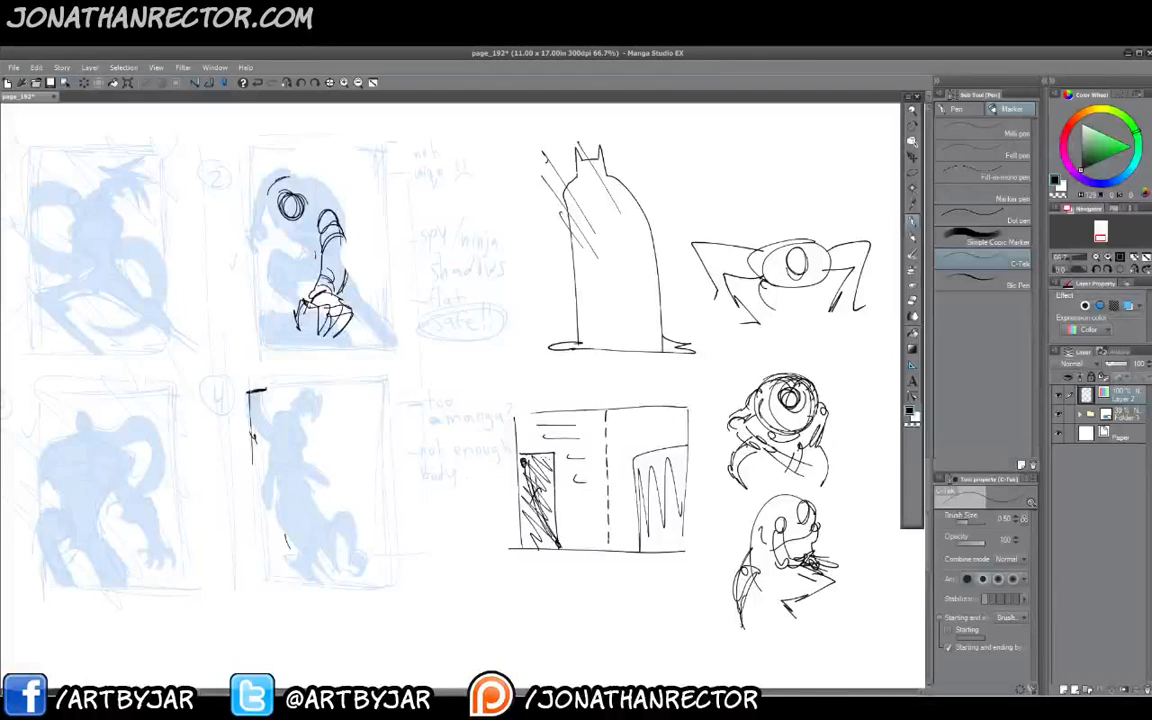
Build up overlapping curved strokes around the crown and hunched back of the lower bust.
{"action": "left_click_drag", "start_coordinate": [767, 525], "coordinate": [806, 502]}
{"action": "mouse_move", "coordinate": [780, 504]}
{"action": "left_mouse_down"}
{"action": "mouse_move", "coordinate": [743, 575]}
{"action": "mouse_move", "coordinate": [744, 548]}
{"action": "left_mouse_up"}
{"action": "left_click_drag", "start_coordinate": [753, 518], "coordinate": [737, 605]}
{"action": "left_click_drag", "start_coordinate": [811, 510], "coordinate": [741, 558]}
{"action": "left_click_drag", "start_coordinate": [777, 518], "coordinate": [736, 577]}
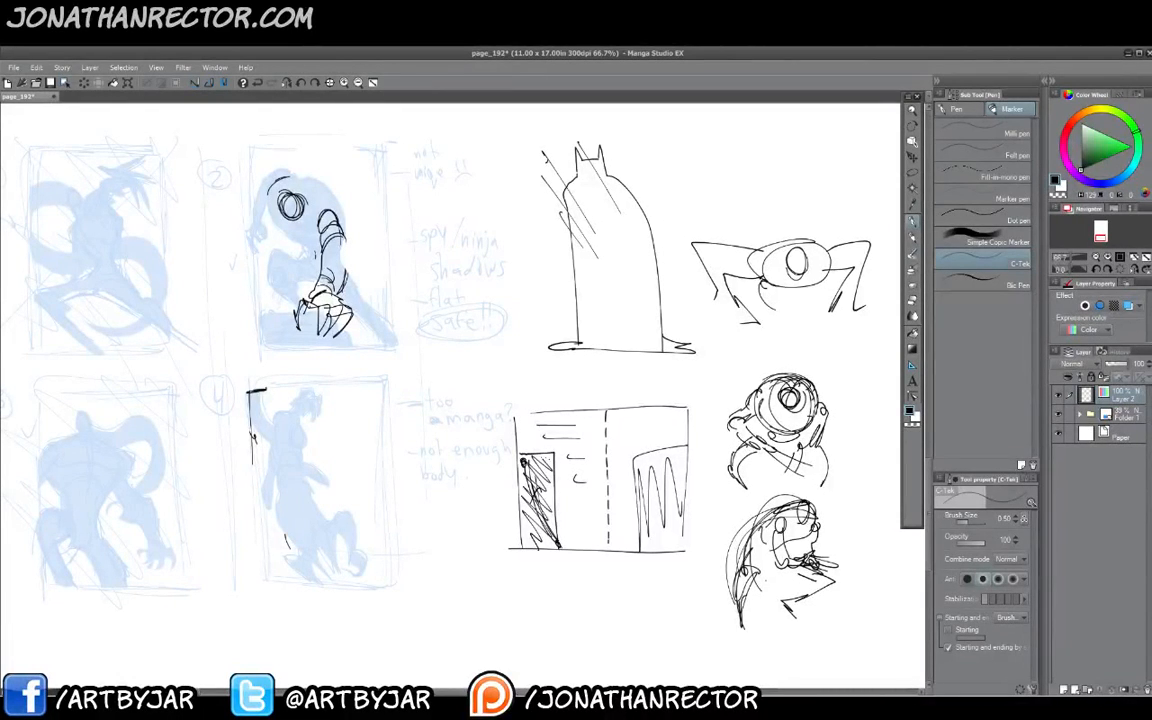
Outline the left border and ledge of thumbnail 2, and redraw the rectangular frame around thumbnail 4 in black.
{"action": "left_click_drag", "start_coordinate": [246, 145], "coordinate": [250, 300]}
{"action": "mouse_move", "coordinate": [257, 215]}
{"action": "left_mouse_down"}
{"action": "mouse_move", "coordinate": [259, 305]}
{"action": "mouse_move", "coordinate": [290, 309]}
{"action": "mouse_move", "coordinate": [309, 291]}
{"action": "mouse_move", "coordinate": [342, 333]}
{"action": "left_mouse_up"}
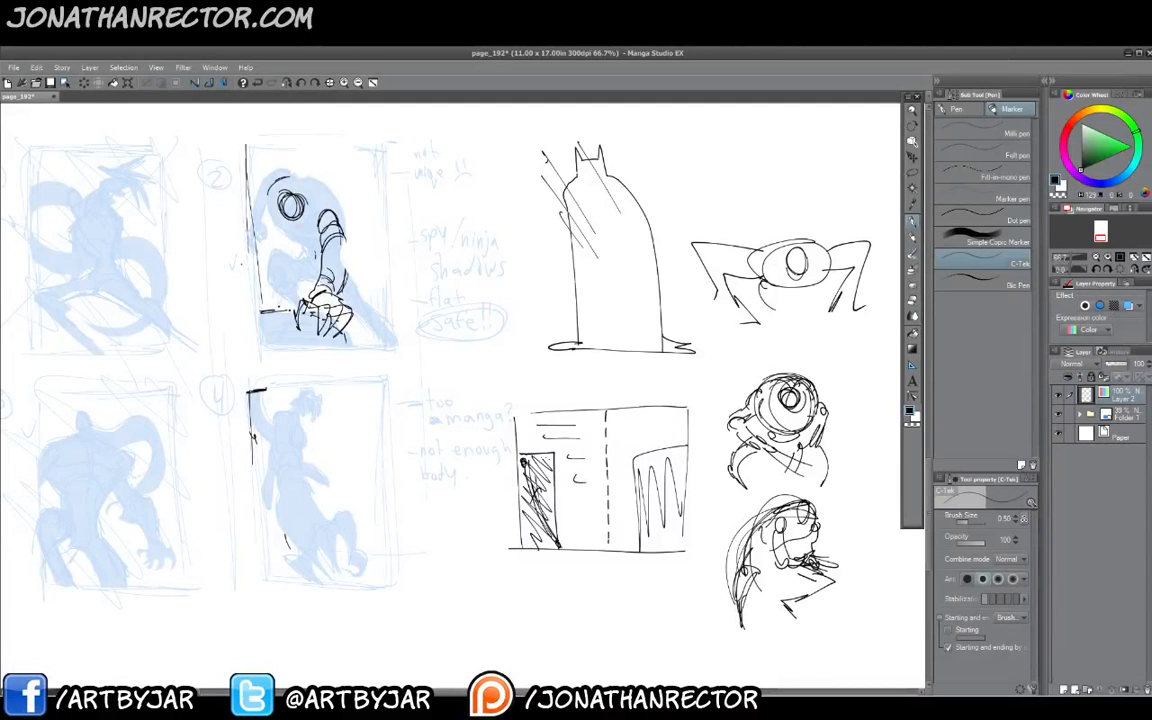
{"action": "left_click_drag", "start_coordinate": [253, 442], "coordinate": [261, 583]}
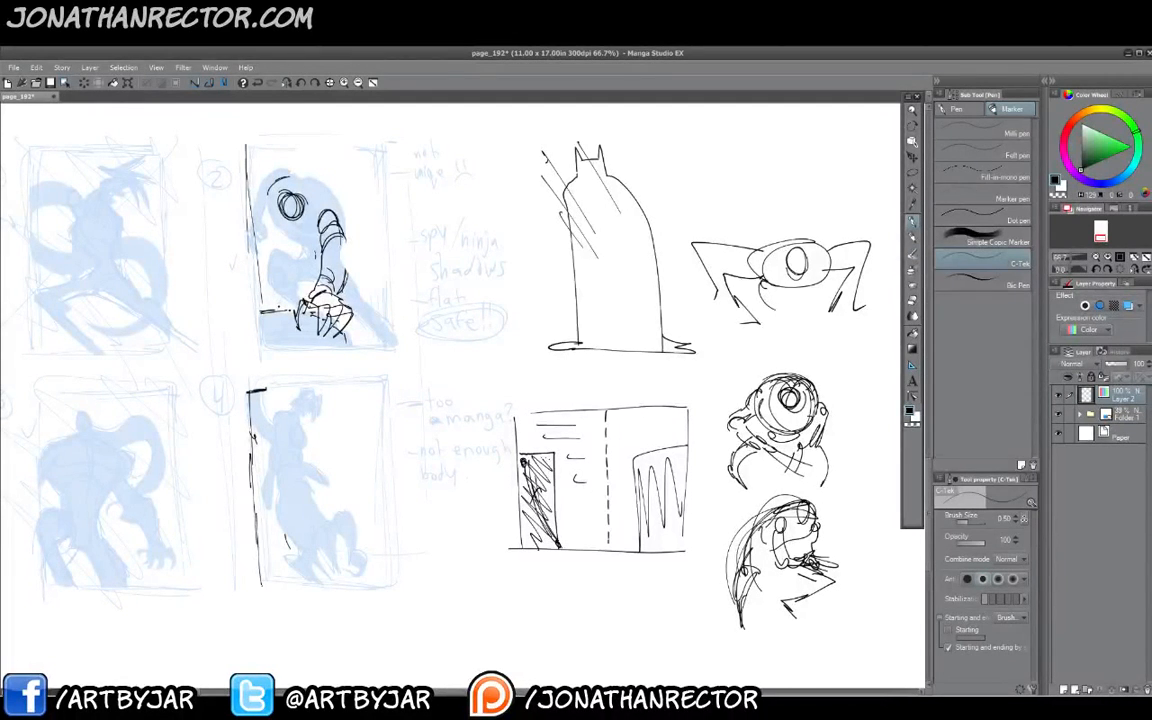
{"action": "mouse_move", "coordinate": [249, 403]}
{"action": "left_mouse_down"}
{"action": "mouse_move", "coordinate": [360, 383]}
{"action": "mouse_move", "coordinate": [391, 526]}
{"action": "left_mouse_up"}
{"action": "left_click_drag", "start_coordinate": [396, 579], "coordinate": [287, 577]}
{"action": "left_click_drag", "start_coordinate": [358, 581], "coordinate": [272, 586]}
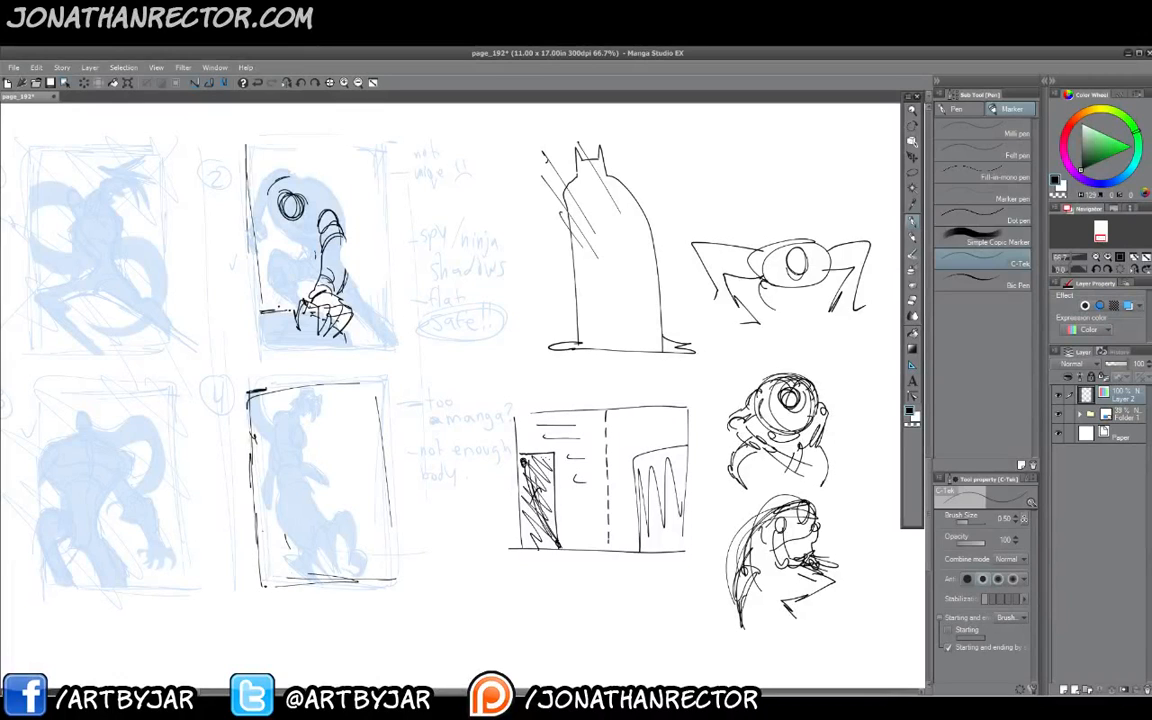
{"action": "left_click_drag", "start_coordinate": [249, 394], "coordinate": [261, 524]}
Draw a large clawed foreground hand with its forearm over the figure in thumbnail 4, and save the page.
{"action": "left_click_drag", "start_coordinate": [328, 533], "coordinate": [337, 571]}
{"action": "mouse_move", "coordinate": [334, 530]}
{"action": "left_mouse_down"}
{"action": "mouse_move", "coordinate": [345, 573]}
{"action": "mouse_move", "coordinate": [356, 573]}
{"action": "mouse_move", "coordinate": [306, 573]}
{"action": "left_mouse_up"}
{"action": "left_click_drag", "start_coordinate": [300, 548], "coordinate": [292, 572]}
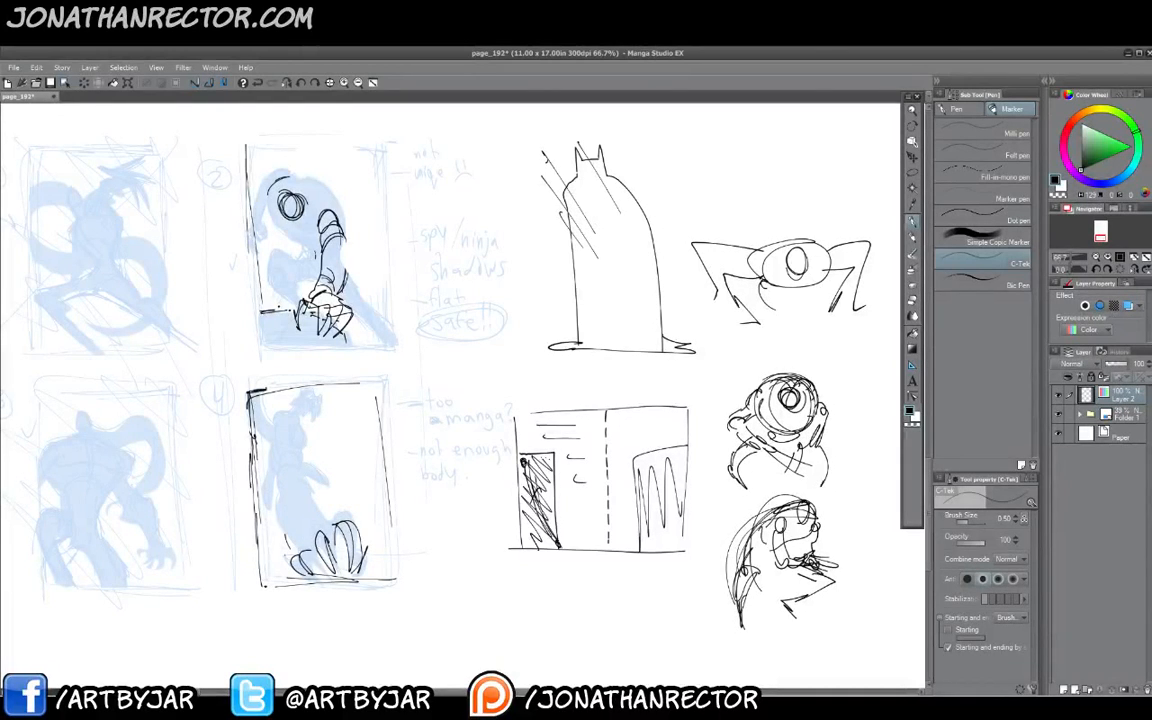
{"action": "mouse_move", "coordinate": [334, 525]}
{"action": "left_mouse_down"}
{"action": "mouse_move", "coordinate": [292, 549]}
{"action": "mouse_move", "coordinate": [312, 505]}
{"action": "mouse_move", "coordinate": [280, 488]}
{"action": "mouse_move", "coordinate": [292, 546]}
{"action": "left_mouse_up"}
{"action": "left_click_drag", "start_coordinate": [279, 500], "coordinate": [291, 547]}
{"action": "mouse_move", "coordinate": [280, 489]}
{"action": "left_mouse_down"}
{"action": "mouse_move", "coordinate": [289, 476]}
{"action": "mouse_move", "coordinate": [302, 482]}
{"action": "mouse_move", "coordinate": [299, 468]}
{"action": "mouse_move", "coordinate": [284, 470]}
{"action": "left_mouse_up"}
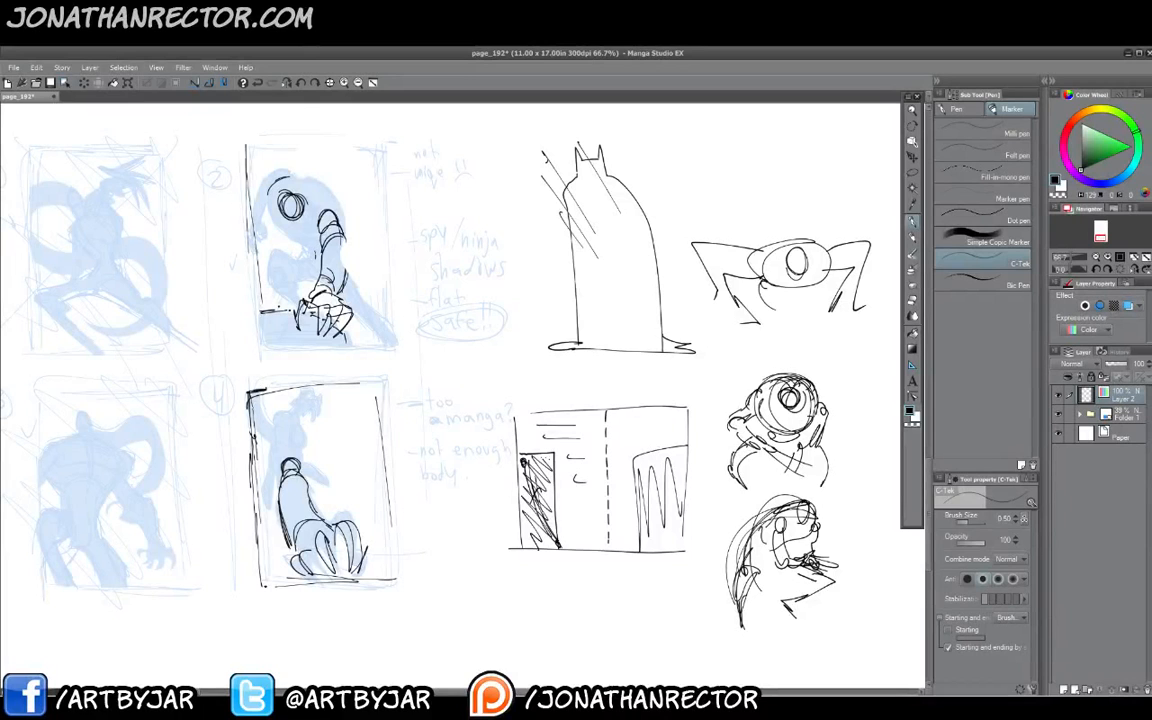
{"action": "left_click", "coordinate": [53, 86]}
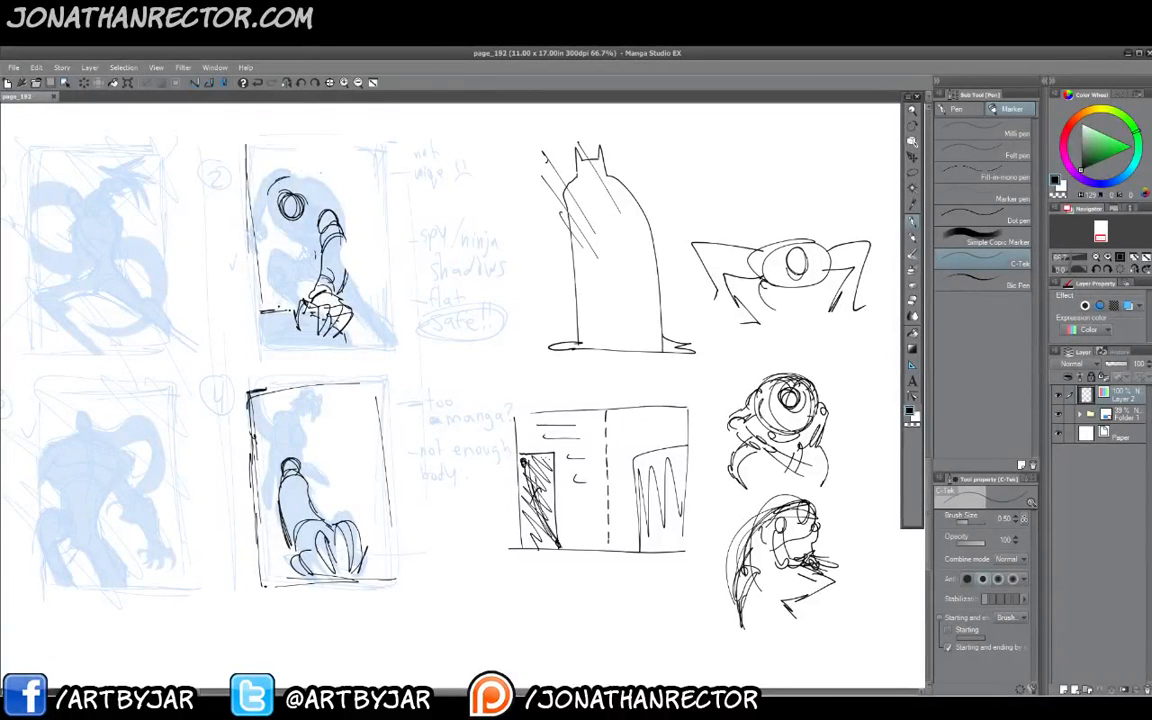
Add back contour arcs, the extended leg and the bent knee to the figure in thumbnail 2.
{"action": "left_click_drag", "start_coordinate": [321, 177], "coordinate": [352, 211]}
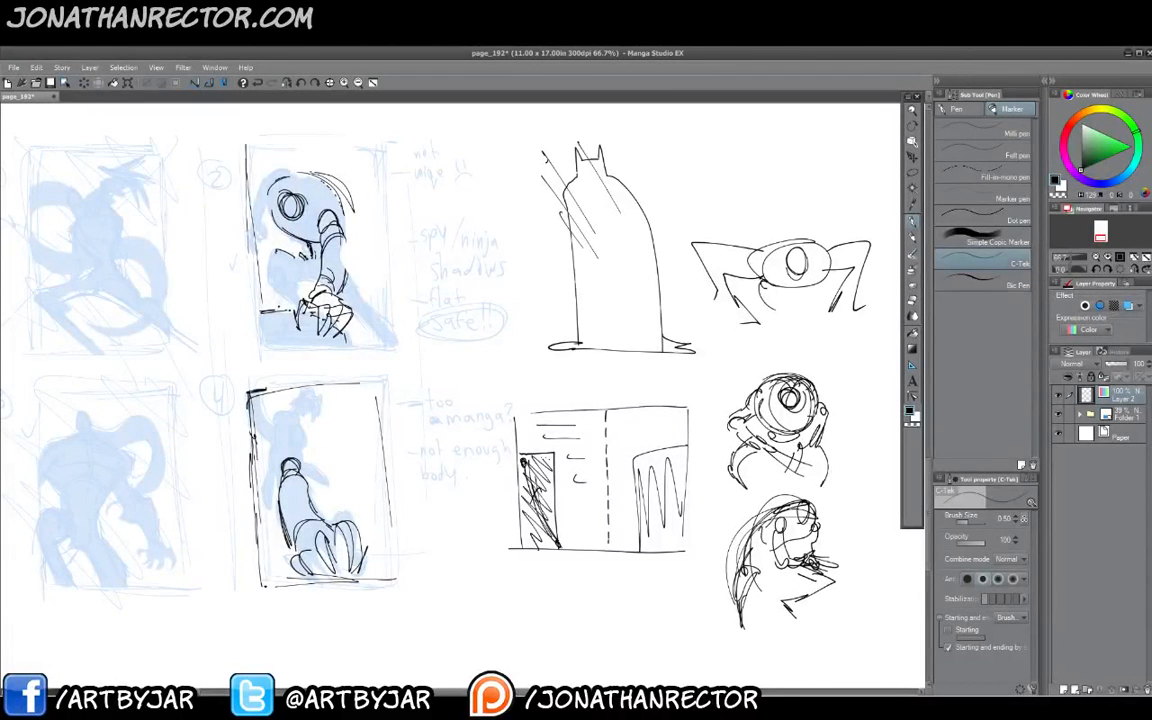
{"action": "left_click_drag", "start_coordinate": [347, 263], "coordinate": [395, 338]}
{"action": "mouse_move", "coordinate": [395, 340]}
{"action": "left_mouse_down"}
{"action": "mouse_move", "coordinate": [351, 293]}
{"action": "mouse_move", "coordinate": [273, 252]}
{"action": "mouse_move", "coordinate": [274, 272]}
{"action": "mouse_move", "coordinate": [285, 264]}
{"action": "mouse_move", "coordinate": [265, 246]}
{"action": "mouse_move", "coordinate": [257, 271]}
{"action": "left_mouse_up"}
{"action": "left_click_drag", "start_coordinate": [245, 240], "coordinate": [256, 270]}
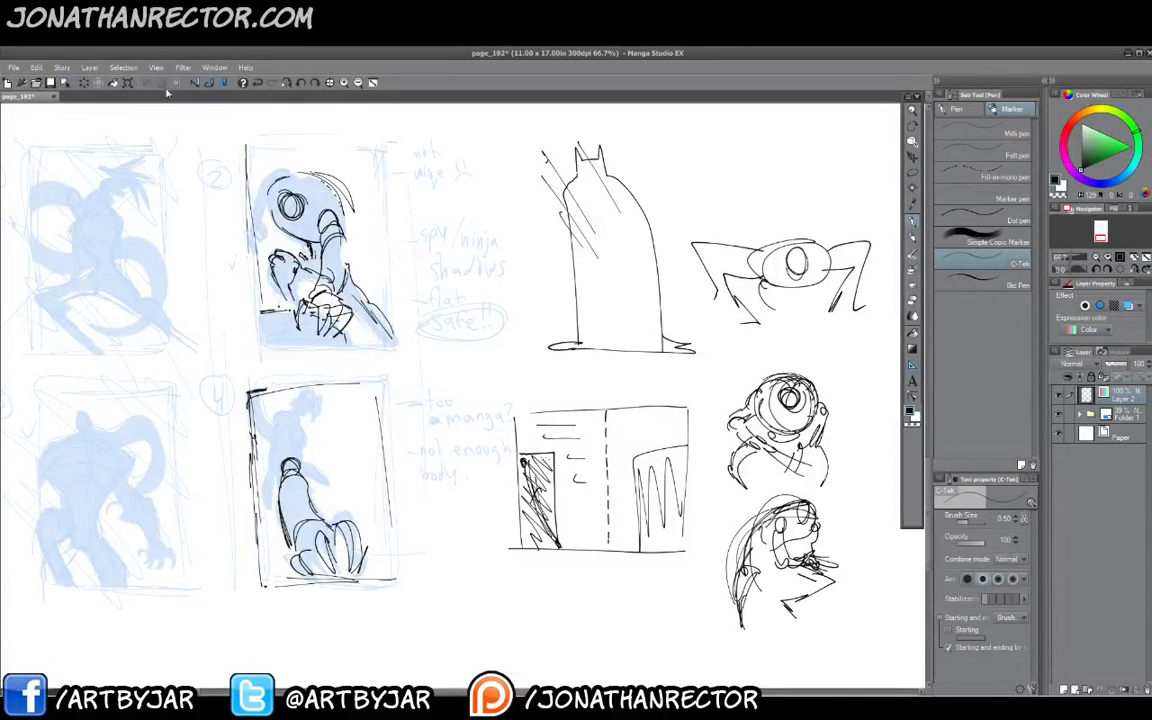
Turn off the blue layer color effect on Folder 1 and set the folder's opacity to 47%.
{"action": "left_click", "coordinate": [356, 83]}
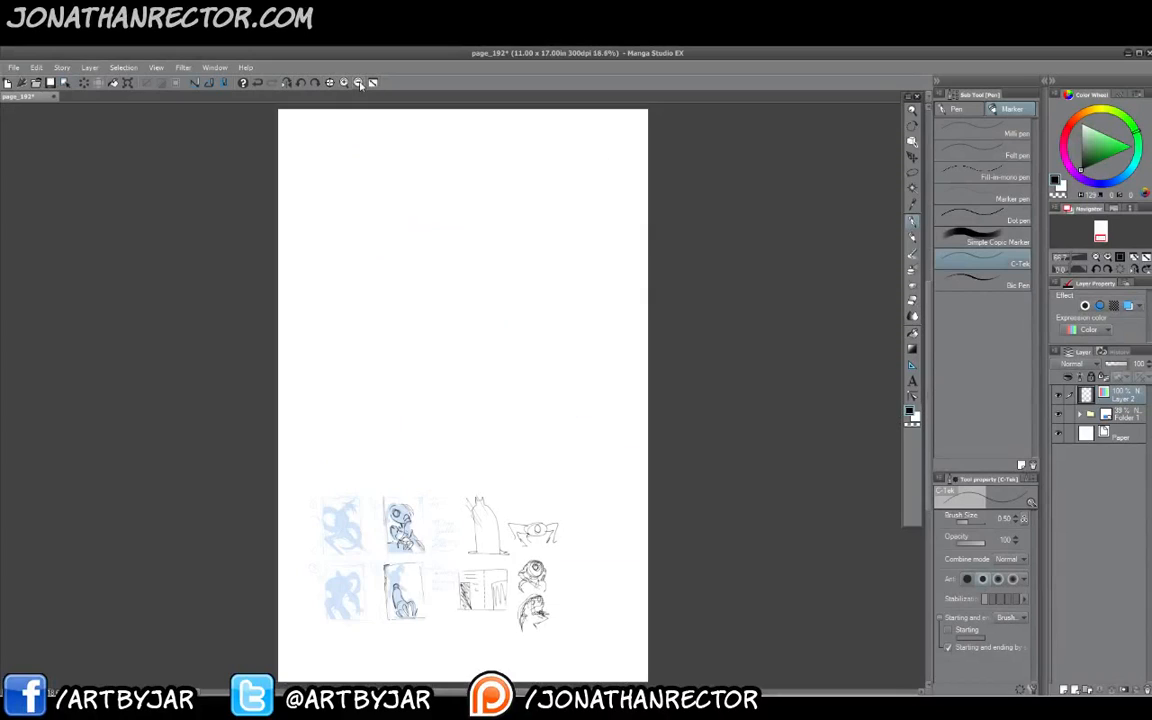
{"action": "left_click", "coordinate": [1119, 368]}
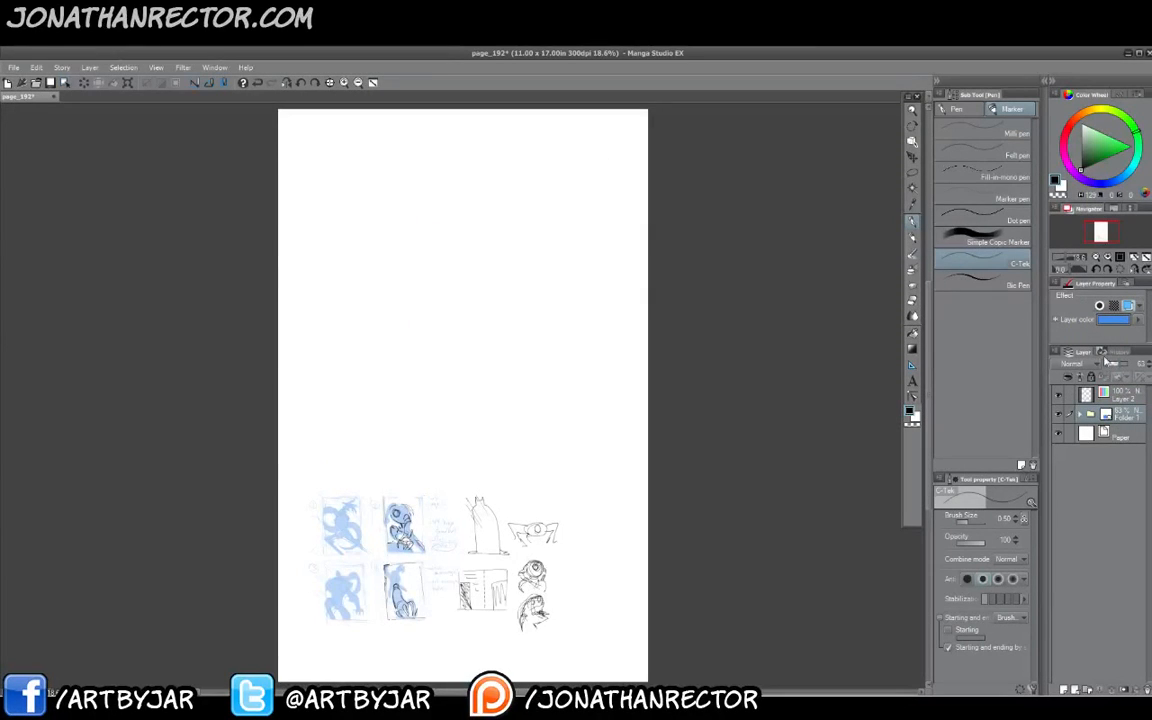
{"action": "left_click", "coordinate": [1128, 306]}
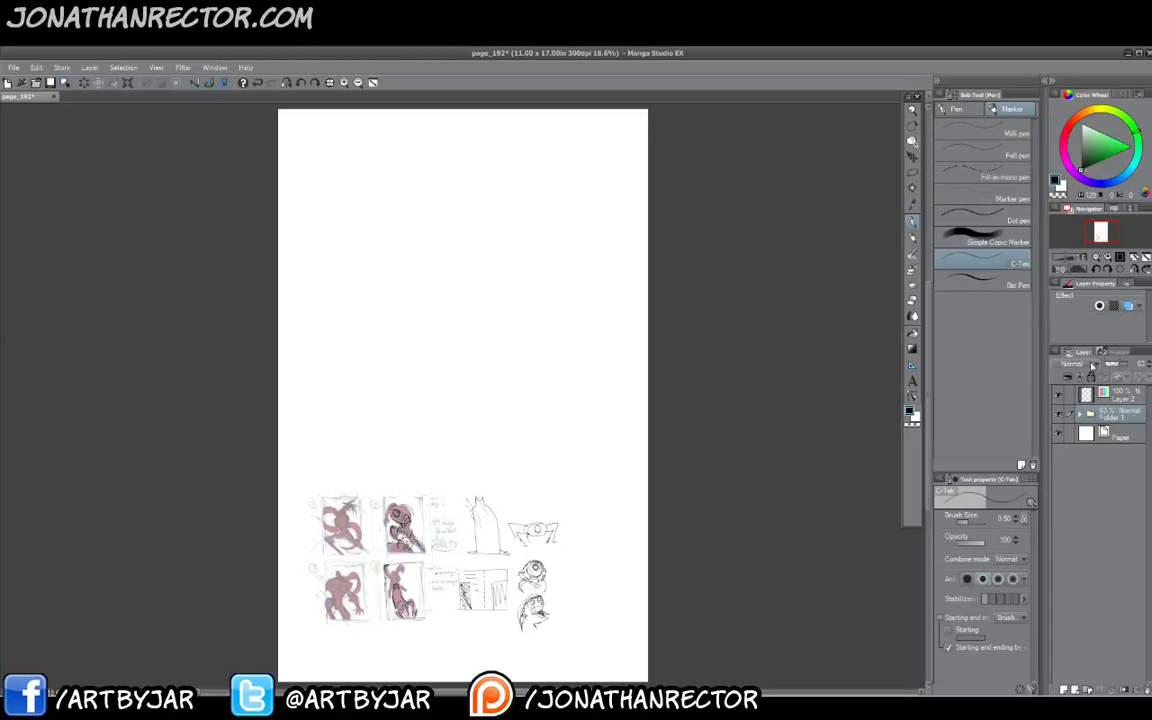
{"action": "left_click", "coordinate": [1115, 364]}
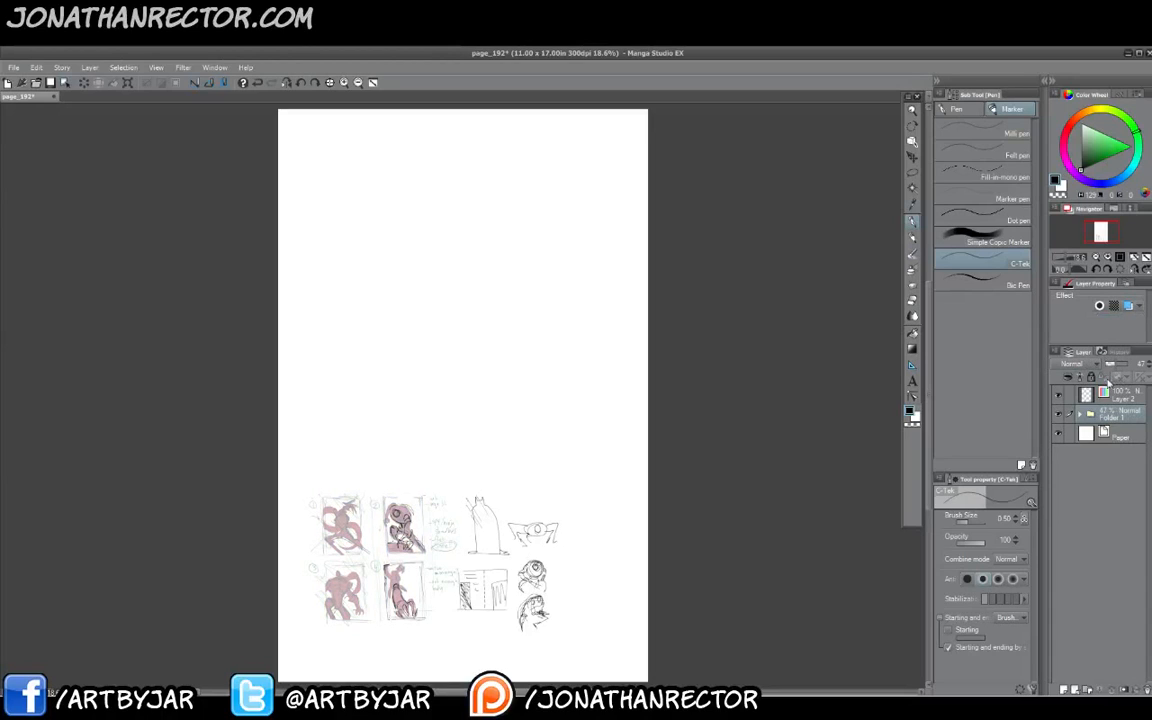
Lower Layer 2's opacity to 45% and activate the Lasso marquee.
{"action": "left_click", "coordinate": [1122, 397]}
{"action": "left_click", "coordinate": [1114, 365]}
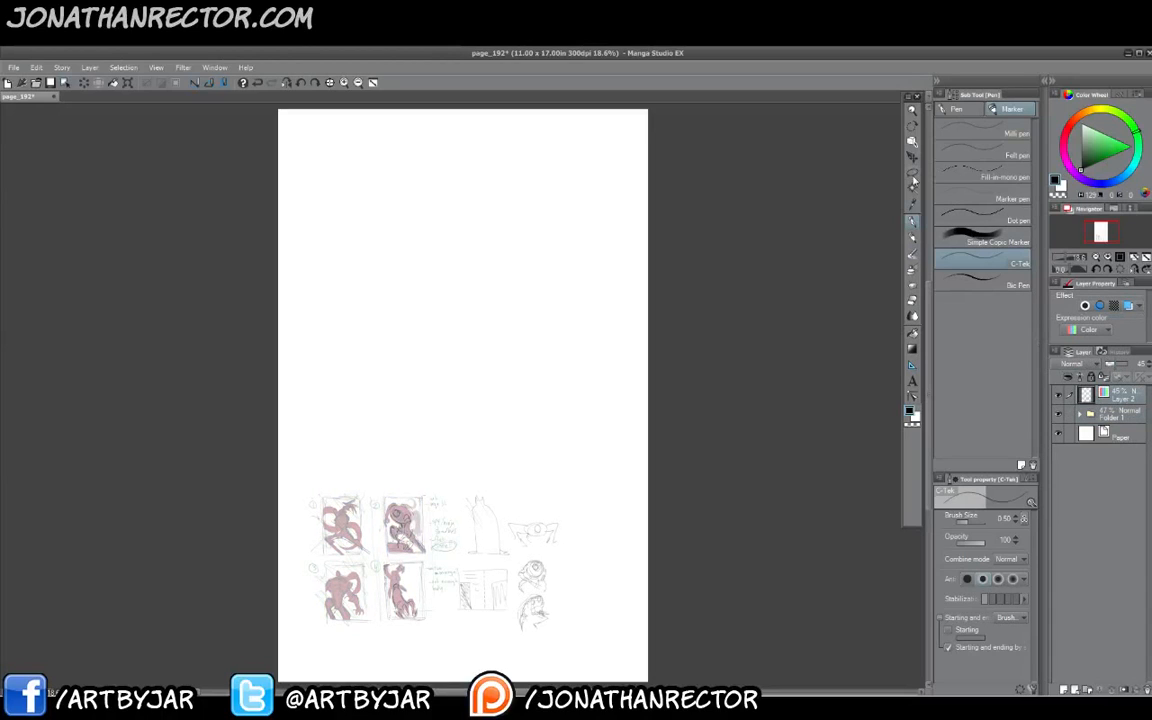
{"action": "key", "text": "m"}
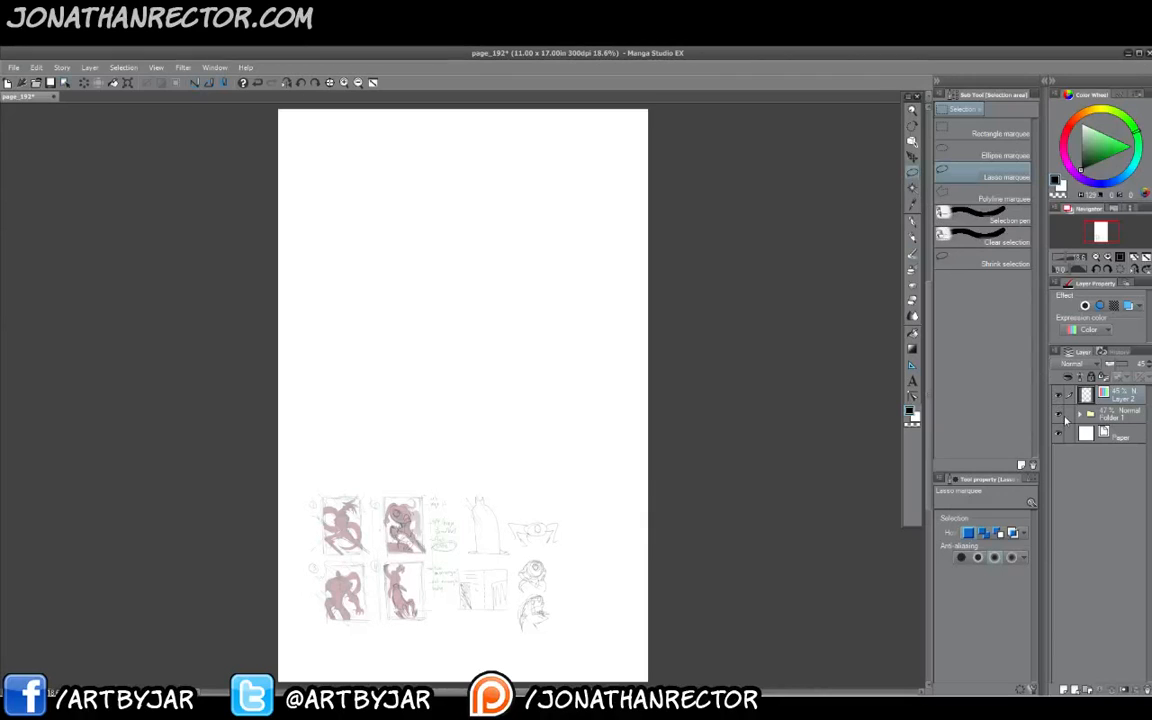
Lasso thumbnail 4 and merge all of the page's layers into a single layer.
{"action": "mouse_move", "coordinate": [429, 560]}
{"action": "left_mouse_down"}
{"action": "mouse_move", "coordinate": [430, 622]}
{"action": "mouse_move", "coordinate": [390, 627]}
{"action": "mouse_move", "coordinate": [432, 553]}
{"action": "left_mouse_up"}
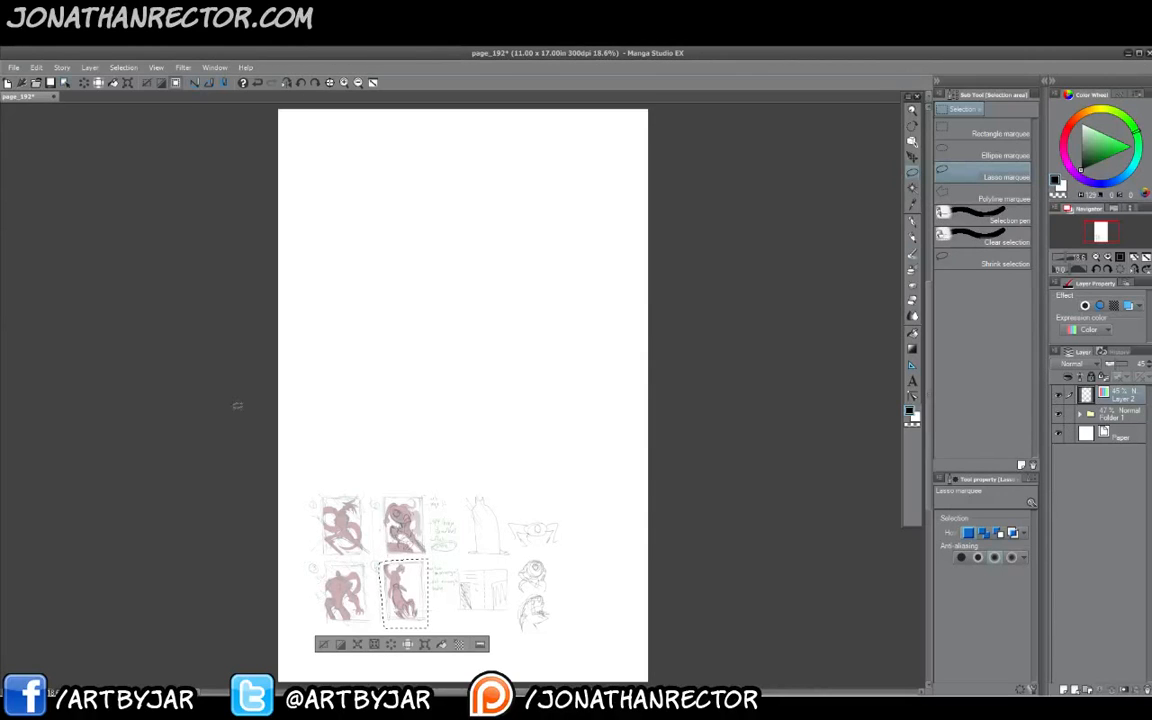
{"action": "left_click", "coordinate": [36, 67]}
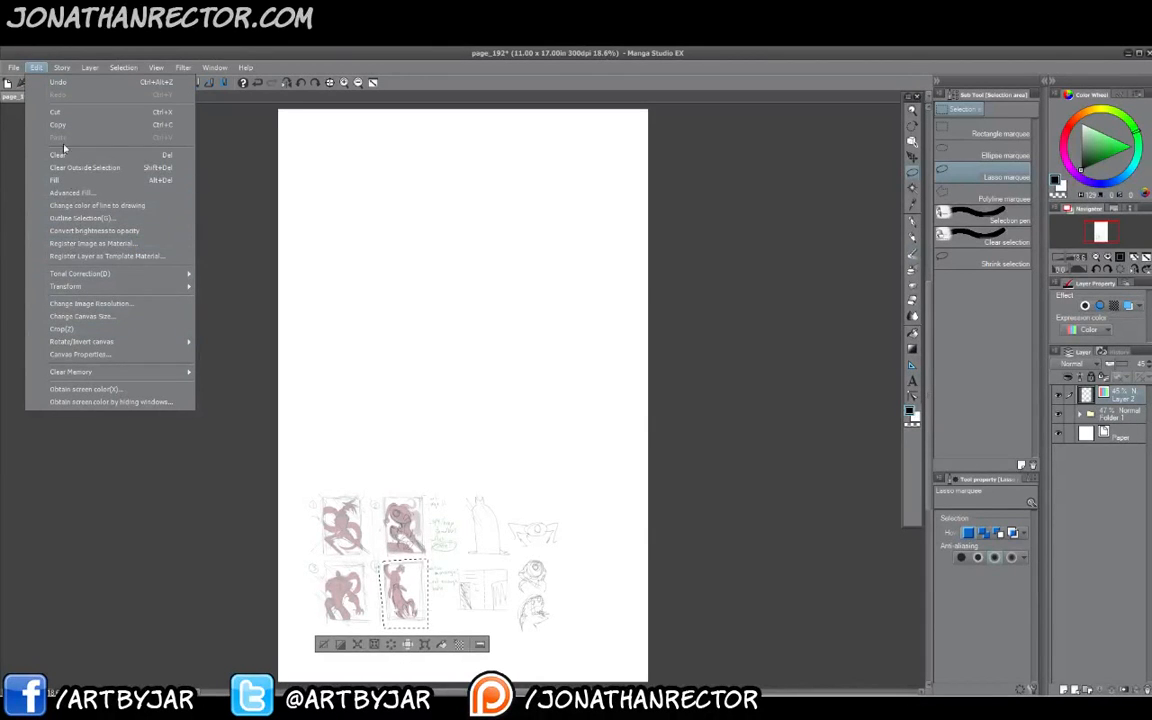
{"action": "mouse_move", "coordinate": [90, 70]}
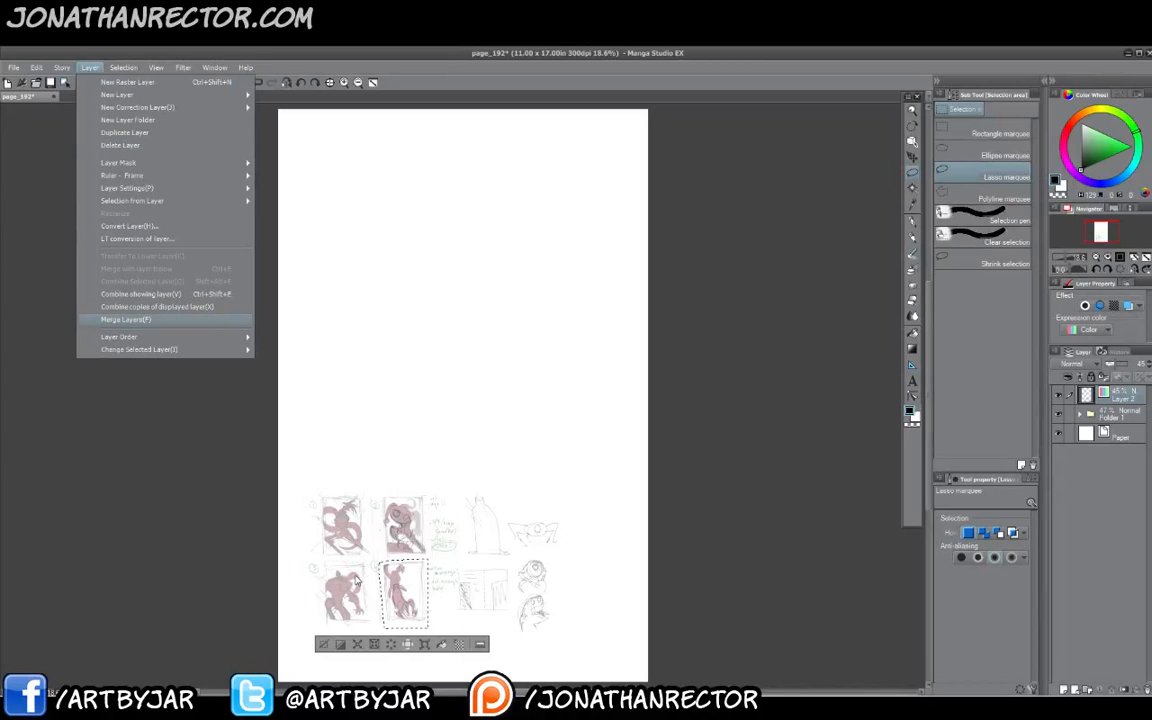
{"action": "left_click", "coordinate": [127, 320]}
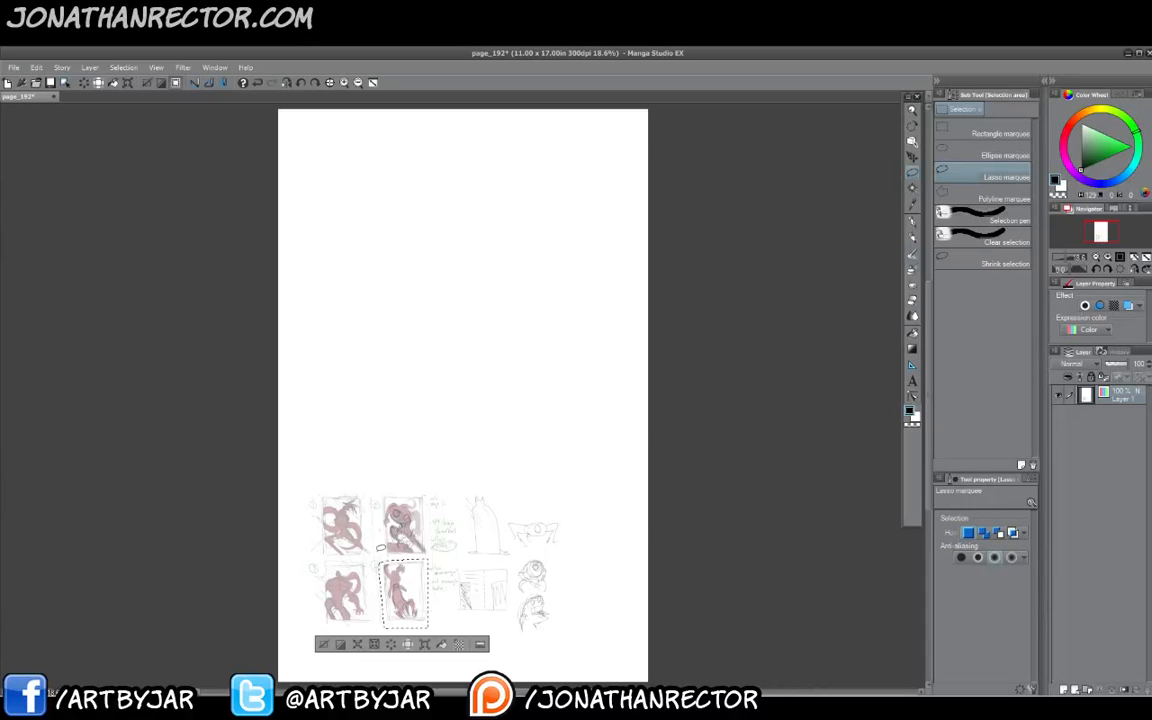
Add a new raster layer, paste a copy of thumbnail 4 above it and move the copy up to the page's middle.
{"action": "key", "text": "ctrl+shift+n"}
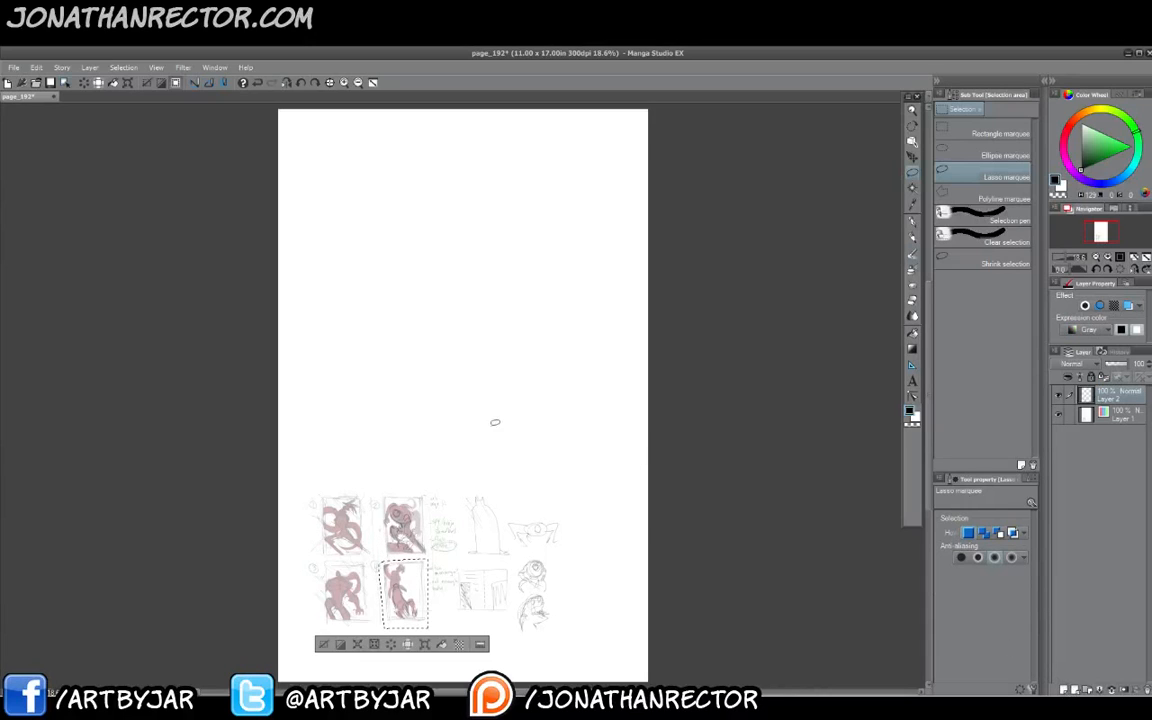
{"action": "key", "text": "ctrl+v"}
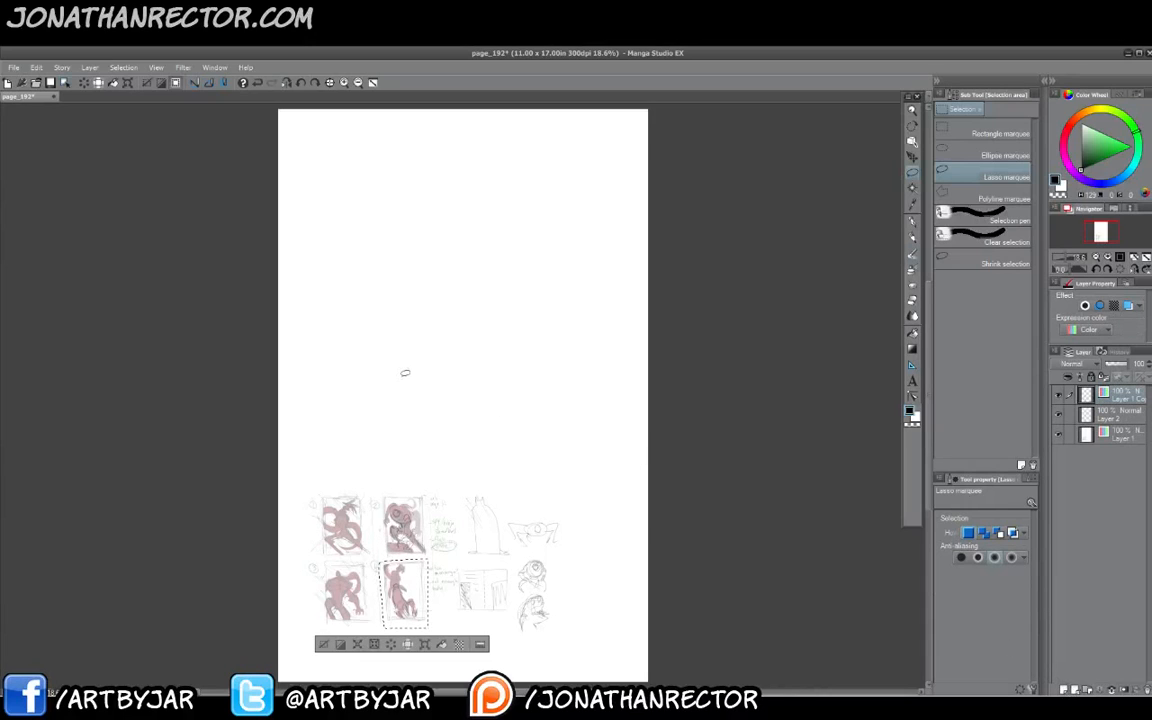
{"action": "left_click", "coordinate": [323, 646]}
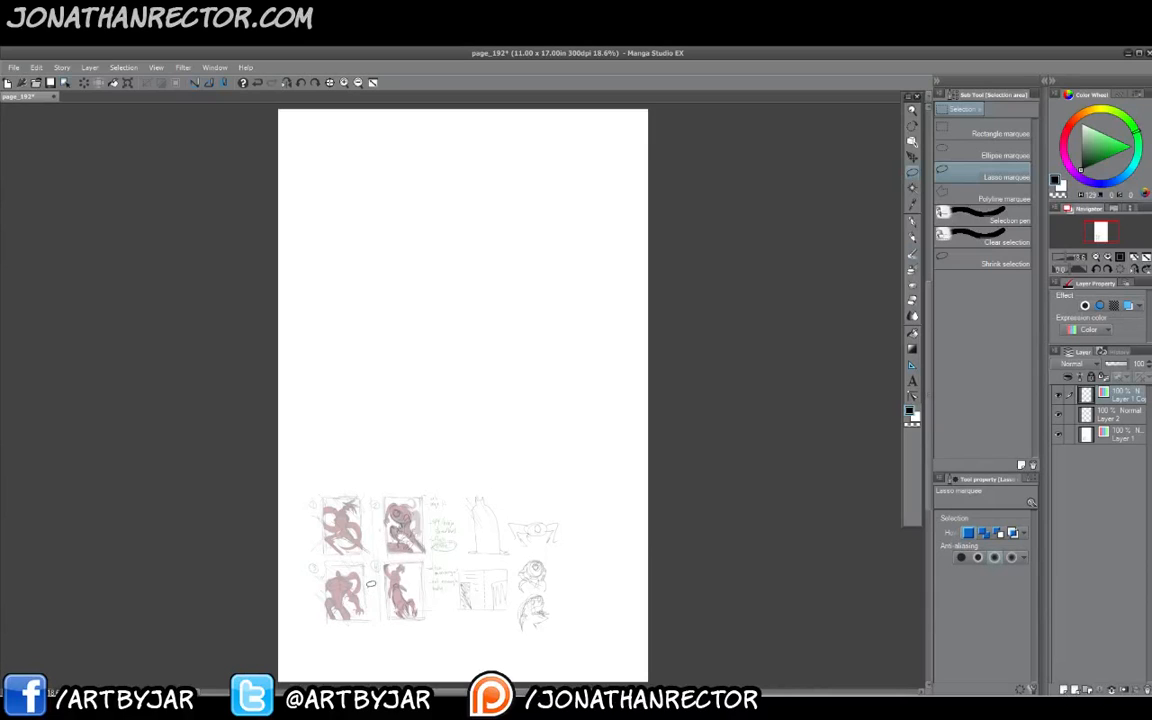
{"action": "key", "text": "k"}
{"action": "left_click_drag", "start_coordinate": [369, 602], "coordinate": [379, 360]}
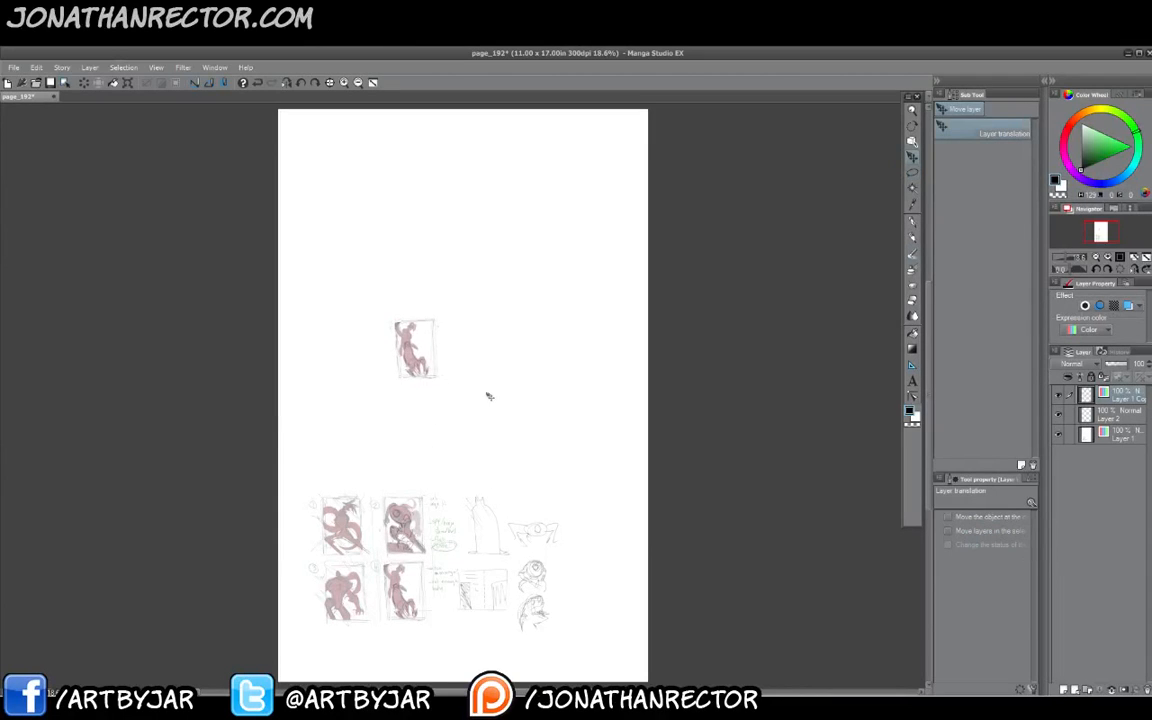
Fill the blank layer beneath the thumbnail copy with white across the whole page and merge it down into Layer 1.
{"action": "left_click", "coordinate": [1118, 414]}
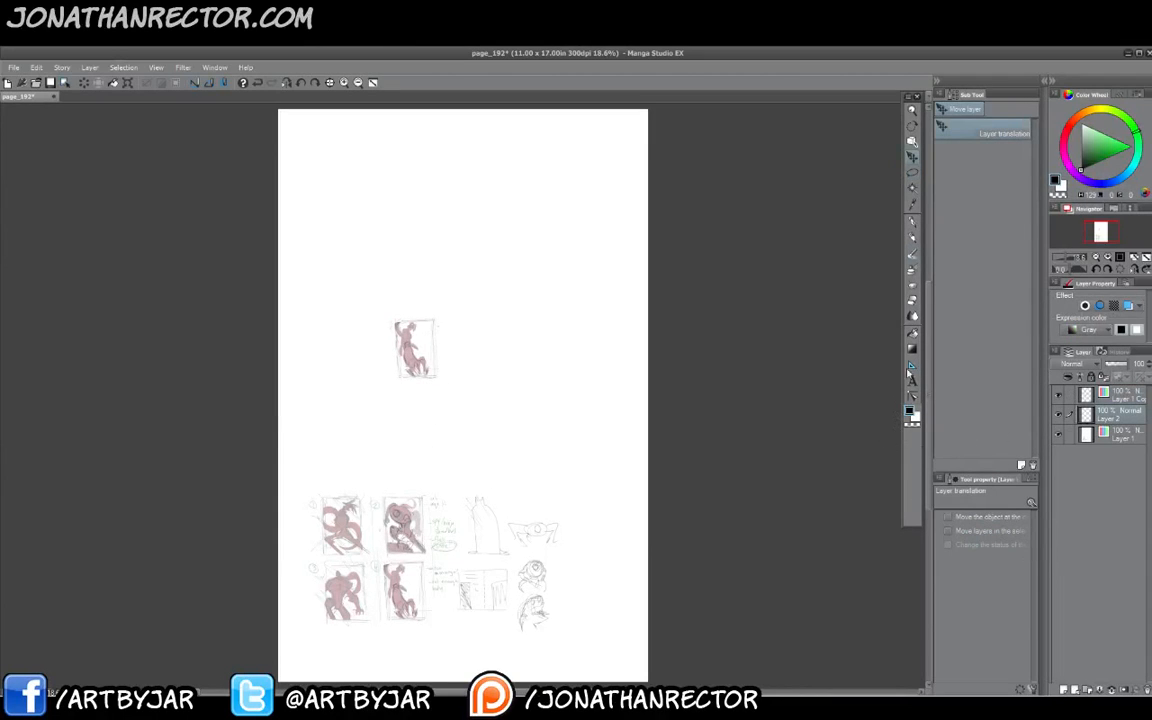
{"action": "key", "text": "g"}
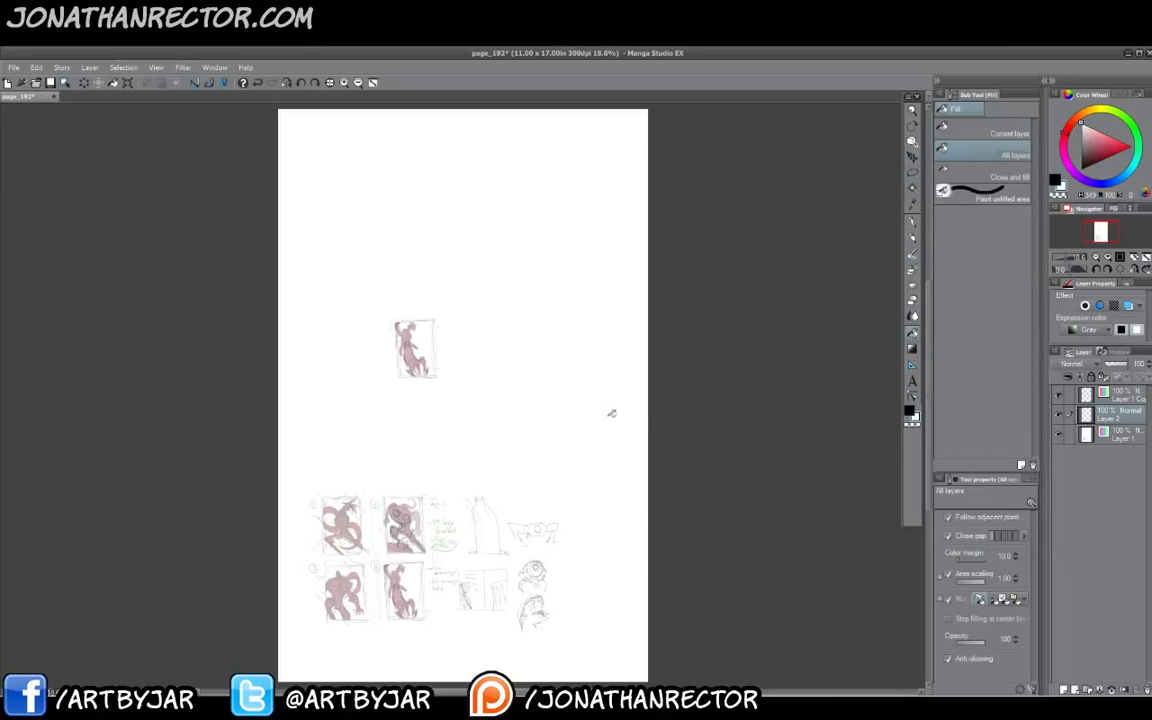
{"action": "key", "text": "m"}
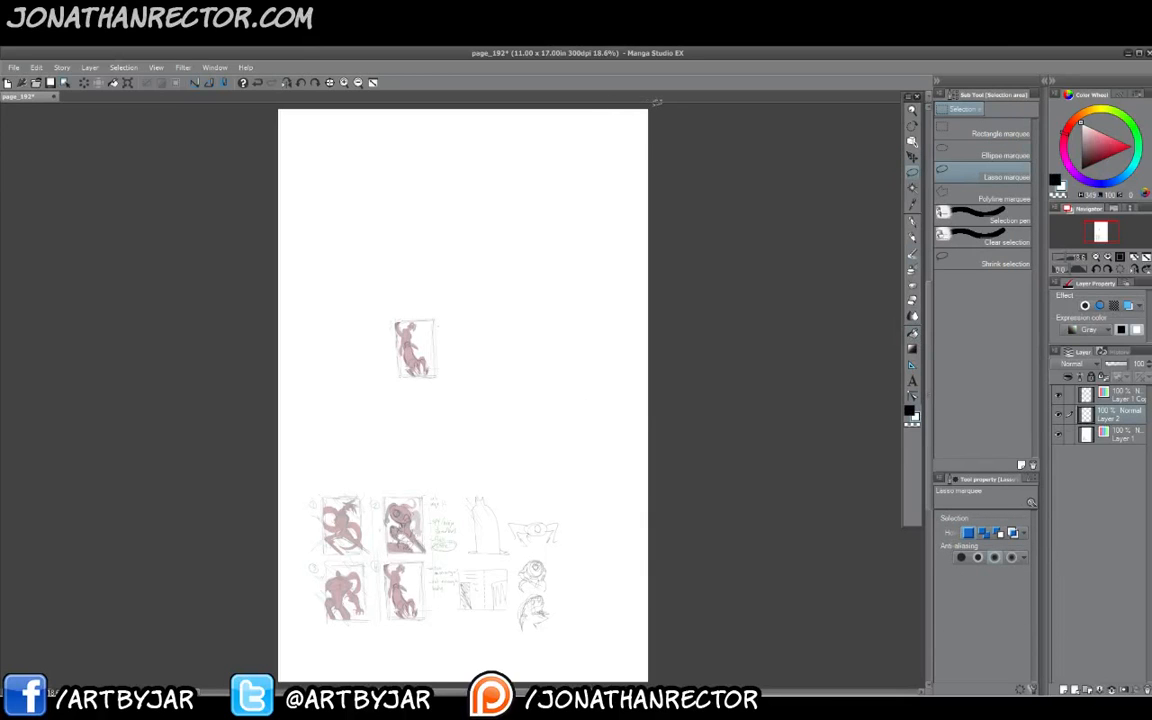
{"action": "key", "text": "m"}
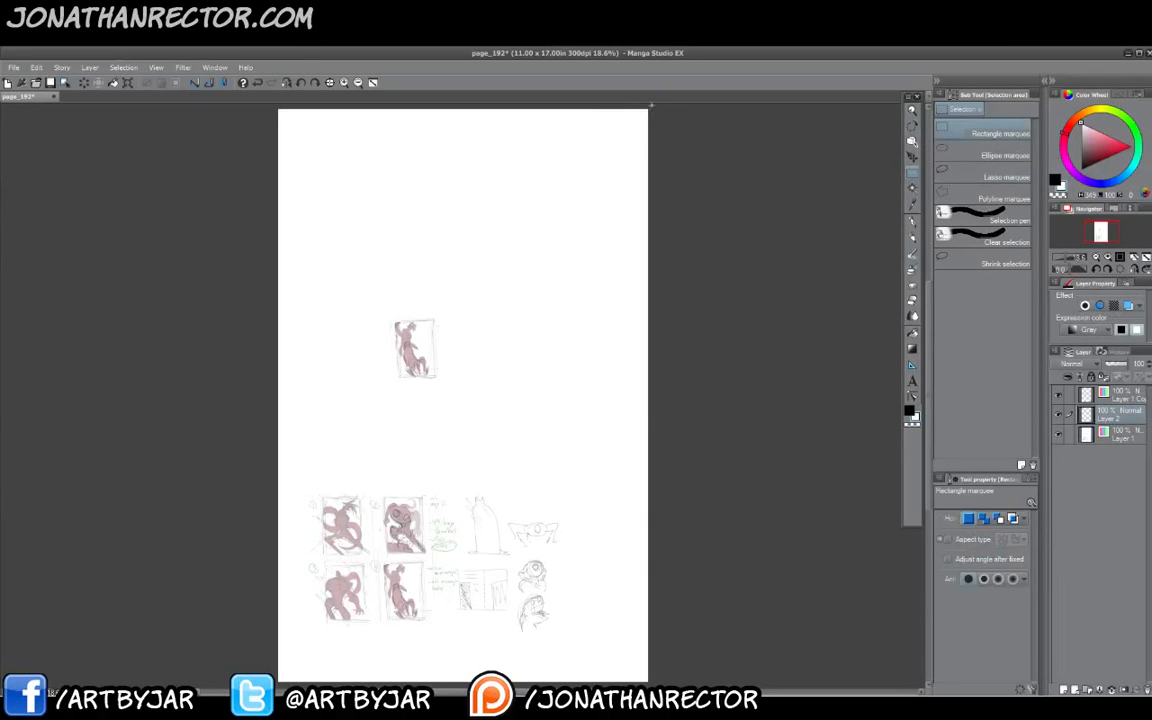
{"action": "left_click_drag", "start_coordinate": [651, 104], "coordinate": [341, 653]}
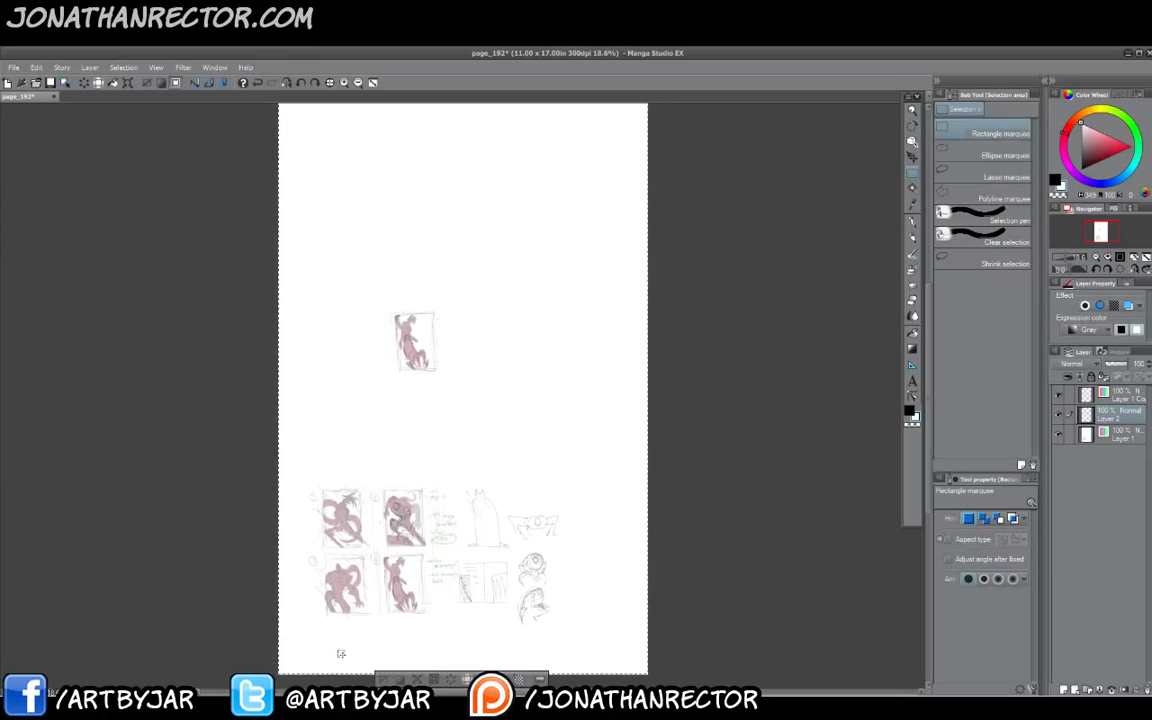
{"action": "key", "text": "alt+Delete"}
{"action": "left_click", "coordinate": [385, 680]}
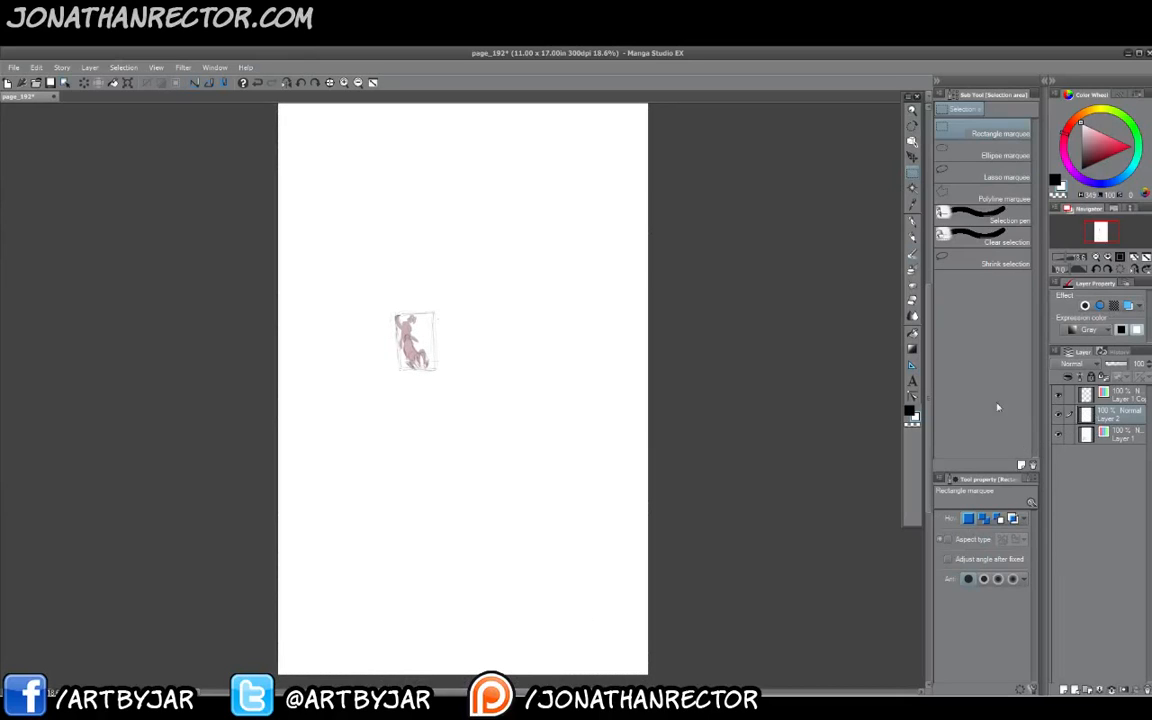
{"action": "key", "text": "ctrl+e"}
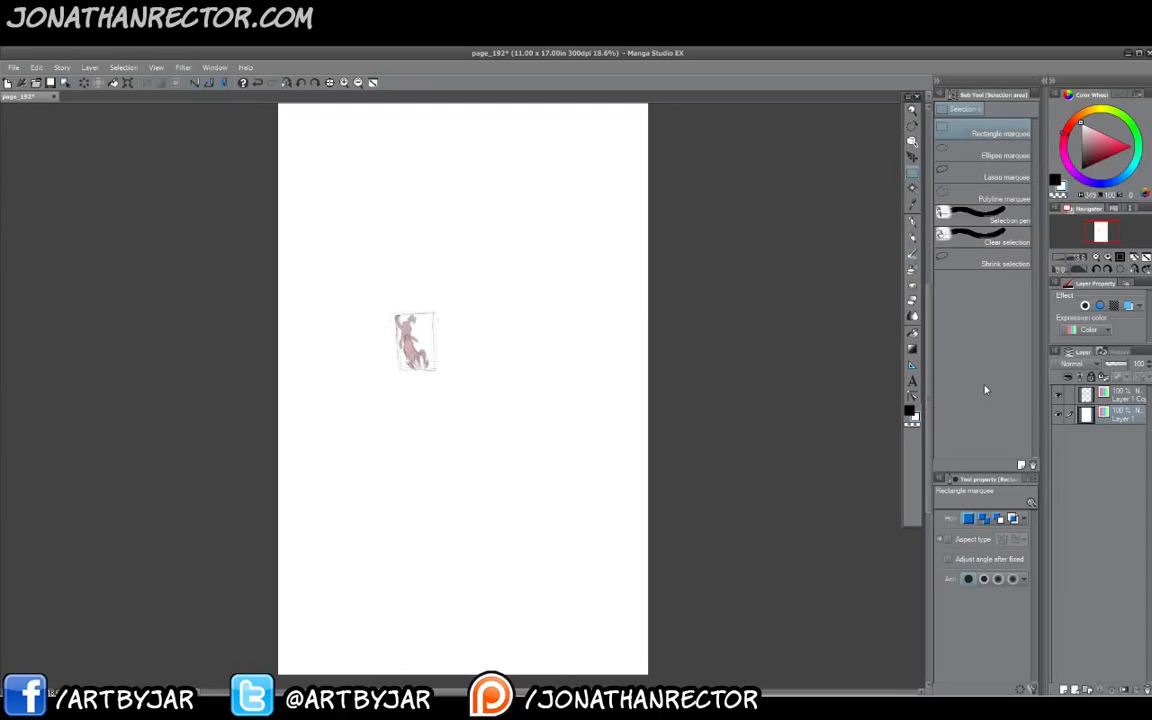
Save the file as page_192 in the 4Roughs folder of Internal Pinups.
{"action": "left_click", "coordinate": [14, 67]}
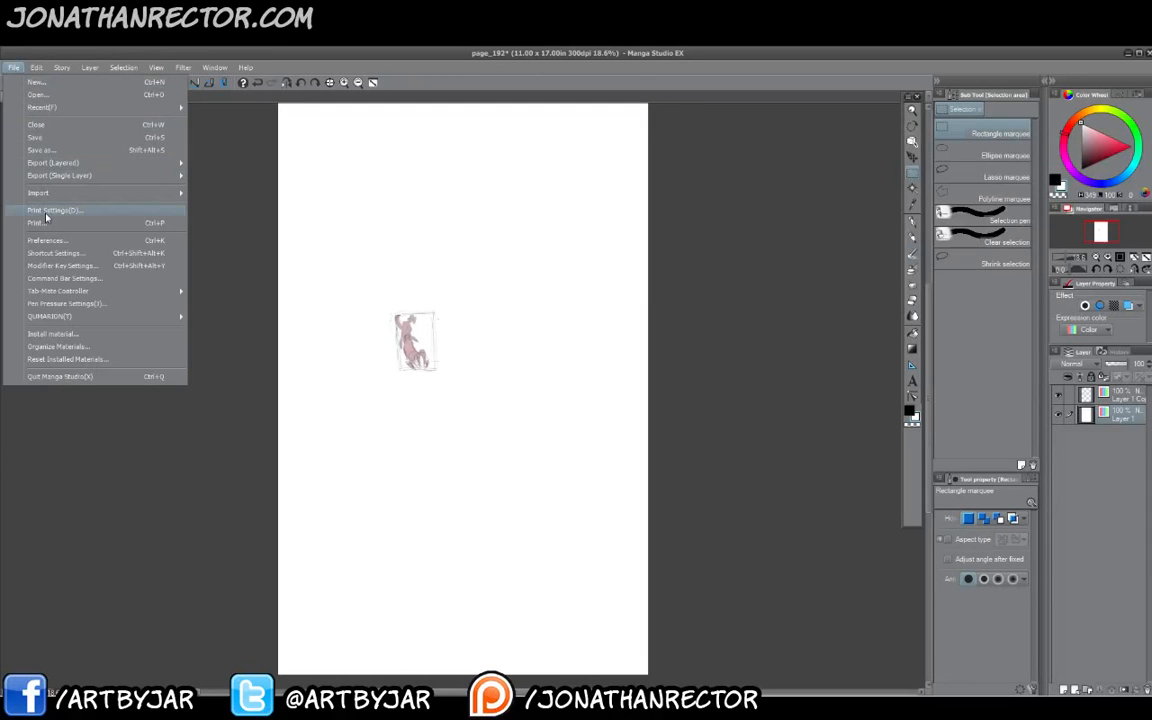
{"action": "left_click", "coordinate": [50, 157]}
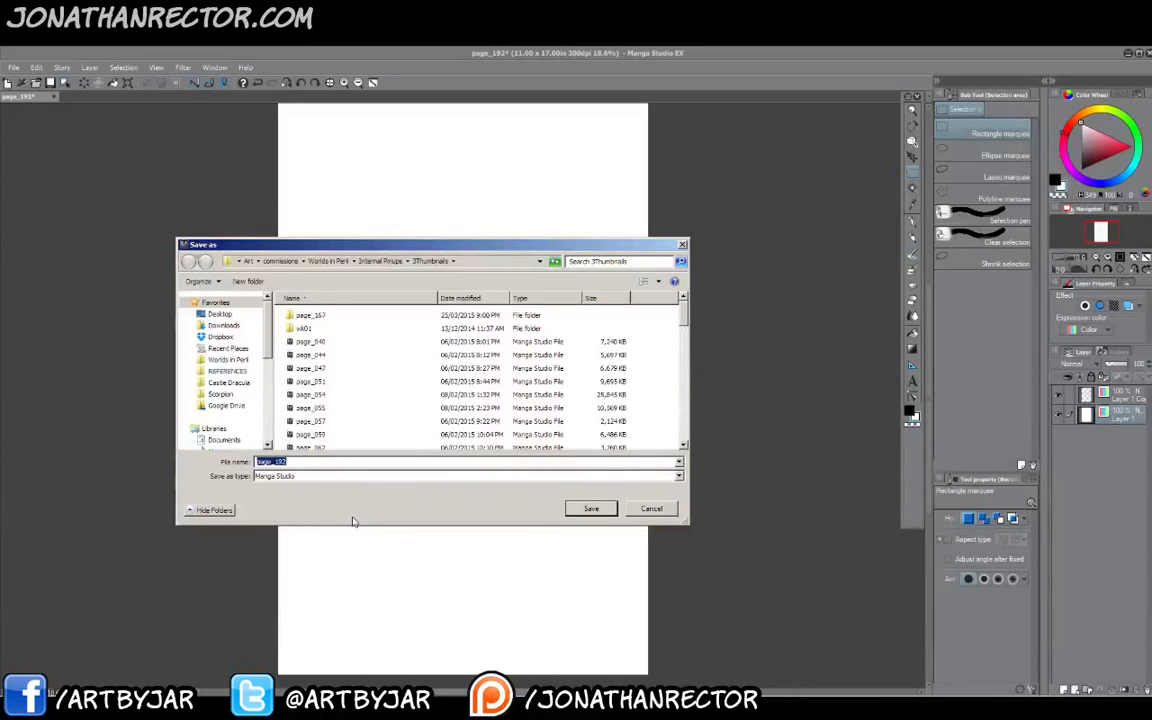
{"action": "left_click", "coordinate": [380, 261]}
{"action": "double_click", "coordinate": [308, 356]}
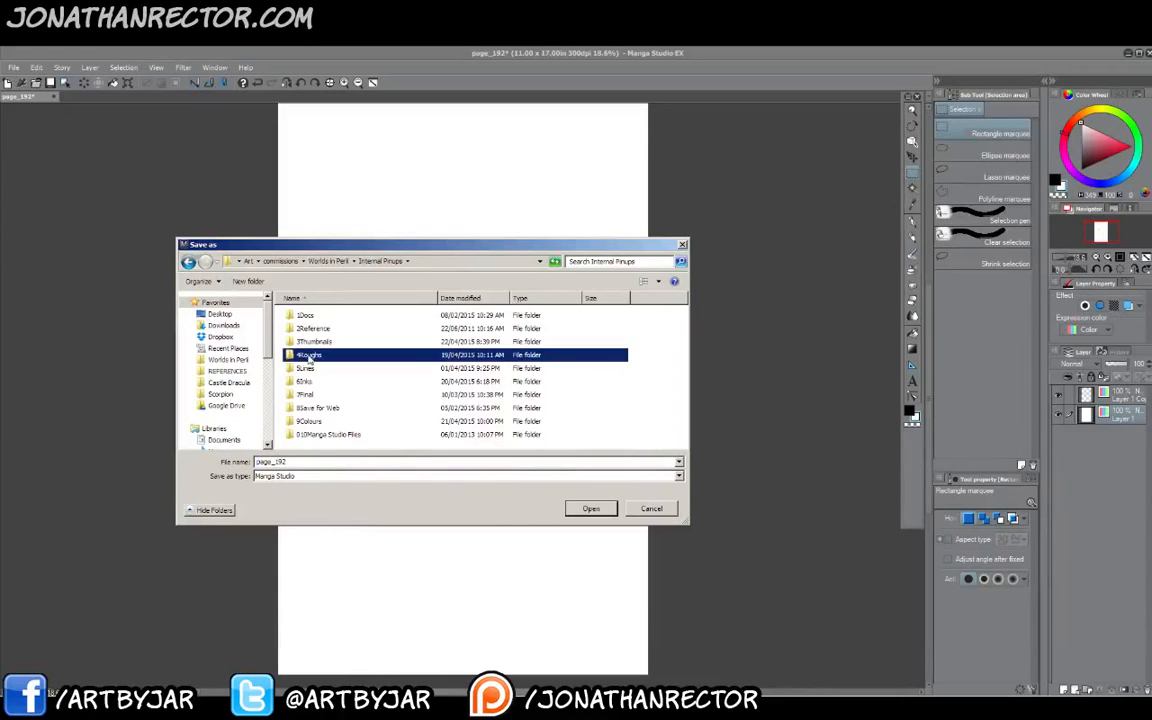
{"action": "left_click", "coordinate": [588, 508]}
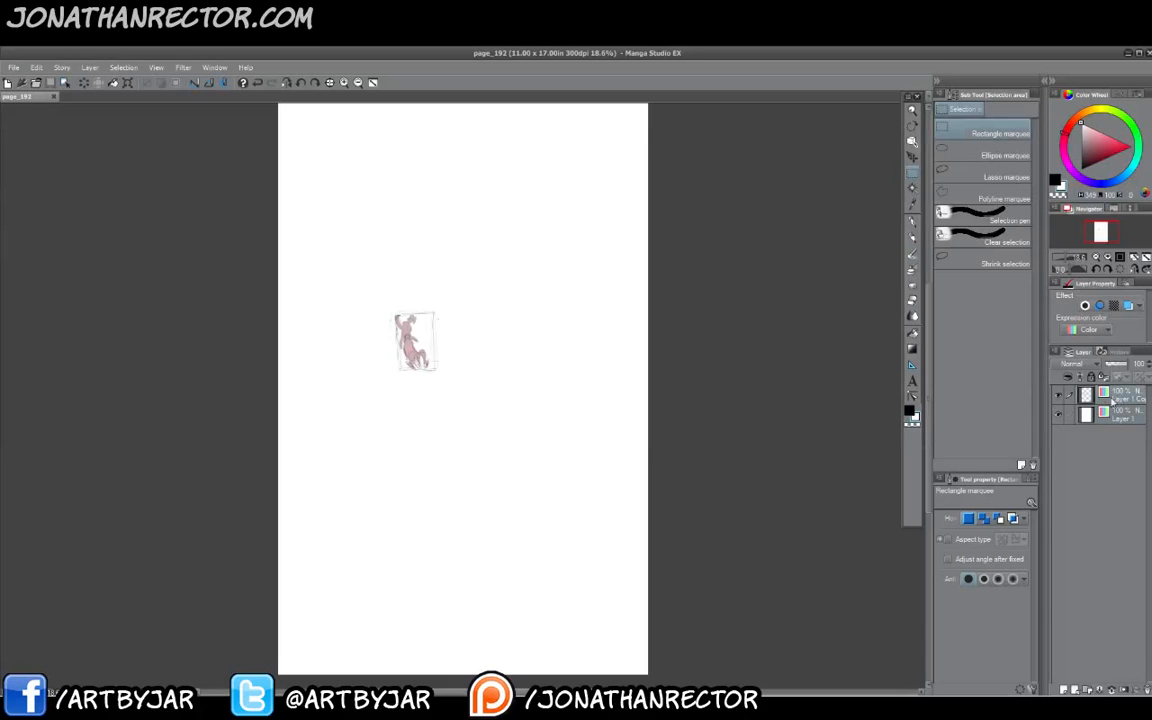
Scale the thumbnail copy up to about 666% and position it over the lower part of the page.
{"action": "key", "text": "ctrl+t"}
{"action": "left_click_drag", "start_coordinate": [374, 432], "coordinate": [380, 397]}
{"action": "left_click", "coordinate": [358, 83]}
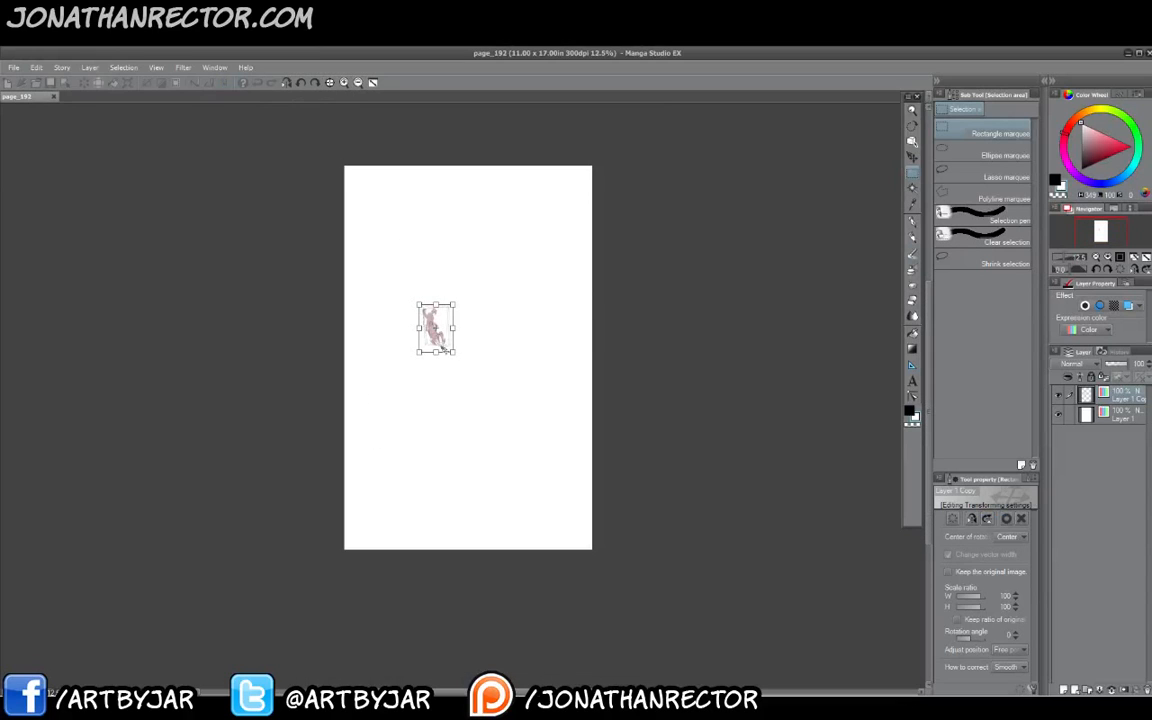
{"action": "left_click_drag", "start_coordinate": [455, 353], "coordinate": [577, 556]}
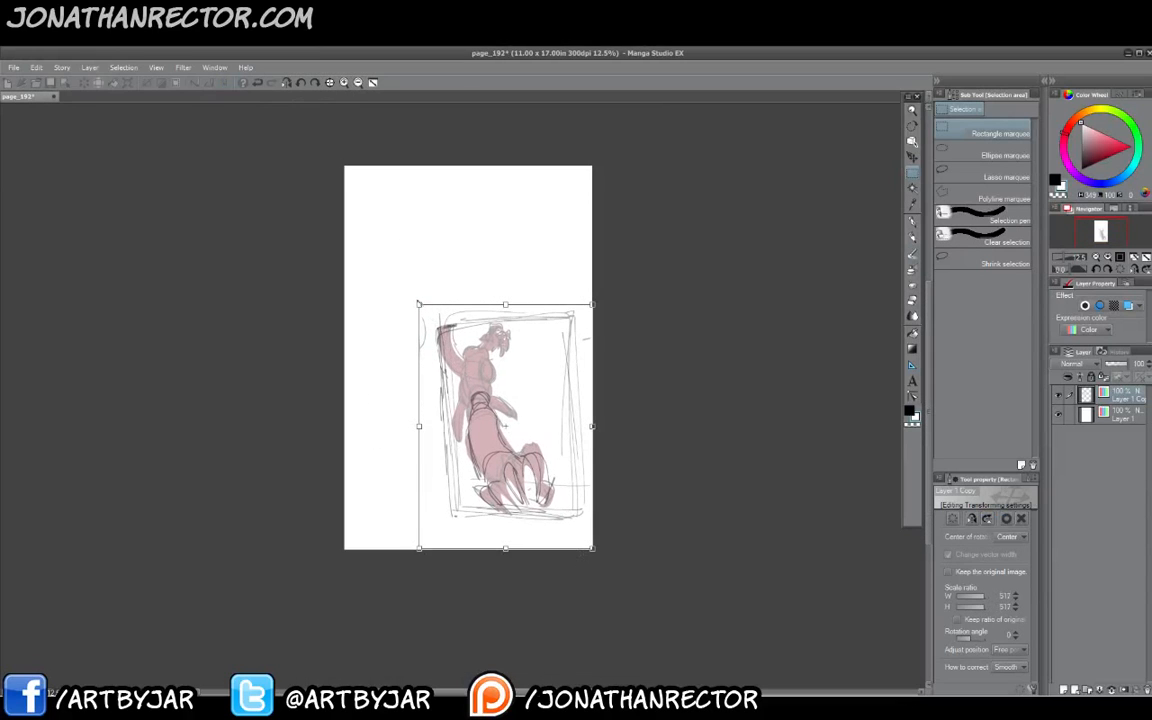
{"action": "left_click_drag", "start_coordinate": [418, 304], "coordinate": [355, 233]}
{"action": "mouse_move", "coordinate": [414, 397]}
{"action": "left_mouse_down"}
{"action": "mouse_move", "coordinate": [367, 430]}
{"action": "mouse_move", "coordinate": [391, 449]}
{"action": "left_mouse_up"}
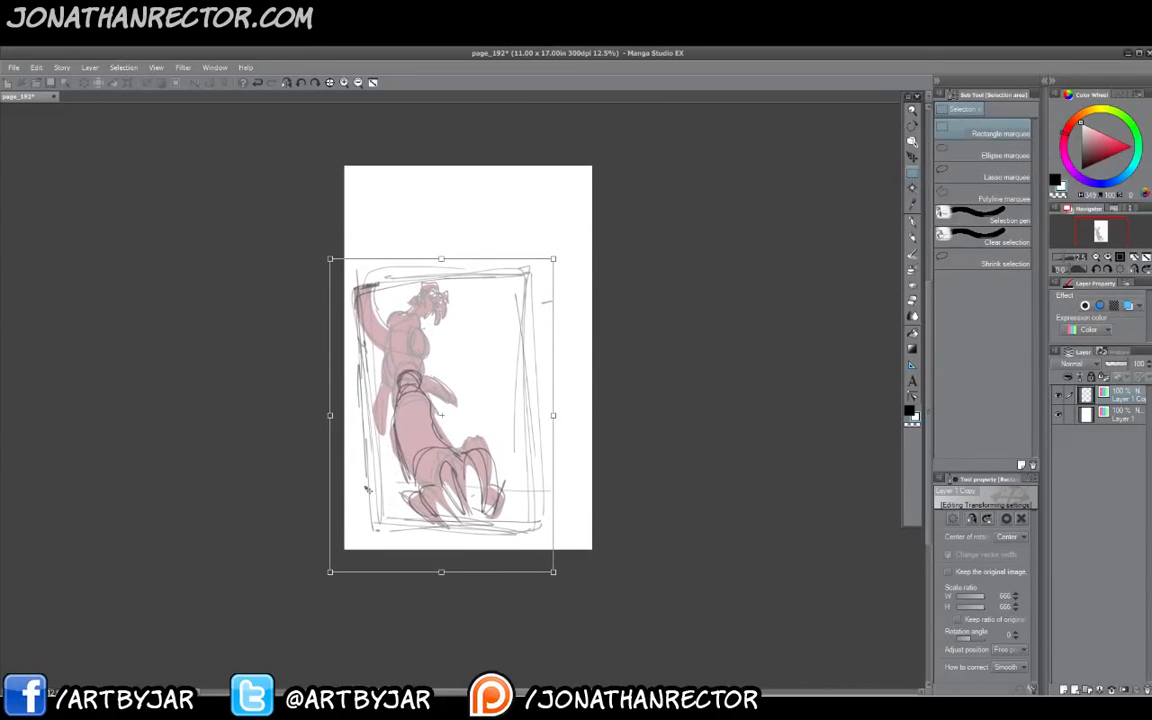
{"action": "key", "text": "Return"}
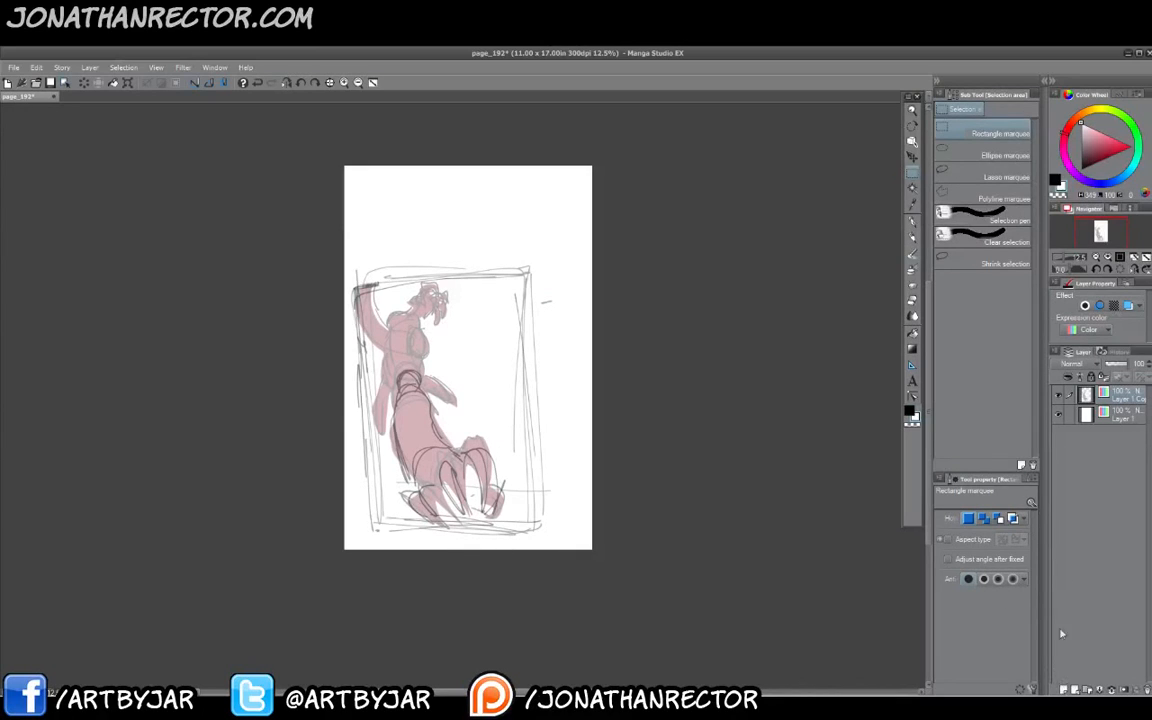
Create a layer folder above the enlarged thumbnail and add a blank raster layer inside it.
{"action": "left_click", "coordinate": [1088, 689]}
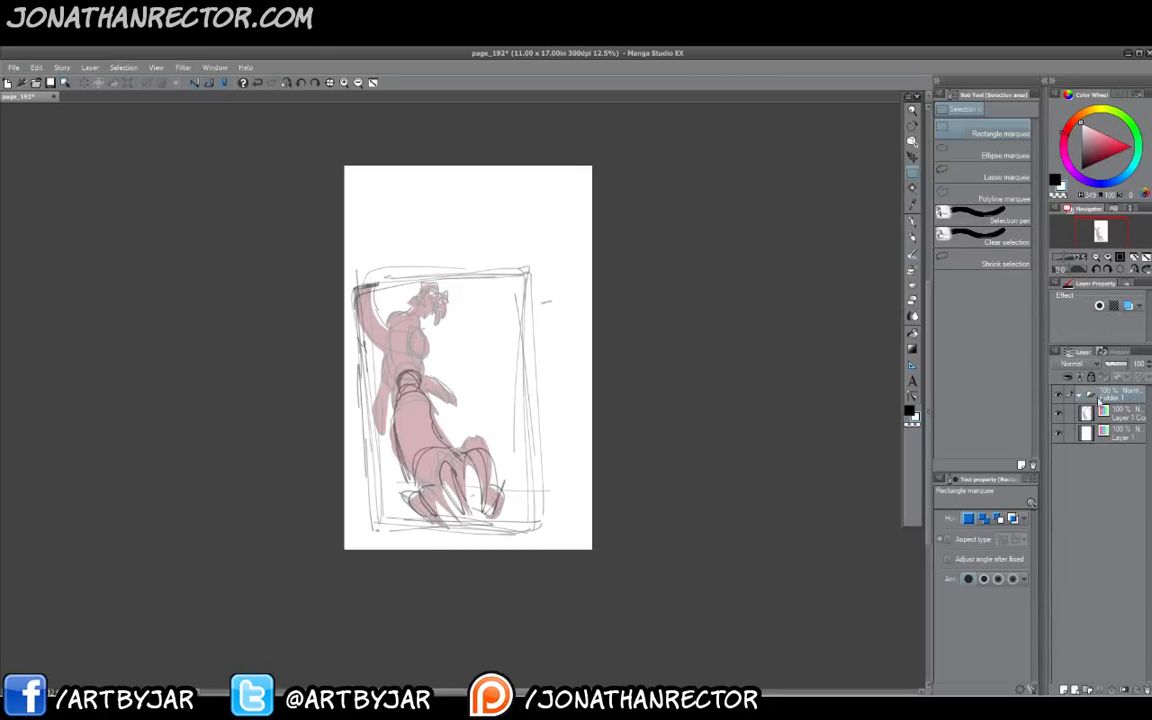
{"action": "left_click", "coordinate": [1063, 688]}
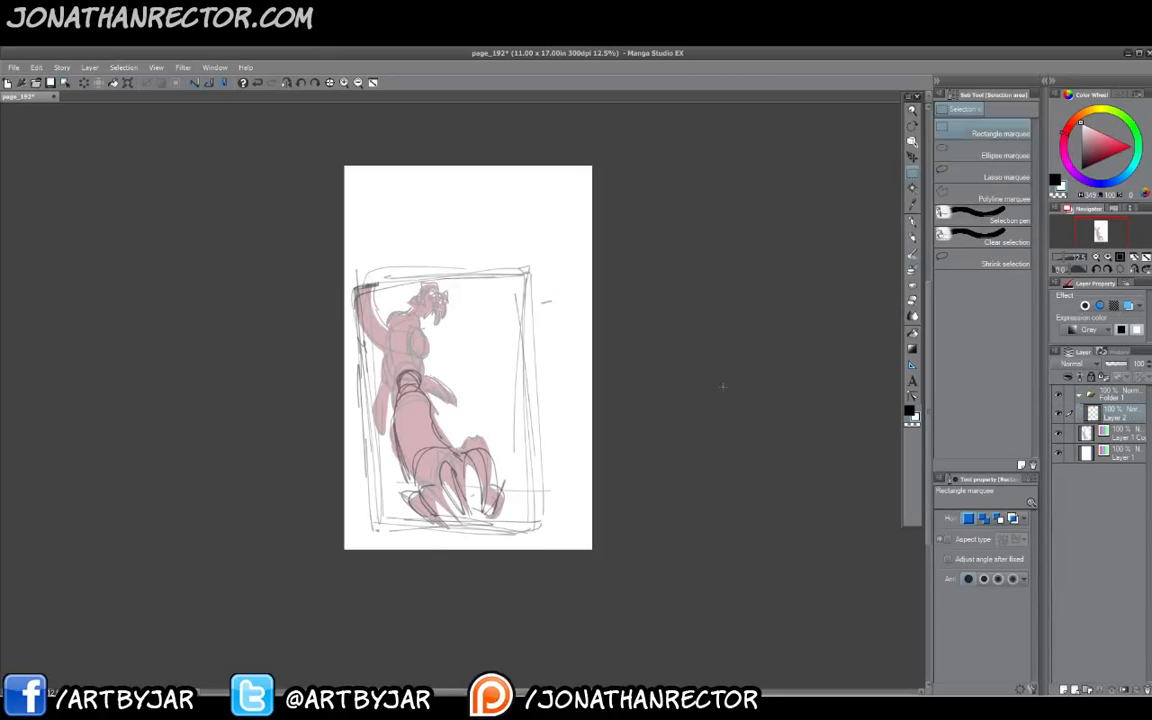
{"action": "key", "text": "p"}
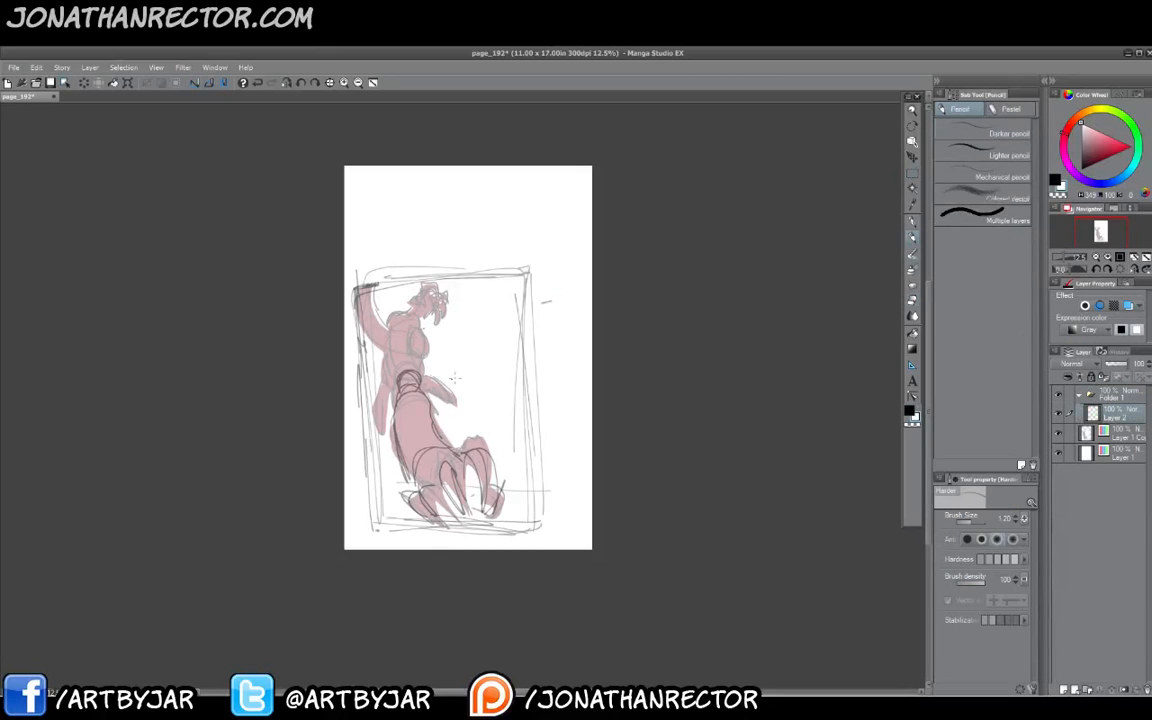
{"action": "key", "text": "e"}
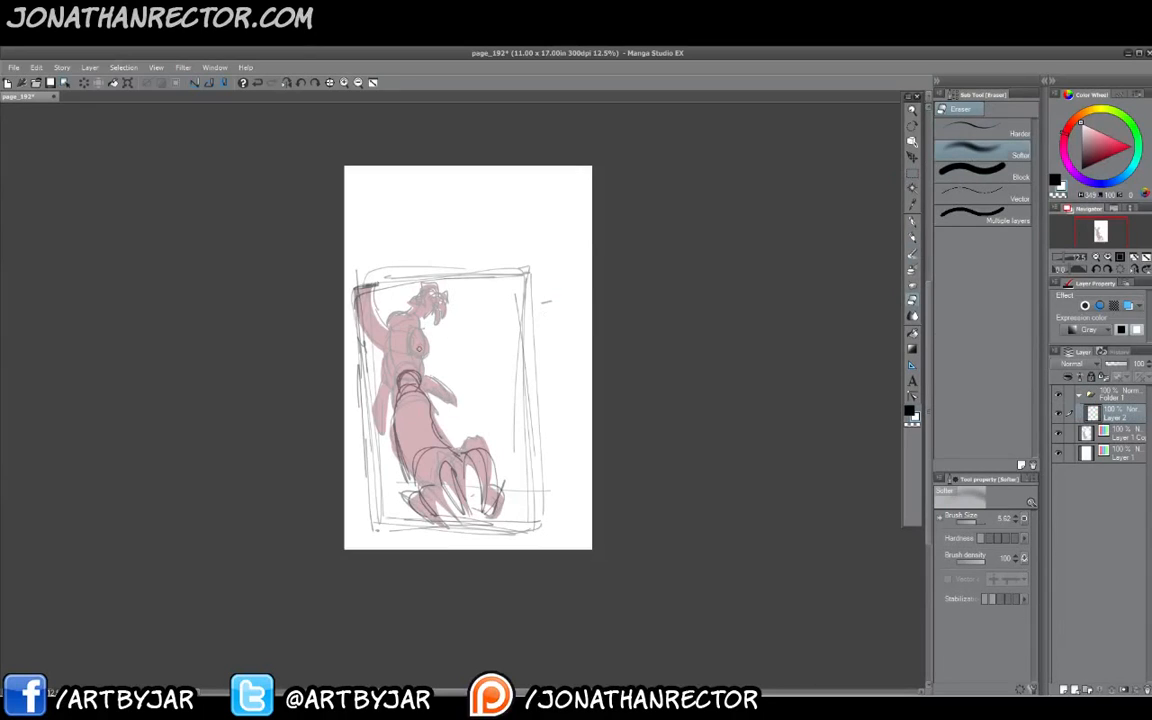
{"action": "left_click", "coordinate": [344, 84]}
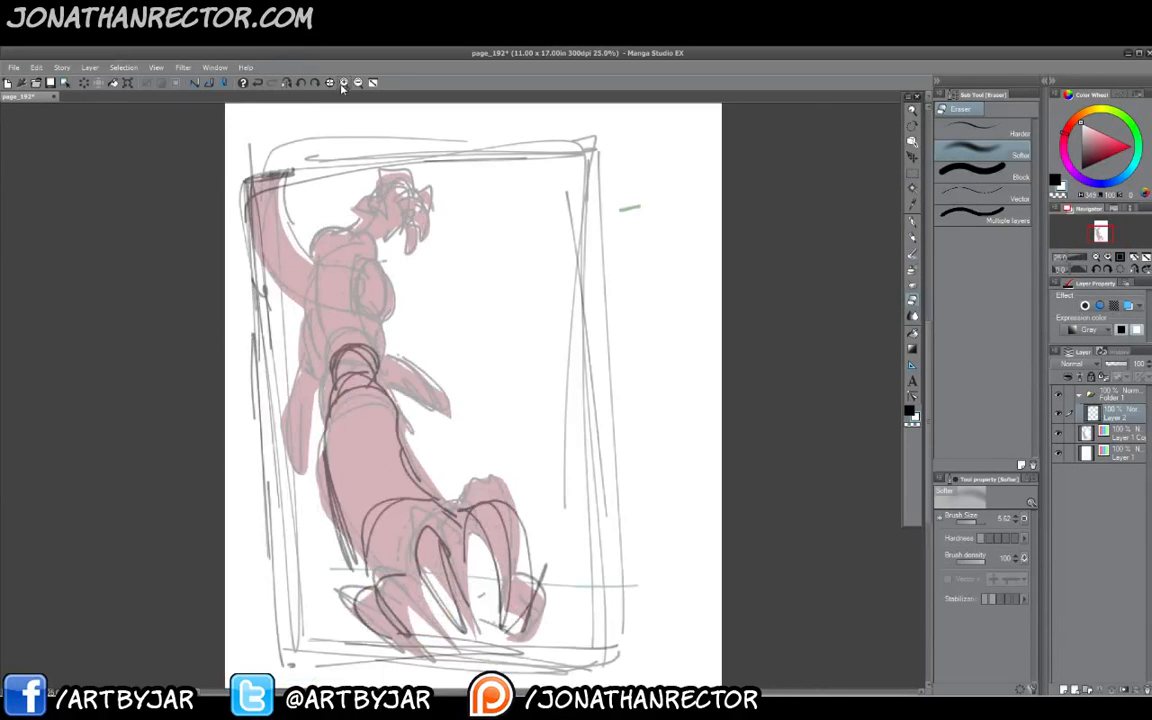
{"action": "left_click", "coordinate": [344, 84]}
{"action": "left_click", "coordinate": [354, 84]}
{"action": "left_click_drag", "start_coordinate": [289, 368], "coordinate": [349, 353]}
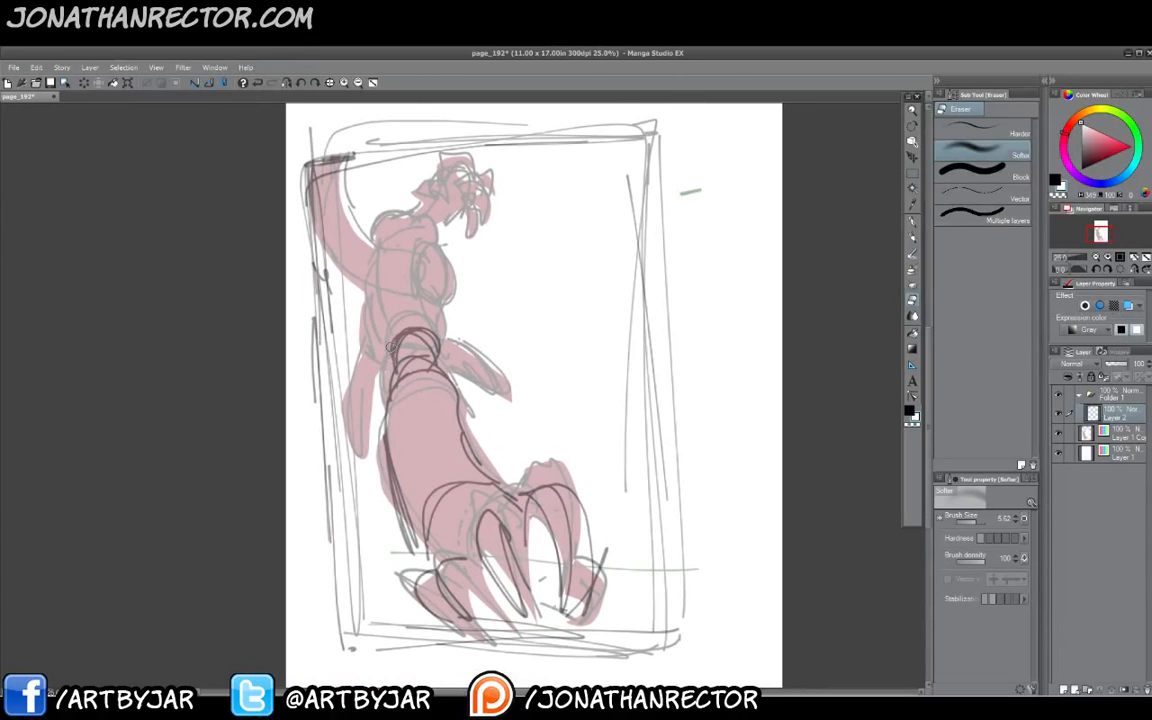
Test Jonathan Pencil 2 with scribbles beside the figure, raising the brush size to 2.00 and switching to a lighter, grayish drawing color.
{"action": "key", "text": "p"}
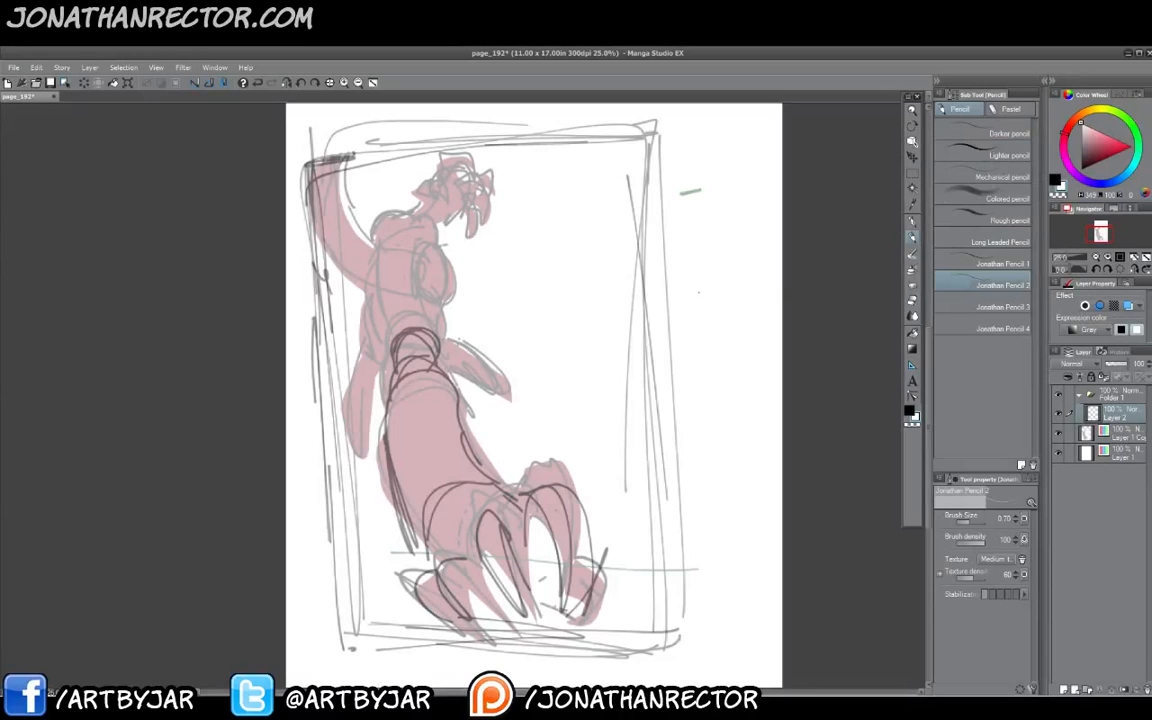
{"action": "key", "text": "x"}
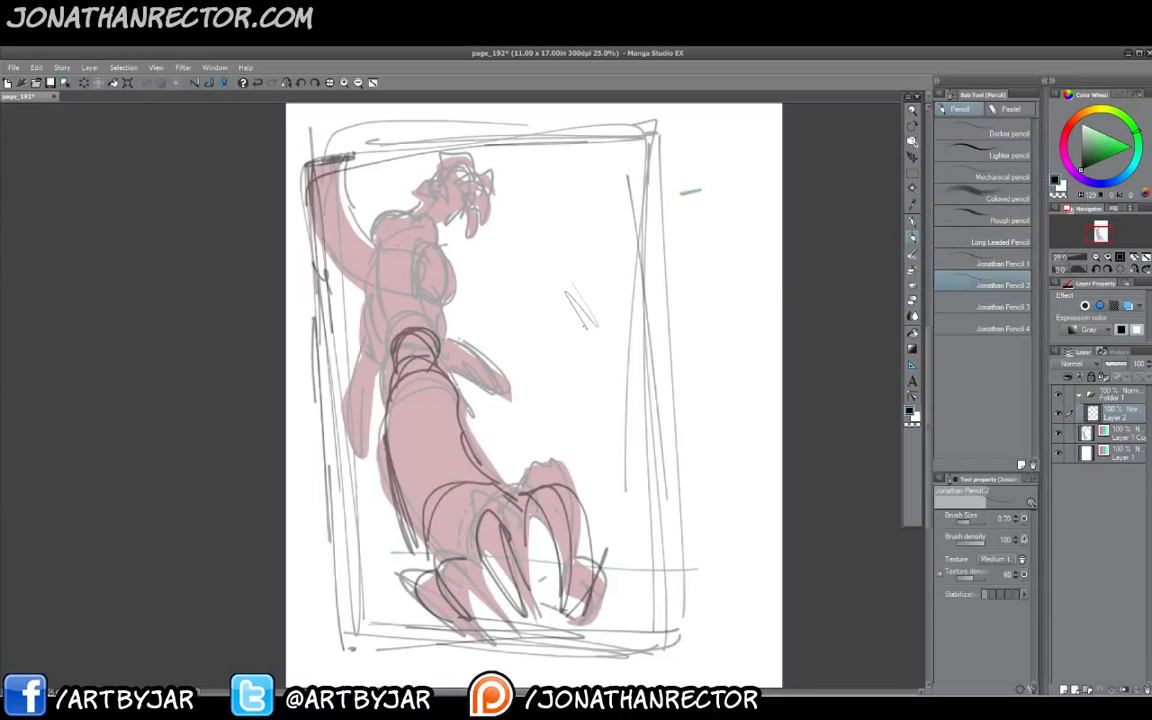
{"action": "left_click_drag", "start_coordinate": [595, 292], "coordinate": [550, 335]}
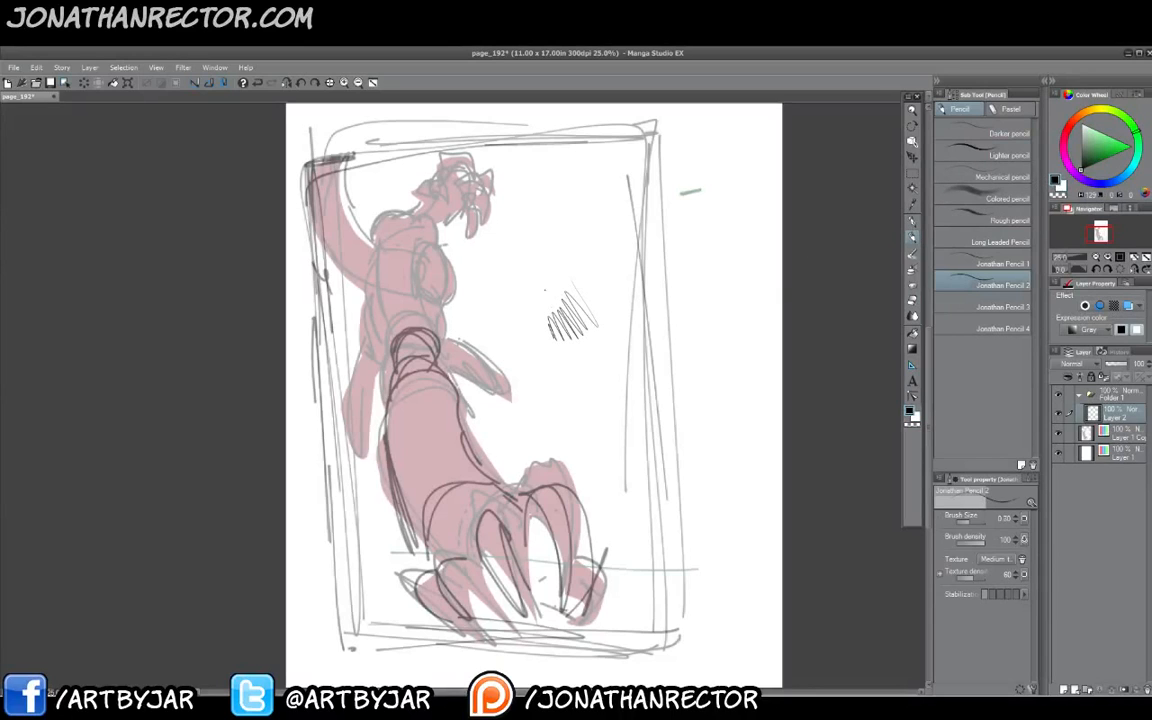
{"action": "key", "text": "bracketright"}
{"action": "mouse_move", "coordinate": [538, 288]}
{"action": "left_mouse_down"}
{"action": "mouse_move", "coordinate": [511, 270]}
{"action": "mouse_move", "coordinate": [499, 290]}
{"action": "mouse_move", "coordinate": [502, 332]}
{"action": "left_mouse_up"}
{"action": "key", "text": "bracketright"}
{"action": "key", "text": "bracketright"}
{"action": "key", "text": "bracketright"}
{"action": "key", "text": "bracketleft"}
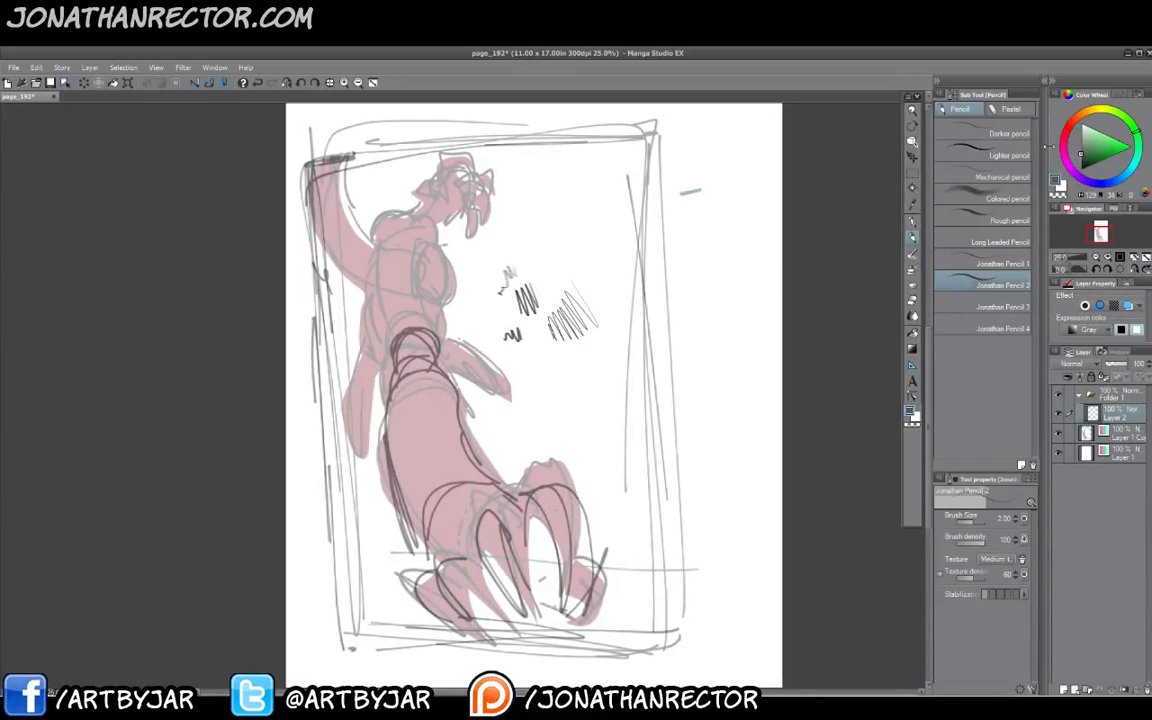
{"action": "left_click_drag", "start_coordinate": [600, 380], "coordinate": [545, 378]}
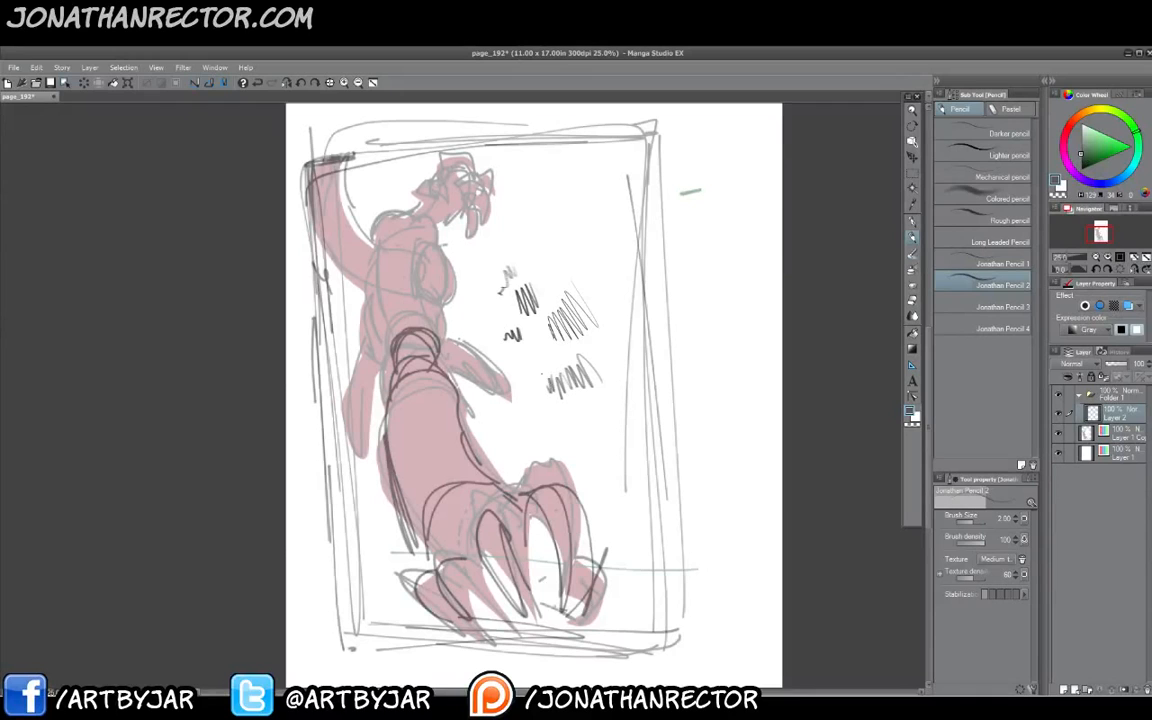
Select the rectangular area around the test scribbles and clear them from the layer.
{"action": "key", "text": "m"}
{"action": "mouse_move", "coordinate": [633, 236]}
{"action": "left_mouse_down"}
{"action": "mouse_move", "coordinate": [430, 441]}
{"action": "mouse_move", "coordinate": [429, 467]}
{"action": "left_mouse_up"}
{"action": "key", "text": "Delete"}
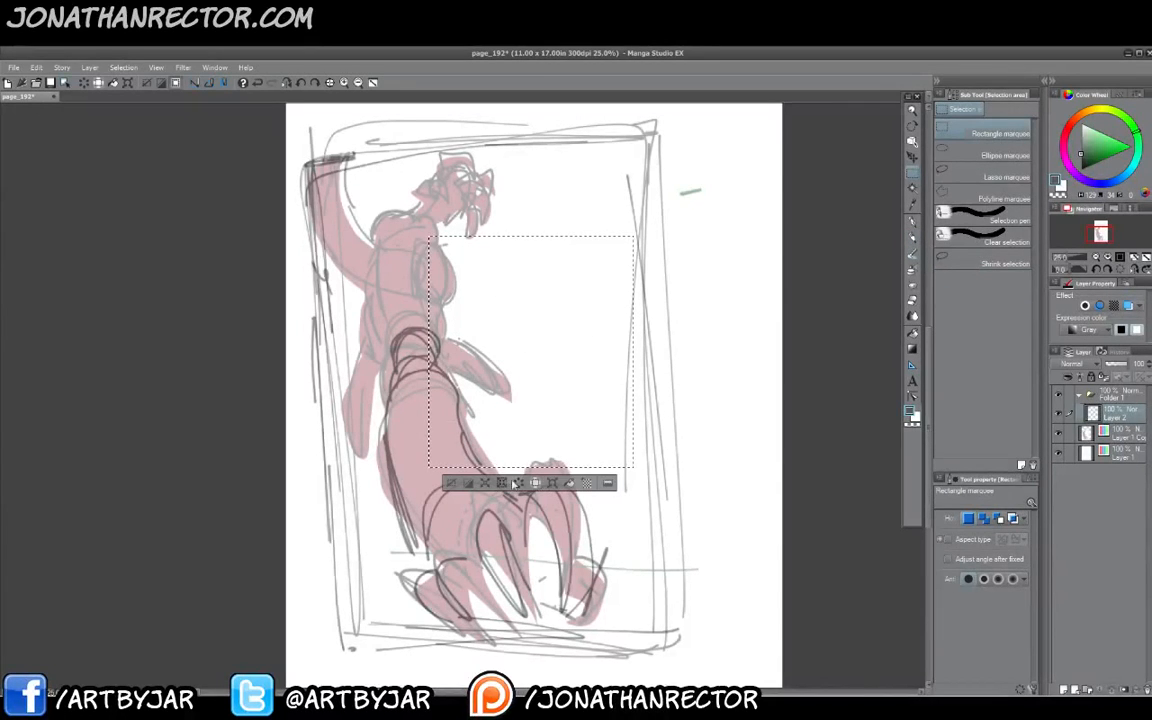
Deselect the cleared area, fade the enlarged thumbnail layer to about 26% opacity, and ready Jonathan Pencil 2 on the blank layer in the folder.
{"action": "key", "text": "ctrl+d"}
{"action": "key", "text": "p"}
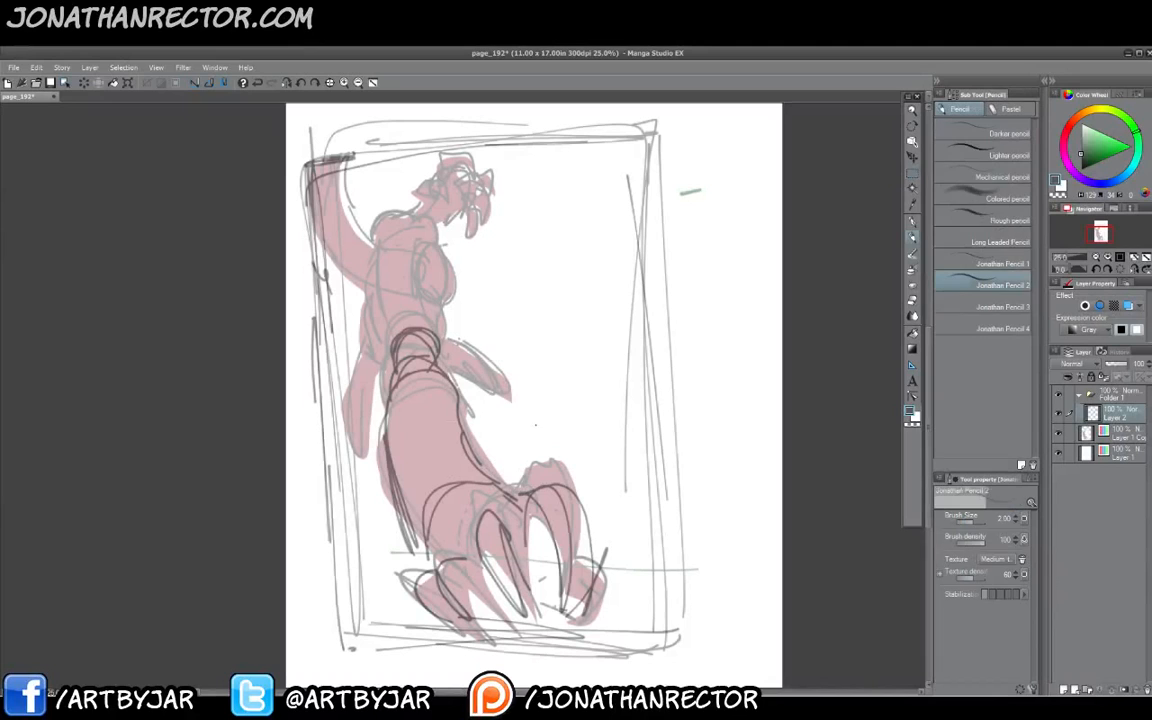
{"action": "left_click", "coordinate": [1118, 436]}
{"action": "left_click_drag", "start_coordinate": [1113, 364], "coordinate": [1111, 366]}
{"action": "left_click", "coordinate": [1118, 412]}
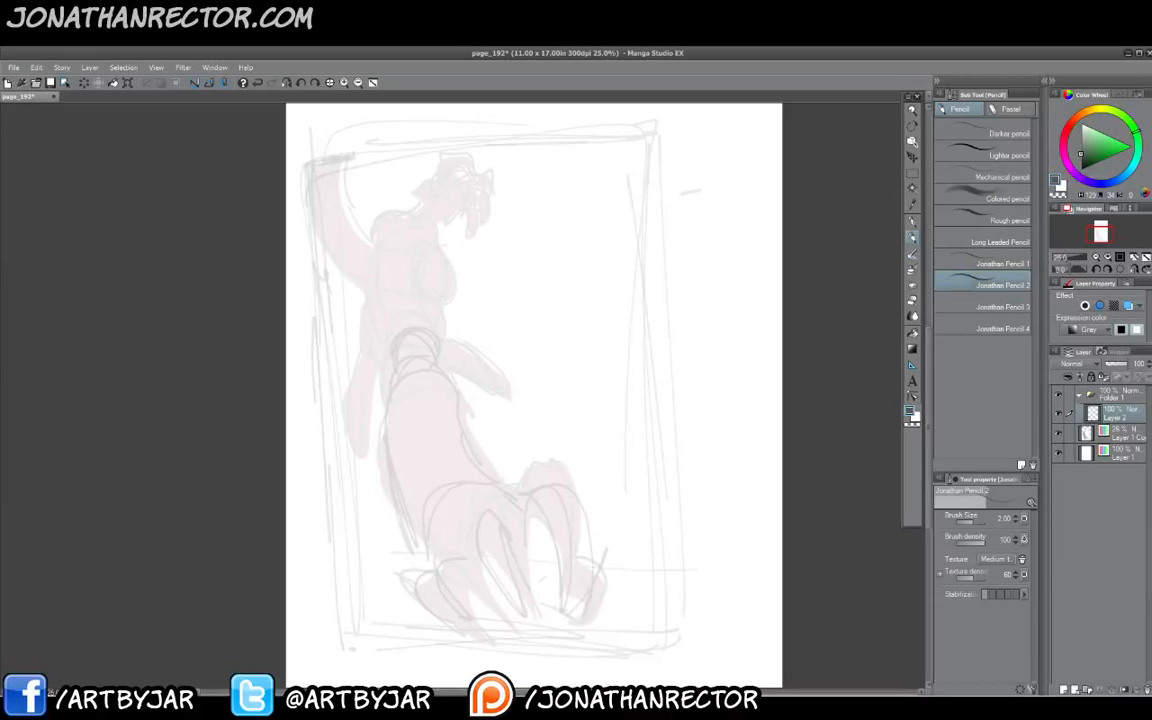
Sketch the foreground thigh as a tapered cylinder with a round knee end and a curved cross-contour, following the faded thumbnail.
{"action": "mouse_move", "coordinate": [515, 507]}
{"action": "left_mouse_down"}
{"action": "mouse_move", "coordinate": [447, 490]}
{"action": "mouse_move", "coordinate": [430, 520]}
{"action": "mouse_move", "coordinate": [499, 566]}
{"action": "left_mouse_up"}
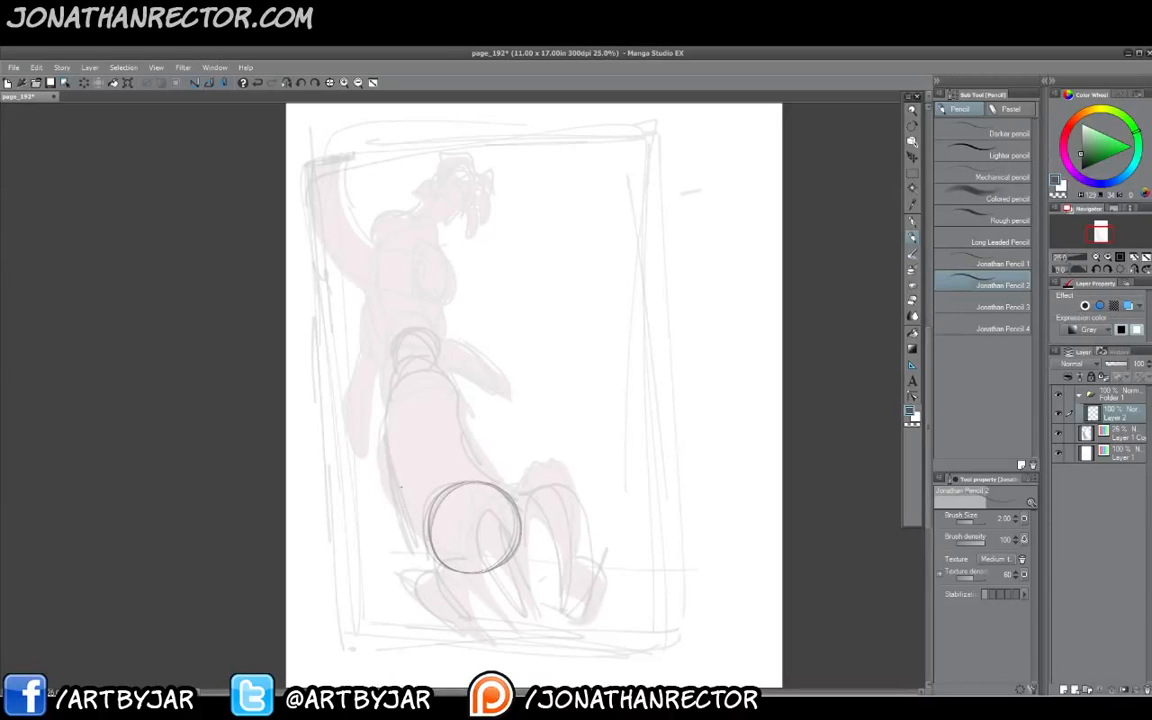
{"action": "left_click_drag", "start_coordinate": [447, 392], "coordinate": [495, 486]}
{"action": "mouse_move", "coordinate": [448, 408]}
{"action": "left_mouse_down"}
{"action": "mouse_move", "coordinate": [443, 379]}
{"action": "mouse_move", "coordinate": [419, 362]}
{"action": "mouse_move", "coordinate": [392, 381]}
{"action": "mouse_move", "coordinate": [378, 422]}
{"action": "mouse_move", "coordinate": [414, 522]}
{"action": "left_mouse_up"}
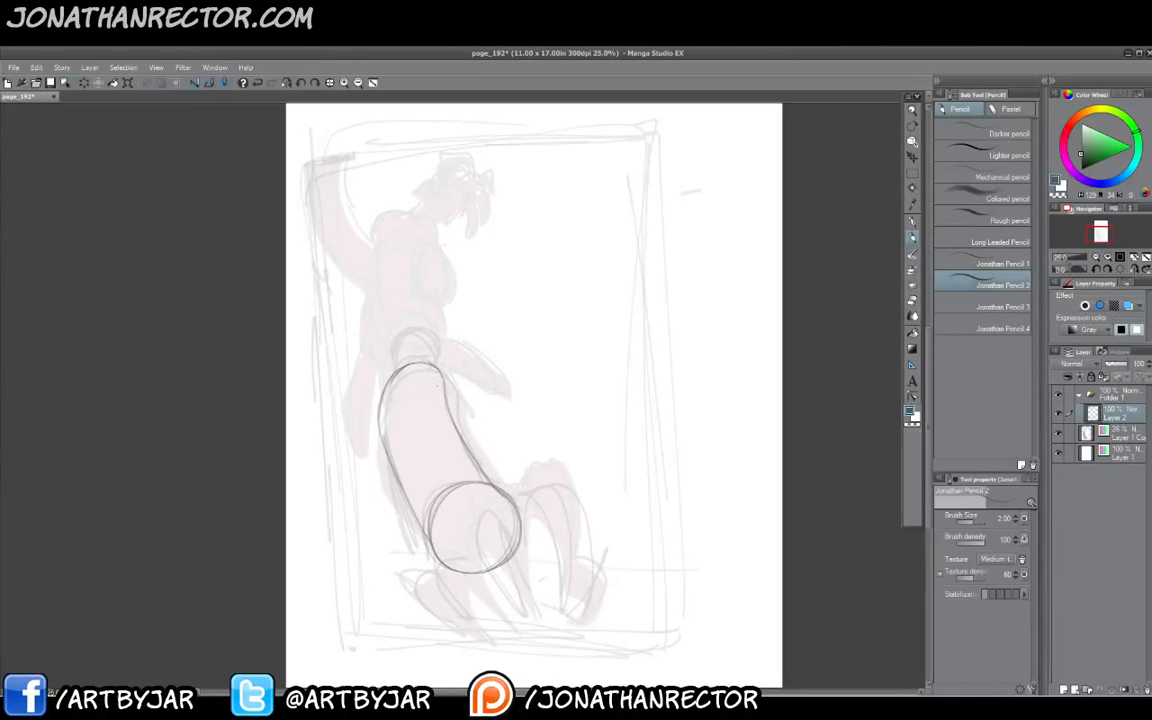
{"action": "left_click_drag", "start_coordinate": [391, 380], "coordinate": [382, 424]}
{"action": "left_click_drag", "start_coordinate": [405, 485], "coordinate": [479, 469]}
Try an X mark and hatching on the thigh cylinder, tilt and straighten the page view, and undo the hatching.
{"action": "left_click_drag", "start_coordinate": [412, 397], "coordinate": [428, 423]}
{"action": "mouse_move", "coordinate": [428, 396]}
{"action": "left_mouse_down"}
{"action": "mouse_move", "coordinate": [412, 421]}
{"action": "mouse_move", "coordinate": [430, 508]}
{"action": "mouse_move", "coordinate": [420, 462]}
{"action": "mouse_move", "coordinate": [412, 500]}
{"action": "left_mouse_up"}
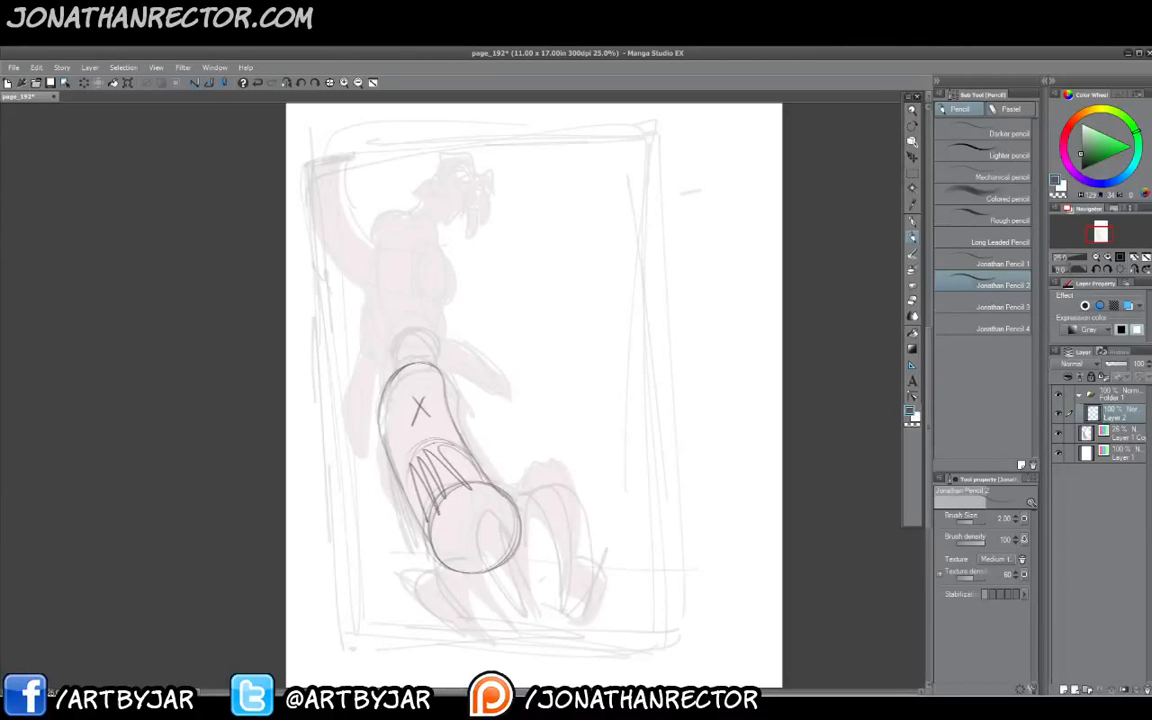
{"action": "left_click", "coordinate": [286, 83]}
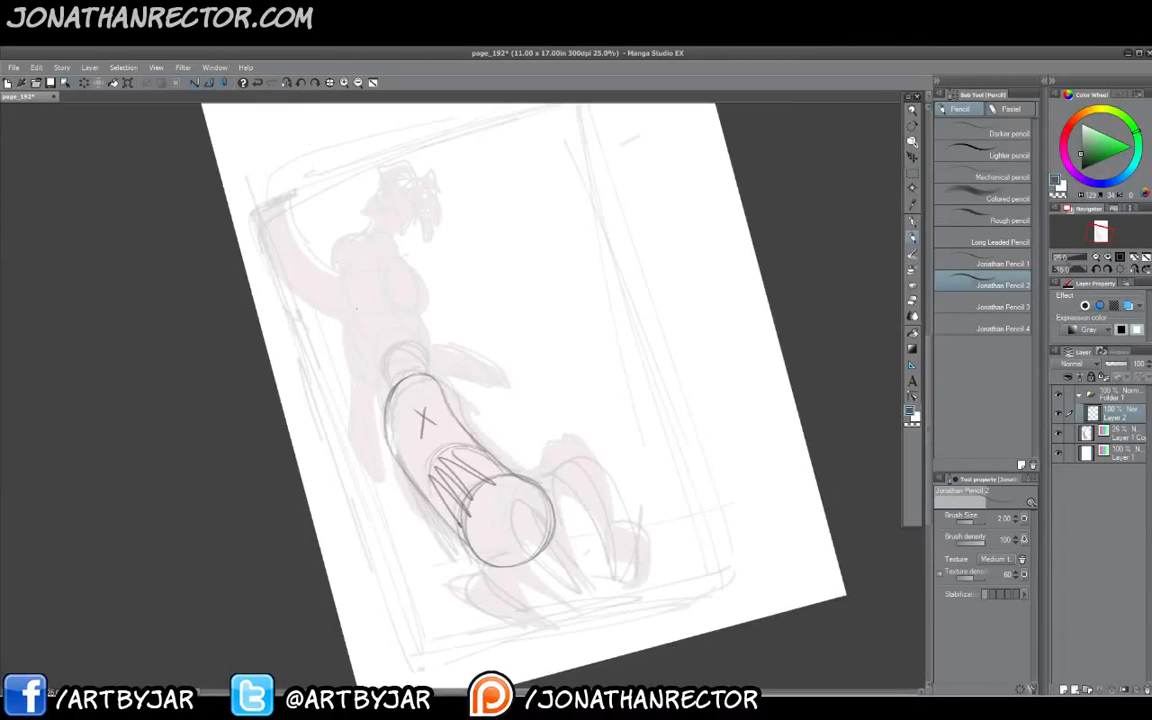
{"action": "left_click", "coordinate": [316, 84]}
{"action": "key", "text": "ctrl+z"}
{"action": "key", "text": "ctrl+z"}
{"action": "key", "text": "ctrl+z"}
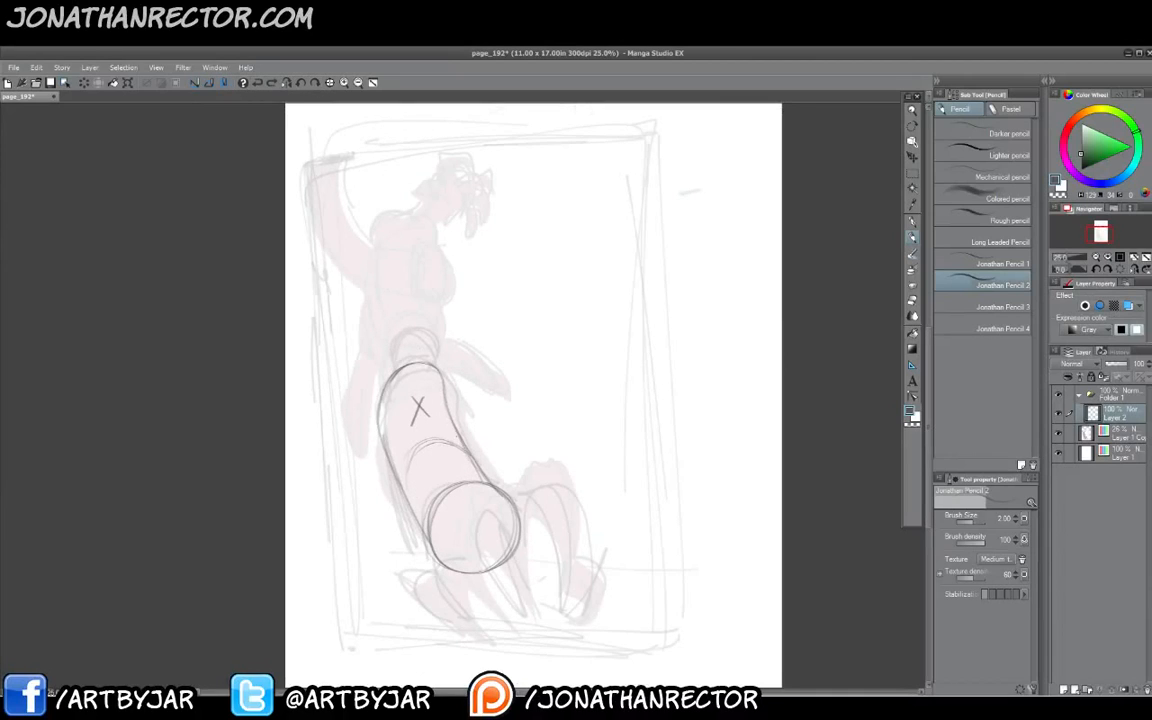
Try darker muscle contours over the thigh cylinder, with a rounded mass at its upper end and lines converging toward the knee.
{"action": "left_click_drag", "start_coordinate": [458, 430], "coordinate": [490, 483]}
{"action": "left_click_drag", "start_coordinate": [398, 486], "coordinate": [418, 528]}
{"action": "mouse_move", "coordinate": [460, 432]}
{"action": "left_mouse_down"}
{"action": "mouse_move", "coordinate": [475, 415]}
{"action": "mouse_move", "coordinate": [433, 362]}
{"action": "left_mouse_up"}
{"action": "mouse_move", "coordinate": [433, 362]}
{"action": "left_mouse_down"}
{"action": "mouse_move", "coordinate": [479, 422]}
{"action": "mouse_move", "coordinate": [455, 439]}
{"action": "left_mouse_up"}
{"action": "mouse_move", "coordinate": [430, 362]}
{"action": "left_mouse_down"}
{"action": "mouse_move", "coordinate": [480, 414]}
{"action": "mouse_move", "coordinate": [460, 438]}
{"action": "left_mouse_up"}
{"action": "mouse_move", "coordinate": [432, 362]}
{"action": "left_mouse_down"}
{"action": "mouse_move", "coordinate": [388, 392]}
{"action": "mouse_move", "coordinate": [444, 427]}
{"action": "left_mouse_up"}
{"action": "mouse_move", "coordinate": [388, 393]}
{"action": "left_mouse_down"}
{"action": "mouse_move", "coordinate": [457, 438]}
{"action": "mouse_move", "coordinate": [473, 489]}
{"action": "left_mouse_up"}
{"action": "left_click_drag", "start_coordinate": [433, 420], "coordinate": [473, 488]}
{"action": "left_click_drag", "start_coordinate": [455, 440], "coordinate": [490, 489]}
{"action": "left_click_drag", "start_coordinate": [433, 424], "coordinate": [427, 510]}
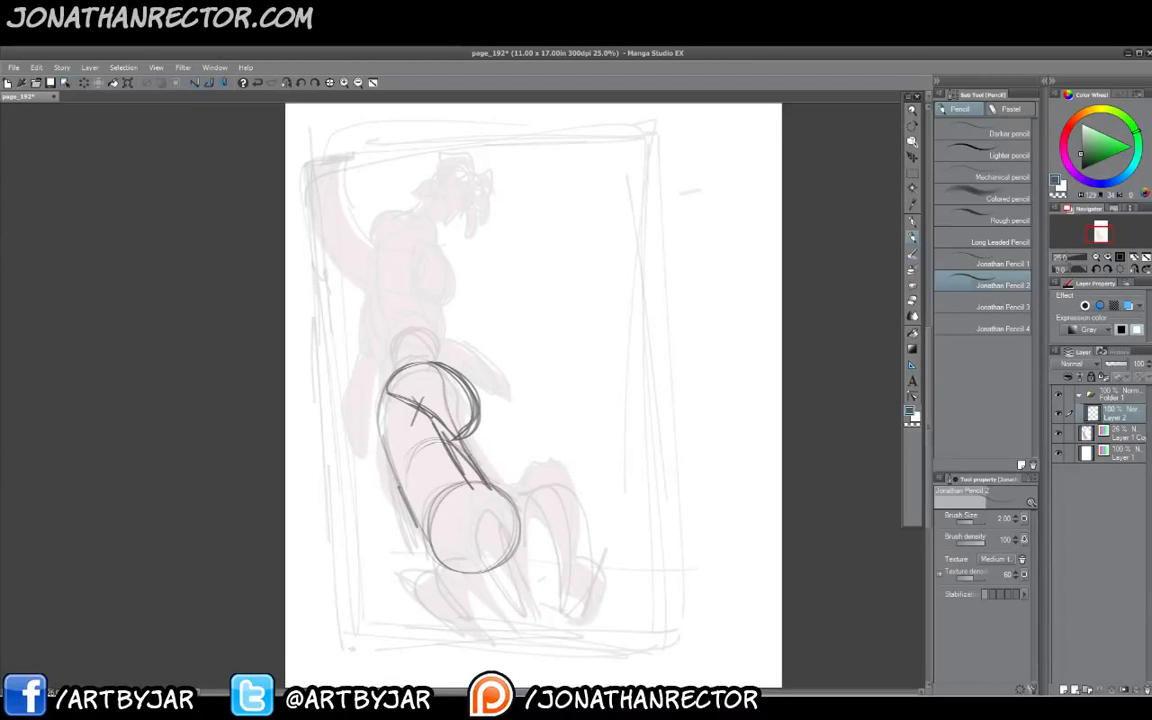
Try building a bulging outer contour along the back side of the thigh cylinder down to the knee.
{"action": "mouse_move", "coordinate": [384, 394]}
{"action": "left_mouse_down"}
{"action": "mouse_move", "coordinate": [386, 460]}
{"action": "mouse_move", "coordinate": [382, 416]}
{"action": "mouse_move", "coordinate": [363, 473]}
{"action": "mouse_move", "coordinate": [402, 505]}
{"action": "left_mouse_up"}
{"action": "left_click_drag", "start_coordinate": [362, 463], "coordinate": [403, 504]}
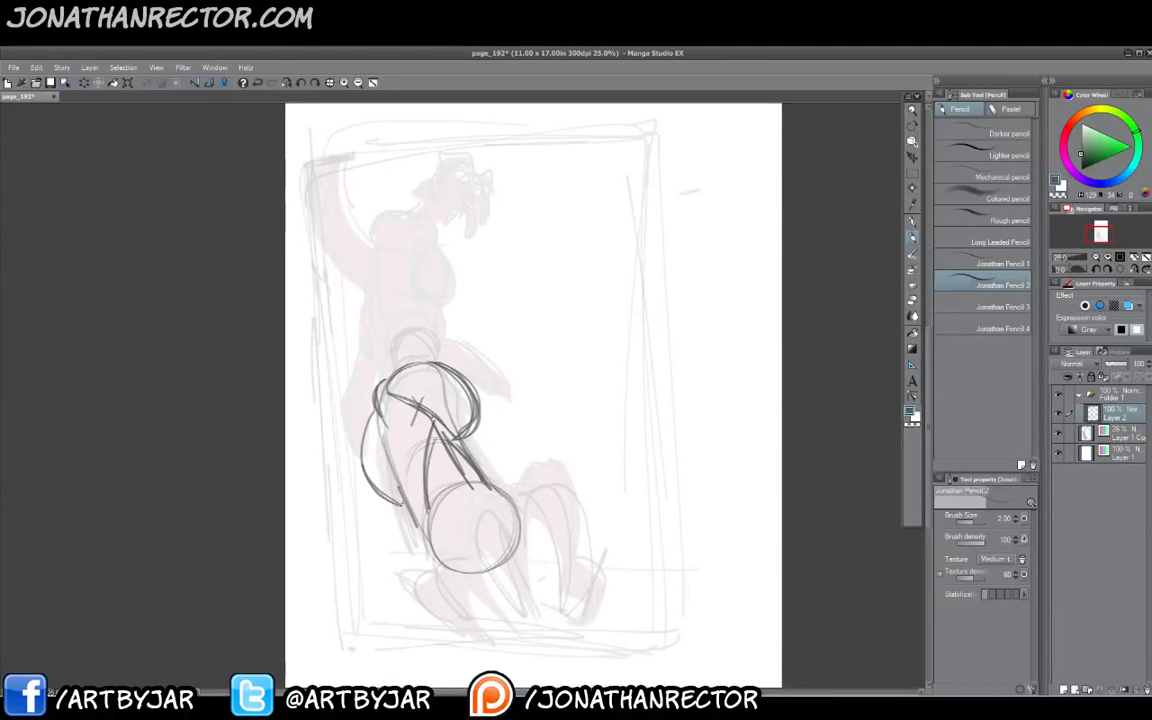
{"action": "left_click_drag", "start_coordinate": [371, 425], "coordinate": [398, 496]}
{"action": "left_click_drag", "start_coordinate": [398, 492], "coordinate": [424, 534]}
{"action": "mouse_move", "coordinate": [372, 425]}
{"action": "left_mouse_down"}
{"action": "mouse_move", "coordinate": [391, 493]}
{"action": "mouse_move", "coordinate": [372, 470]}
{"action": "left_mouse_up"}
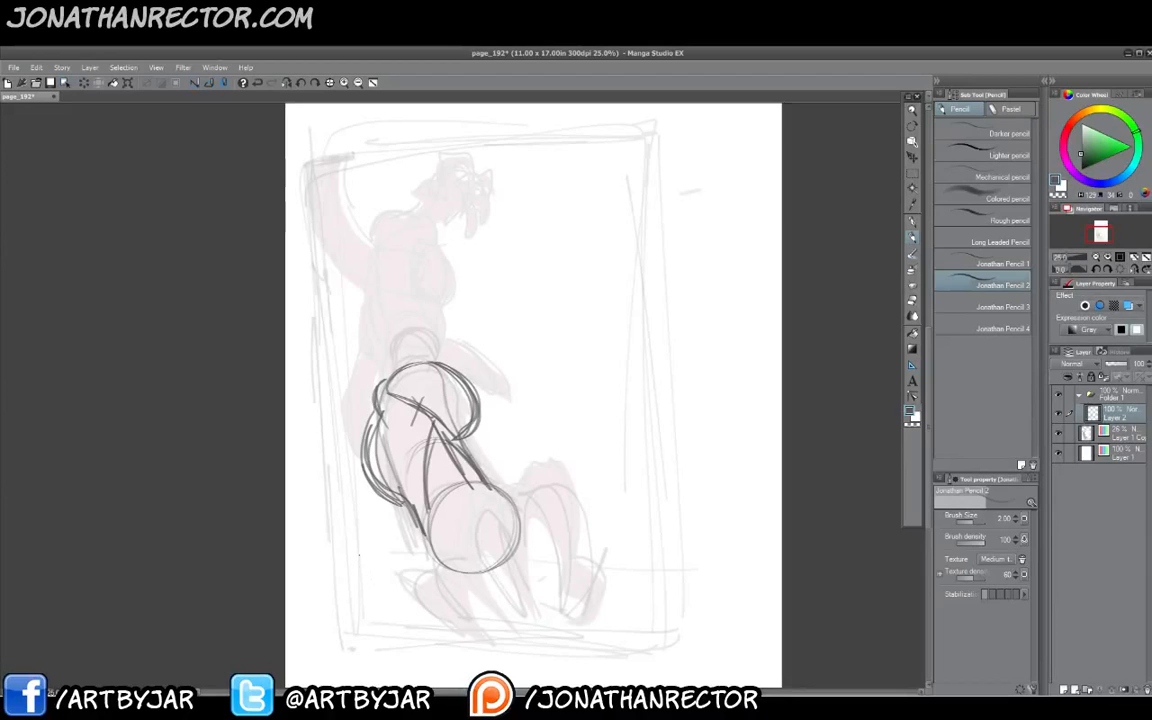
Undo the muscle contours and the X mark, back to the plain thigh cylinder.
{"action": "left_click", "coordinate": [257, 83]}
{"action": "left_click", "coordinate": [257, 83]}
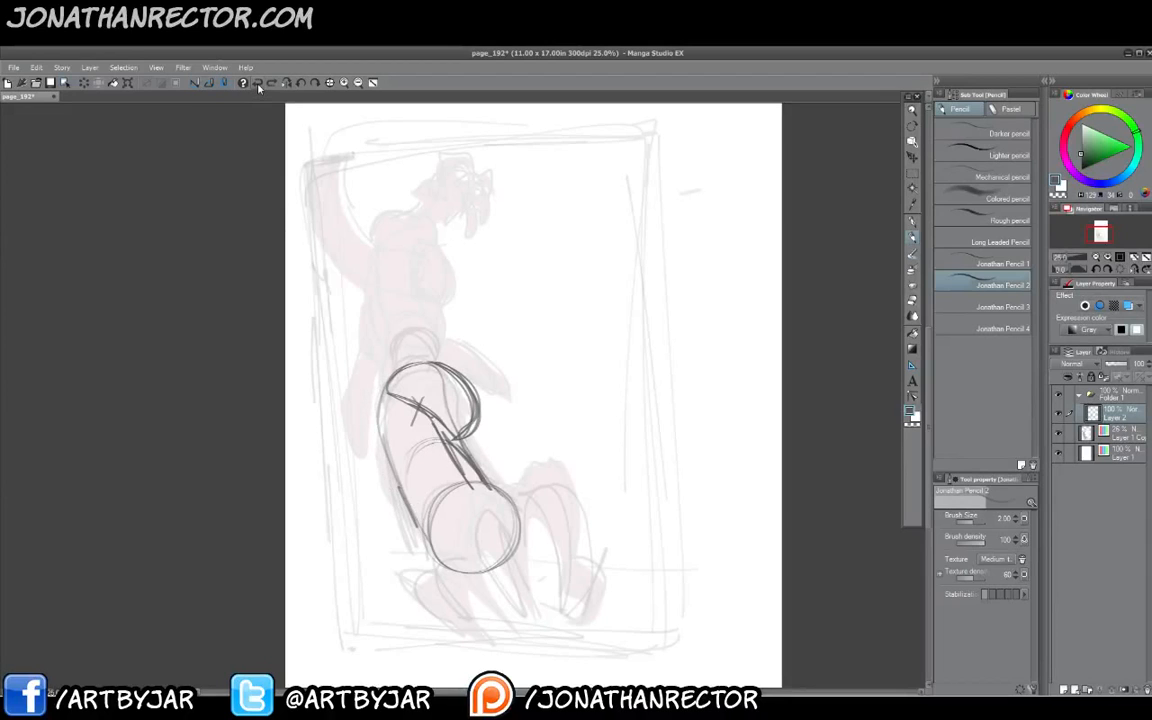
{"action": "left_click", "coordinate": [257, 83]}
{"action": "left_click", "coordinate": [257, 83]}
{"action": "left_click", "coordinate": [257, 83]}
{"action": "left_click", "coordinate": [257, 83]}
{"action": "left_click", "coordinate": [257, 83]}
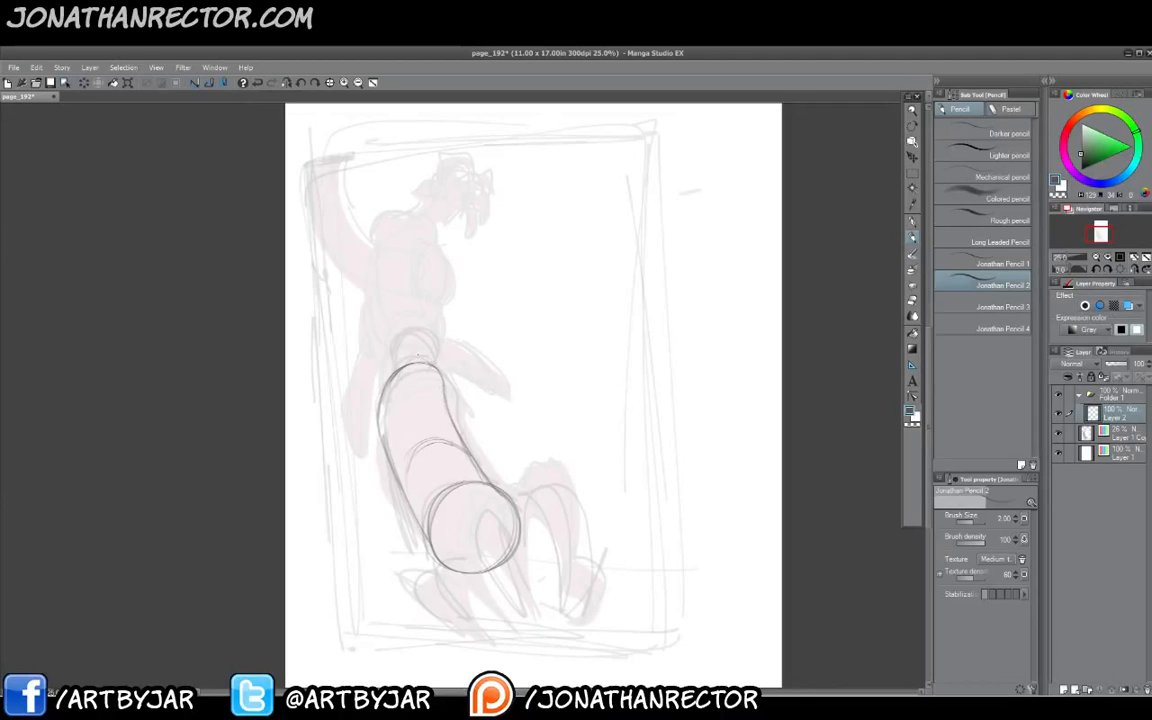
Sketch the pelvis as curved bands above the thigh cylinder and erase the overlapping circle inside the thigh's upper end.
{"action": "mouse_move", "coordinate": [418, 358]}
{"action": "left_mouse_down"}
{"action": "mouse_move", "coordinate": [386, 371]}
{"action": "mouse_move", "coordinate": [434, 359]}
{"action": "mouse_move", "coordinate": [440, 371]}
{"action": "mouse_move", "coordinate": [384, 376]}
{"action": "mouse_move", "coordinate": [391, 341]}
{"action": "mouse_move", "coordinate": [442, 343]}
{"action": "left_mouse_up"}
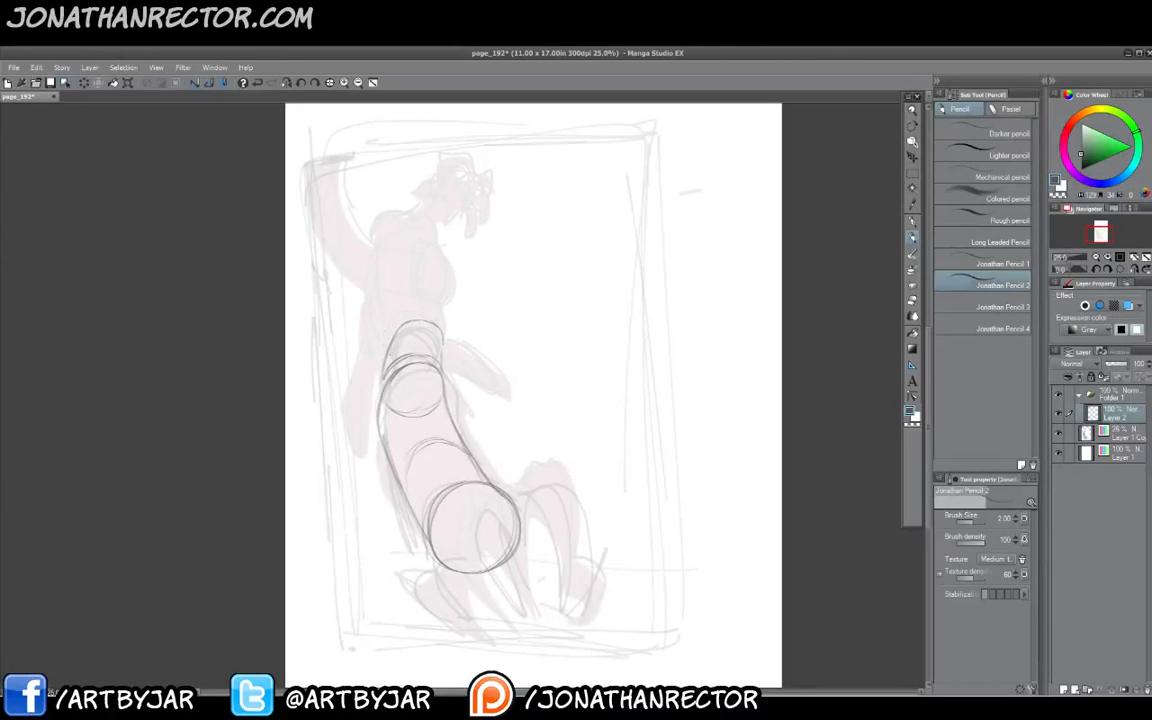
{"action": "left_click_drag", "start_coordinate": [392, 351], "coordinate": [442, 352]}
{"action": "key", "text": "e"}
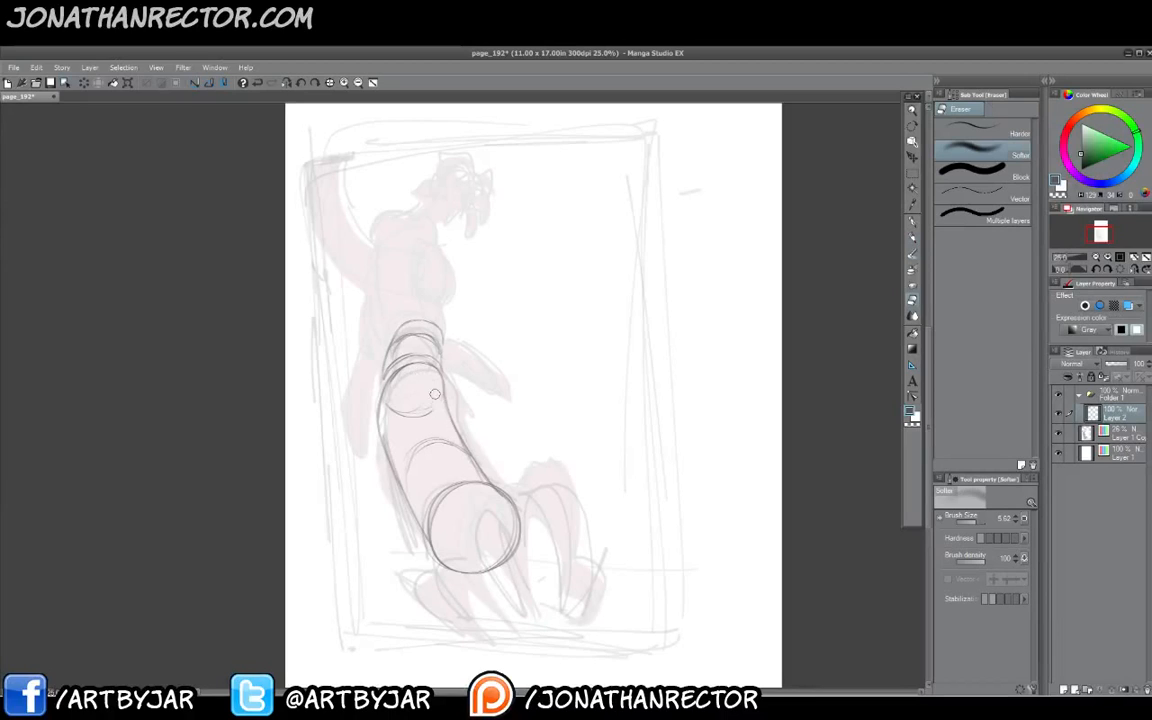
Pencil the torso as a curved cylinder rising from the pelvis to a rounded shoulder cap, with crossing contour lines at mid-torso.
{"action": "key", "text": "p"}
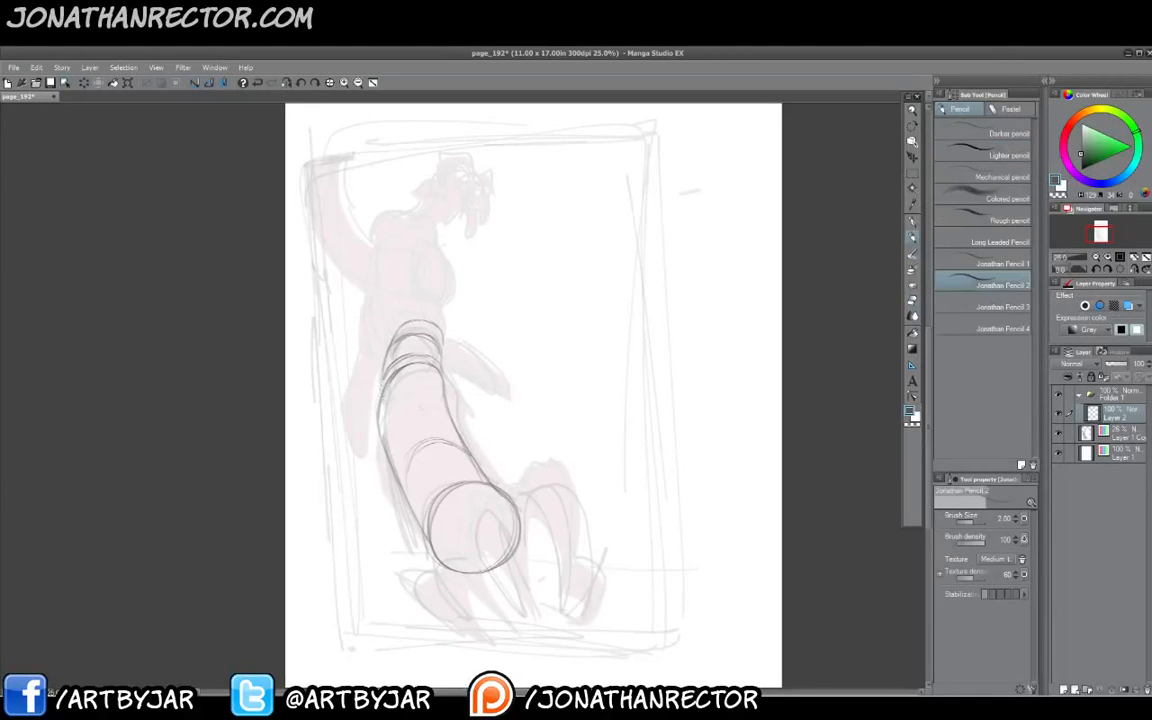
{"action": "left_click_drag", "start_coordinate": [386, 375], "coordinate": [379, 413]}
{"action": "left_click_drag", "start_coordinate": [409, 265], "coordinate": [427, 313]}
{"action": "left_click_drag", "start_coordinate": [412, 241], "coordinate": [420, 297]}
{"action": "mouse_move", "coordinate": [410, 231]}
{"action": "left_mouse_down"}
{"action": "mouse_move", "coordinate": [381, 300]}
{"action": "mouse_move", "coordinate": [386, 228]}
{"action": "mouse_move", "coordinate": [413, 220]}
{"action": "left_mouse_up"}
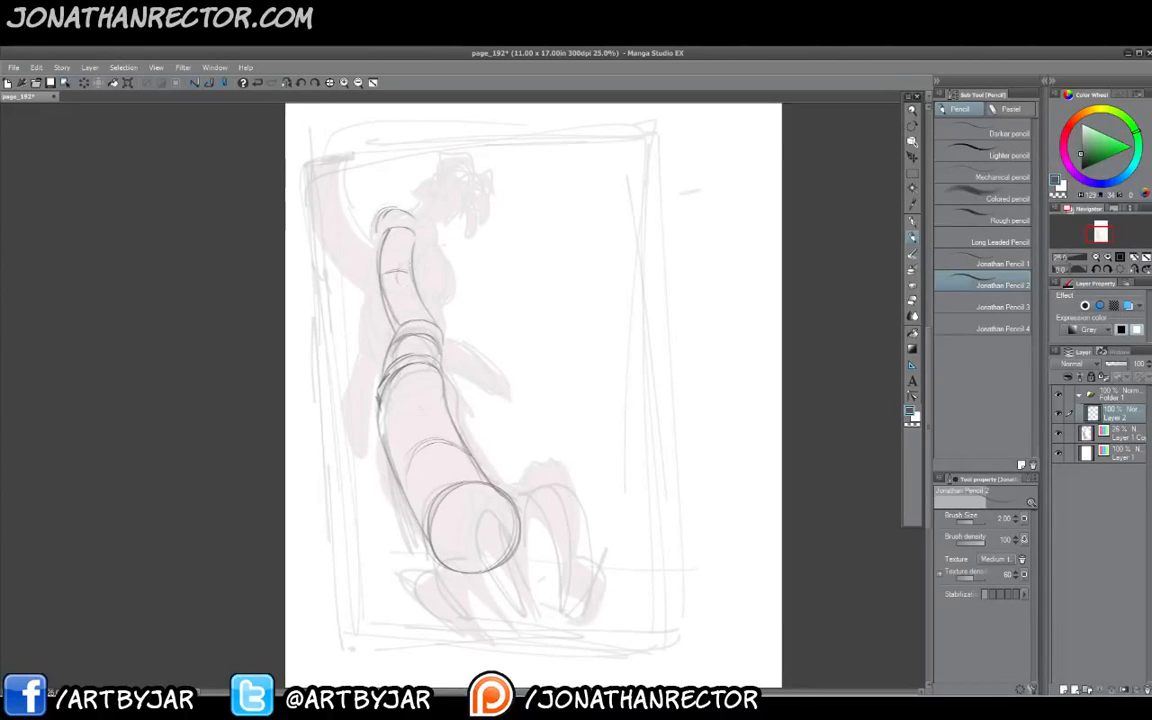
{"action": "left_click_drag", "start_coordinate": [404, 264], "coordinate": [405, 288]}
Try a contour down the back side of the torso and undo the latest strokes.
{"action": "left_click_drag", "start_coordinate": [384, 232], "coordinate": [363, 296]}
{"action": "left_click", "coordinate": [257, 85]}
{"action": "left_click", "coordinate": [259, 86]}
{"action": "left_click", "coordinate": [259, 86]}
{"action": "left_click", "coordinate": [259, 86]}
Add short angled strokes beside and across the pelvis bands, and save the page.
{"action": "mouse_move", "coordinate": [361, 345]}
{"action": "left_mouse_down"}
{"action": "mouse_move", "coordinate": [381, 362]}
{"action": "mouse_move", "coordinate": [395, 330]}
{"action": "mouse_move", "coordinate": [432, 350]}
{"action": "left_mouse_up"}
{"action": "key", "text": "ctrl+s"}
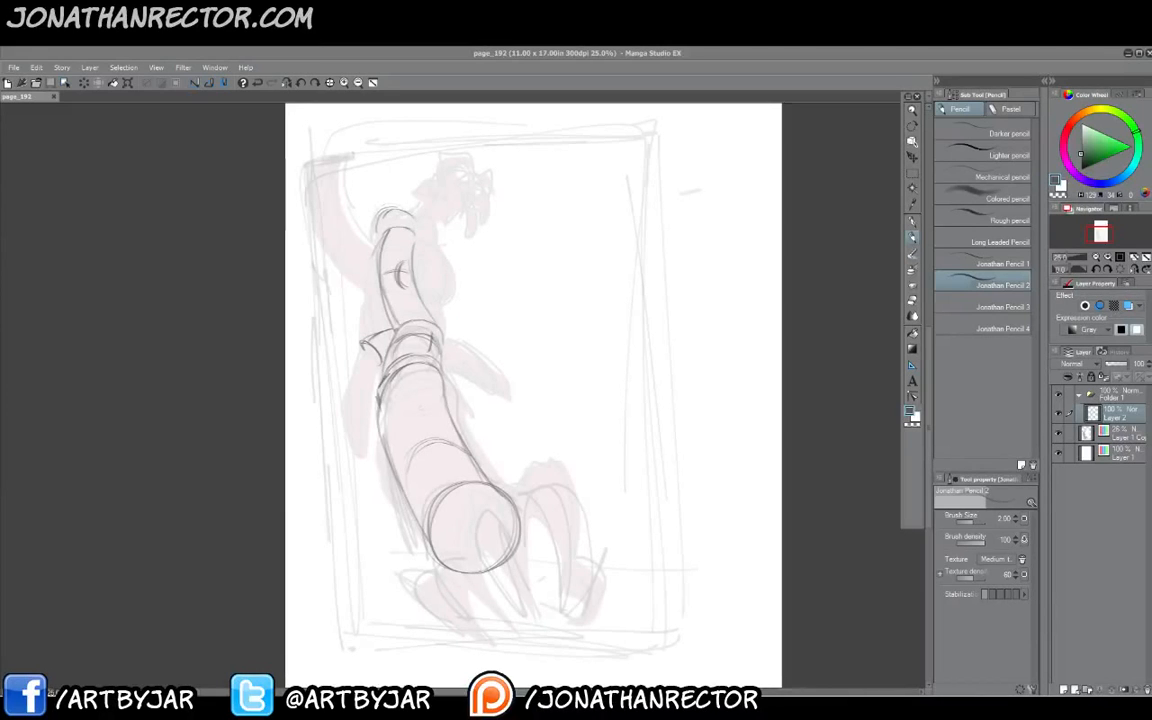
Switch to the web browser showing the artist's Facebook profile and close the open chat window.
{"action": "key", "text": "super+shift+Right"}
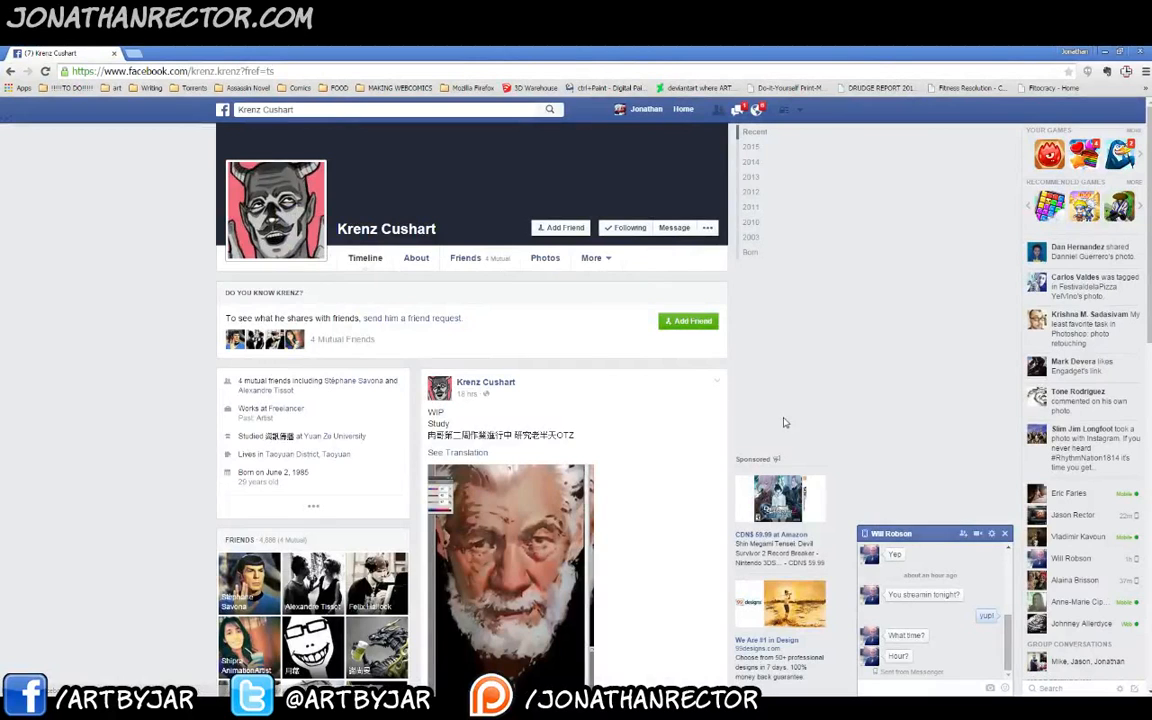
{"action": "left_click", "coordinate": [982, 567]}
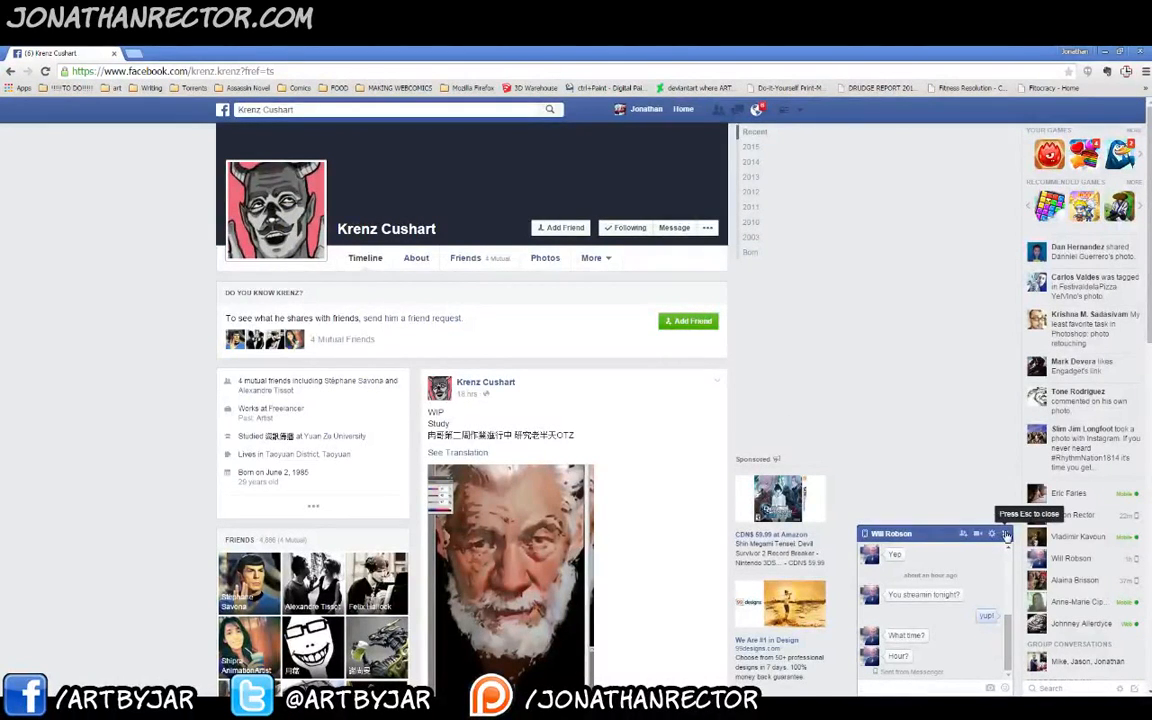
{"action": "left_click", "coordinate": [1007, 535]}
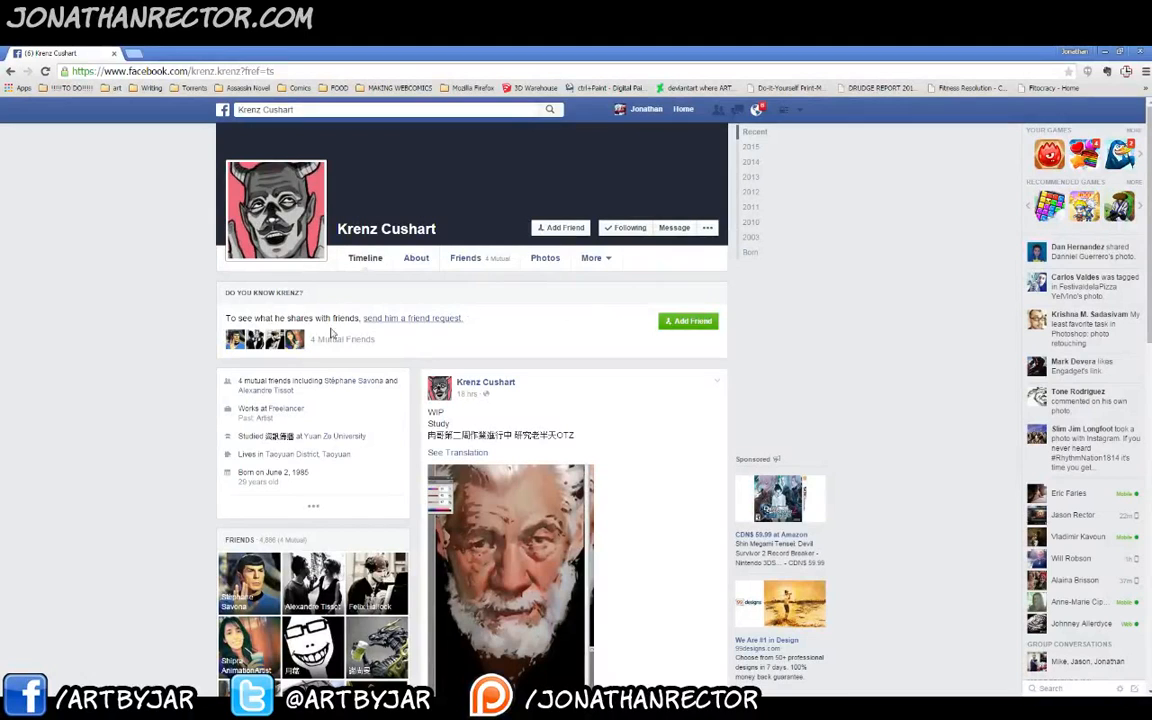
Open the artist's photos and examine the study sheet of a head and shoulders constructed from views A, B and C.
{"action": "left_click", "coordinate": [541, 261]}
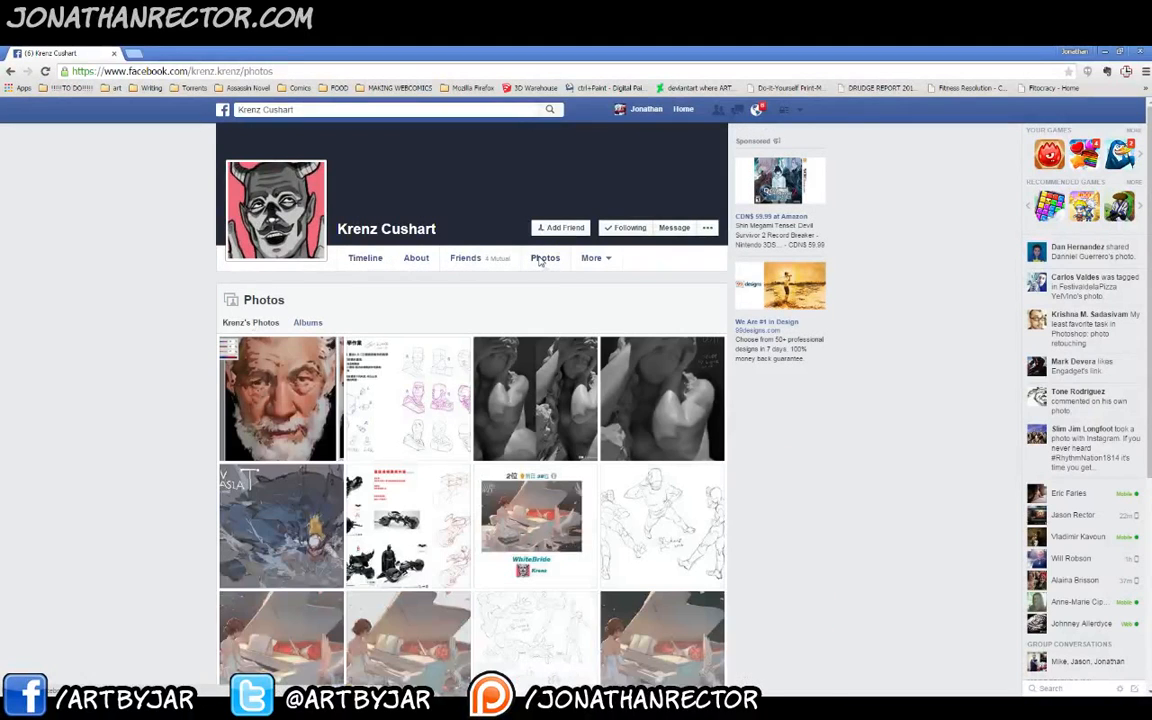
{"action": "left_click", "coordinate": [418, 399]}
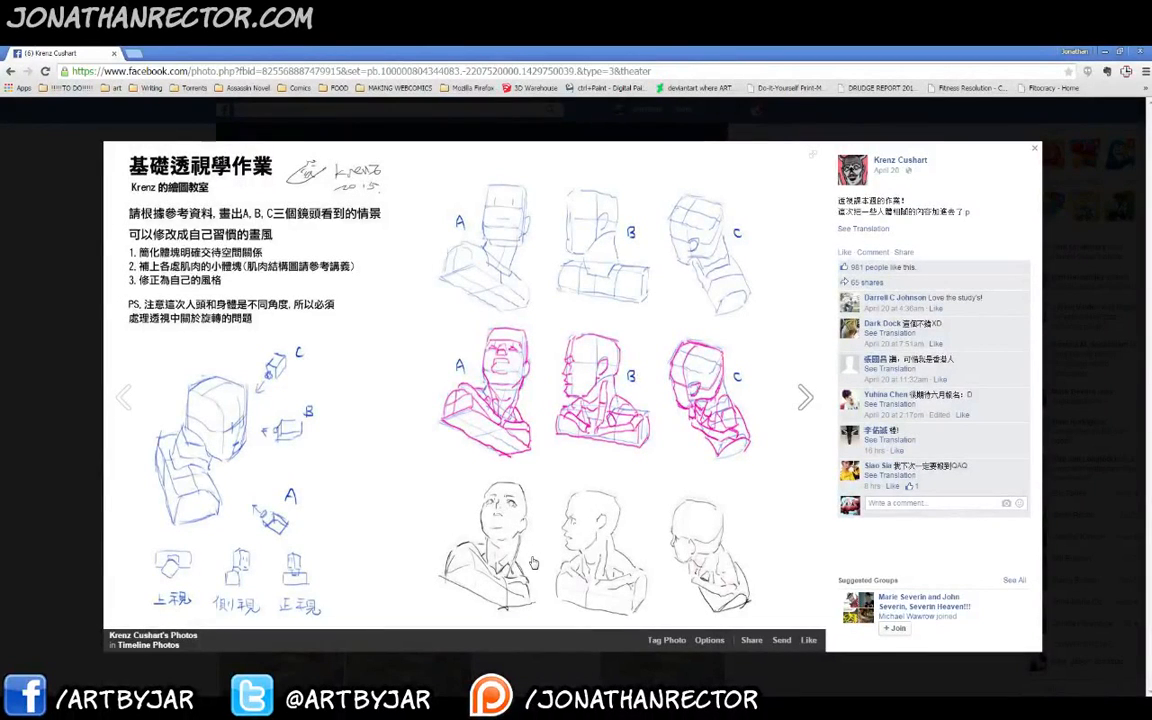
{"action": "left_click", "coordinate": [43, 280]}
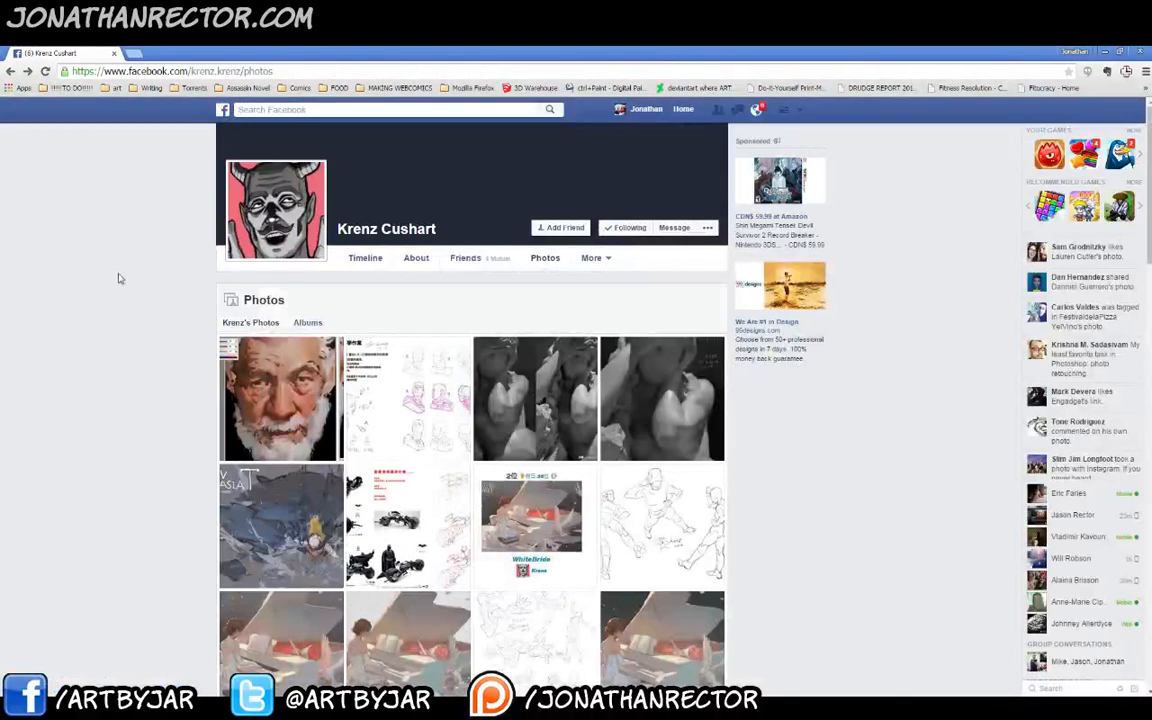
Examine the figure study sheet with foreshortened poses further down the artist's photo gallery.
{"action": "scroll", "coordinate": [80, 360], "scroll_direction": "down", "scroll_amount": 3}
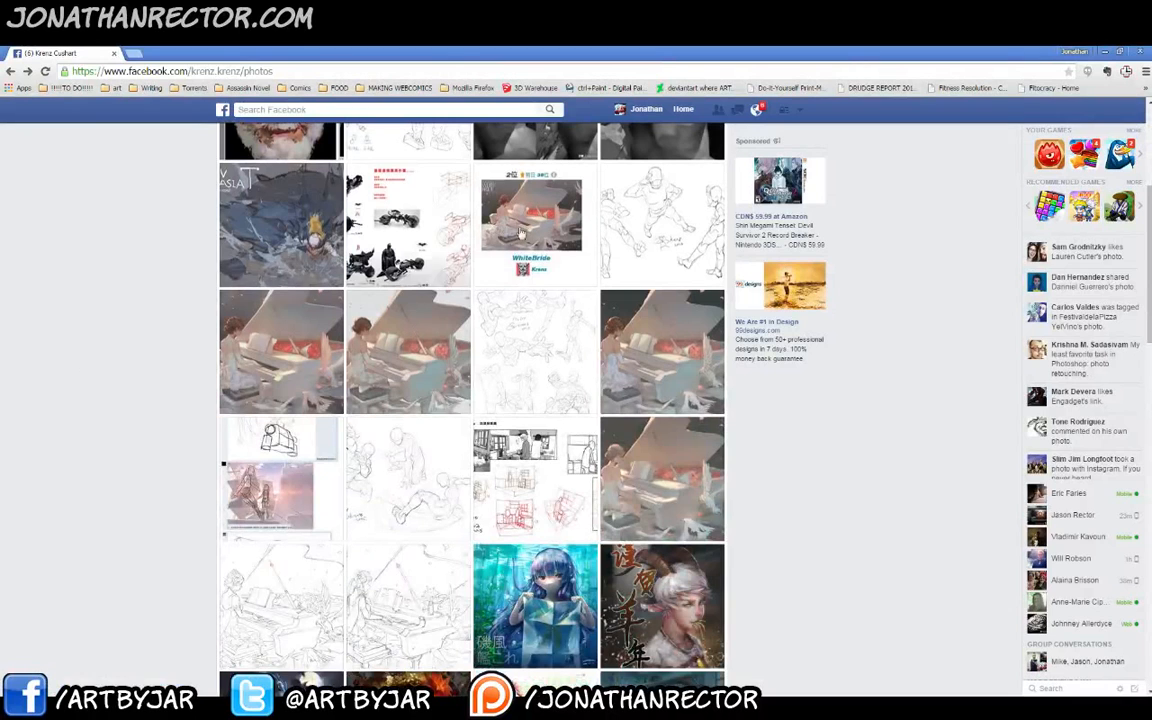
{"action": "left_click", "coordinate": [536, 361]}
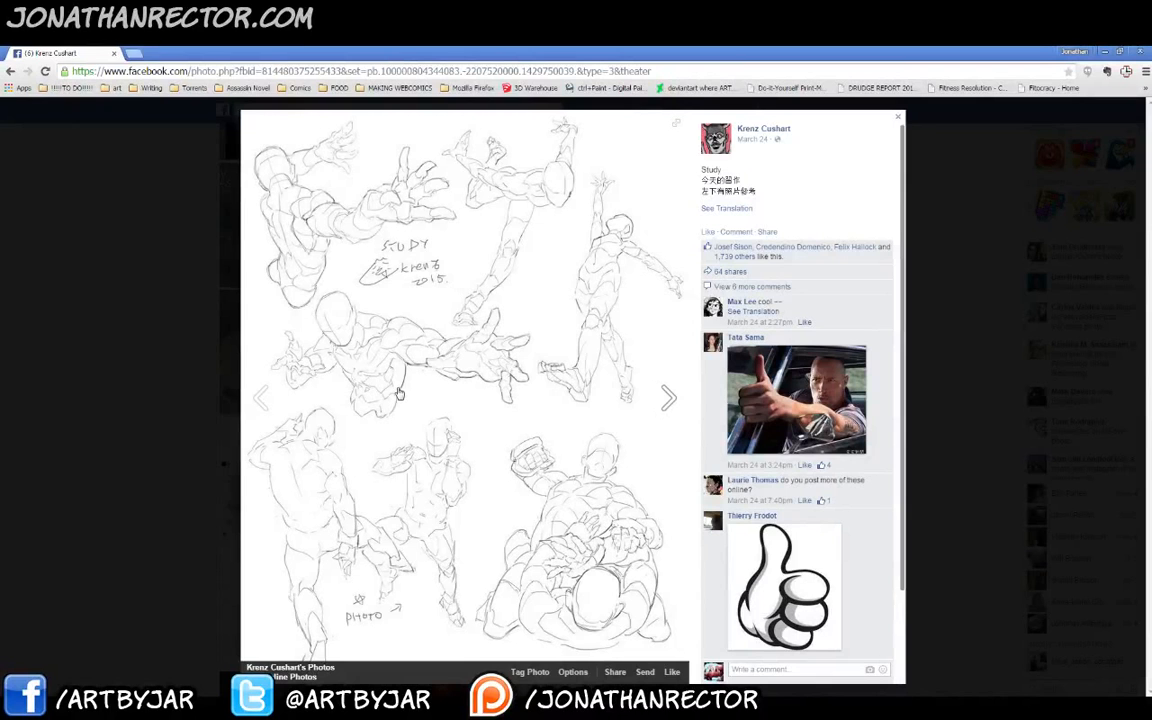
{"action": "left_click", "coordinate": [193, 298]}
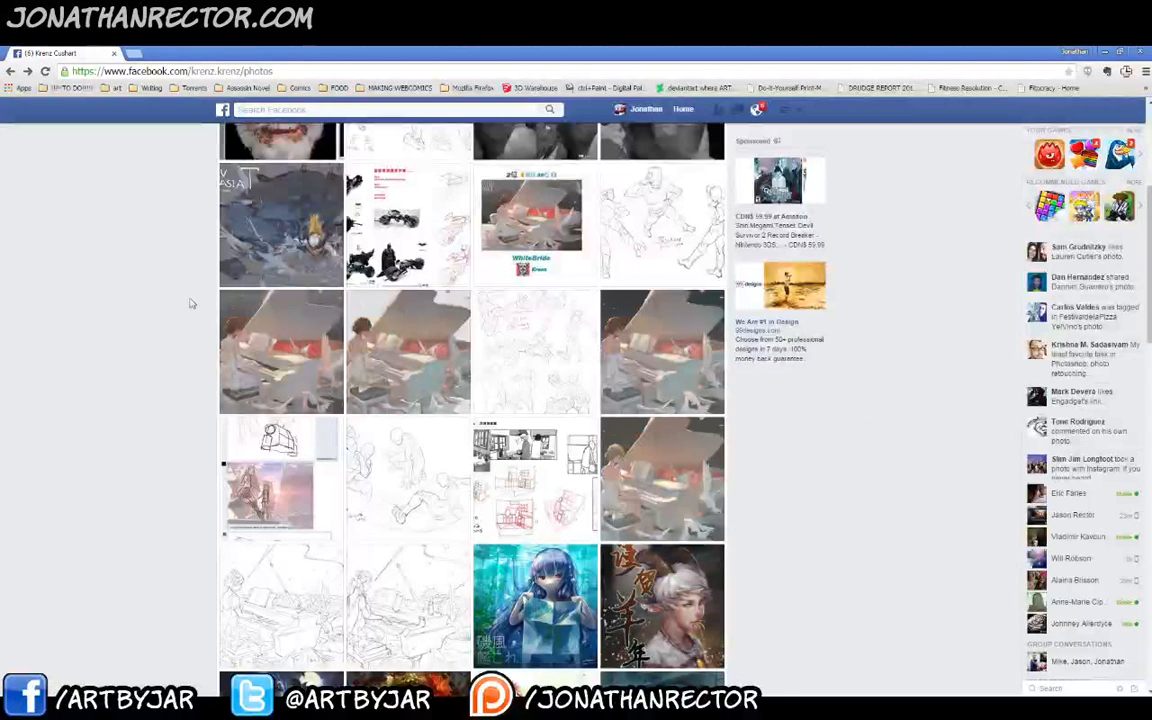
Examine the kitchen perspective class demo among the artist's photos and highlight the artist's name beside it.
{"action": "scroll", "coordinate": [154, 332], "scroll_direction": "down", "scroll_amount": 1}
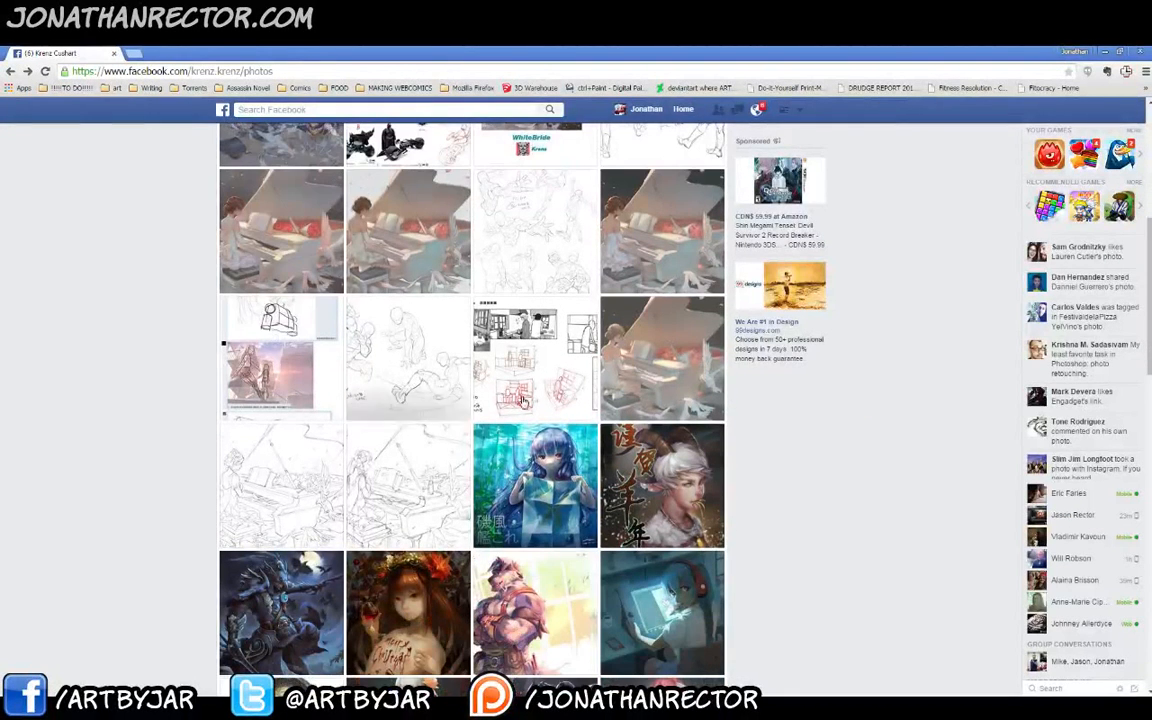
{"action": "mouse_move", "coordinate": [535, 386]}
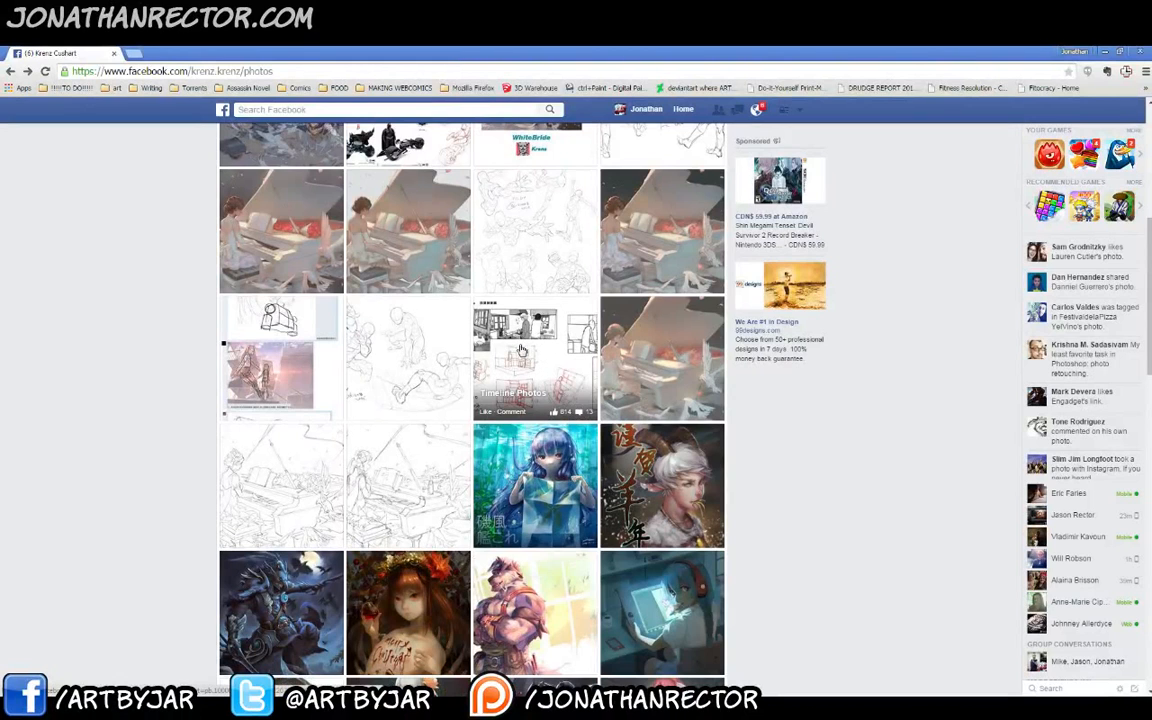
{"action": "left_click", "coordinate": [520, 350]}
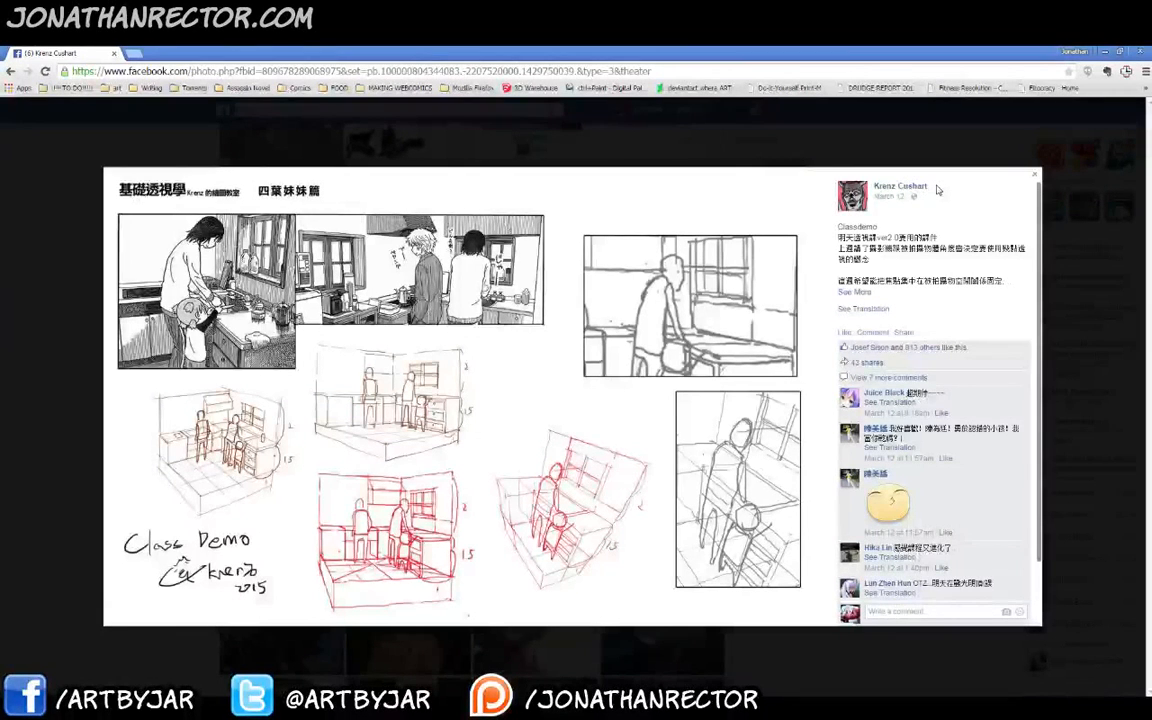
{"action": "left_click_drag", "start_coordinate": [937, 190], "coordinate": [857, 200]}
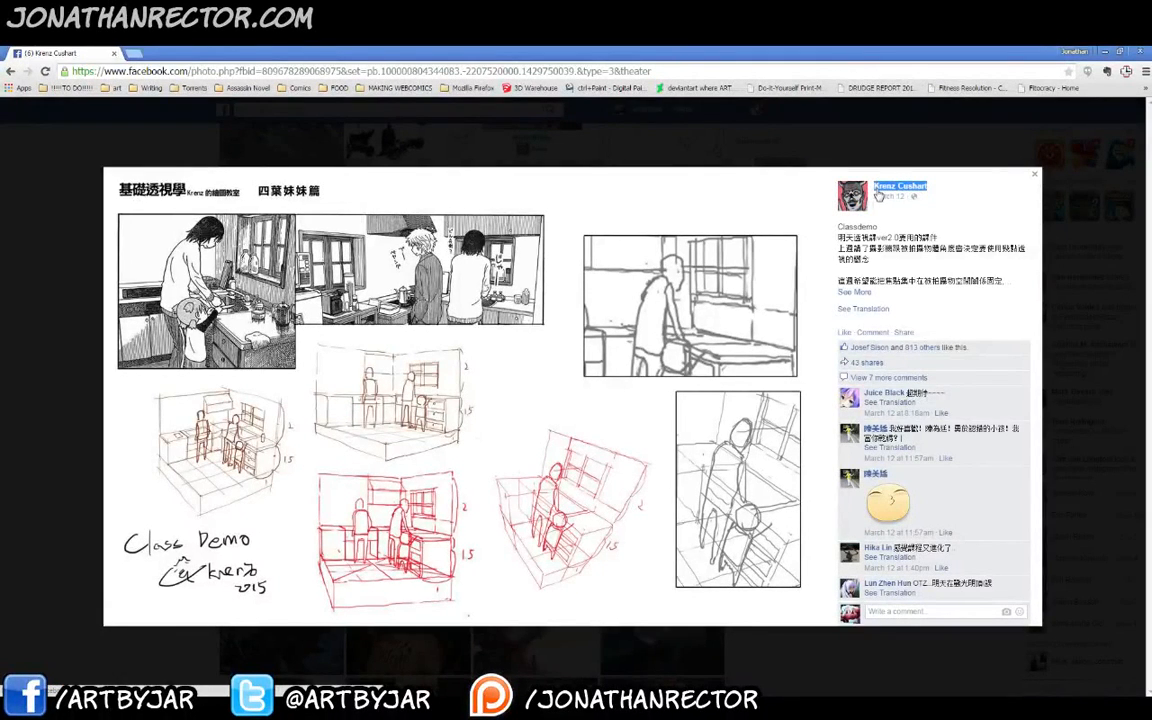
{"action": "mouse_move", "coordinate": [879, 193]}
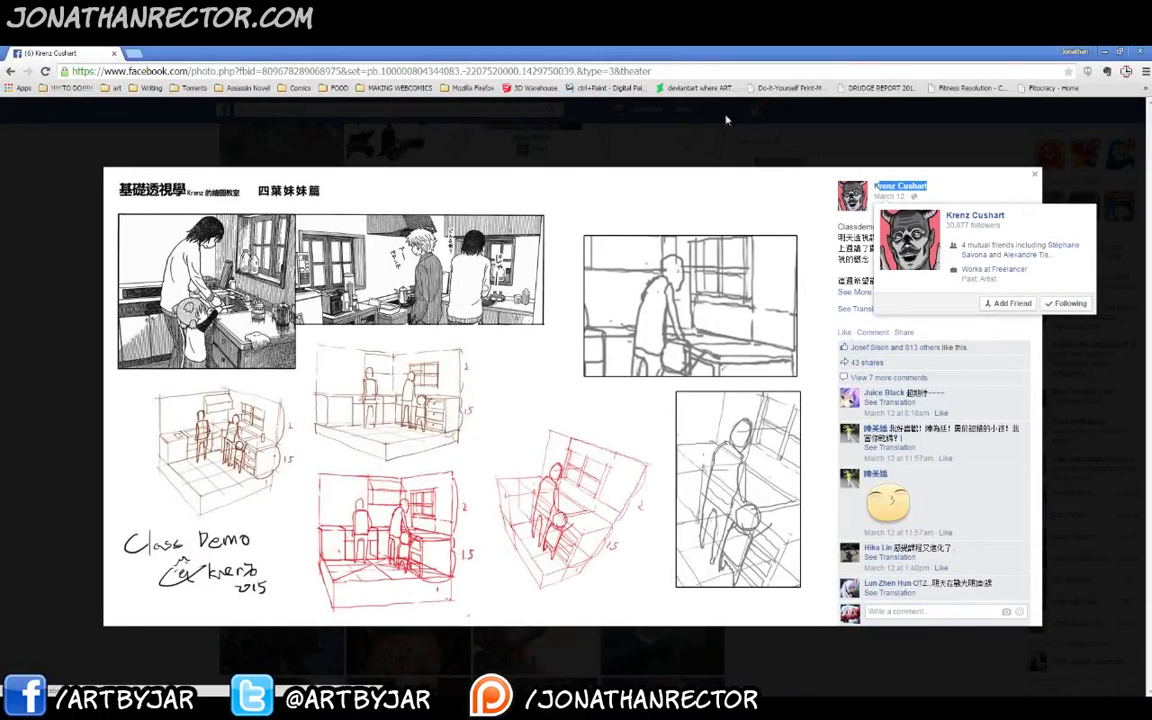
{"action": "left_click", "coordinate": [689, 119]}
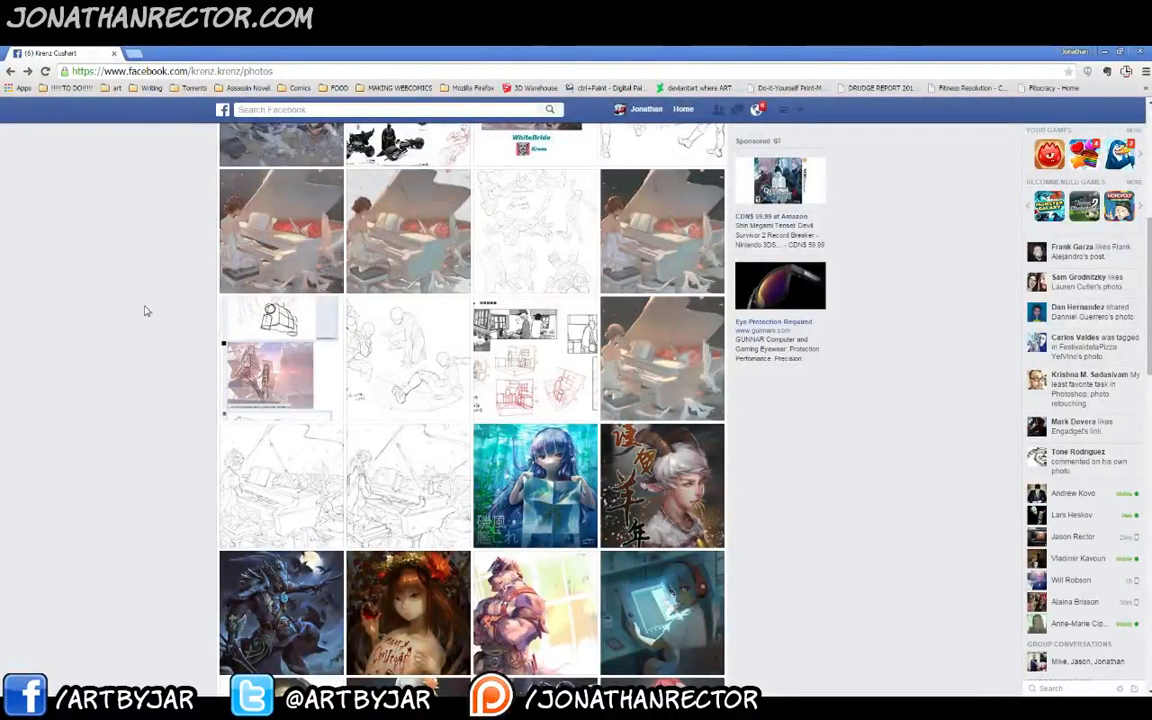
Browse further down the artist's photo gallery, looking over the thumbnails of paintings, line drawings and figure sketches for more construction studies.
{"action": "scroll", "coordinate": [145, 311], "scroll_direction": "down", "scroll_amount": 4}
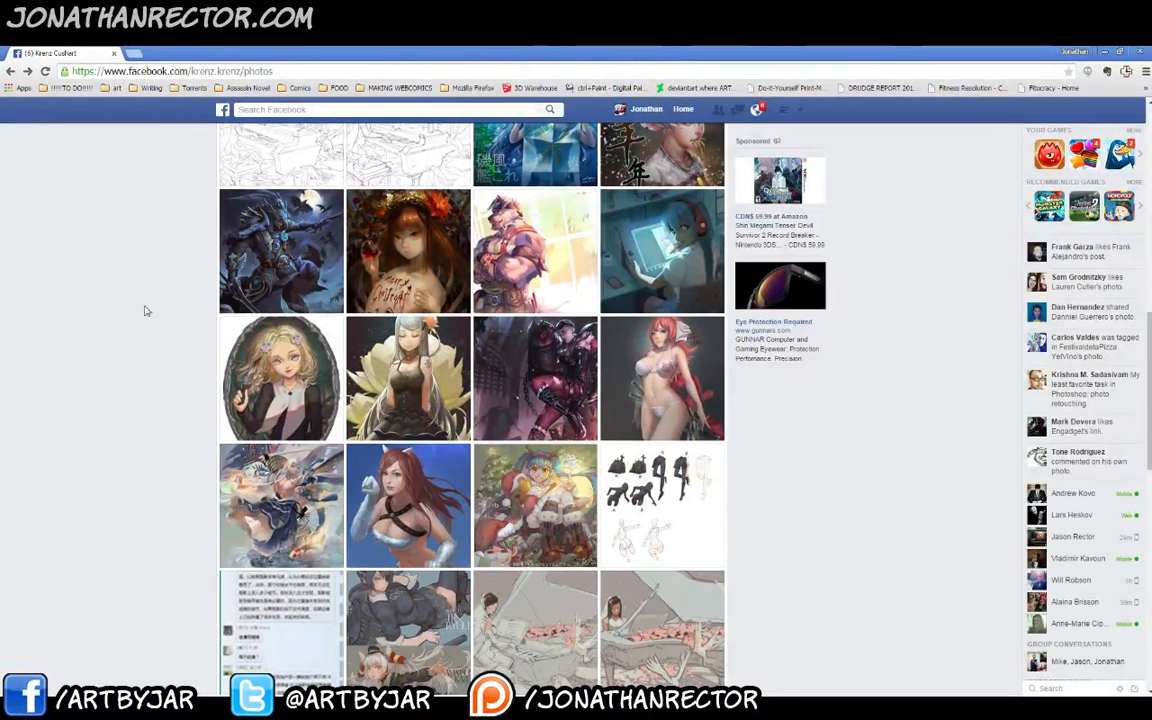
{"action": "scroll", "coordinate": [145, 311], "scroll_direction": "down", "scroll_amount": 3}
{"action": "scroll", "coordinate": [145, 311], "scroll_direction": "down", "scroll_amount": 2}
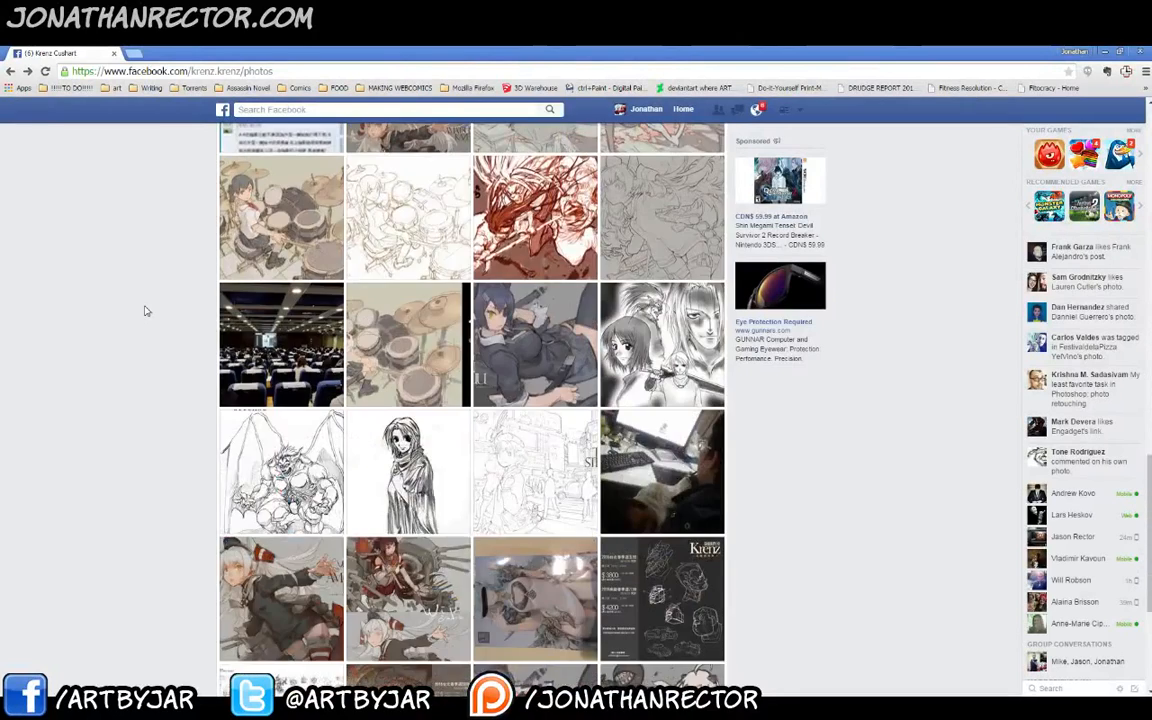
{"action": "scroll", "coordinate": [145, 311], "scroll_direction": "down", "scroll_amount": 2}
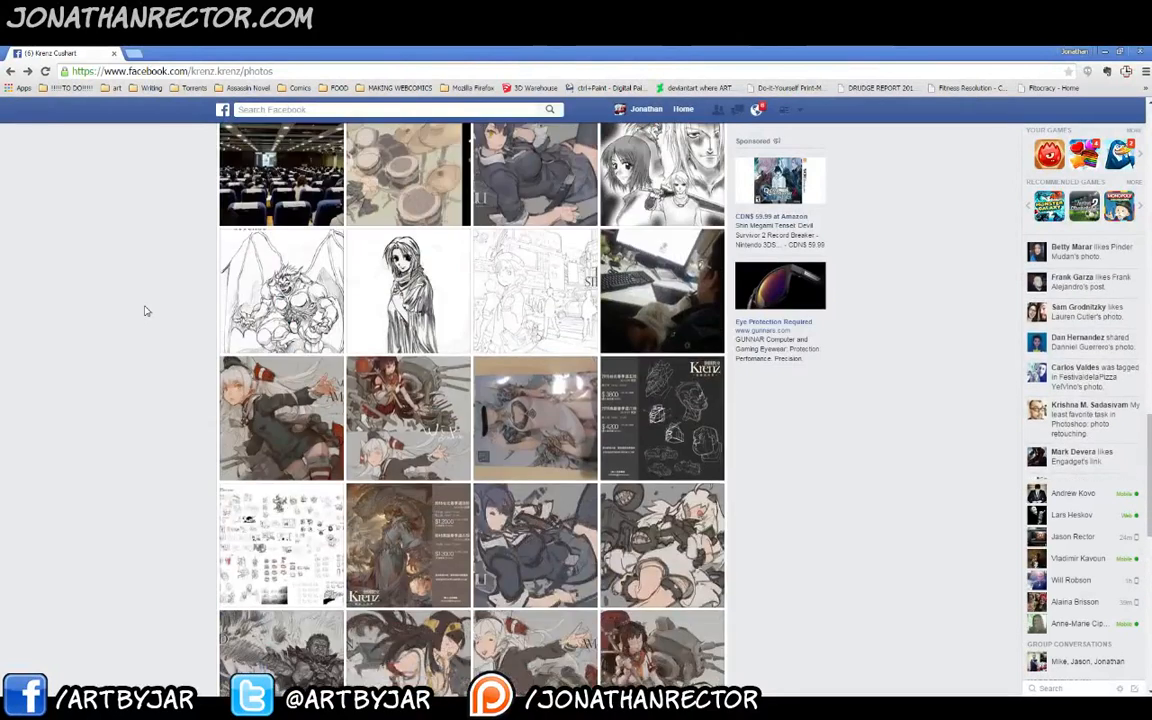
{"action": "scroll", "coordinate": [145, 311], "scroll_direction": "down", "scroll_amount": 2}
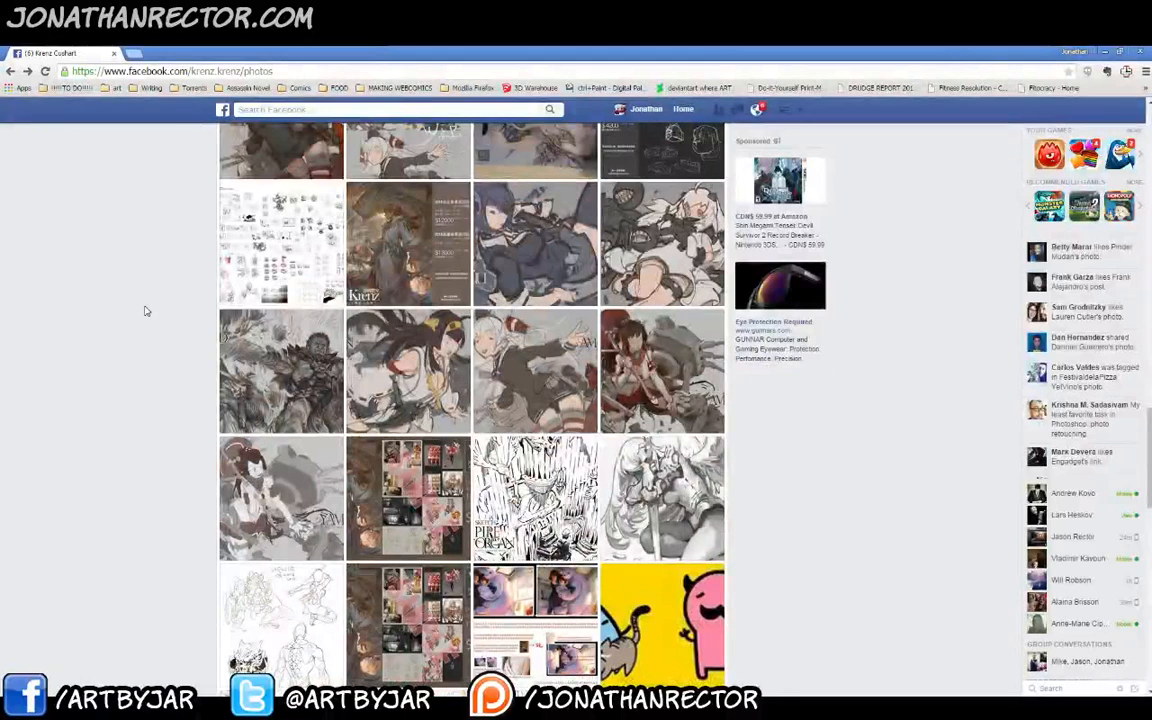
{"action": "scroll", "coordinate": [145, 311], "scroll_direction": "down", "scroll_amount": 1}
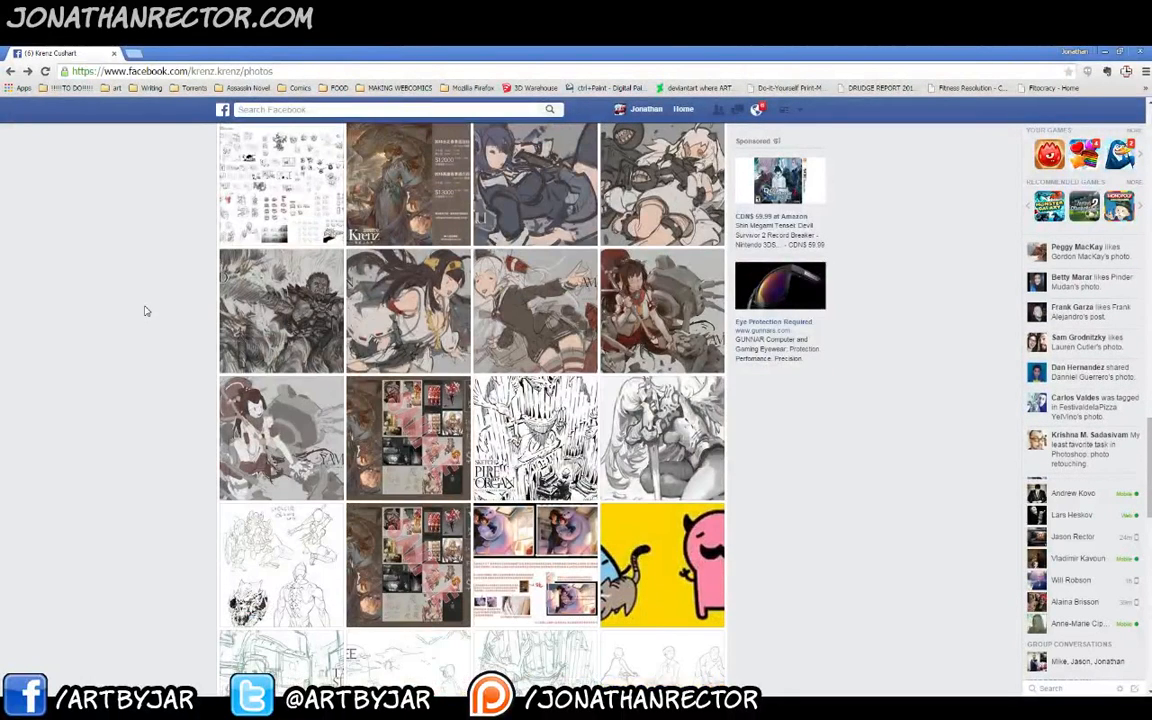
{"action": "scroll", "coordinate": [145, 311], "scroll_direction": "down", "scroll_amount": 1}
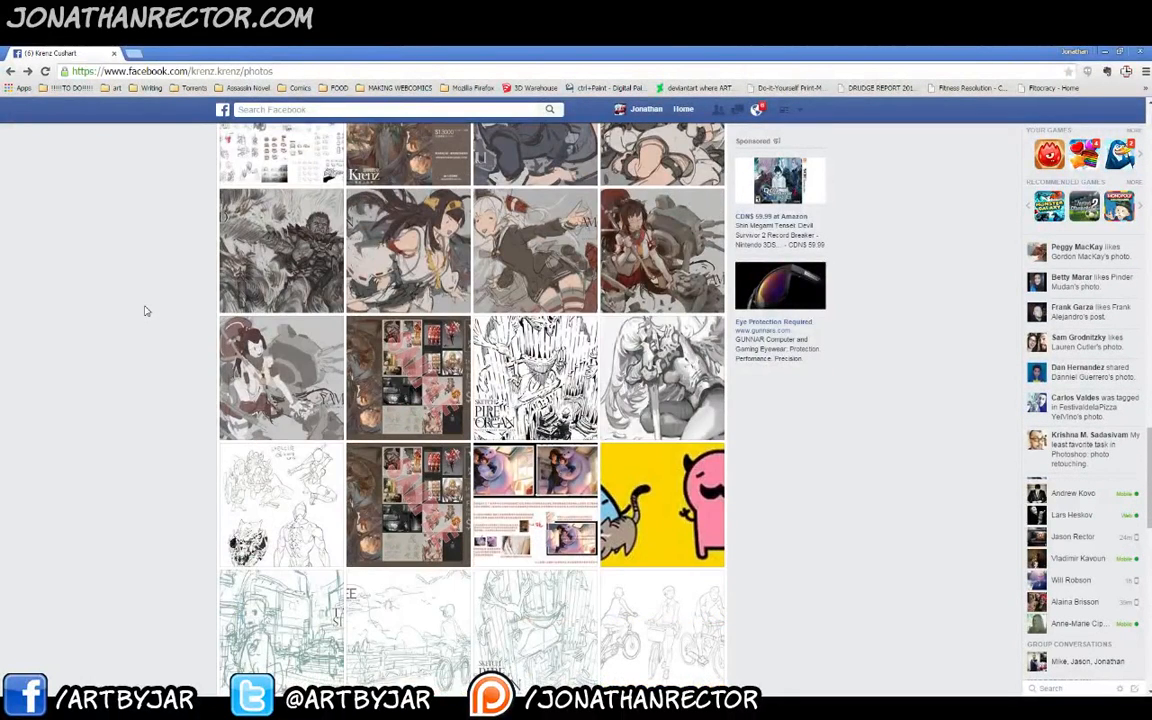
{"action": "scroll", "coordinate": [145, 311], "scroll_direction": "down", "scroll_amount": 3}
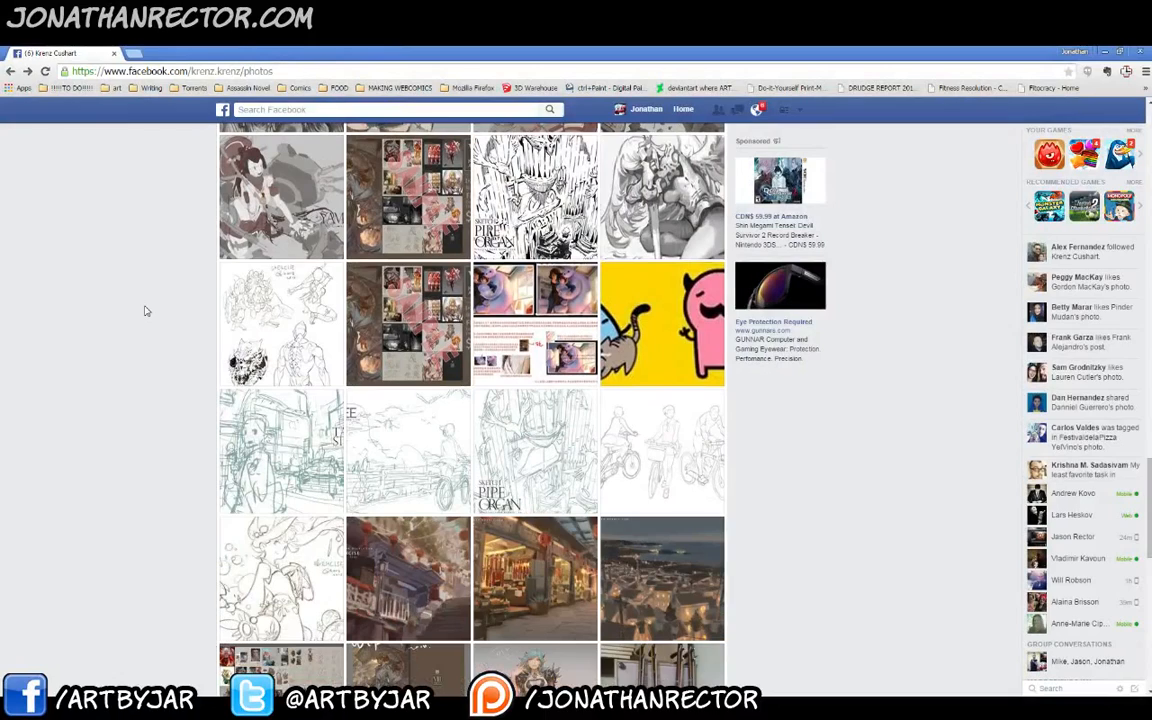
{"action": "scroll", "coordinate": [145, 311], "scroll_direction": "down", "scroll_amount": 3}
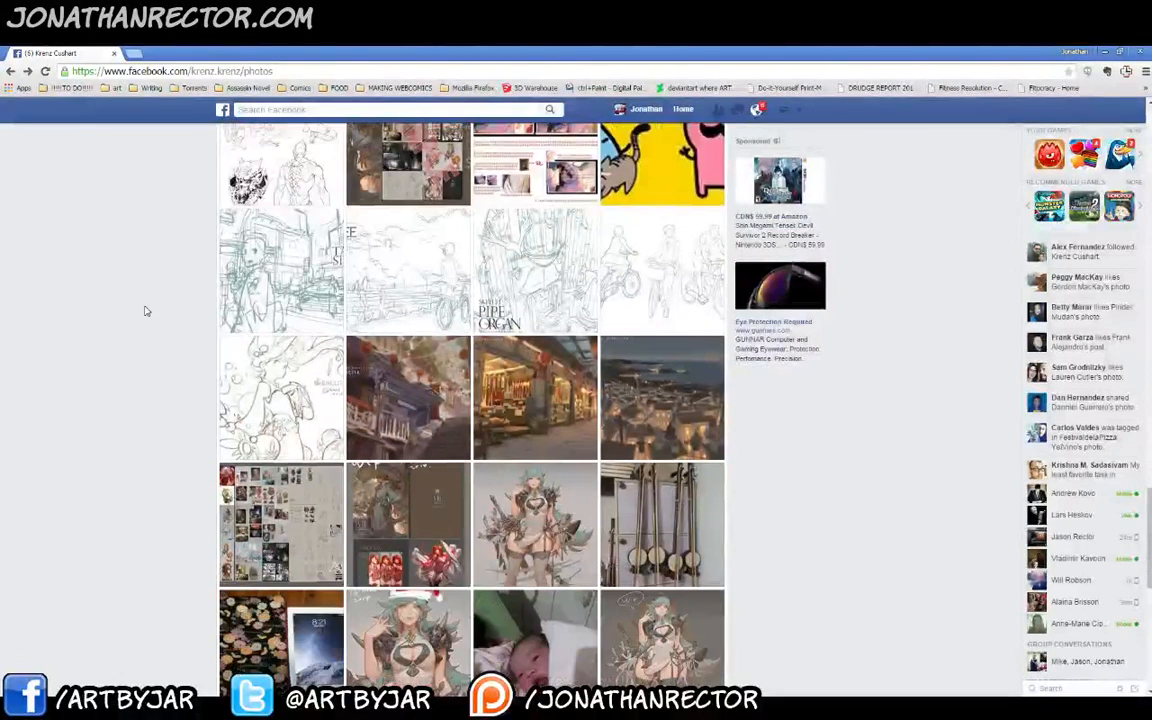
{"action": "scroll", "coordinate": [145, 311], "scroll_direction": "down", "scroll_amount": 5}
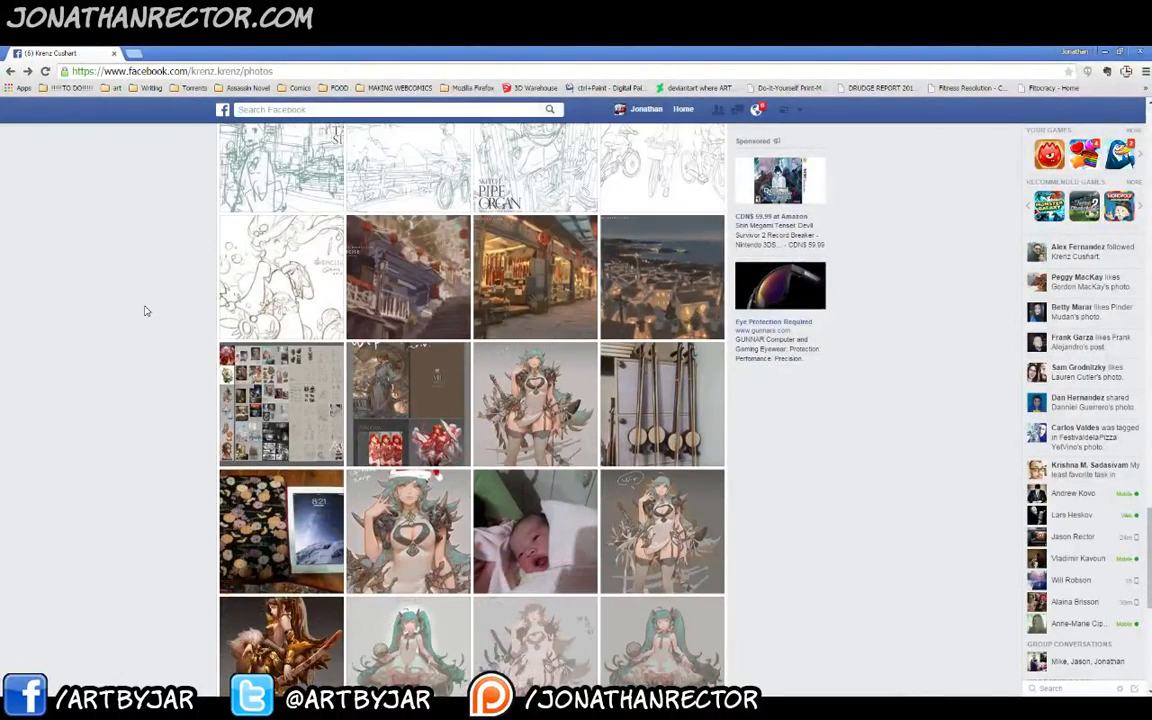
{"action": "scroll", "coordinate": [145, 311], "scroll_direction": "down", "scroll_amount": 3}
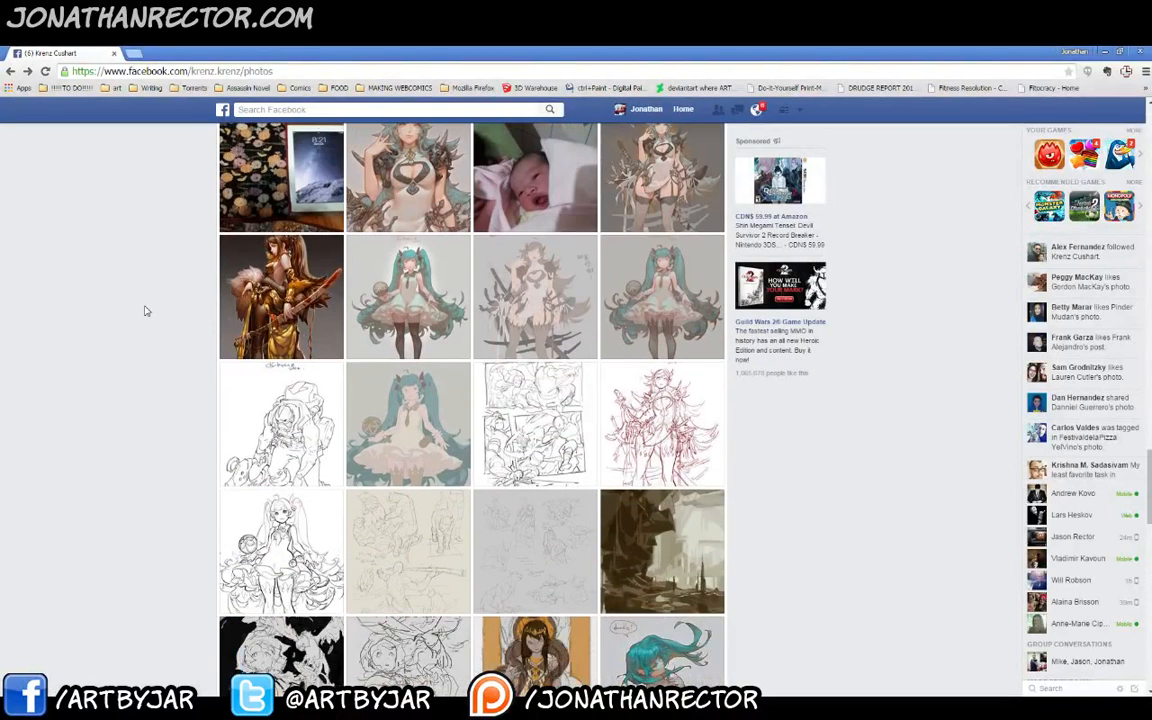
{"action": "scroll", "coordinate": [145, 311], "scroll_direction": "down", "scroll_amount": 1}
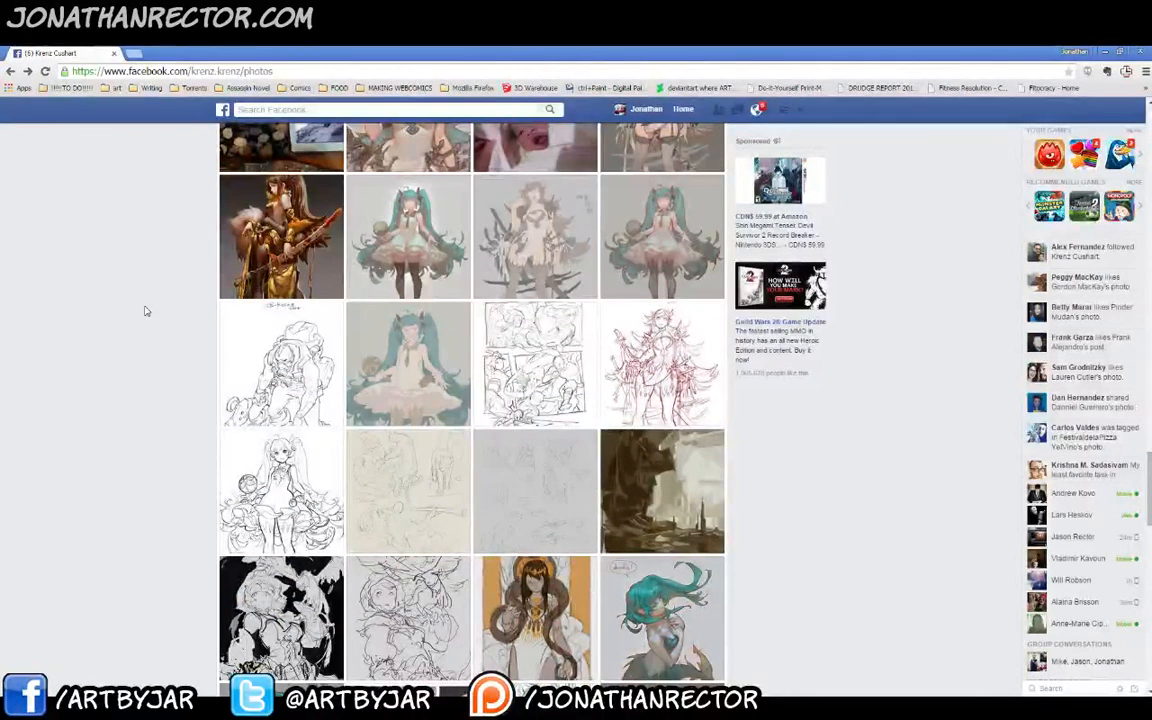
{"action": "scroll", "coordinate": [145, 311], "scroll_direction": "down", "scroll_amount": 5}
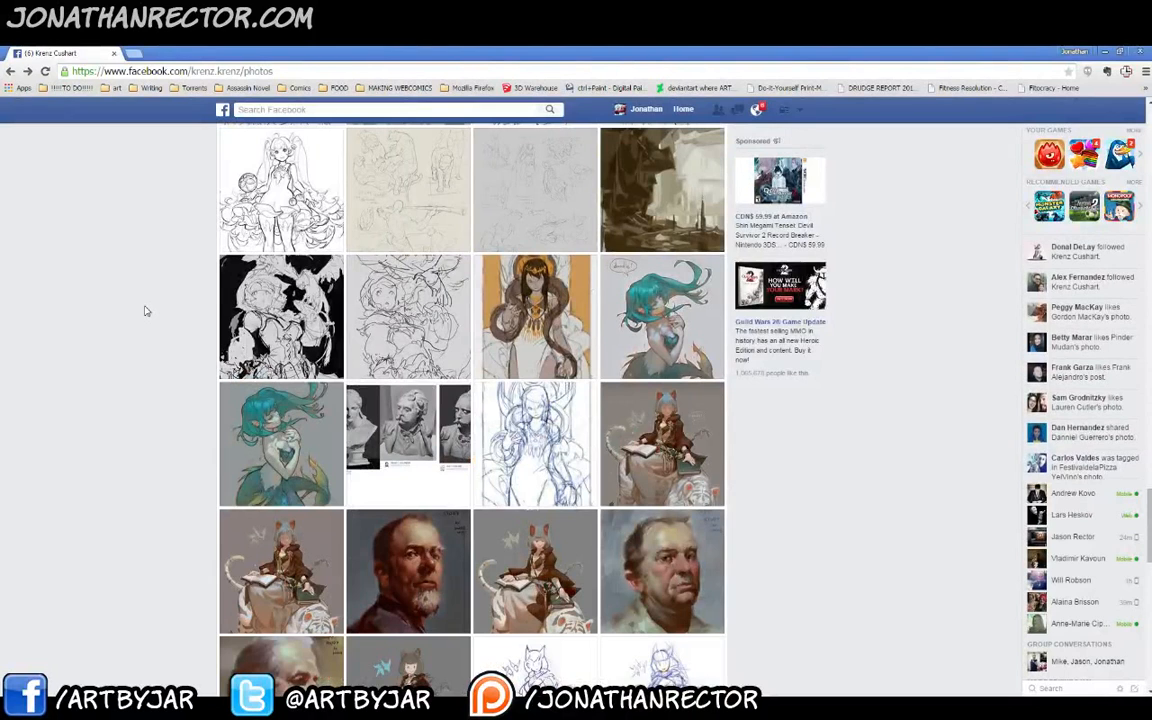
{"action": "scroll", "coordinate": [145, 311], "scroll_direction": "down", "scroll_amount": 4}
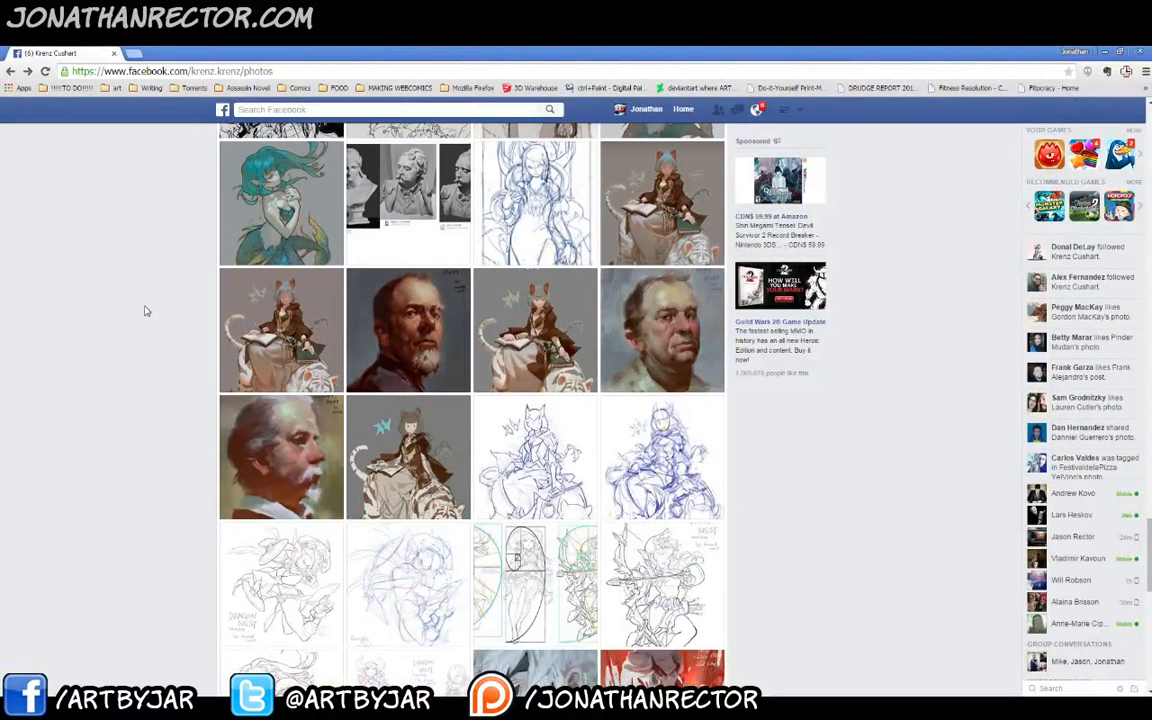
Browse down the artist's photo gallery, examining the sketches, figure studies and paintings for body construction references.
{"action": "scroll", "coordinate": [145, 311], "scroll_direction": "down", "scroll_amount": 3}
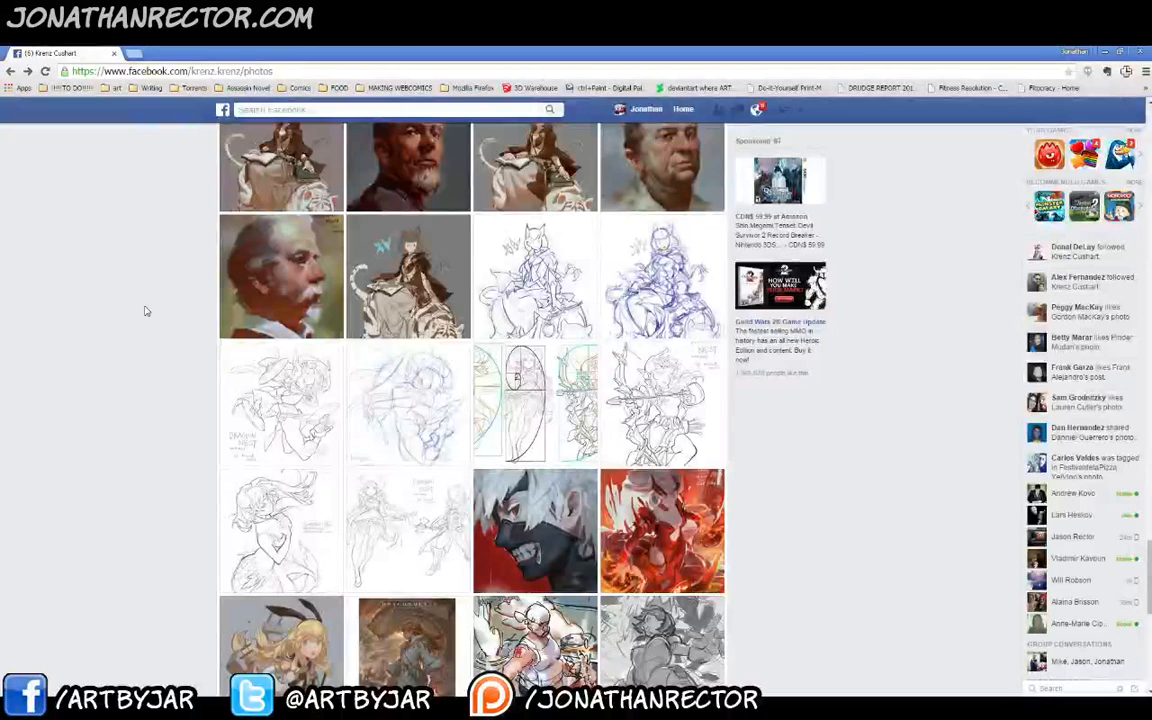
{"action": "scroll", "coordinate": [145, 311], "scroll_direction": "down", "scroll_amount": 1}
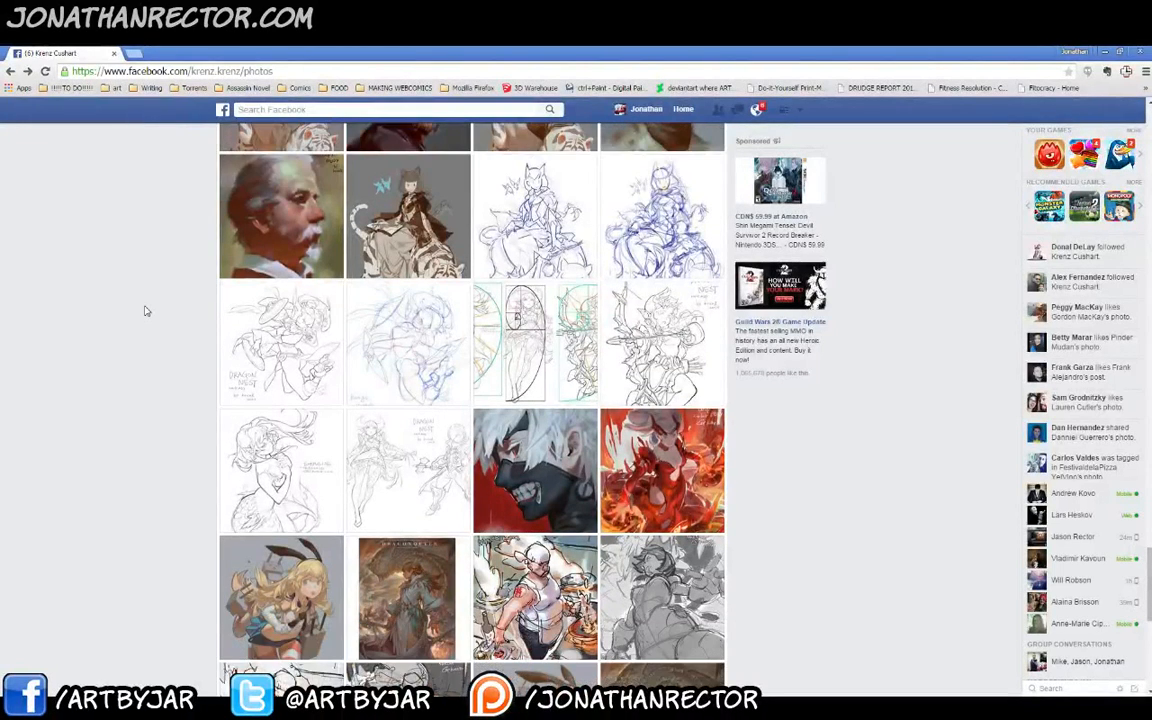
{"action": "scroll", "coordinate": [145, 311], "scroll_direction": "down", "scroll_amount": 4}
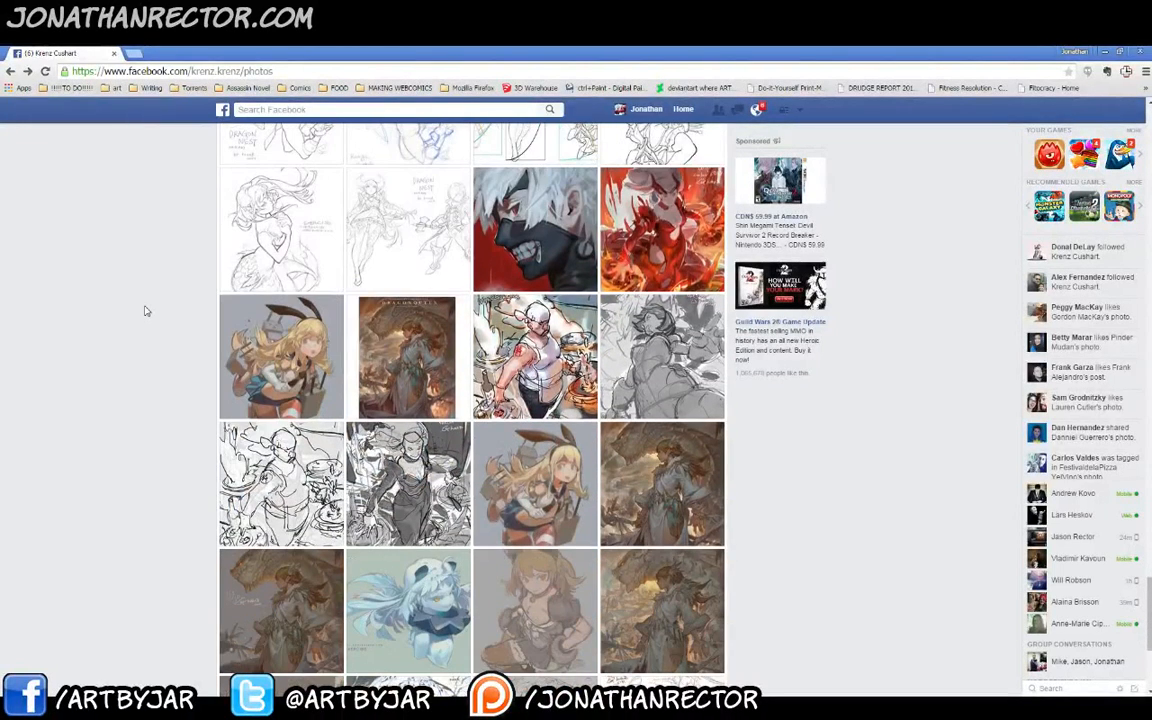
{"action": "scroll", "coordinate": [145, 311], "scroll_direction": "down", "scroll_amount": 4}
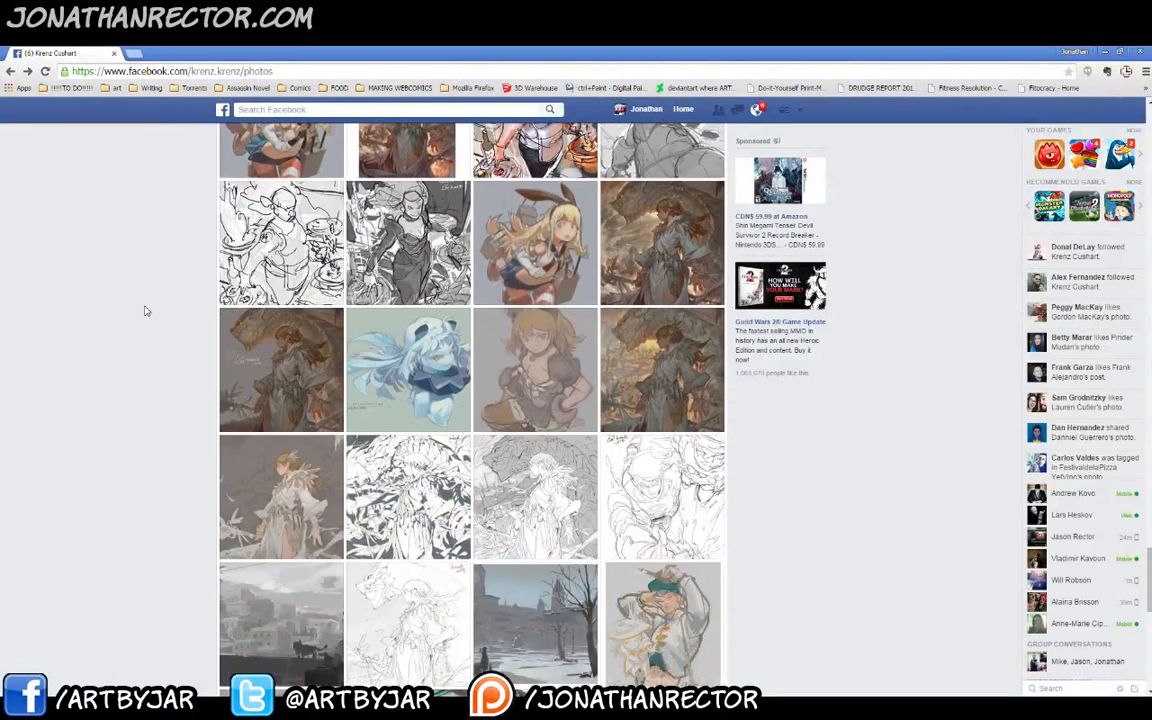
{"action": "scroll", "coordinate": [145, 311], "scroll_direction": "down", "scroll_amount": 4}
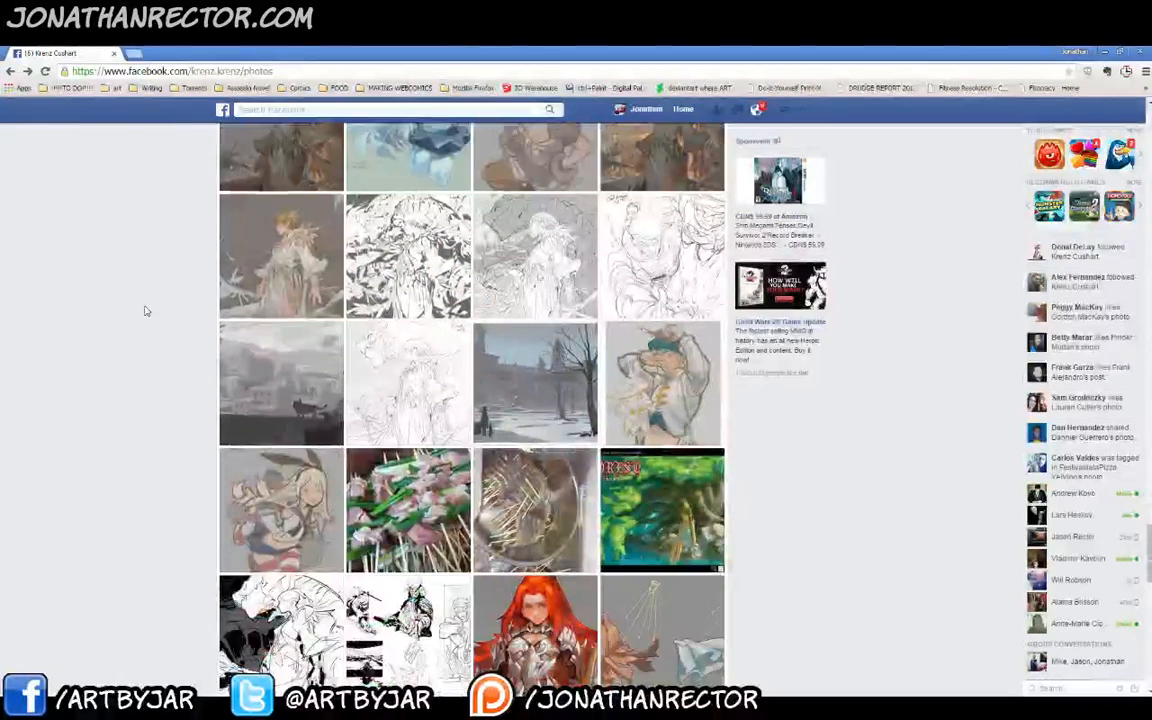
{"action": "scroll", "coordinate": [145, 311], "scroll_direction": "down", "scroll_amount": 3}
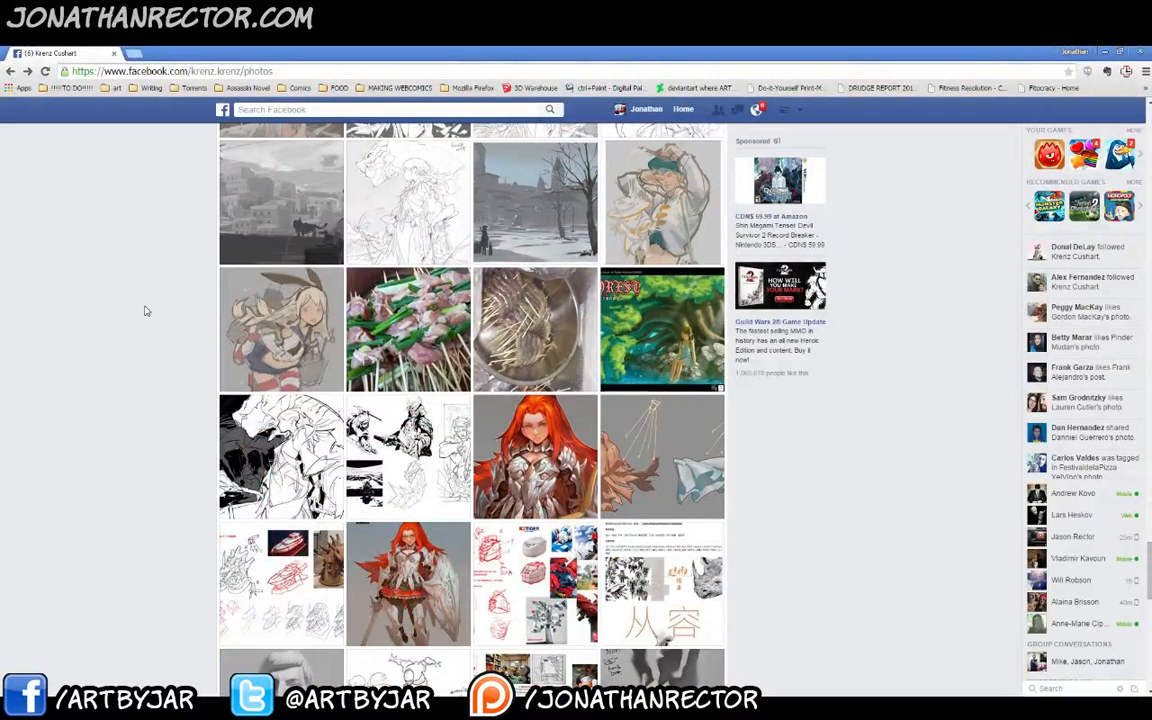
{"action": "scroll", "coordinate": [145, 311], "scroll_direction": "down", "scroll_amount": 3}
{"action": "scroll", "coordinate": [145, 311], "scroll_direction": "down", "scroll_amount": 2}
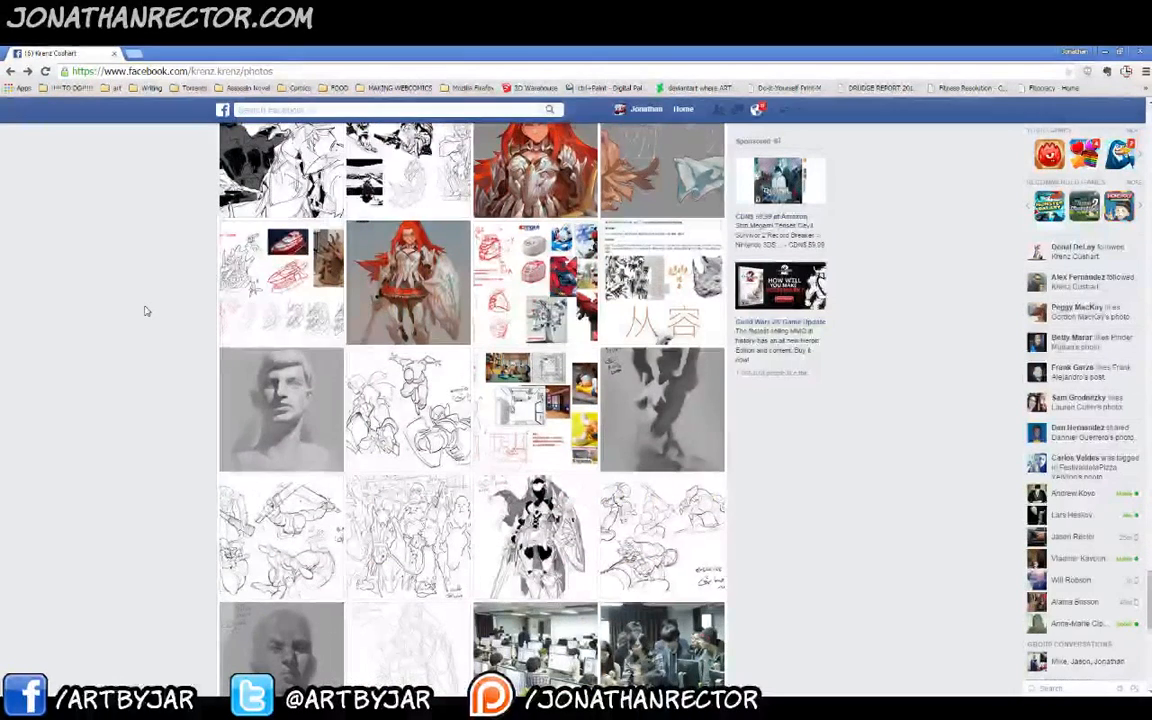
{"action": "scroll", "coordinate": [145, 311], "scroll_direction": "down", "scroll_amount": 2}
{"action": "scroll", "coordinate": [145, 311], "scroll_direction": "down", "scroll_amount": 2}
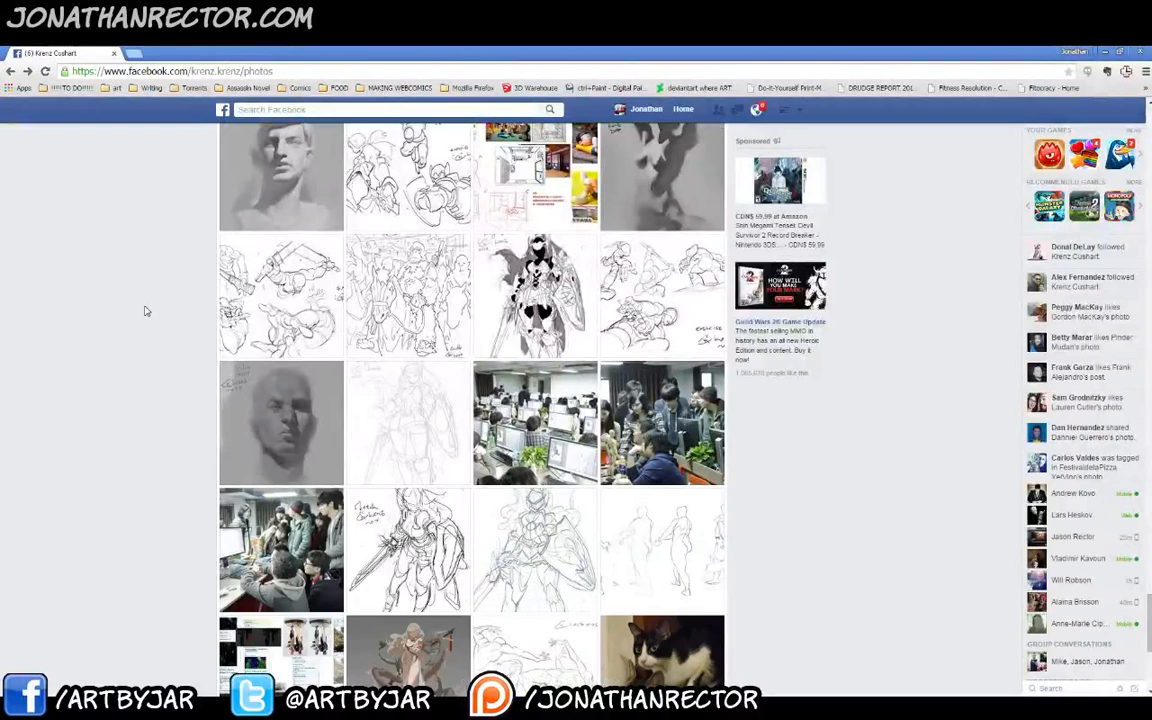
{"action": "scroll", "coordinate": [145, 311], "scroll_direction": "down", "scroll_amount": 4}
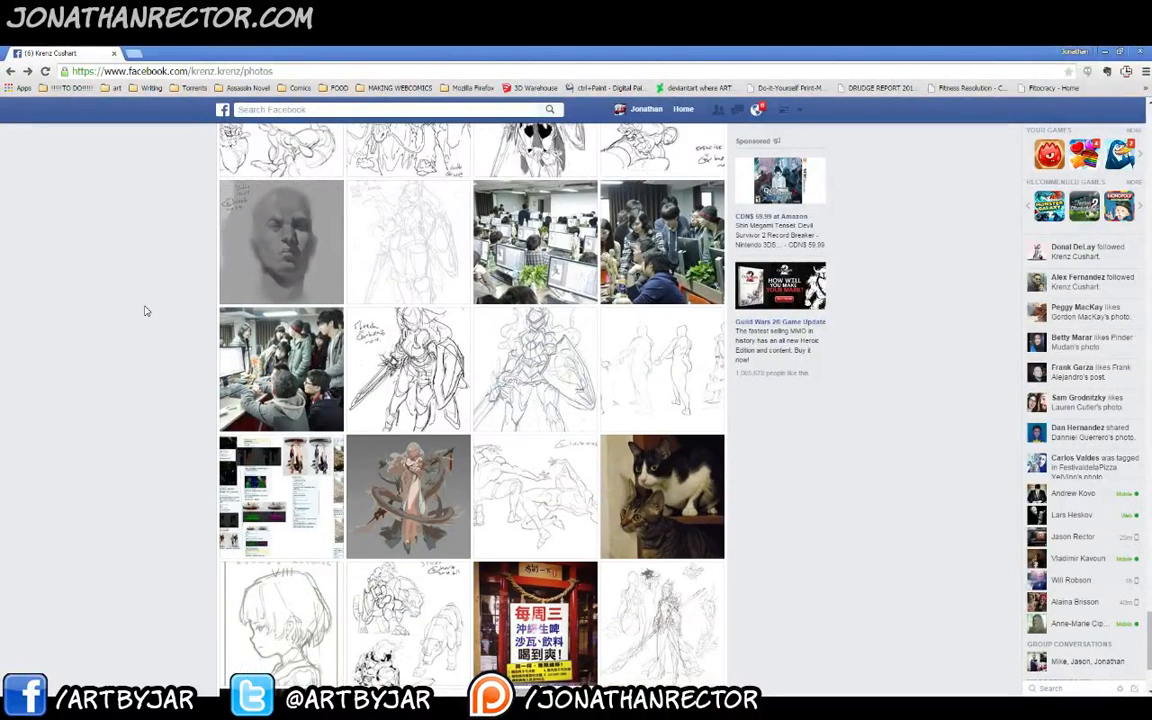
{"action": "scroll", "coordinate": [145, 311], "scroll_direction": "down", "scroll_amount": 3}
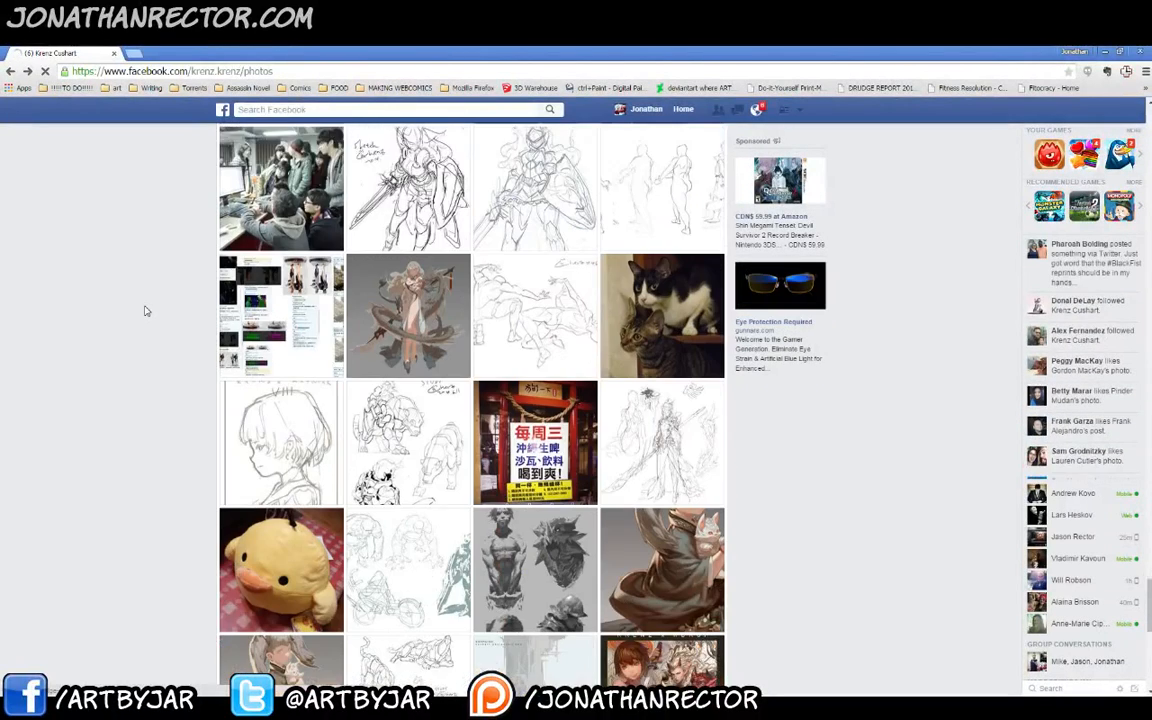
{"action": "scroll", "coordinate": [145, 311], "scroll_direction": "down", "scroll_amount": 3}
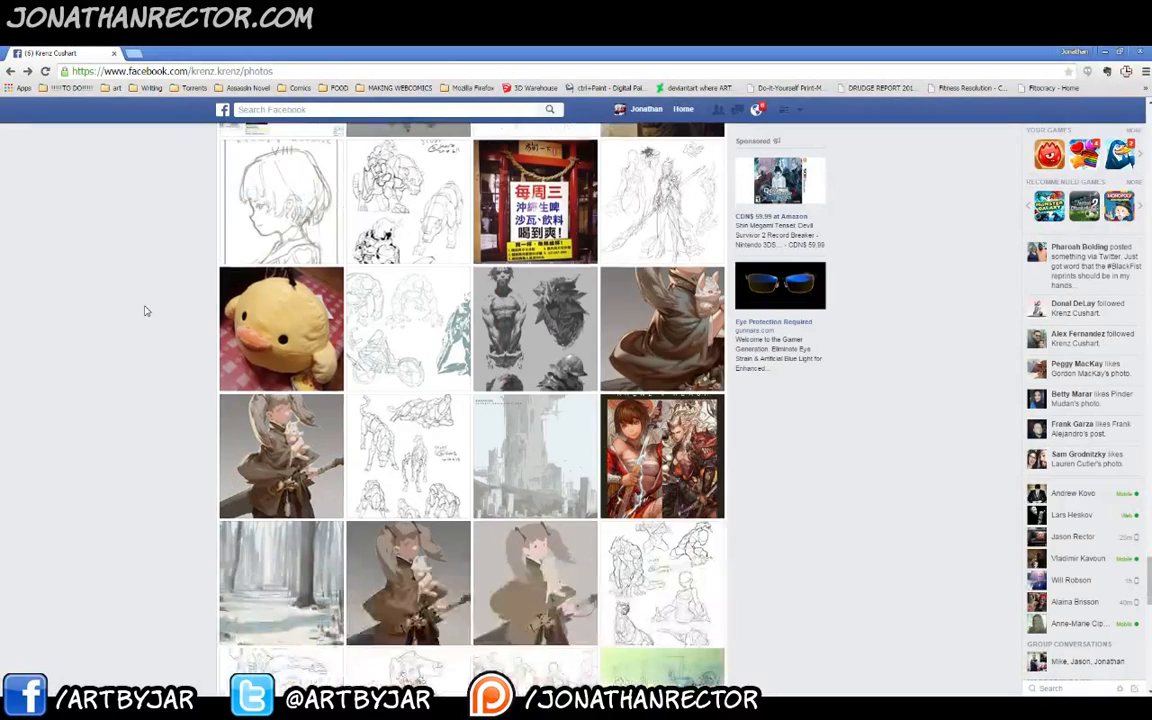
{"action": "scroll", "coordinate": [145, 311], "scroll_direction": "down", "scroll_amount": 3}
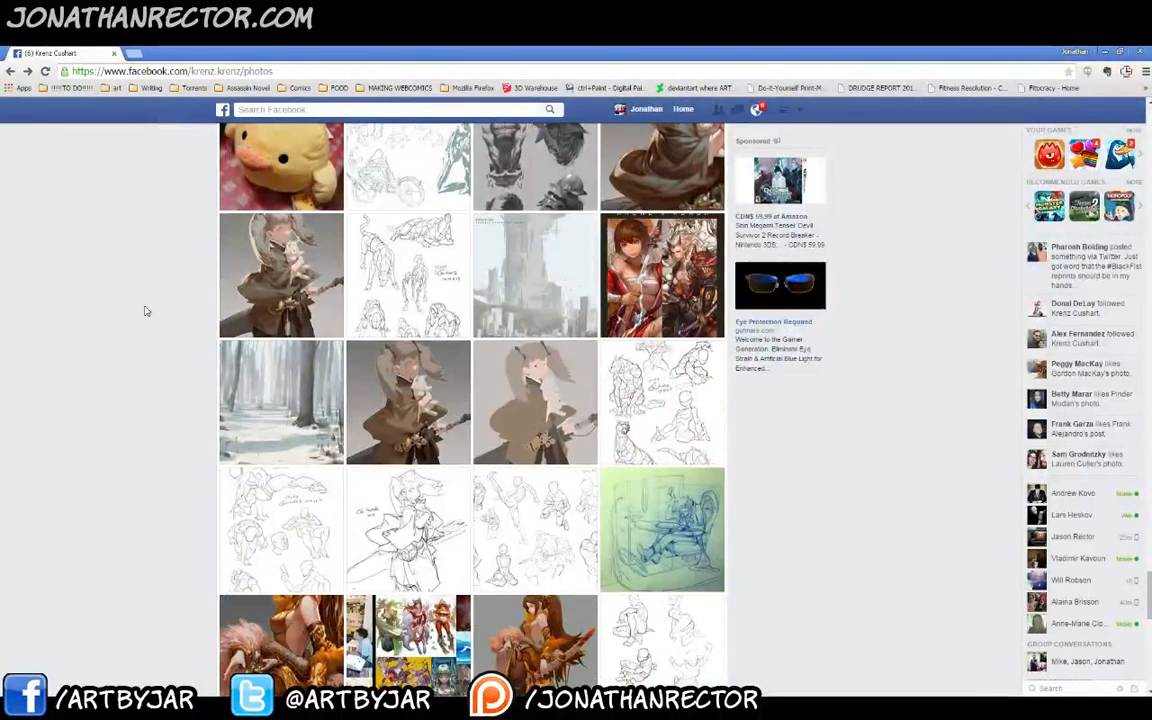
{"action": "scroll", "coordinate": [145, 311], "scroll_direction": "down", "scroll_amount": 4}
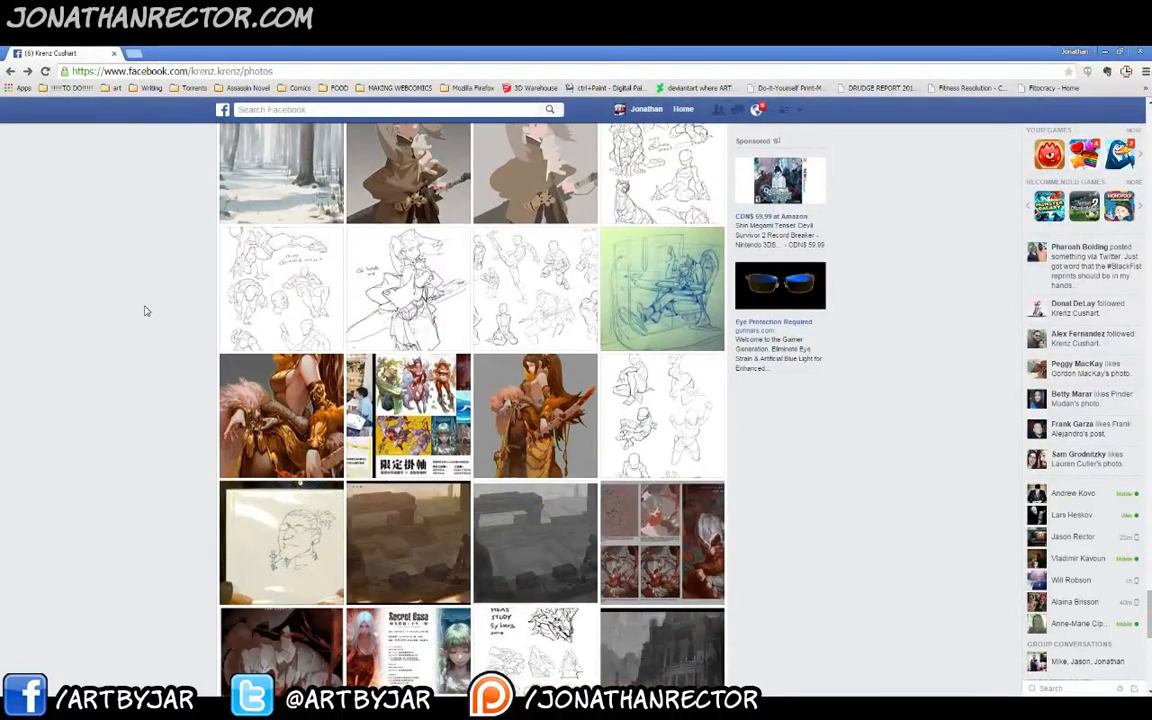
{"action": "scroll", "coordinate": [145, 311], "scroll_direction": "down", "scroll_amount": 7}
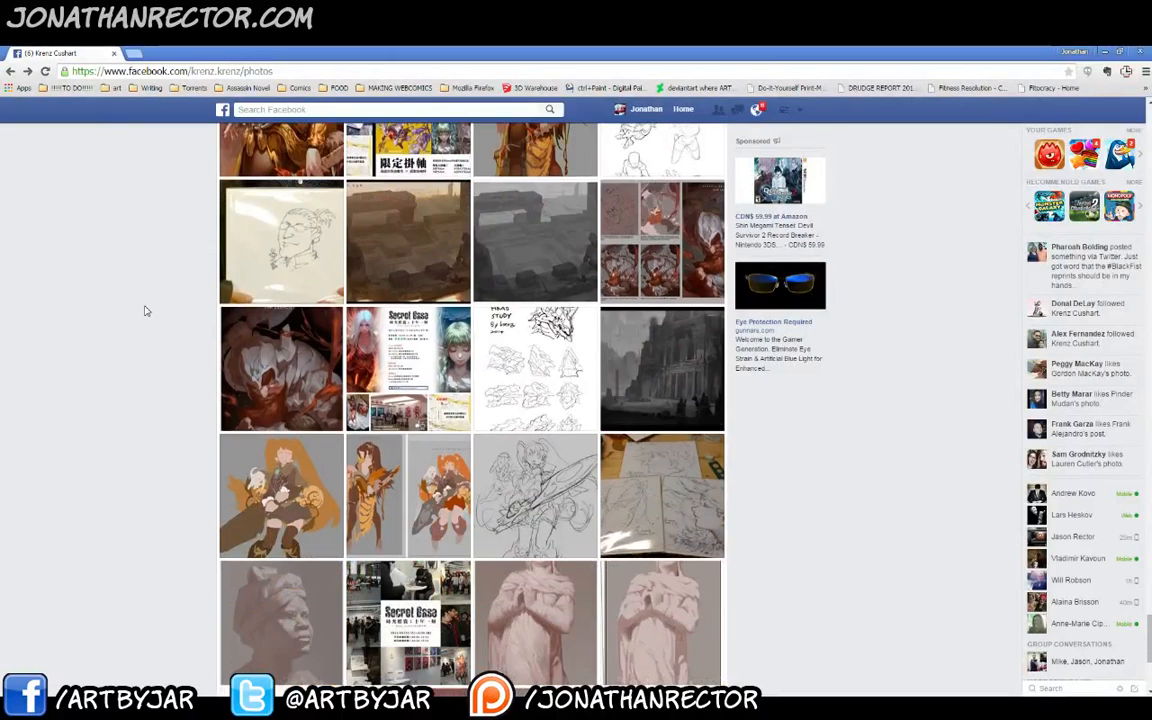
{"action": "scroll", "coordinate": [145, 311], "scroll_direction": "down", "scroll_amount": 7}
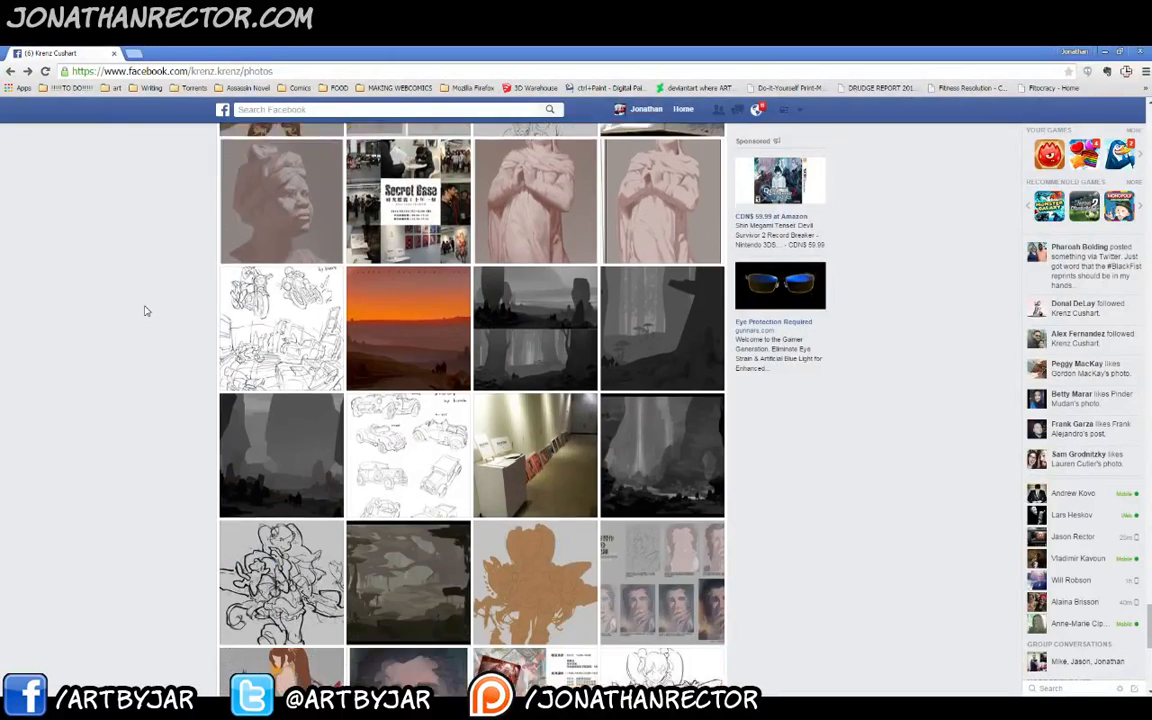
{"action": "scroll", "coordinate": [145, 311], "scroll_direction": "down", "scroll_amount": 4}
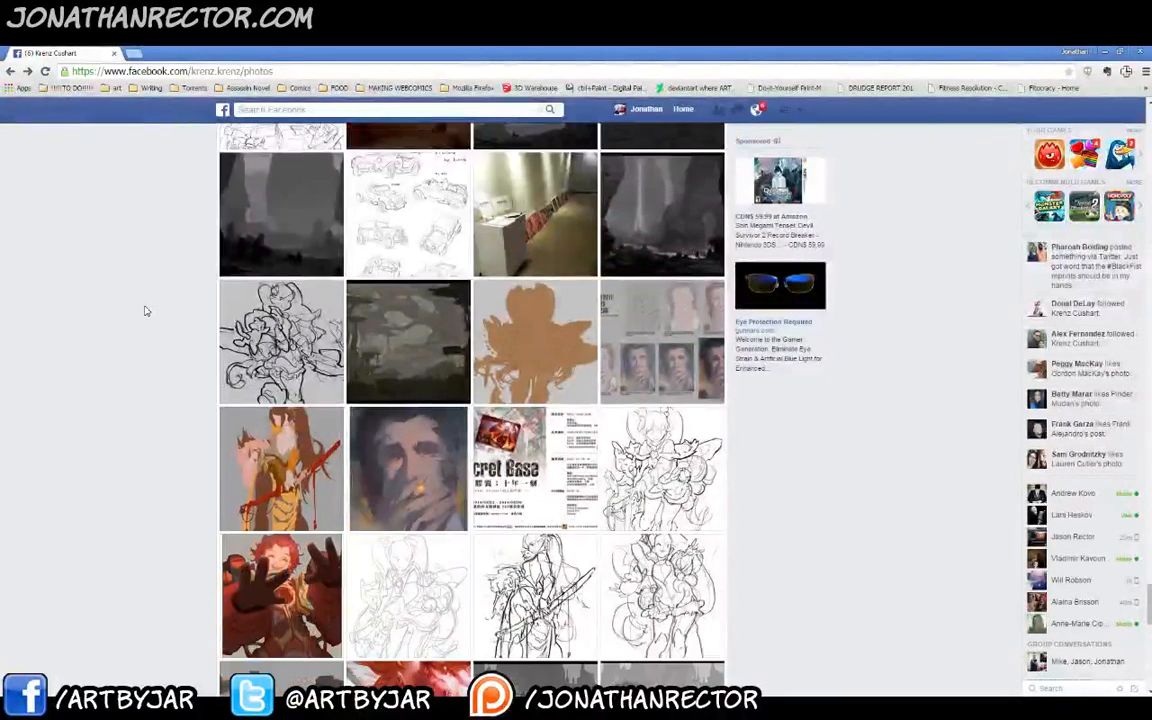
{"action": "scroll", "coordinate": [145, 311], "scroll_direction": "down", "scroll_amount": 6}
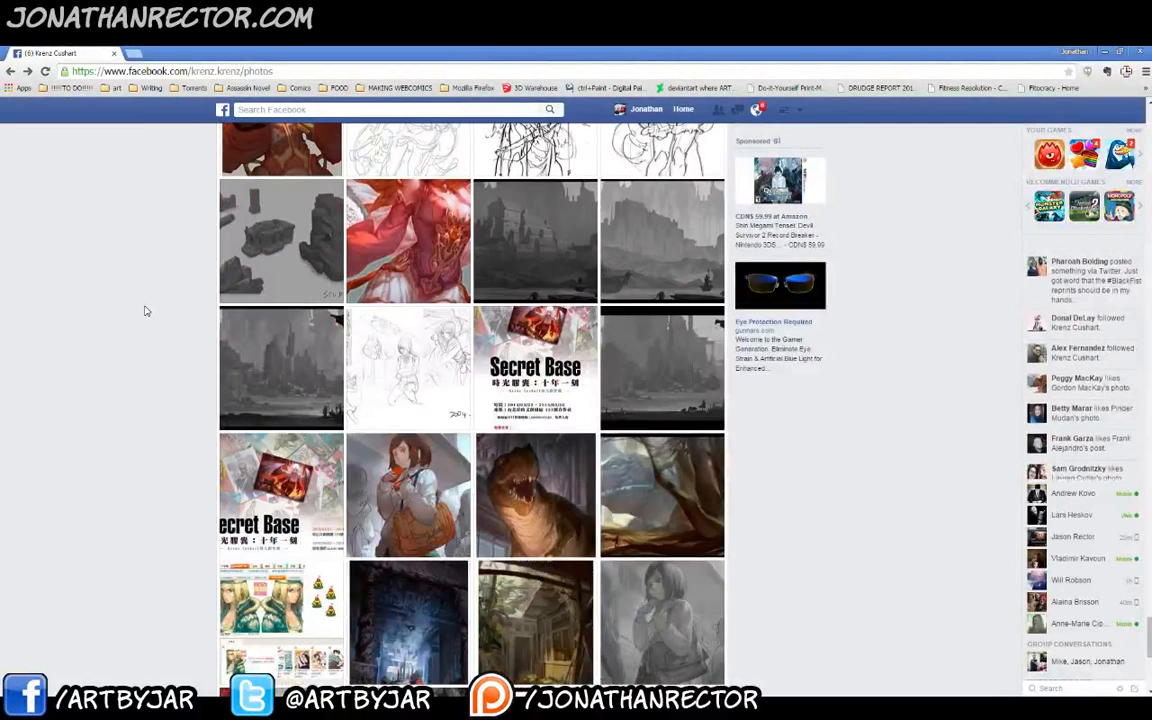
{"action": "scroll", "coordinate": [145, 311], "scroll_direction": "down", "scroll_amount": 4}
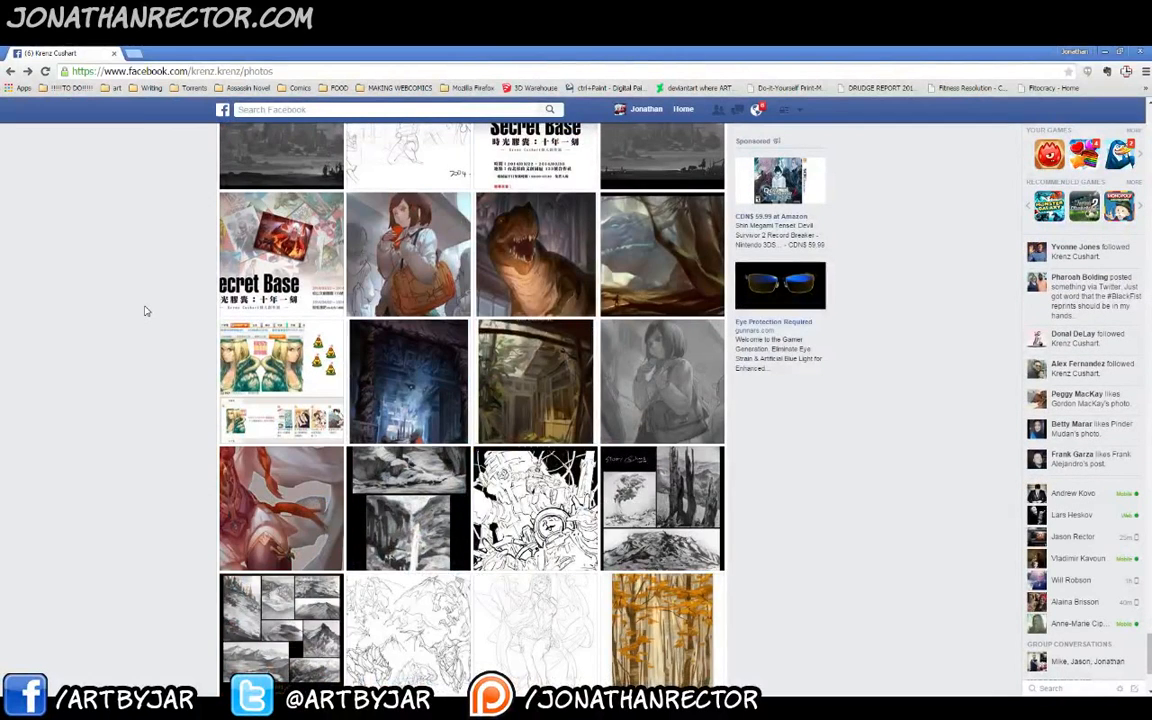
{"action": "scroll", "coordinate": [145, 311], "scroll_direction": "down", "scroll_amount": 5}
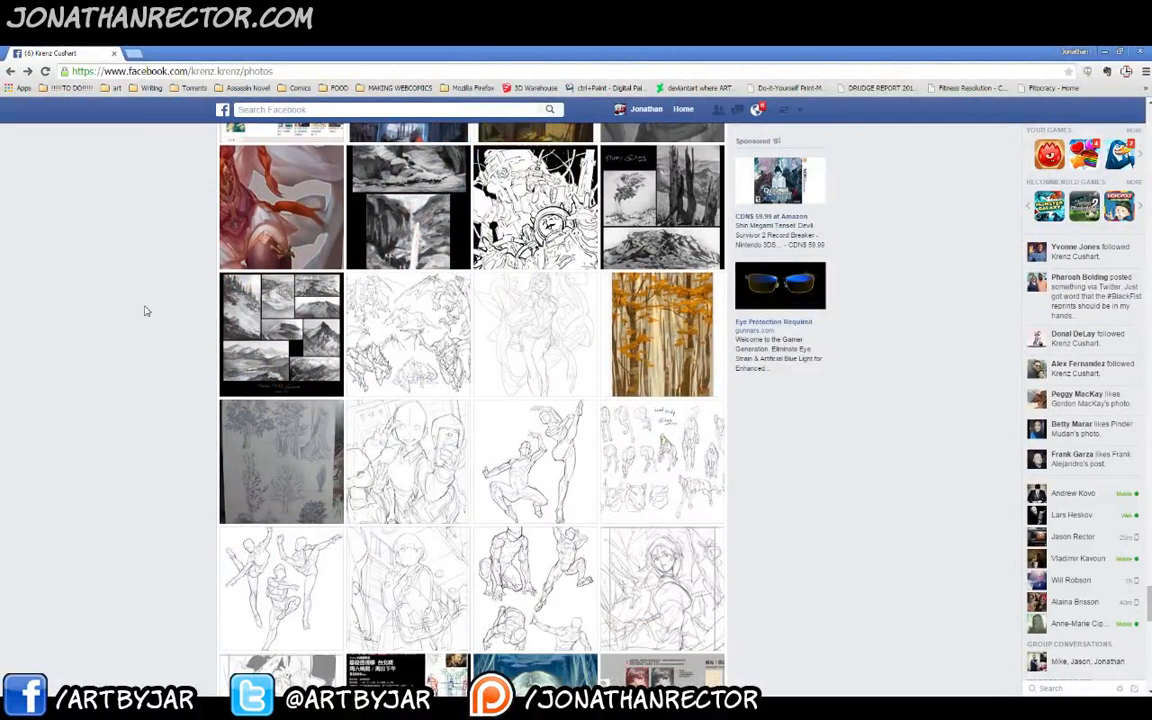
{"action": "scroll", "coordinate": [145, 311], "scroll_direction": "down", "scroll_amount": 7}
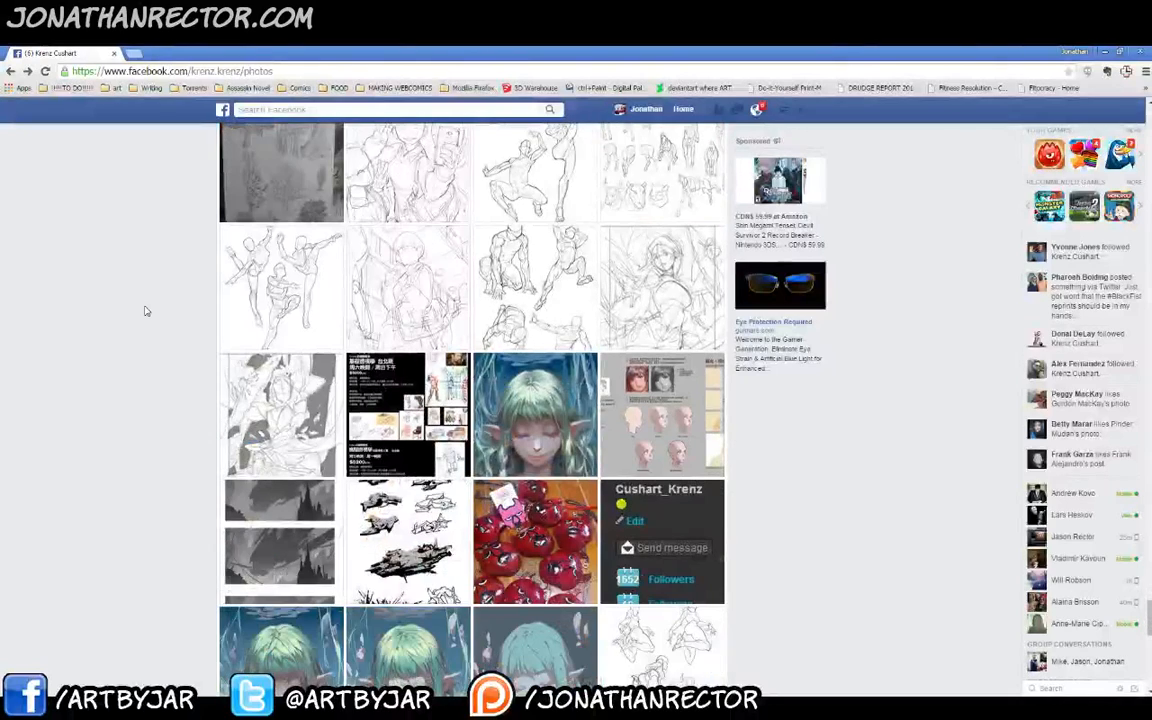
{"action": "scroll", "coordinate": [145, 311], "scroll_direction": "down", "scroll_amount": 10}
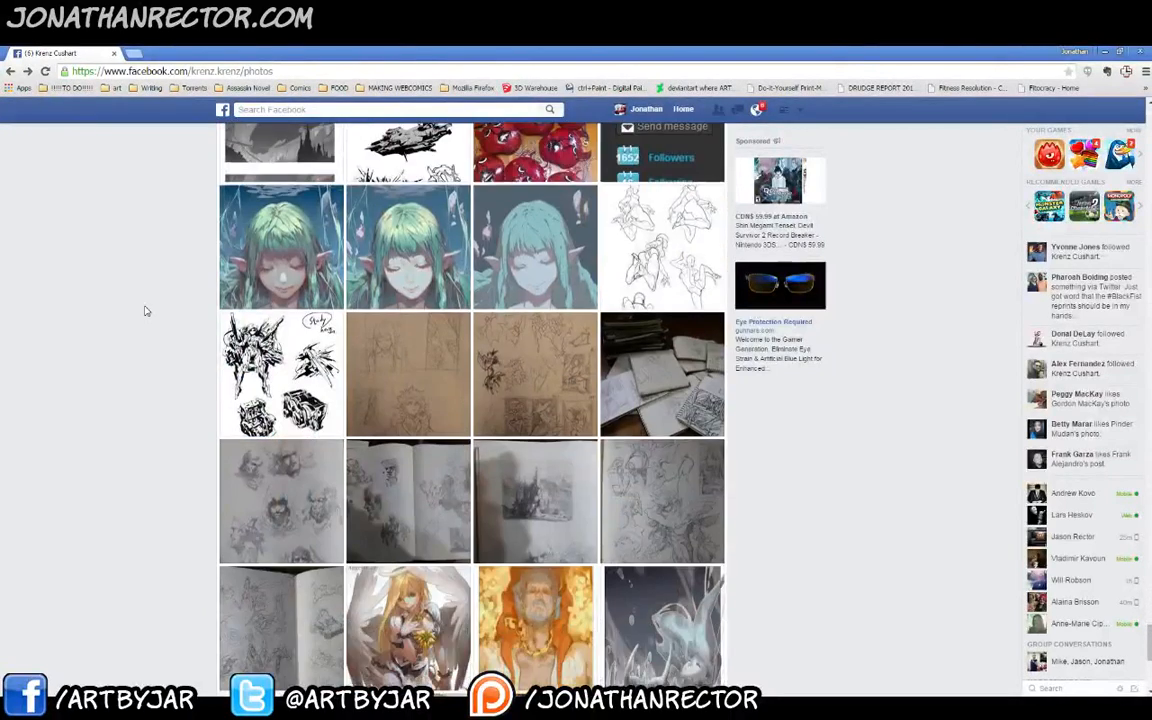
{"action": "scroll", "coordinate": [145, 311], "scroll_direction": "down", "scroll_amount": 1}
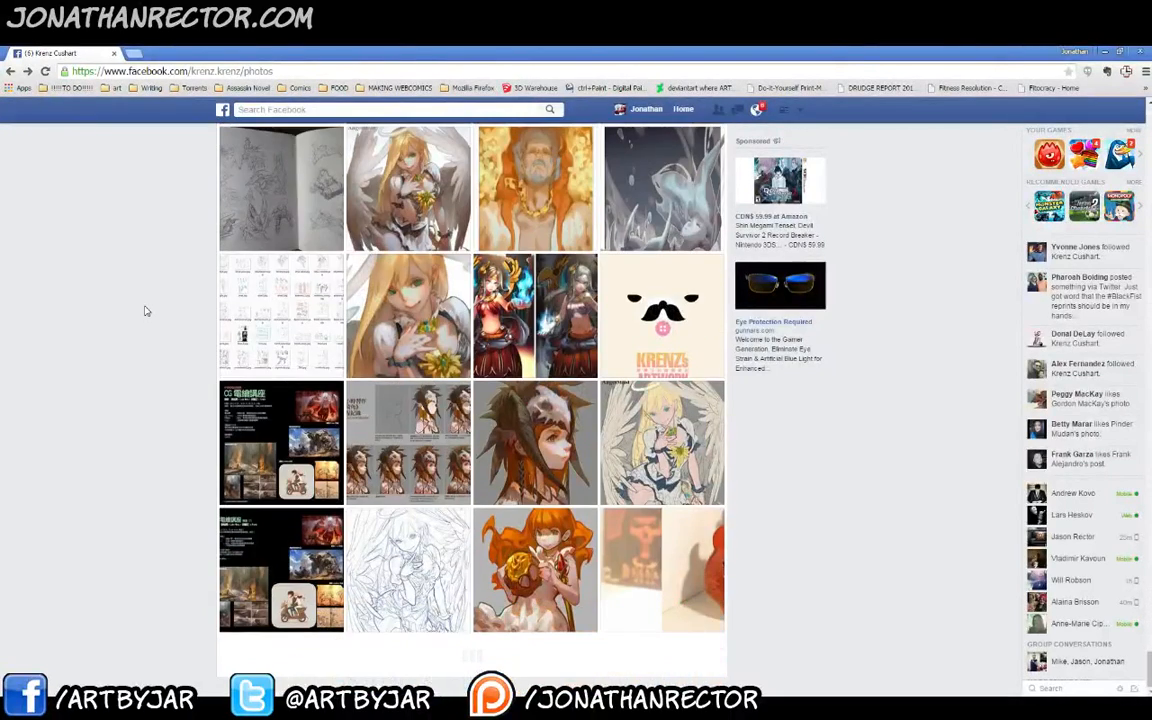
{"action": "scroll", "coordinate": [145, 311], "scroll_direction": "down", "scroll_amount": 3}
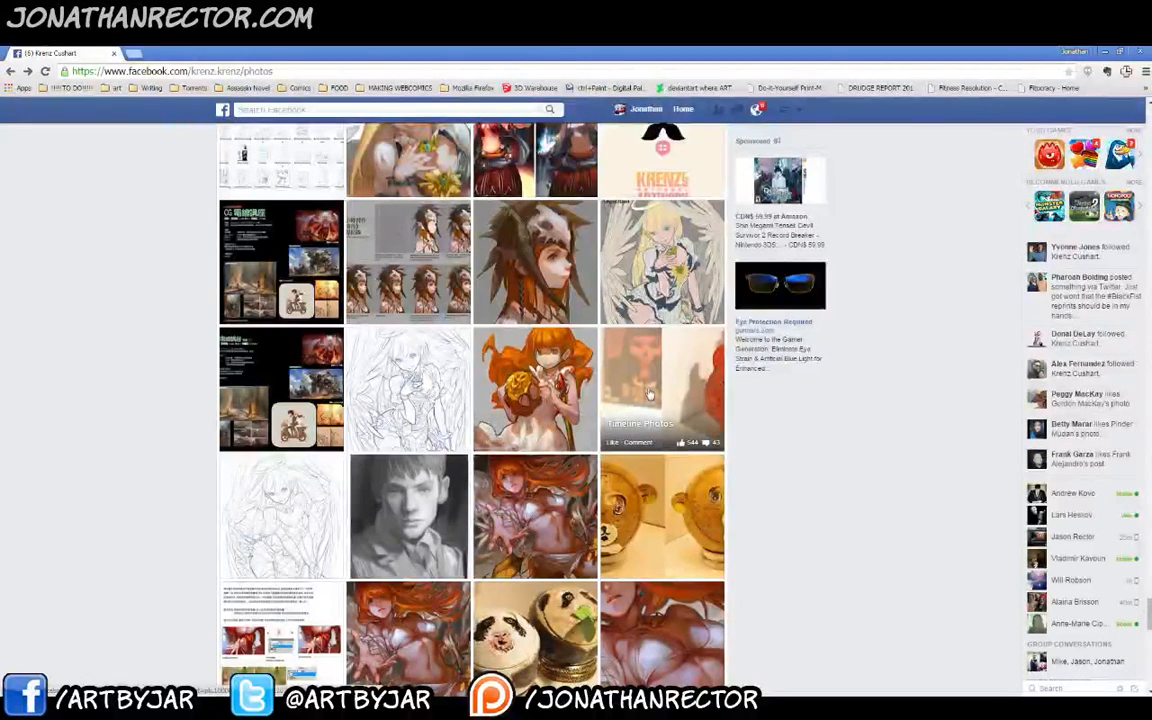
{"action": "scroll", "coordinate": [170, 432], "scroll_direction": "down", "scroll_amount": 5}
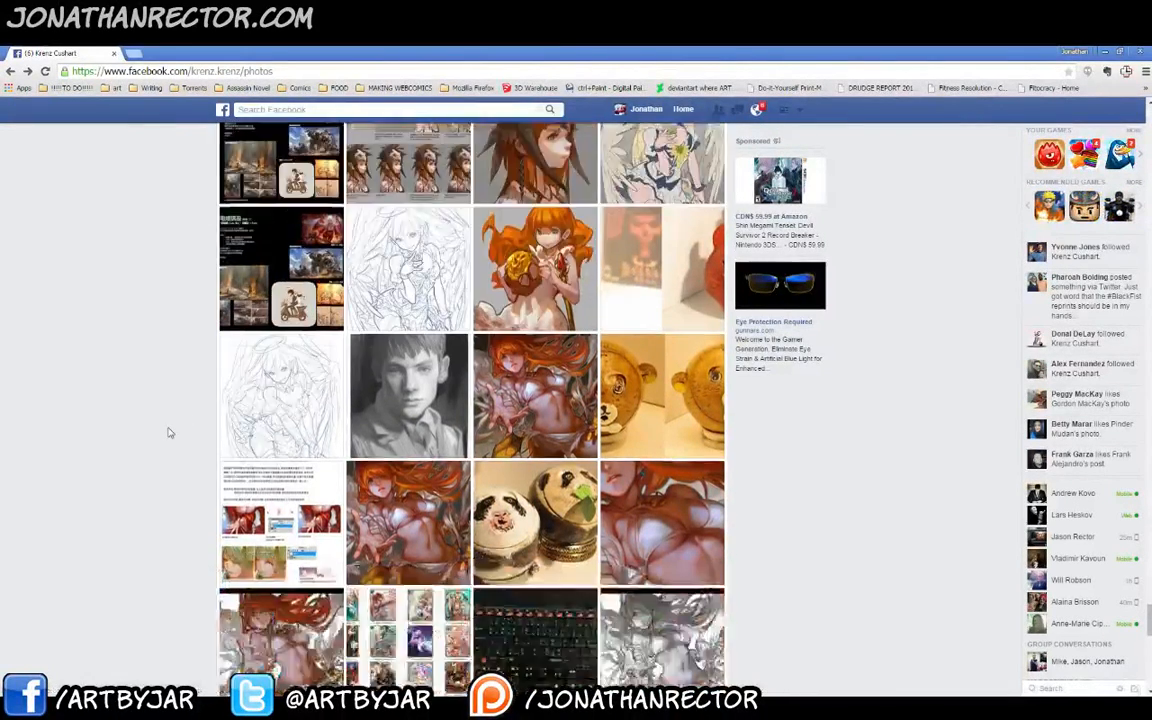
{"action": "scroll", "coordinate": [170, 432], "scroll_direction": "down", "scroll_amount": 2}
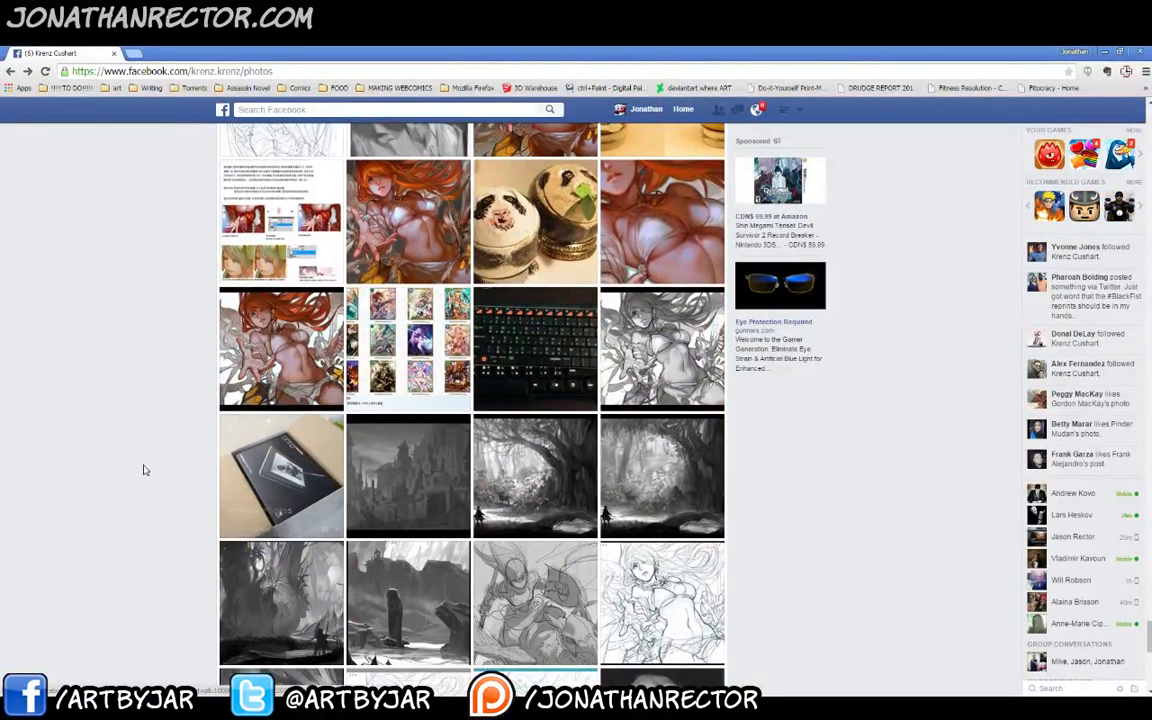
{"action": "scroll", "coordinate": [143, 470], "scroll_direction": "down", "scroll_amount": 5}
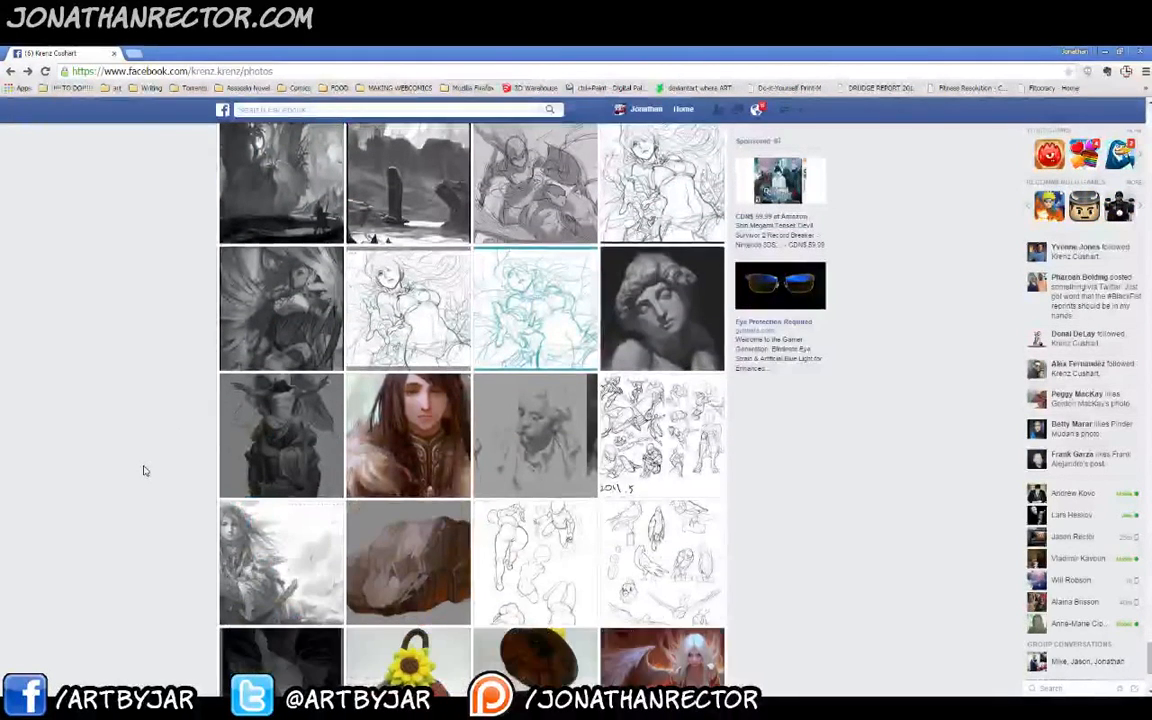
{"action": "scroll", "coordinate": [143, 470], "scroll_direction": "down", "scroll_amount": 6}
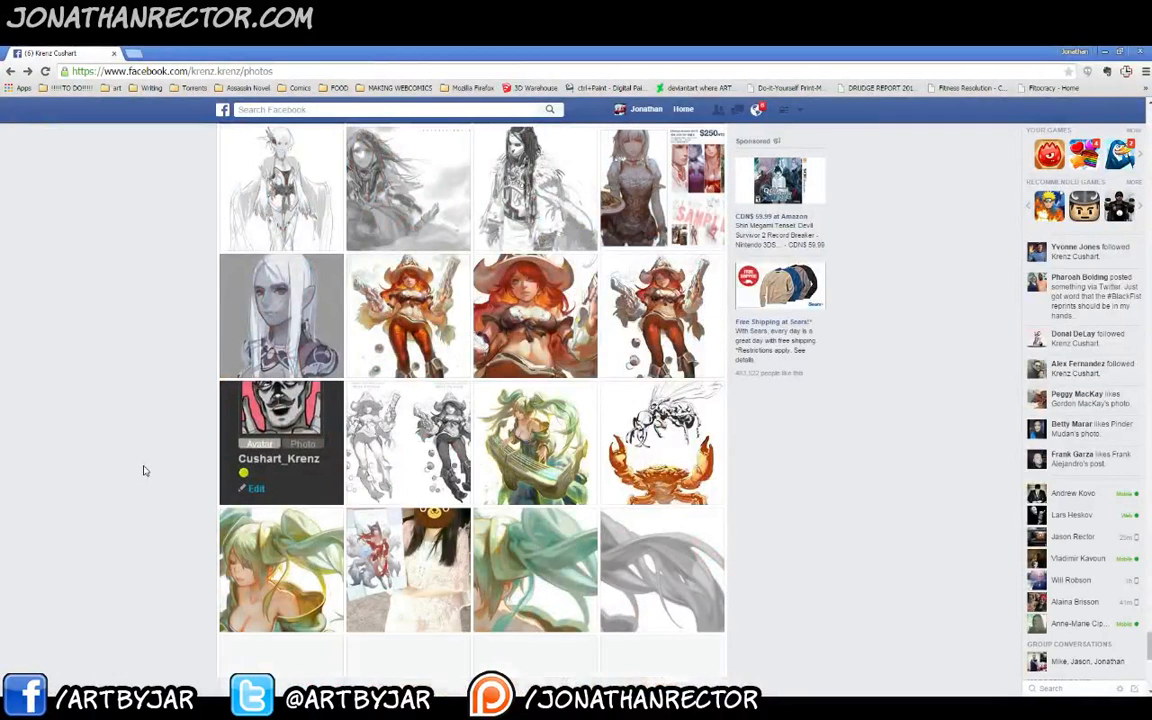
{"action": "scroll", "coordinate": [143, 470], "scroll_direction": "down", "scroll_amount": 1}
{"action": "scroll", "coordinate": [143, 470], "scroll_direction": "down", "scroll_amount": 1}
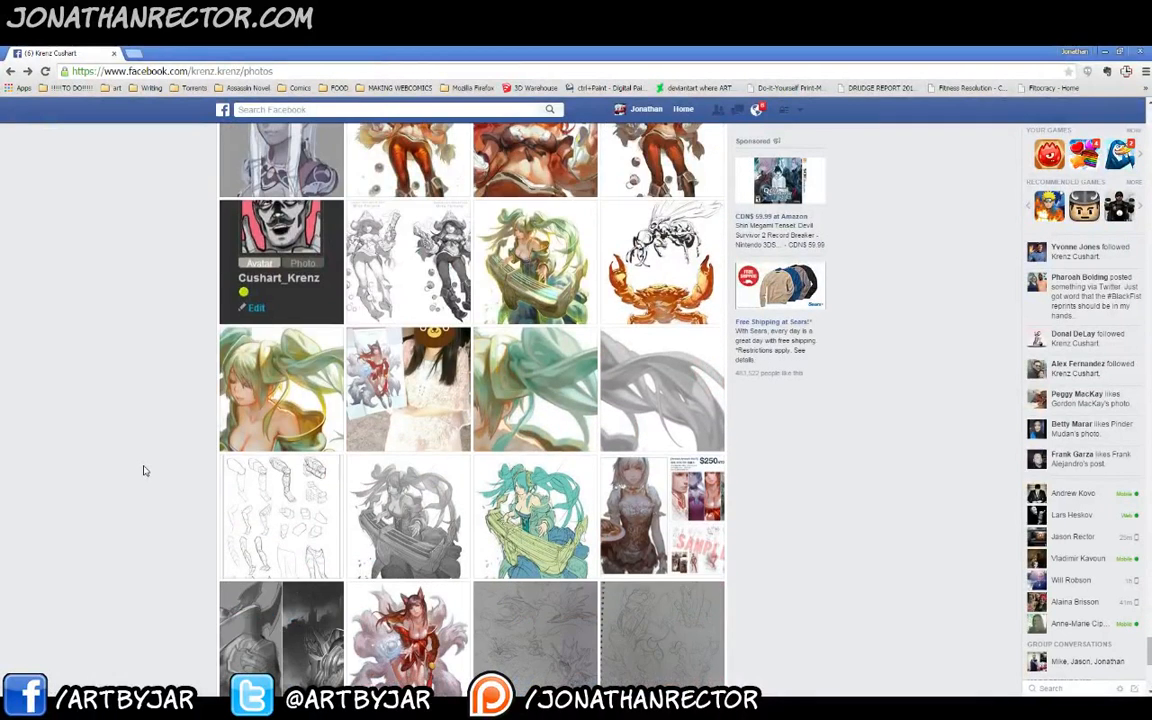
View the leg construction sheet and the torso construction sheet from the gallery enlarged, closing each one after examining it.
{"action": "left_click", "coordinate": [265, 499]}
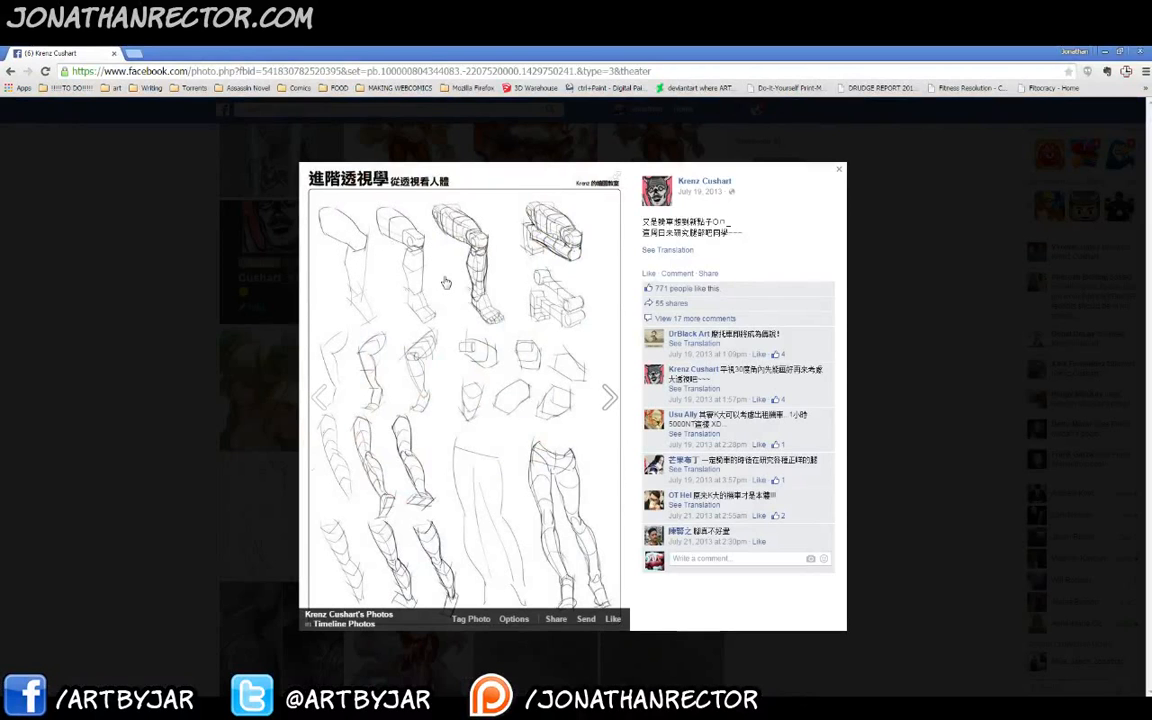
{"action": "left_click", "coordinate": [156, 295]}
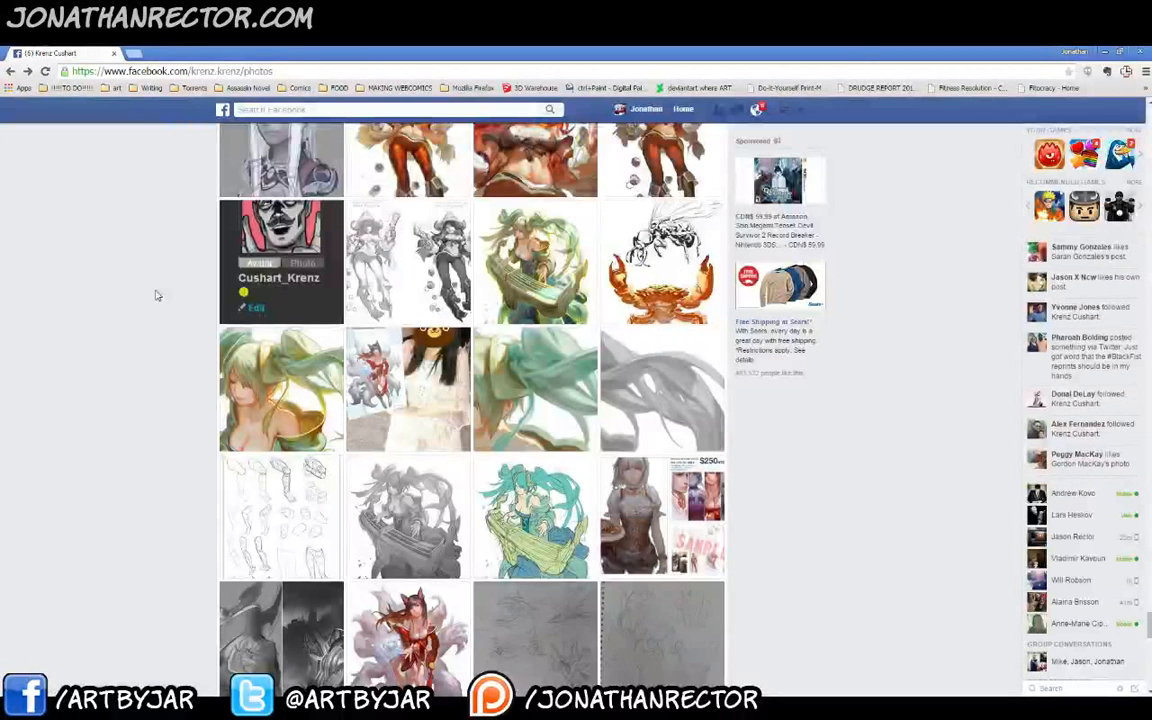
{"action": "scroll", "coordinate": [156, 295], "scroll_direction": "down", "scroll_amount": 3}
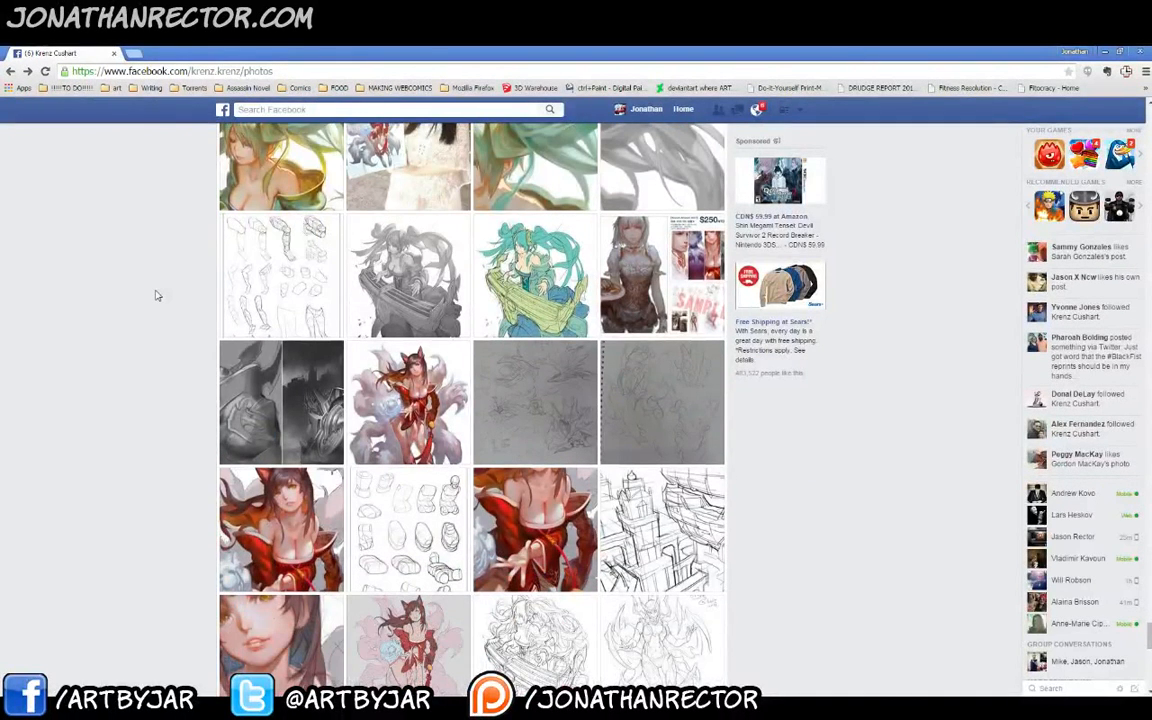
{"action": "scroll", "coordinate": [156, 295], "scroll_direction": "down", "scroll_amount": 1}
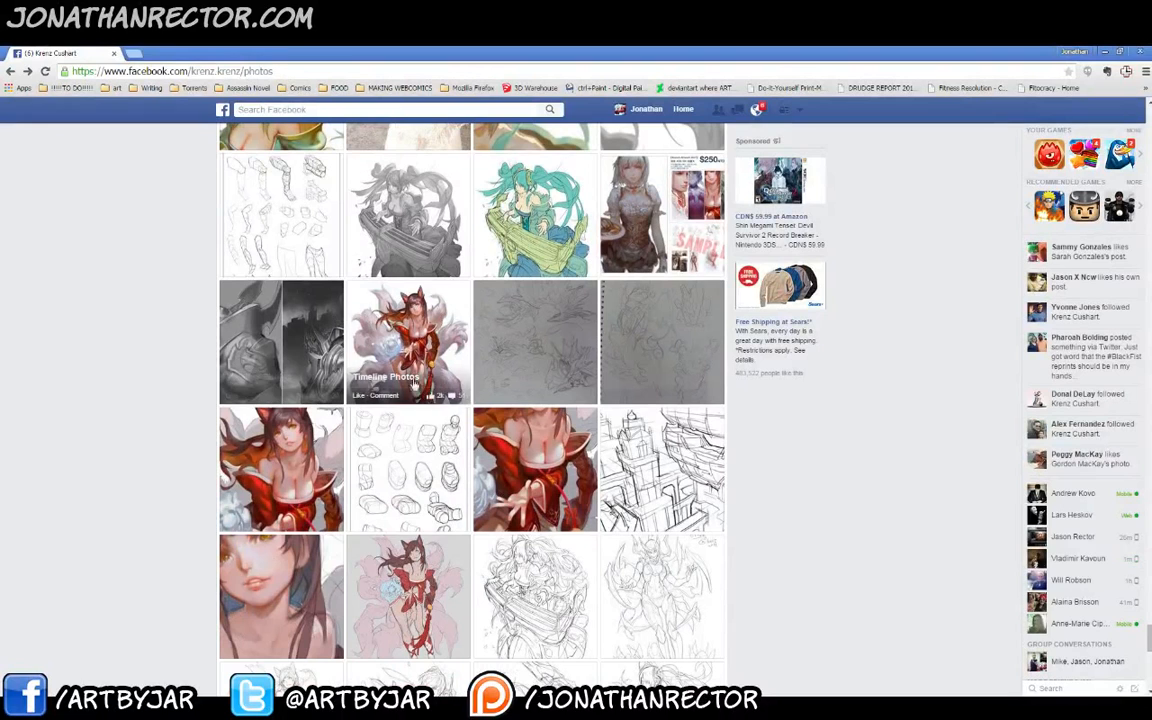
{"action": "left_click", "coordinate": [418, 468]}
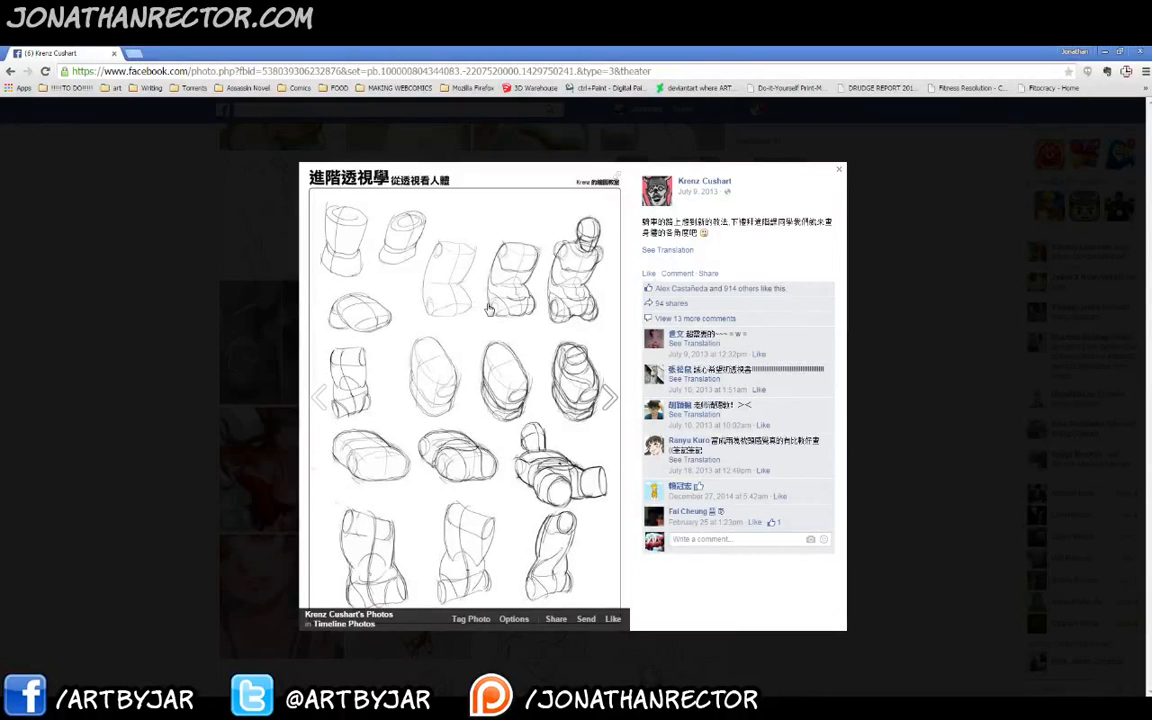
{"action": "left_click", "coordinate": [253, 329]}
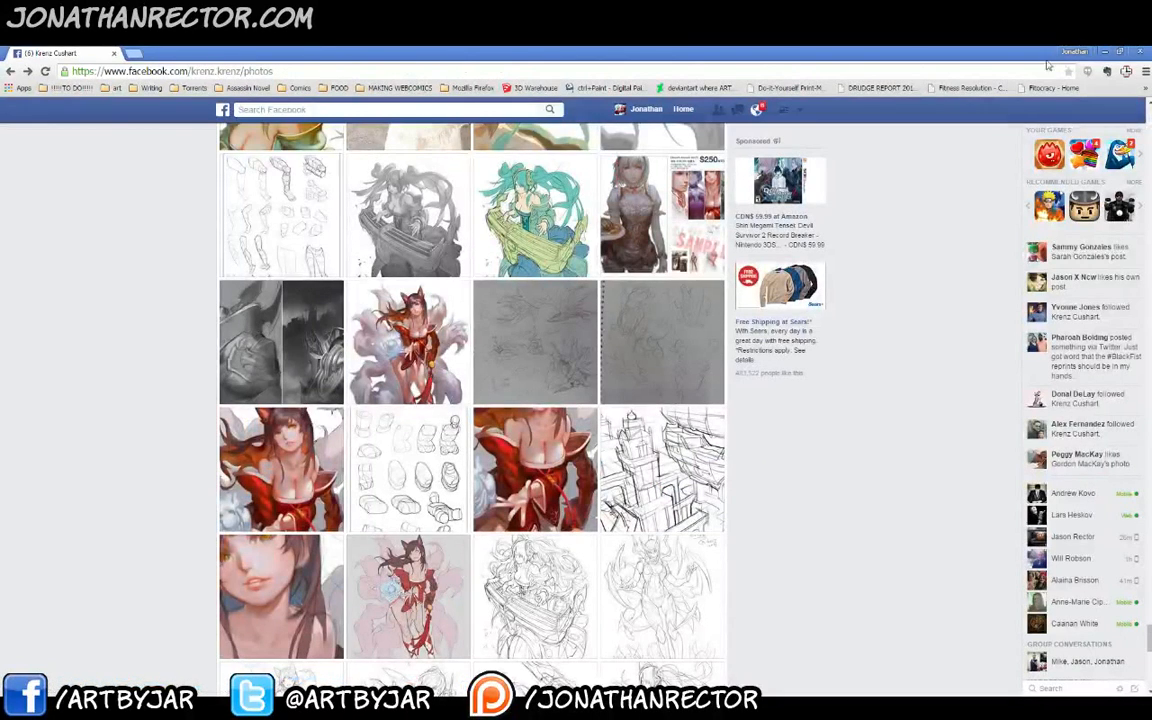
Close the browser and return to the page_192 figure sketch in Manga Studio EX.
{"action": "left_click", "coordinate": [1141, 51]}
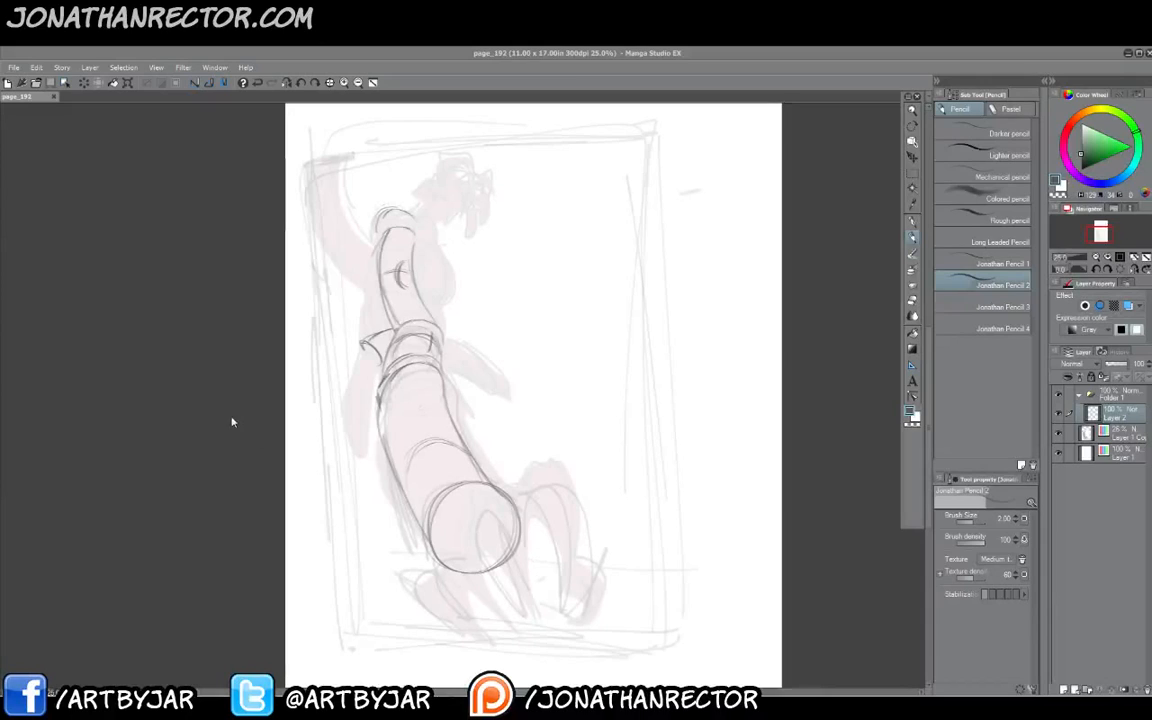
Sketch curved contour strokes along the outer side of the figure's upper torso, ending at the waist wedge.
{"action": "left_click", "coordinate": [227, 442]}
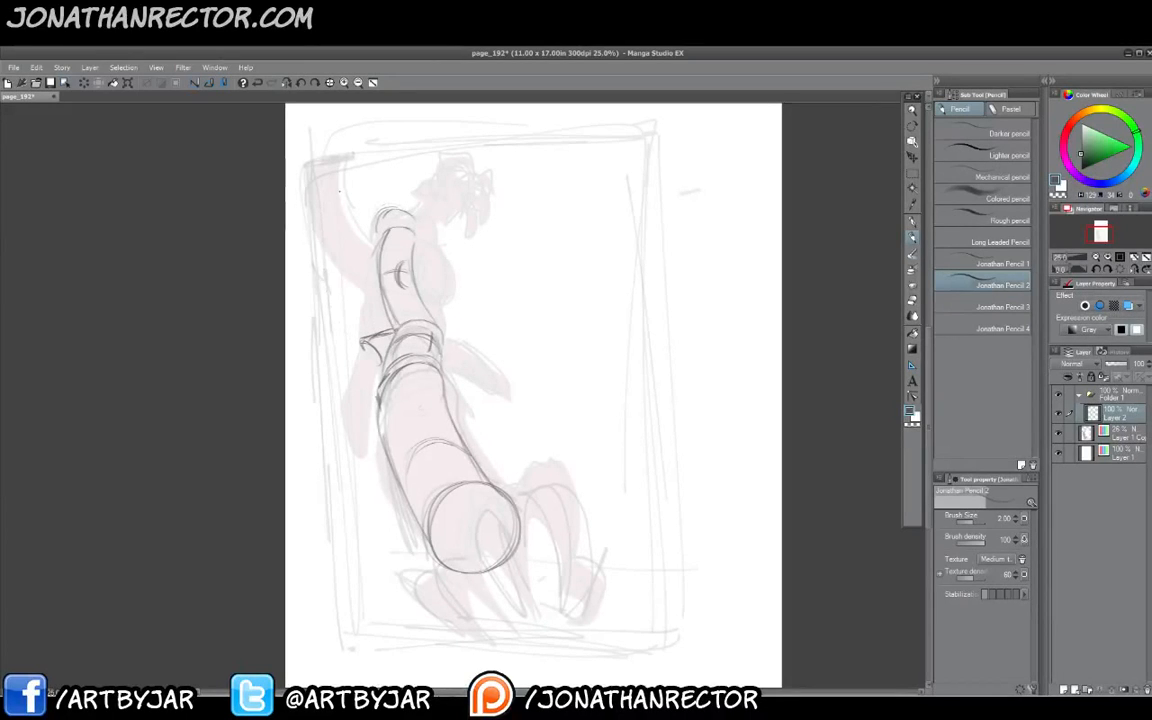
{"action": "left_click_drag", "start_coordinate": [375, 243], "coordinate": [362, 308]}
{"action": "left_click_drag", "start_coordinate": [361, 318], "coordinate": [380, 331]}
{"action": "left_click_drag", "start_coordinate": [373, 277], "coordinate": [361, 312]}
Draw a horizontal shoulder cylinder in the blank area beside the figure, with end curves, a centre contour and short neck strokes above.
{"action": "left_click_drag", "start_coordinate": [692, 287], "coordinate": [694, 290]}
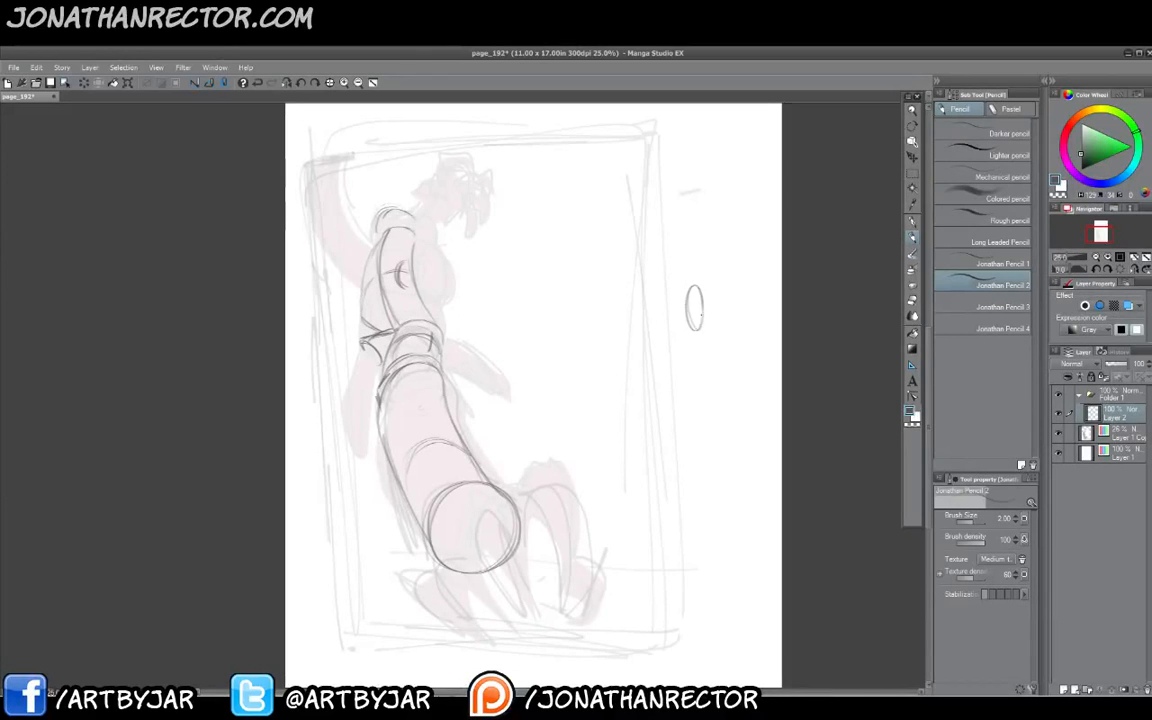
{"action": "mouse_move", "coordinate": [636, 322]}
{"action": "left_mouse_down"}
{"action": "mouse_move", "coordinate": [700, 328]}
{"action": "mouse_move", "coordinate": [684, 330]}
{"action": "left_mouse_up"}
{"action": "mouse_move", "coordinate": [618, 293]}
{"action": "left_mouse_down"}
{"action": "mouse_move", "coordinate": [693, 286]}
{"action": "mouse_move", "coordinate": [677, 287]}
{"action": "left_mouse_up"}
{"action": "left_click_drag", "start_coordinate": [604, 293], "coordinate": [606, 328]}
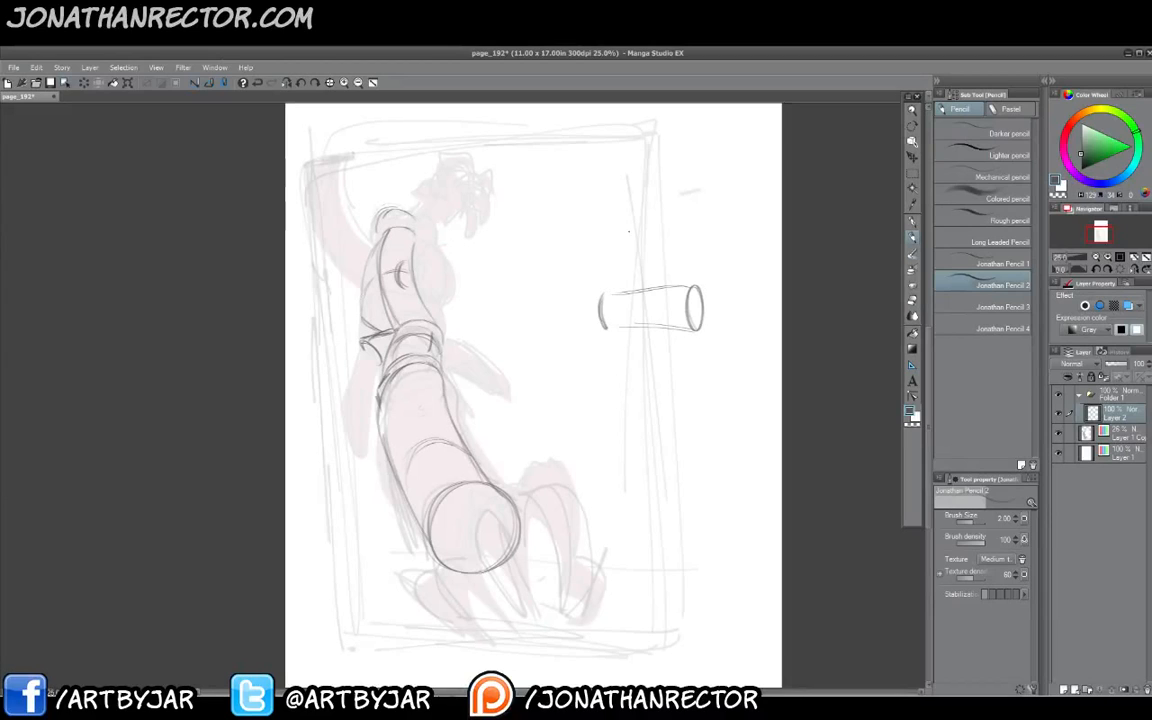
{"action": "left_click_drag", "start_coordinate": [704, 292], "coordinate": [707, 327]}
{"action": "left_click_drag", "start_coordinate": [586, 299], "coordinate": [584, 324]}
{"action": "left_click_drag", "start_coordinate": [634, 288], "coordinate": [634, 327]}
{"action": "left_click_drag", "start_coordinate": [627, 263], "coordinate": [647, 283]}
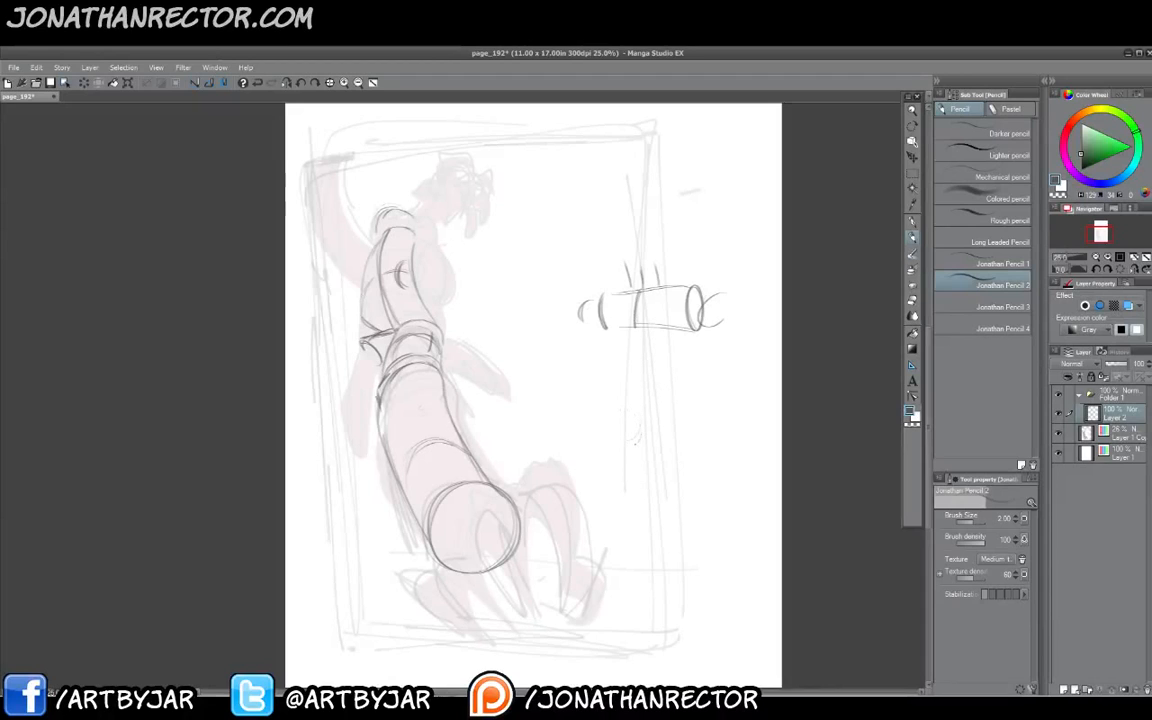
Sketch a tilted pelvis cylinder below the shoulder cylinder and link the two with side lines for the torso.
{"action": "mouse_move", "coordinate": [622, 412]}
{"action": "left_mouse_down"}
{"action": "mouse_move", "coordinate": [636, 439]}
{"action": "mouse_move", "coordinate": [604, 425]}
{"action": "mouse_move", "coordinate": [681, 443]}
{"action": "left_mouse_up"}
{"action": "mouse_move", "coordinate": [682, 445]}
{"action": "left_mouse_down"}
{"action": "mouse_move", "coordinate": [681, 463]}
{"action": "mouse_move", "coordinate": [662, 468]}
{"action": "mouse_move", "coordinate": [662, 445]}
{"action": "mouse_move", "coordinate": [652, 461]}
{"action": "left_mouse_up"}
{"action": "mouse_move", "coordinate": [645, 427]}
{"action": "left_mouse_down"}
{"action": "mouse_move", "coordinate": [655, 463]}
{"action": "mouse_move", "coordinate": [667, 465]}
{"action": "left_mouse_up"}
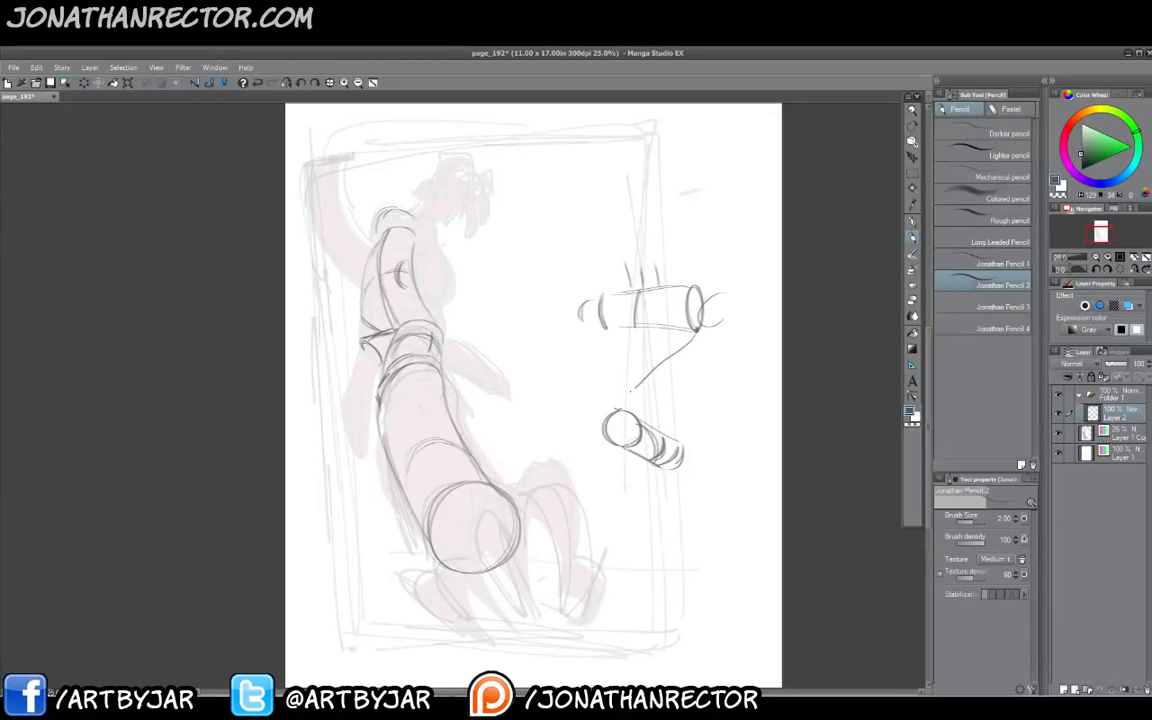
{"action": "left_click_drag", "start_coordinate": [698, 326], "coordinate": [614, 410]}
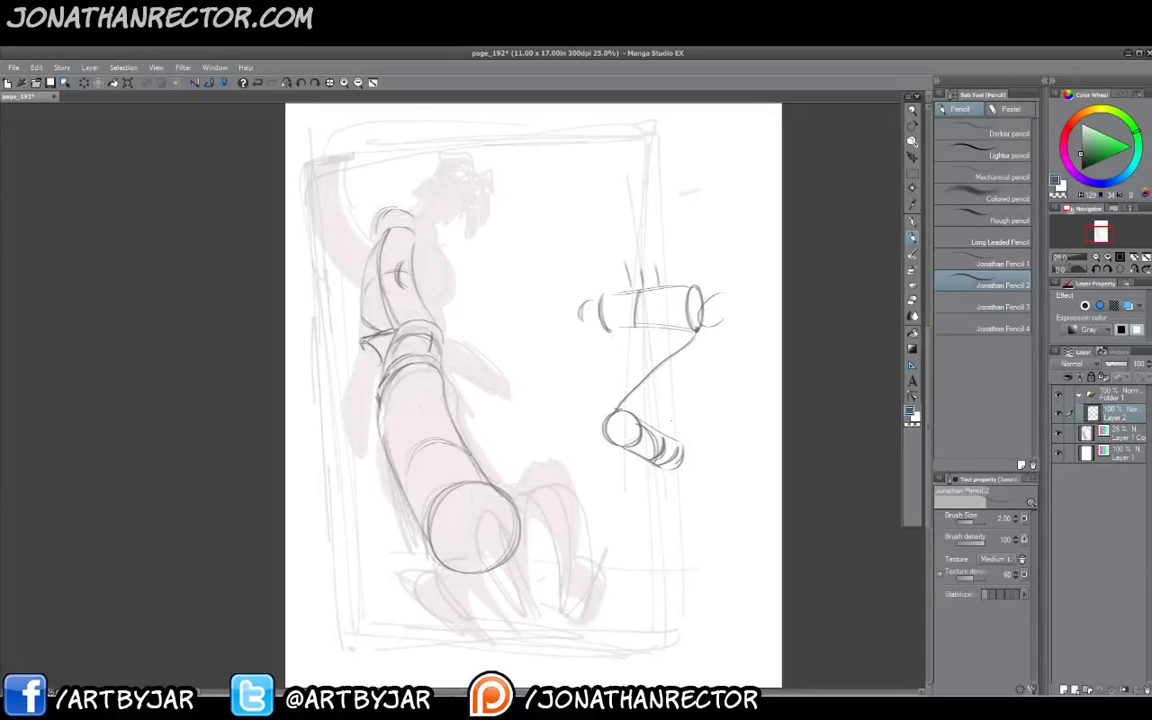
{"action": "left_click_drag", "start_coordinate": [621, 330], "coordinate": [611, 351]}
Draw both legs hanging from the pelvis cylinder, with thigh outlines, knees and the start of the lower legs.
{"action": "left_click_drag", "start_coordinate": [666, 441], "coordinate": [635, 492]}
{"action": "left_click_drag", "start_coordinate": [605, 433], "coordinate": [605, 509]}
{"action": "left_click_drag", "start_coordinate": [597, 455], "coordinate": [601, 507]}
{"action": "left_click_drag", "start_coordinate": [662, 434], "coordinate": [650, 466]}
{"action": "mouse_move", "coordinate": [652, 464]}
{"action": "left_mouse_down"}
{"action": "mouse_move", "coordinate": [636, 517]}
{"action": "mouse_move", "coordinate": [642, 551]}
{"action": "left_mouse_up"}
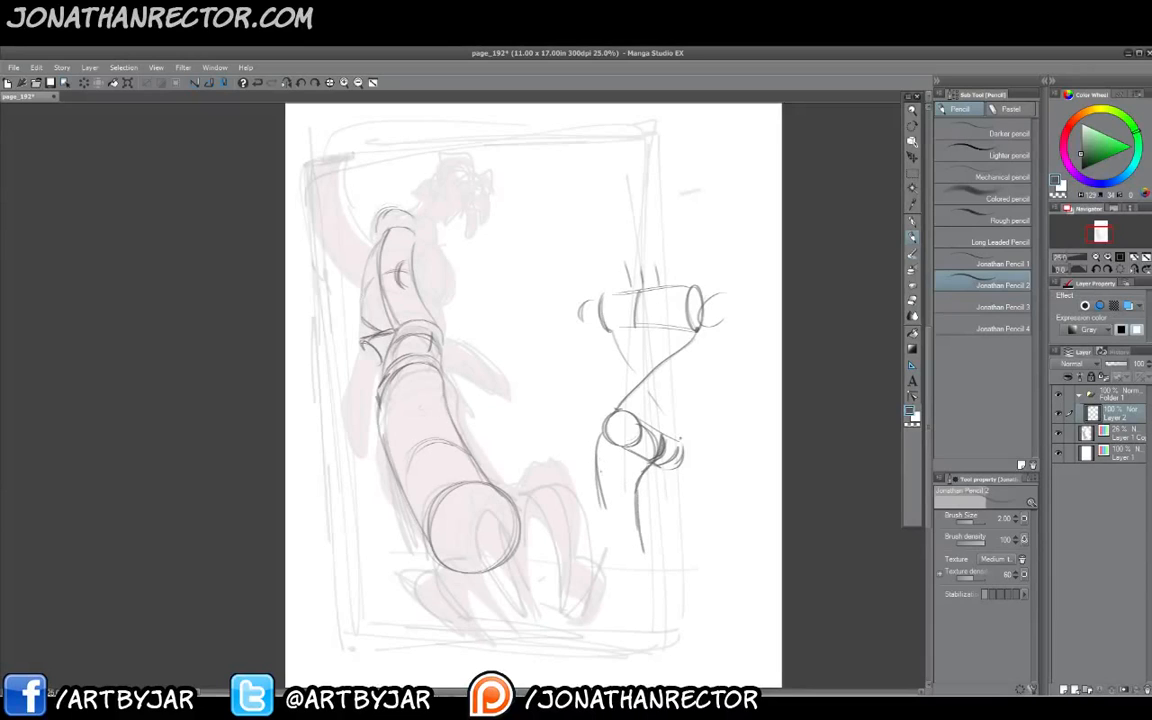
{"action": "left_click_drag", "start_coordinate": [600, 462], "coordinate": [616, 546]}
{"action": "mouse_move", "coordinate": [629, 547]}
{"action": "left_mouse_down"}
{"action": "mouse_move", "coordinate": [654, 599]}
{"action": "mouse_move", "coordinate": [638, 635]}
{"action": "left_mouse_up"}
{"action": "mouse_move", "coordinate": [653, 472]}
{"action": "left_mouse_down"}
{"action": "mouse_move", "coordinate": [695, 556]}
{"action": "mouse_move", "coordinate": [708, 545]}
{"action": "left_mouse_up"}
{"action": "left_click_drag", "start_coordinate": [708, 547], "coordinate": [730, 610]}
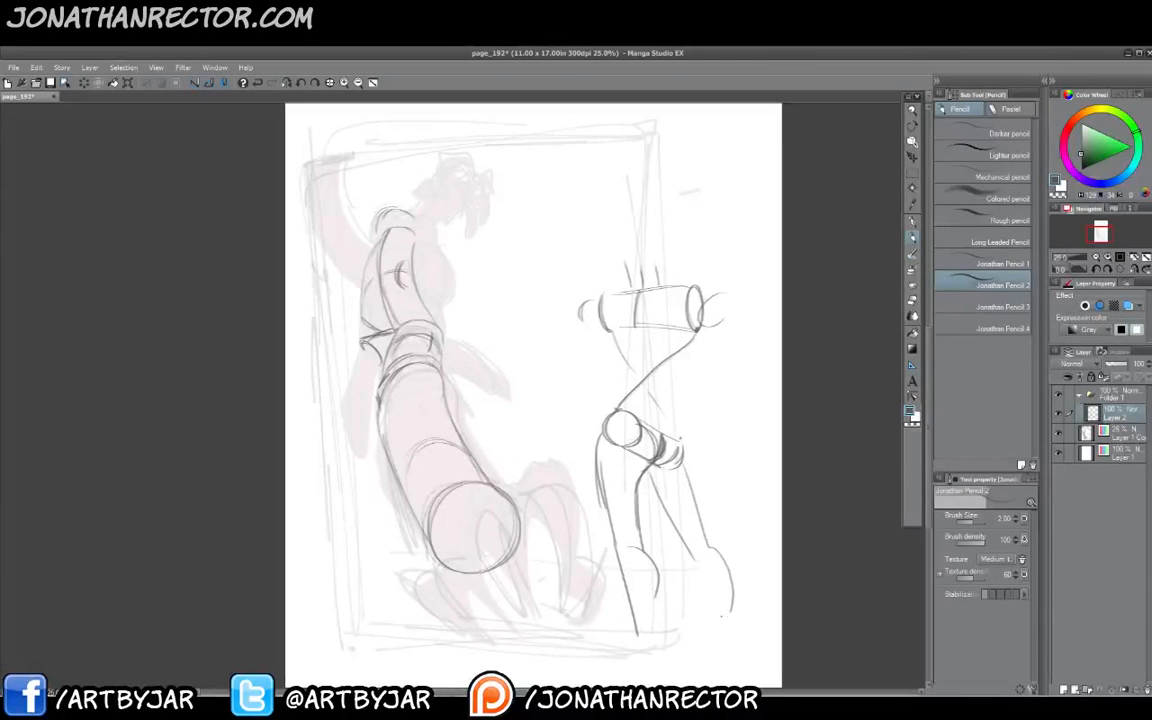
{"action": "left_click_drag", "start_coordinate": [672, 511], "coordinate": [716, 609]}
Flesh out the demonstration figure's waist and hips with contour strokes between the shoulder and pelvis cylinders.
{"action": "left_click_drag", "start_coordinate": [664, 372], "coordinate": [629, 398]}
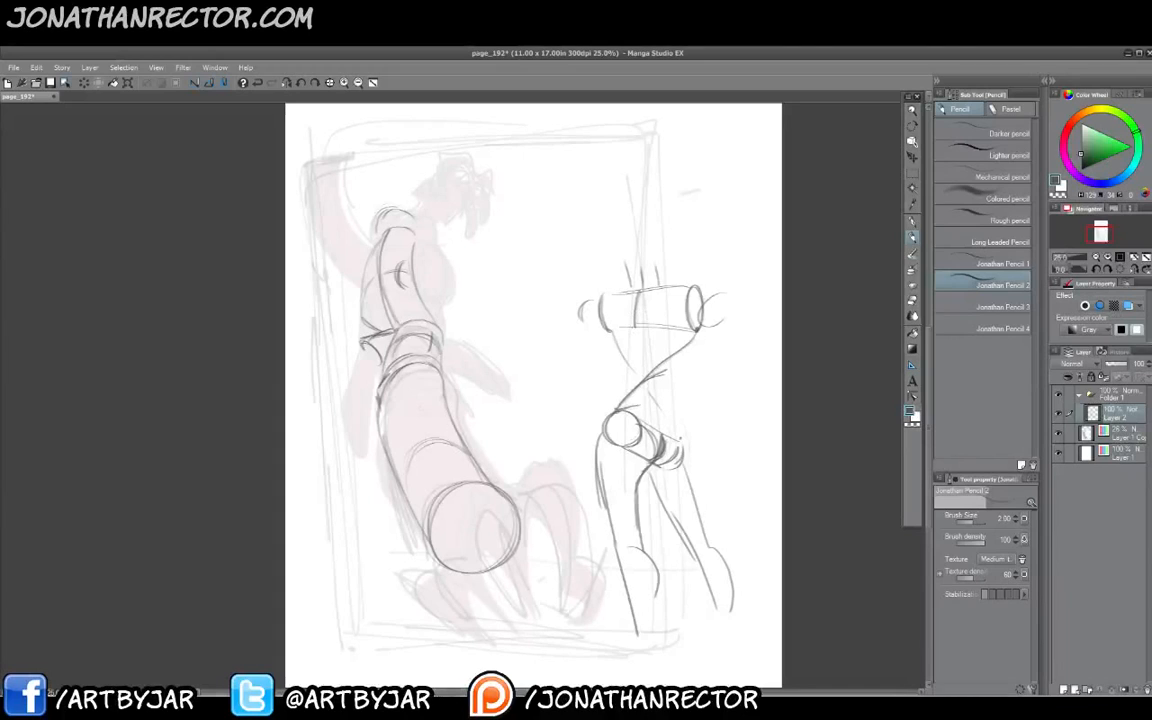
{"action": "left_click_drag", "start_coordinate": [680, 416], "coordinate": [684, 460]}
{"action": "left_click_drag", "start_coordinate": [682, 362], "coordinate": [673, 390]}
{"action": "left_click_drag", "start_coordinate": [684, 367], "coordinate": [677, 410]}
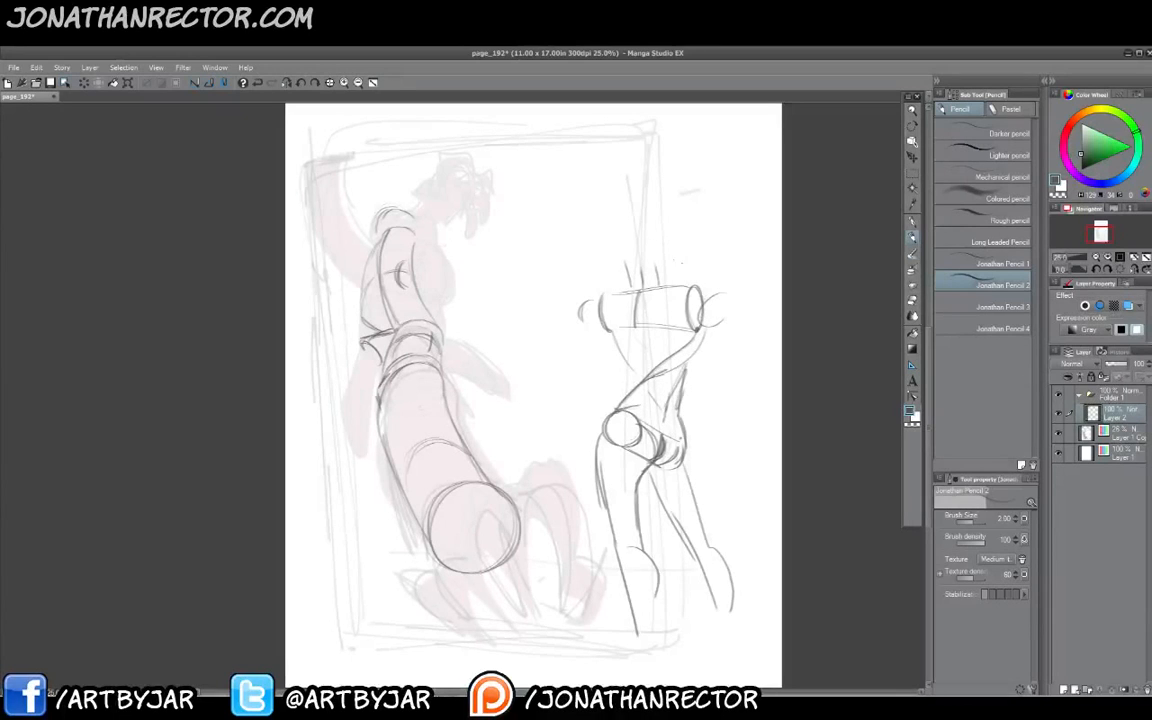
{"action": "mouse_move", "coordinate": [617, 364]}
{"action": "left_mouse_down"}
{"action": "mouse_move", "coordinate": [612, 407]}
{"action": "mouse_move", "coordinate": [624, 348]}
{"action": "mouse_move", "coordinate": [644, 372]}
{"action": "left_mouse_up"}
{"action": "left_click_drag", "start_coordinate": [639, 292], "coordinate": [617, 394]}
{"action": "left_click_drag", "start_coordinate": [623, 361], "coordinate": [615, 394]}
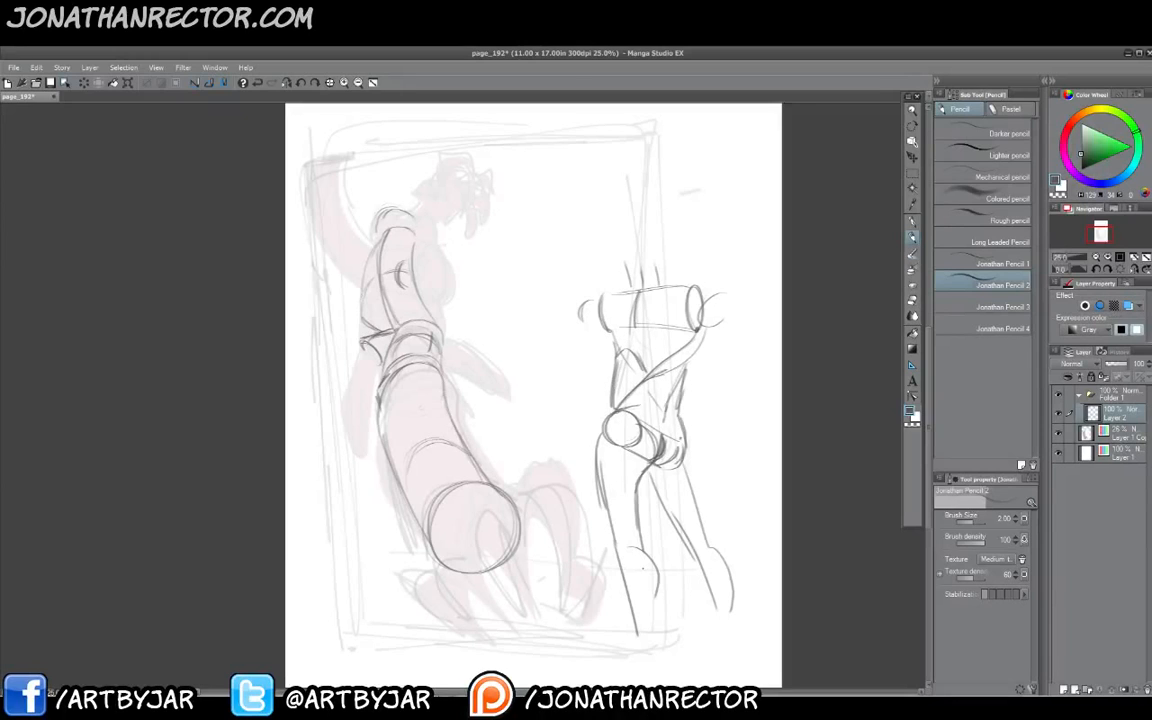
Lasso the demonstration figure beside the main sketch, delete it, clear the selection and save page_192.
{"action": "left_click", "coordinate": [912, 171]}
{"action": "left_click", "coordinate": [947, 167]}
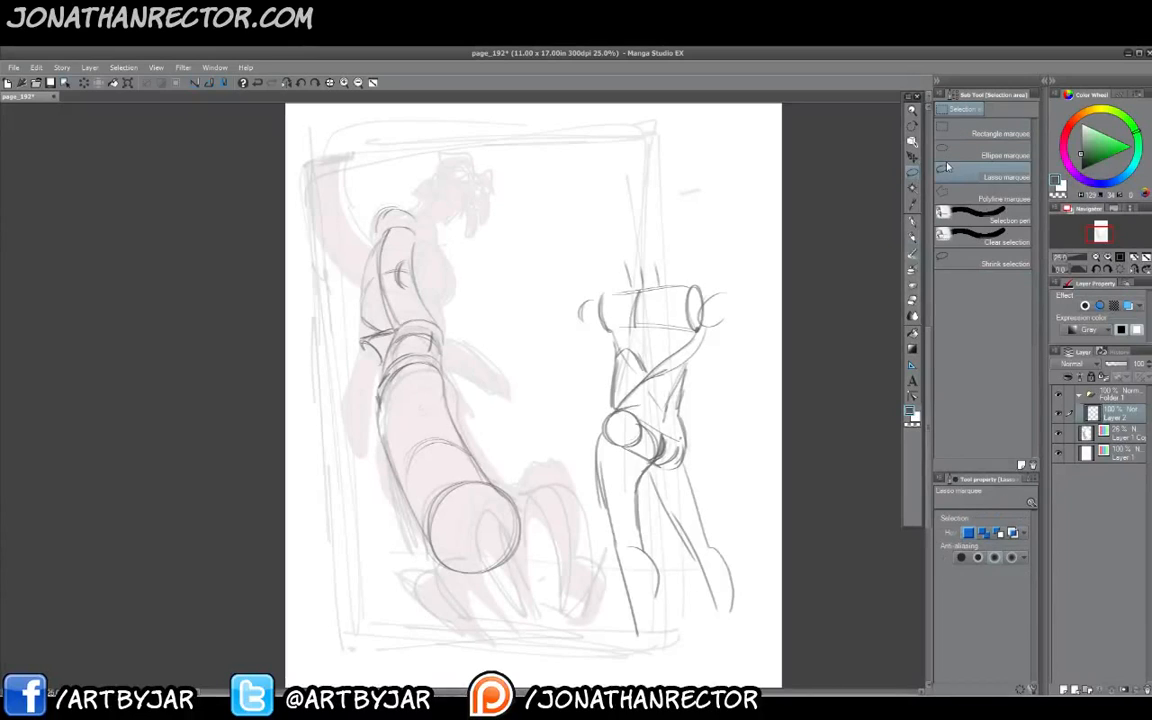
{"action": "mouse_move", "coordinate": [645, 222]}
{"action": "left_mouse_down"}
{"action": "mouse_move", "coordinate": [745, 330]}
{"action": "mouse_move", "coordinate": [740, 600]}
{"action": "mouse_move", "coordinate": [560, 400]}
{"action": "mouse_move", "coordinate": [640, 223]}
{"action": "left_mouse_up"}
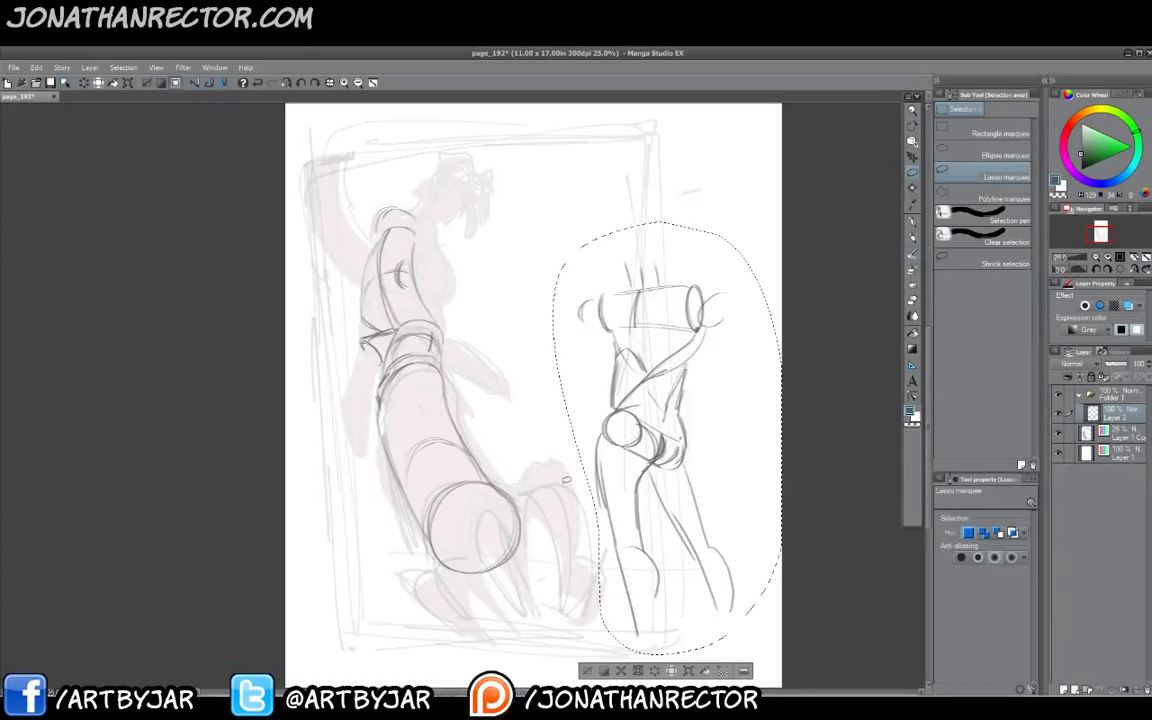
{"action": "key", "text": "Delete"}
{"action": "key", "text": "ctrl+d"}
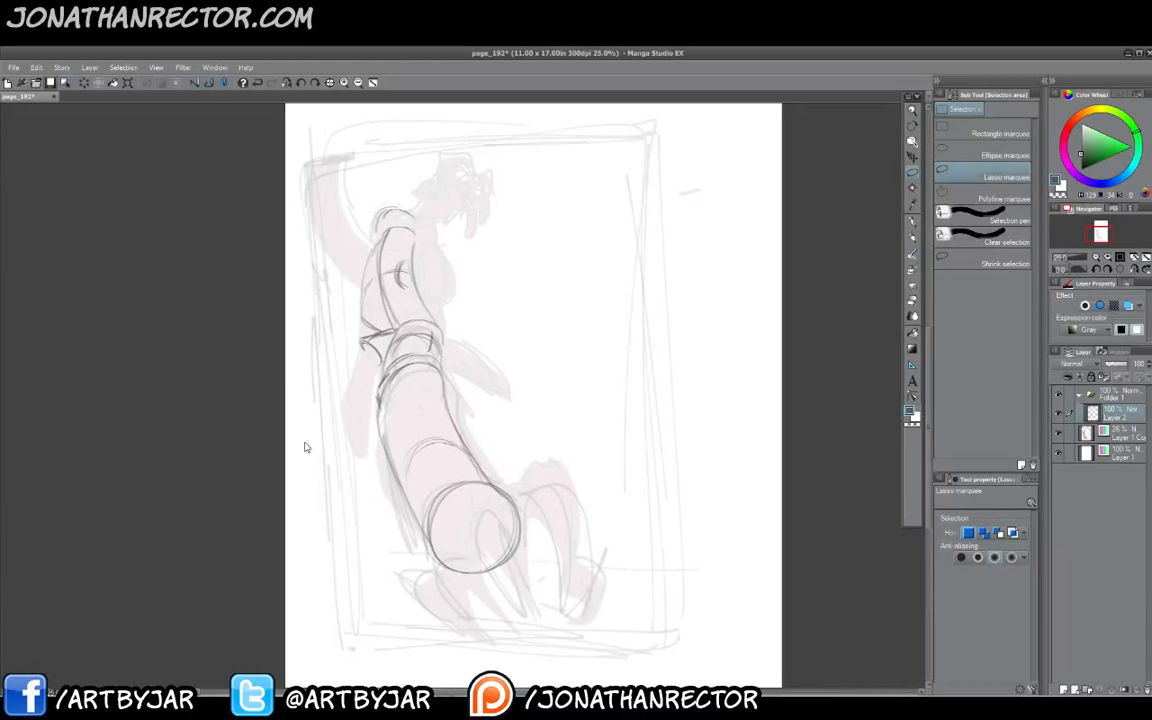
{"action": "key", "text": "ctrl+s"}
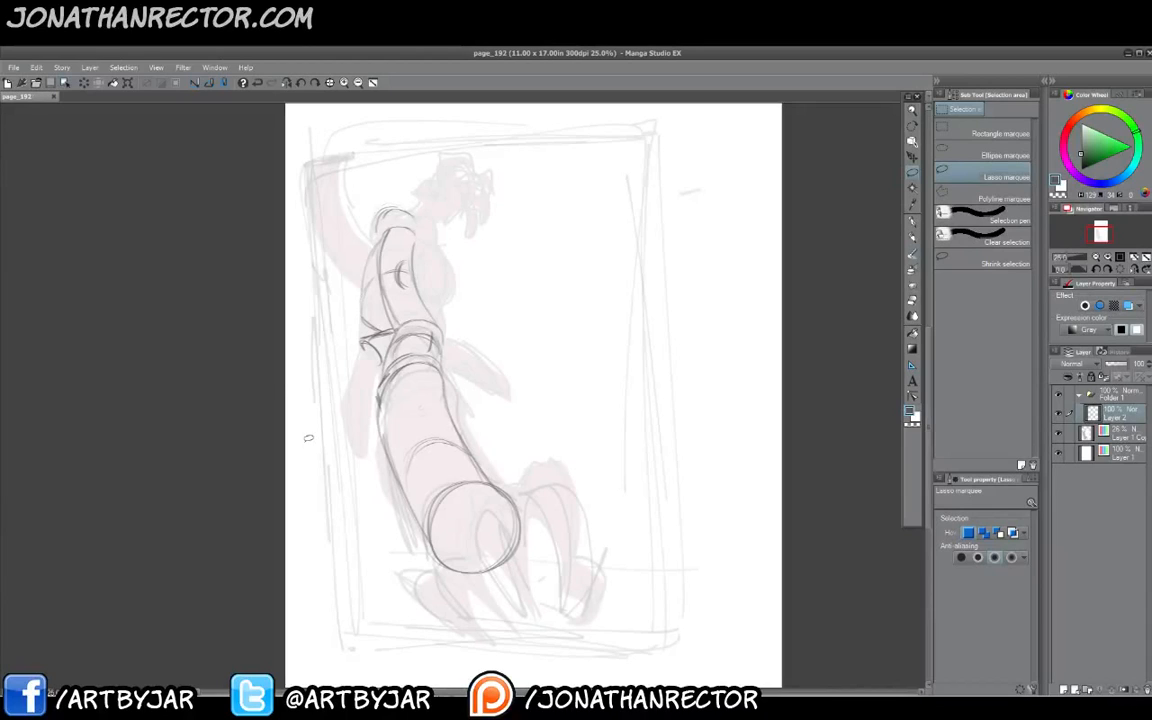
Handwrite the note "- Read/study Comics" beside the figure with the Mapping pen at brush size 1.70.
{"action": "left_click", "coordinate": [912, 222]}
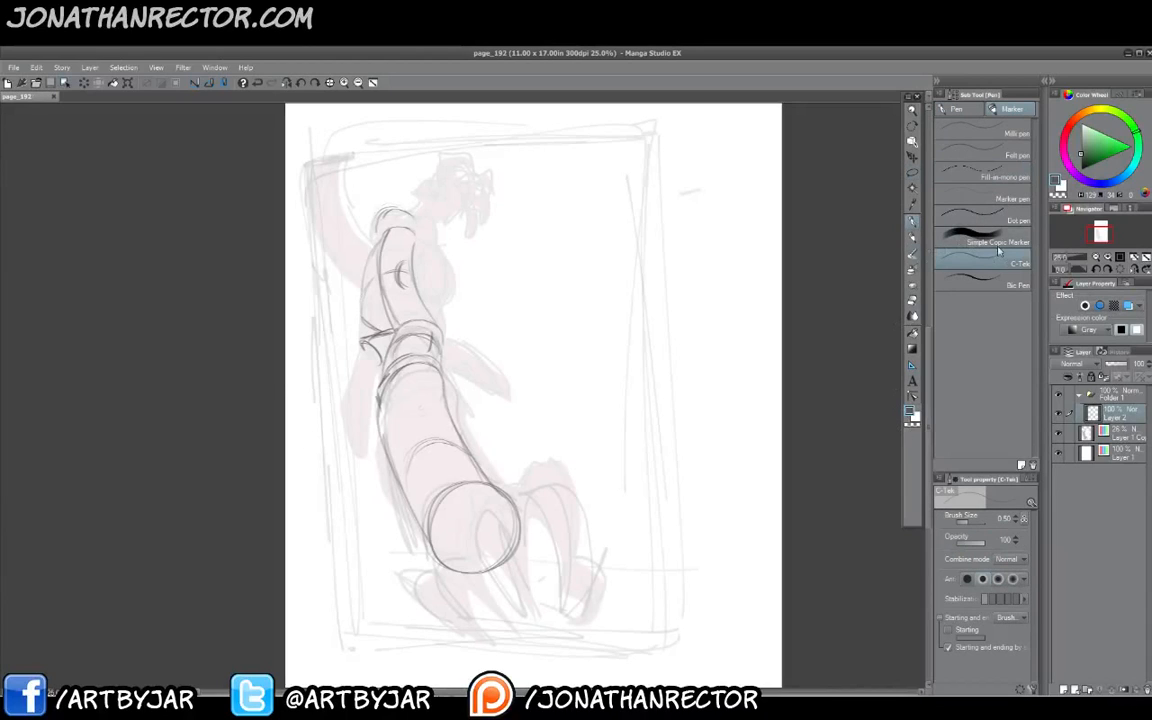
{"action": "left_click", "coordinate": [960, 109]}
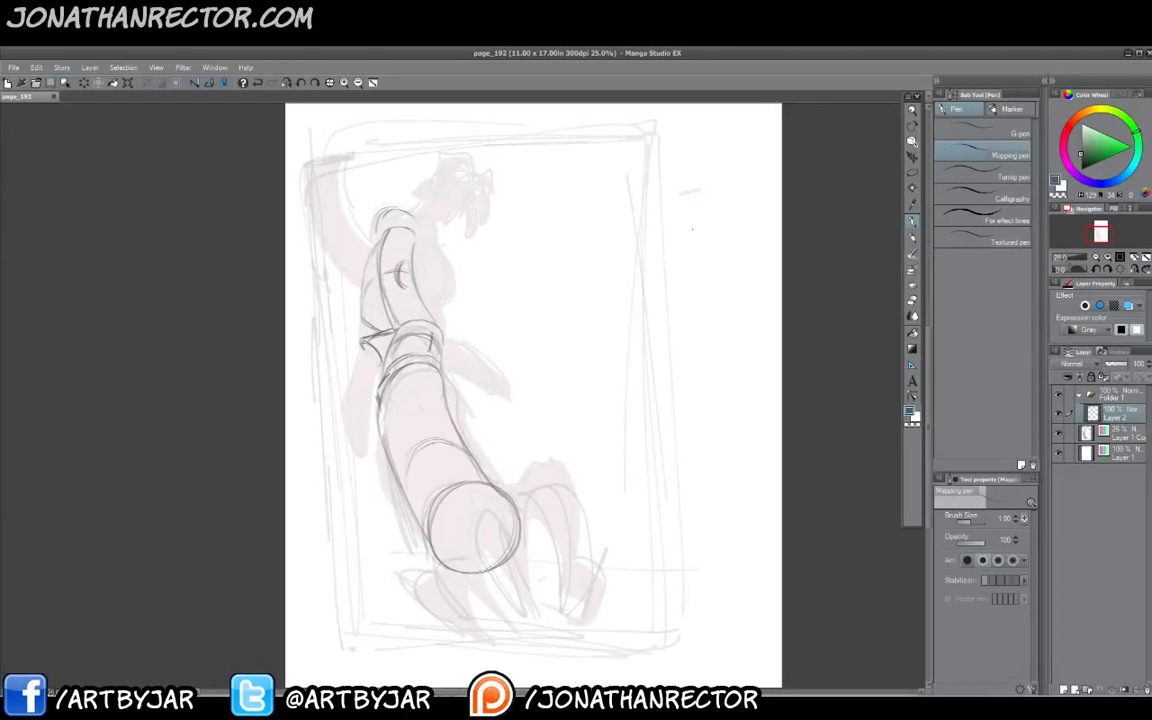
{"action": "left_click_drag", "start_coordinate": [647, 251], "coordinate": [609, 285]}
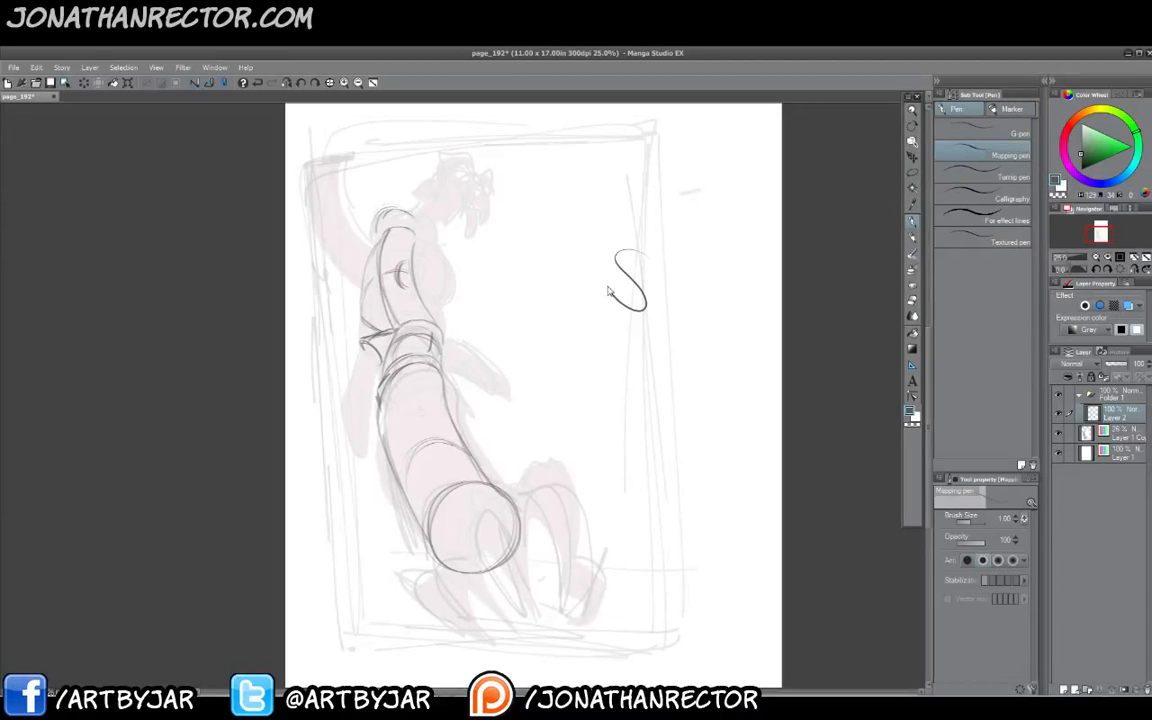
{"action": "key", "text": "ctrl+z"}
{"action": "mouse_move", "coordinate": [575, 272]}
{"action": "left_mouse_down"}
{"action": "mouse_move", "coordinate": [601, 285]}
{"action": "mouse_move", "coordinate": [669, 283]}
{"action": "left_mouse_up"}
{"action": "left_click_drag", "start_coordinate": [701, 251], "coordinate": [706, 286]}
{"action": "mouse_move", "coordinate": [693, 273]}
{"action": "left_mouse_down"}
{"action": "mouse_move", "coordinate": [714, 271]}
{"action": "mouse_move", "coordinate": [723, 287]}
{"action": "left_mouse_up"}
{"action": "left_click_drag", "start_coordinate": [735, 274], "coordinate": [737, 285]}
{"action": "left_click_drag", "start_coordinate": [742, 268], "coordinate": [753, 300]}
{"action": "mouse_move", "coordinate": [640, 299]}
{"action": "left_mouse_down"}
{"action": "mouse_move", "coordinate": [640, 318]}
{"action": "mouse_move", "coordinate": [655, 304]}
{"action": "left_mouse_up"}
{"action": "left_click_drag", "start_coordinate": [665, 303], "coordinate": [697, 318]}
{"action": "mouse_move", "coordinate": [702, 304]}
{"action": "left_mouse_down"}
{"action": "mouse_move", "coordinate": [702, 318]}
{"action": "mouse_move", "coordinate": [725, 319]}
{"action": "left_mouse_up"}
{"action": "left_click", "coordinate": [703, 297]}
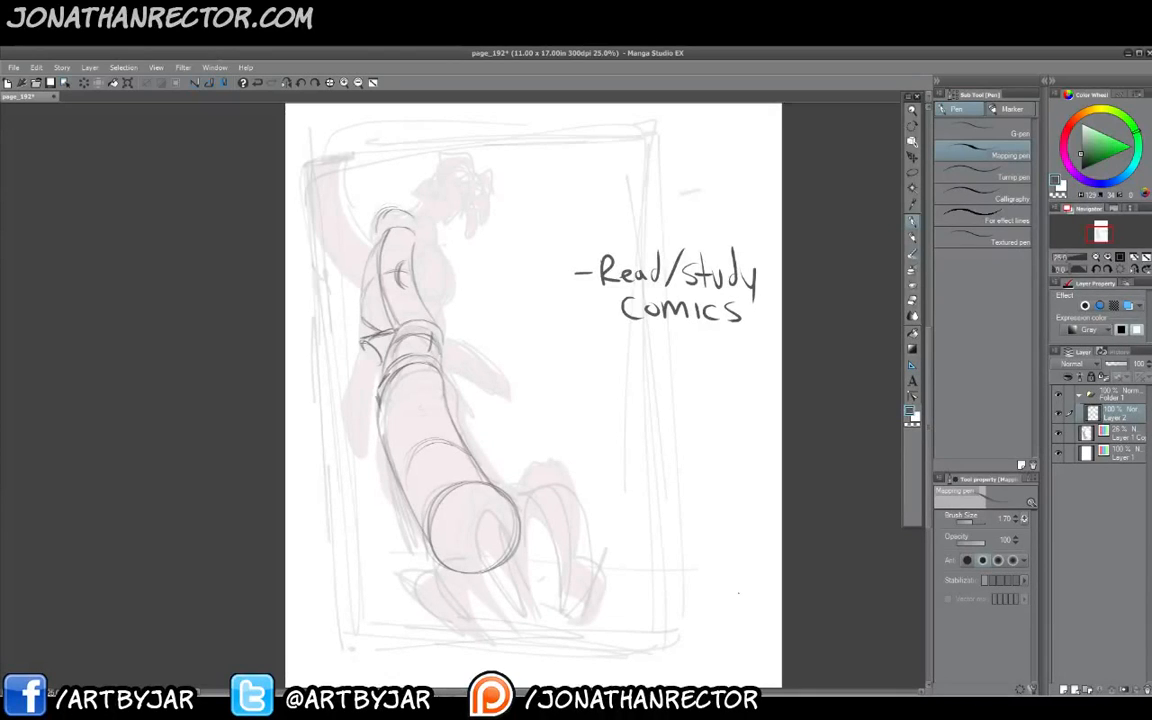
Handwrite "- Making Comics Scott McCloud" below the first note and underline it.
{"action": "left_click_drag", "start_coordinate": [576, 366], "coordinate": [592, 366]}
{"action": "mouse_move", "coordinate": [604, 362]}
{"action": "left_mouse_down"}
{"action": "mouse_move", "coordinate": [680, 380]}
{"action": "mouse_move", "coordinate": [638, 398]}
{"action": "mouse_move", "coordinate": [650, 386]}
{"action": "left_mouse_up"}
{"action": "left_click_drag", "start_coordinate": [658, 386], "coordinate": [685, 398]}
{"action": "left_click_drag", "start_coordinate": [690, 386], "coordinate": [703, 398]}
{"action": "mouse_move", "coordinate": [719, 387]}
{"action": "left_mouse_down"}
{"action": "mouse_move", "coordinate": [651, 427]}
{"action": "mouse_move", "coordinate": [662, 427]}
{"action": "left_mouse_up"}
{"action": "mouse_move", "coordinate": [674, 416]}
{"action": "left_mouse_down"}
{"action": "mouse_move", "coordinate": [700, 427]}
{"action": "mouse_move", "coordinate": [705, 450]}
{"action": "mouse_move", "coordinate": [724, 450]}
{"action": "left_mouse_up"}
{"action": "mouse_move", "coordinate": [728, 432]}
{"action": "left_mouse_down"}
{"action": "mouse_move", "coordinate": [729, 449]}
{"action": "mouse_move", "coordinate": [737, 441]}
{"action": "left_mouse_up"}
{"action": "left_click_drag", "start_coordinate": [745, 440], "coordinate": [770, 452]}
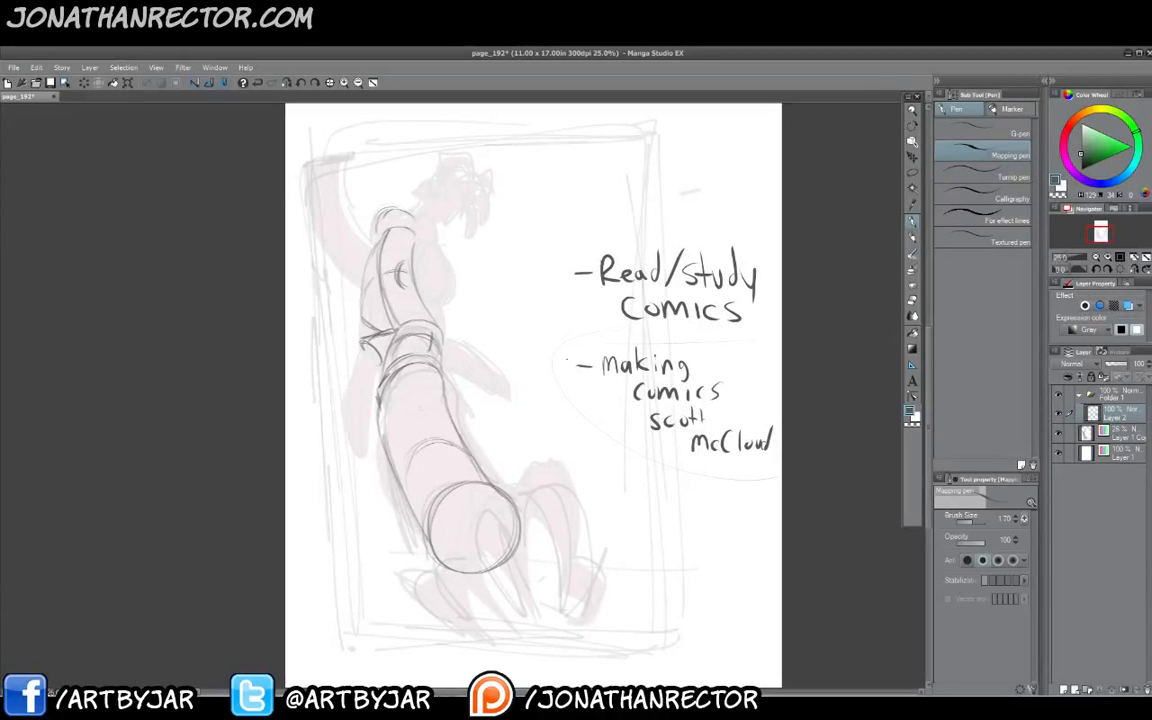
{"action": "left_click_drag", "start_coordinate": [662, 466], "coordinate": [748, 465]}
Start a third note below the underline with the Mapping pen, reading "- DC Comics".
{"action": "key", "text": "p"}
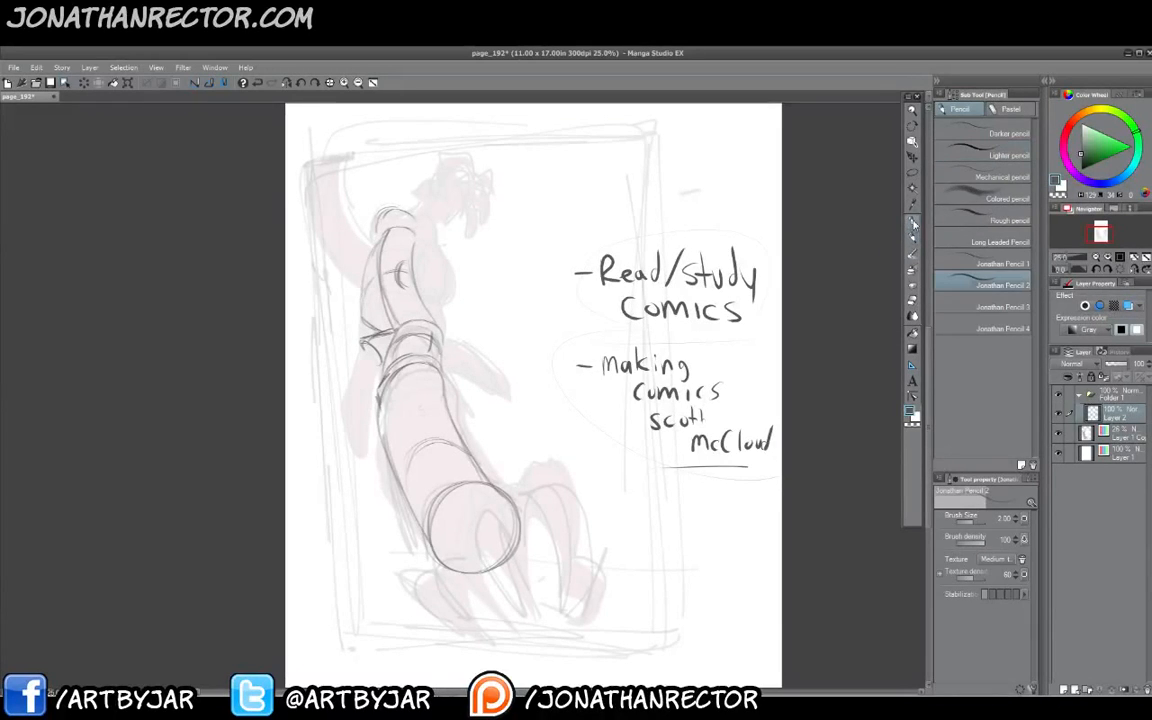
{"action": "key", "text": "p"}
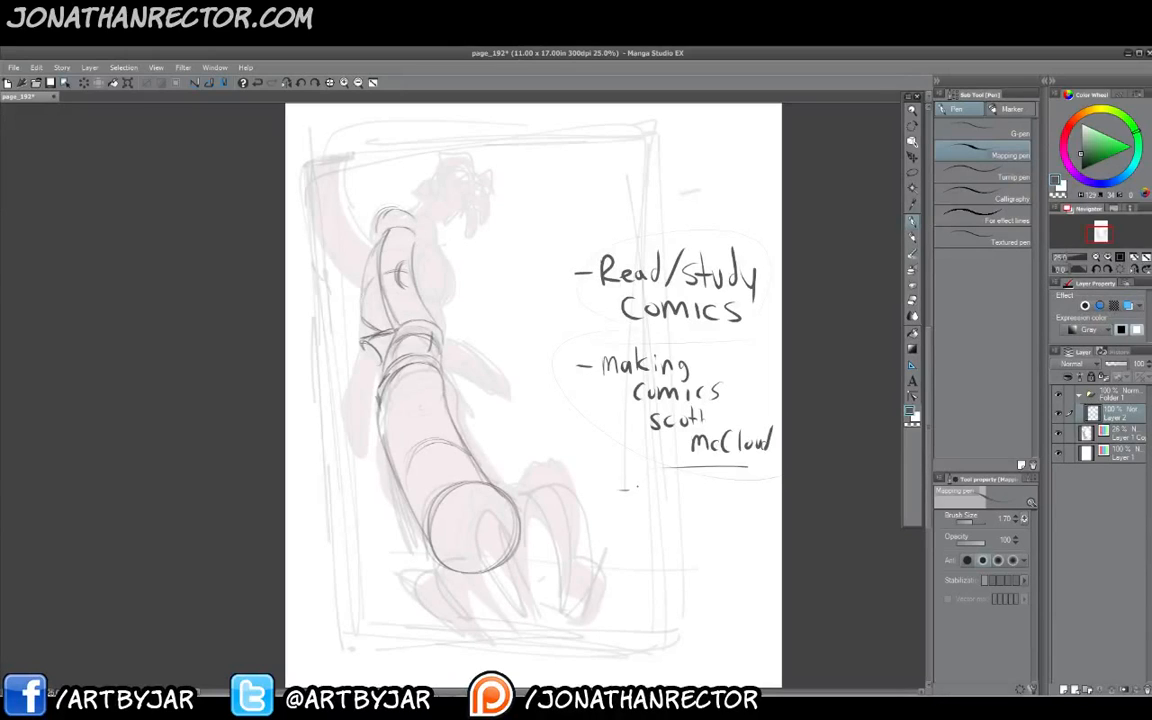
{"action": "left_click_drag", "start_coordinate": [636, 484], "coordinate": [638, 499]}
{"action": "mouse_move", "coordinate": [635, 481]}
{"action": "left_mouse_down"}
{"action": "mouse_move", "coordinate": [637, 499]}
{"action": "mouse_move", "coordinate": [686, 497]}
{"action": "left_mouse_up"}
{"action": "left_click_drag", "start_coordinate": [691, 488], "coordinate": [697, 488]}
{"action": "mouse_move", "coordinate": [702, 487]}
{"action": "left_mouse_down"}
{"action": "mouse_move", "coordinate": [703, 498]}
{"action": "mouse_move", "coordinate": [737, 497]}
{"action": "left_mouse_up"}
{"action": "left_click_drag", "start_coordinate": [754, 484], "coordinate": [749, 497]}
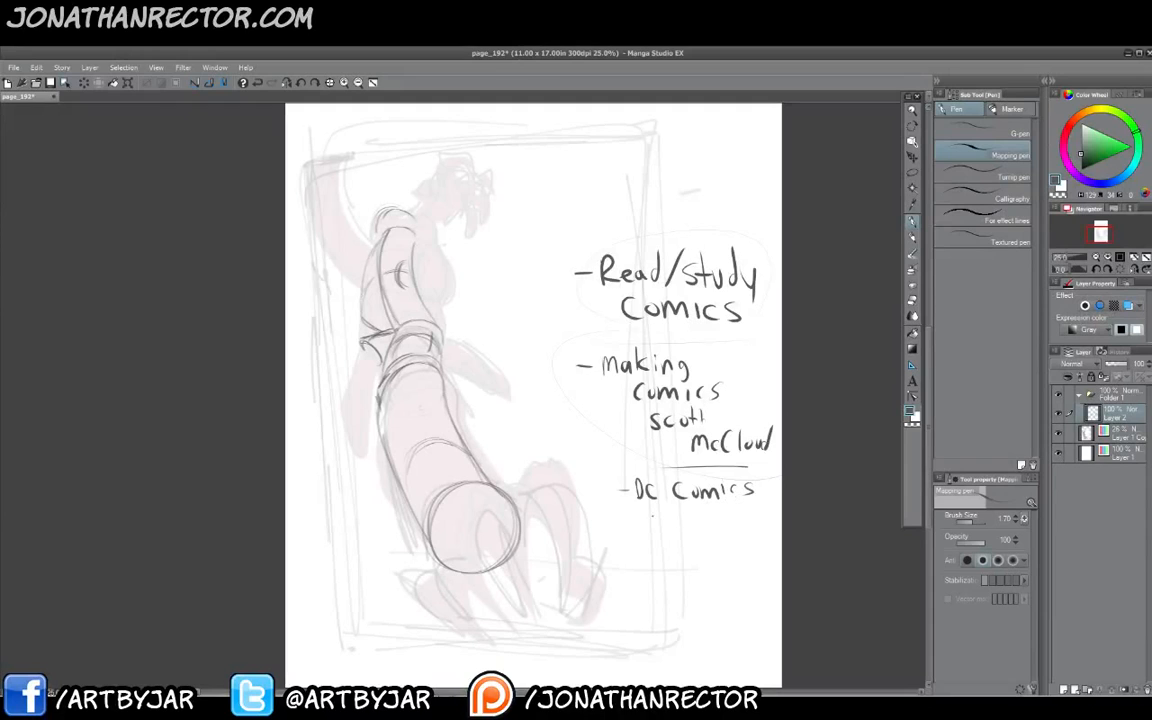
Continue the DC Comics note with the words "Guide digital comics" on the lines beneath.
{"action": "left_click_drag", "start_coordinate": [655, 514], "coordinate": [650, 527]}
{"action": "left_click_drag", "start_coordinate": [659, 518], "coordinate": [668, 528]}
{"action": "left_click_drag", "start_coordinate": [675, 519], "coordinate": [685, 528]}
{"action": "mouse_move", "coordinate": [697, 520]}
{"action": "left_mouse_down"}
{"action": "mouse_move", "coordinate": [738, 542]}
{"action": "mouse_move", "coordinate": [753, 530]}
{"action": "left_mouse_up"}
{"action": "left_click_drag", "start_coordinate": [766, 520], "coordinate": [773, 530]}
{"action": "left_click_drag", "start_coordinate": [779, 502], "coordinate": [778, 530]}
{"action": "mouse_move", "coordinate": [659, 541]}
{"action": "left_mouse_down"}
{"action": "mouse_move", "coordinate": [655, 553]}
{"action": "mouse_move", "coordinate": [667, 543]}
{"action": "mouse_move", "coordinate": [690, 553]}
{"action": "left_mouse_up"}
{"action": "left_click_drag", "start_coordinate": [695, 542], "coordinate": [704, 553]}
Add the author name "Freddie Williams" under the DC Comics guide note.
{"action": "mouse_move", "coordinate": [720, 541]}
{"action": "left_mouse_down"}
{"action": "mouse_move", "coordinate": [694, 576]}
{"action": "mouse_move", "coordinate": [731, 584]}
{"action": "left_mouse_up"}
{"action": "mouse_move", "coordinate": [747, 566]}
{"action": "left_mouse_down"}
{"action": "mouse_move", "coordinate": [743, 584]}
{"action": "mouse_move", "coordinate": [767, 584]}
{"action": "left_mouse_up"}
{"action": "left_click_drag", "start_coordinate": [683, 598], "coordinate": [703, 598]}
{"action": "left_click_drag", "start_coordinate": [711, 603], "coordinate": [719, 615]}
{"action": "mouse_move", "coordinate": [728, 596]}
{"action": "left_mouse_down"}
{"action": "mouse_move", "coordinate": [727, 615]}
{"action": "mouse_move", "coordinate": [752, 615]}
{"action": "left_mouse_up"}
{"action": "left_click_drag", "start_coordinate": [756, 607], "coordinate": [772, 616]}
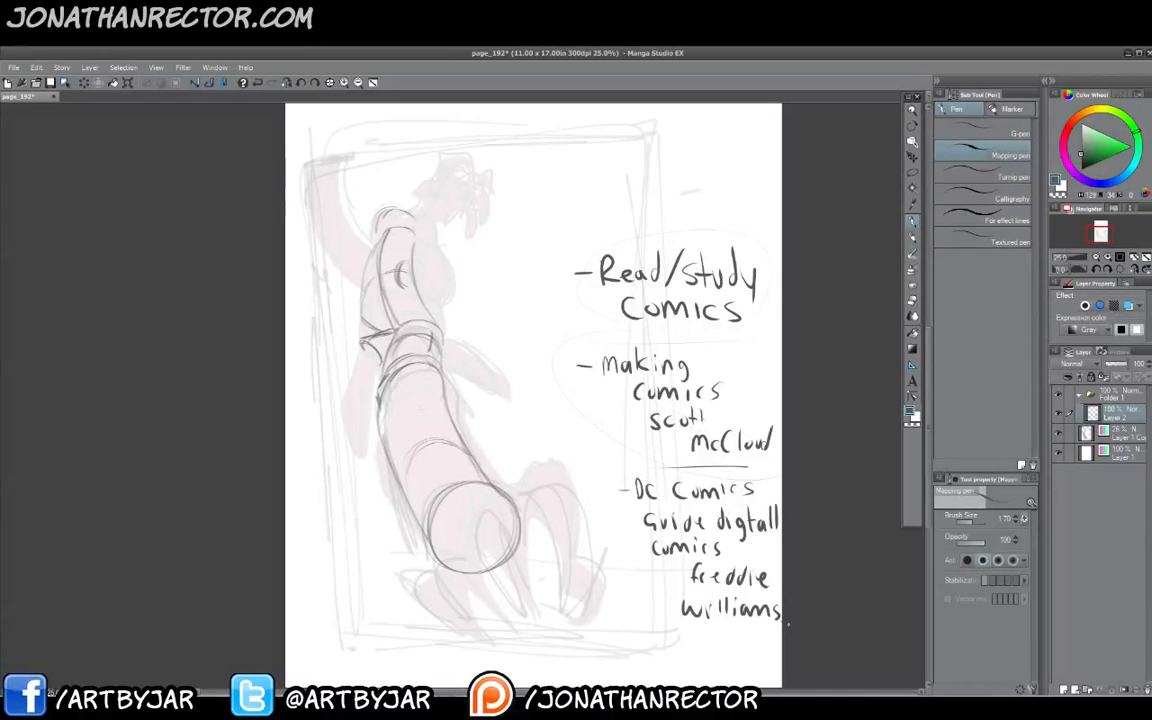
Handwrite "Framed ink + steel" above the other notes, with a leading dash, an underline and a circle around it.
{"action": "mouse_move", "coordinate": [594, 176]}
{"action": "left_mouse_down"}
{"action": "mouse_move", "coordinate": [623, 155]}
{"action": "mouse_move", "coordinate": [616, 172]}
{"action": "mouse_move", "coordinate": [647, 160]}
{"action": "mouse_move", "coordinate": [673, 168]}
{"action": "mouse_move", "coordinate": [701, 140]}
{"action": "mouse_move", "coordinate": [747, 171]}
{"action": "left_mouse_up"}
{"action": "left_click_drag", "start_coordinate": [758, 155], "coordinate": [760, 170]}
{"action": "left_click", "coordinate": [765, 167]}
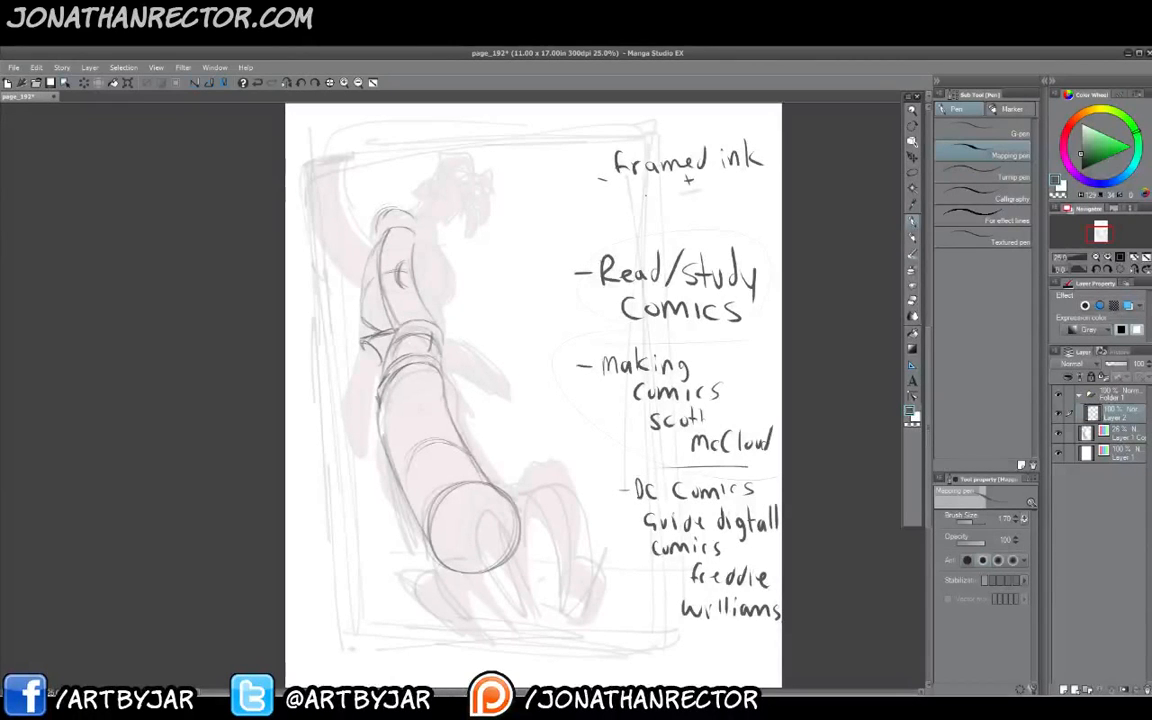
{"action": "mouse_move", "coordinate": [655, 190]}
{"action": "left_mouse_down"}
{"action": "mouse_move", "coordinate": [647, 205]}
{"action": "mouse_move", "coordinate": [702, 188]}
{"action": "left_mouse_up"}
{"action": "mouse_move", "coordinate": [690, 210]}
{"action": "left_mouse_down"}
{"action": "mouse_move", "coordinate": [588, 192]}
{"action": "mouse_move", "coordinate": [720, 118]}
{"action": "mouse_move", "coordinate": [741, 212]}
{"action": "left_mouse_up"}
{"action": "left_click_drag", "start_coordinate": [576, 166], "coordinate": [605, 170]}
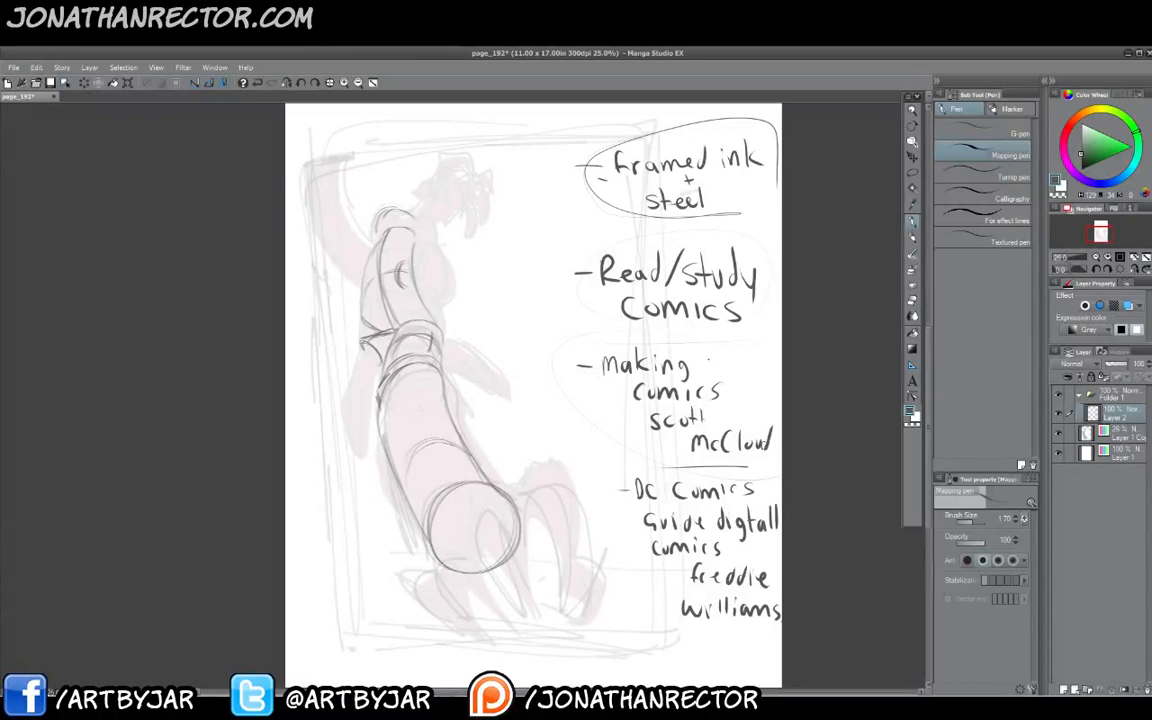
{"action": "left_click_drag", "start_coordinate": [604, 211], "coordinate": [639, 203]}
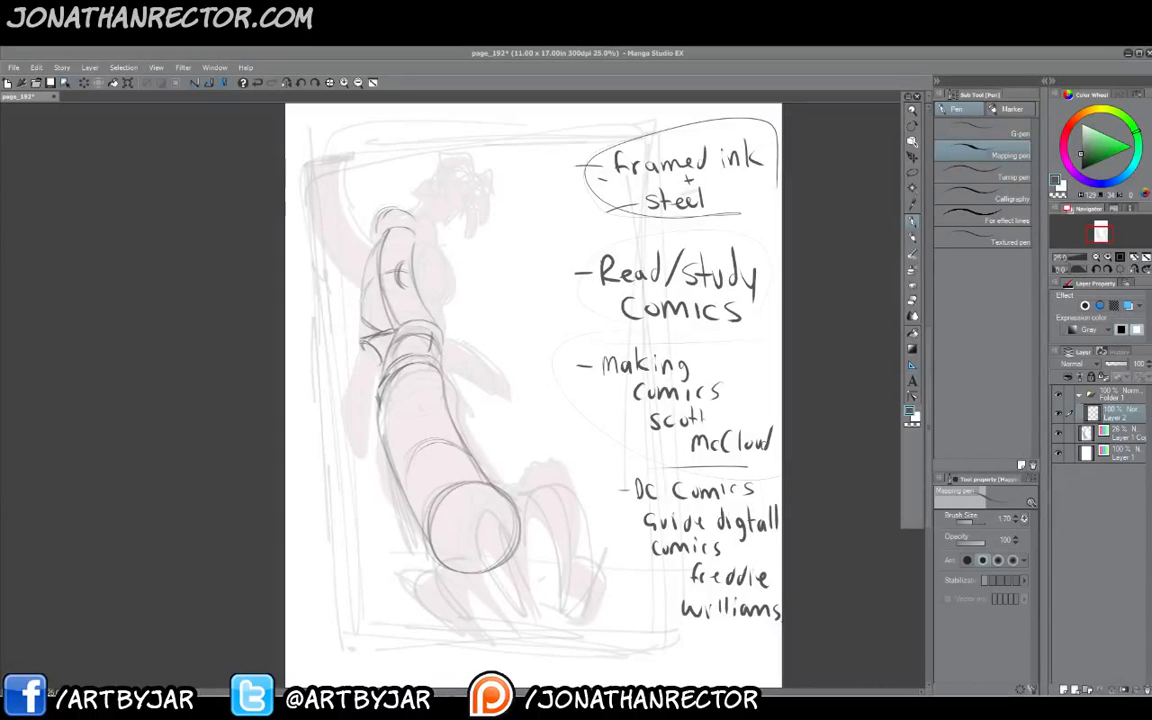
Lasso all the handwritten notes beside the figure, delete them and clear the selection.
{"action": "key", "text": "m"}
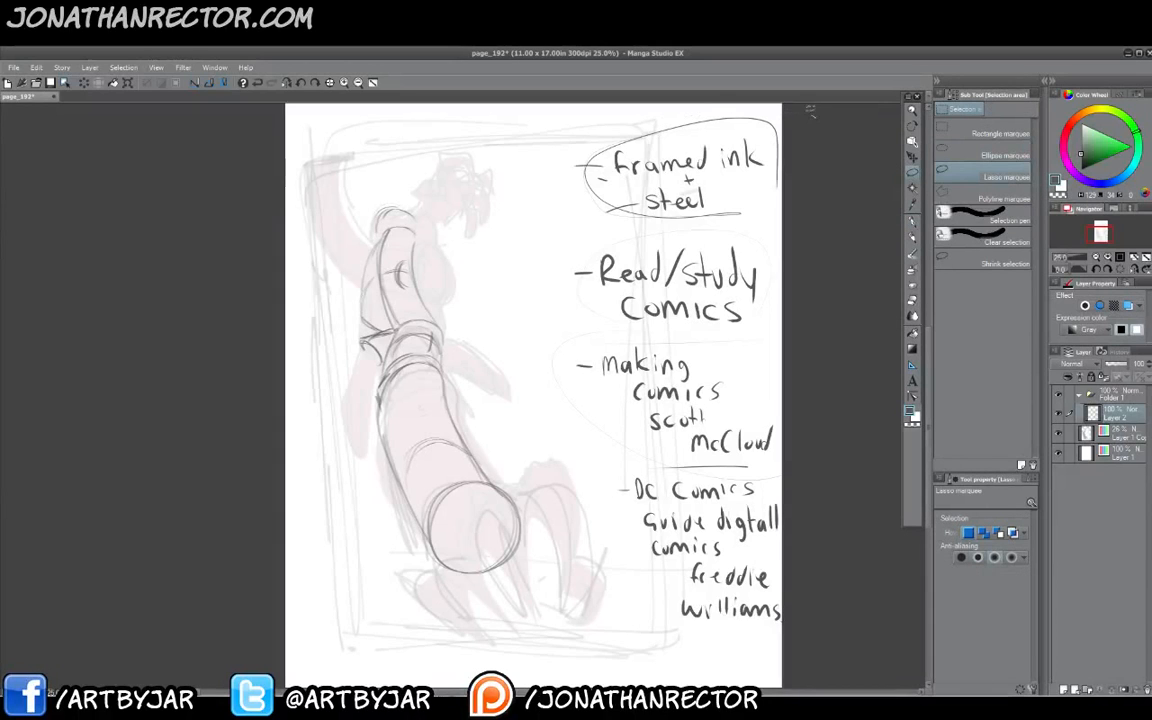
{"action": "mouse_move", "coordinate": [810, 112]}
{"action": "left_mouse_down"}
{"action": "mouse_move", "coordinate": [565, 110]}
{"action": "mouse_move", "coordinate": [540, 262]}
{"action": "mouse_move", "coordinate": [566, 422]}
{"action": "mouse_move", "coordinate": [684, 650]}
{"action": "mouse_move", "coordinate": [825, 399]}
{"action": "mouse_move", "coordinate": [812, 115]}
{"action": "left_mouse_up"}
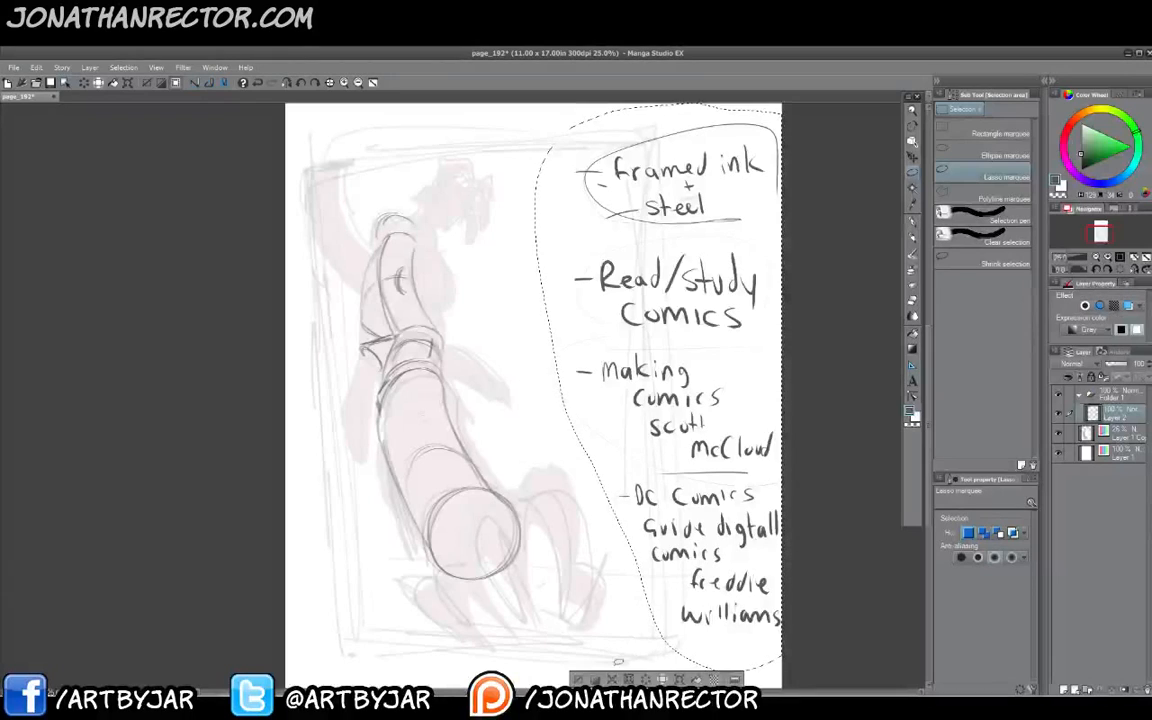
{"action": "key", "text": "Delete"}
{"action": "key", "text": "ctrl+d"}
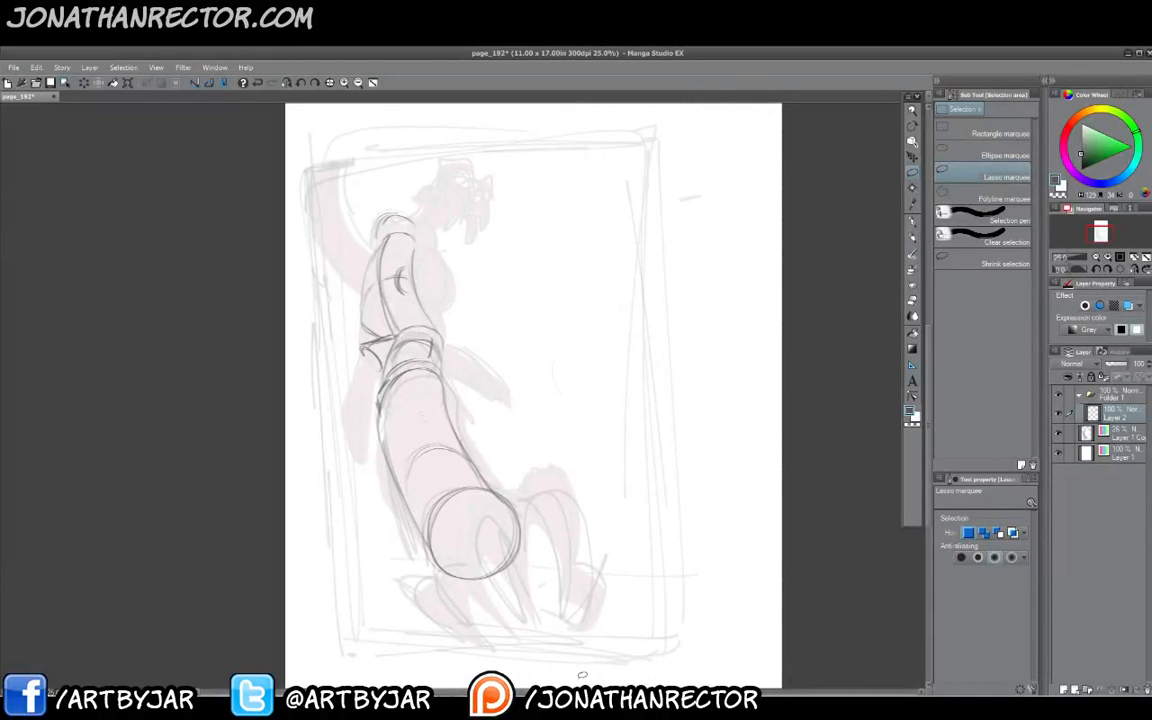
Create a new canvas from the 11x17 Comic Board preset, 11.00 by 17.00 in at 300 dpi.
{"action": "left_click", "coordinate": [14, 67]}
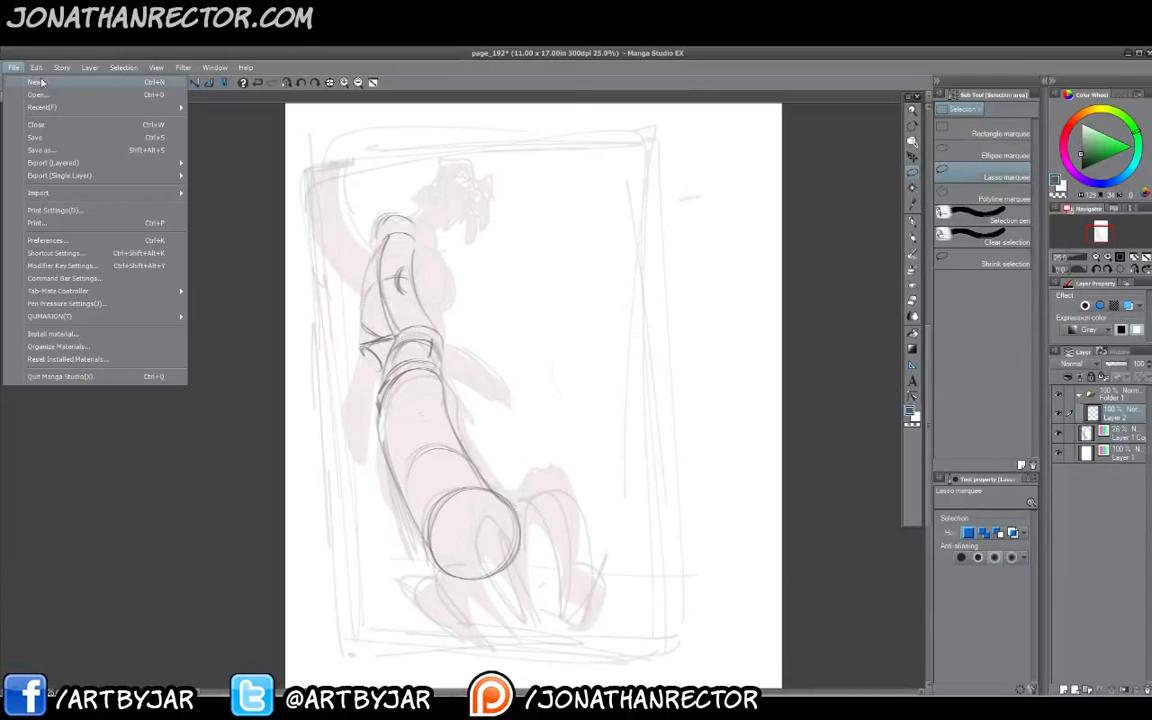
{"action": "left_click", "coordinate": [42, 80]}
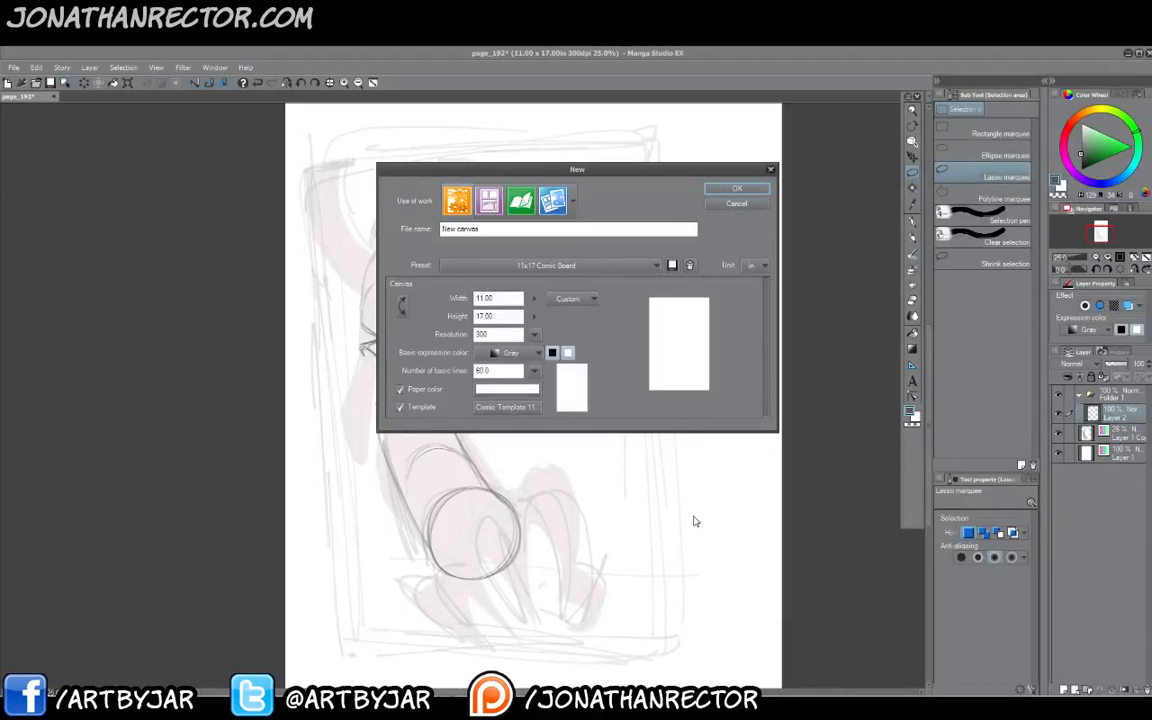
{"action": "key", "text": "Return"}
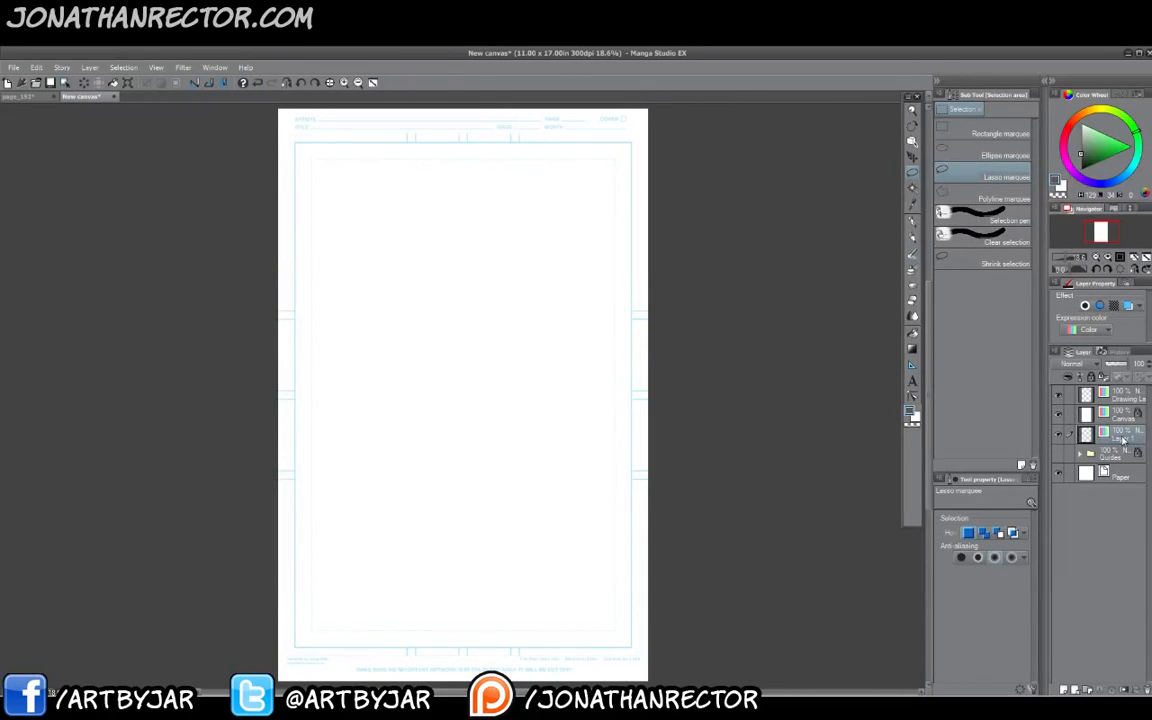
Move Layer 1 above the locked Canvas layer in the new page's layer stack.
{"action": "left_click_drag", "start_coordinate": [1122, 438], "coordinate": [1122, 409]}
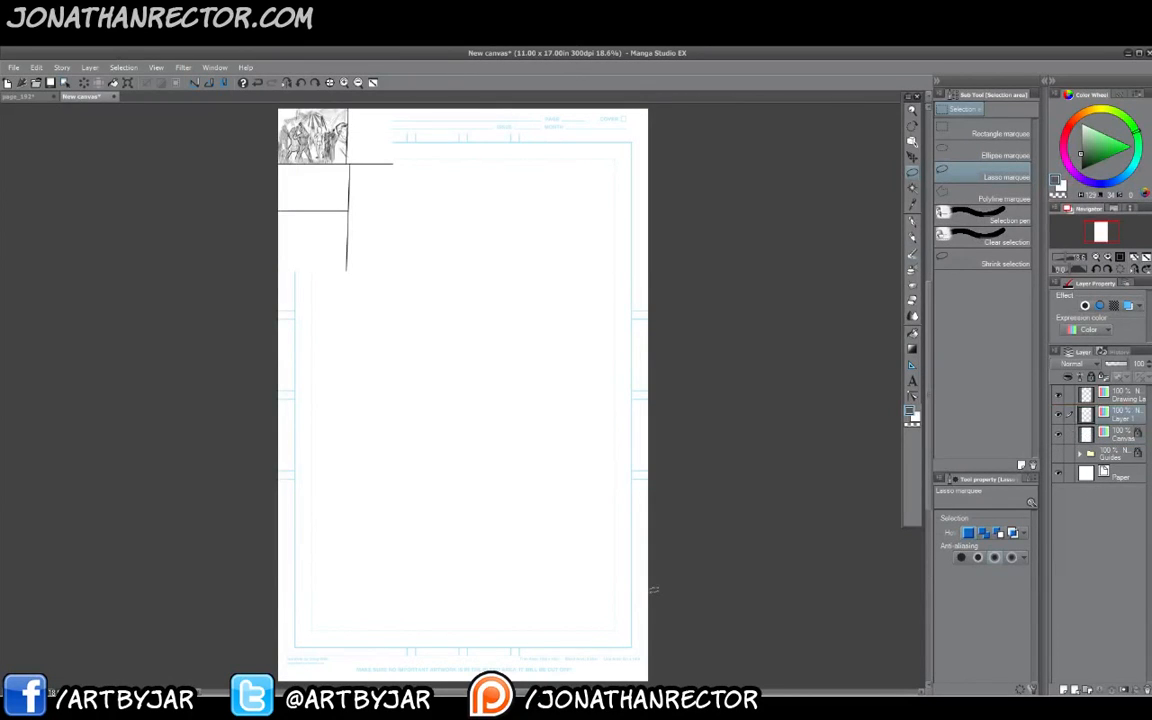
{"action": "left_click", "coordinate": [344, 83]}
{"action": "left_click", "coordinate": [344, 83]}
{"action": "left_click", "coordinate": [344, 83]}
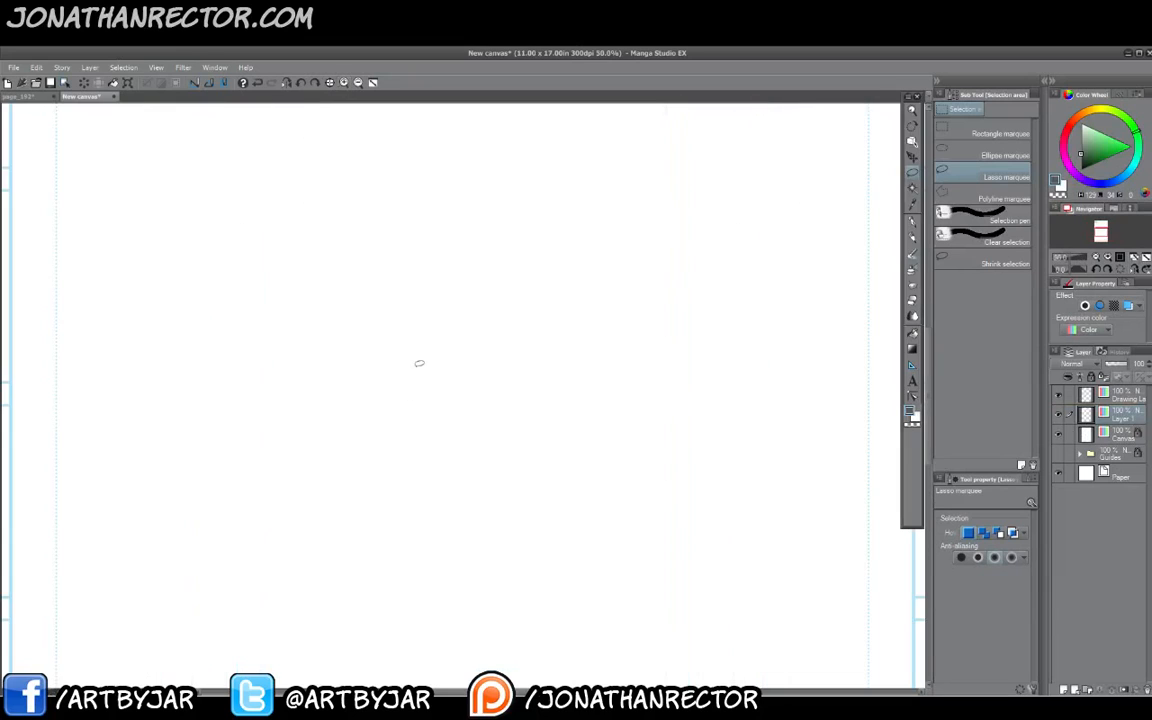
Enlarge the panel layout sketch on Layer 1 by scaling it outward from the page's upper-left corner.
{"action": "left_click_drag", "start_coordinate": [255, 245], "coordinate": [486, 537]}
{"action": "left_click_drag", "start_coordinate": [317, 228], "coordinate": [393, 478]}
{"action": "mouse_move", "coordinate": [423, 340]}
{"action": "left_mouse_down"}
{"action": "mouse_move", "coordinate": [424, 390]}
{"action": "mouse_move", "coordinate": [411, 339]}
{"action": "left_mouse_up"}
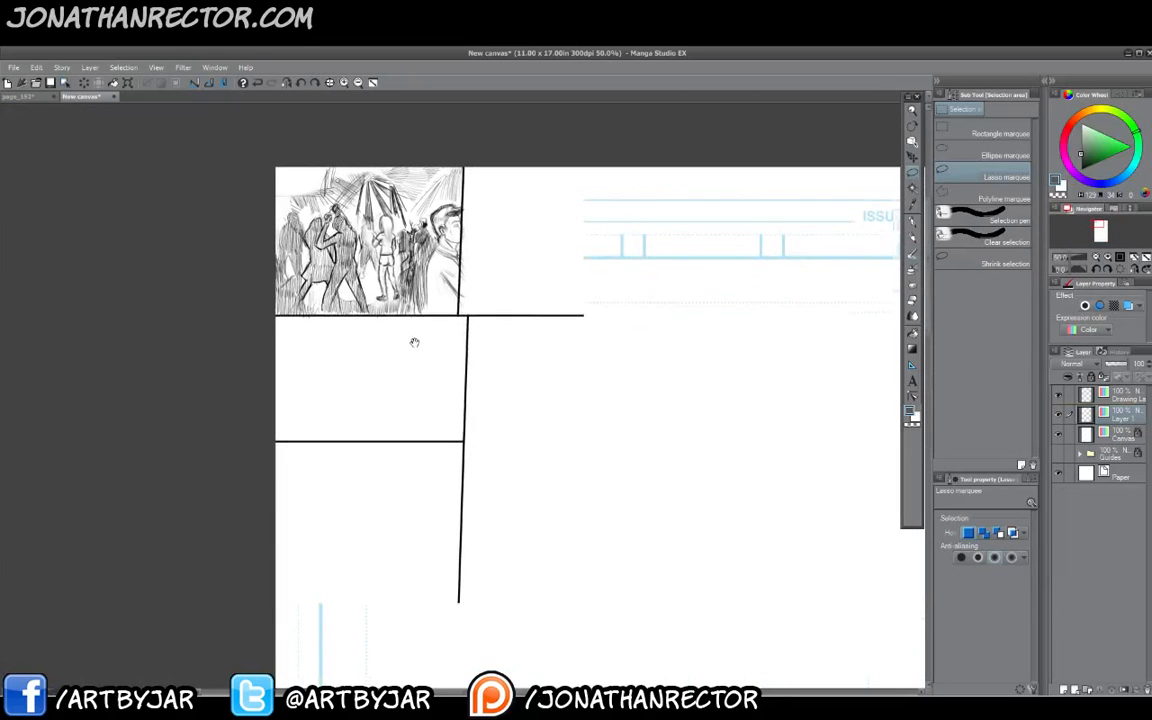
{"action": "left_click_drag", "start_coordinate": [473, 453], "coordinate": [453, 419]}
{"action": "key", "text": "ctrl+t"}
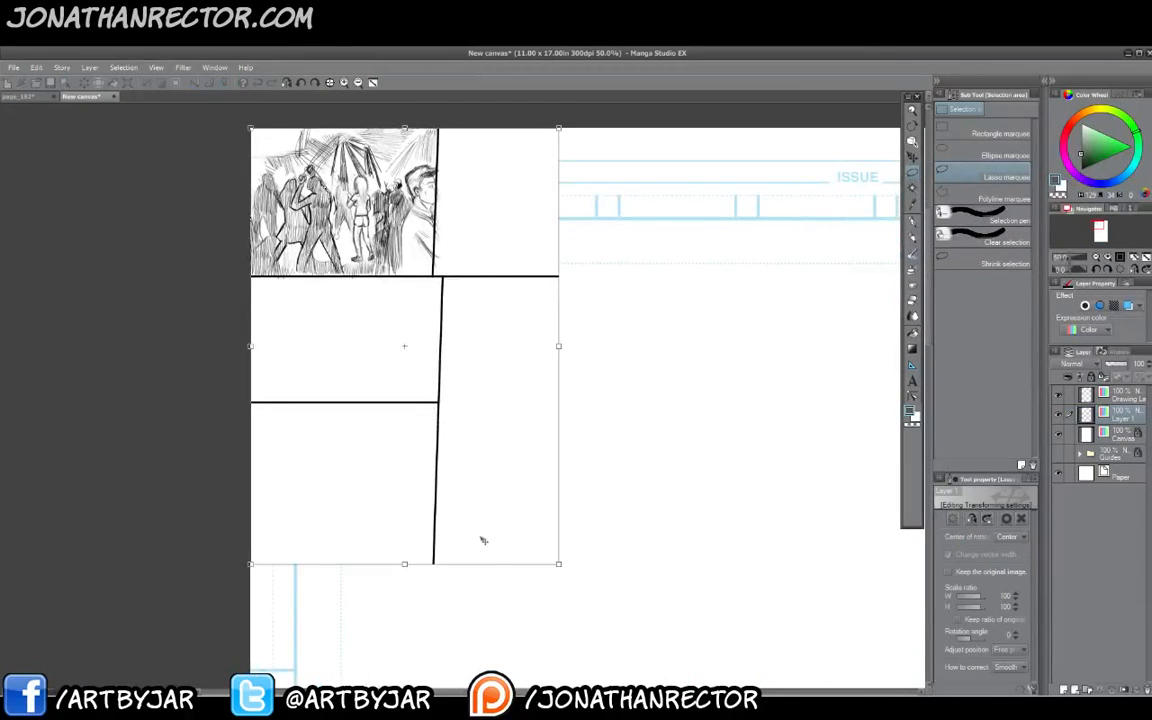
{"action": "left_click_drag", "start_coordinate": [481, 540], "coordinate": [432, 404]}
{"action": "mouse_move", "coordinate": [494, 430]}
{"action": "left_mouse_down"}
{"action": "mouse_move", "coordinate": [625, 563]}
{"action": "mouse_move", "coordinate": [591, 566]}
{"action": "left_mouse_up"}
{"action": "key", "text": "Return"}
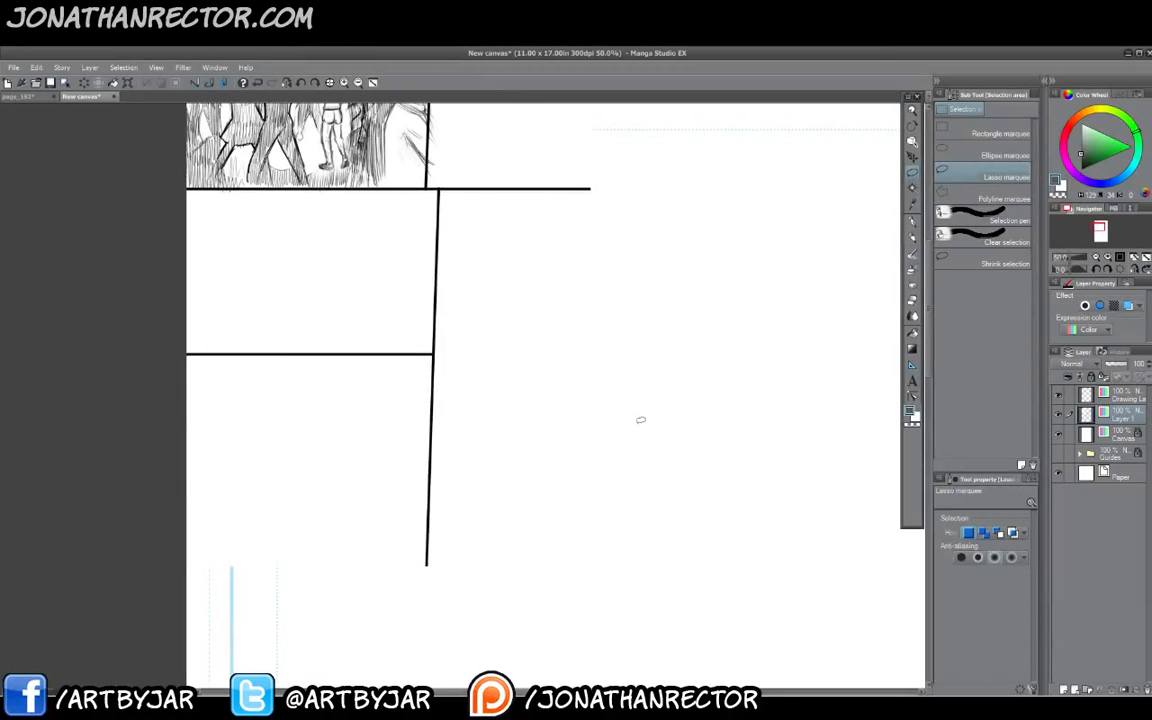
With the C-Tek marker on the drawing layer, draw a ground line from the girl's feet into the next panel and a line across her shoulders.
{"action": "mouse_move", "coordinate": [373, 309]}
{"action": "left_mouse_down"}
{"action": "mouse_move", "coordinate": [398, 471]}
{"action": "mouse_move", "coordinate": [370, 391]}
{"action": "left_mouse_up"}
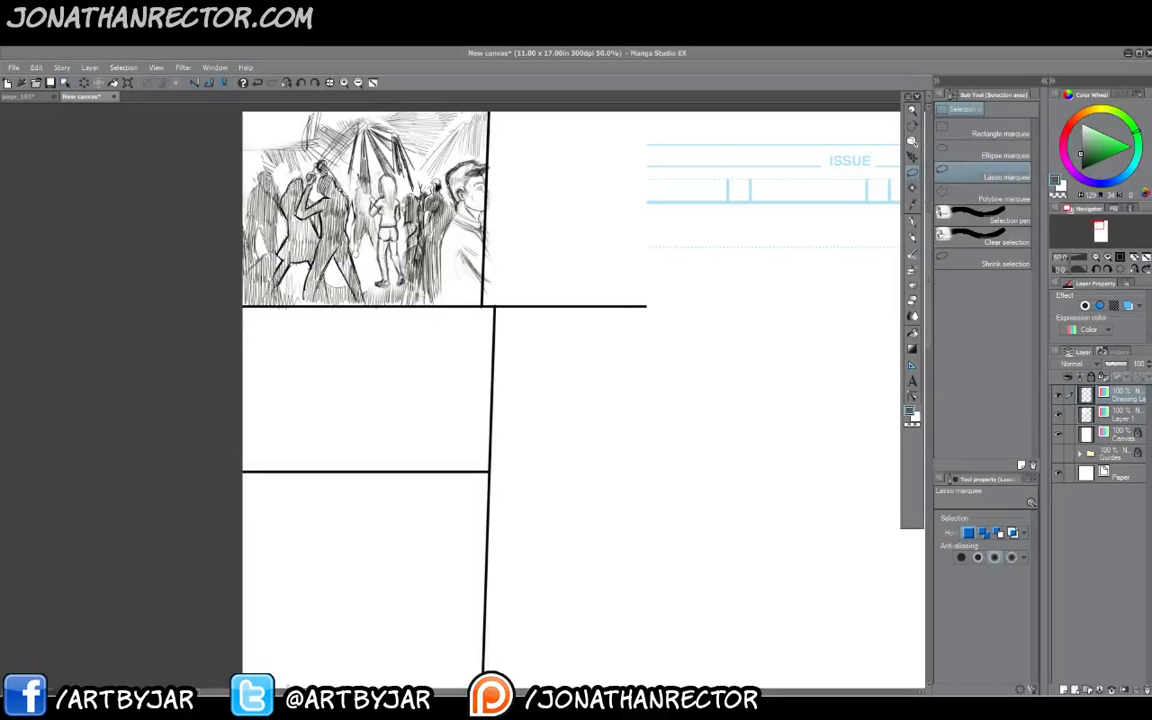
{"action": "key", "text": "p"}
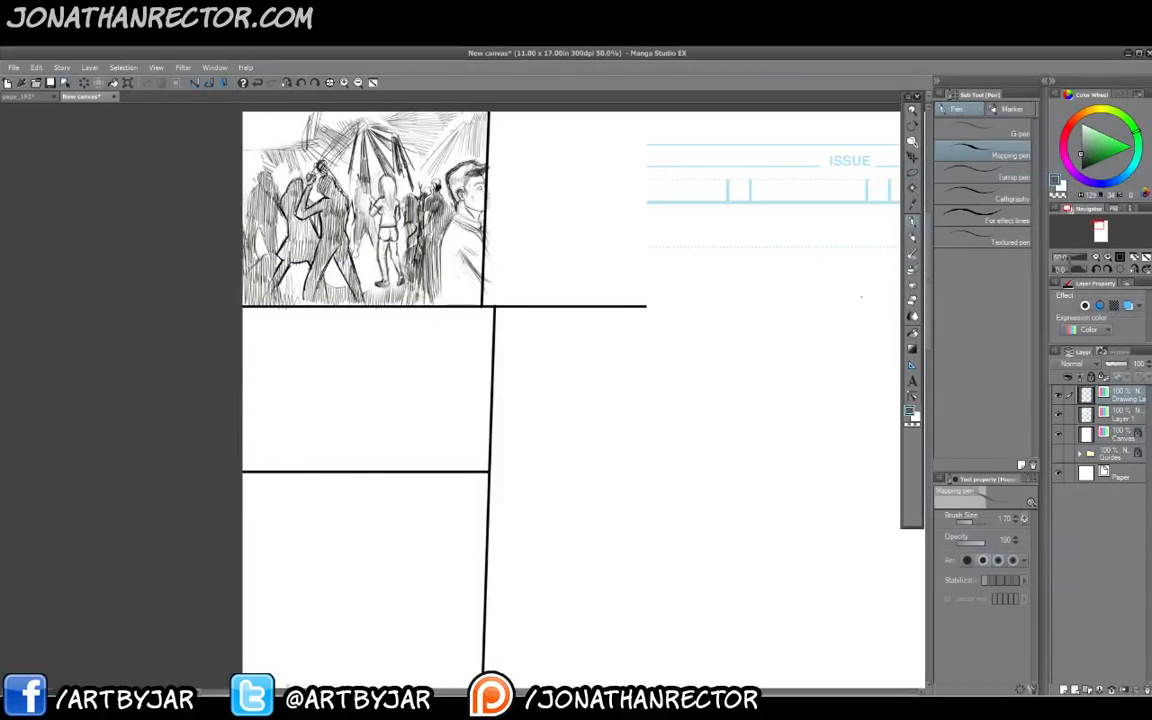
{"action": "key", "text": "p"}
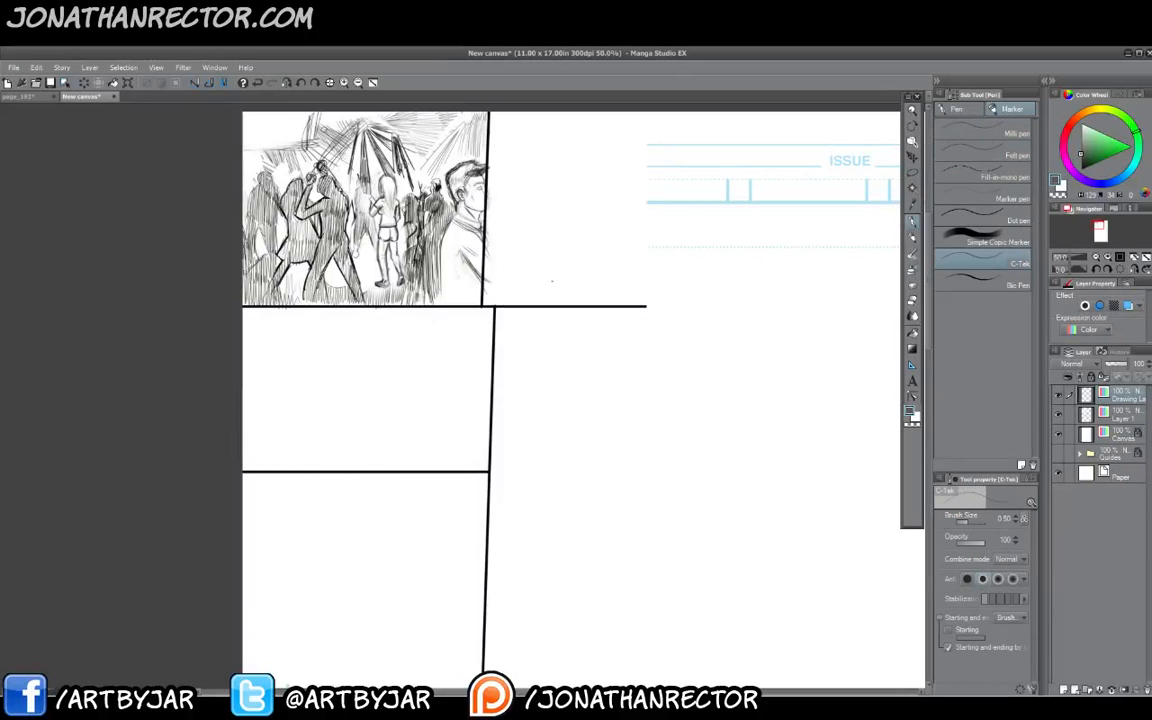
{"action": "left_click", "coordinate": [344, 84]}
{"action": "left_click", "coordinate": [344, 84]}
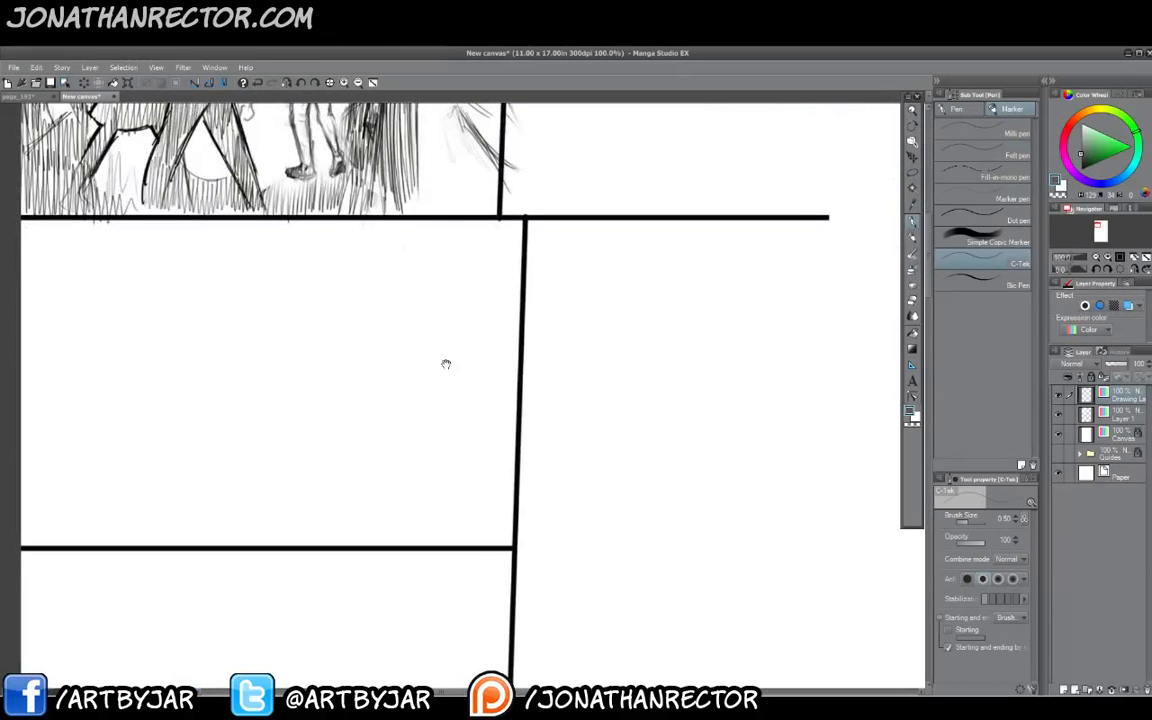
{"action": "left_click_drag", "start_coordinate": [416, 361], "coordinate": [431, 632]}
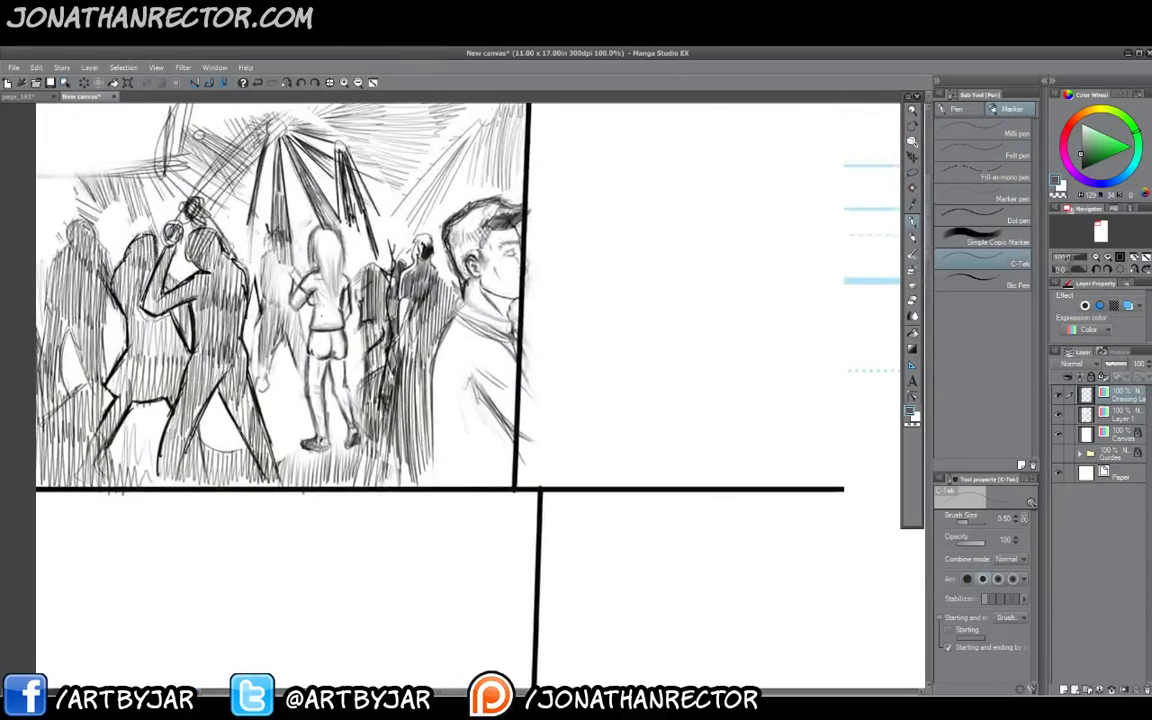
{"action": "left_click_drag", "start_coordinate": [646, 213], "coordinate": [573, 228]}
{"action": "key", "text": "ctrl+z"}
{"action": "key", "text": "ctrl+z"}
{"action": "left_click_drag", "start_coordinate": [325, 450], "coordinate": [605, 463]}
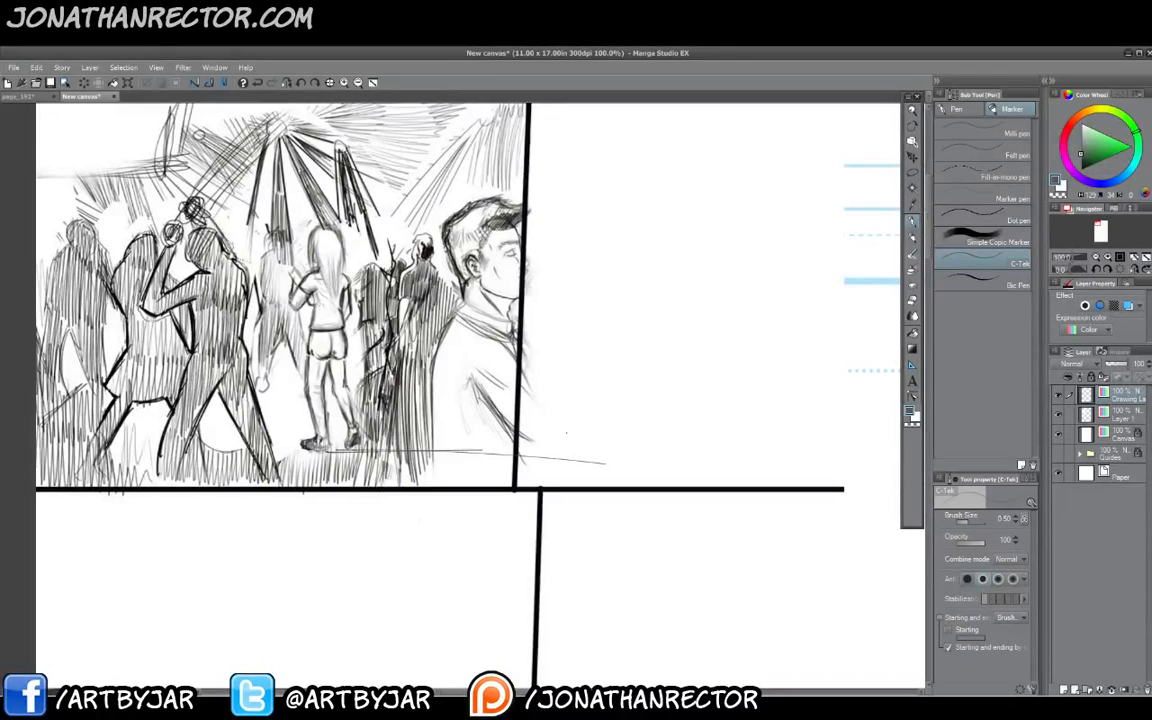
{"action": "left_click_drag", "start_coordinate": [318, 270], "coordinate": [367, 272]}
Sketch a small figure's torso box, pelvis block and walking legs with feet in the empty second panel.
{"action": "mouse_move", "coordinate": [648, 242]}
{"action": "left_mouse_down"}
{"action": "mouse_move", "coordinate": [611, 241]}
{"action": "mouse_move", "coordinate": [645, 270]}
{"action": "mouse_move", "coordinate": [639, 291]}
{"action": "mouse_move", "coordinate": [608, 287]}
{"action": "mouse_move", "coordinate": [605, 298]}
{"action": "mouse_move", "coordinate": [640, 293]}
{"action": "mouse_move", "coordinate": [641, 320]}
{"action": "mouse_move", "coordinate": [617, 320]}
{"action": "mouse_move", "coordinate": [660, 317]}
{"action": "left_mouse_up"}
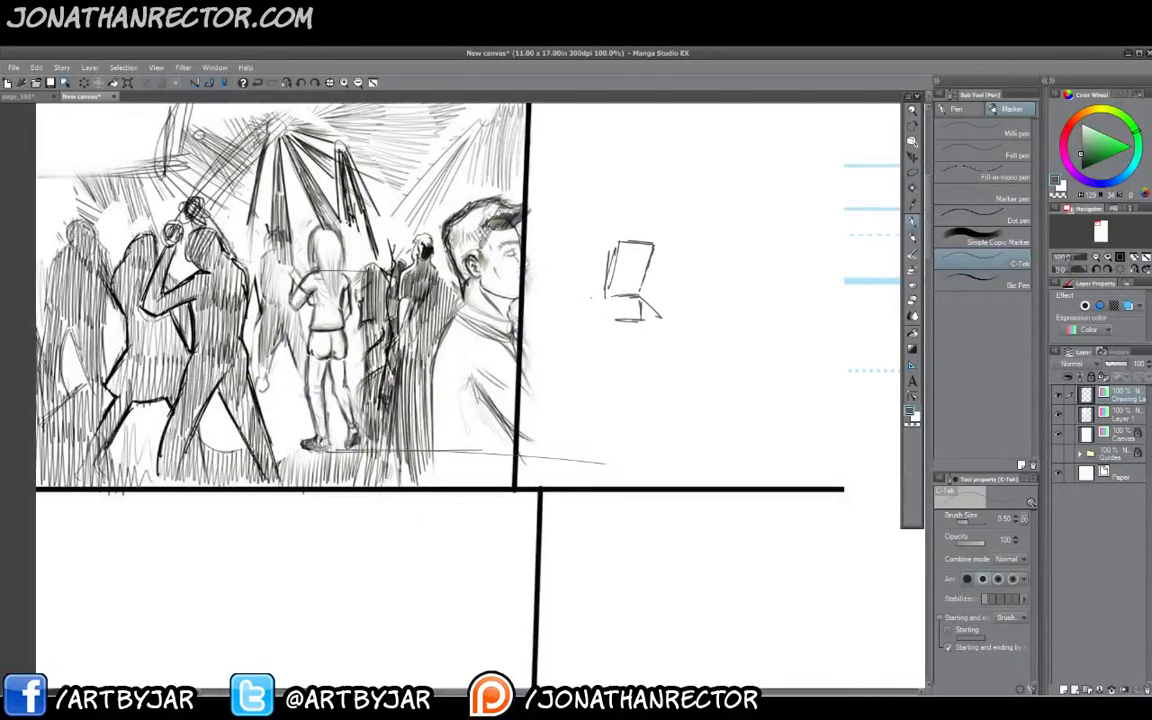
{"action": "key", "text": "ctrl+z"}
{"action": "mouse_move", "coordinate": [641, 302]}
{"action": "left_mouse_down"}
{"action": "mouse_move", "coordinate": [643, 320]}
{"action": "mouse_move", "coordinate": [608, 328]}
{"action": "left_mouse_up"}
{"action": "mouse_move", "coordinate": [630, 295]}
{"action": "left_mouse_down"}
{"action": "mouse_move", "coordinate": [612, 357]}
{"action": "mouse_move", "coordinate": [600, 360]}
{"action": "mouse_move", "coordinate": [597, 415]}
{"action": "left_mouse_up"}
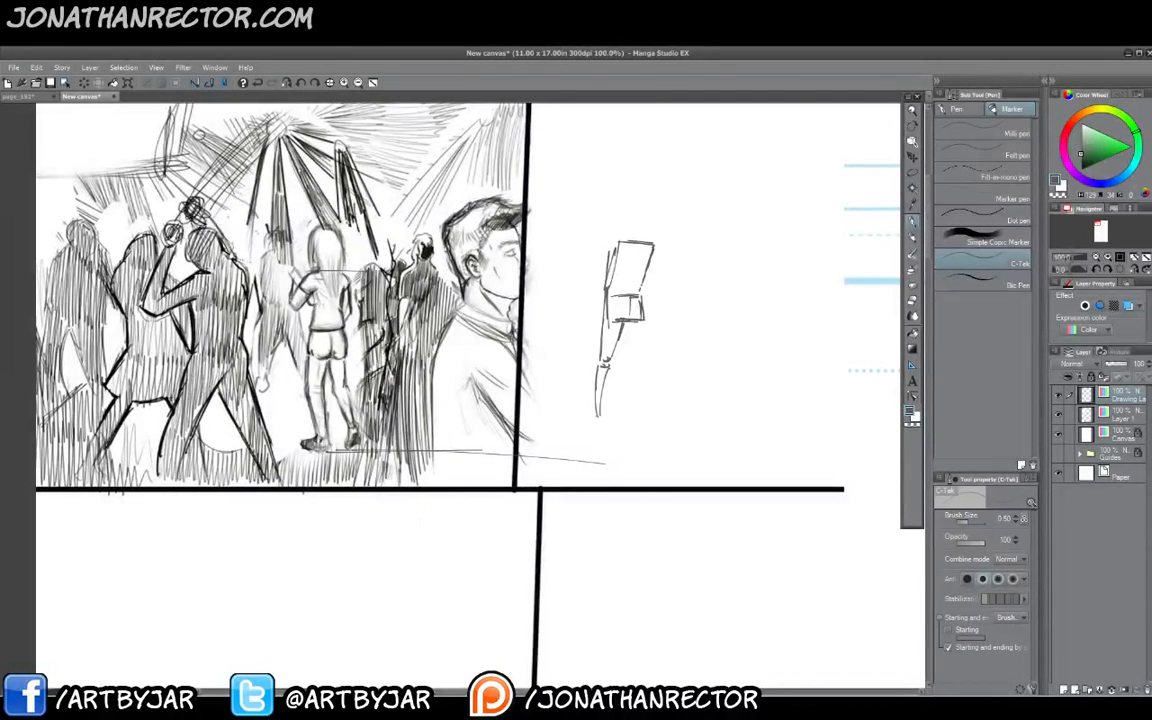
{"action": "left_click_drag", "start_coordinate": [606, 370], "coordinate": [601, 413]}
{"action": "left_click_drag", "start_coordinate": [590, 417], "coordinate": [606, 419]}
{"action": "left_click_drag", "start_coordinate": [644, 319], "coordinate": [635, 360]}
{"action": "left_click_drag", "start_coordinate": [625, 359], "coordinate": [645, 415]}
{"action": "left_click_drag", "start_coordinate": [640, 413], "coordinate": [648, 419]}
{"action": "left_click_drag", "start_coordinate": [641, 334], "coordinate": [637, 366]}
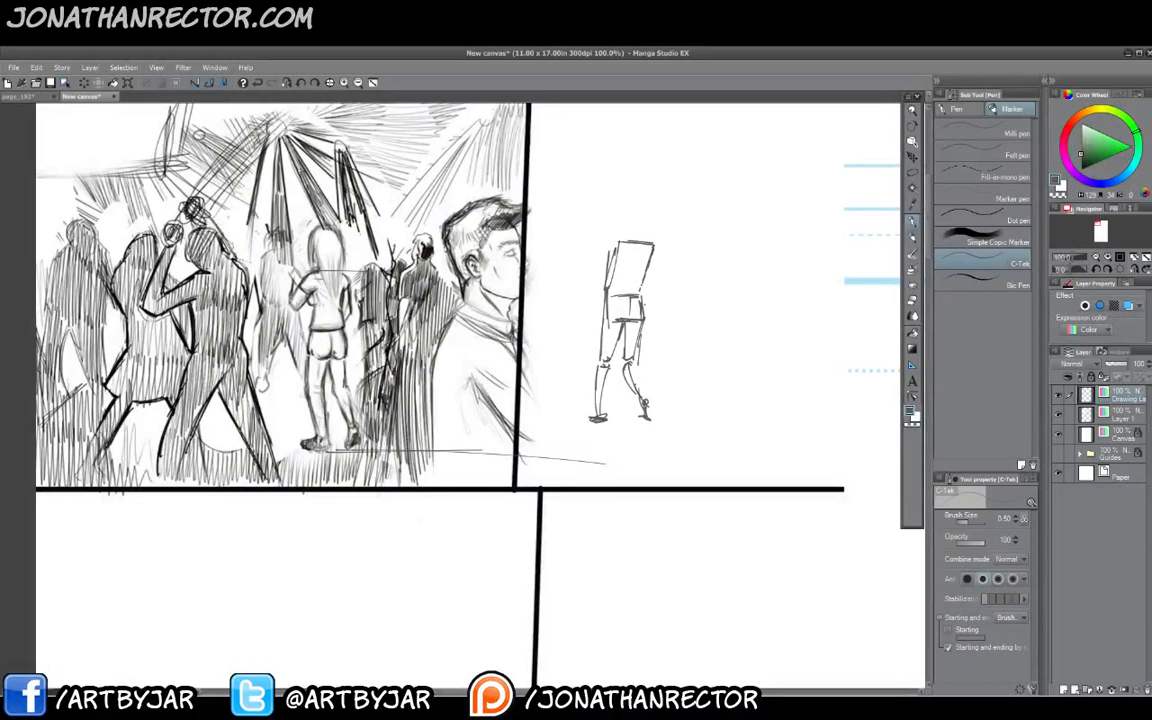
Reinforce the small figure's torso sides and build up its straight supporting leg and foot.
{"action": "left_click_drag", "start_coordinate": [639, 281], "coordinate": [643, 298]}
{"action": "left_click_drag", "start_coordinate": [636, 254], "coordinate": [627, 297]}
{"action": "left_click_drag", "start_coordinate": [636, 248], "coordinate": [632, 264]}
{"action": "left_click_drag", "start_coordinate": [606, 300], "coordinate": [604, 328]}
{"action": "left_click_drag", "start_coordinate": [602, 344], "coordinate": [611, 414]}
{"action": "left_click_drag", "start_coordinate": [608, 368], "coordinate": [612, 413]}
{"action": "left_click_drag", "start_coordinate": [617, 326], "coordinate": [607, 362]}
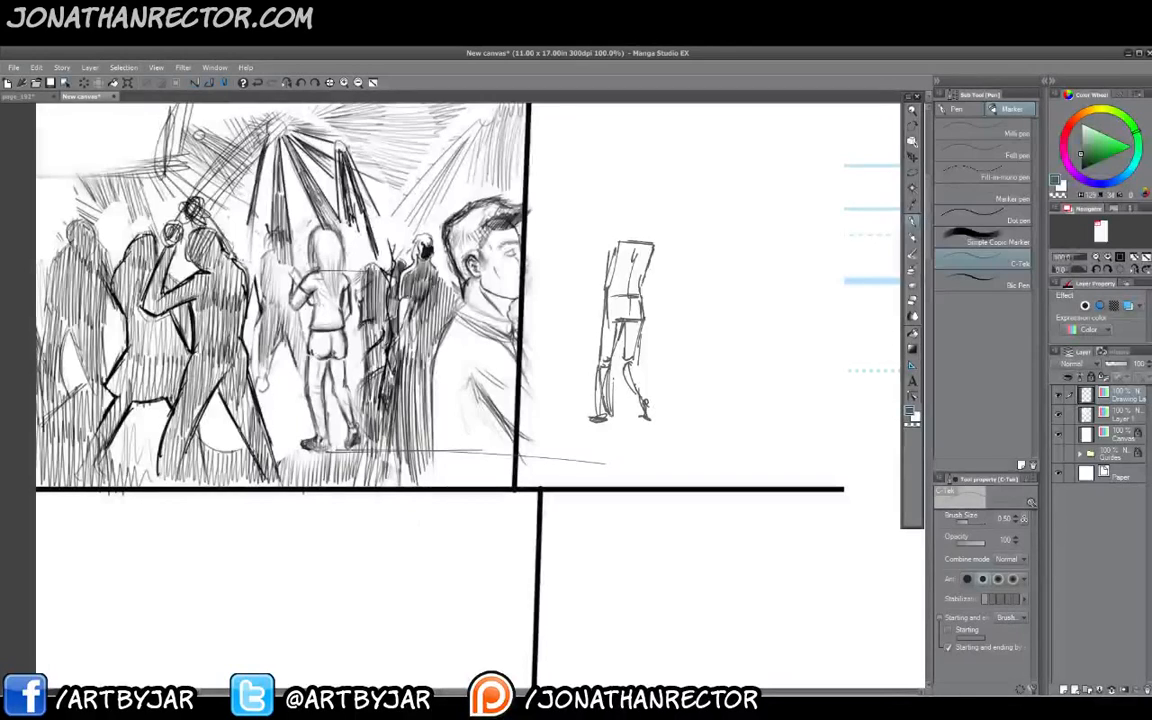
{"action": "left_click_drag", "start_coordinate": [600, 419], "coordinate": [613, 417]}
{"action": "mouse_move", "coordinate": [604, 419]}
{"action": "left_mouse_down"}
{"action": "mouse_move", "coordinate": [620, 417]}
{"action": "mouse_move", "coordinate": [604, 407]}
{"action": "left_mouse_up"}
{"action": "left_click_drag", "start_coordinate": [606, 362], "coordinate": [609, 414]}
Fill out the small figure's bent rear leg and hip, and add the shoulders, head and raised arm.
{"action": "mouse_move", "coordinate": [622, 312]}
{"action": "left_mouse_down"}
{"action": "mouse_move", "coordinate": [613, 411]}
{"action": "mouse_move", "coordinate": [633, 370]}
{"action": "left_mouse_up"}
{"action": "left_click_drag", "start_coordinate": [625, 366], "coordinate": [650, 399]}
{"action": "left_click_drag", "start_coordinate": [635, 379], "coordinate": [656, 405]}
{"action": "left_click_drag", "start_coordinate": [638, 298], "coordinate": [640, 319]}
{"action": "left_click_drag", "start_coordinate": [645, 265], "coordinate": [637, 298]}
{"action": "mouse_move", "coordinate": [640, 237]}
{"action": "left_mouse_down"}
{"action": "mouse_move", "coordinate": [635, 261]}
{"action": "mouse_move", "coordinate": [628, 212]}
{"action": "mouse_move", "coordinate": [640, 211]}
{"action": "mouse_move", "coordinate": [638, 240]}
{"action": "mouse_move", "coordinate": [609, 278]}
{"action": "mouse_move", "coordinate": [610, 251]}
{"action": "left_mouse_up"}
{"action": "mouse_move", "coordinate": [614, 248]}
{"action": "left_mouse_down"}
{"action": "mouse_move", "coordinate": [606, 271]}
{"action": "mouse_move", "coordinate": [600, 251]}
{"action": "left_mouse_up"}
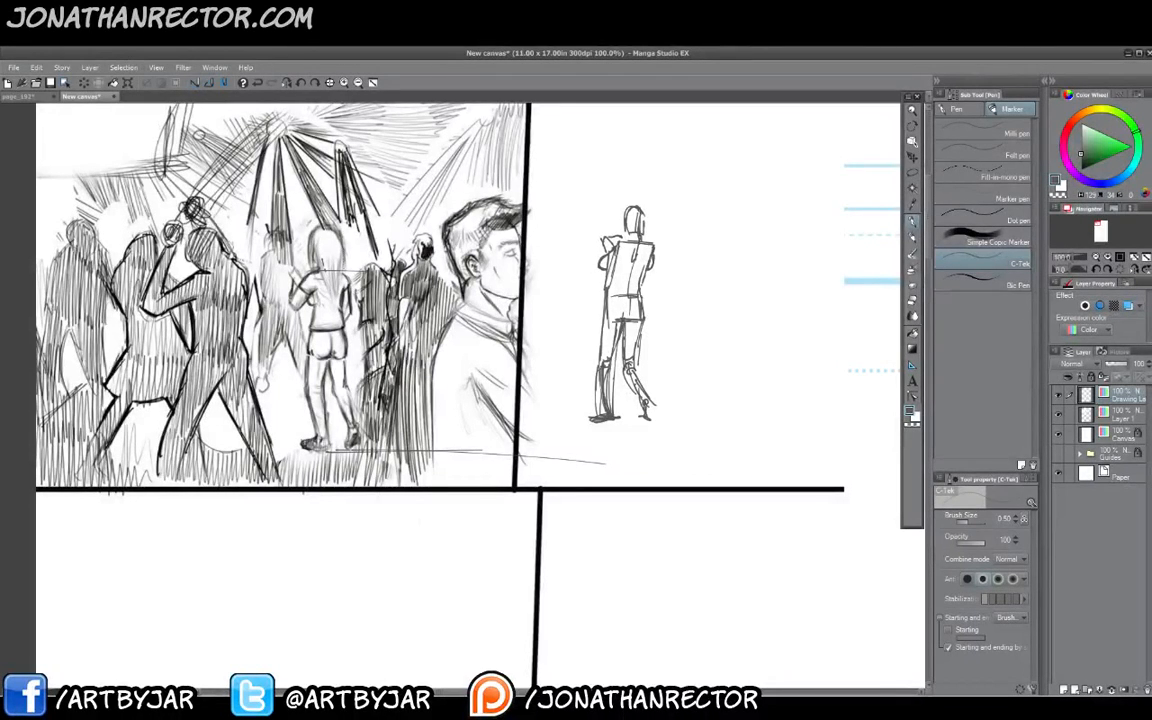
Darken the long hair of the girl in the first panel with vertical hatching strokes.
{"action": "left_click_drag", "start_coordinate": [344, 250], "coordinate": [341, 281]}
{"action": "left_click_drag", "start_coordinate": [342, 249], "coordinate": [337, 287]}
{"action": "left_click_drag", "start_coordinate": [338, 255], "coordinate": [334, 289]}
{"action": "left_click_drag", "start_coordinate": [334, 259], "coordinate": [329, 295]}
{"action": "left_click_drag", "start_coordinate": [329, 262], "coordinate": [325, 295]}
{"action": "left_click_drag", "start_coordinate": [325, 258], "coordinate": [320, 290]}
{"action": "left_click_drag", "start_coordinate": [320, 248], "coordinate": [314, 266]}
{"action": "left_click_drag", "start_coordinate": [315, 246], "coordinate": [312, 265]}
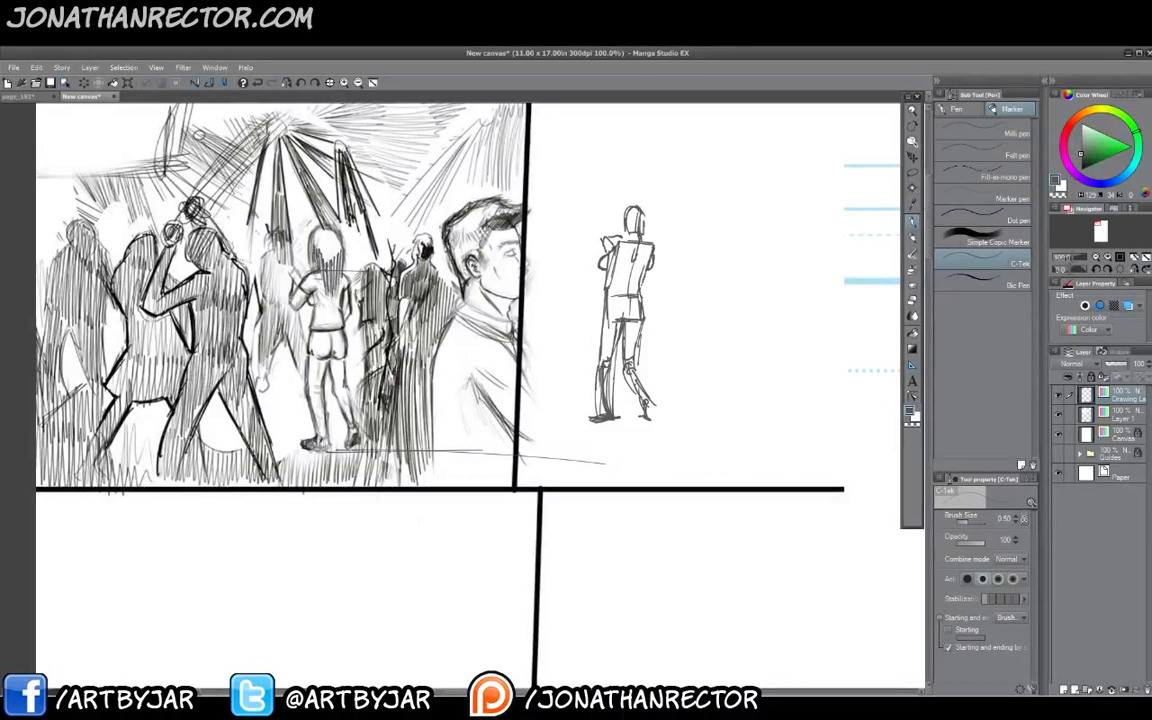
{"action": "mouse_move", "coordinate": [311, 215]}
{"action": "left_mouse_down"}
{"action": "mouse_move", "coordinate": [308, 237]}
{"action": "mouse_move", "coordinate": [308, 223]}
{"action": "left_mouse_up"}
{"action": "left_click_drag", "start_coordinate": [314, 217], "coordinate": [302, 247]}
Erase part of the small figure's raised hand, lasso and delete the whole figure, and clear the selection.
{"action": "key", "text": "e"}
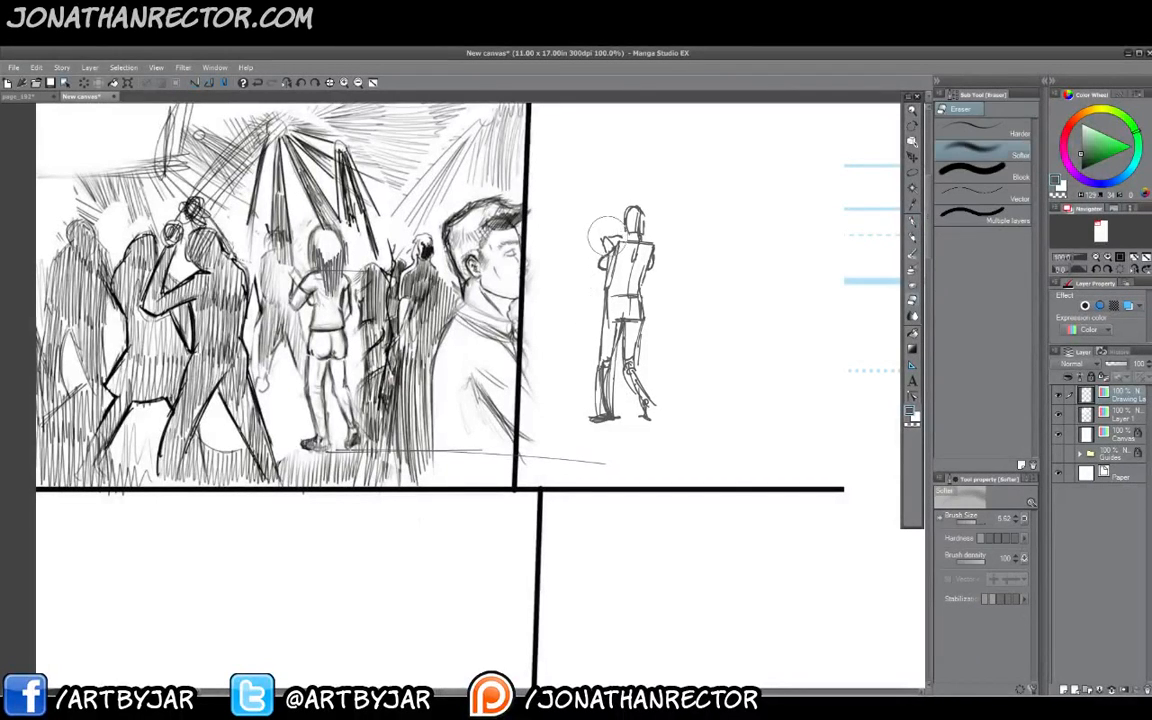
{"action": "left_click", "coordinate": [963, 132]}
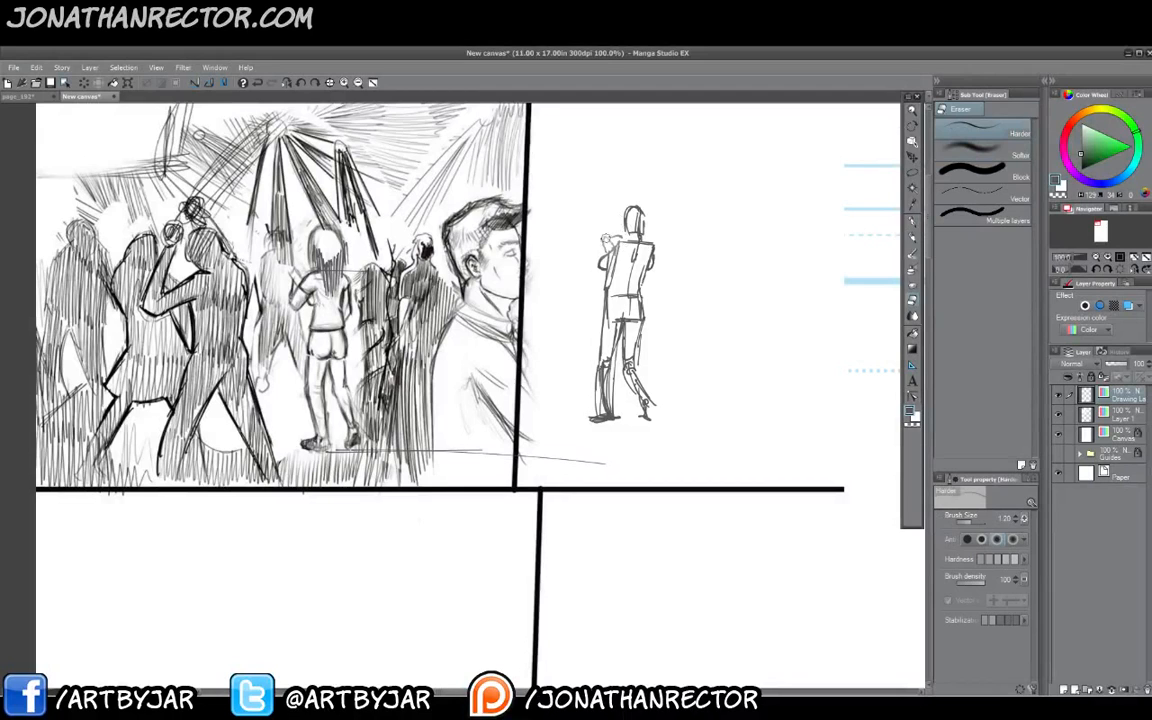
{"action": "left_click_drag", "start_coordinate": [605, 238], "coordinate": [600, 247]}
{"action": "key", "text": "m"}
{"action": "mouse_move", "coordinate": [640, 186]}
{"action": "left_mouse_down"}
{"action": "mouse_move", "coordinate": [691, 329]}
{"action": "mouse_move", "coordinate": [576, 300]}
{"action": "left_mouse_up"}
{"action": "key", "text": "Delete"}
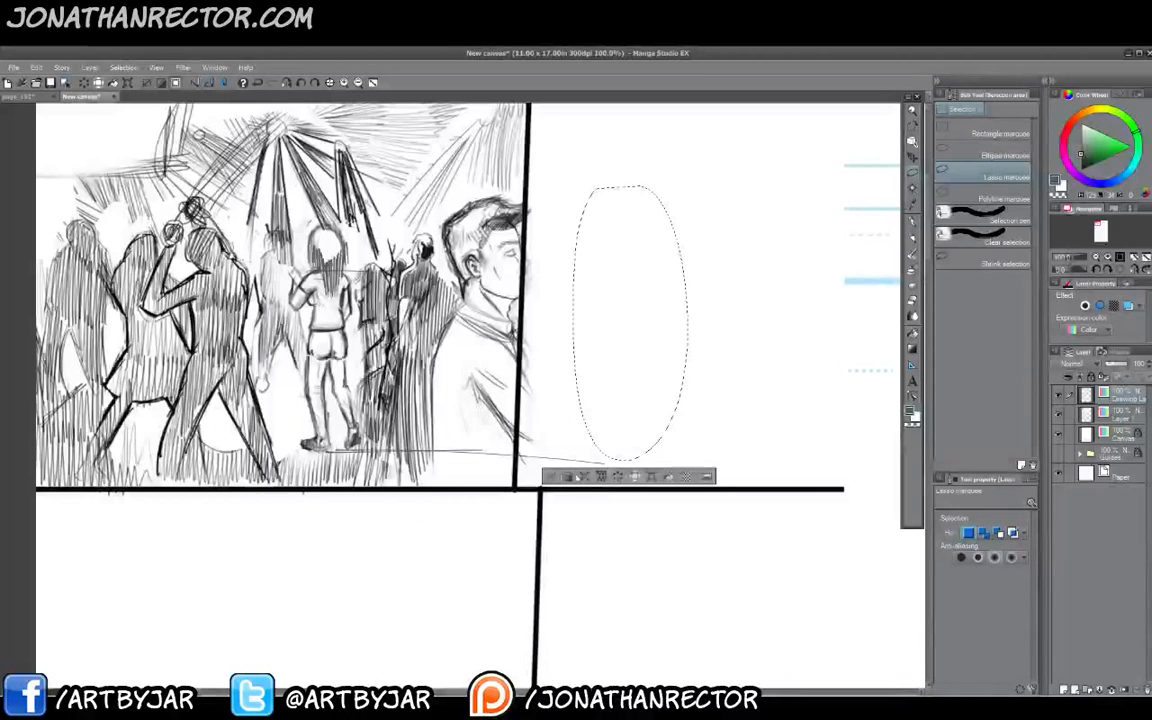
{"action": "key", "text": "ctrl+d"}
Block in a new standing figure in the second panel with a tapered torso, a centre line and a tilted pelvis box.
{"action": "key", "text": "p"}
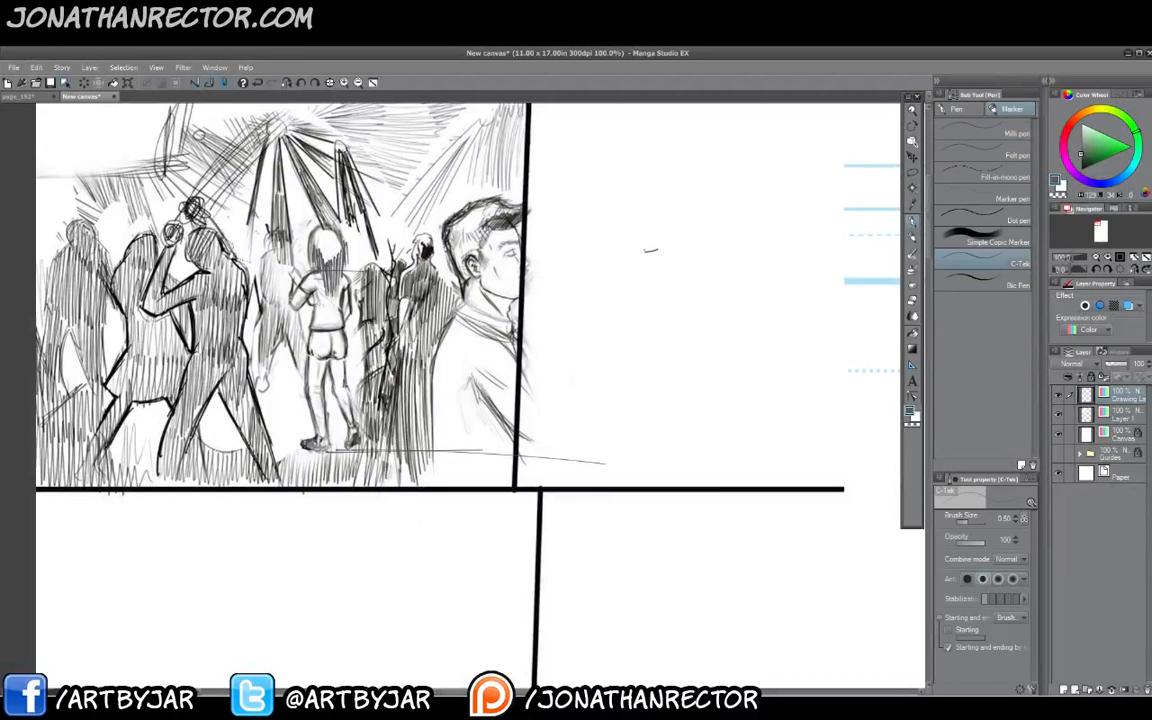
{"action": "mouse_move", "coordinate": [618, 250]}
{"action": "left_mouse_down"}
{"action": "mouse_move", "coordinate": [644, 274]}
{"action": "mouse_move", "coordinate": [635, 302]}
{"action": "mouse_move", "coordinate": [609, 299]}
{"action": "mouse_move", "coordinate": [615, 251]}
{"action": "mouse_move", "coordinate": [650, 330]}
{"action": "left_mouse_up"}
{"action": "mouse_move", "coordinate": [650, 334]}
{"action": "left_mouse_down"}
{"action": "mouse_move", "coordinate": [609, 335]}
{"action": "mouse_move", "coordinate": [609, 307]}
{"action": "mouse_move", "coordinate": [634, 330]}
{"action": "left_mouse_up"}
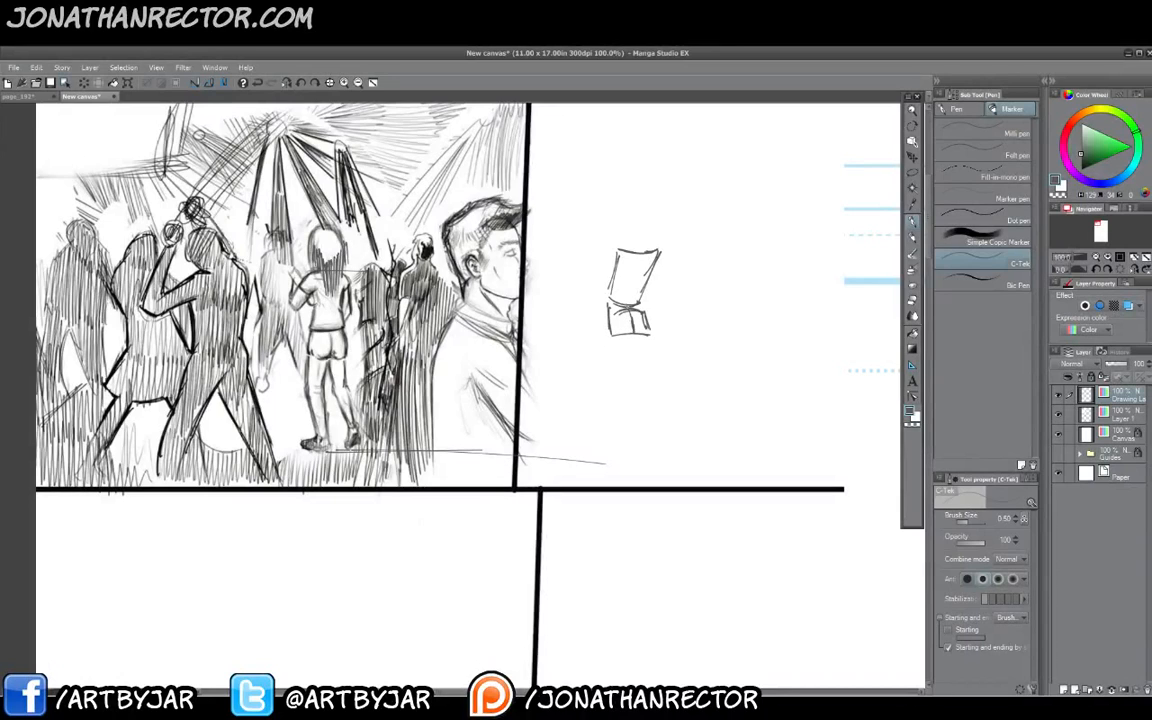
{"action": "left_click_drag", "start_coordinate": [641, 261], "coordinate": [628, 293]}
{"action": "left_click_drag", "start_coordinate": [607, 302], "coordinate": [605, 354]}
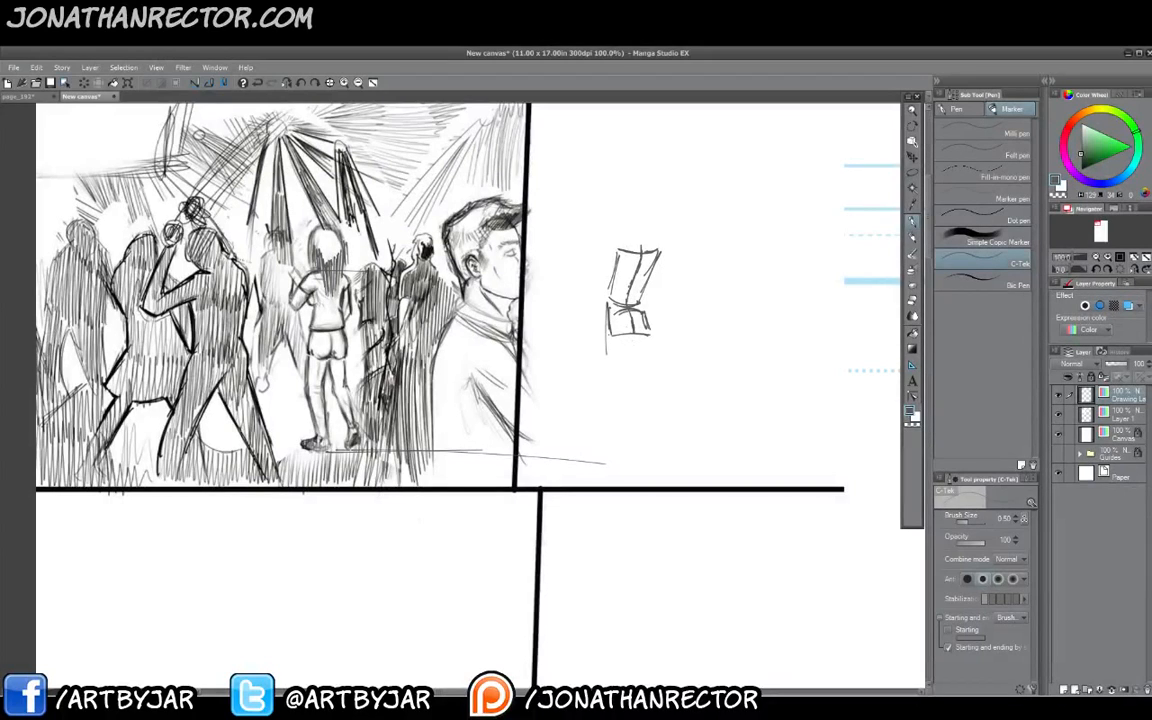
Draw the new figure's legs close together, with the knee, calf and foot below the pelvis.
{"action": "left_click_drag", "start_coordinate": [607, 303], "coordinate": [624, 396]}
{"action": "left_click_drag", "start_coordinate": [630, 337], "coordinate": [638, 438]}
{"action": "left_click_drag", "start_coordinate": [626, 404], "coordinate": [641, 459]}
{"action": "mouse_move", "coordinate": [625, 401]}
{"action": "left_mouse_down"}
{"action": "mouse_move", "coordinate": [635, 453]}
{"action": "mouse_move", "coordinate": [631, 432]}
{"action": "left_mouse_up"}
{"action": "left_click_drag", "start_coordinate": [609, 334], "coordinate": [622, 387]}
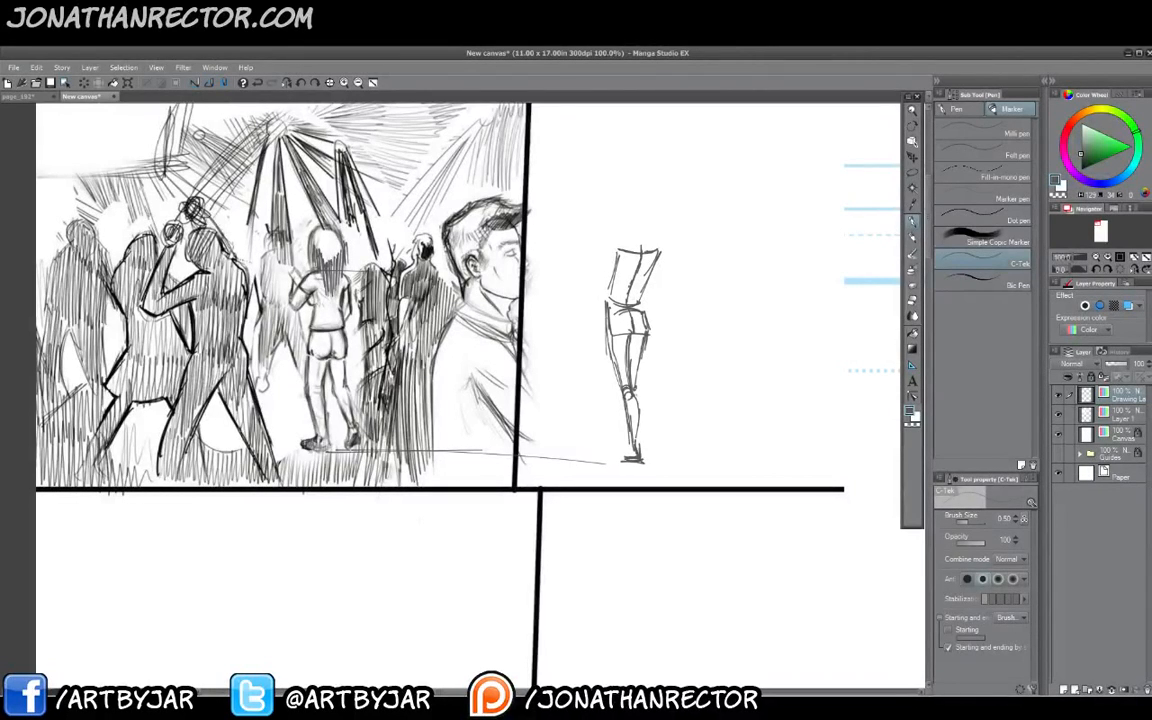
{"action": "mouse_move", "coordinate": [638, 394]}
{"action": "left_mouse_down"}
{"action": "mouse_move", "coordinate": [646, 454]}
{"action": "mouse_move", "coordinate": [642, 444]}
{"action": "left_mouse_up"}
Try a head, neck and arm on the new figure, and erase the head and neck.
{"action": "left_click_drag", "start_coordinate": [640, 235], "coordinate": [641, 256]}
{"action": "left_click_drag", "start_coordinate": [639, 209], "coordinate": [645, 230]}
{"action": "left_click_drag", "start_coordinate": [632, 216], "coordinate": [642, 249]}
{"action": "left_click_drag", "start_coordinate": [636, 236], "coordinate": [635, 251]}
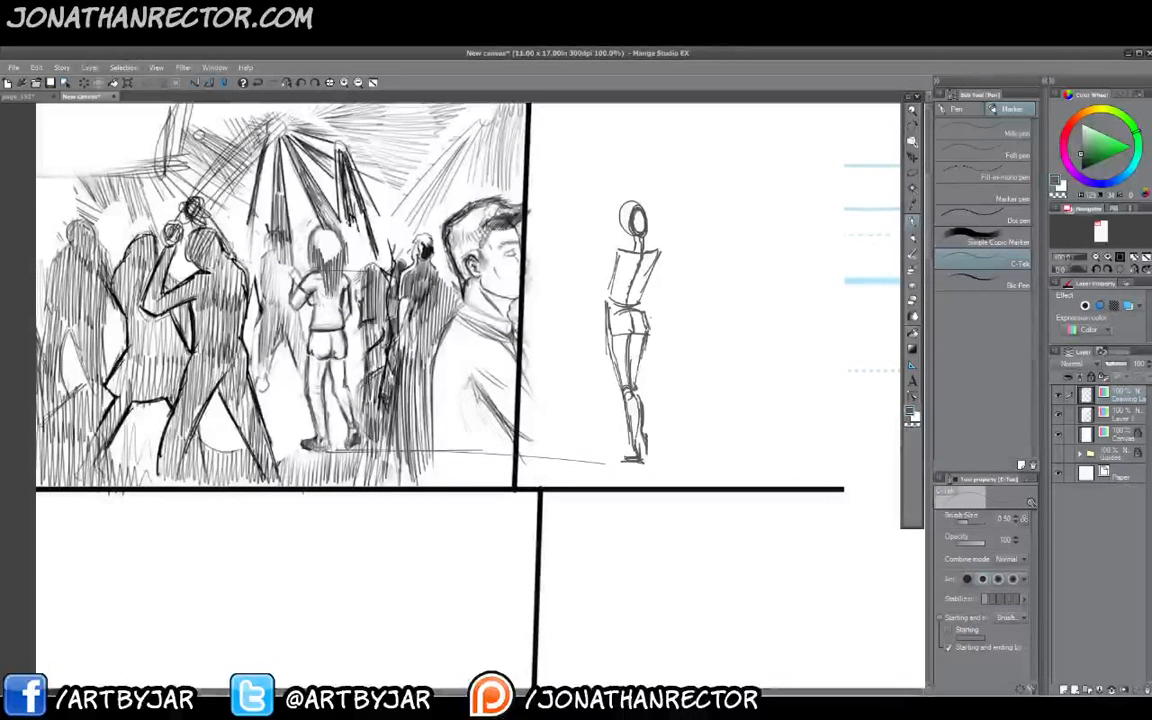
{"action": "mouse_move", "coordinate": [616, 251]}
{"action": "left_mouse_down"}
{"action": "mouse_move", "coordinate": [597, 284]}
{"action": "mouse_move", "coordinate": [583, 272]}
{"action": "mouse_move", "coordinate": [594, 282]}
{"action": "mouse_move", "coordinate": [604, 268]}
{"action": "mouse_move", "coordinate": [598, 284]}
{"action": "left_mouse_up"}
{"action": "key", "text": "e"}
{"action": "mouse_move", "coordinate": [645, 204]}
{"action": "left_mouse_down"}
{"action": "mouse_move", "coordinate": [640, 242]}
{"action": "mouse_move", "coordinate": [629, 196]}
{"action": "left_mouse_up"}
Draw the figure's bent arm with the hand raised in front, holding a small object.
{"action": "left_click", "coordinate": [912, 221]}
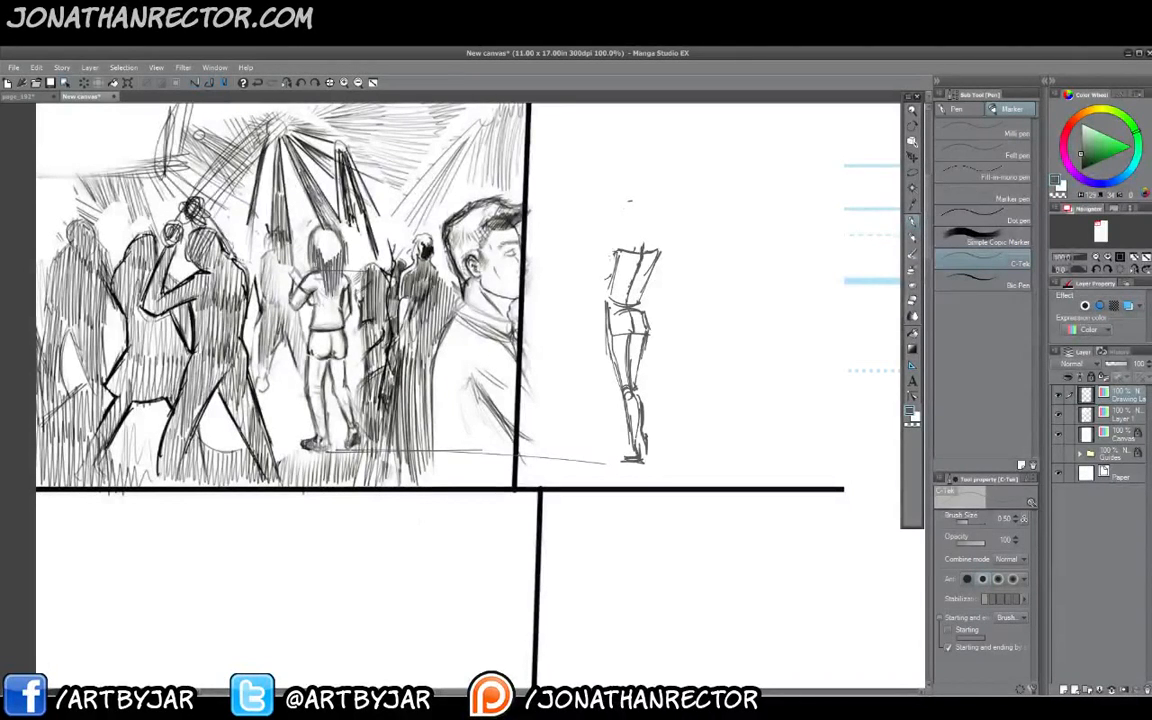
{"action": "left_click_drag", "start_coordinate": [609, 259], "coordinate": [601, 284]}
{"action": "mouse_move", "coordinate": [608, 252]}
{"action": "left_mouse_down"}
{"action": "mouse_move", "coordinate": [596, 302]}
{"action": "mouse_move", "coordinate": [595, 286]}
{"action": "left_mouse_up"}
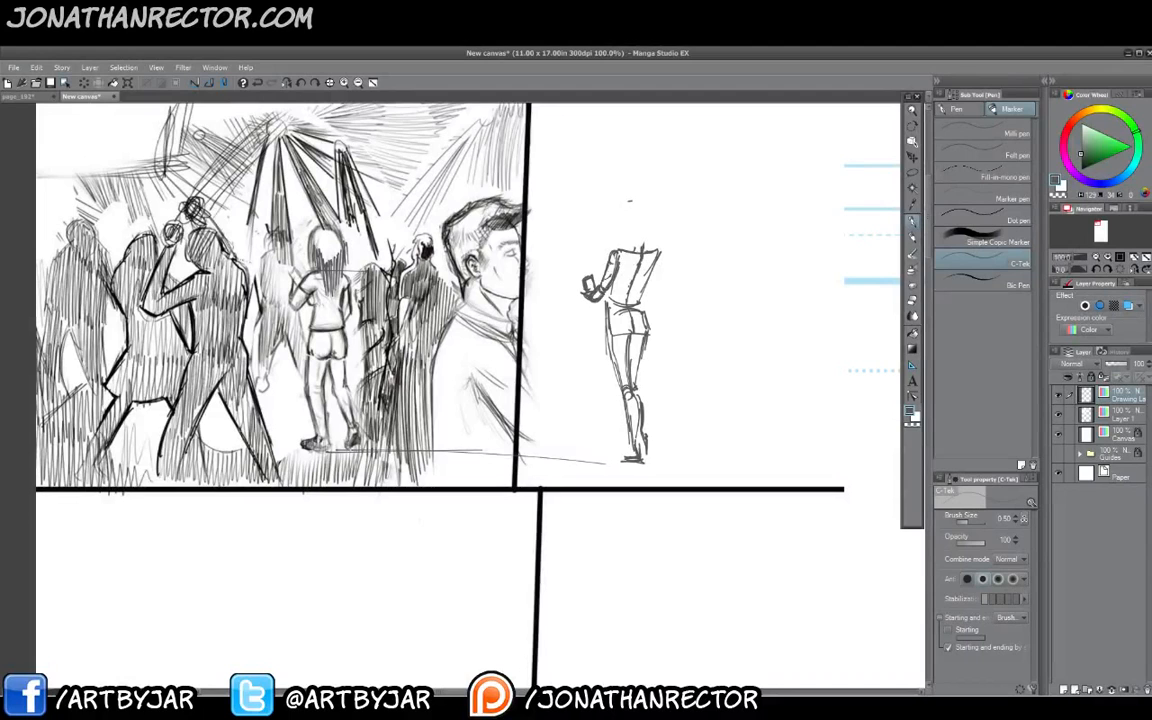
Draw the figure's neck and forward-tilted head, and strengthen the spine, back and hip contours.
{"action": "left_click_drag", "start_coordinate": [638, 232], "coordinate": [642, 247]}
{"action": "mouse_move", "coordinate": [635, 227]}
{"action": "left_mouse_down"}
{"action": "mouse_move", "coordinate": [640, 241]}
{"action": "mouse_move", "coordinate": [634, 226]}
{"action": "mouse_move", "coordinate": [614, 226]}
{"action": "left_mouse_up"}
{"action": "mouse_move", "coordinate": [615, 224]}
{"action": "left_mouse_down"}
{"action": "mouse_move", "coordinate": [620, 241]}
{"action": "mouse_move", "coordinate": [614, 231]}
{"action": "left_mouse_up"}
{"action": "left_click_drag", "start_coordinate": [626, 212], "coordinate": [643, 278]}
{"action": "left_click_drag", "start_coordinate": [643, 281], "coordinate": [646, 314]}
{"action": "left_click_drag", "start_coordinate": [648, 309], "coordinate": [645, 334]}
{"action": "left_click_drag", "start_coordinate": [648, 308], "coordinate": [646, 334]}
{"action": "left_click_drag", "start_coordinate": [658, 257], "coordinate": [651, 280]}
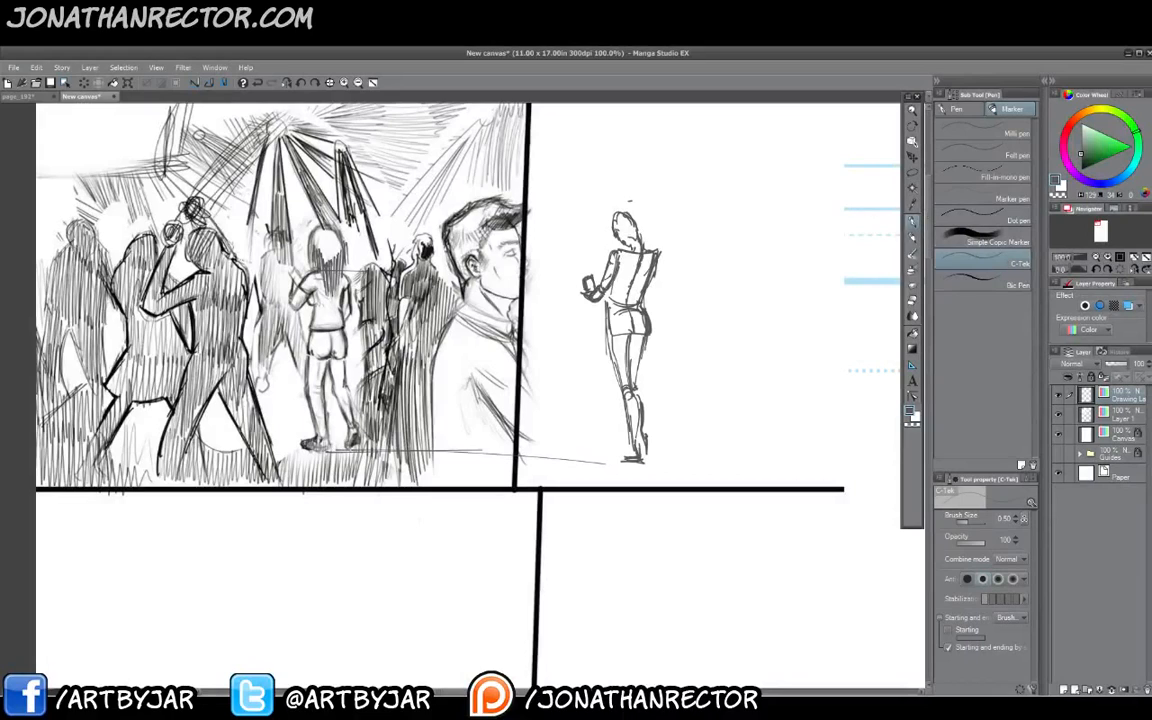
Add the figure's shoulder line and long hair, a strap with a bag at the hip, and a hem above the knees.
{"action": "left_click_drag", "start_coordinate": [624, 255], "coordinate": [651, 250]}
{"action": "mouse_move", "coordinate": [626, 209]}
{"action": "left_mouse_down"}
{"action": "mouse_move", "coordinate": [640, 229]}
{"action": "mouse_move", "coordinate": [627, 238]}
{"action": "mouse_move", "coordinate": [658, 246]}
{"action": "left_mouse_up"}
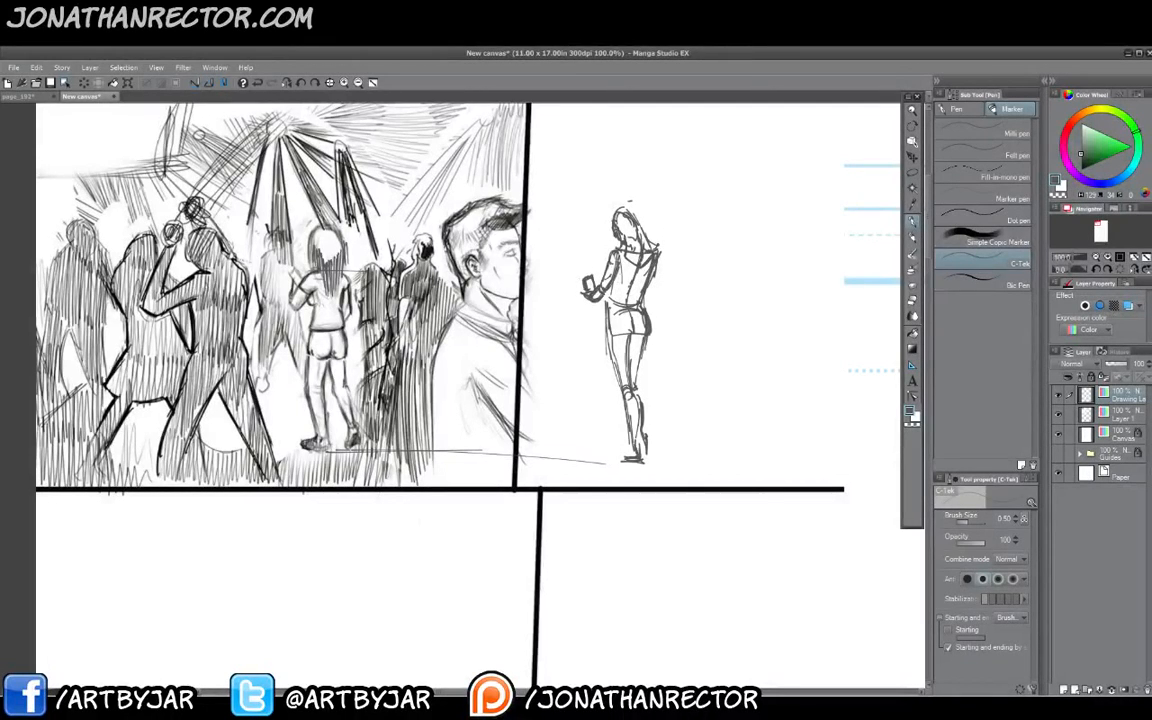
{"action": "mouse_move", "coordinate": [620, 253]}
{"action": "left_mouse_down"}
{"action": "mouse_move", "coordinate": [624, 310]}
{"action": "mouse_move", "coordinate": [601, 342]}
{"action": "mouse_move", "coordinate": [607, 328]}
{"action": "left_mouse_up"}
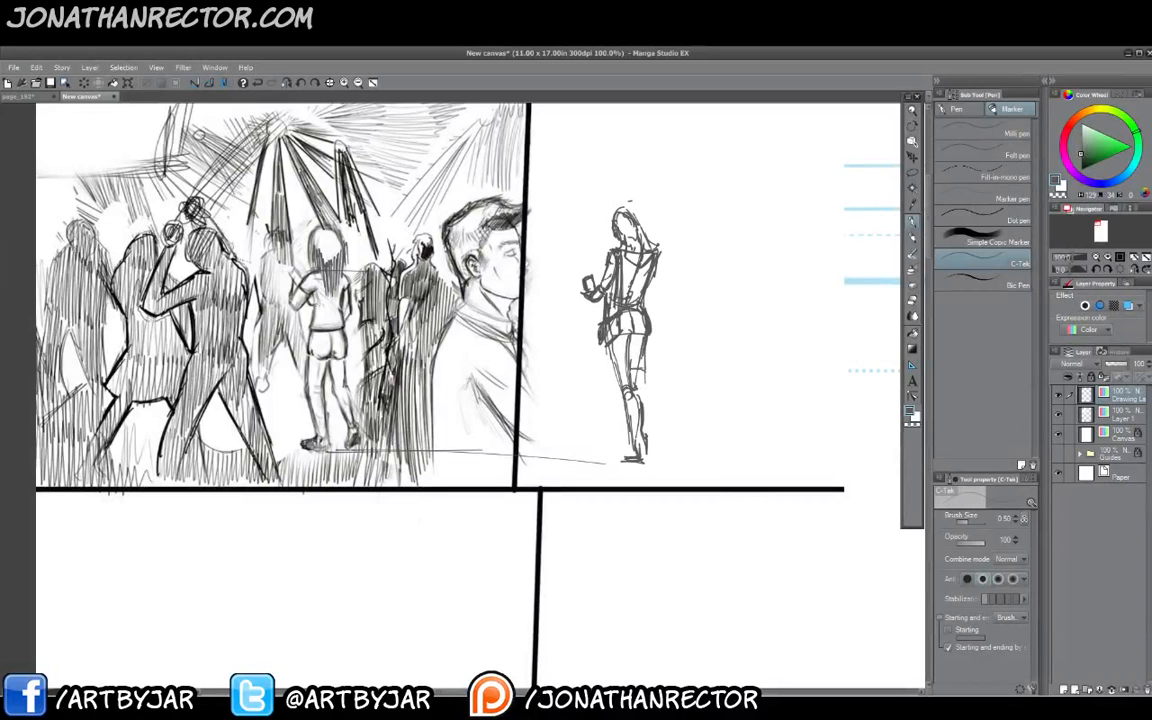
{"action": "left_click_drag", "start_coordinate": [611, 370], "coordinate": [620, 380]}
{"action": "left_click_drag", "start_coordinate": [604, 377], "coordinate": [642, 382]}
{"action": "left_click_drag", "start_coordinate": [647, 338], "coordinate": [645, 373]}
{"action": "left_click", "coordinate": [912, 173]}
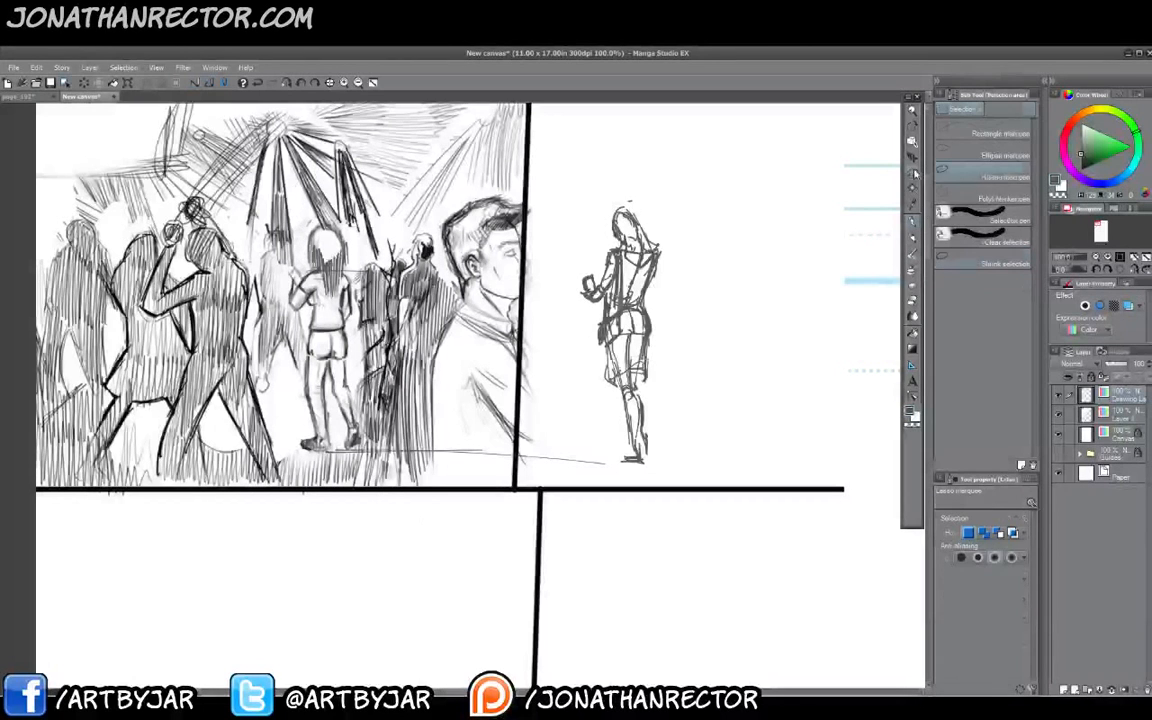
{"action": "left_click", "coordinate": [951, 156]}
{"action": "left_click", "coordinate": [955, 177]}
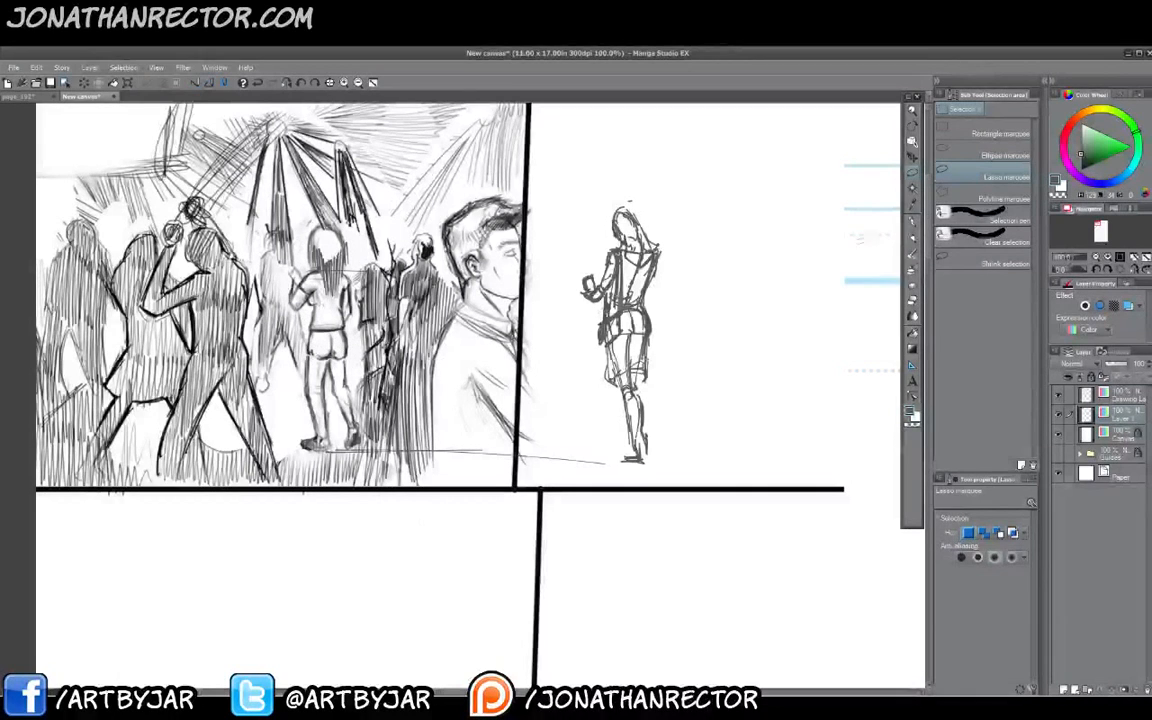
With the C-Tek marker on Layer 1, draw two large rounded buttock curves beside the small figure.
{"action": "key", "text": "p"}
{"action": "mouse_move", "coordinate": [737, 318]}
{"action": "left_mouse_down"}
{"action": "mouse_move", "coordinate": [719, 355]}
{"action": "mouse_move", "coordinate": [697, 355]}
{"action": "left_mouse_up"}
{"action": "left_click_drag", "start_coordinate": [736, 306], "coordinate": [699, 356]}
{"action": "mouse_move", "coordinate": [703, 296]}
{"action": "left_mouse_down"}
{"action": "mouse_move", "coordinate": [777, 331]}
{"action": "mouse_move", "coordinate": [706, 356]}
{"action": "left_mouse_up"}
{"action": "mouse_move", "coordinate": [760, 294]}
{"action": "left_mouse_down"}
{"action": "mouse_move", "coordinate": [778, 335]}
{"action": "mouse_move", "coordinate": [740, 349]}
{"action": "left_mouse_up"}
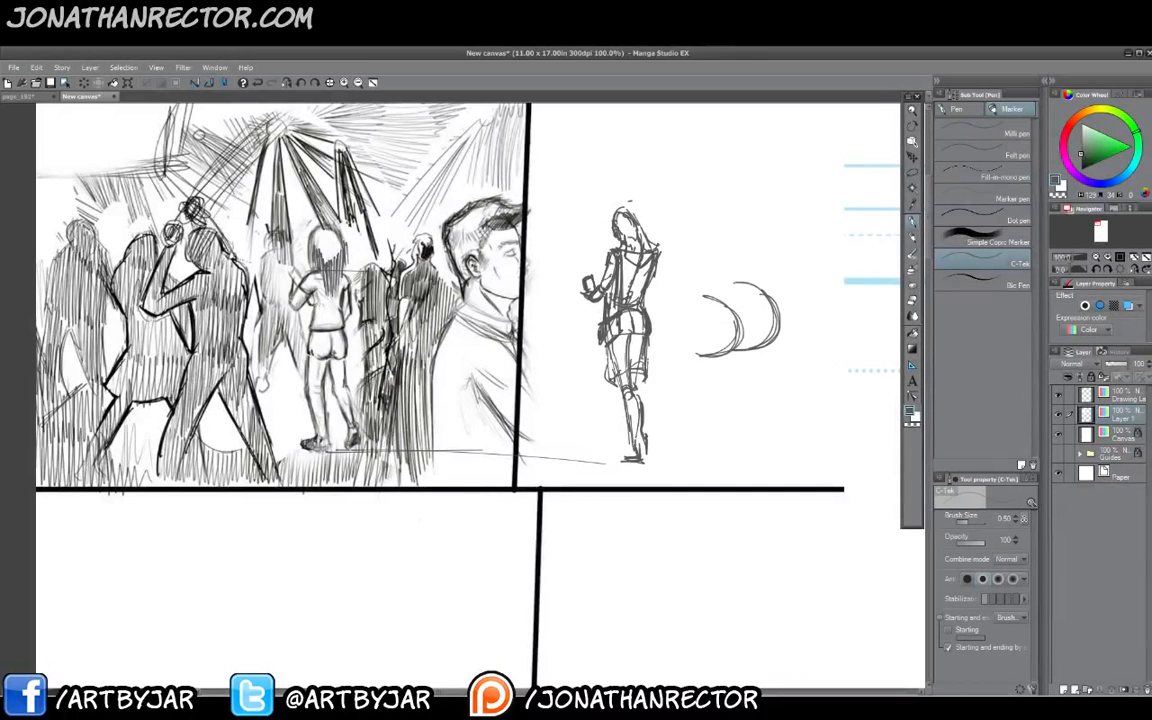
Add exaggerated waist, arched back, spine and thigh contours around the large hip study.
{"action": "left_click_drag", "start_coordinate": [719, 236], "coordinate": [734, 283]}
{"action": "mouse_move", "coordinate": [671, 260]}
{"action": "left_mouse_down"}
{"action": "mouse_move", "coordinate": [675, 350]}
{"action": "mouse_move", "coordinate": [706, 454]}
{"action": "left_mouse_up"}
{"action": "left_click_drag", "start_coordinate": [730, 357], "coordinate": [735, 460]}
{"action": "left_click_drag", "start_coordinate": [771, 349], "coordinate": [753, 454]}
{"action": "mouse_move", "coordinate": [733, 231]}
{"action": "left_mouse_down"}
{"action": "mouse_move", "coordinate": [719, 266]}
{"action": "mouse_move", "coordinate": [768, 179]}
{"action": "mouse_move", "coordinate": [675, 288]}
{"action": "left_mouse_up"}
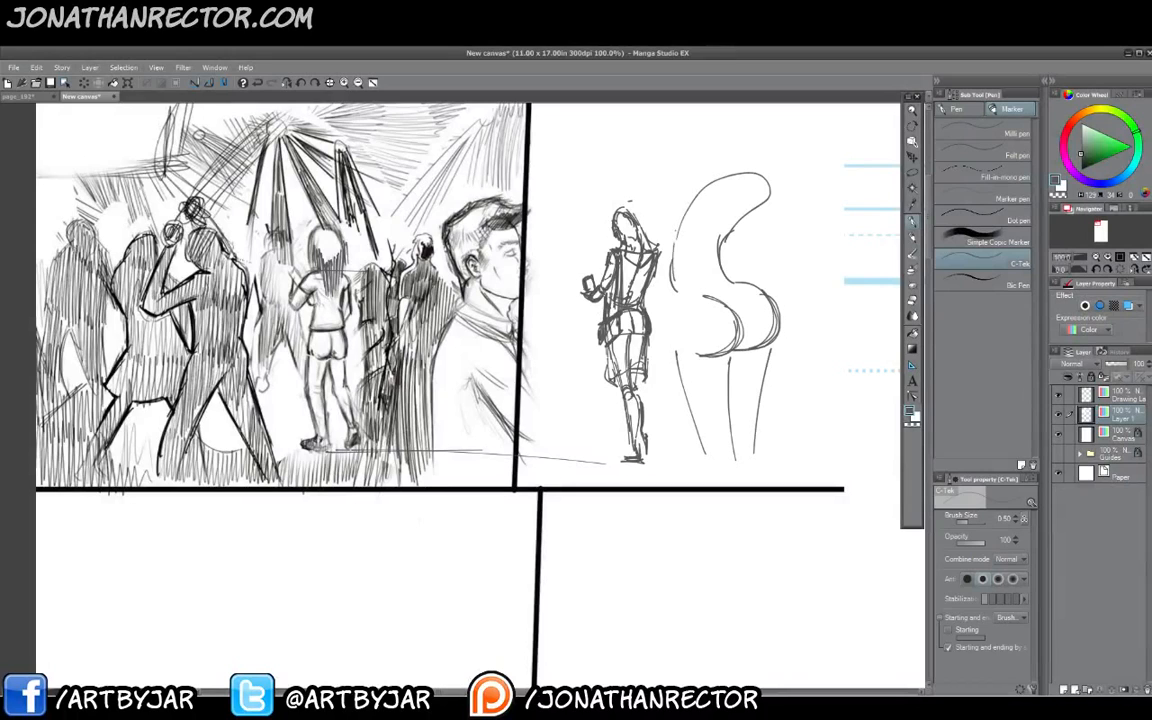
{"action": "left_click_drag", "start_coordinate": [743, 173], "coordinate": [769, 178]}
{"action": "left_click_drag", "start_coordinate": [732, 284], "coordinate": [702, 247]}
{"action": "left_click_drag", "start_coordinate": [705, 219], "coordinate": [754, 173]}
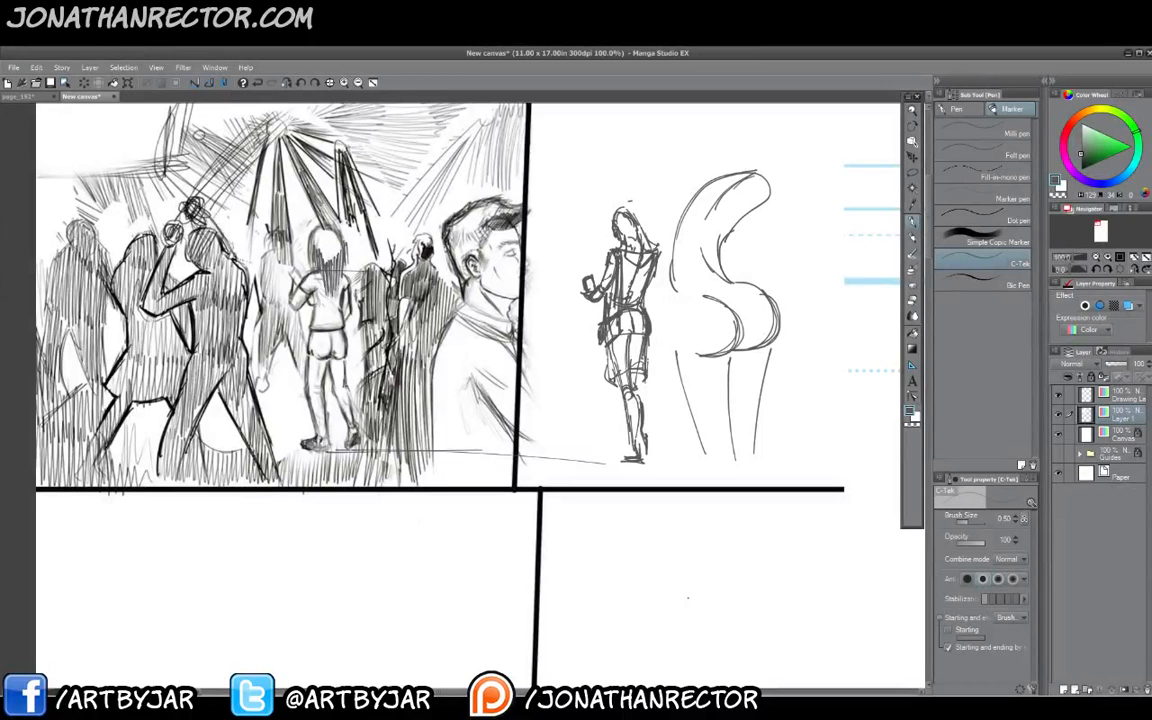
Complete the hip study's outer contour and hatch shadows beneath both buttock curves.
{"action": "left_click_drag", "start_coordinate": [638, 510], "coordinate": [504, 530]}
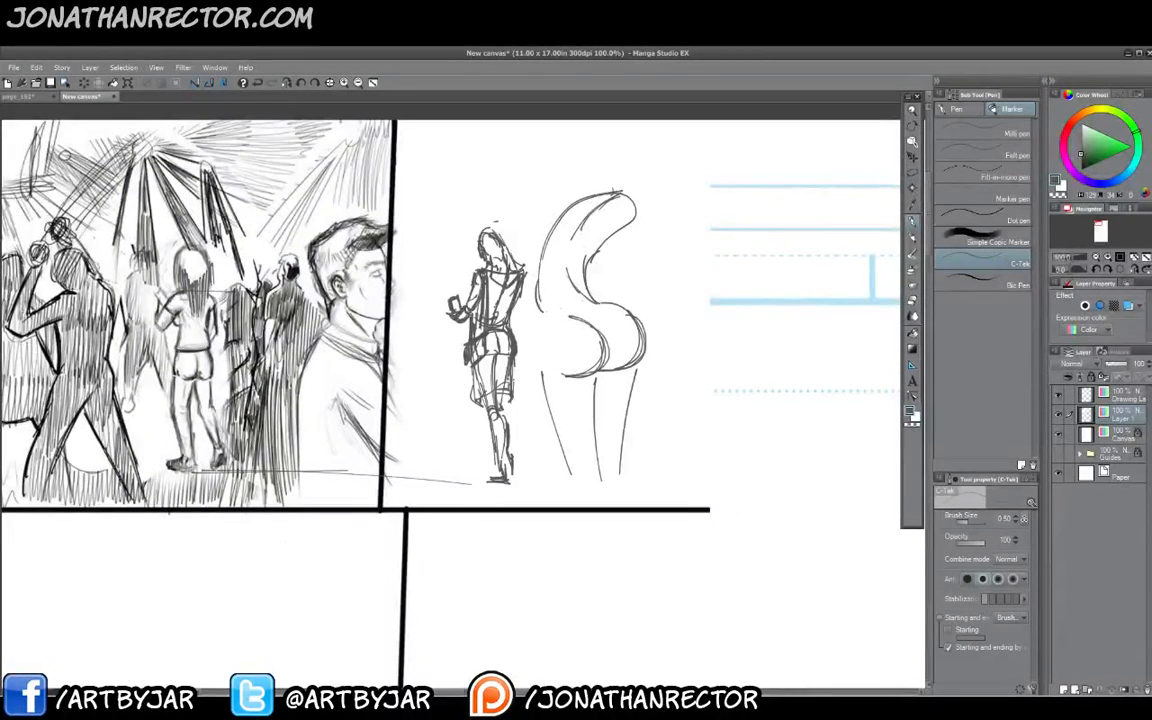
{"action": "mouse_move", "coordinate": [556, 307]}
{"action": "left_mouse_down"}
{"action": "mouse_move", "coordinate": [606, 341]}
{"action": "mouse_move", "coordinate": [590, 373]}
{"action": "mouse_move", "coordinate": [553, 399]}
{"action": "left_mouse_up"}
{"action": "mouse_move", "coordinate": [542, 278]}
{"action": "left_mouse_down"}
{"action": "mouse_move", "coordinate": [546, 374]}
{"action": "mouse_move", "coordinate": [499, 388]}
{"action": "mouse_move", "coordinate": [594, 394]}
{"action": "left_mouse_up"}
{"action": "left_click_drag", "start_coordinate": [566, 378], "coordinate": [586, 392]}
{"action": "left_click_drag", "start_coordinate": [580, 376], "coordinate": [626, 388]}
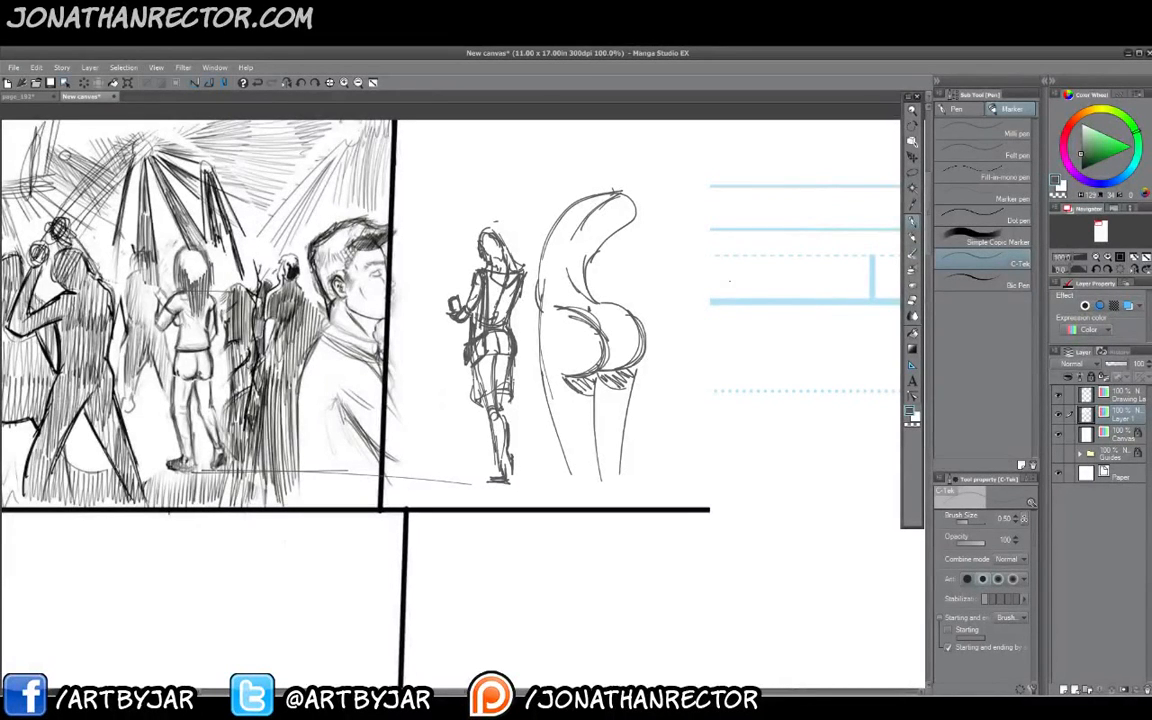
Sketch a new front-view figure's torso beside the hip study, with a flat shoulder line, sides tapering to the waist, and initial hip lines.
{"action": "left_click_drag", "start_coordinate": [722, 297], "coordinate": [693, 294]}
{"action": "left_click_drag", "start_coordinate": [756, 264], "coordinate": [673, 258]}
{"action": "left_click_drag", "start_coordinate": [760, 262], "coordinate": [732, 358]}
{"action": "left_click_drag", "start_coordinate": [765, 290], "coordinate": [717, 382]}
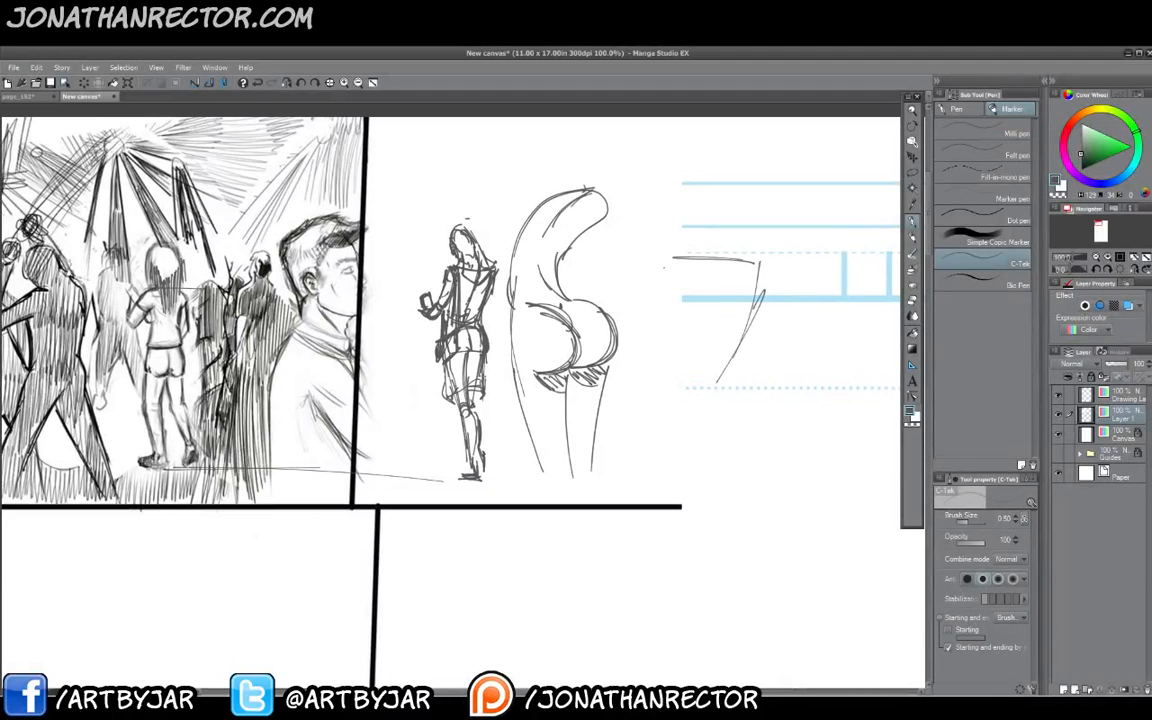
{"action": "left_click_drag", "start_coordinate": [665, 263], "coordinate": [649, 359]}
{"action": "left_click_drag", "start_coordinate": [663, 285], "coordinate": [643, 383]}
{"action": "mouse_move", "coordinate": [735, 361]}
{"action": "left_mouse_down"}
{"action": "mouse_move", "coordinate": [708, 407]}
{"action": "mouse_move", "coordinate": [760, 443]}
{"action": "left_mouse_up"}
{"action": "left_click_drag", "start_coordinate": [729, 395], "coordinate": [783, 467]}
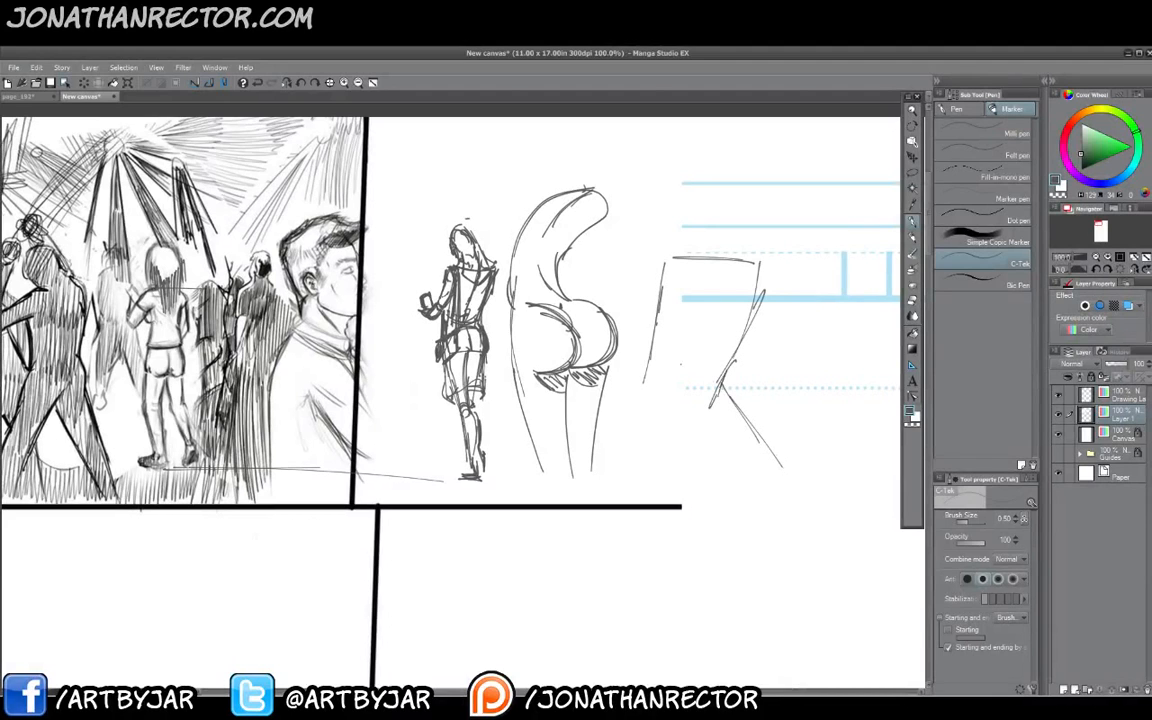
Curve both hips outward from the new figure's narrow waist, building up the contours with repeated strokes.
{"action": "left_click_drag", "start_coordinate": [721, 383], "coordinate": [802, 480]}
{"action": "mouse_move", "coordinate": [650, 378]}
{"action": "left_mouse_down"}
{"action": "mouse_move", "coordinate": [654, 430]}
{"action": "mouse_move", "coordinate": [682, 492]}
{"action": "left_mouse_up"}
{"action": "left_click_drag", "start_coordinate": [651, 384], "coordinate": [681, 496]}
{"action": "left_click_drag", "start_coordinate": [656, 438], "coordinate": [682, 496]}
{"action": "left_click_drag", "start_coordinate": [651, 400], "coordinate": [668, 472]}
{"action": "mouse_move", "coordinate": [724, 387]}
{"action": "left_mouse_down"}
{"action": "mouse_move", "coordinate": [787, 444]}
{"action": "mouse_move", "coordinate": [784, 484]}
{"action": "left_mouse_up"}
Extend the front-view figure's thighs downward and add the crotch and inner pelvis curves.
{"action": "left_click_drag", "start_coordinate": [797, 470], "coordinate": [789, 546]}
{"action": "left_click_drag", "start_coordinate": [697, 461], "coordinate": [720, 571]}
{"action": "left_click_drag", "start_coordinate": [691, 444], "coordinate": [723, 606]}
{"action": "left_click_drag", "start_coordinate": [657, 400], "coordinate": [703, 592]}
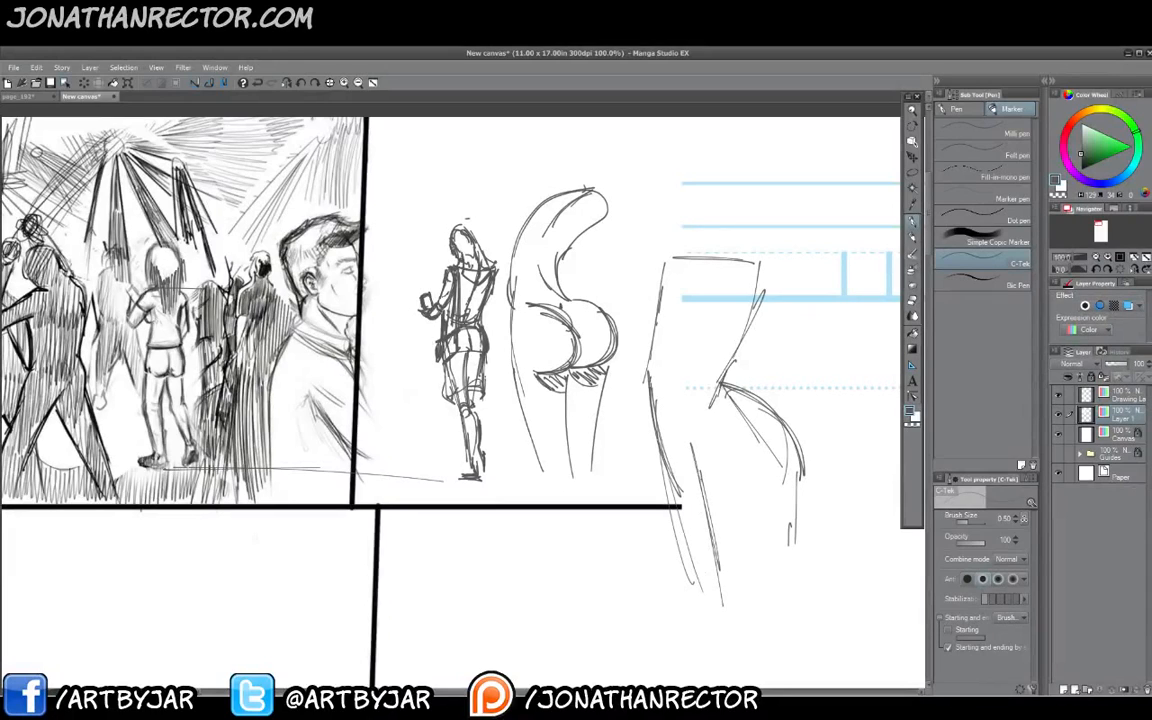
{"action": "left_click_drag", "start_coordinate": [679, 461], "coordinate": [701, 480]}
{"action": "left_click_drag", "start_coordinate": [713, 400], "coordinate": [698, 475]}
{"action": "left_click_drag", "start_coordinate": [716, 400], "coordinate": [706, 463]}
Add rounded shoulders, upper arms, two large bust curves and a line beneath the bust to the front-view figure.
{"action": "left_click_drag", "start_coordinate": [673, 296], "coordinate": [653, 344]}
{"action": "left_click_drag", "start_coordinate": [686, 250], "coordinate": [671, 297]}
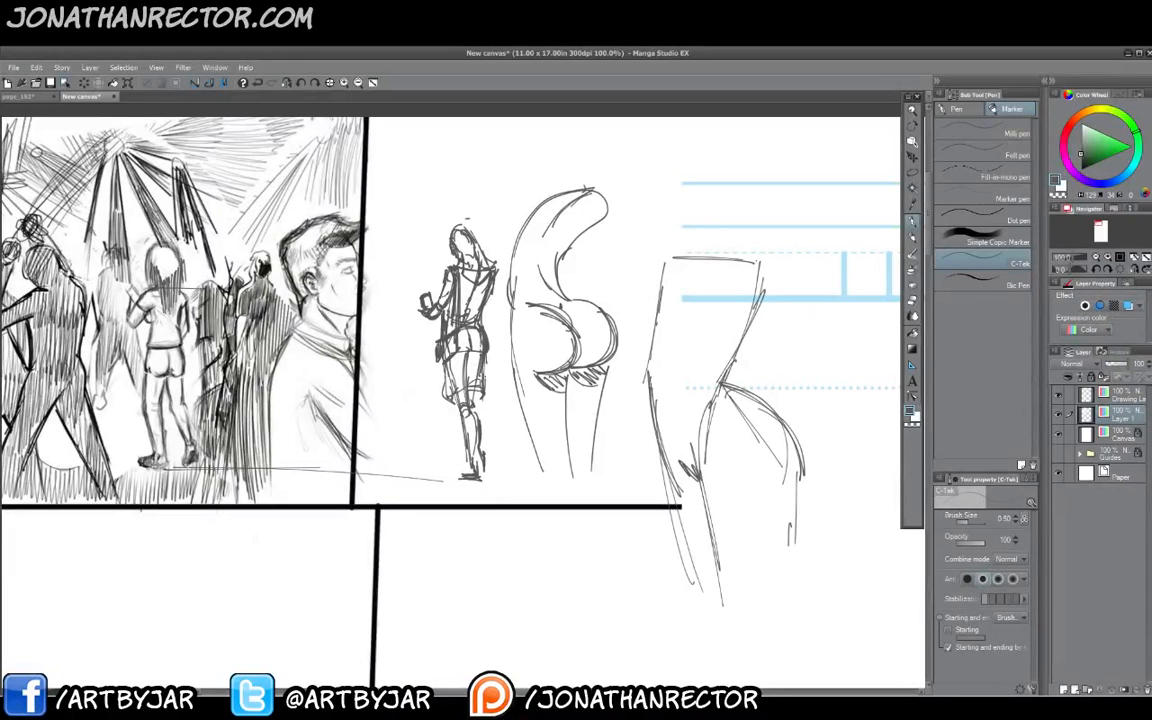
{"action": "mouse_move", "coordinate": [733, 260]}
{"action": "left_mouse_down"}
{"action": "mouse_move", "coordinate": [745, 243]}
{"action": "mouse_move", "coordinate": [777, 312]}
{"action": "mouse_move", "coordinate": [765, 374]}
{"action": "left_mouse_up"}
{"action": "mouse_move", "coordinate": [656, 285]}
{"action": "left_mouse_down"}
{"action": "mouse_move", "coordinate": [688, 252]}
{"action": "mouse_move", "coordinate": [671, 342]}
{"action": "mouse_move", "coordinate": [722, 274]}
{"action": "mouse_move", "coordinate": [666, 339]}
{"action": "left_mouse_up"}
{"action": "mouse_move", "coordinate": [718, 275]}
{"action": "left_mouse_down"}
{"action": "mouse_move", "coordinate": [678, 326]}
{"action": "mouse_move", "coordinate": [699, 342]}
{"action": "left_mouse_up"}
{"action": "mouse_move", "coordinate": [709, 273]}
{"action": "left_mouse_down"}
{"action": "mouse_move", "coordinate": [678, 332]}
{"action": "mouse_move", "coordinate": [688, 344]}
{"action": "left_mouse_up"}
{"action": "mouse_move", "coordinate": [688, 275]}
{"action": "left_mouse_down"}
{"action": "mouse_move", "coordinate": [666, 344]}
{"action": "mouse_move", "coordinate": [661, 334]}
{"action": "left_mouse_up"}
{"action": "mouse_move", "coordinate": [742, 322]}
{"action": "left_mouse_down"}
{"action": "mouse_move", "coordinate": [657, 332]}
{"action": "mouse_move", "coordinate": [643, 321]}
{"action": "mouse_move", "coordinate": [651, 384]}
{"action": "left_mouse_up"}
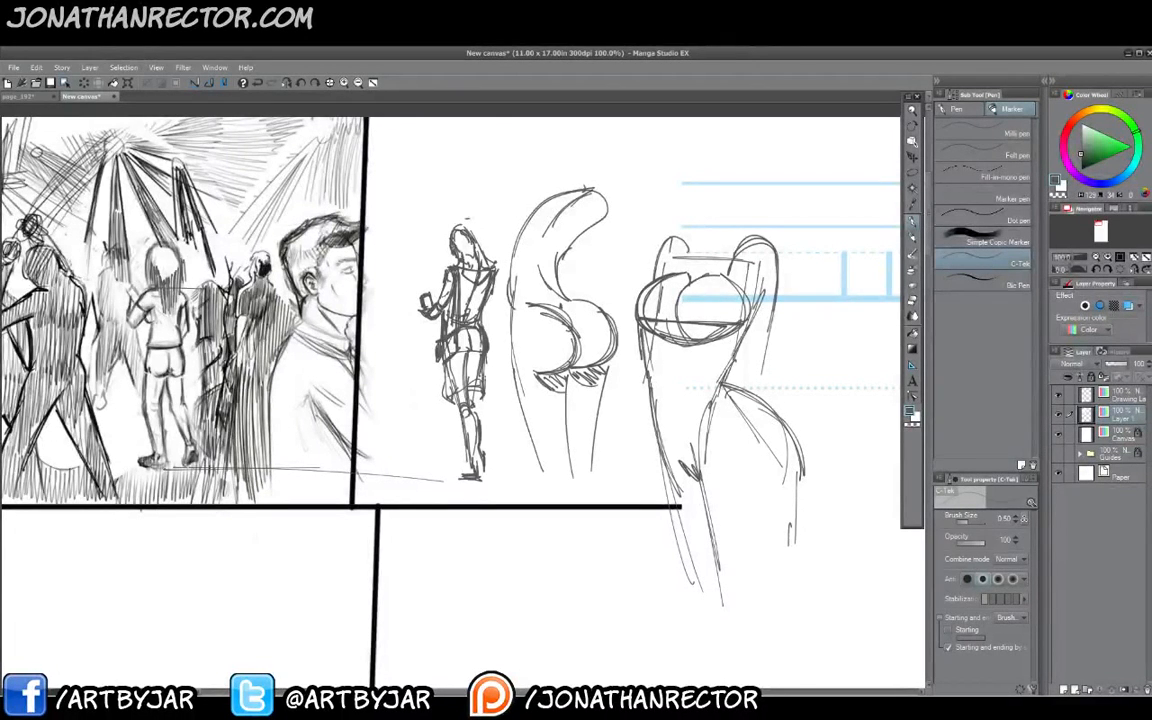
Hatch the torso below the bust down to the pelvis and darken the cleavage of the front-view figure.
{"action": "left_click_drag", "start_coordinate": [743, 324], "coordinate": [717, 388]}
{"action": "left_click_drag", "start_coordinate": [727, 325], "coordinate": [704, 395]}
{"action": "mouse_move", "coordinate": [709, 327]}
{"action": "left_mouse_down"}
{"action": "mouse_move", "coordinate": [698, 394]}
{"action": "mouse_move", "coordinate": [687, 391]}
{"action": "left_mouse_up"}
{"action": "left_click_drag", "start_coordinate": [684, 322], "coordinate": [671, 383]}
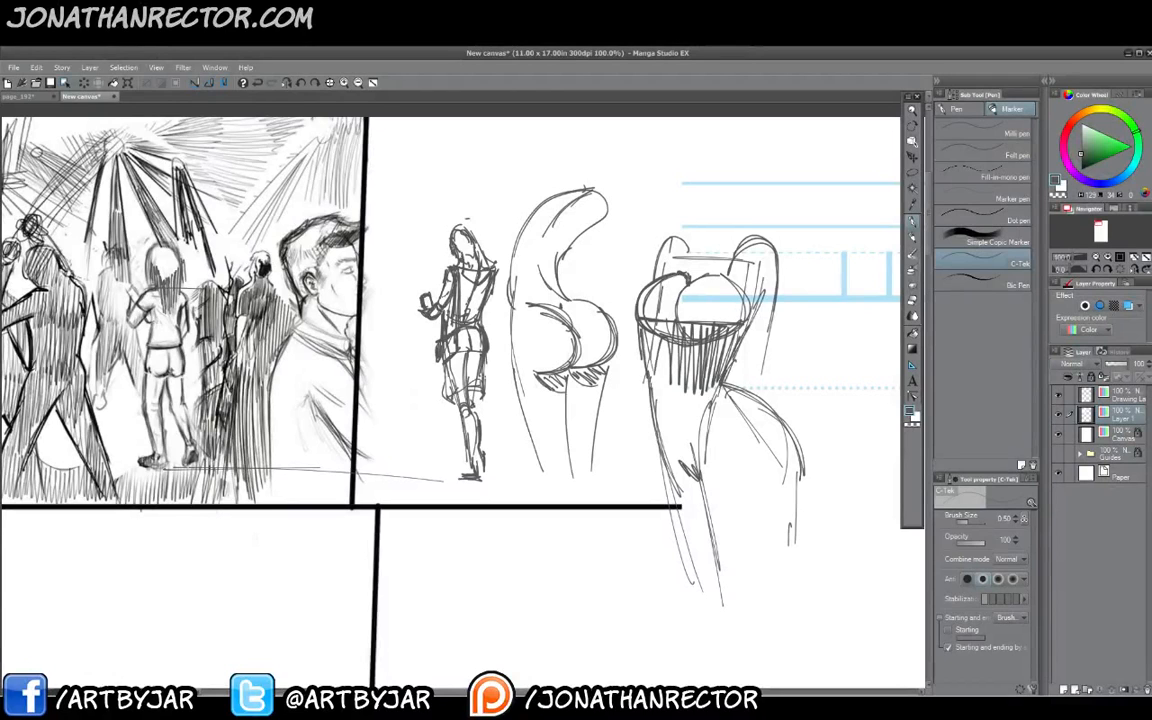
{"action": "mouse_move", "coordinate": [690, 285]}
{"action": "left_mouse_down"}
{"action": "mouse_move", "coordinate": [679, 318]}
{"action": "mouse_move", "coordinate": [681, 298]}
{"action": "left_mouse_up"}
{"action": "left_click_drag", "start_coordinate": [675, 382], "coordinate": [697, 421]}
{"action": "left_click_drag", "start_coordinate": [713, 363], "coordinate": [697, 461]}
{"action": "left_click_drag", "start_coordinate": [681, 377], "coordinate": [690, 466]}
{"action": "left_click_drag", "start_coordinate": [679, 427], "coordinate": [692, 472]}
Draw an oval head with centre and eye guidelines above the shoulders, and connect it with neck lines.
{"action": "mouse_move", "coordinate": [692, 140]}
{"action": "left_mouse_down"}
{"action": "mouse_move", "coordinate": [667, 200]}
{"action": "mouse_move", "coordinate": [675, 222]}
{"action": "mouse_move", "coordinate": [694, 225]}
{"action": "left_mouse_up"}
{"action": "left_click_drag", "start_coordinate": [684, 186], "coordinate": [718, 192]}
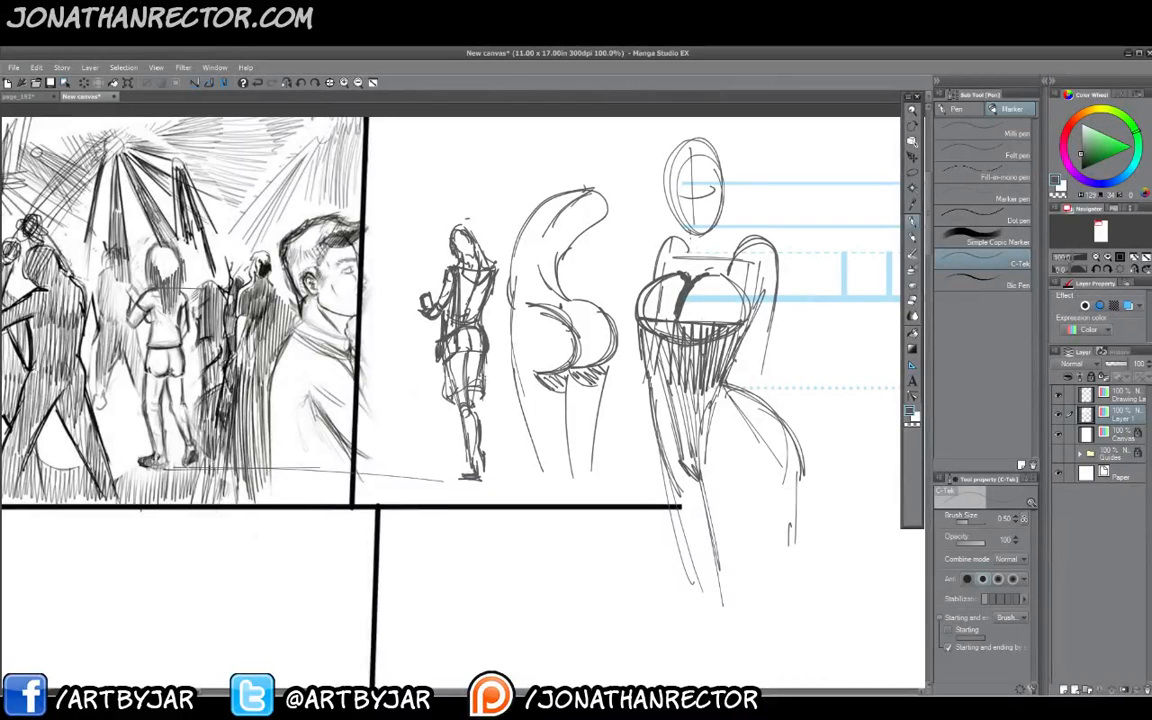
{"action": "left_click_drag", "start_coordinate": [691, 235], "coordinate": [693, 277]}
{"action": "left_click_drag", "start_coordinate": [714, 217], "coordinate": [725, 247]}
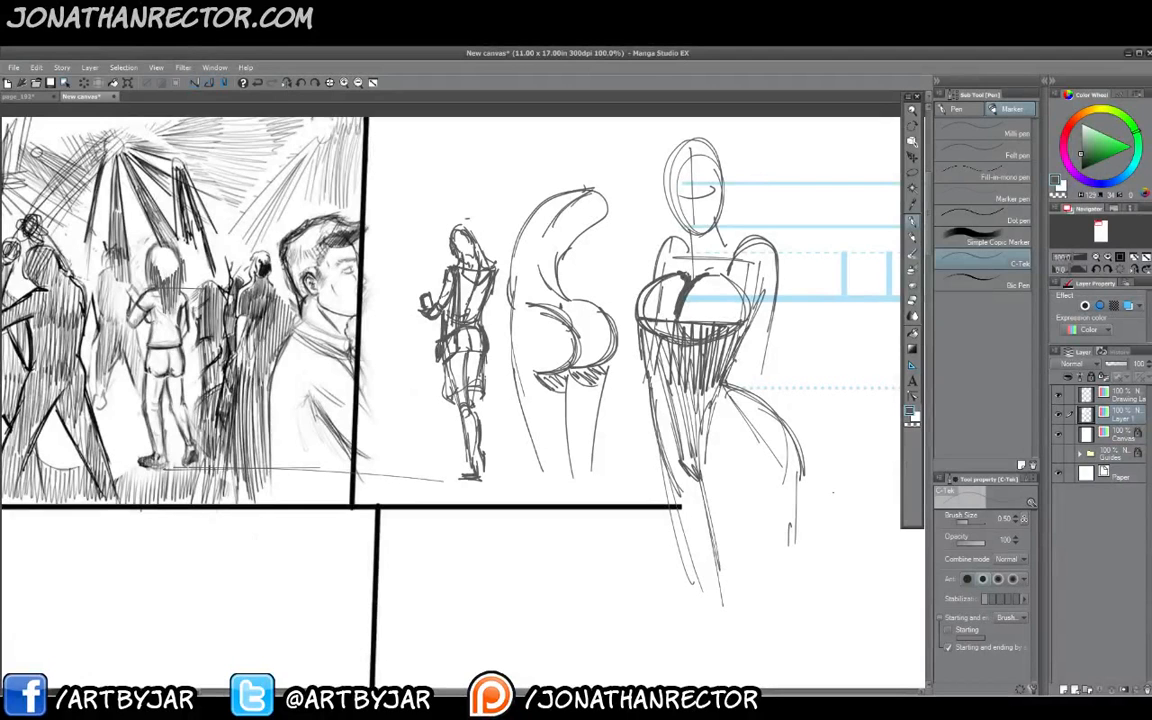
Block in a second torso in the empty area beyond the front-view figure, with a shoulder line, tapering sides and a pelvis line.
{"action": "left_click_drag", "start_coordinate": [694, 376], "coordinate": [395, 294]}
{"action": "mouse_move", "coordinate": [624, 311]}
{"action": "left_mouse_down"}
{"action": "mouse_move", "coordinate": [716, 312]}
{"action": "mouse_move", "coordinate": [700, 308]}
{"action": "mouse_move", "coordinate": [673, 522]}
{"action": "left_mouse_up"}
{"action": "left_click_drag", "start_coordinate": [716, 315], "coordinate": [699, 525]}
{"action": "left_click_drag", "start_coordinate": [684, 295], "coordinate": [693, 533]}
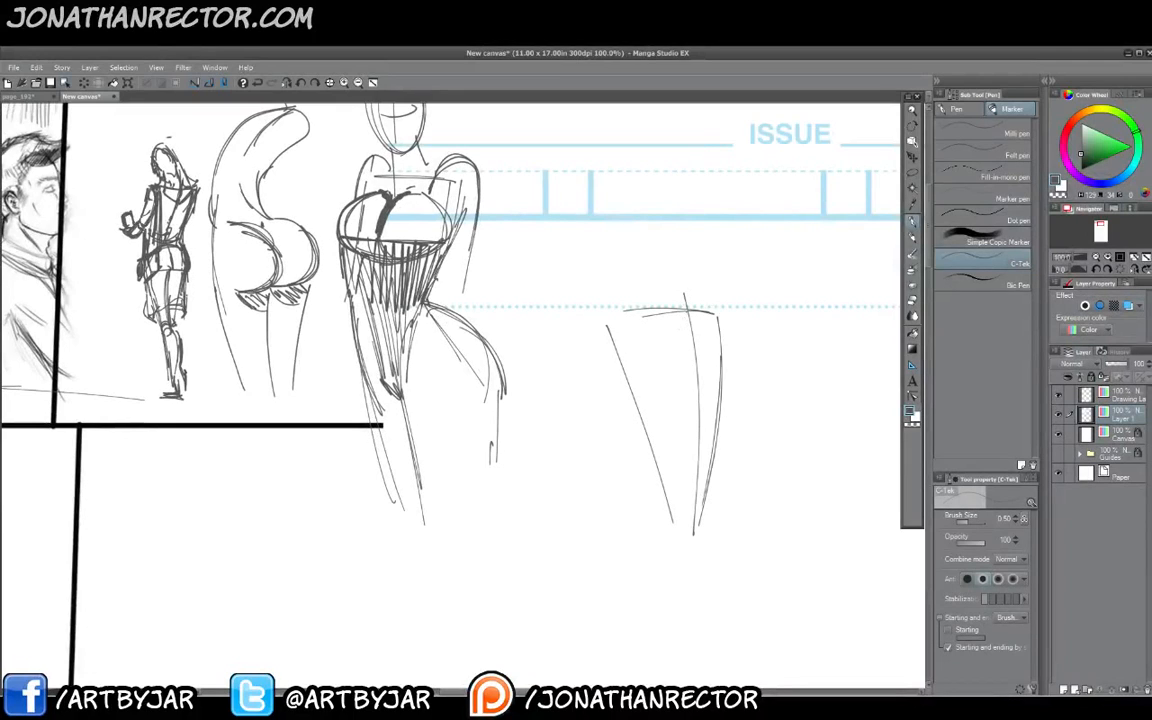
{"action": "mouse_move", "coordinate": [689, 313]}
{"action": "left_mouse_down"}
{"action": "mouse_move", "coordinate": [676, 403]}
{"action": "mouse_move", "coordinate": [608, 523]}
{"action": "mouse_move", "coordinate": [712, 517]}
{"action": "mouse_move", "coordinate": [715, 424]}
{"action": "mouse_move", "coordinate": [717, 518]}
{"action": "mouse_move", "coordinate": [613, 532]}
{"action": "left_mouse_up"}
{"action": "mouse_move", "coordinate": [717, 518]}
{"action": "left_mouse_down"}
{"action": "mouse_move", "coordinate": [617, 526]}
{"action": "mouse_move", "coordinate": [626, 468]}
{"action": "mouse_move", "coordinate": [676, 493]}
{"action": "mouse_move", "coordinate": [680, 509]}
{"action": "left_mouse_up"}
{"action": "left_click_drag", "start_coordinate": [691, 501], "coordinate": [702, 490]}
Add the second figure's flared hips, outer thigh contours and a long inner leg line.
{"action": "mouse_move", "coordinate": [647, 427]}
{"action": "left_mouse_down"}
{"action": "mouse_move", "coordinate": [612, 310]}
{"action": "mouse_move", "coordinate": [612, 568]}
{"action": "left_mouse_up"}
{"action": "left_click", "coordinate": [648, 560]}
{"action": "left_click_drag", "start_coordinate": [709, 418], "coordinate": [718, 524]}
{"action": "left_click_drag", "start_coordinate": [719, 506], "coordinate": [707, 551]}
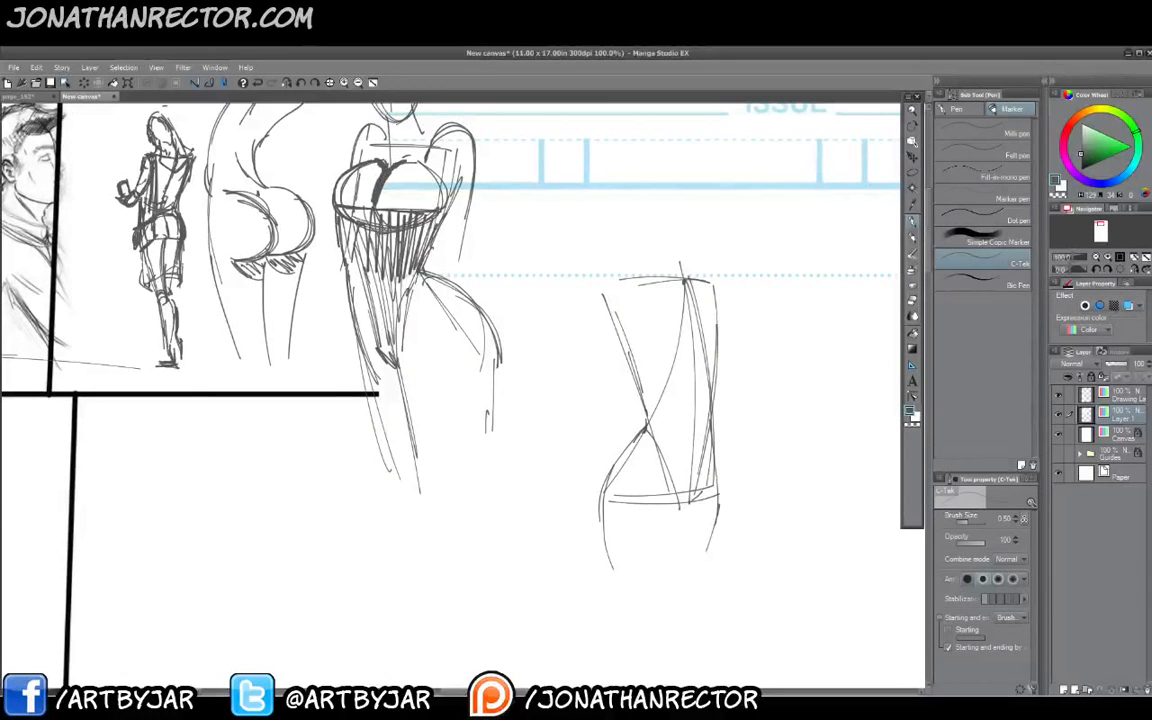
{"action": "left_click_drag", "start_coordinate": [669, 473], "coordinate": [677, 600]}
{"action": "left_click_drag", "start_coordinate": [680, 501], "coordinate": [677, 600]}
{"action": "left_click_drag", "start_coordinate": [682, 540], "coordinate": [669, 625]}
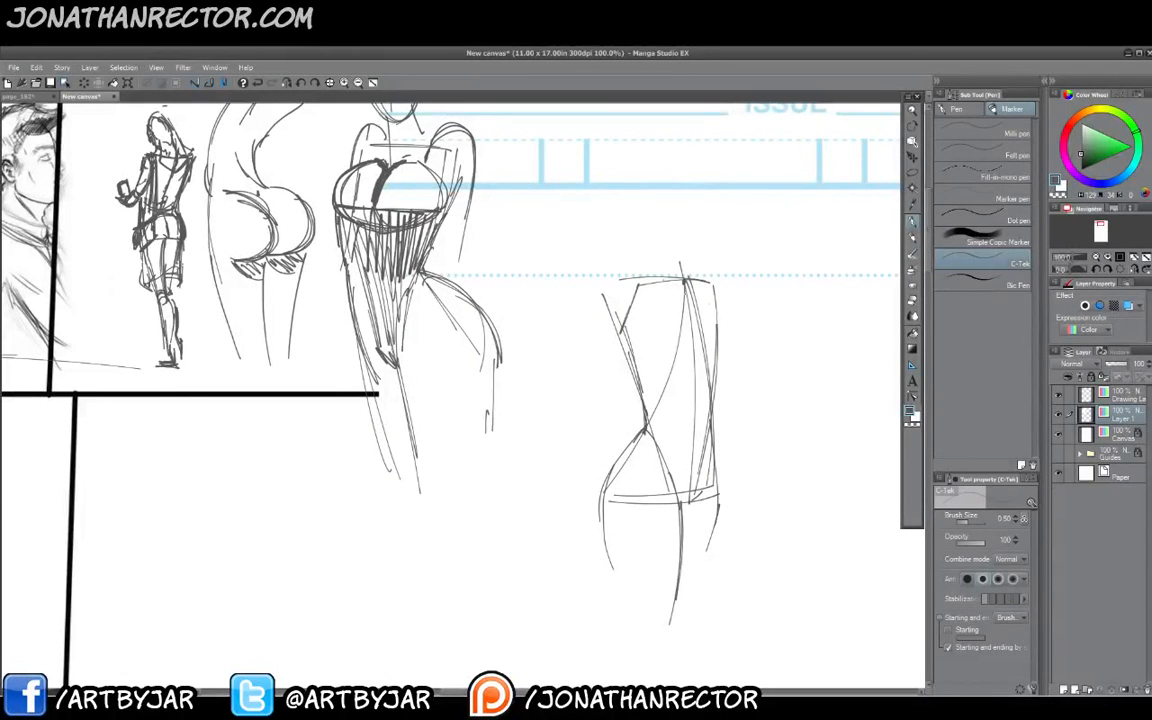
Sketch the chest edge and rib cage arch inside the second figure's torso.
{"action": "left_click_drag", "start_coordinate": [640, 280], "coordinate": [621, 335]}
{"action": "left_click_drag", "start_coordinate": [680, 361], "coordinate": [653, 399]}
{"action": "mouse_move", "coordinate": [627, 347]}
{"action": "left_mouse_down"}
{"action": "mouse_move", "coordinate": [655, 390]}
{"action": "mouse_move", "coordinate": [712, 400]}
{"action": "left_mouse_up"}
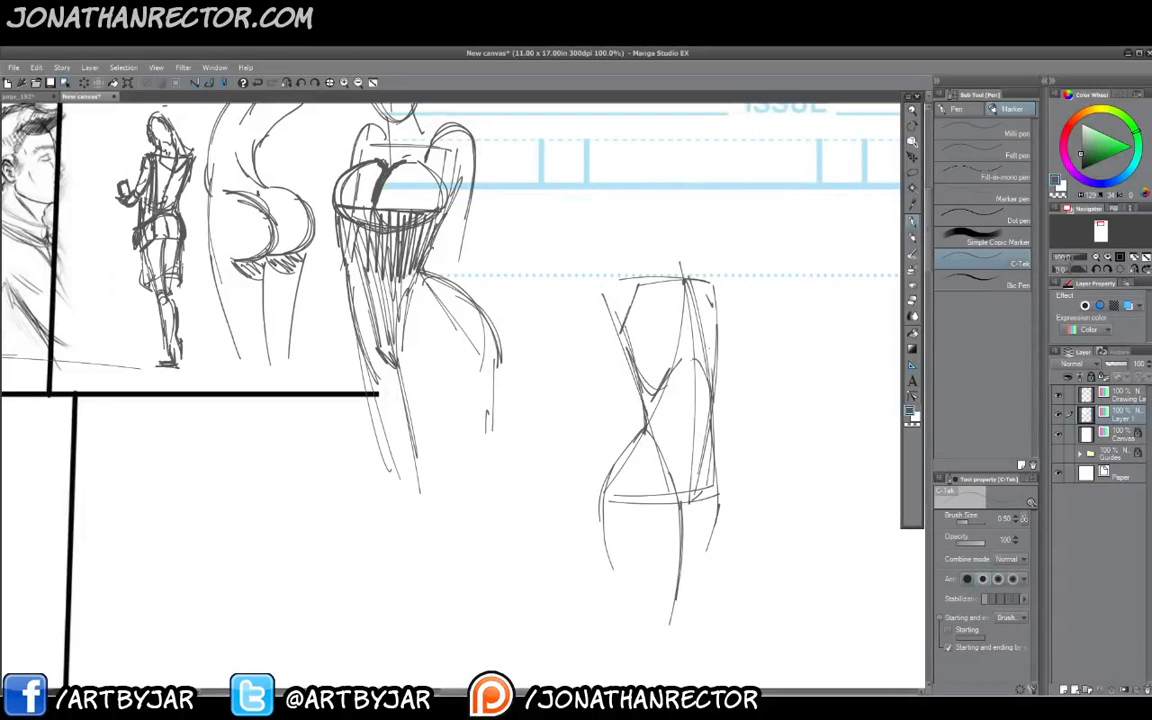
Give the second figure a long arm with a bent hand, and two bust circles on a guide line.
{"action": "mouse_move", "coordinate": [594, 290]}
{"action": "left_mouse_down"}
{"action": "mouse_move", "coordinate": [639, 287]}
{"action": "mouse_move", "coordinate": [609, 353]}
{"action": "left_mouse_up"}
{"action": "left_click_drag", "start_coordinate": [638, 288], "coordinate": [603, 418]}
{"action": "mouse_move", "coordinate": [608, 318]}
{"action": "left_mouse_down"}
{"action": "mouse_move", "coordinate": [600, 454]}
{"action": "mouse_move", "coordinate": [571, 507]}
{"action": "left_mouse_up"}
{"action": "mouse_move", "coordinate": [598, 452]}
{"action": "left_mouse_down"}
{"action": "mouse_move", "coordinate": [560, 532]}
{"action": "mouse_move", "coordinate": [575, 509]}
{"action": "left_mouse_up"}
{"action": "mouse_move", "coordinate": [520, 518]}
{"action": "left_mouse_down"}
{"action": "mouse_move", "coordinate": [559, 543]}
{"action": "mouse_move", "coordinate": [541, 543]}
{"action": "left_mouse_up"}
{"action": "left_click_drag", "start_coordinate": [518, 516], "coordinate": [499, 533]}
{"action": "left_click_drag", "start_coordinate": [553, 546], "coordinate": [550, 560]}
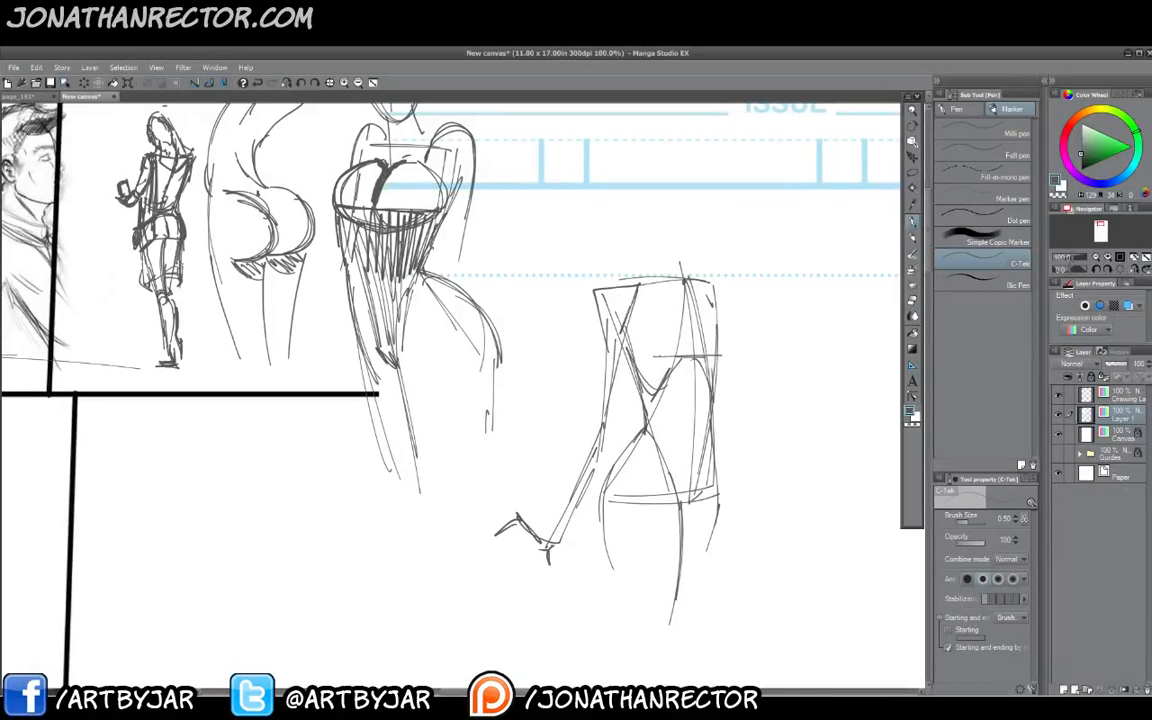
{"action": "left_click_drag", "start_coordinate": [654, 355], "coordinate": [722, 355]}
{"action": "mouse_move", "coordinate": [620, 284]}
{"action": "left_mouse_down"}
{"action": "mouse_move", "coordinate": [714, 290]}
{"action": "mouse_move", "coordinate": [682, 324]}
{"action": "mouse_move", "coordinate": [710, 355]}
{"action": "mouse_move", "coordinate": [714, 313]}
{"action": "mouse_move", "coordinate": [698, 345]}
{"action": "mouse_move", "coordinate": [712, 316]}
{"action": "left_mouse_up"}
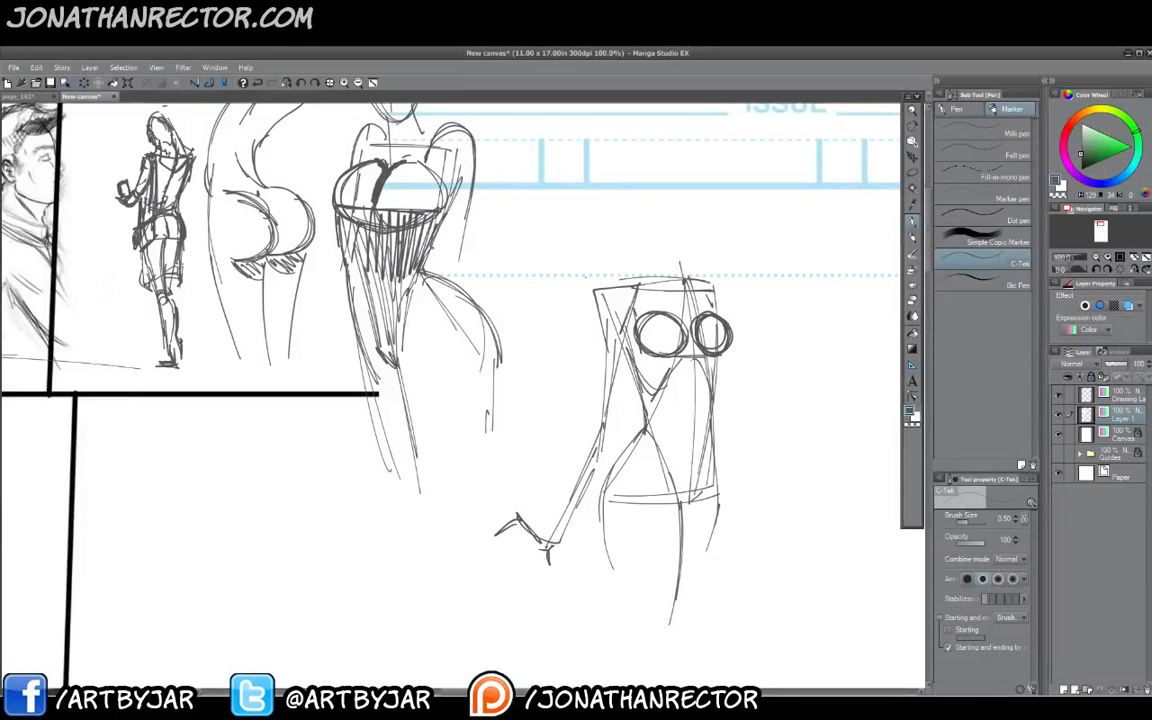
Draw long sweeping arcs outward from the front-view figure's arm and waist, and restate its upper chest line.
{"action": "left_click_drag", "start_coordinate": [237, 471], "coordinate": [310, 502]}
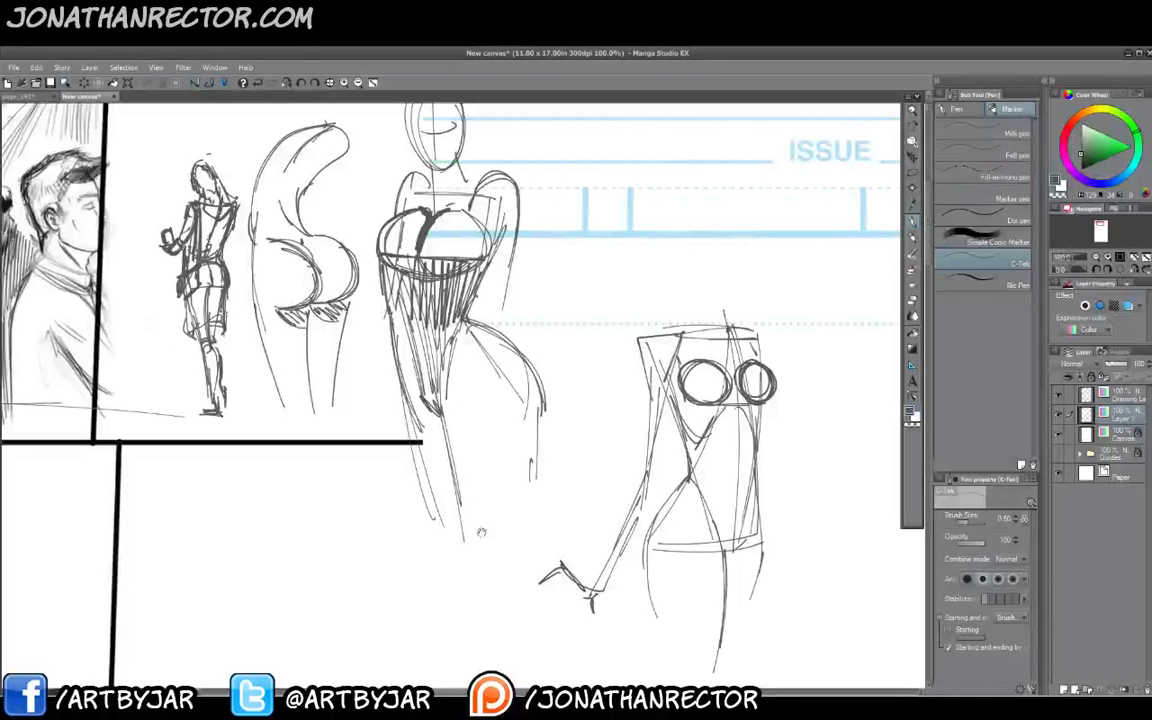
{"action": "left_click_drag", "start_coordinate": [511, 472], "coordinate": [531, 509]}
{"action": "mouse_move", "coordinate": [803, 527]}
{"action": "left_mouse_down"}
{"action": "mouse_move", "coordinate": [787, 336]}
{"action": "mouse_move", "coordinate": [576, 430]}
{"action": "left_mouse_up"}
{"action": "left_click_drag", "start_coordinate": [341, 531], "coordinate": [504, 568]}
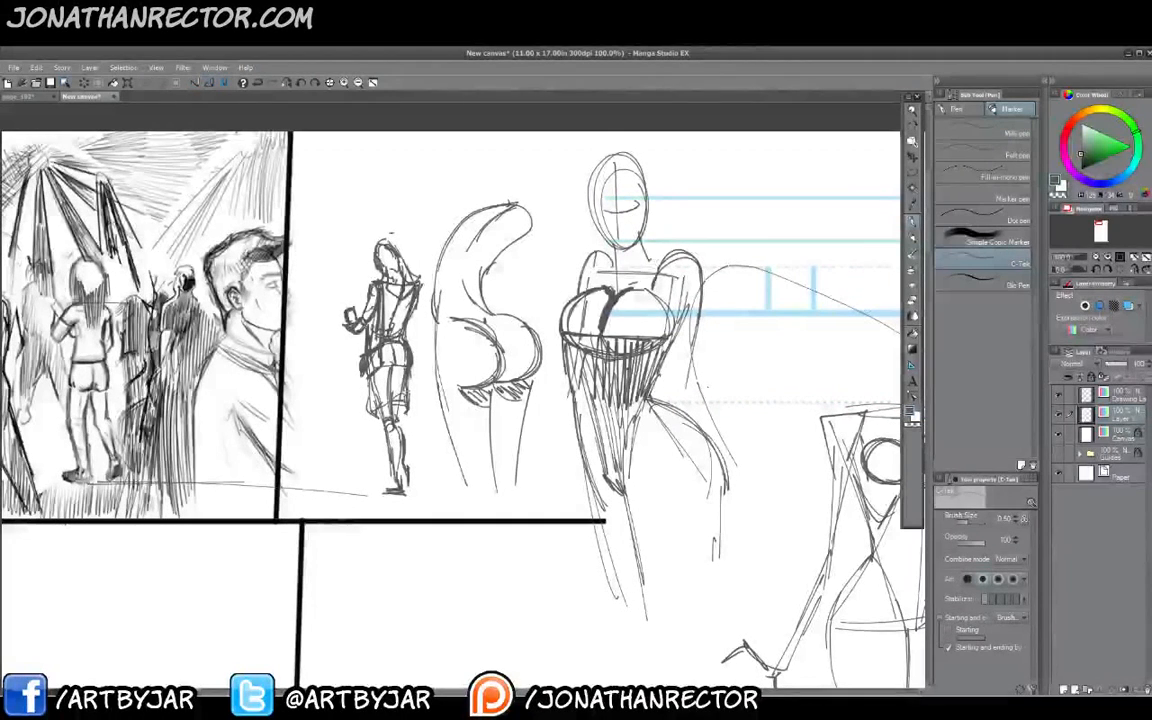
{"action": "left_click_drag", "start_coordinate": [708, 388], "coordinate": [548, 330]}
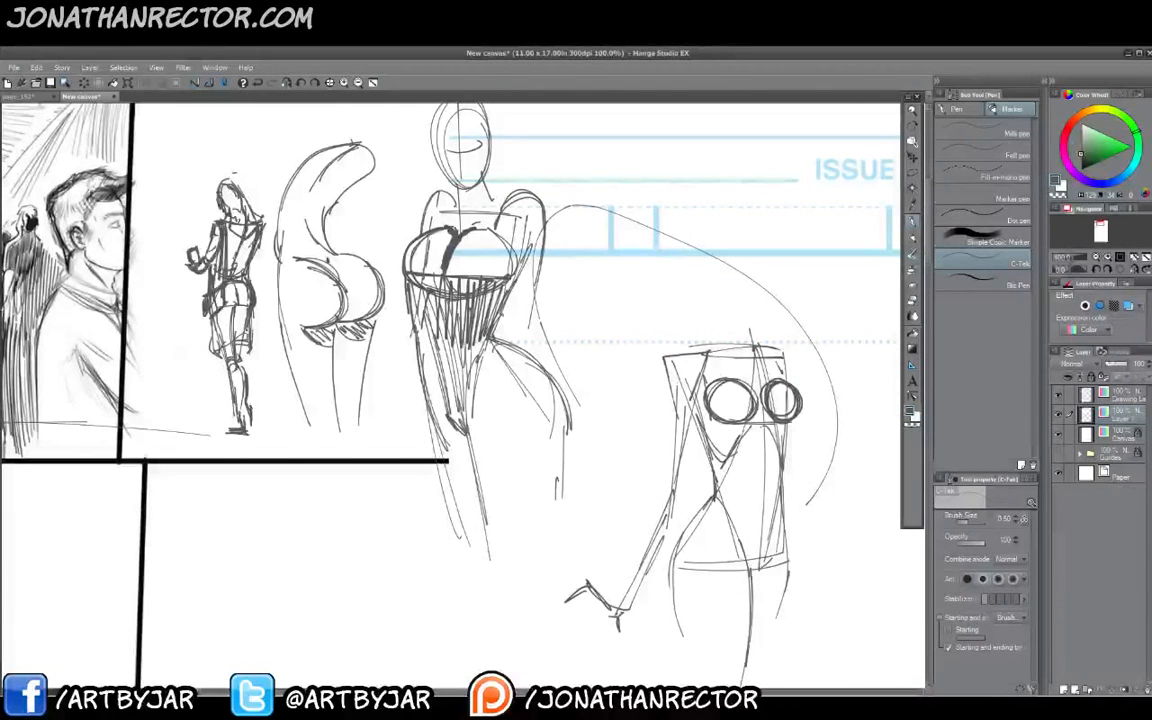
{"action": "left_click_drag", "start_coordinate": [478, 262], "coordinate": [651, 334]}
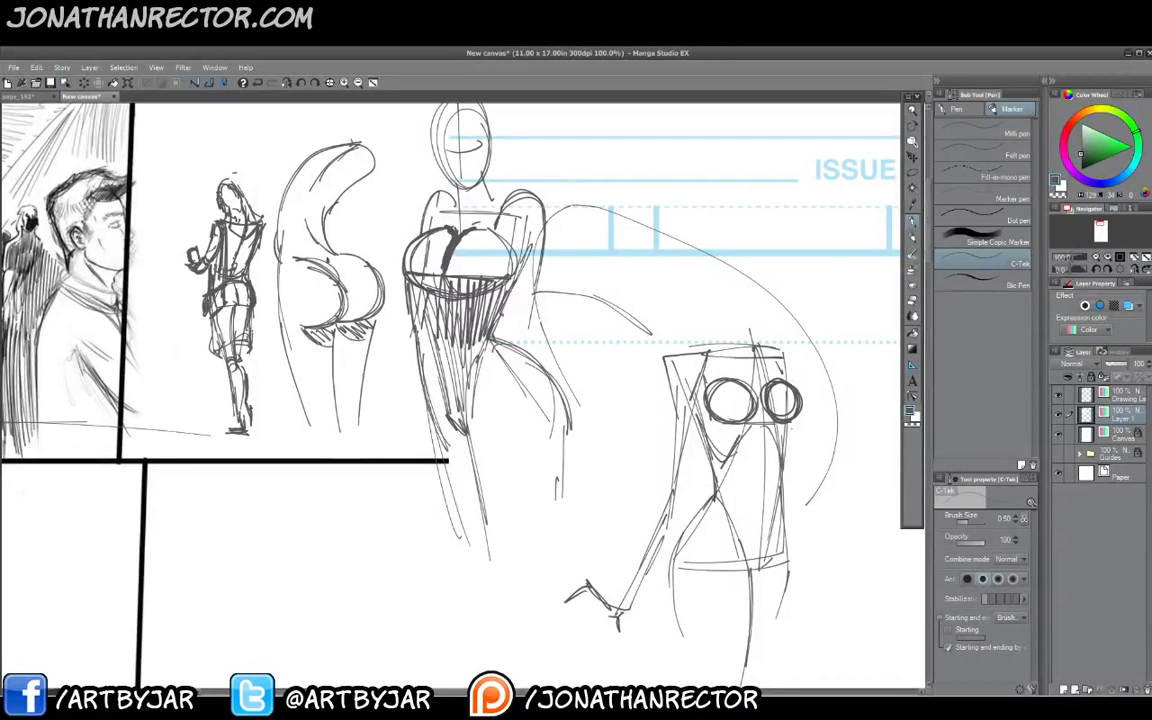
{"action": "mouse_move", "coordinate": [497, 328]}
{"action": "left_mouse_down"}
{"action": "mouse_move", "coordinate": [622, 402]}
{"action": "mouse_move", "coordinate": [667, 480]}
{"action": "left_mouse_up"}
{"action": "left_click_drag", "start_coordinate": [518, 250], "coordinate": [635, 240]}
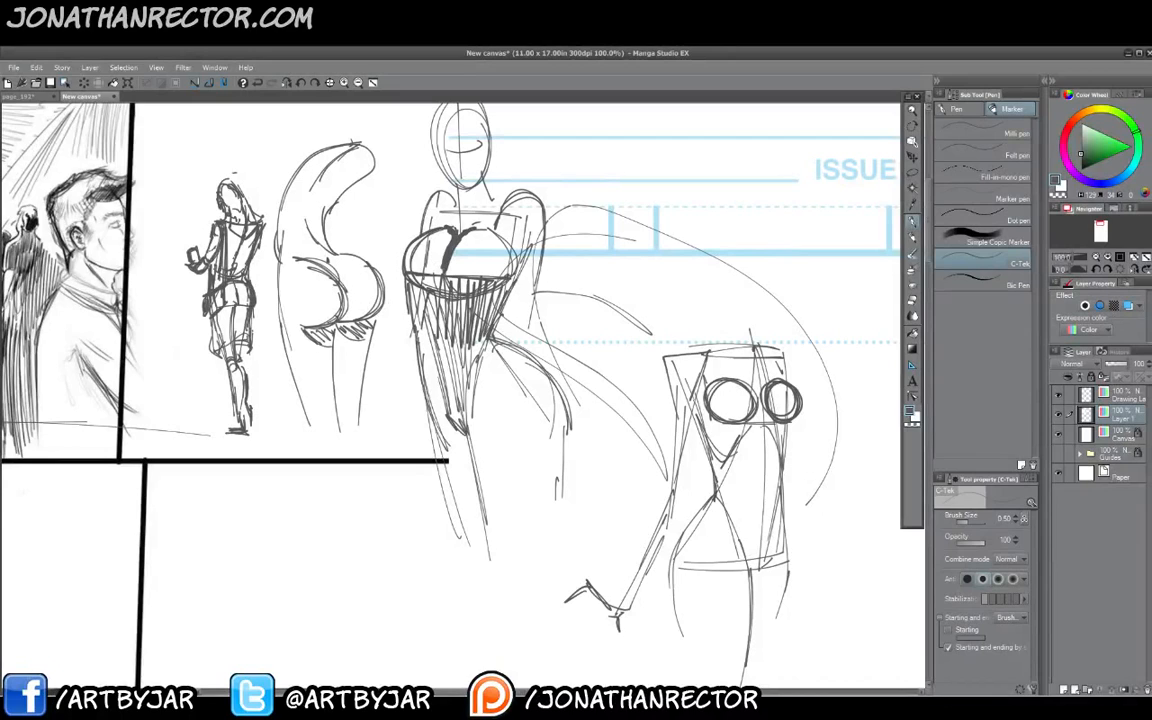
{"action": "left_click_drag", "start_coordinate": [437, 214], "coordinate": [498, 205]}
Exaggerate the second figure's hip with several wide curves swelling out from the waist behind the forearm.
{"action": "mouse_move", "coordinate": [714, 498]}
{"action": "left_mouse_down"}
{"action": "mouse_move", "coordinate": [694, 499]}
{"action": "mouse_move", "coordinate": [630, 587]}
{"action": "left_mouse_up"}
{"action": "left_click_drag", "start_coordinate": [712, 499], "coordinate": [643, 586]}
{"action": "mouse_move", "coordinate": [712, 502]}
{"action": "left_mouse_down"}
{"action": "mouse_move", "coordinate": [648, 547]}
{"action": "mouse_move", "coordinate": [636, 574]}
{"action": "left_mouse_up"}
{"action": "mouse_move", "coordinate": [704, 453]}
{"action": "left_mouse_down"}
{"action": "mouse_move", "coordinate": [717, 500]}
{"action": "mouse_move", "coordinate": [662, 560]}
{"action": "left_mouse_up"}
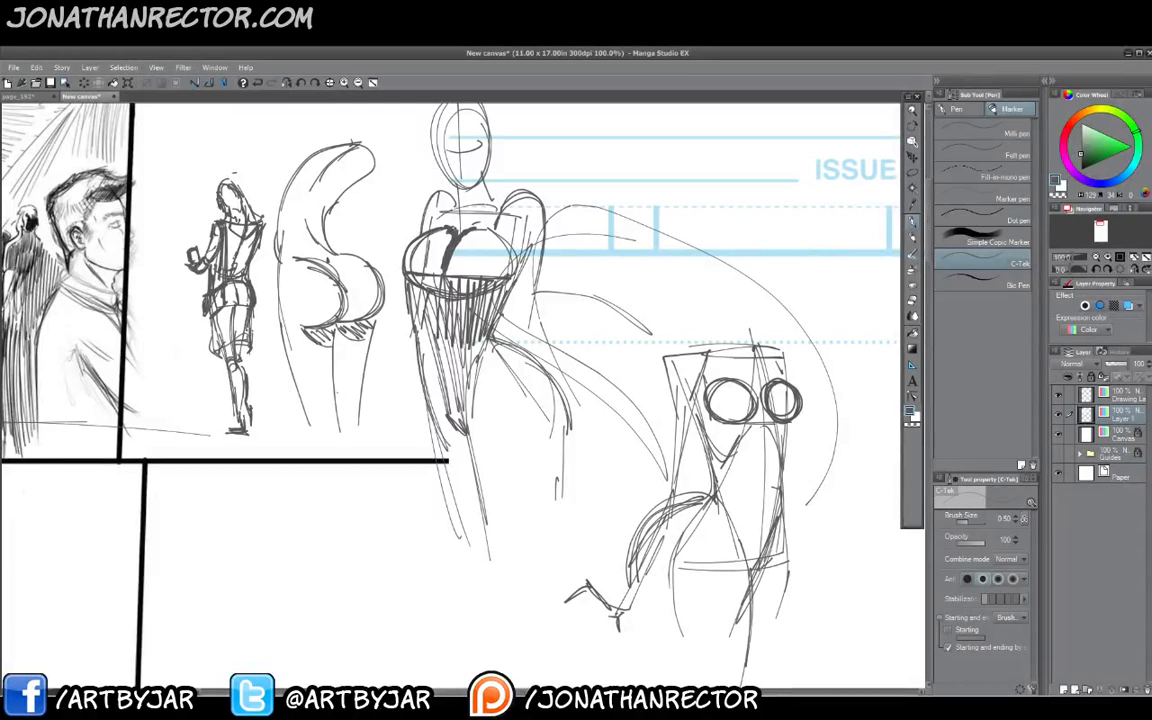
Circle the small full-length figure beside the hip study with a tall ellipse.
{"action": "left_click_drag", "start_coordinate": [216, 418], "coordinate": [378, 455]}
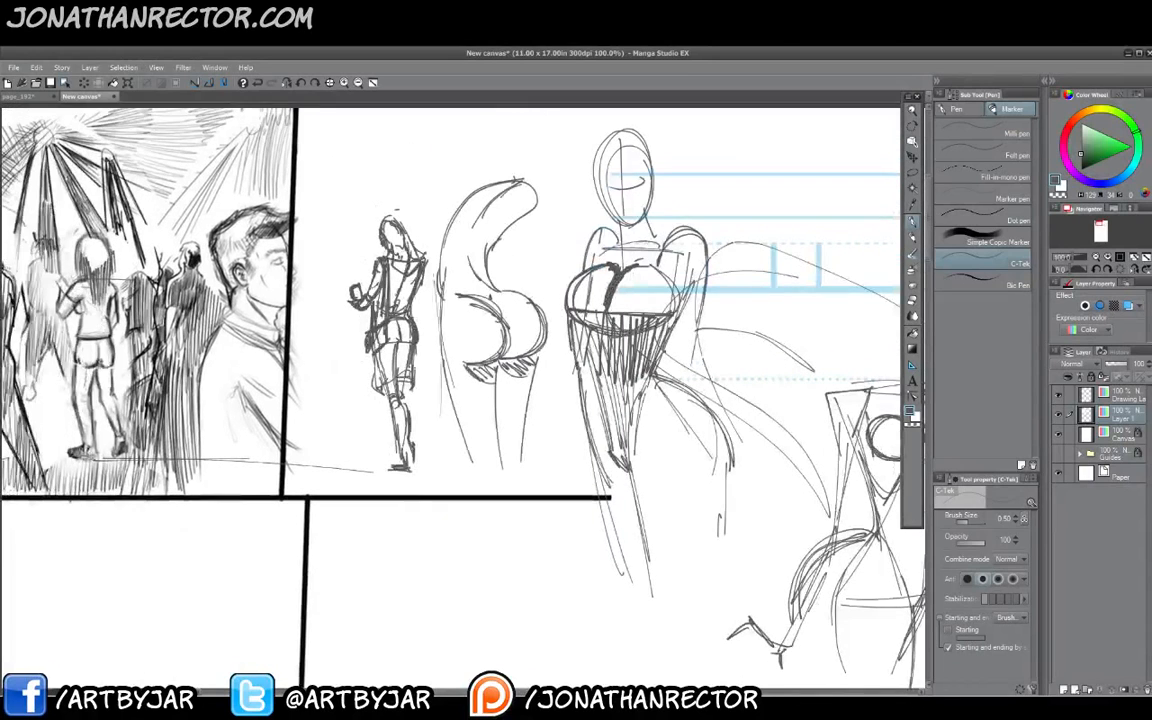
{"action": "left_click_drag", "start_coordinate": [384, 188], "coordinate": [377, 188]}
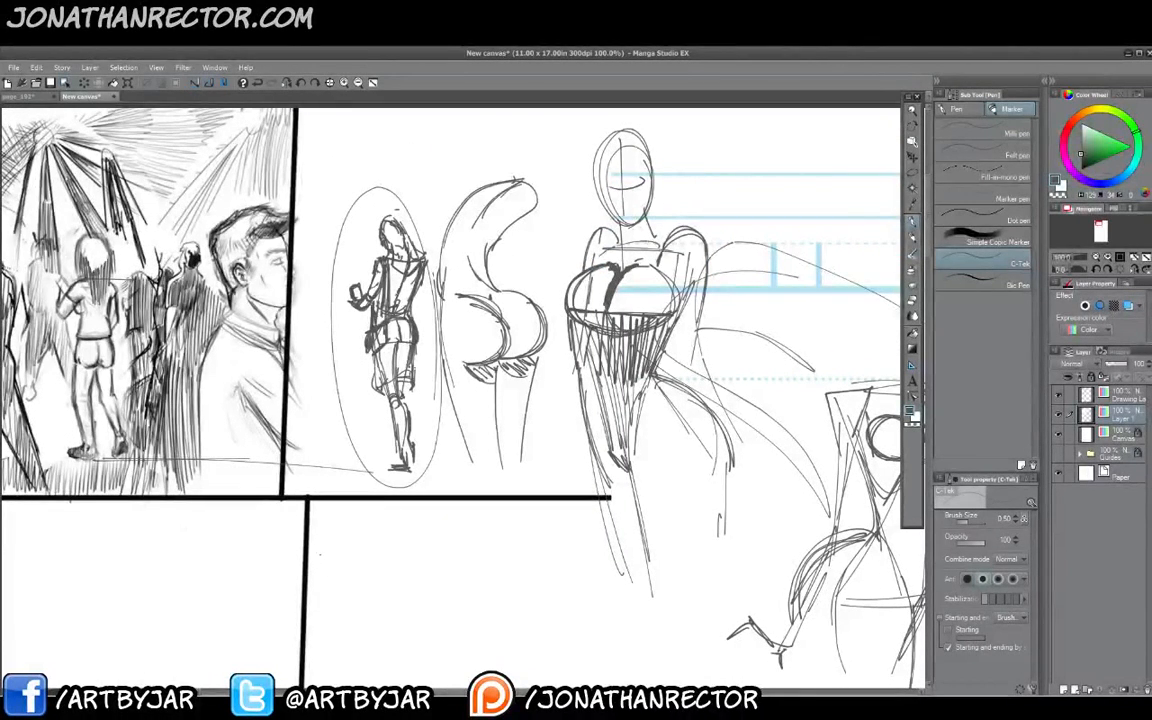
{"action": "left_click_drag", "start_coordinate": [373, 505], "coordinate": [445, 520]}
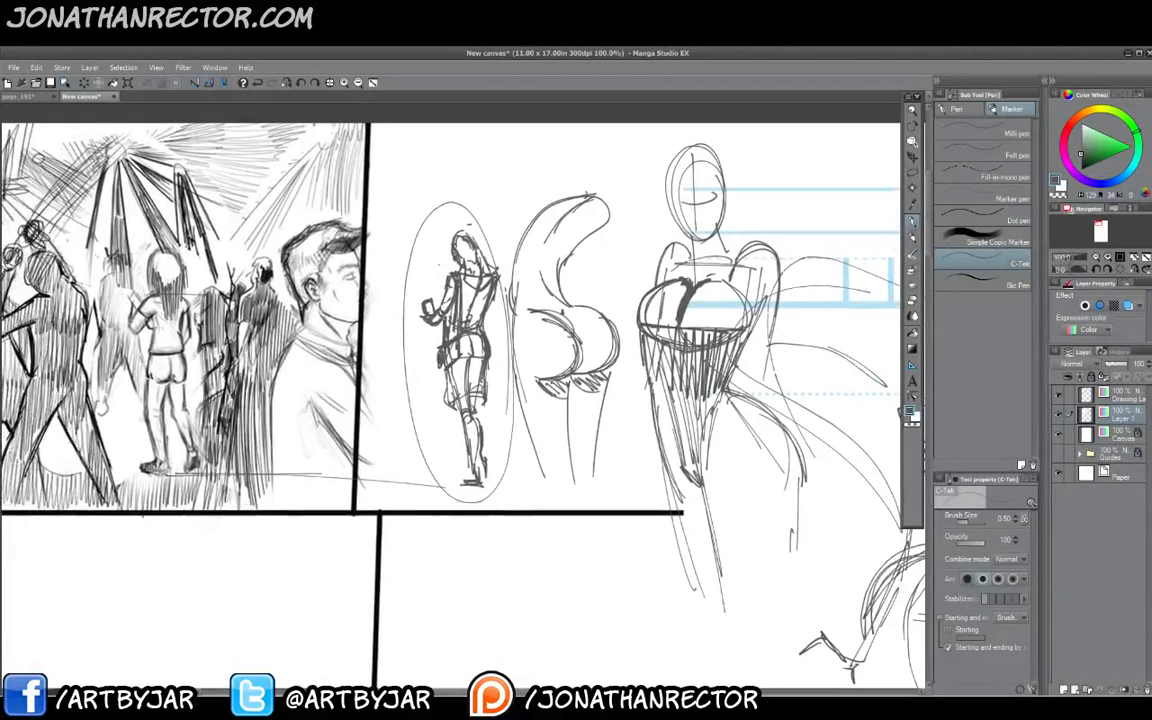
{"action": "left_click_drag", "start_coordinate": [550, 207], "coordinate": [535, 211]}
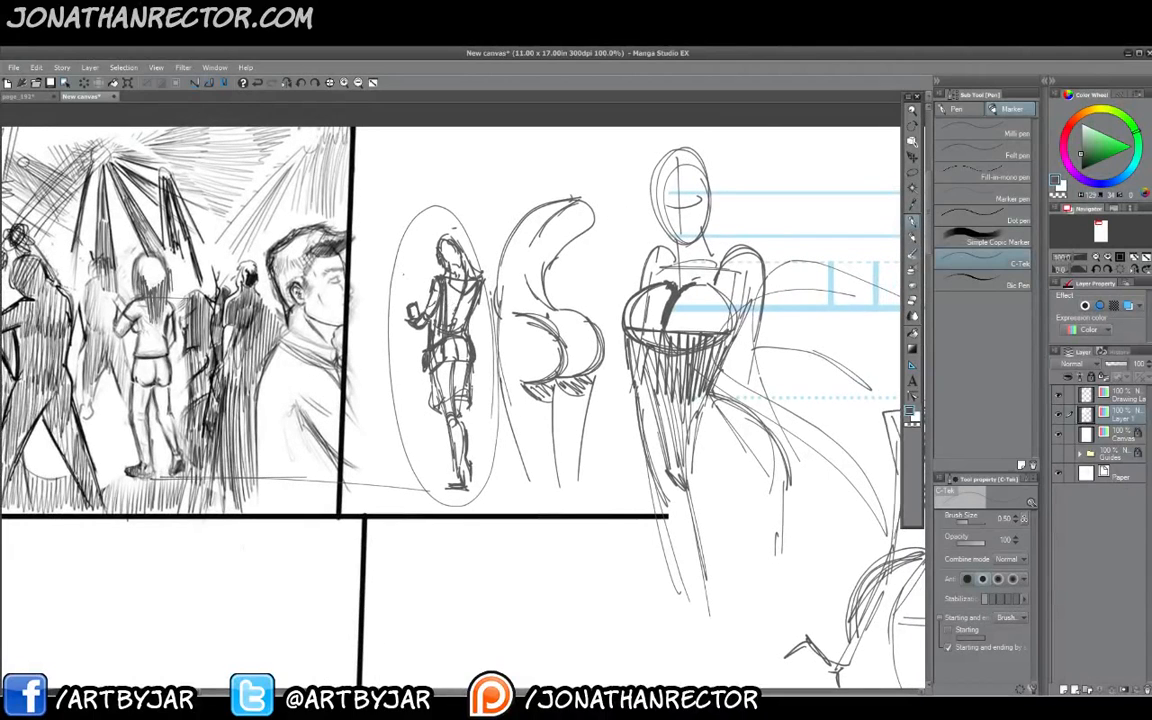
Sketch a small exaggerated figure between the panel border and the circled figure, with wide hips, legs, bust circles and wavy hair.
{"action": "mouse_move", "coordinate": [376, 271]}
{"action": "left_mouse_down"}
{"action": "mouse_move", "coordinate": [402, 272]}
{"action": "mouse_move", "coordinate": [390, 321]}
{"action": "mouse_move", "coordinate": [365, 312]}
{"action": "mouse_move", "coordinate": [343, 338]}
{"action": "mouse_move", "coordinate": [406, 352]}
{"action": "mouse_move", "coordinate": [384, 472]}
{"action": "left_mouse_up"}
{"action": "left_click_drag", "start_coordinate": [407, 348], "coordinate": [378, 487]}
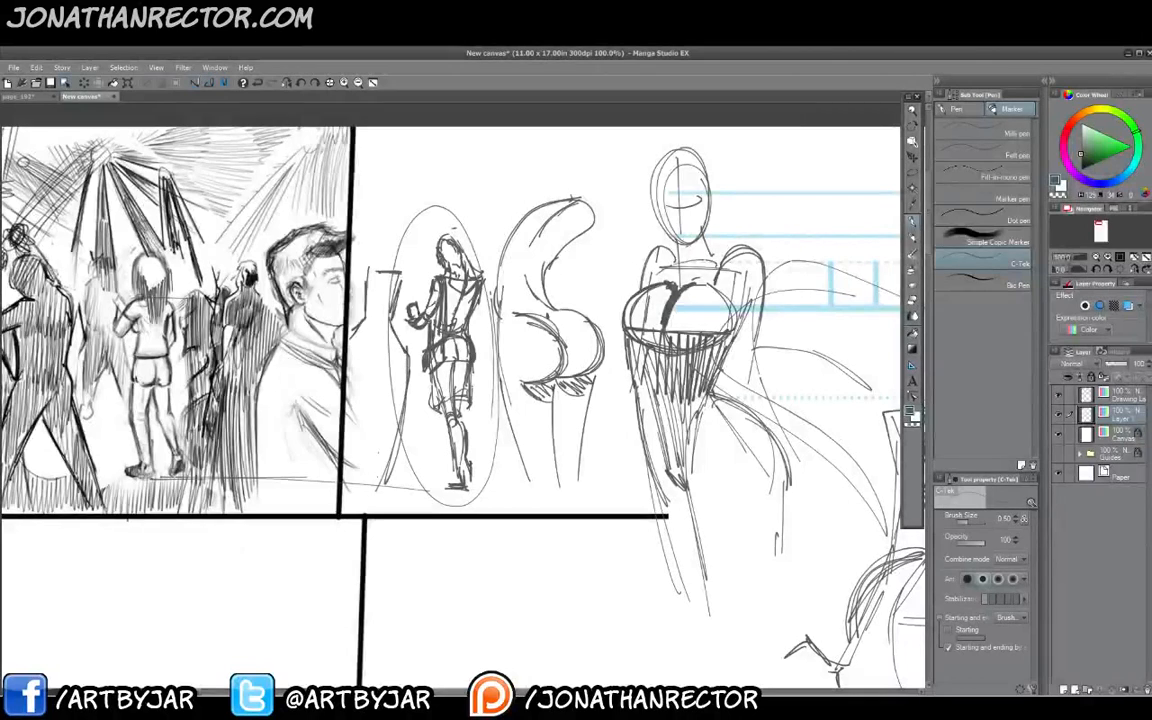
{"action": "left_click_drag", "start_coordinate": [351, 333], "coordinate": [361, 481]}
{"action": "left_click_drag", "start_coordinate": [357, 366], "coordinate": [386, 475]}
{"action": "left_click_drag", "start_coordinate": [370, 365], "coordinate": [382, 491]}
{"action": "mouse_move", "coordinate": [393, 282]}
{"action": "left_mouse_down"}
{"action": "mouse_move", "coordinate": [390, 310]}
{"action": "mouse_move", "coordinate": [404, 270]}
{"action": "mouse_move", "coordinate": [395, 298]}
{"action": "left_mouse_up"}
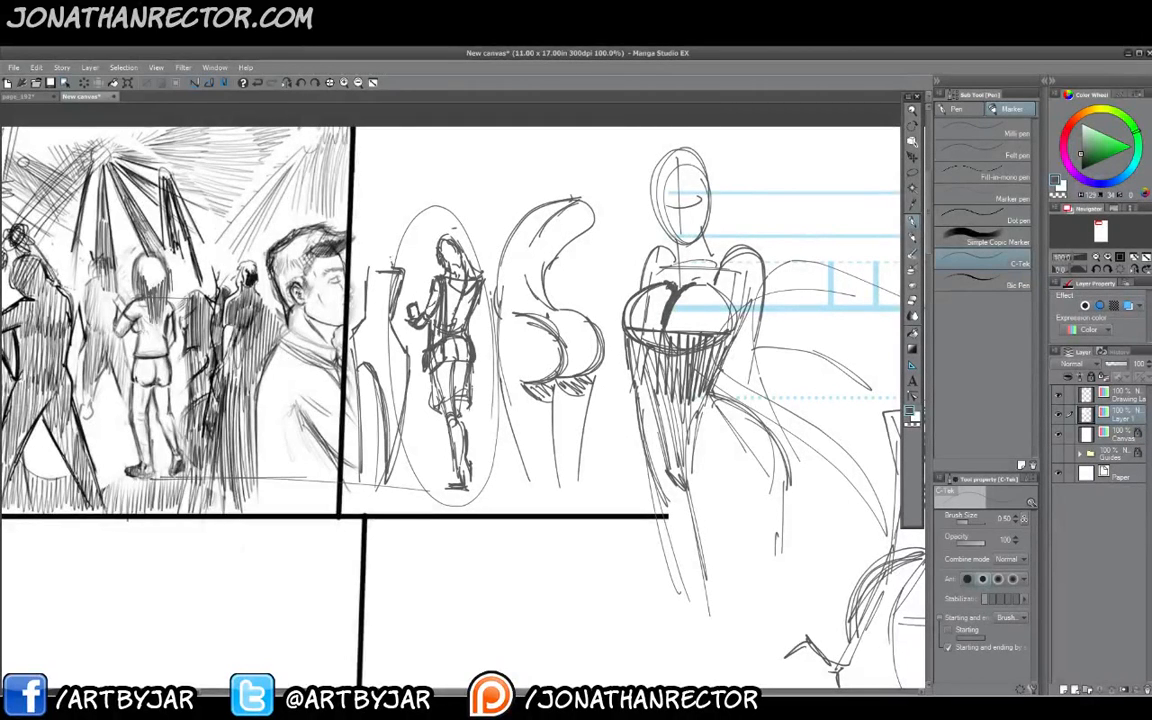
{"action": "left_click_drag", "start_coordinate": [381, 238], "coordinate": [396, 264]}
{"action": "mouse_move", "coordinate": [390, 235]}
{"action": "left_mouse_down"}
{"action": "mouse_move", "coordinate": [380, 260]}
{"action": "mouse_move", "coordinate": [425, 265]}
{"action": "mouse_move", "coordinate": [414, 289]}
{"action": "left_mouse_up"}
{"action": "mouse_move", "coordinate": [383, 239]}
{"action": "left_mouse_down"}
{"action": "mouse_move", "coordinate": [358, 270]}
{"action": "mouse_move", "coordinate": [386, 279]}
{"action": "mouse_move", "coordinate": [390, 297]}
{"action": "left_mouse_up"}
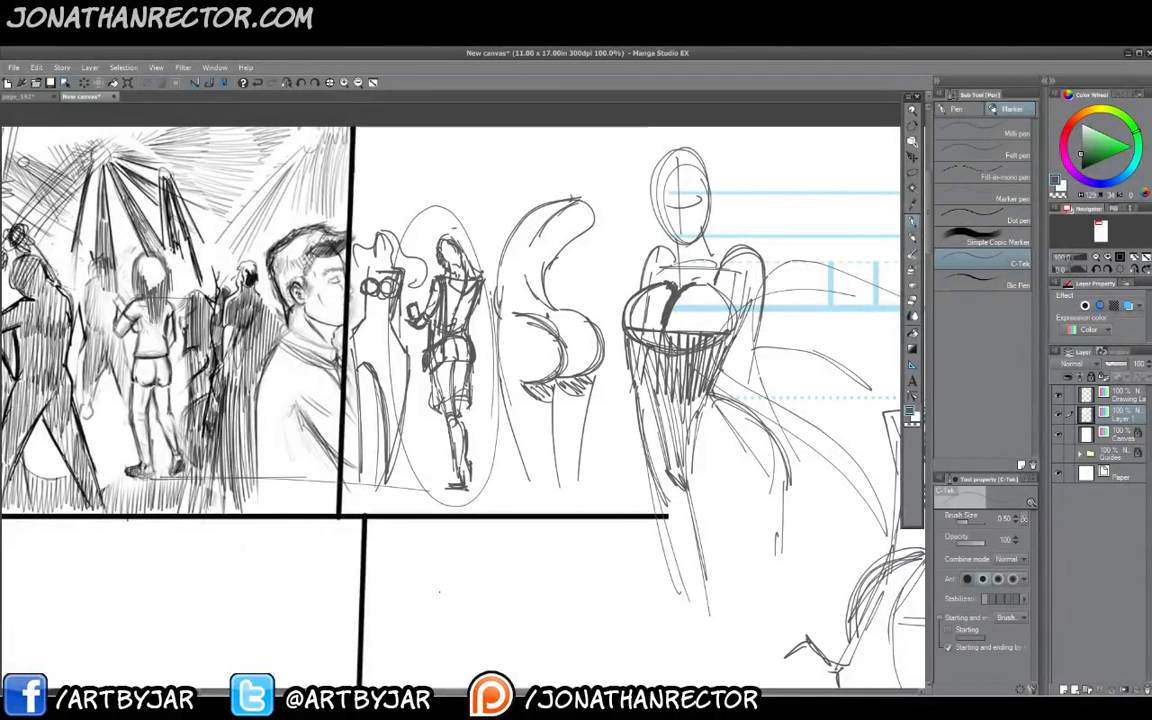
Draw arrow marks above the small exaggerated figure pointing down at it.
{"action": "left_click_drag", "start_coordinate": [403, 180], "coordinate": [386, 214]}
{"action": "left_click_drag", "start_coordinate": [394, 128], "coordinate": [414, 130]}
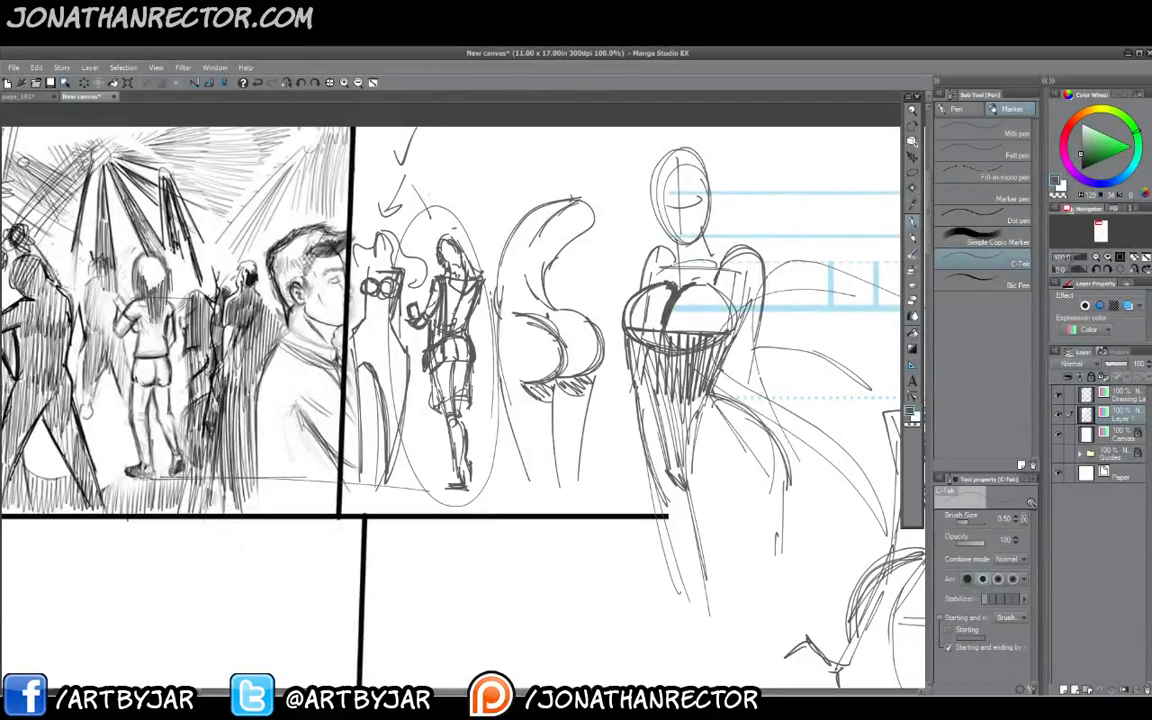
{"action": "left_click_drag", "start_coordinate": [419, 202], "coordinate": [430, 218]}
Draw a massive rounded torso with a tiny oval head in the empty panel below the figure studies.
{"action": "left_click_drag", "start_coordinate": [469, 561], "coordinate": [441, 335]}
{"action": "mouse_move", "coordinate": [577, 391]}
{"action": "left_mouse_down"}
{"action": "mouse_move", "coordinate": [545, 358]}
{"action": "mouse_move", "coordinate": [433, 382]}
{"action": "left_mouse_up"}
{"action": "mouse_move", "coordinate": [424, 395]}
{"action": "left_mouse_down"}
{"action": "mouse_move", "coordinate": [549, 366]}
{"action": "mouse_move", "coordinate": [587, 440]}
{"action": "mouse_move", "coordinate": [572, 490]}
{"action": "left_mouse_up"}
{"action": "left_click_drag", "start_coordinate": [567, 491], "coordinate": [457, 508]}
{"action": "left_click_drag", "start_coordinate": [405, 403], "coordinate": [420, 508]}
{"action": "left_click_drag", "start_coordinate": [500, 390], "coordinate": [500, 432]}
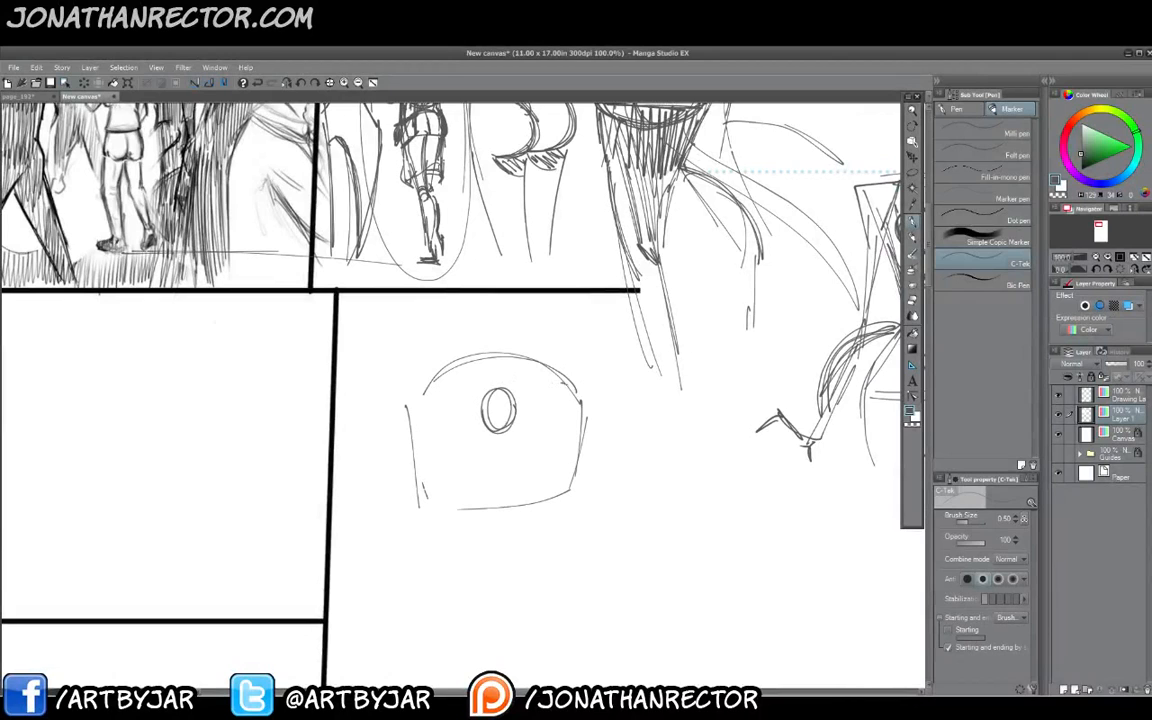
Add bulging arms, large rounded fists and short legs to the massive figure.
{"action": "mouse_move", "coordinate": [563, 383]}
{"action": "left_mouse_down"}
{"action": "mouse_move", "coordinate": [615, 502]}
{"action": "mouse_move", "coordinate": [556, 514]}
{"action": "left_mouse_up"}
{"action": "left_click_drag", "start_coordinate": [411, 400], "coordinate": [397, 590]}
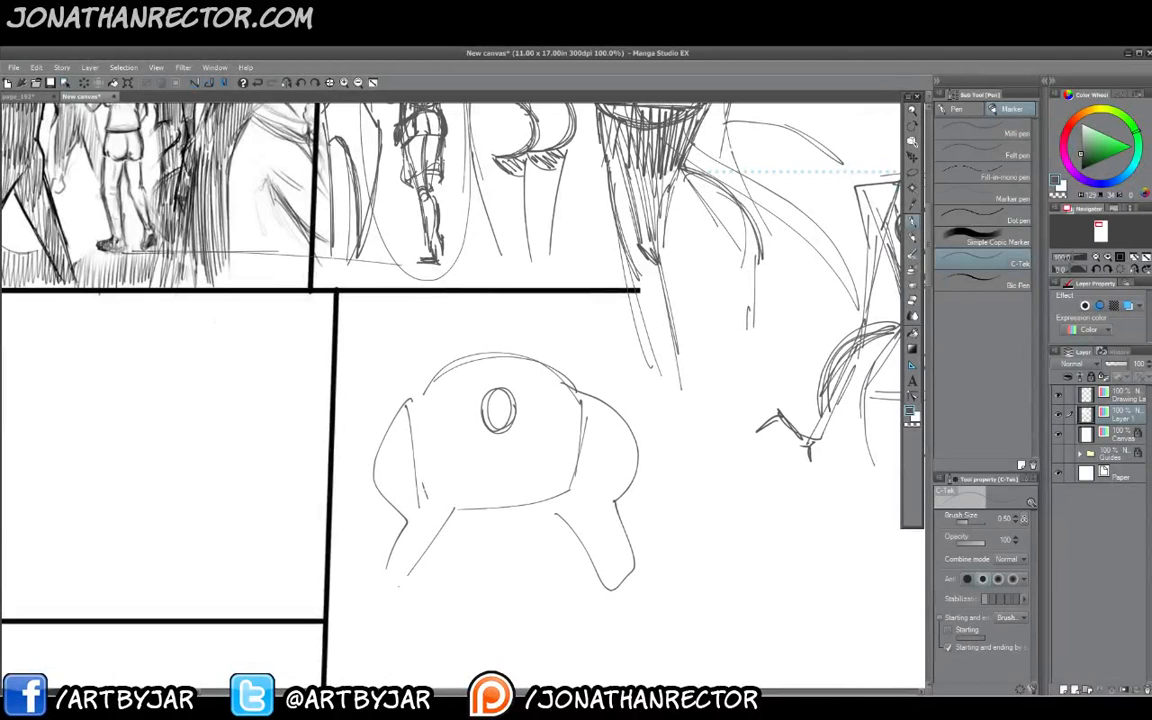
{"action": "mouse_move", "coordinate": [545, 506]}
{"action": "left_mouse_down"}
{"action": "mouse_move", "coordinate": [560, 606]}
{"action": "mouse_move", "coordinate": [492, 580]}
{"action": "mouse_move", "coordinate": [420, 493]}
{"action": "mouse_move", "coordinate": [345, 564]}
{"action": "left_mouse_up"}
{"action": "mouse_move", "coordinate": [358, 493]}
{"action": "left_mouse_down"}
{"action": "mouse_move", "coordinate": [389, 487]}
{"action": "mouse_move", "coordinate": [397, 573]}
{"action": "left_mouse_up"}
{"action": "left_click_drag", "start_coordinate": [343, 566], "coordinate": [398, 573]}
{"action": "mouse_move", "coordinate": [563, 570]}
{"action": "left_mouse_down"}
{"action": "mouse_move", "coordinate": [635, 517]}
{"action": "mouse_move", "coordinate": [592, 583]}
{"action": "left_mouse_up"}
{"action": "left_click_drag", "start_coordinate": [470, 534], "coordinate": [365, 540]}
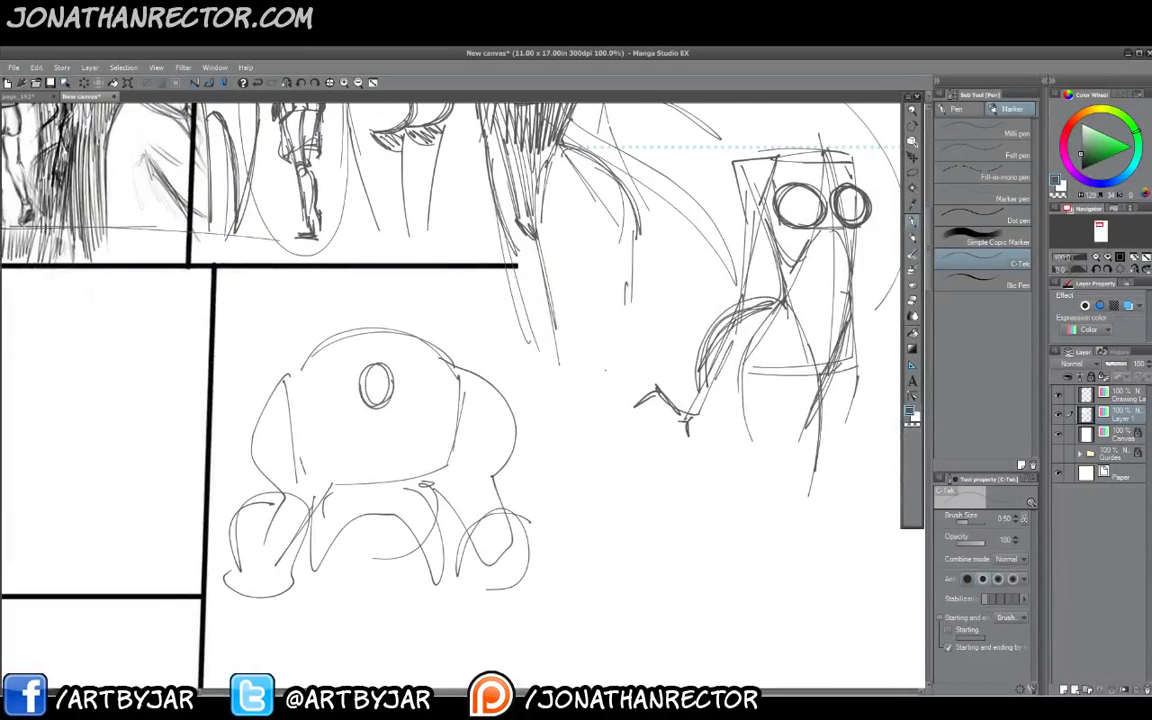
Sketch a smaller boxy figure beside the massive one, with a round head, straight legs, a bent arm and an oval over one side.
{"action": "mouse_move", "coordinate": [573, 427]}
{"action": "left_mouse_down"}
{"action": "mouse_move", "coordinate": [623, 453]}
{"action": "mouse_move", "coordinate": [533, 472]}
{"action": "mouse_move", "coordinate": [533, 495]}
{"action": "left_mouse_up"}
{"action": "mouse_move", "coordinate": [622, 450]}
{"action": "left_mouse_down"}
{"action": "mouse_move", "coordinate": [620, 573]}
{"action": "mouse_move", "coordinate": [606, 587]}
{"action": "mouse_move", "coordinate": [604, 571]}
{"action": "mouse_move", "coordinate": [590, 590]}
{"action": "left_mouse_up"}
{"action": "mouse_move", "coordinate": [590, 590]}
{"action": "left_mouse_down"}
{"action": "mouse_move", "coordinate": [579, 538]}
{"action": "mouse_move", "coordinate": [569, 587]}
{"action": "left_mouse_up"}
{"action": "left_click_drag", "start_coordinate": [569, 587], "coordinate": [546, 590]}
{"action": "left_click_drag", "start_coordinate": [546, 590], "coordinate": [542, 514]}
{"action": "left_click_drag", "start_coordinate": [535, 480], "coordinate": [537, 571]}
{"action": "left_click_drag", "start_coordinate": [621, 460], "coordinate": [630, 506]}
{"action": "left_click_drag", "start_coordinate": [630, 490], "coordinate": [619, 513]}
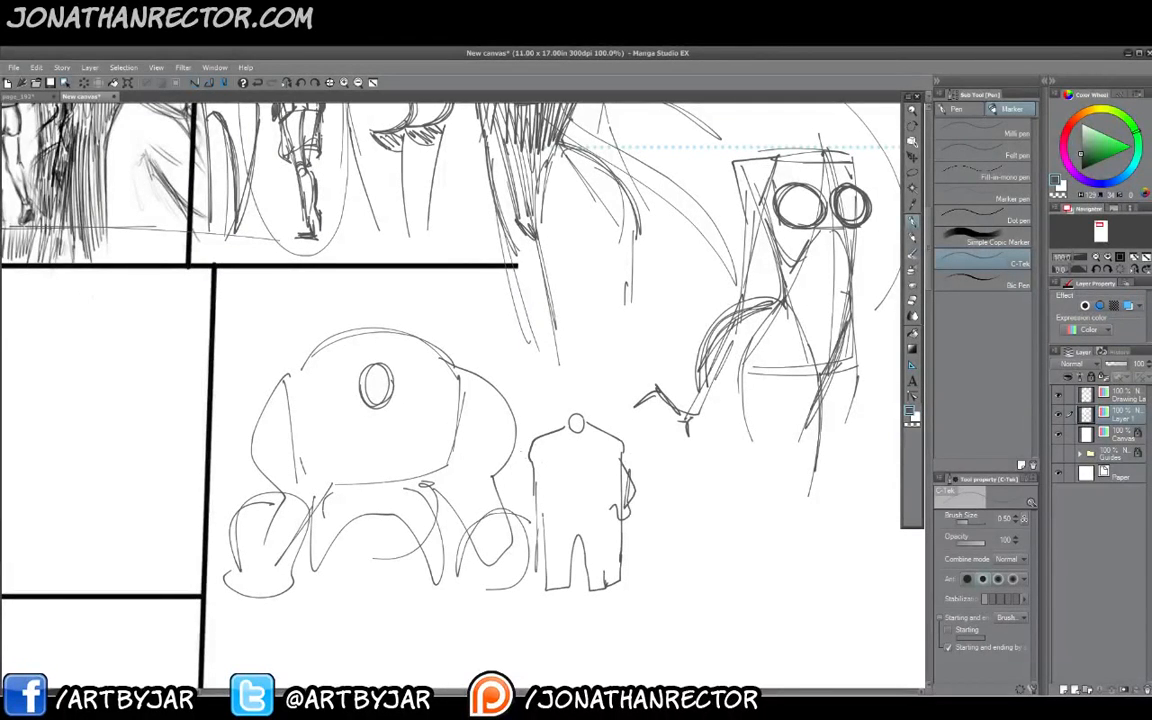
{"action": "mouse_move", "coordinate": [534, 445]}
{"action": "left_mouse_down"}
{"action": "mouse_move", "coordinate": [548, 451]}
{"action": "mouse_move", "coordinate": [557, 543]}
{"action": "left_mouse_up"}
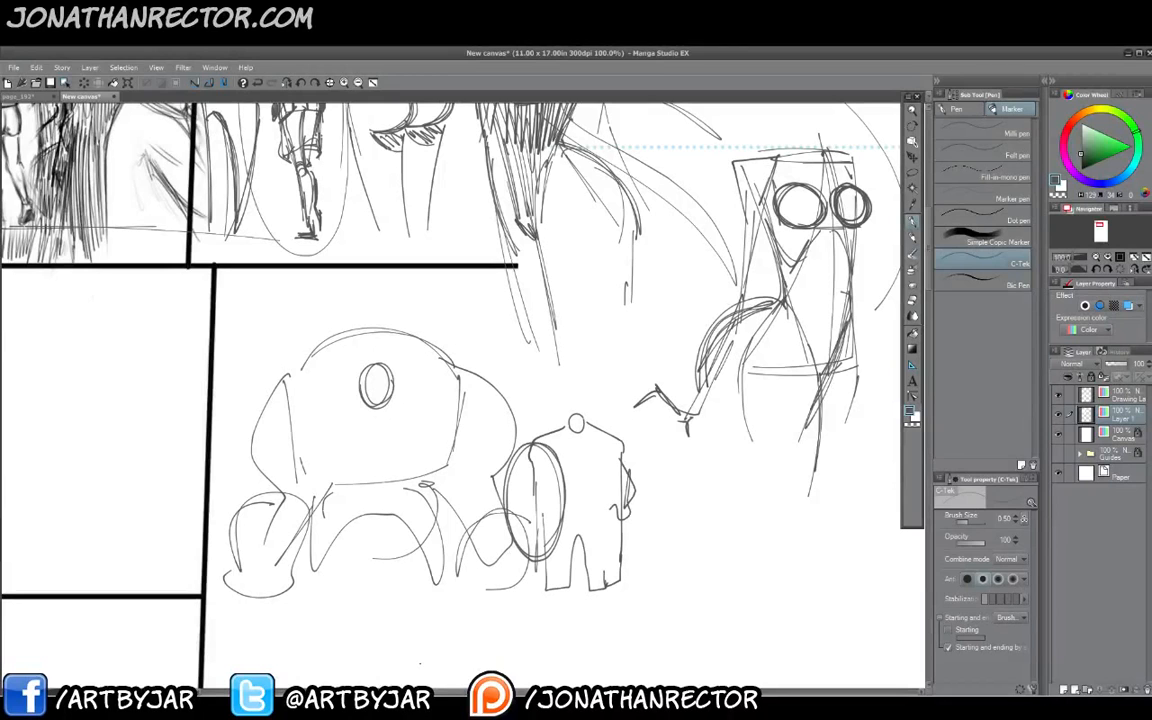
Sketch a tiny slim standing figure with an oval head and straight legs in the panel beside the massive figure.
{"action": "left_click_drag", "start_coordinate": [346, 585], "coordinate": [533, 549]}
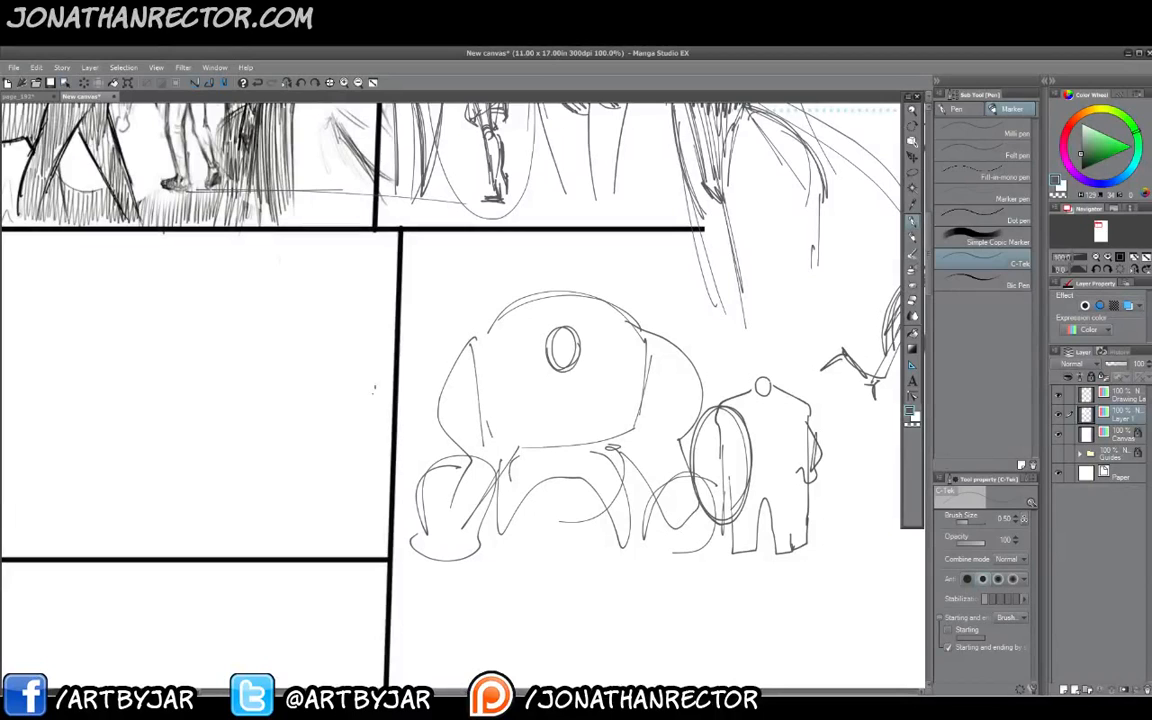
{"action": "key", "text": "e"}
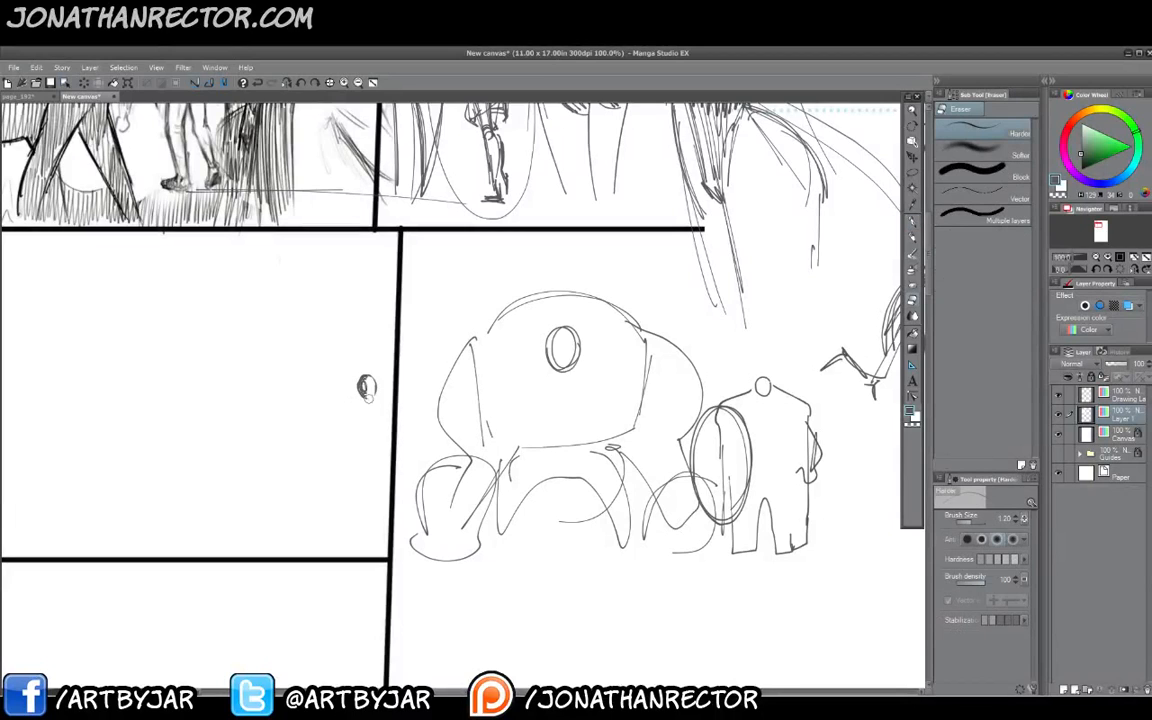
{"action": "key", "text": "p"}
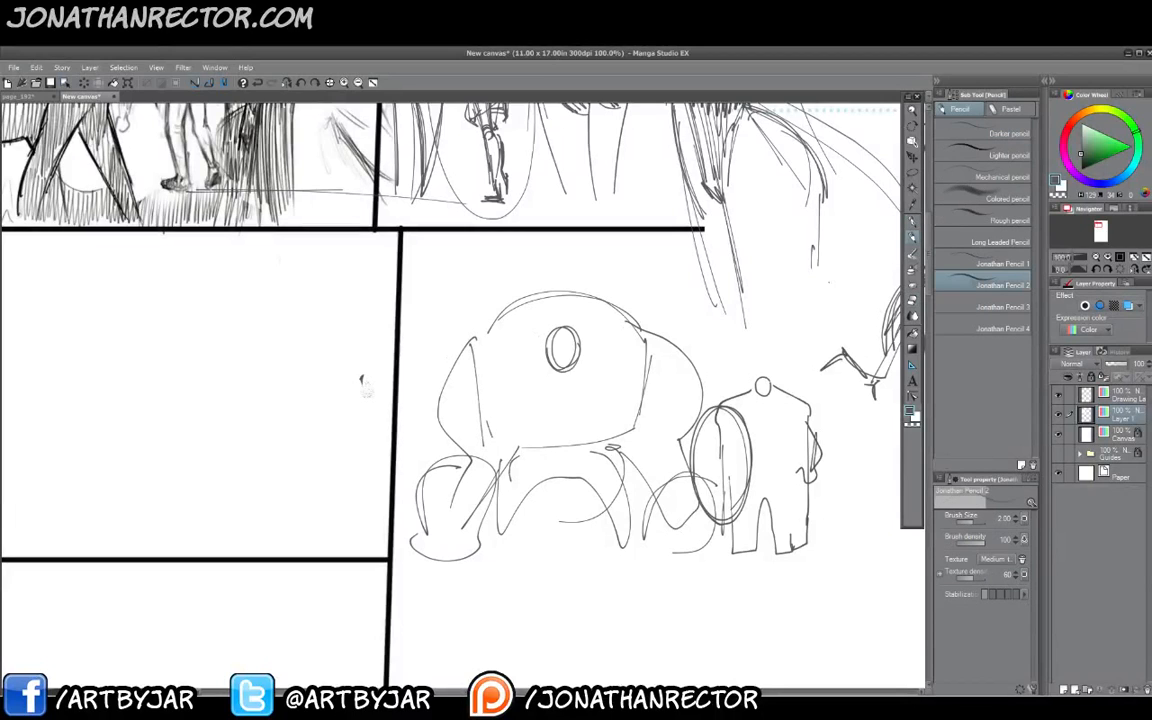
{"action": "key", "text": "p"}
{"action": "mouse_move", "coordinate": [366, 381]}
{"action": "left_mouse_down"}
{"action": "mouse_move", "coordinate": [352, 412]}
{"action": "mouse_move", "coordinate": [386, 416]}
{"action": "mouse_move", "coordinate": [388, 430]}
{"action": "mouse_move", "coordinate": [358, 448]}
{"action": "mouse_move", "coordinate": [377, 456]}
{"action": "mouse_move", "coordinate": [372, 510]}
{"action": "left_mouse_up"}
{"action": "left_click_drag", "start_coordinate": [369, 481], "coordinate": [371, 525]}
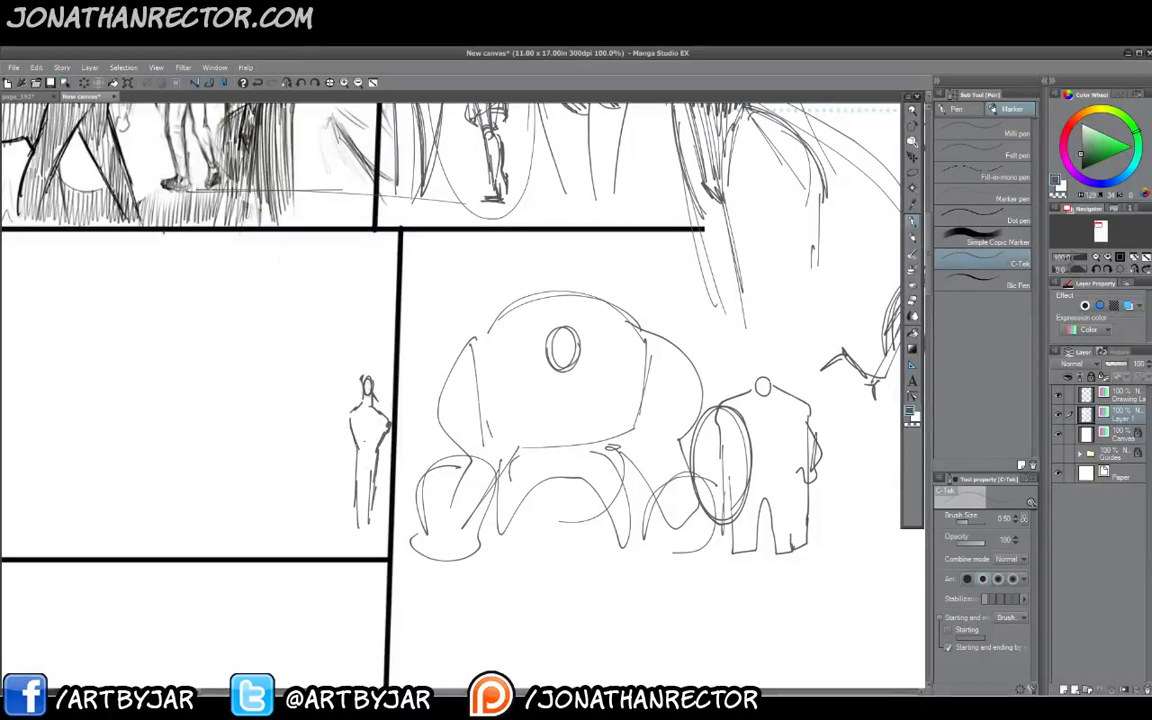
Add shoulders and thin arms to the slim figure, with a small oval shield at one side.
{"action": "left_click_drag", "start_coordinate": [356, 407], "coordinate": [338, 456]}
{"action": "left_click_drag", "start_coordinate": [388, 422], "coordinate": [395, 460]}
{"action": "left_click_drag", "start_coordinate": [348, 428], "coordinate": [355, 447]}
{"action": "left_click_drag", "start_coordinate": [349, 434], "coordinate": [340, 468]}
{"action": "left_click_drag", "start_coordinate": [339, 428], "coordinate": [338, 470]}
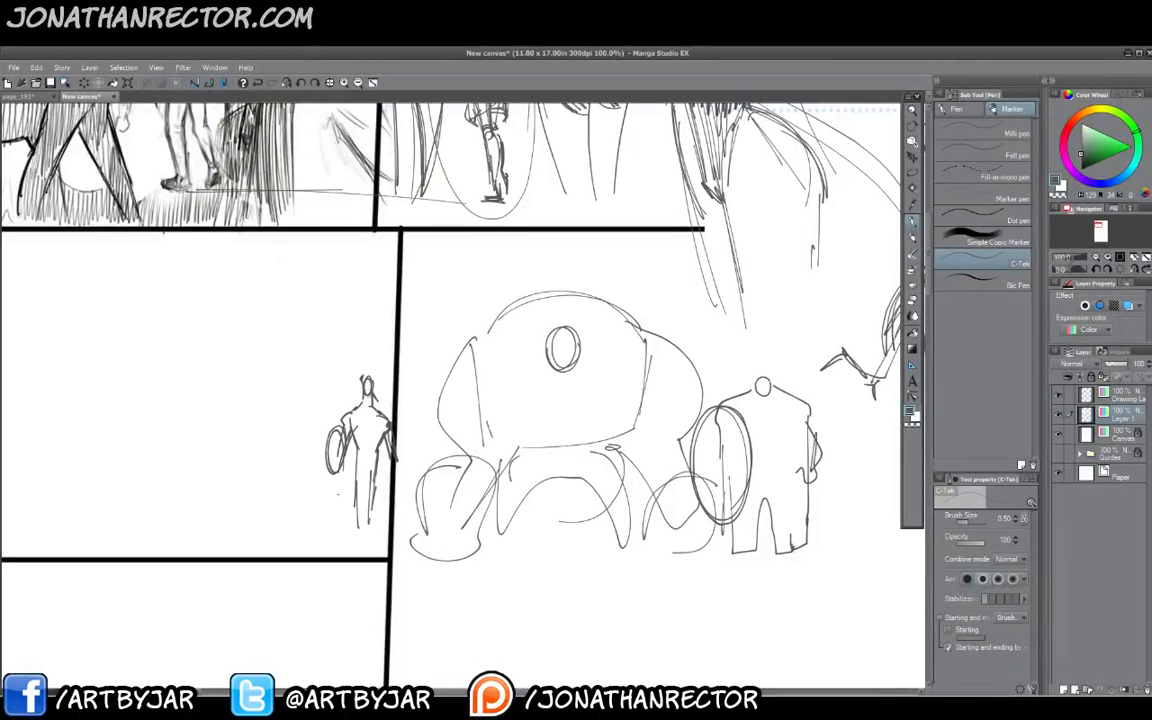
Draw a ground line beneath the slim and massive figures and a horizontal height line above the slim figure's head.
{"action": "left_click_drag", "start_coordinate": [334, 530], "coordinate": [665, 559]}
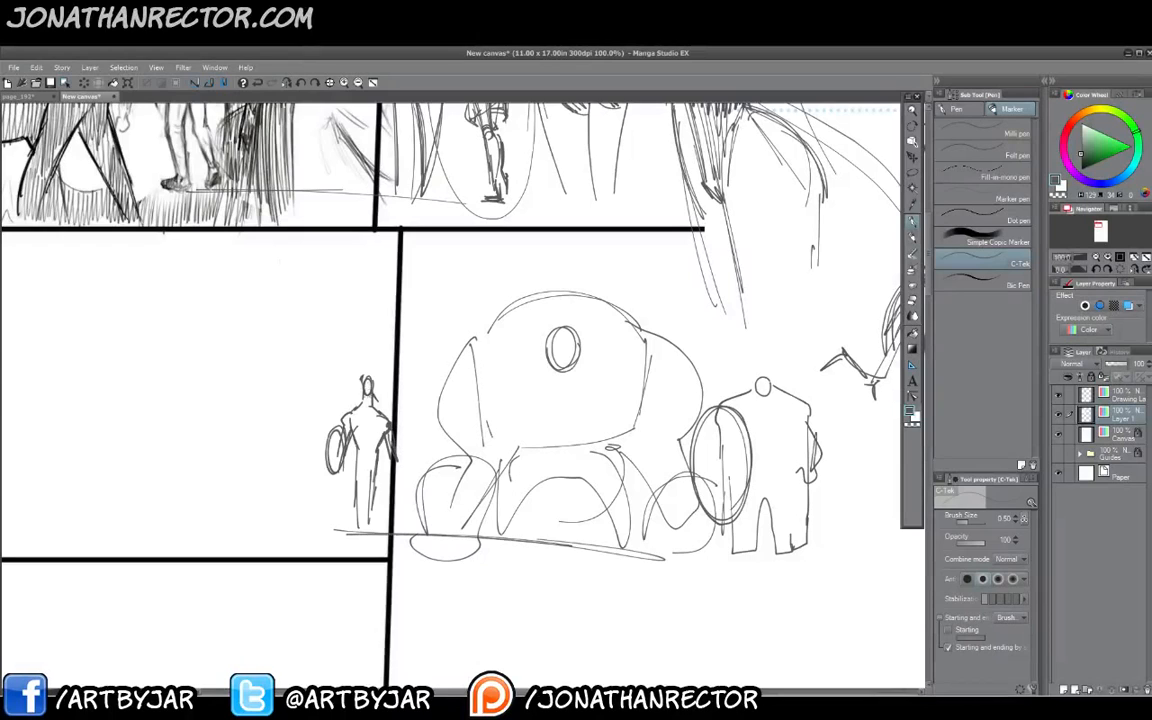
{"action": "left_click_drag", "start_coordinate": [454, 531], "coordinate": [538, 541]}
{"action": "left_click_drag", "start_coordinate": [338, 506], "coordinate": [367, 519]}
{"action": "left_click_drag", "start_coordinate": [308, 367], "coordinate": [410, 367]}
{"action": "left_click_drag", "start_coordinate": [340, 366], "coordinate": [456, 372]}
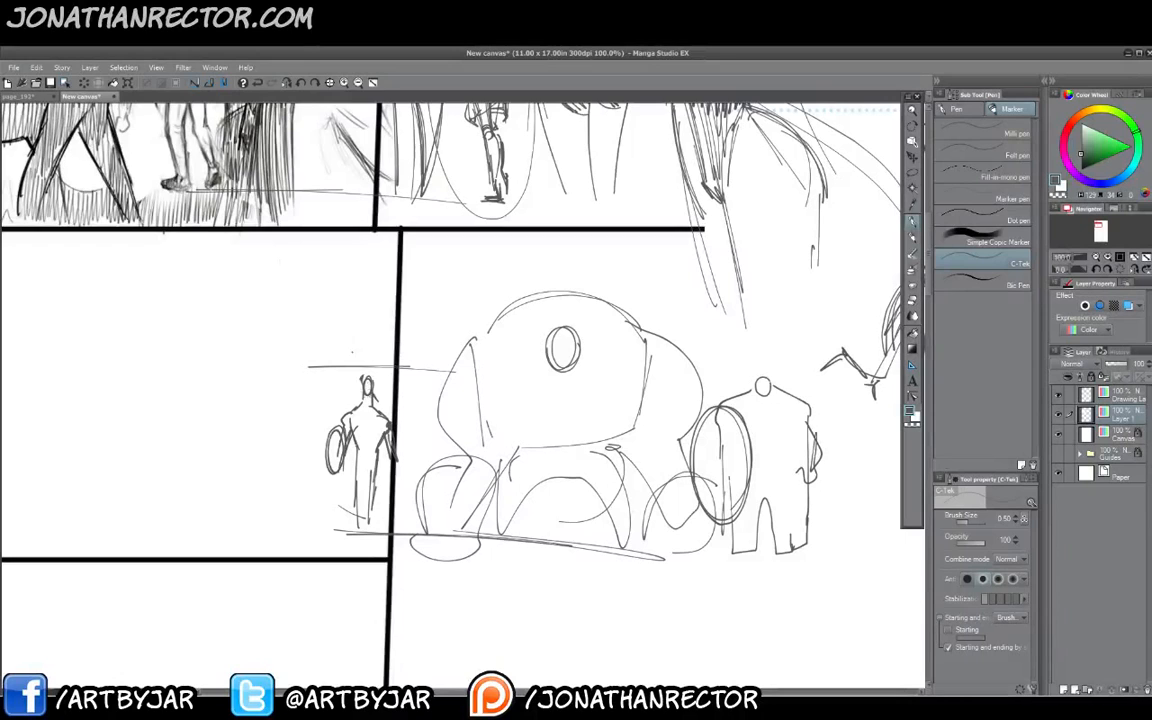
Write three question marks above the slim figure's height line.
{"action": "left_click", "coordinate": [330, 357]}
{"action": "mouse_move", "coordinate": [326, 341]}
{"action": "left_mouse_down"}
{"action": "mouse_move", "coordinate": [331, 352]}
{"action": "mouse_move", "coordinate": [369, 352]}
{"action": "left_mouse_up"}
{"action": "left_click", "coordinate": [350, 357]}
{"action": "left_click", "coordinate": [369, 357]}
Draw a curved line across the boxy figure's torso and restroke its shoulder line.
{"action": "left_click_drag", "start_coordinate": [667, 381], "coordinate": [562, 375]}
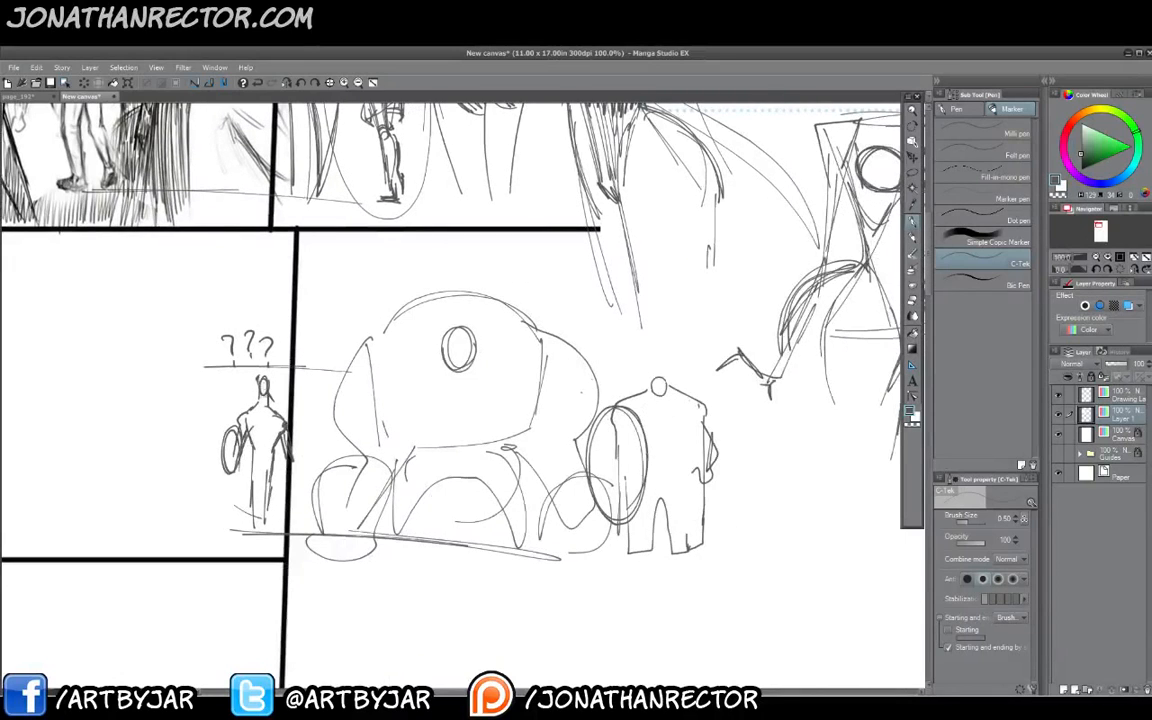
{"action": "left_click_drag", "start_coordinate": [638, 447], "coordinate": [710, 439]}
{"action": "left_click_drag", "start_coordinate": [613, 407], "coordinate": [653, 386]}
{"action": "left_click_drag", "start_coordinate": [310, 386], "coordinate": [320, 402]}
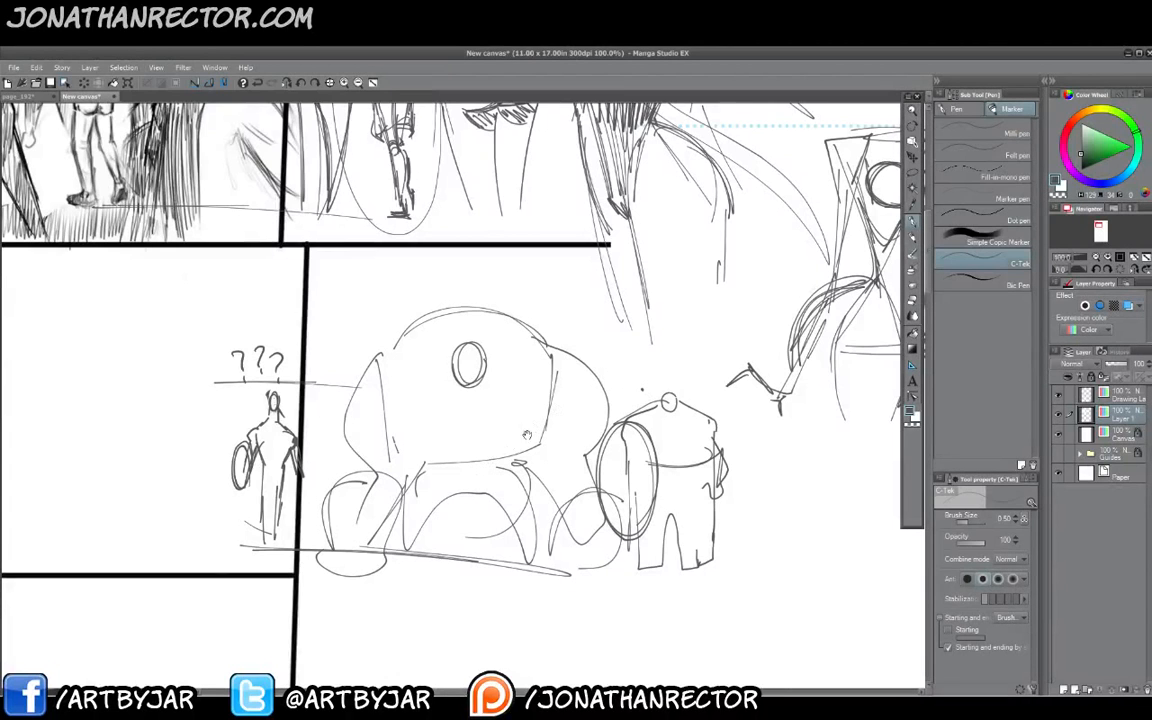
Enclose the two large exaggerated female figure sketches in one big loose oval.
{"action": "left_click_drag", "start_coordinate": [527, 435], "coordinate": [299, 594]}
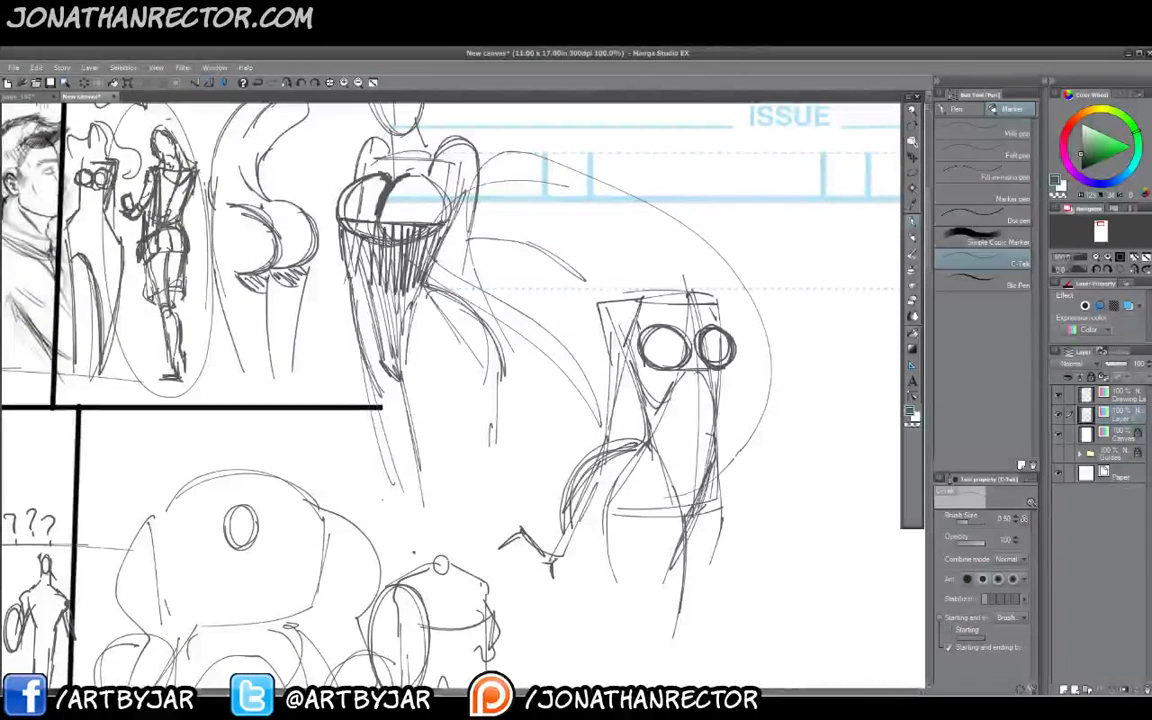
{"action": "mouse_move", "coordinate": [744, 458]}
{"action": "left_mouse_down"}
{"action": "mouse_move", "coordinate": [505, 450]}
{"action": "mouse_move", "coordinate": [370, 165]}
{"action": "mouse_move", "coordinate": [659, 209]}
{"action": "left_mouse_up"}
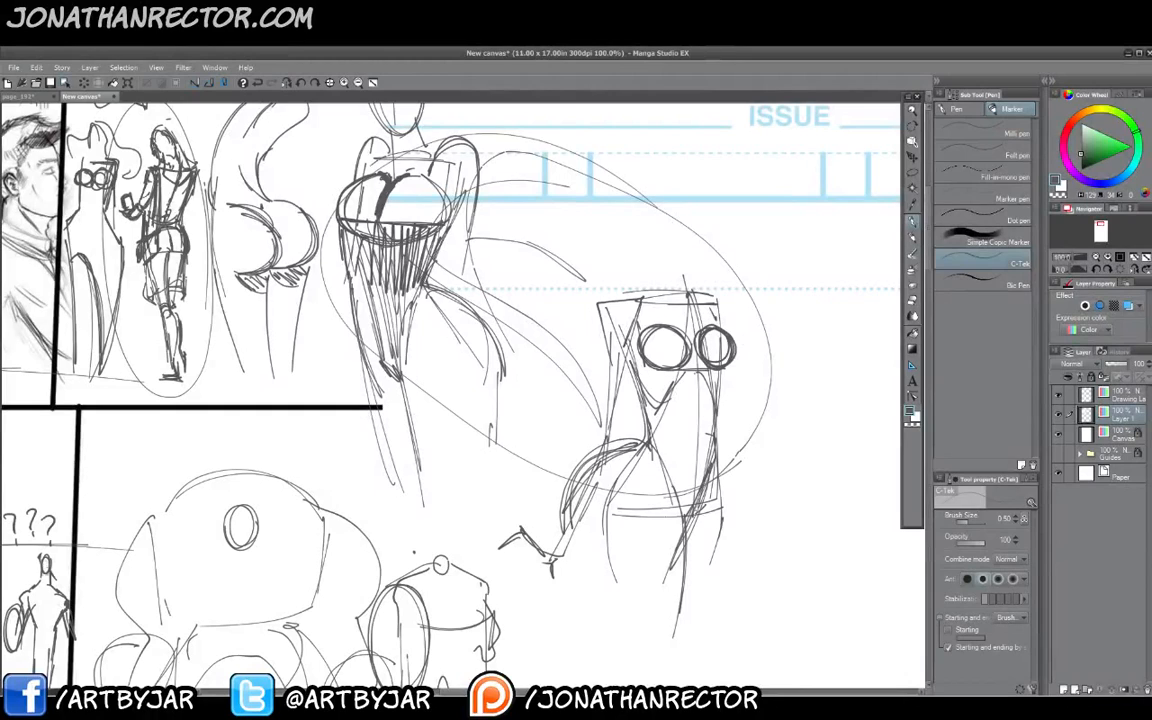
{"action": "mouse_move", "coordinate": [533, 460]}
{"action": "left_mouse_down"}
{"action": "mouse_move", "coordinate": [326, 235]}
{"action": "mouse_move", "coordinate": [776, 432]}
{"action": "left_mouse_up"}
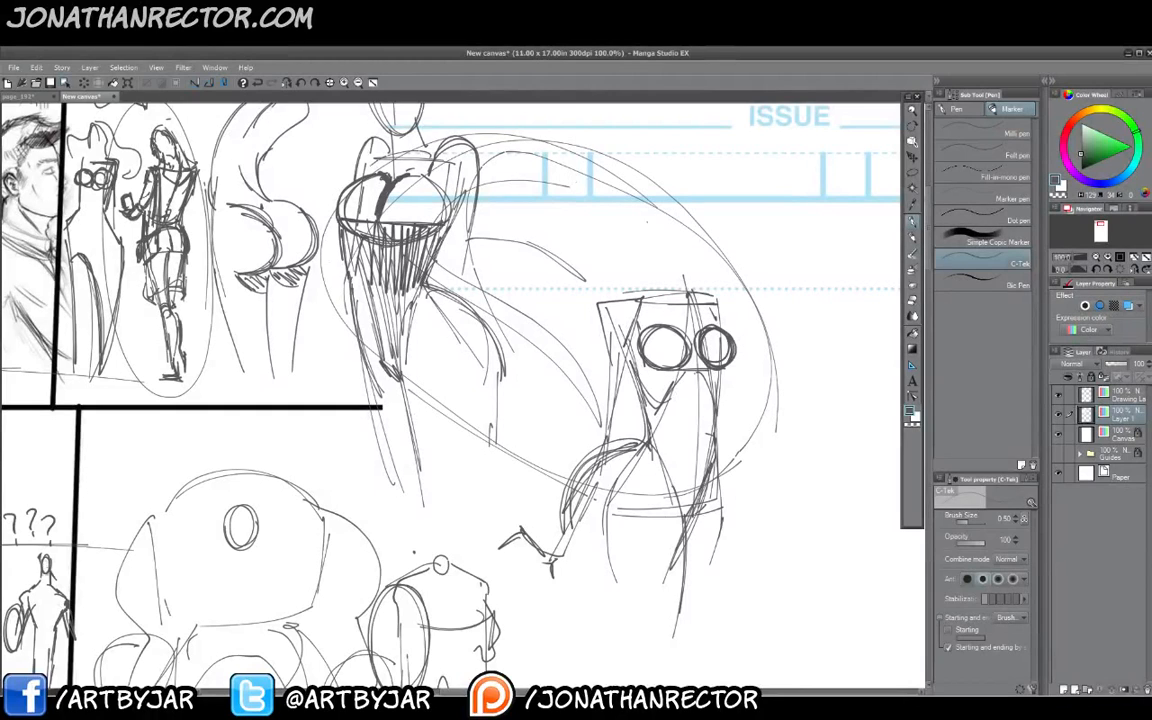
Draw short tick marks across the outline of the big oval, along its upper, outer and lower edges.
{"action": "mouse_move", "coordinate": [689, 247]}
{"action": "left_mouse_down"}
{"action": "mouse_move", "coordinate": [718, 233]}
{"action": "mouse_move", "coordinate": [745, 250]}
{"action": "left_mouse_up"}
{"action": "left_click_drag", "start_coordinate": [732, 290], "coordinate": [769, 291]}
{"action": "left_click_drag", "start_coordinate": [757, 348], "coordinate": [790, 385]}
{"action": "left_click_drag", "start_coordinate": [760, 412], "coordinate": [780, 457]}
{"action": "left_click_drag", "start_coordinate": [738, 451], "coordinate": [758, 502]}
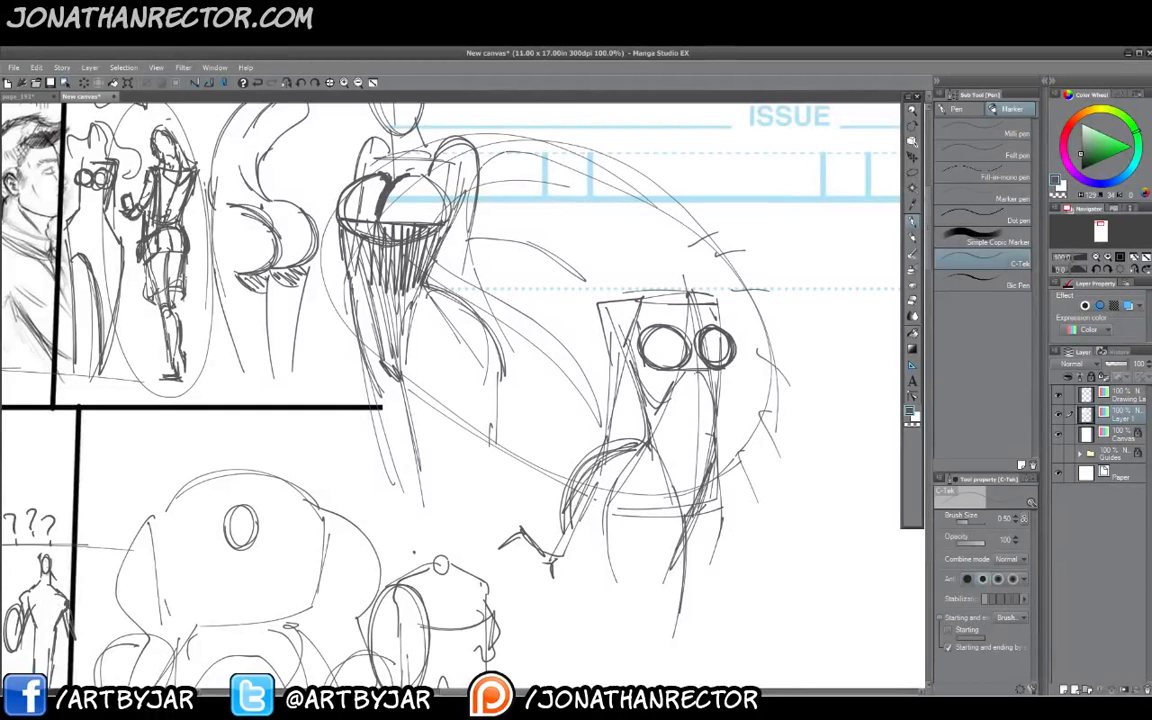
{"action": "left_click_drag", "start_coordinate": [570, 467], "coordinate": [564, 484]}
{"action": "mouse_move", "coordinate": [549, 459]}
{"action": "left_mouse_down"}
{"action": "mouse_move", "coordinate": [544, 484]}
{"action": "mouse_move", "coordinate": [519, 473]}
{"action": "left_mouse_up"}
{"action": "mouse_move", "coordinate": [503, 441]}
{"action": "left_mouse_down"}
{"action": "mouse_move", "coordinate": [488, 450]}
{"action": "mouse_move", "coordinate": [458, 438]}
{"action": "left_mouse_up"}
{"action": "left_click_drag", "start_coordinate": [455, 412], "coordinate": [441, 427]}
{"action": "mouse_move", "coordinate": [678, 152]}
{"action": "left_mouse_down"}
{"action": "mouse_move", "coordinate": [618, 210]}
{"action": "mouse_move", "coordinate": [627, 130]}
{"action": "left_mouse_up"}
{"action": "left_click_drag", "start_coordinate": [547, 180], "coordinate": [597, 125]}
{"action": "mouse_move", "coordinate": [657, 229]}
{"action": "left_mouse_down"}
{"action": "mouse_move", "coordinate": [703, 178]}
{"action": "mouse_move", "coordinate": [718, 188]}
{"action": "mouse_move", "coordinate": [682, 160]}
{"action": "mouse_move", "coordinate": [698, 166]}
{"action": "left_mouse_up"}
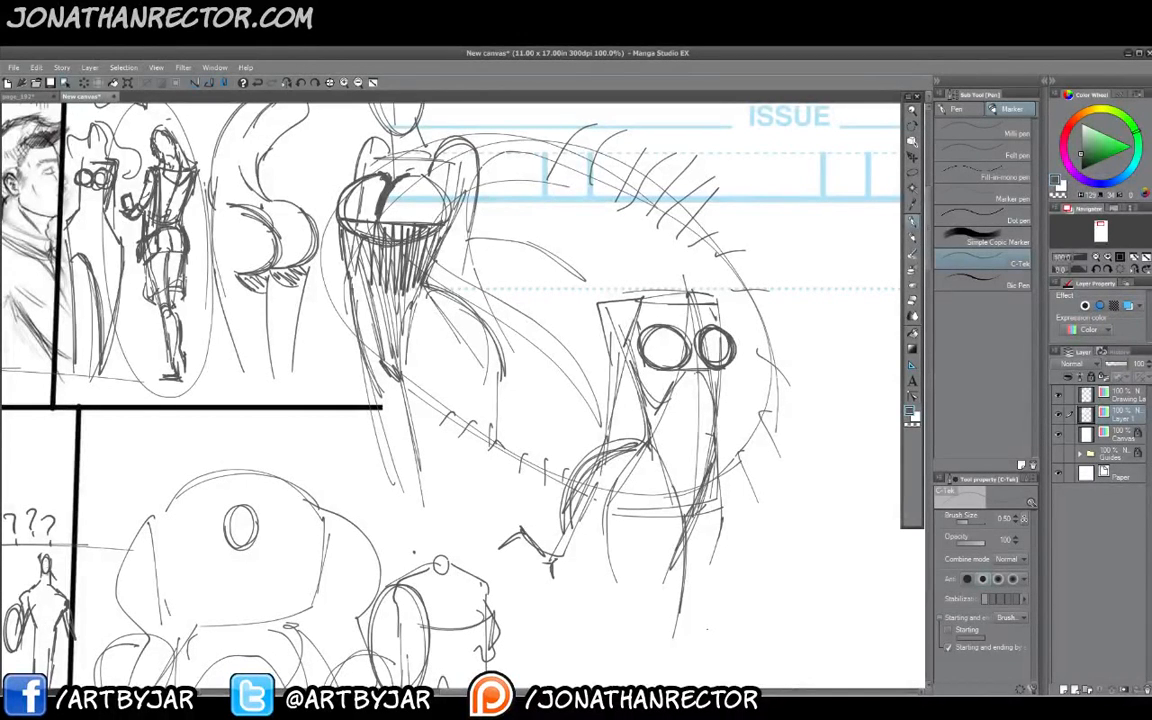
Draw two long diagonal strokes running down from the hips of the boxy-chested exaggerated figure.
{"action": "left_click_drag", "start_coordinate": [695, 680], "coordinate": [627, 434]}
{"action": "left_click_drag", "start_coordinate": [730, 531], "coordinate": [611, 290]}
{"action": "left_click_drag", "start_coordinate": [742, 595], "coordinate": [621, 279]}
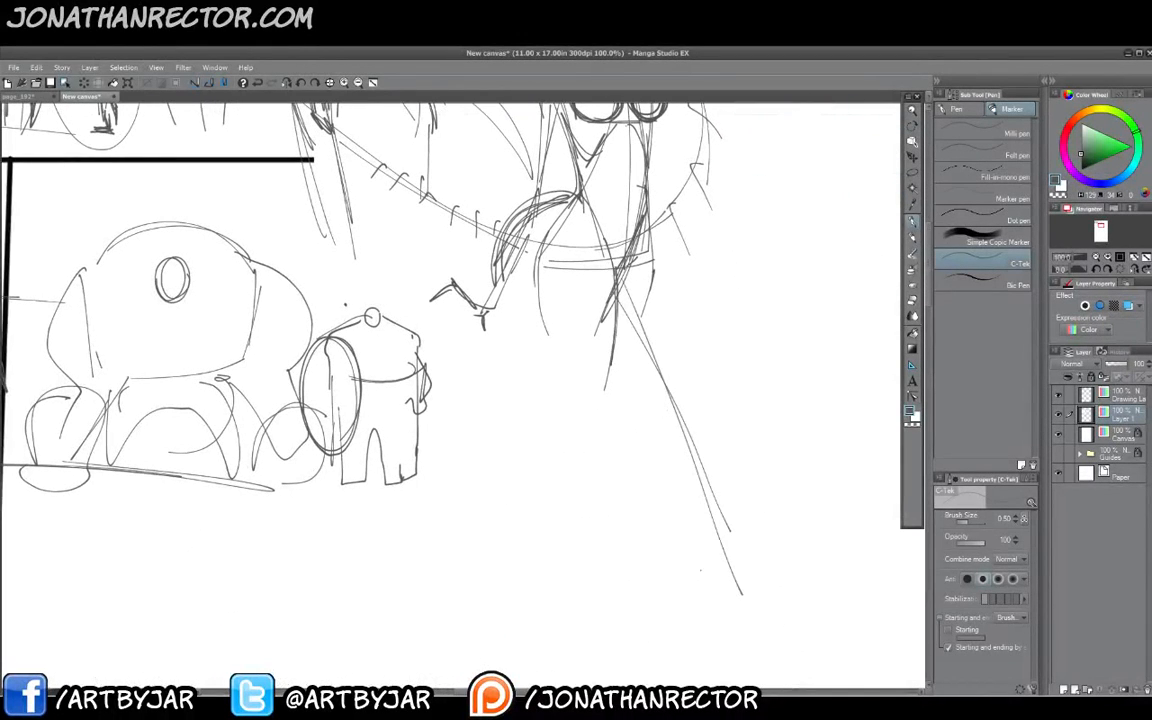
Add a new layer above Layer 1 for working in the empty part of the page.
{"action": "left_click_drag", "start_coordinate": [679, 563], "coordinate": [643, 350]}
{"action": "left_click_drag", "start_coordinate": [607, 584], "coordinate": [625, 378]}
{"action": "left_click_drag", "start_coordinate": [574, 503], "coordinate": [684, 218]}
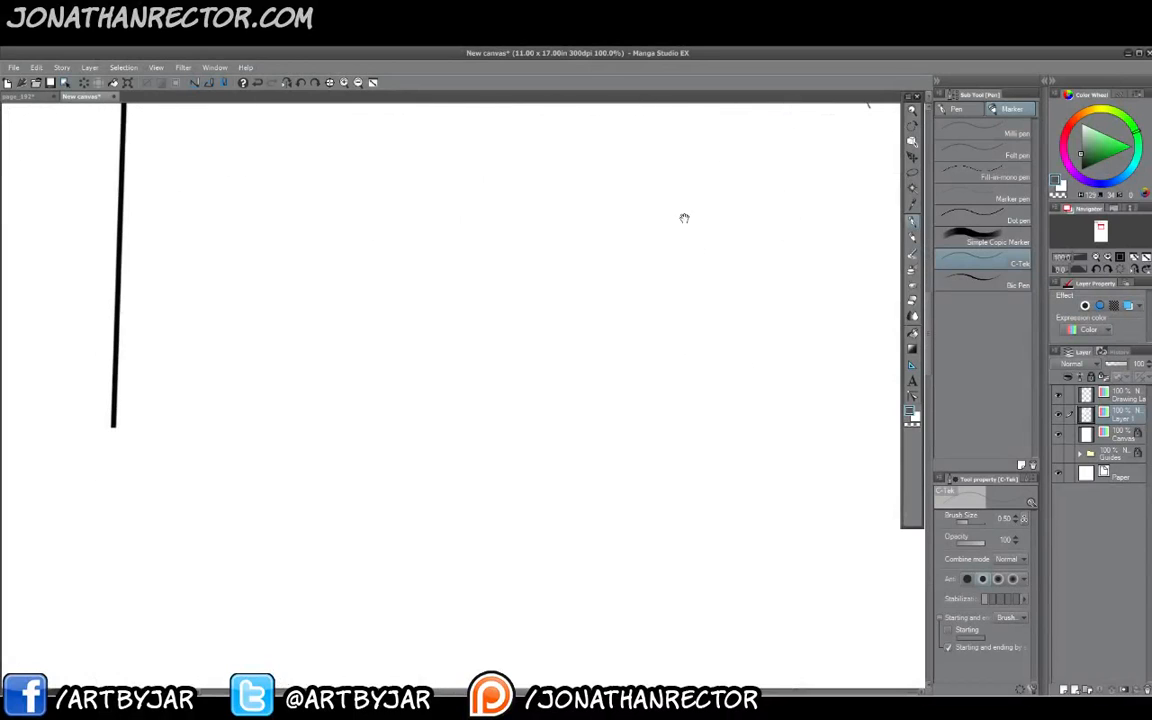
{"action": "key", "text": "ctrl+shift+n"}
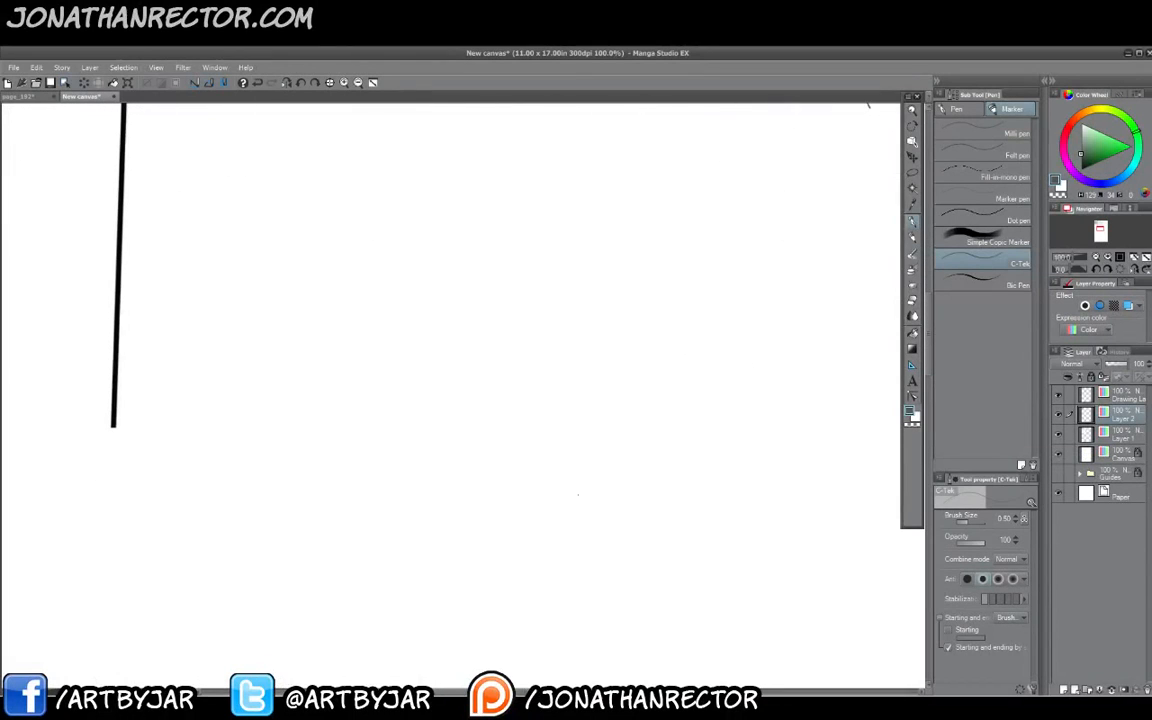
Move the Drawing Layer's manga page sample into the empty lower-right area of the page.
{"action": "left_click", "coordinate": [373, 84]}
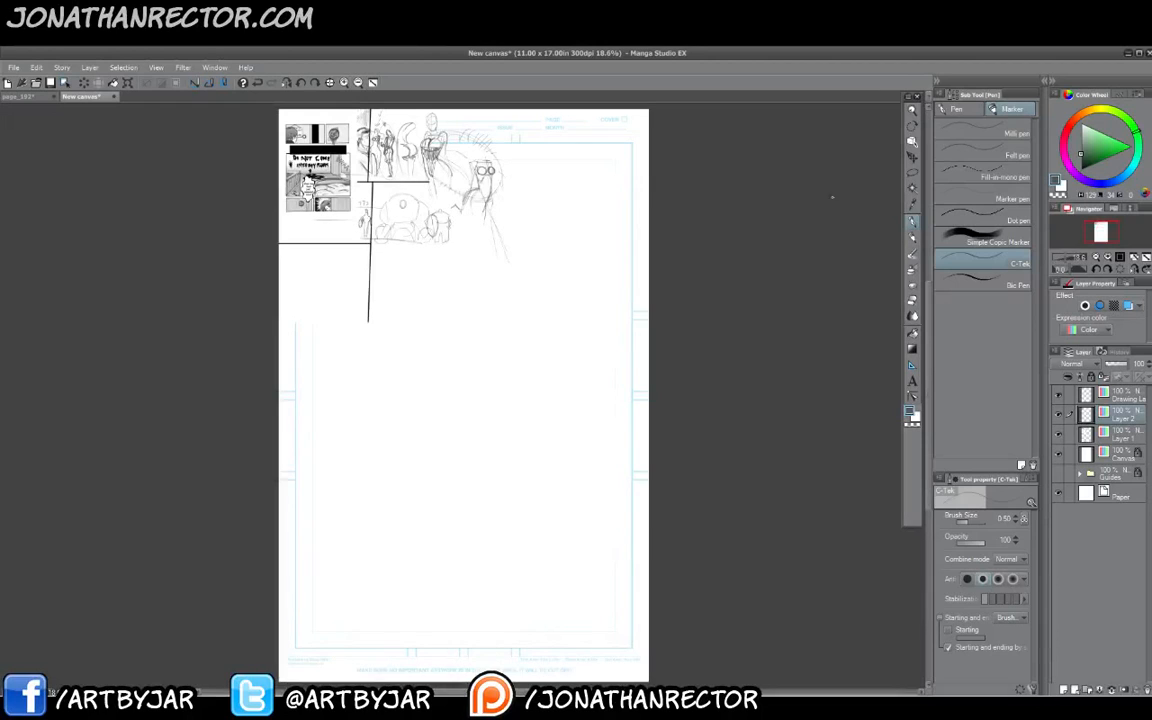
{"action": "key", "text": "k"}
{"action": "mouse_move", "coordinate": [422, 302]}
{"action": "left_mouse_down"}
{"action": "mouse_move", "coordinate": [641, 557]}
{"action": "mouse_move", "coordinate": [653, 556]}
{"action": "left_mouse_up"}
{"action": "left_click", "coordinate": [1125, 397]}
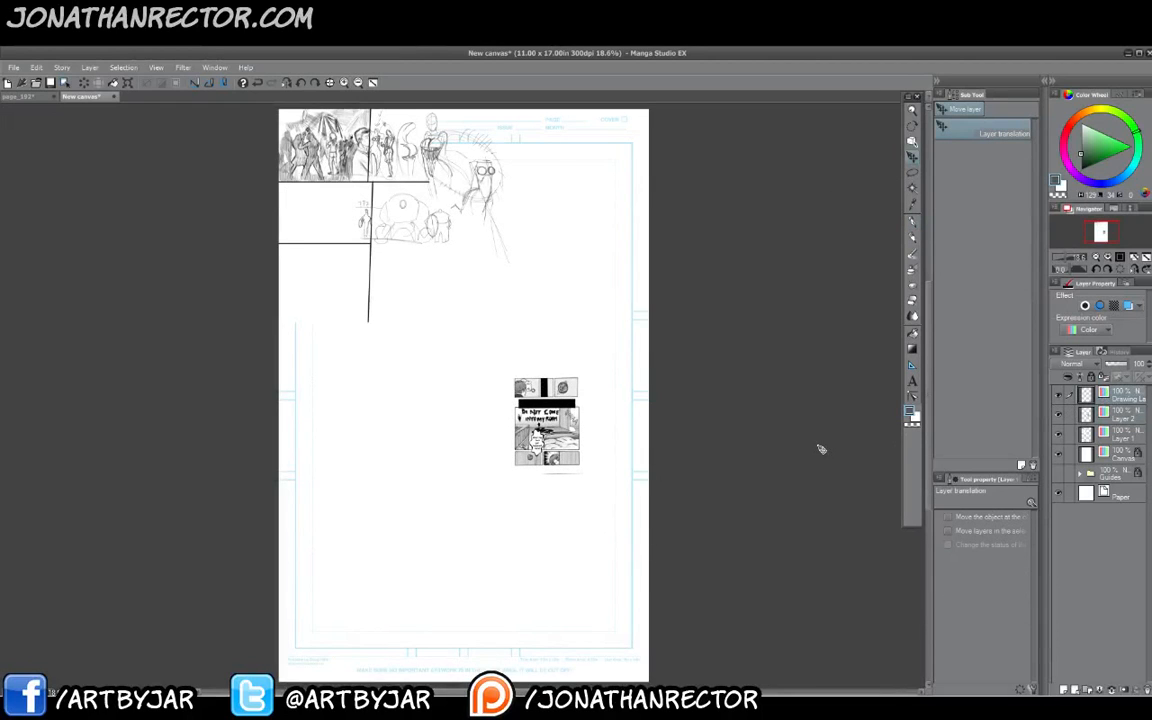
Draw arrows above the manga sample pointing at its first panel and at the doorknob panel.
{"action": "scroll", "coordinate": [819, 450], "scroll_direction": "up", "scroll_amount": 1}
{"action": "scroll", "coordinate": [522, 487], "scroll_direction": "up", "scroll_amount": 2}
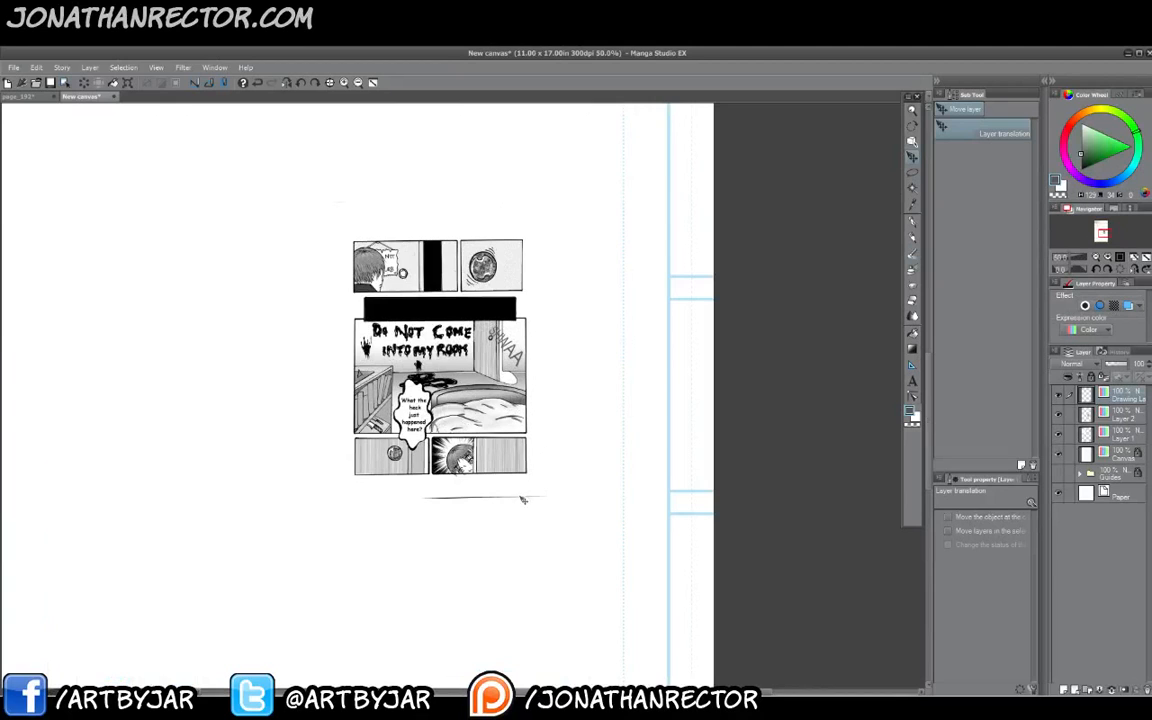
{"action": "scroll", "coordinate": [522, 499], "scroll_direction": "up", "scroll_amount": 2}
{"action": "scroll", "coordinate": [520, 502], "scroll_direction": "up", "scroll_amount": 1}
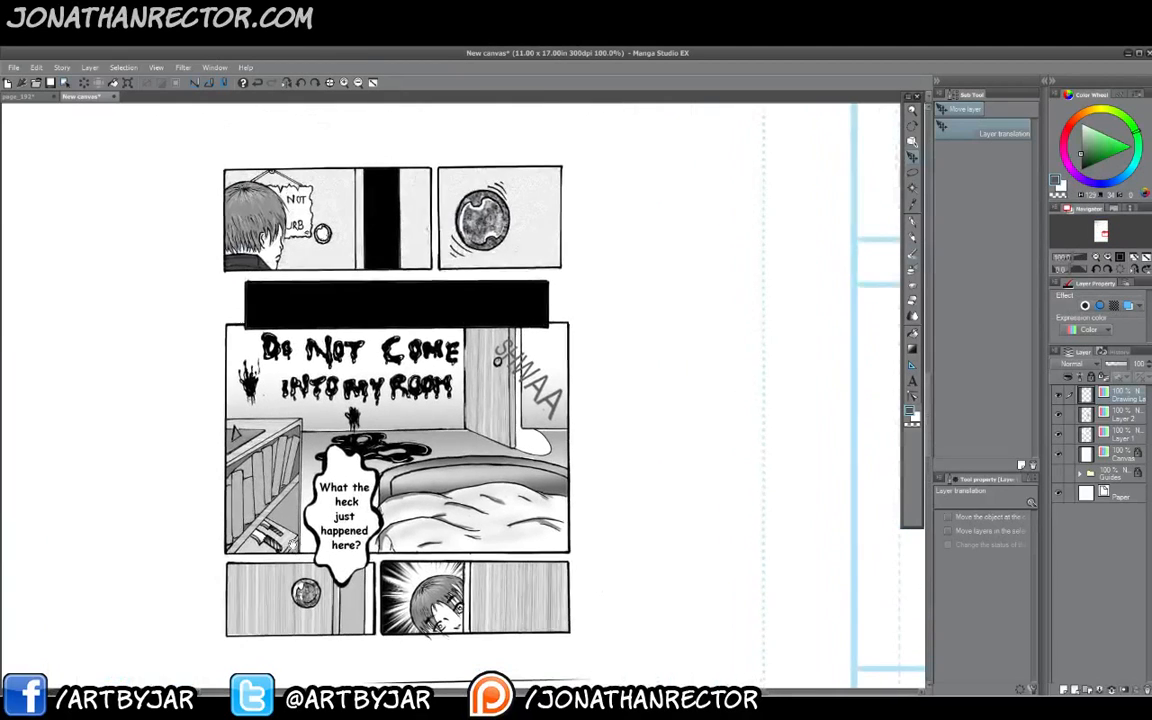
{"action": "left_click_drag", "start_coordinate": [291, 545], "coordinate": [305, 551]}
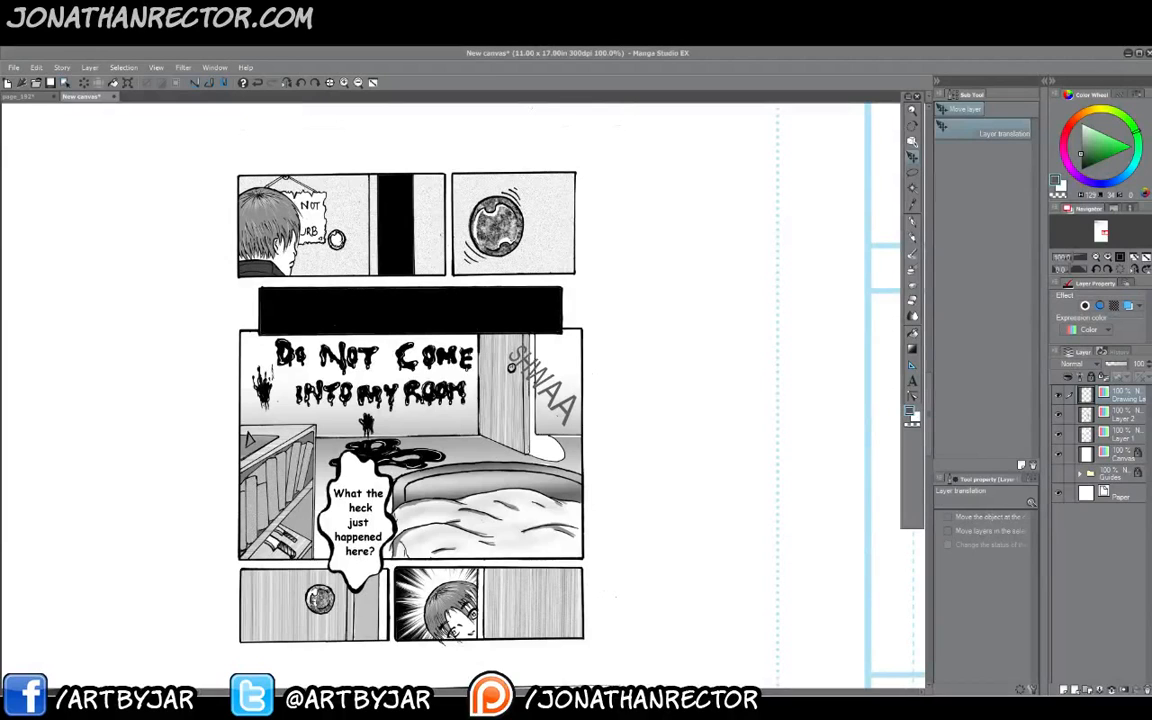
{"action": "left_click", "coordinate": [913, 233]}
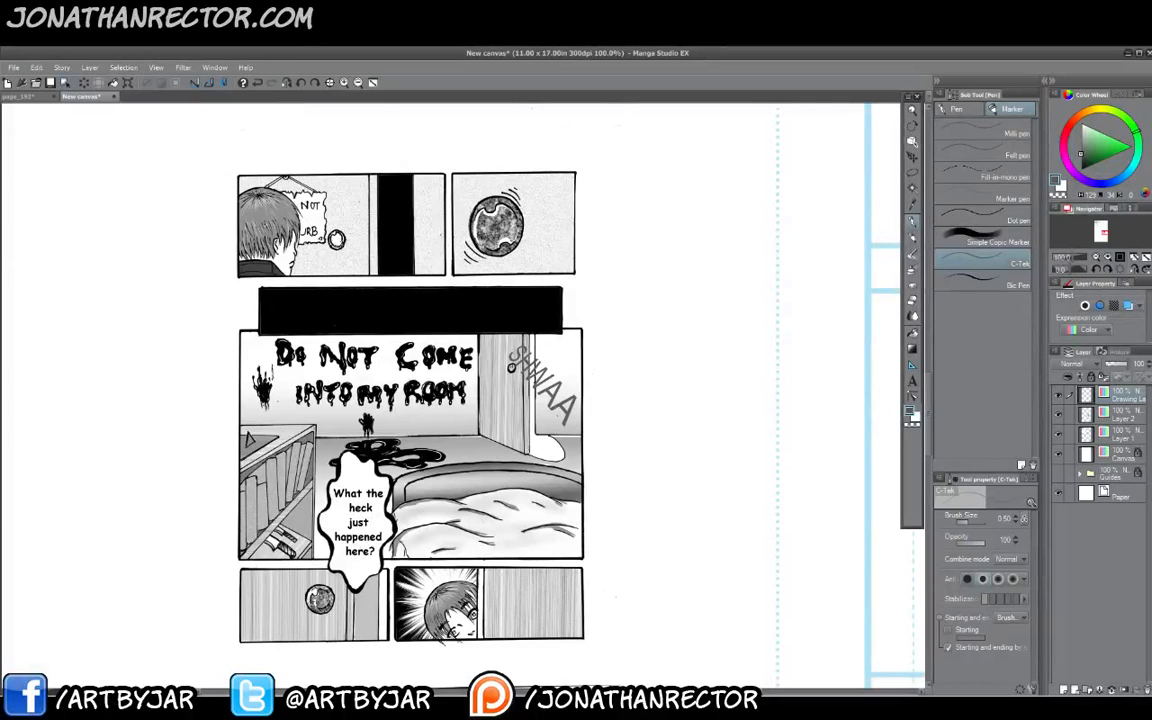
{"action": "mouse_move", "coordinate": [223, 154]}
{"action": "left_mouse_down"}
{"action": "mouse_move", "coordinate": [266, 156]}
{"action": "mouse_move", "coordinate": [254, 162]}
{"action": "left_mouse_up"}
{"action": "left_click_drag", "start_coordinate": [480, 136], "coordinate": [490, 181]}
{"action": "left_click_drag", "start_coordinate": [495, 161], "coordinate": [474, 172]}
Lasso and delete both ends of the horizontal black bar, leaving a rounded black shape in the middle, and deselect.
{"action": "left_click", "coordinate": [344, 83]}
{"action": "left_click_drag", "start_coordinate": [289, 384], "coordinate": [334, 450]}
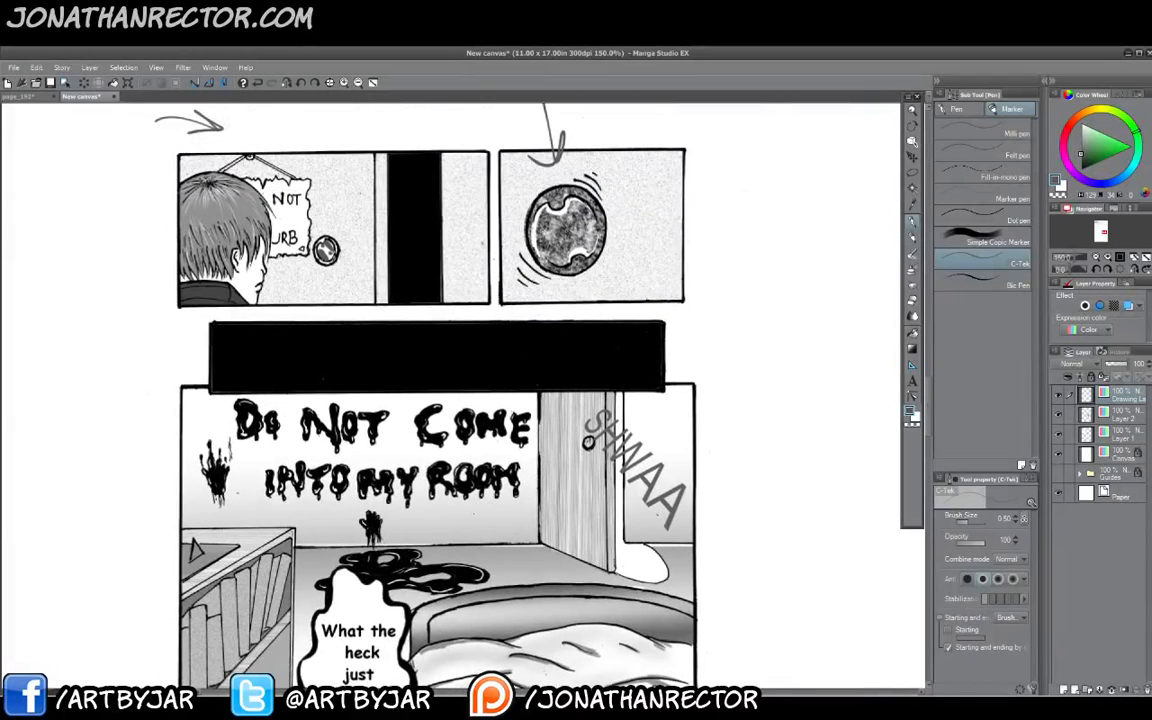
{"action": "left_click_drag", "start_coordinate": [432, 342], "coordinate": [434, 329]}
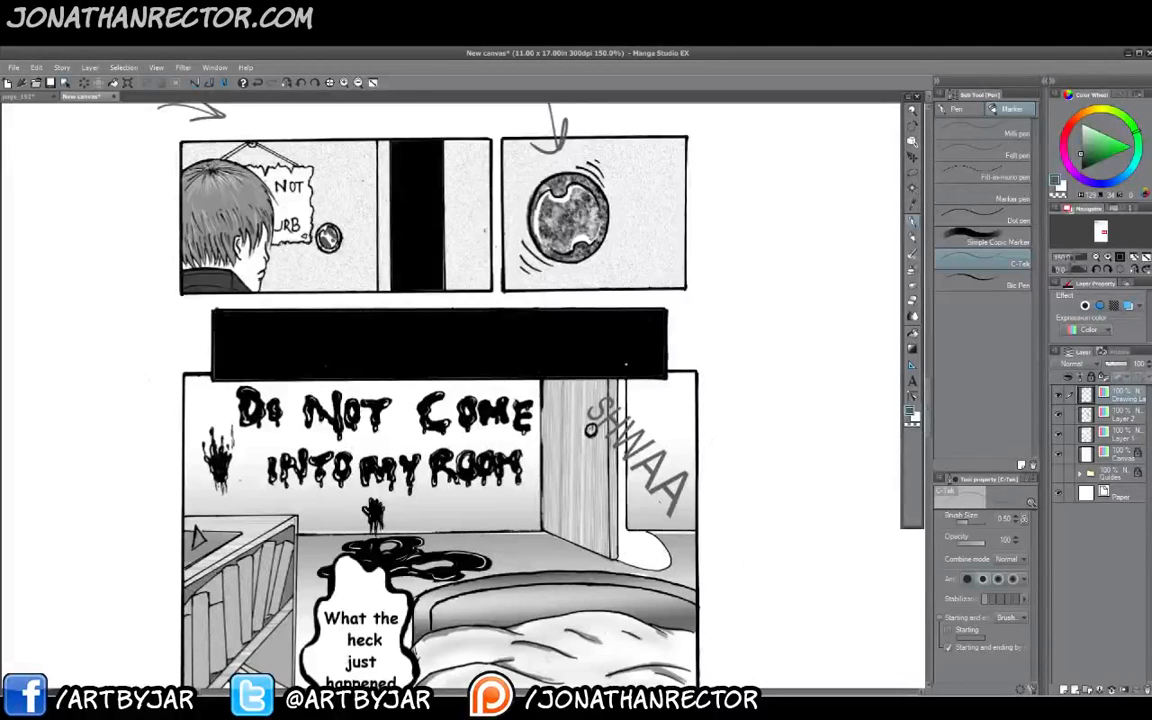
{"action": "key", "text": "x"}
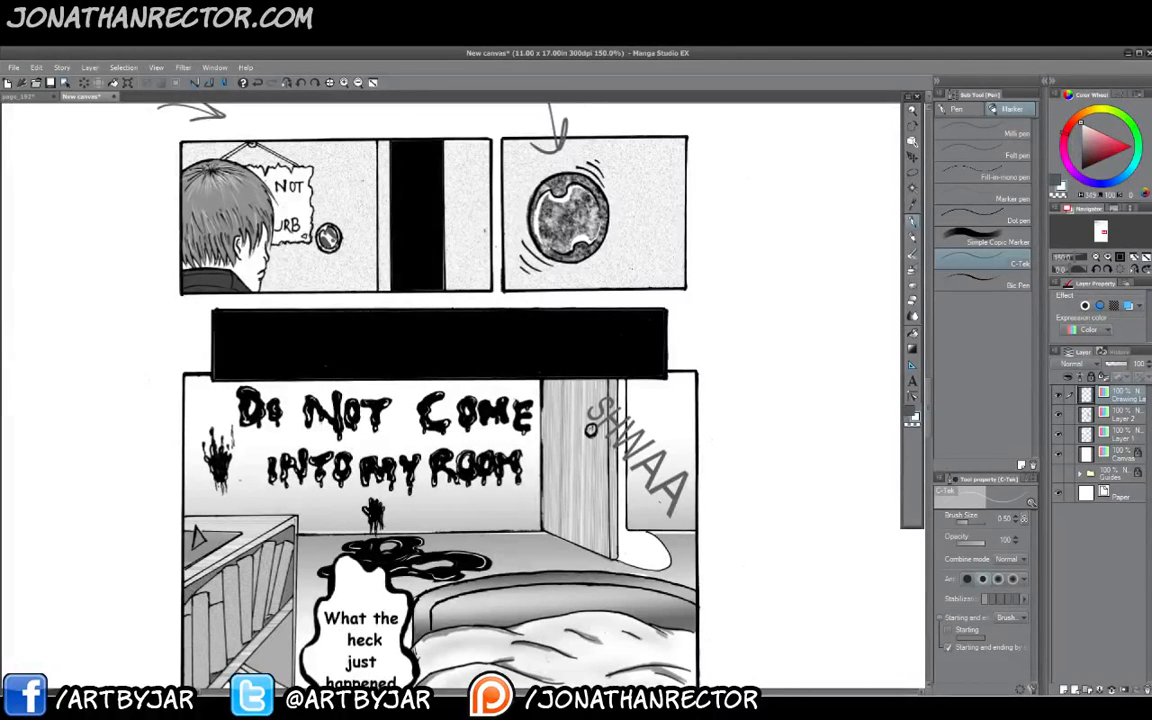
{"action": "key", "text": "m"}
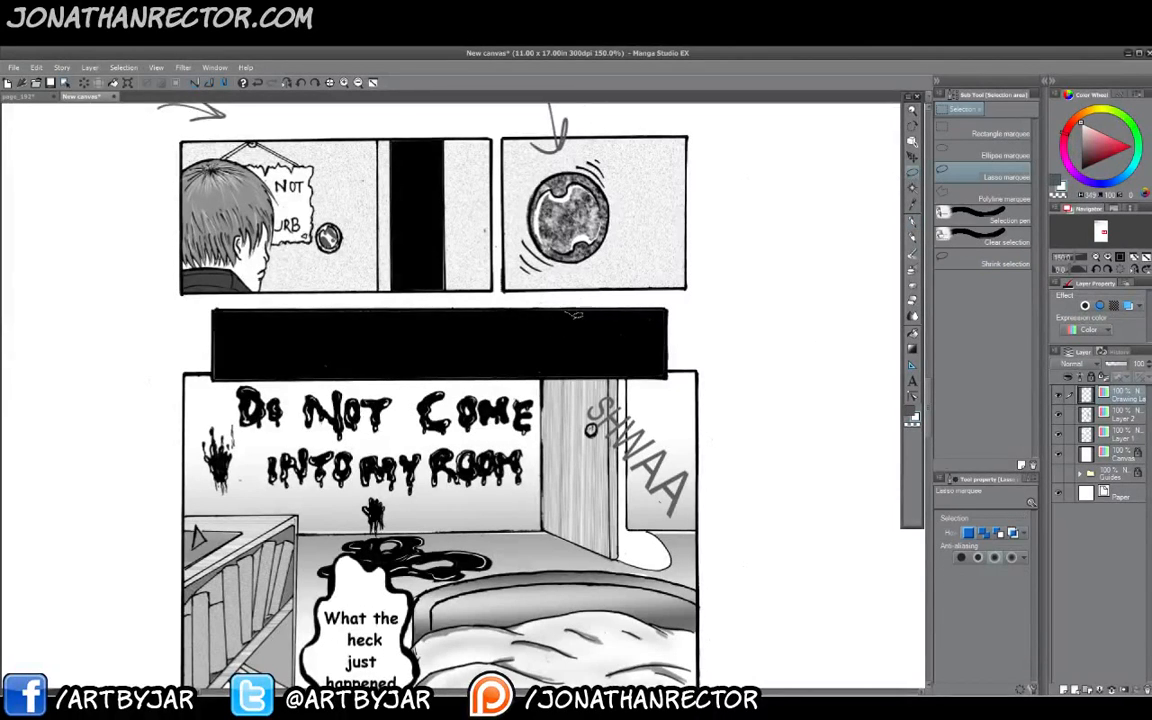
{"action": "mouse_move", "coordinate": [575, 315]}
{"action": "left_mouse_down"}
{"action": "mouse_move", "coordinate": [577, 370]}
{"action": "mouse_move", "coordinate": [658, 369]}
{"action": "mouse_move", "coordinate": [662, 310]}
{"action": "mouse_move", "coordinate": [575, 314]}
{"action": "left_mouse_up"}
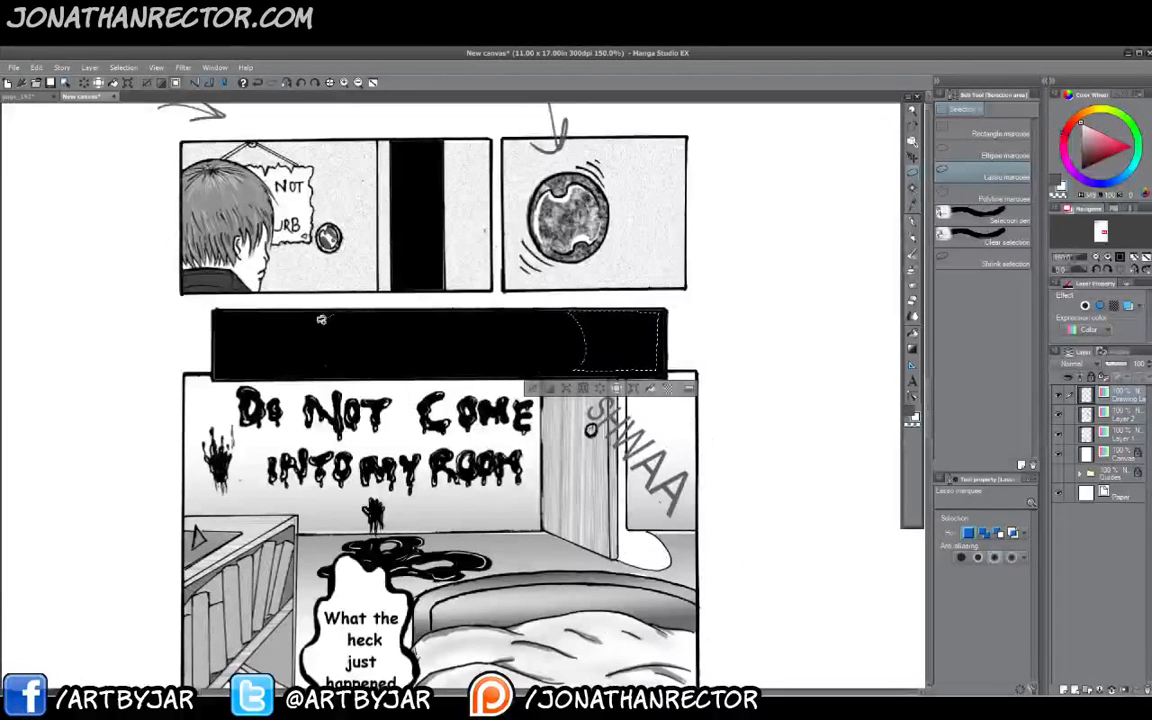
{"action": "mouse_move", "coordinate": [321, 319]}
{"action": "left_mouse_down"}
{"action": "mouse_move", "coordinate": [314, 356]}
{"action": "mouse_move", "coordinate": [255, 370]}
{"action": "mouse_move", "coordinate": [223, 340]}
{"action": "mouse_move", "coordinate": [224, 312]}
{"action": "mouse_move", "coordinate": [321, 318]}
{"action": "left_mouse_up"}
{"action": "key", "text": "Delete"}
{"action": "key", "text": "ctrl+d"}
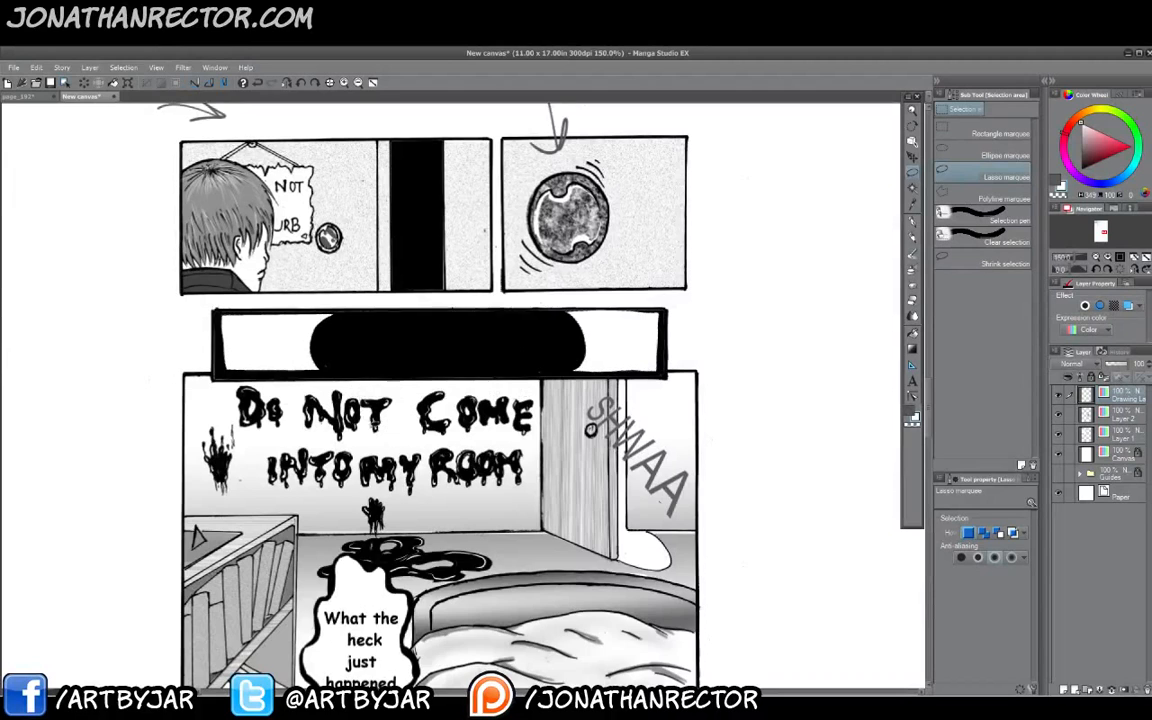
Cut curved highlight shapes out of both sides of the rounded black shape using lasso selections, and restore the drawing colour.
{"action": "left_click_drag", "start_coordinate": [345, 366], "coordinate": [353, 398]}
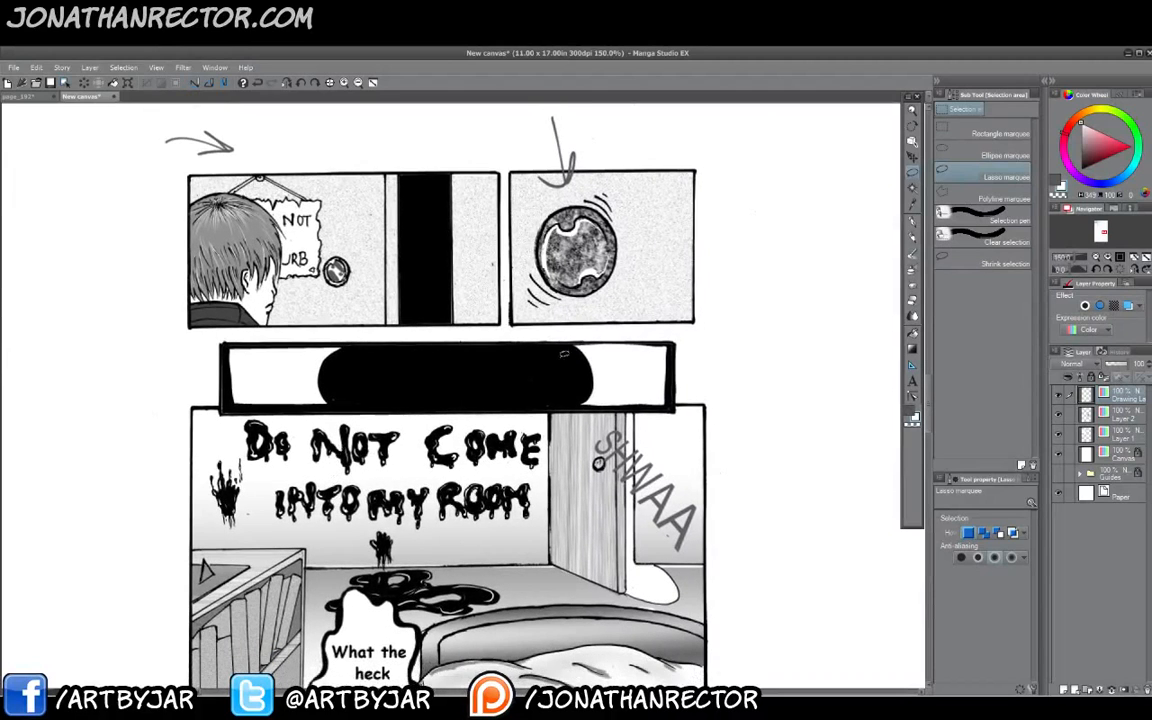
{"action": "left_click_drag", "start_coordinate": [564, 353], "coordinate": [510, 348]}
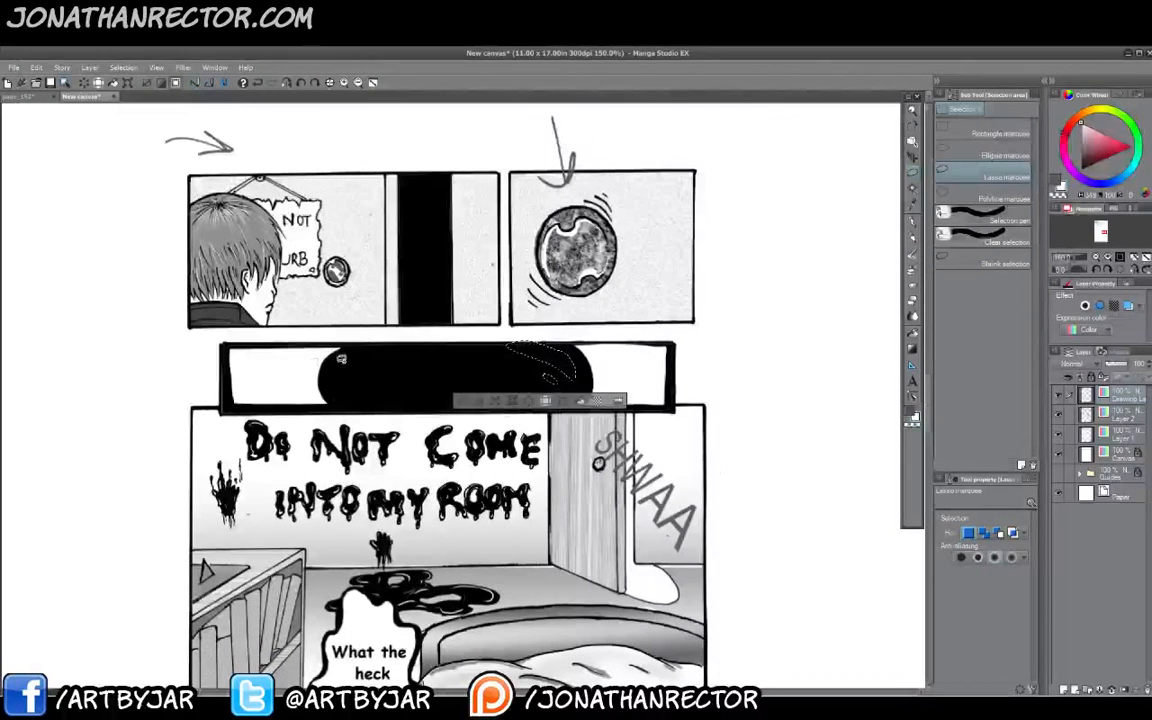
{"action": "mouse_move", "coordinate": [341, 358]}
{"action": "left_mouse_down"}
{"action": "mouse_move", "coordinate": [345, 390]}
{"action": "mouse_move", "coordinate": [393, 360]}
{"action": "left_mouse_up"}
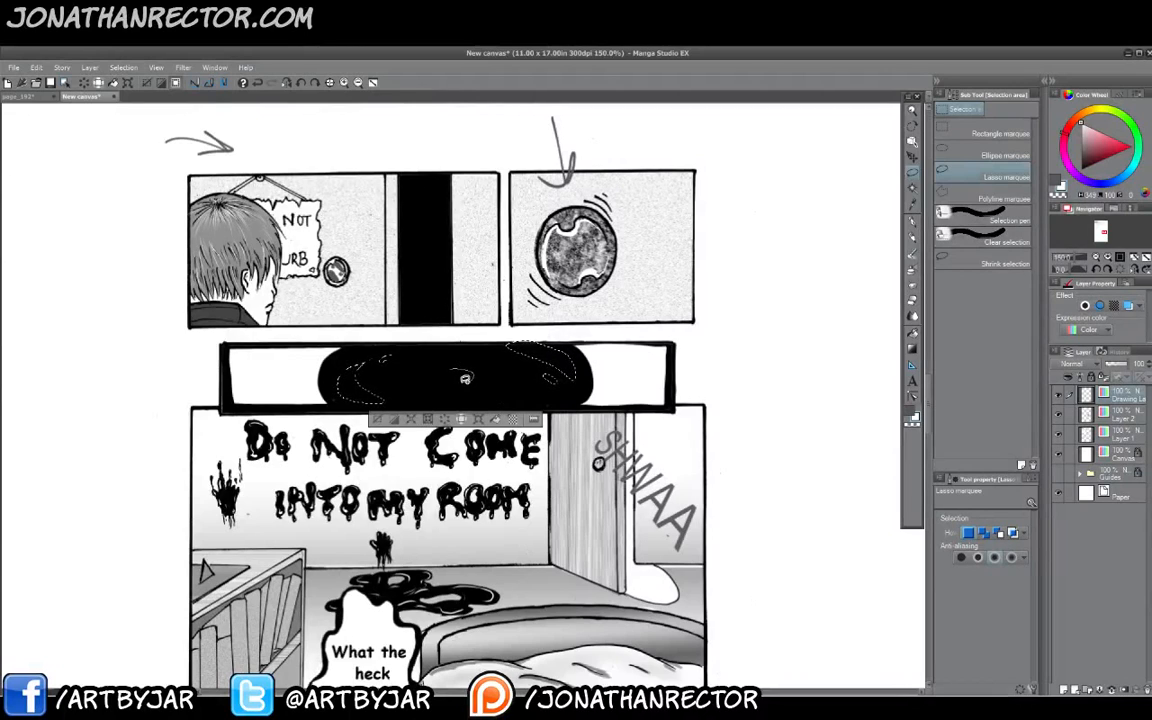
{"action": "left_click_drag", "start_coordinate": [463, 378], "coordinate": [443, 376]}
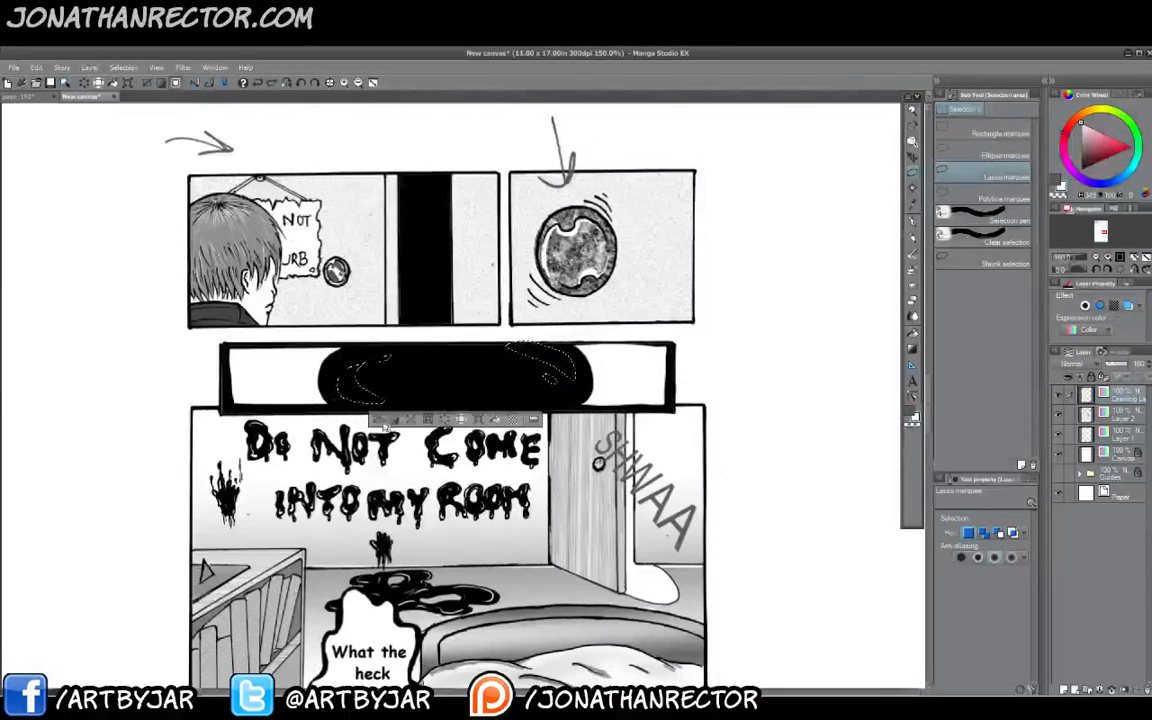
{"action": "key", "text": "Delete"}
{"action": "left_click", "coordinate": [380, 420]}
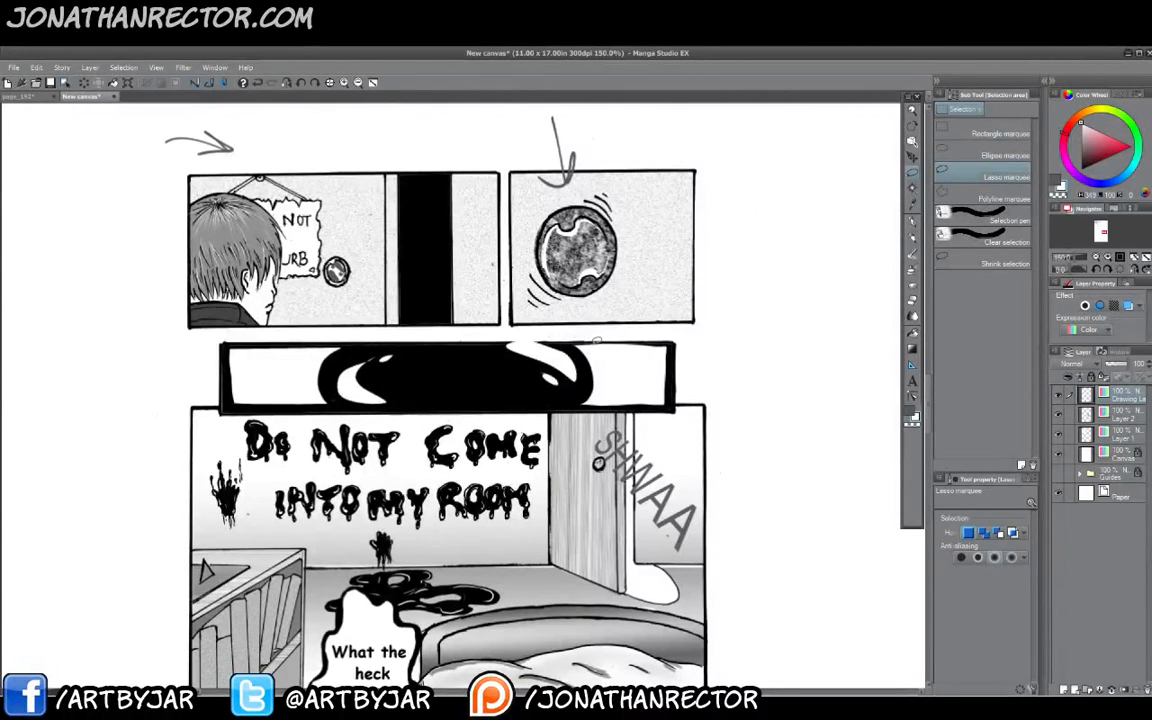
{"action": "left_click", "coordinate": [910, 411]}
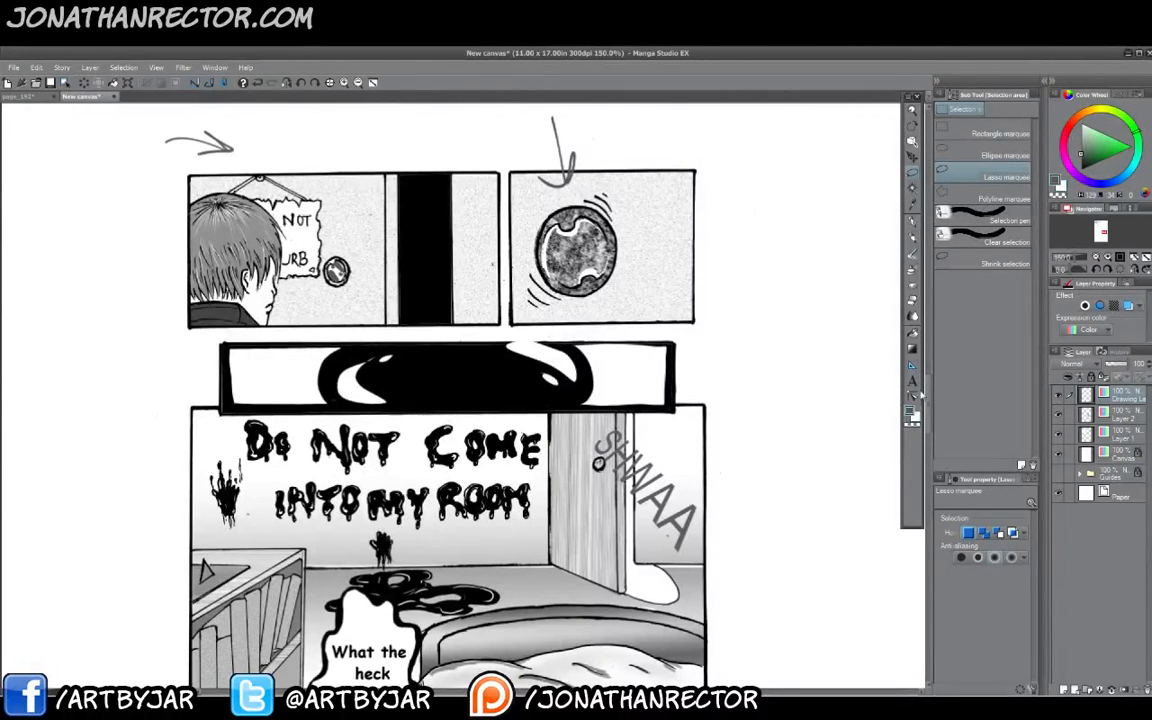
Lasso areas at both ends of the black shape, extending behind the neighbouring panels and past the page sides, fill them black and deselect.
{"action": "key", "text": "e"}
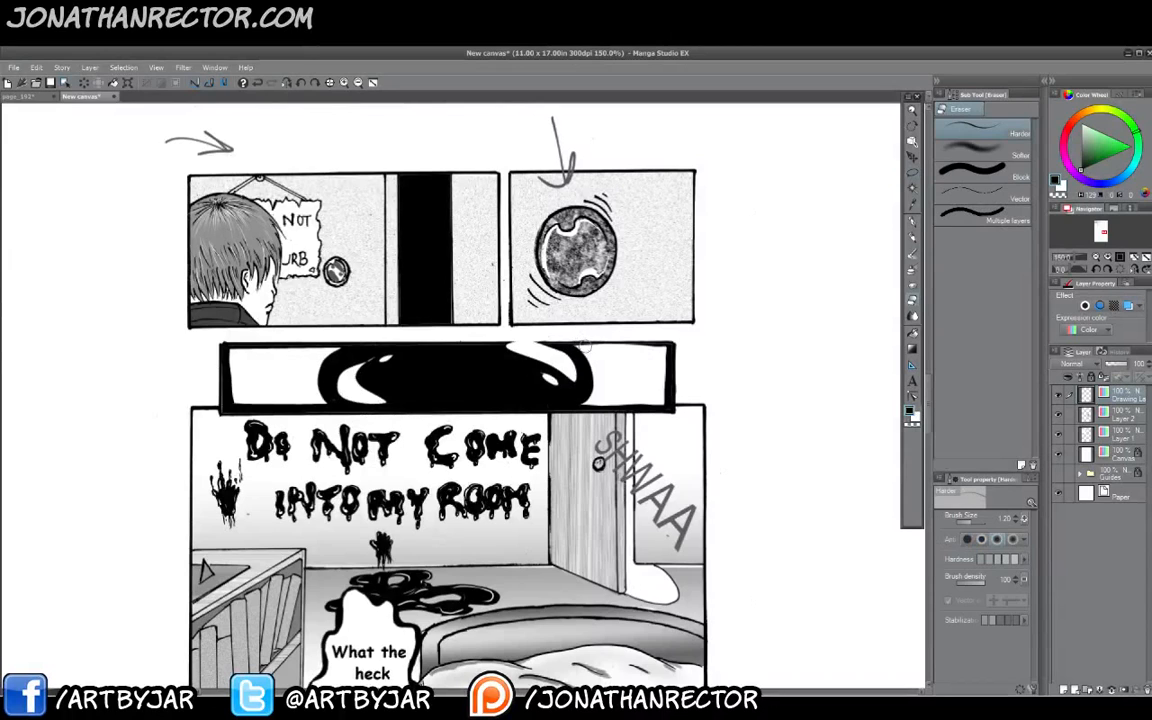
{"action": "key", "text": "m"}
{"action": "mouse_move", "coordinate": [597, 346]}
{"action": "left_mouse_down"}
{"action": "mouse_move", "coordinate": [598, 408]}
{"action": "mouse_move", "coordinate": [677, 354]}
{"action": "mouse_move", "coordinate": [601, 343]}
{"action": "left_mouse_up"}
{"action": "mouse_move", "coordinate": [312, 348]}
{"action": "left_mouse_down"}
{"action": "mouse_move", "coordinate": [301, 403]}
{"action": "mouse_move", "coordinate": [236, 404]}
{"action": "mouse_move", "coordinate": [225, 374]}
{"action": "mouse_move", "coordinate": [250, 338]}
{"action": "left_mouse_up"}
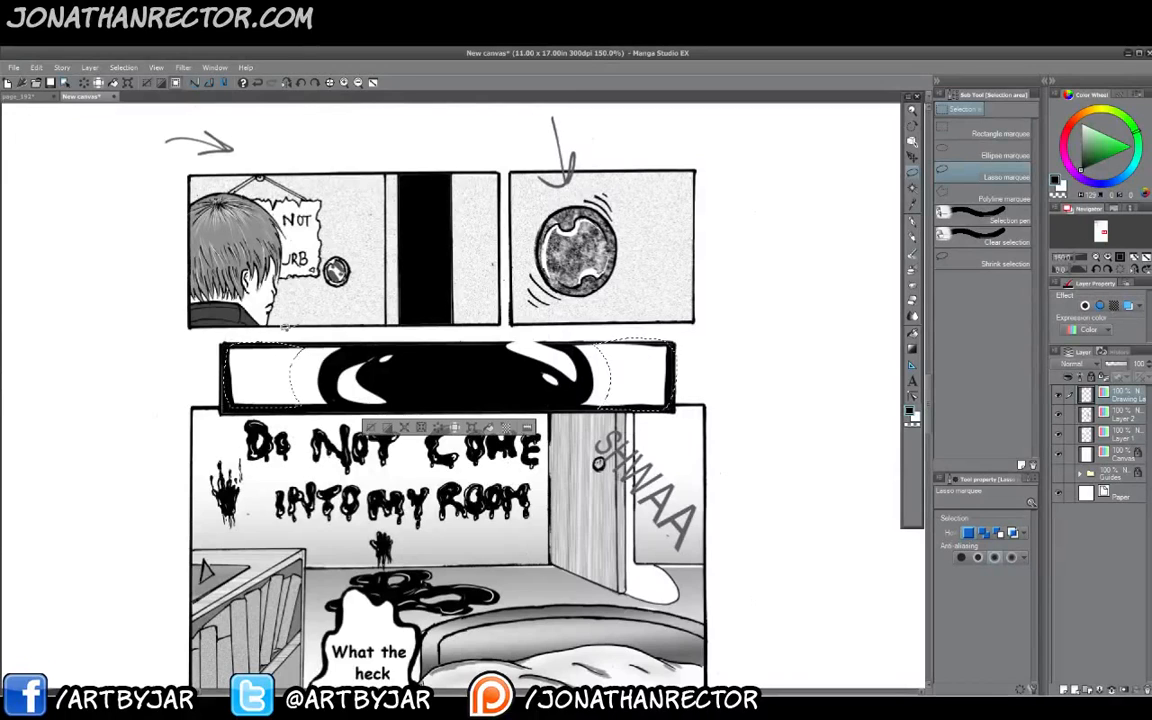
{"action": "mouse_move", "coordinate": [190, 447]}
{"action": "left_mouse_down"}
{"action": "mouse_move", "coordinate": [165, 400]}
{"action": "mouse_move", "coordinate": [180, 309]}
{"action": "mouse_move", "coordinate": [189, 327]}
{"action": "mouse_move", "coordinate": [286, 326]}
{"action": "left_mouse_up"}
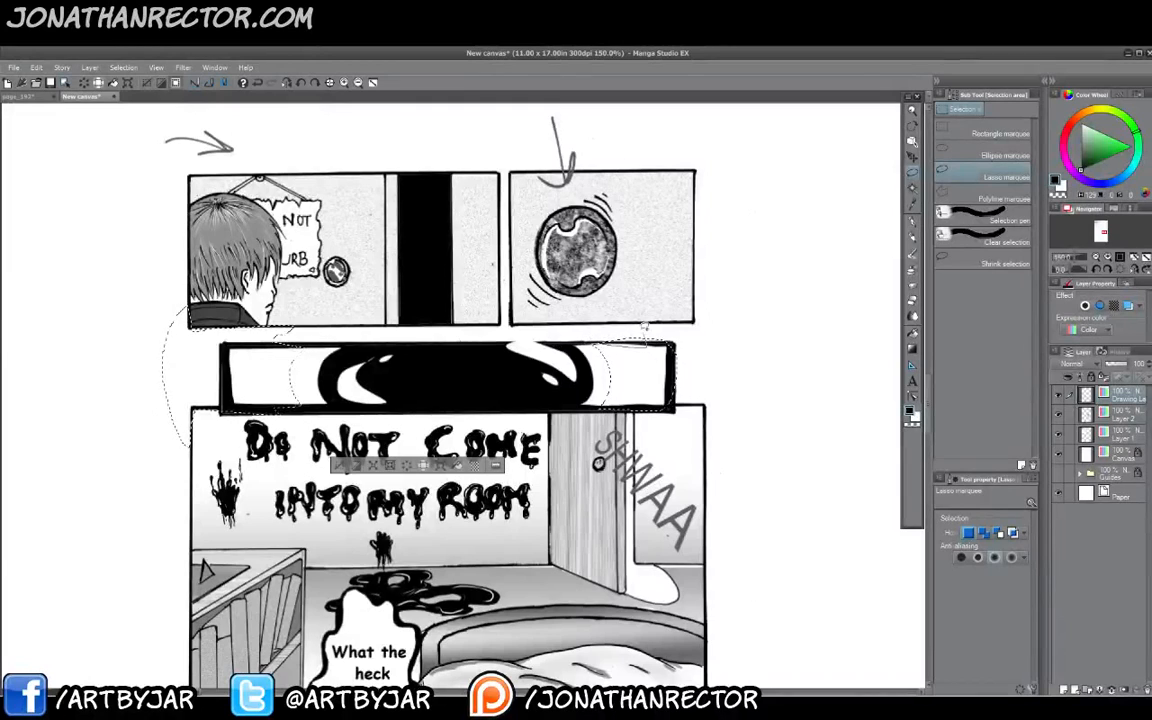
{"action": "mouse_move", "coordinate": [694, 290]}
{"action": "left_mouse_down"}
{"action": "mouse_move", "coordinate": [732, 330]}
{"action": "mouse_move", "coordinate": [705, 437]}
{"action": "mouse_move", "coordinate": [614, 407]}
{"action": "mouse_move", "coordinate": [597, 350]}
{"action": "left_mouse_up"}
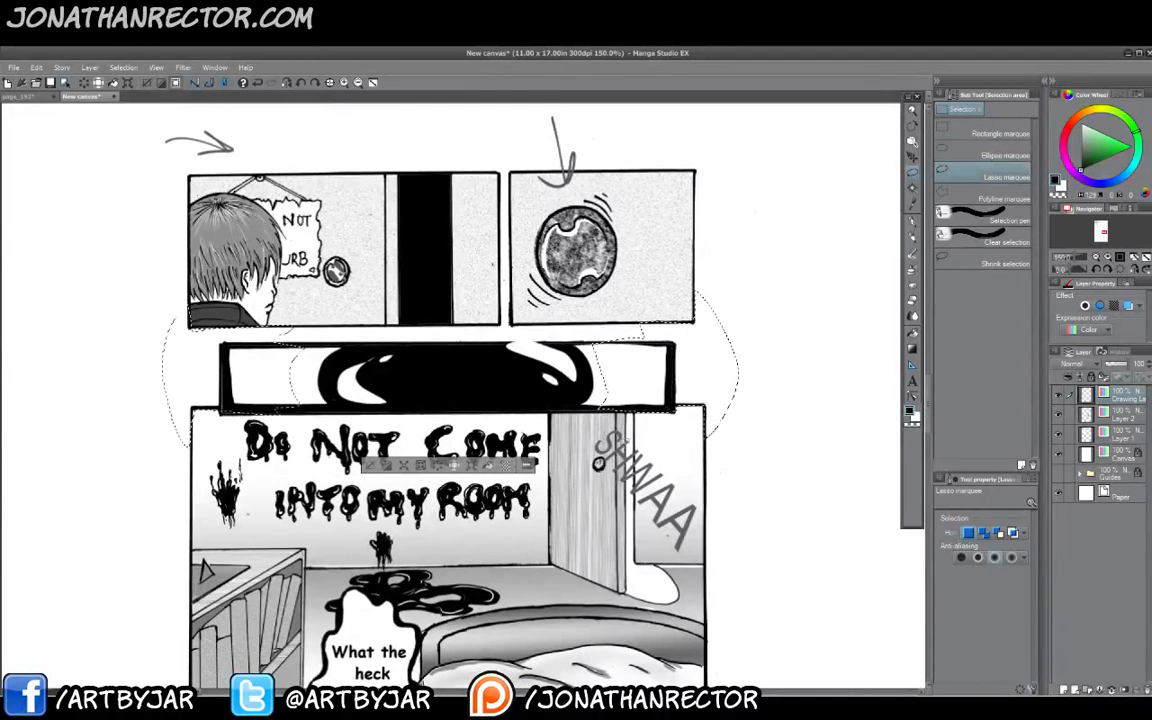
{"action": "left_click", "coordinate": [487, 467]}
{"action": "left_click", "coordinate": [372, 467]}
Draw an arrow on the door pointing at the wall writing and a small rounded shape in the doorway beside the SHWAA lettering.
{"action": "left_click_drag", "start_coordinate": [272, 443], "coordinate": [294, 501]}
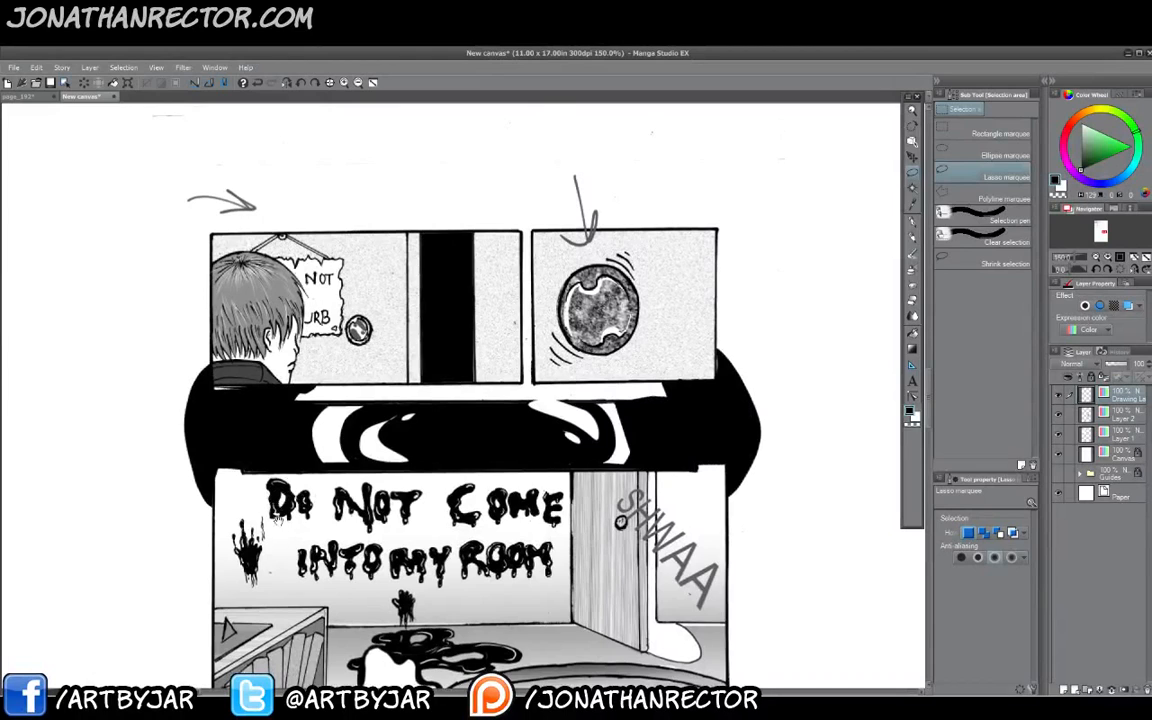
{"action": "scroll", "coordinate": [326, 515], "scroll_direction": "down", "scroll_amount": 3}
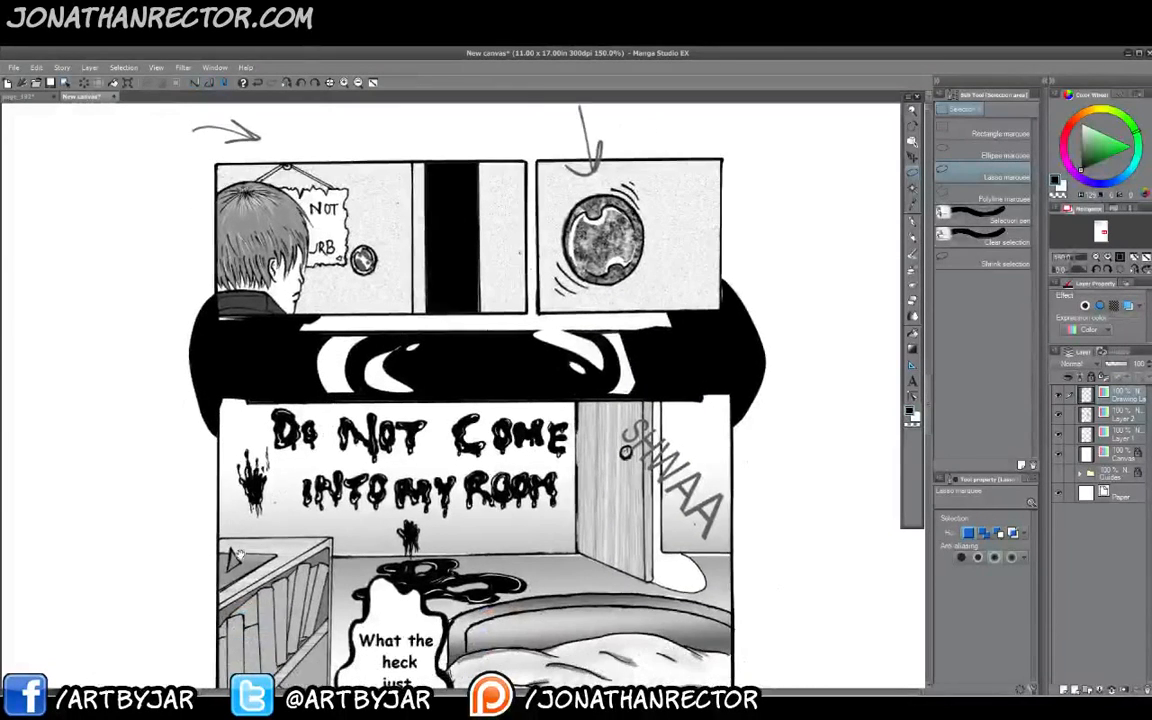
{"action": "scroll", "coordinate": [235, 535], "scroll_direction": "down", "scroll_amount": 1}
{"action": "scroll", "coordinate": [235, 535], "scroll_direction": "down", "scroll_amount": 5}
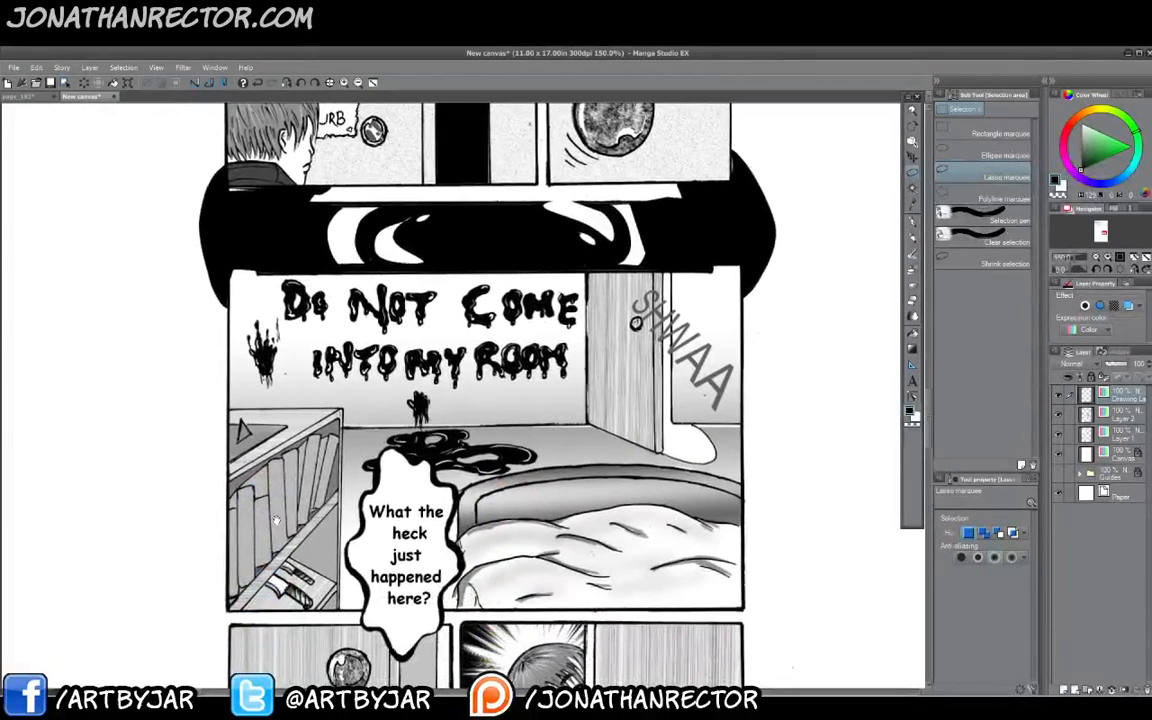
{"action": "scroll", "coordinate": [304, 561], "scroll_direction": "down", "scroll_amount": 2}
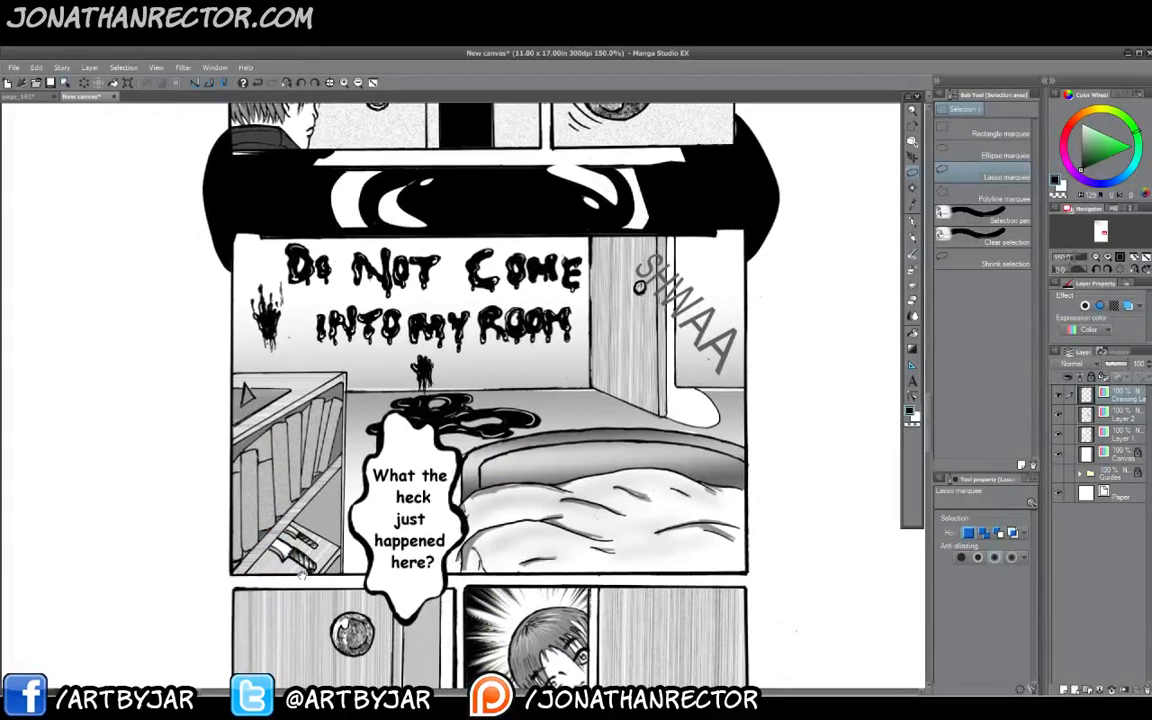
{"action": "scroll", "coordinate": [278, 512], "scroll_direction": "down", "scroll_amount": 3}
{"action": "scroll", "coordinate": [298, 497], "scroll_direction": "up", "scroll_amount": 2}
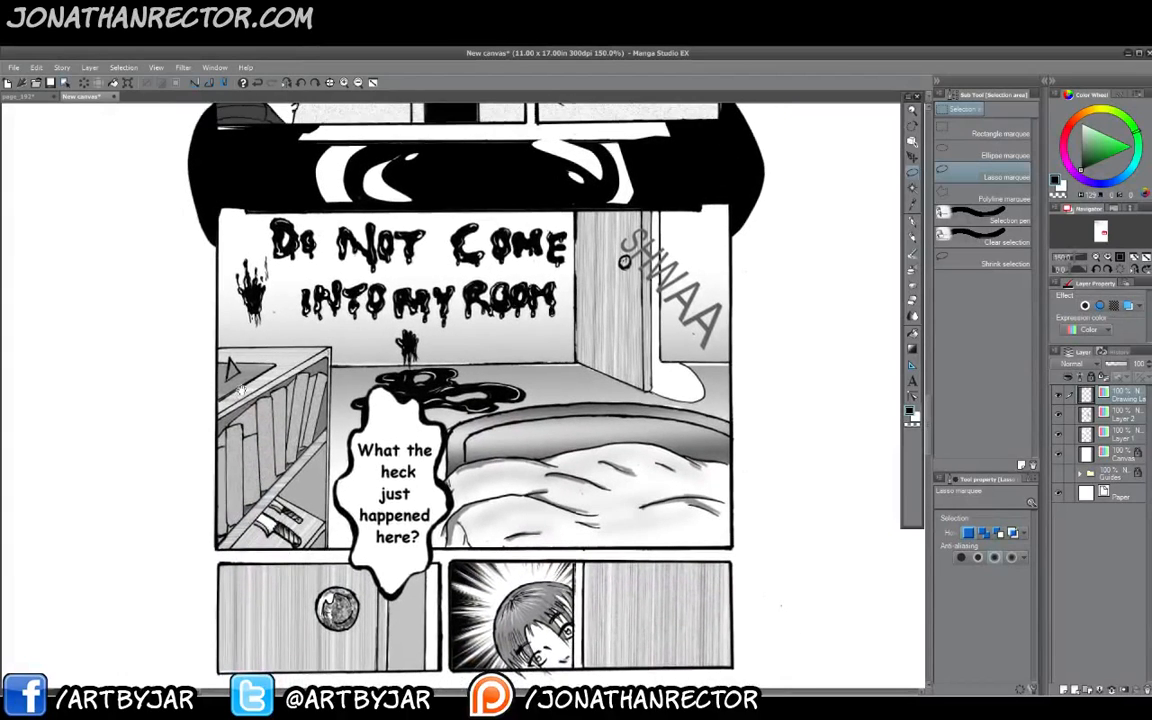
{"action": "scroll", "coordinate": [255, 517], "scroll_direction": "up", "scroll_amount": 5}
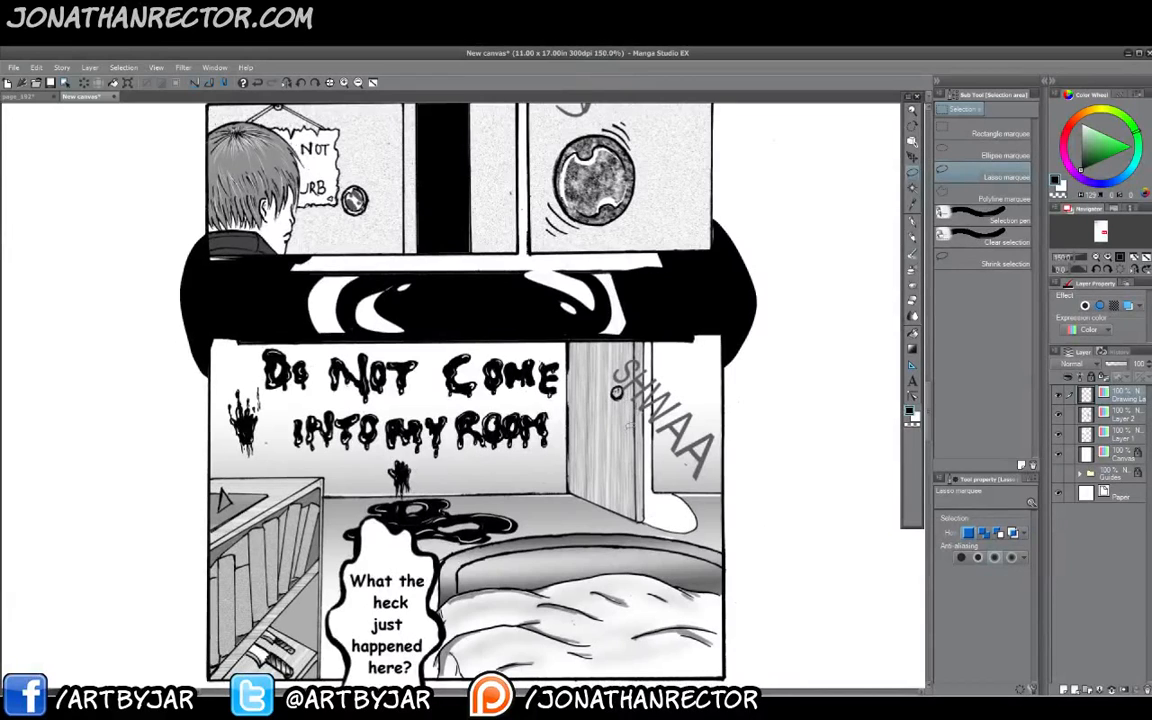
{"action": "left_click", "coordinate": [910, 223]}
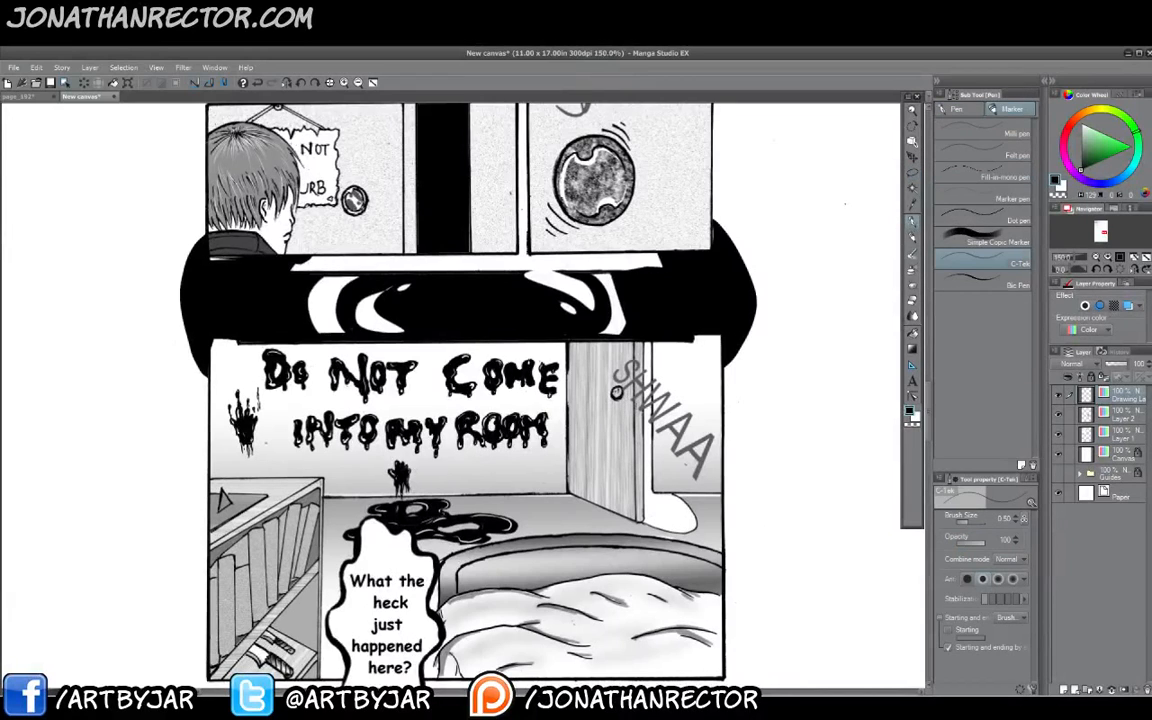
{"action": "mouse_move", "coordinate": [618, 445]}
{"action": "left_mouse_down"}
{"action": "mouse_move", "coordinate": [575, 441]}
{"action": "mouse_move", "coordinate": [597, 455]}
{"action": "left_mouse_up"}
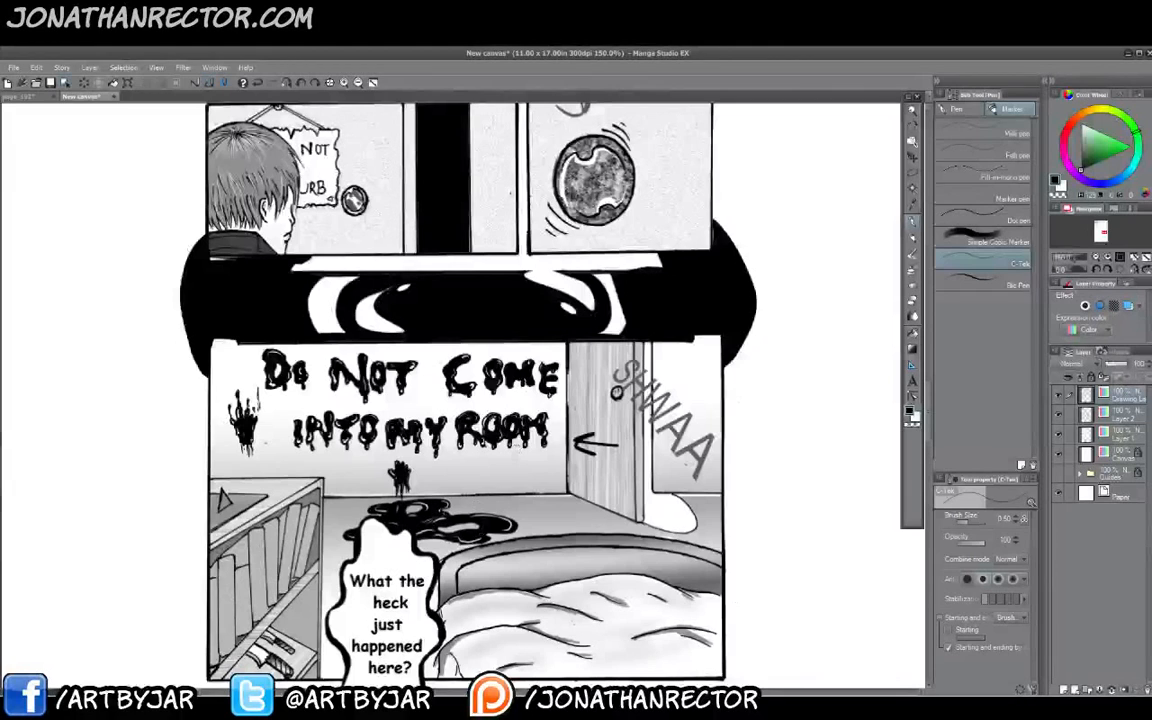
{"action": "mouse_move", "coordinate": [646, 370]}
{"action": "left_mouse_down"}
{"action": "mouse_move", "coordinate": [664, 378]}
{"action": "mouse_move", "coordinate": [656, 392]}
{"action": "left_mouse_up"}
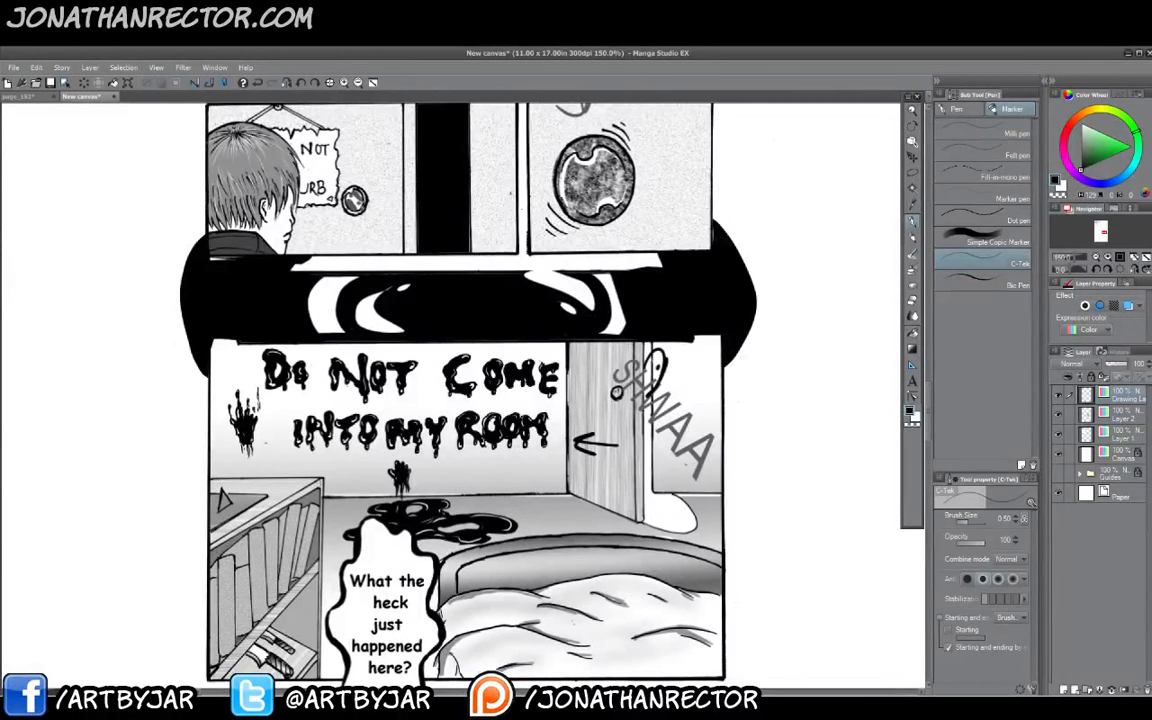
Lasso the last panel with the peeking face on Layer 2, flip it horizontally, apply the transformation and deselect.
{"action": "scroll", "coordinate": [528, 488], "scroll_direction": "down", "scroll_amount": 5}
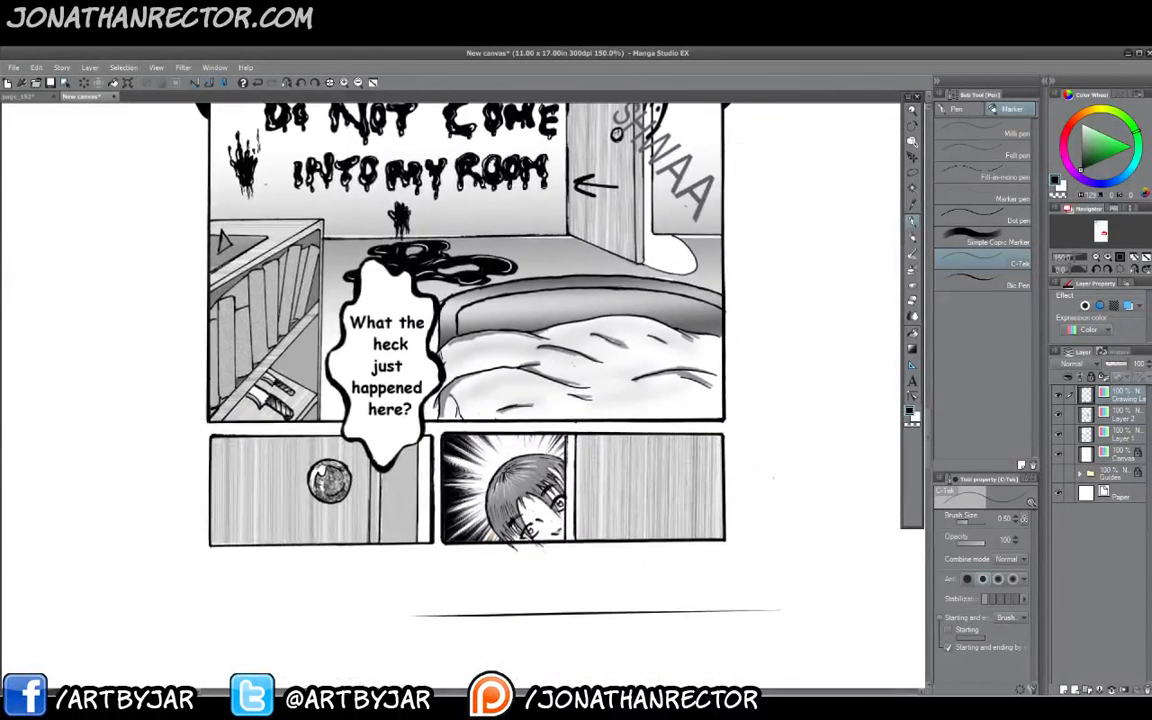
{"action": "left_click", "coordinate": [1117, 418]}
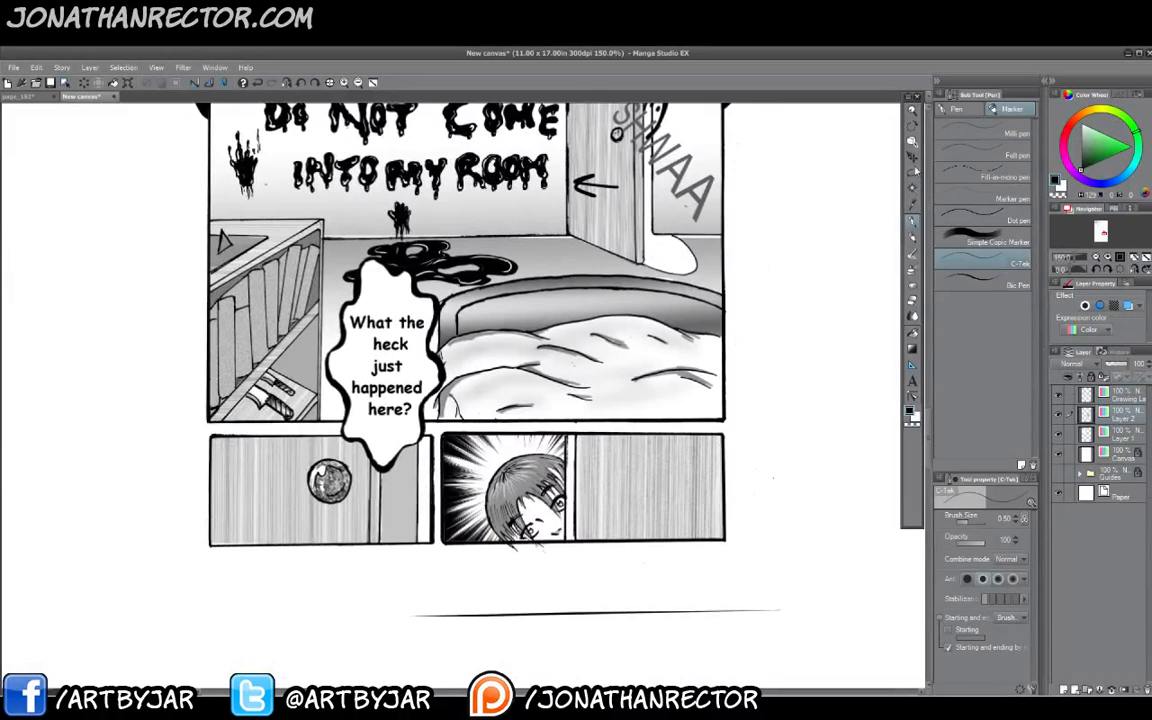
{"action": "left_click", "coordinate": [914, 172]}
{"action": "mouse_move", "coordinate": [735, 429]}
{"action": "left_mouse_down"}
{"action": "mouse_move", "coordinate": [719, 550]}
{"action": "mouse_move", "coordinate": [552, 564]}
{"action": "mouse_move", "coordinate": [445, 557]}
{"action": "mouse_move", "coordinate": [441, 426]}
{"action": "mouse_move", "coordinate": [712, 428]}
{"action": "left_mouse_up"}
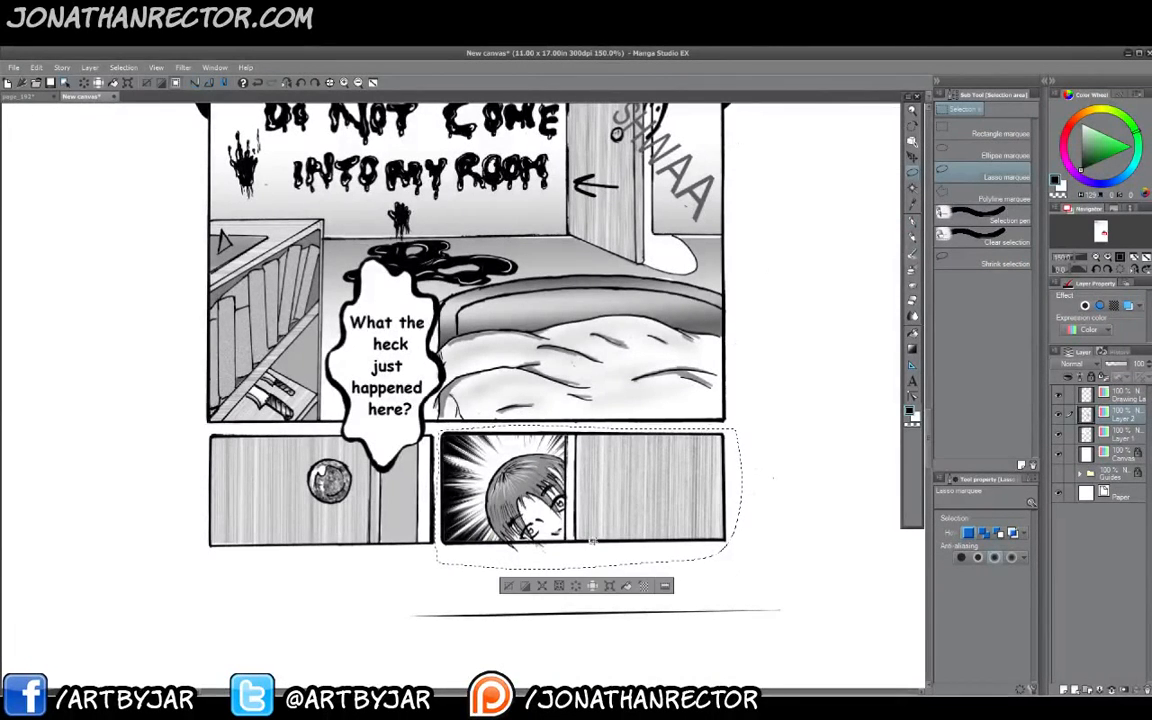
{"action": "left_click", "coordinate": [589, 586]}
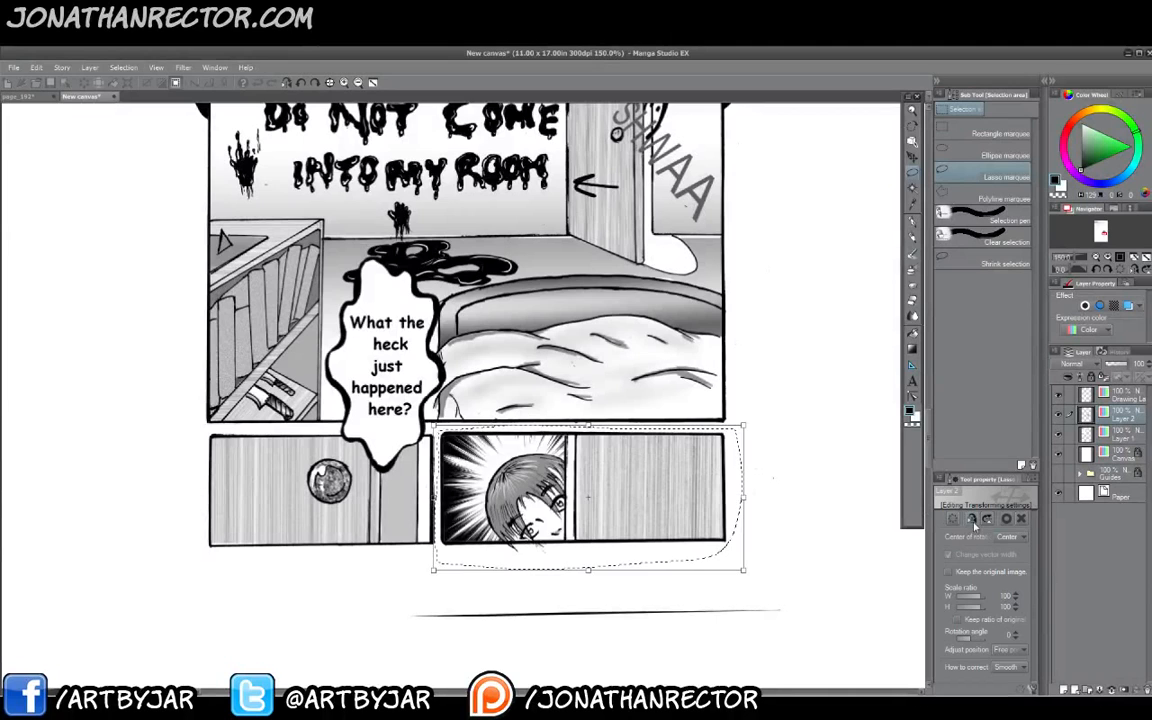
{"action": "left_click", "coordinate": [971, 519]}
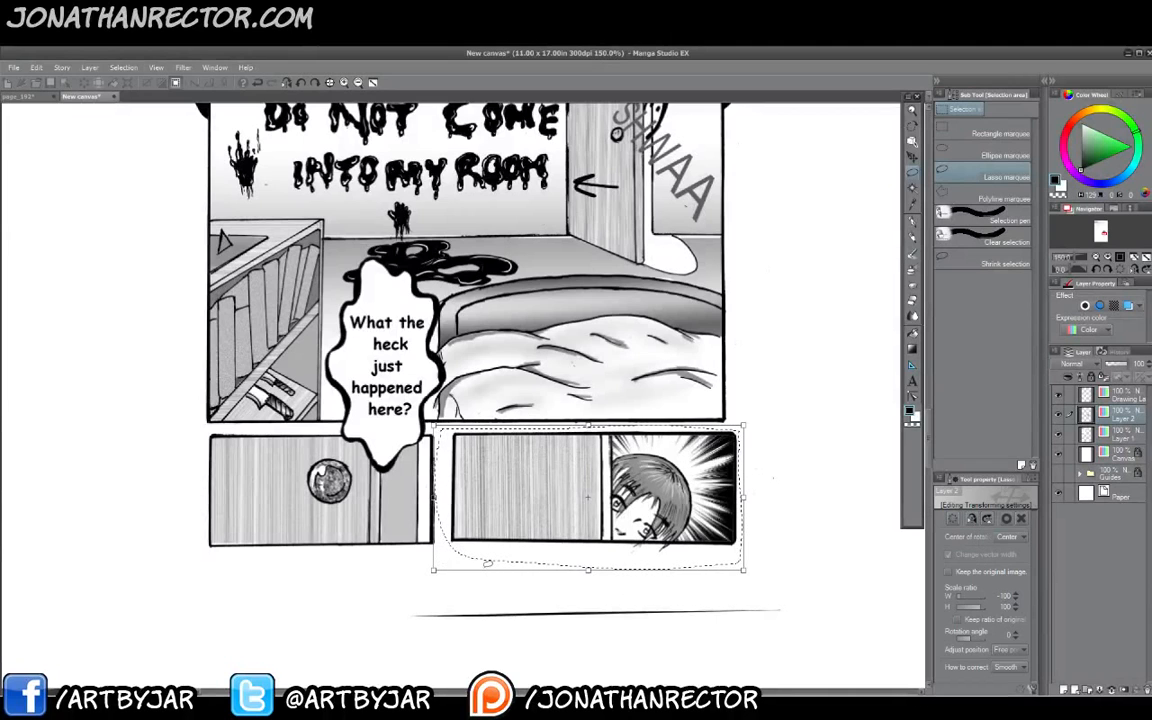
{"action": "key", "text": "Return"}
{"action": "key", "text": "ctrl+d"}
Sketch a tall rectangular page frame with the C-Tek marker in the empty space beside the manga sample, hiding the palettes for room.
{"action": "left_click_drag", "start_coordinate": [259, 400], "coordinate": [332, 519]}
{"action": "left_click", "coordinate": [358, 83]}
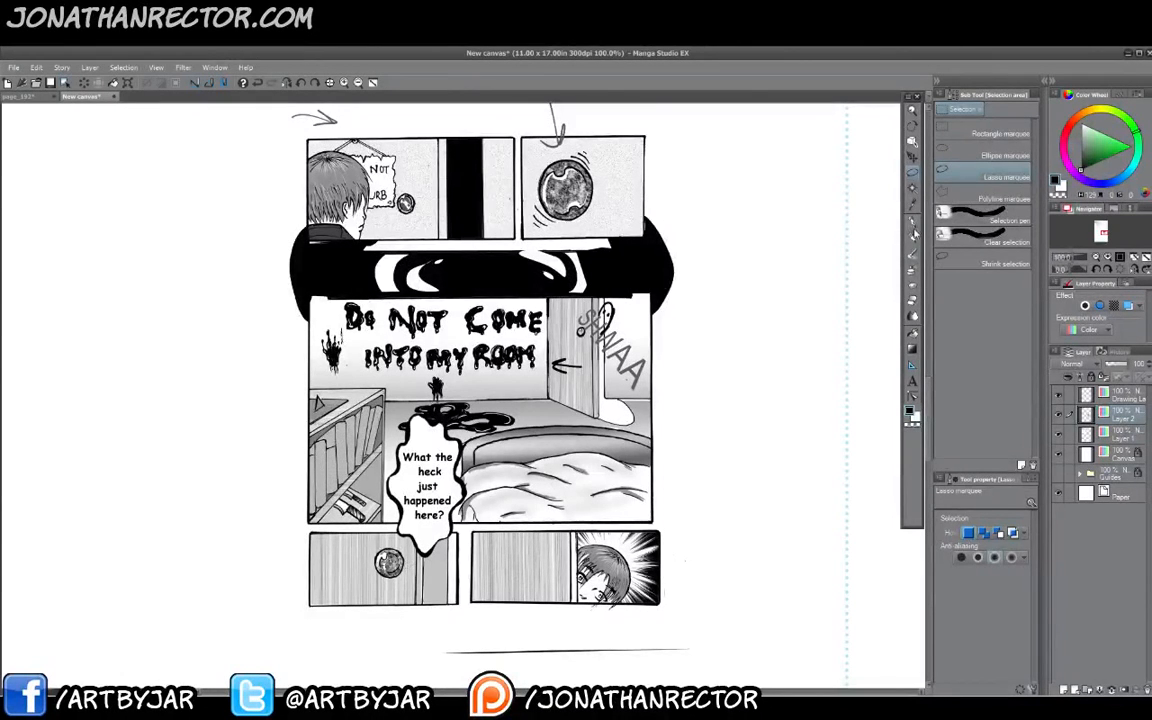
{"action": "left_click", "coordinate": [913, 223]}
{"action": "mouse_move", "coordinate": [611, 398]}
{"action": "left_mouse_down"}
{"action": "mouse_move", "coordinate": [397, 413]}
{"action": "mouse_move", "coordinate": [830, 419]}
{"action": "left_mouse_up"}
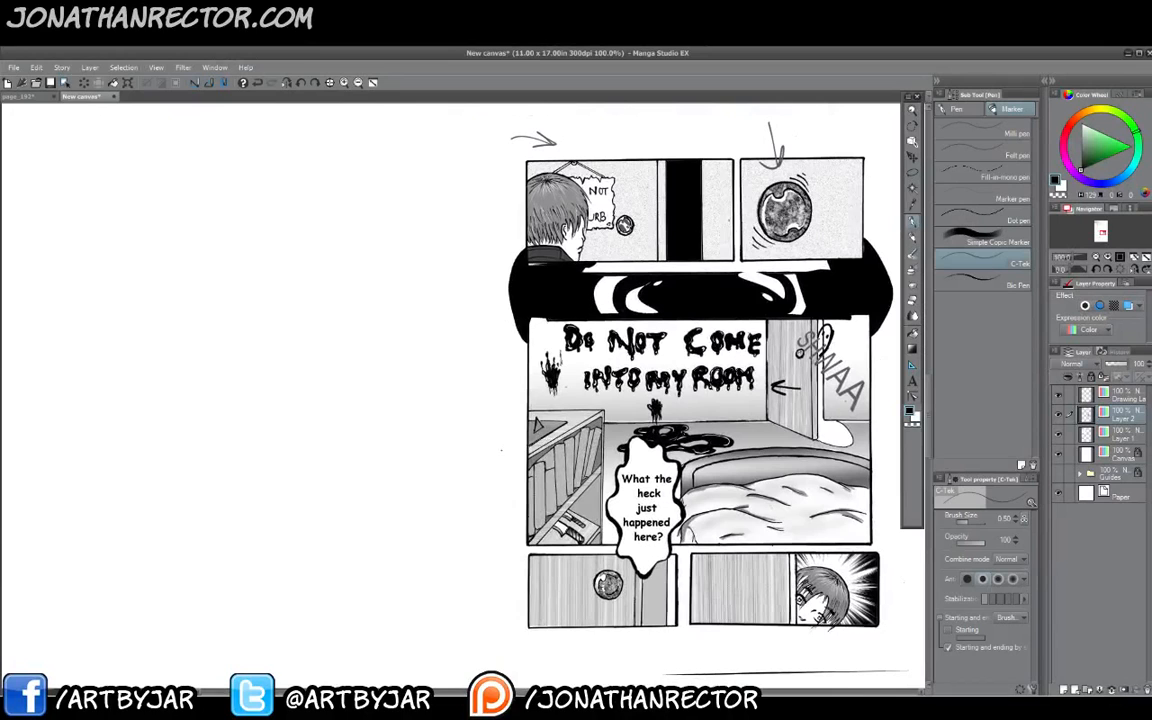
{"action": "key", "text": "Tab"}
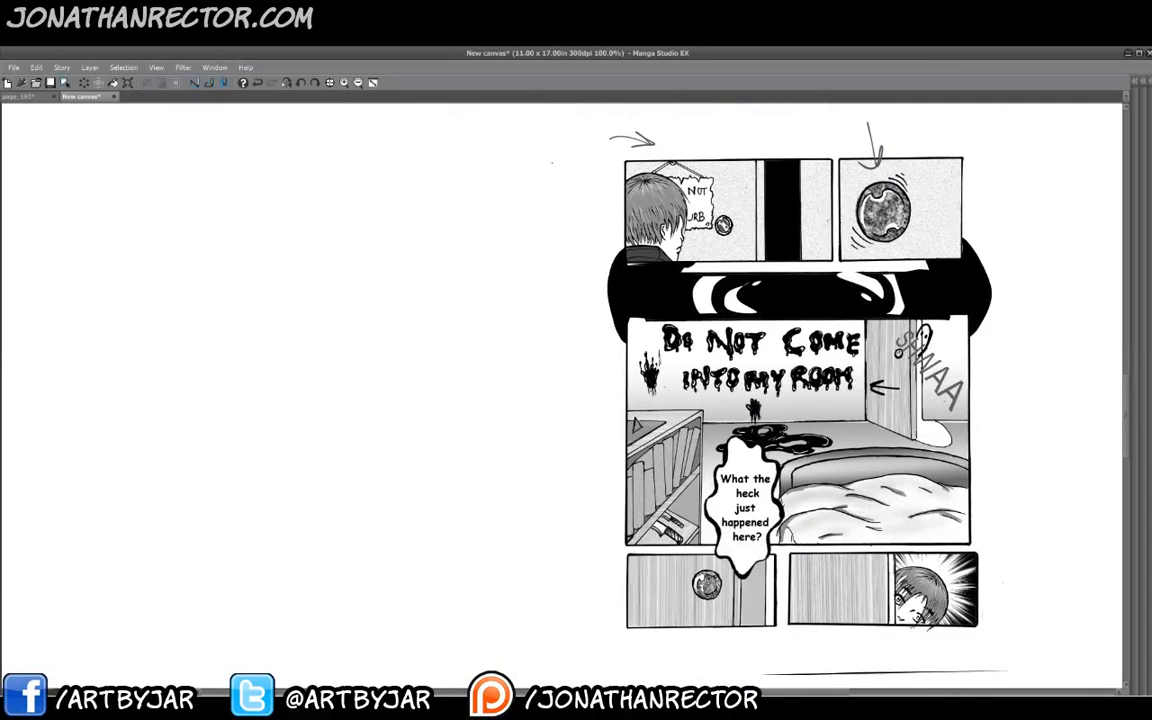
{"action": "mouse_move", "coordinate": [555, 162]}
{"action": "left_mouse_down"}
{"action": "mouse_move", "coordinate": [565, 192]}
{"action": "mouse_move", "coordinate": [567, 440]}
{"action": "left_mouse_up"}
{"action": "mouse_move", "coordinate": [578, 250]}
{"action": "left_mouse_down"}
{"action": "mouse_move", "coordinate": [598, 610]}
{"action": "mouse_move", "coordinate": [349, 616]}
{"action": "left_mouse_up"}
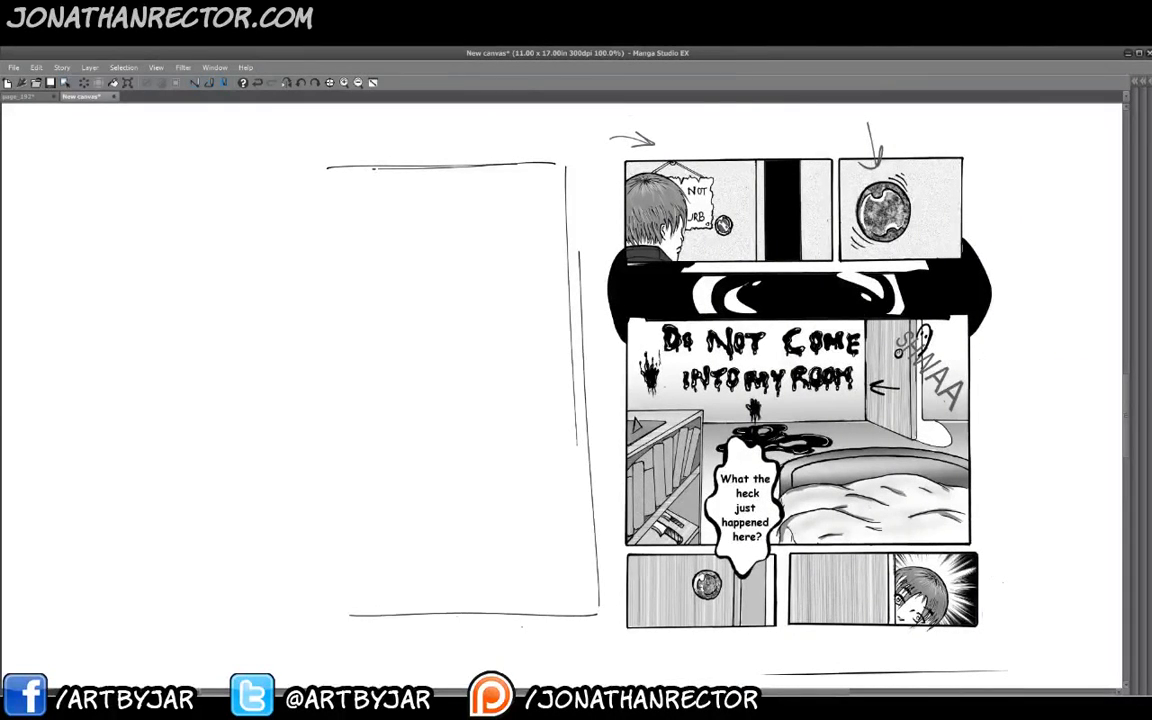
{"action": "left_click_drag", "start_coordinate": [533, 628], "coordinate": [318, 615]}
{"action": "mouse_move", "coordinate": [311, 606]}
{"action": "left_mouse_down"}
{"action": "mouse_move", "coordinate": [308, 489]}
{"action": "mouse_move", "coordinate": [316, 171]}
{"action": "mouse_move", "coordinate": [330, 567]}
{"action": "mouse_move", "coordinate": [299, 198]}
{"action": "left_mouse_up"}
{"action": "left_click_drag", "start_coordinate": [567, 160], "coordinate": [483, 157]}
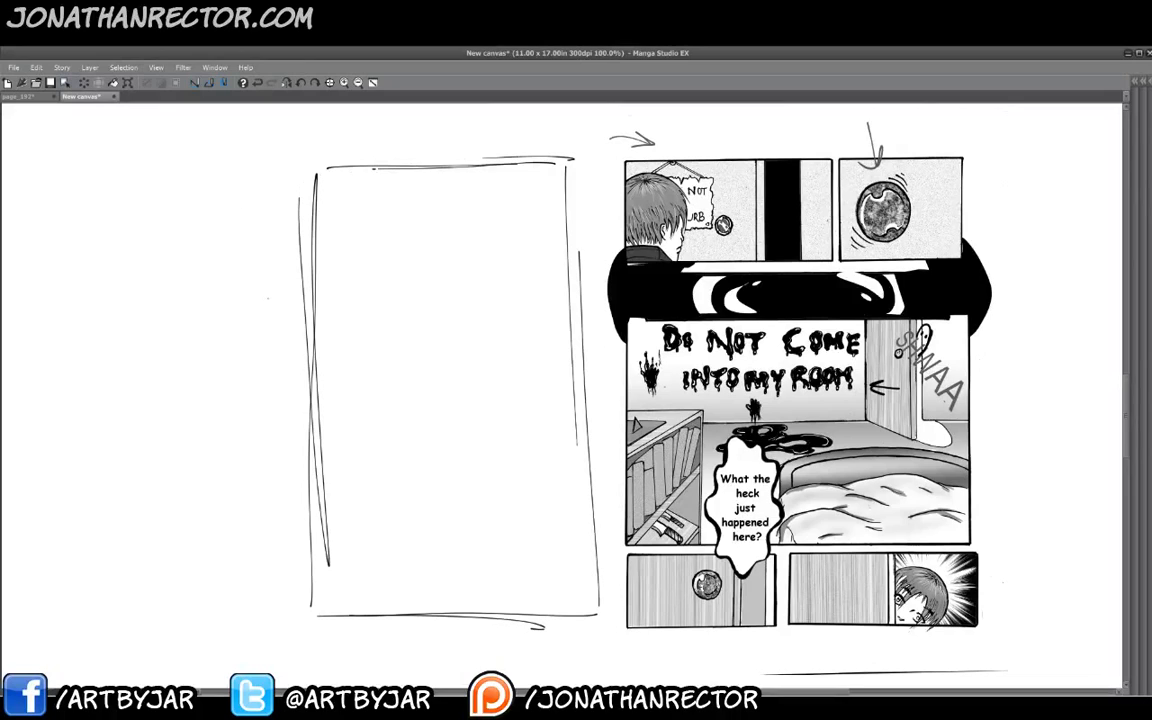
{"action": "left_click_drag", "start_coordinate": [507, 610], "coordinate": [347, 606]}
Draw an arrow pointing at the sample's bedroom panel and divide the sketched page frame into three tiers with horizontal lines.
{"action": "left_click_drag", "start_coordinate": [1016, 456], "coordinate": [987, 434]}
{"action": "left_click_drag", "start_coordinate": [986, 448], "coordinate": [997, 434]}
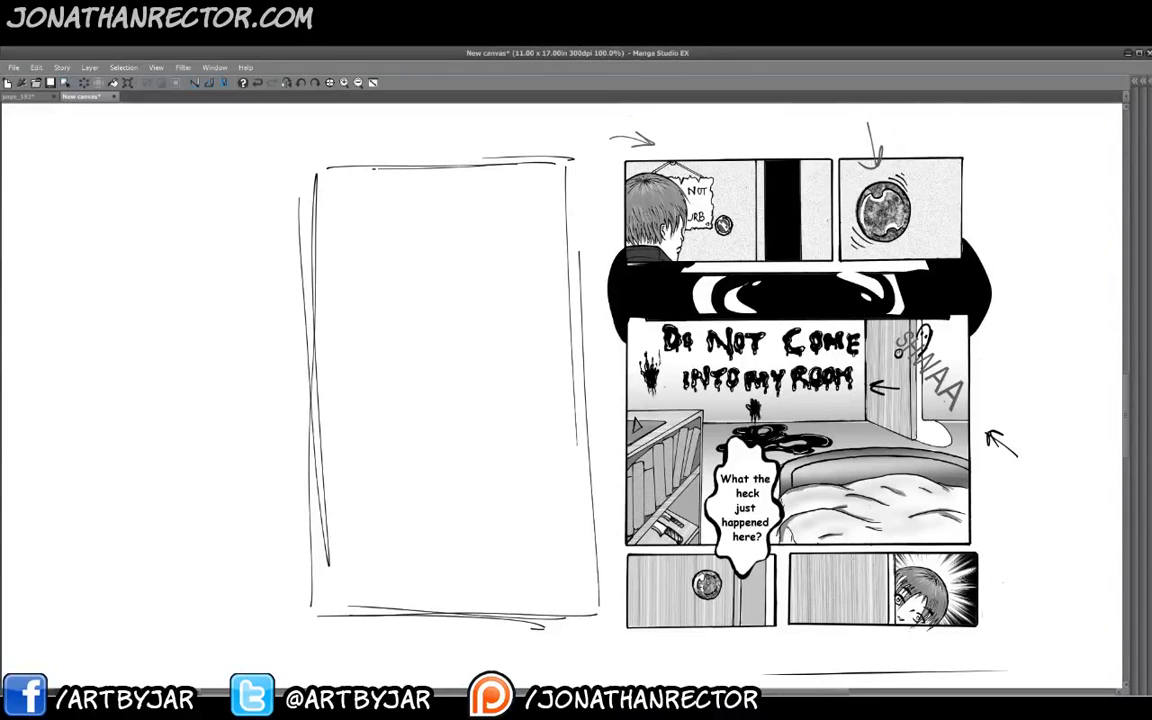
{"action": "left_click_drag", "start_coordinate": [550, 234], "coordinate": [358, 243]}
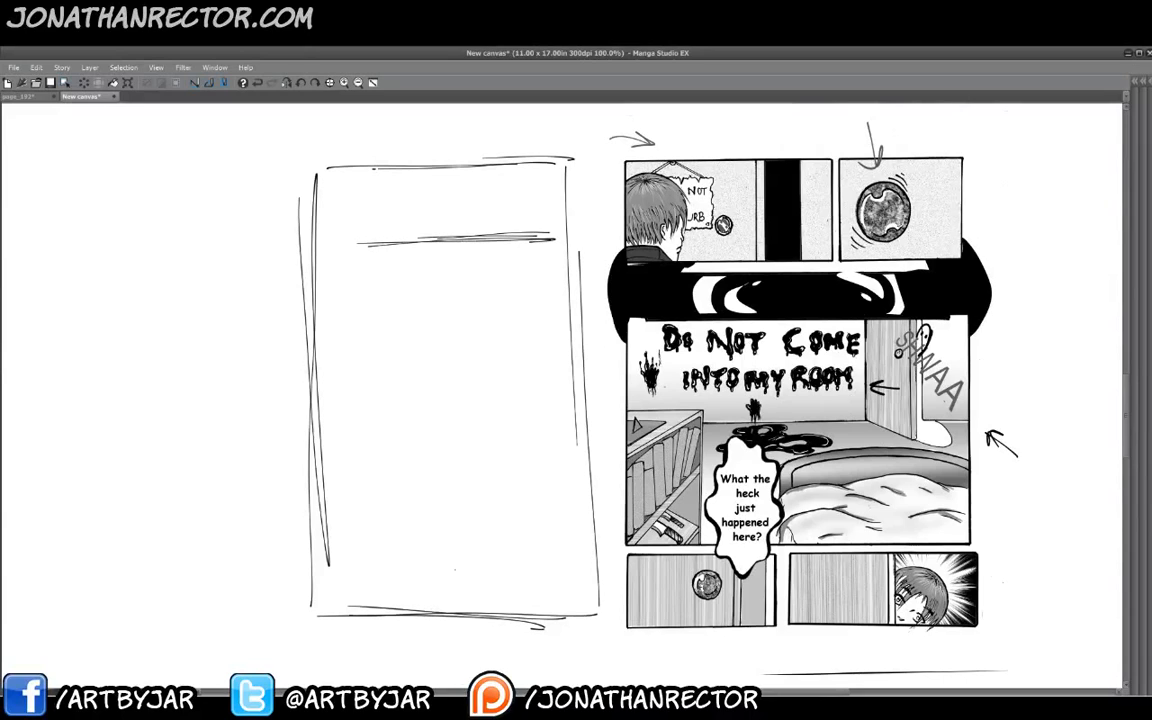
{"action": "left_click_drag", "start_coordinate": [560, 441], "coordinate": [355, 446]}
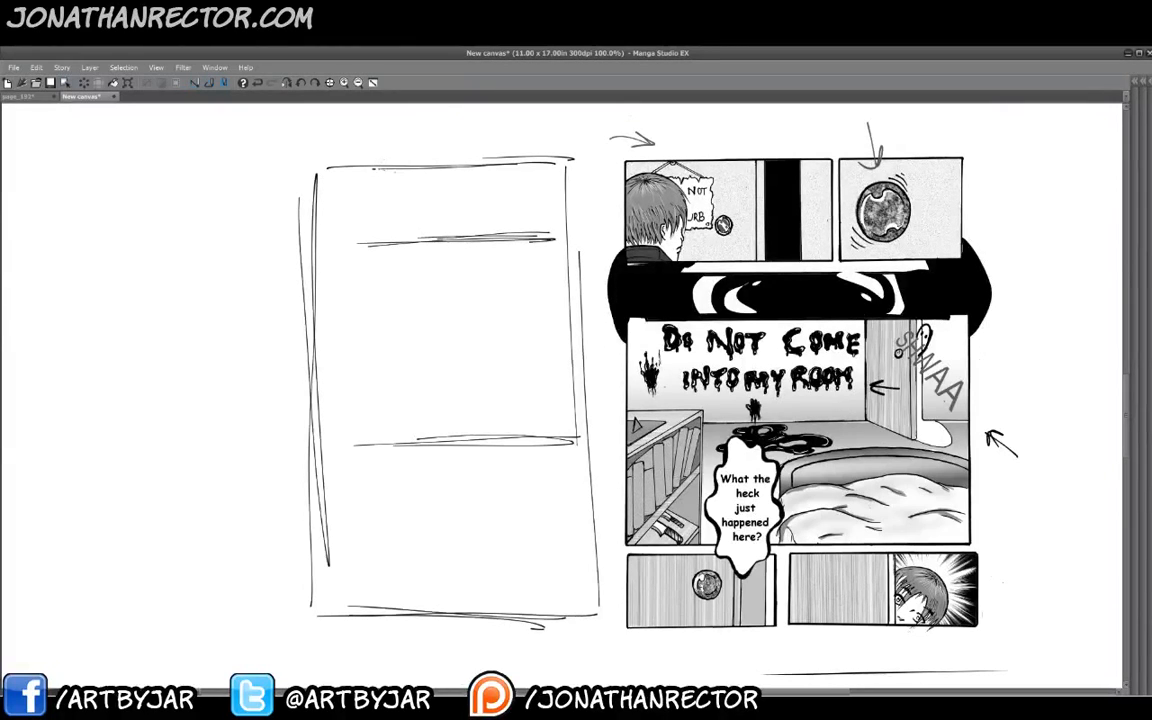
Sketch a door edge, a hatched strip and a shaded doorknob in the top tier, plus a curved outline for the figure.
{"action": "left_click_drag", "start_coordinate": [490, 164], "coordinate": [477, 235]}
{"action": "mouse_move", "coordinate": [514, 160]}
{"action": "left_mouse_down"}
{"action": "mouse_move", "coordinate": [500, 230]}
{"action": "mouse_move", "coordinate": [535, 228]}
{"action": "left_mouse_up"}
{"action": "left_click_drag", "start_coordinate": [560, 163], "coordinate": [550, 228]}
{"action": "mouse_move", "coordinate": [456, 186]}
{"action": "left_mouse_down"}
{"action": "mouse_move", "coordinate": [483, 222]}
{"action": "mouse_move", "coordinate": [458, 205]}
{"action": "mouse_move", "coordinate": [465, 212]}
{"action": "mouse_move", "coordinate": [458, 185]}
{"action": "mouse_move", "coordinate": [409, 226]}
{"action": "mouse_move", "coordinate": [393, 203]}
{"action": "mouse_move", "coordinate": [375, 205]}
{"action": "mouse_move", "coordinate": [377, 242]}
{"action": "left_mouse_up"}
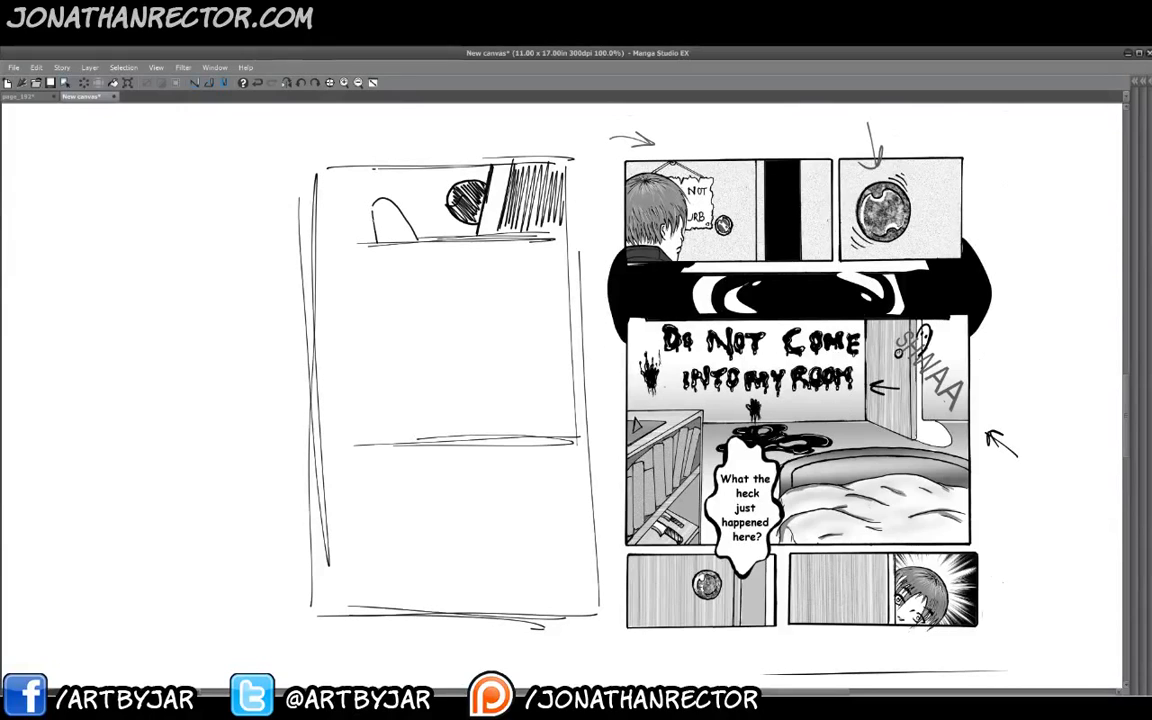
Add the figure's head and arms in the top tier, with a large hand reaching toward the doorknob.
{"action": "left_click_drag", "start_coordinate": [384, 197], "coordinate": [375, 232]}
{"action": "mouse_move", "coordinate": [390, 200]}
{"action": "left_mouse_down"}
{"action": "mouse_move", "coordinate": [431, 204]}
{"action": "mouse_move", "coordinate": [423, 216]}
{"action": "mouse_move", "coordinate": [433, 208]}
{"action": "left_mouse_up"}
{"action": "mouse_move", "coordinate": [431, 200]}
{"action": "left_mouse_down"}
{"action": "mouse_move", "coordinate": [441, 174]}
{"action": "mouse_move", "coordinate": [438, 198]}
{"action": "left_mouse_up"}
{"action": "mouse_move", "coordinate": [440, 197]}
{"action": "left_mouse_down"}
{"action": "mouse_move", "coordinate": [474, 169]}
{"action": "mouse_move", "coordinate": [459, 181]}
{"action": "mouse_move", "coordinate": [428, 171]}
{"action": "mouse_move", "coordinate": [432, 195]}
{"action": "left_mouse_up"}
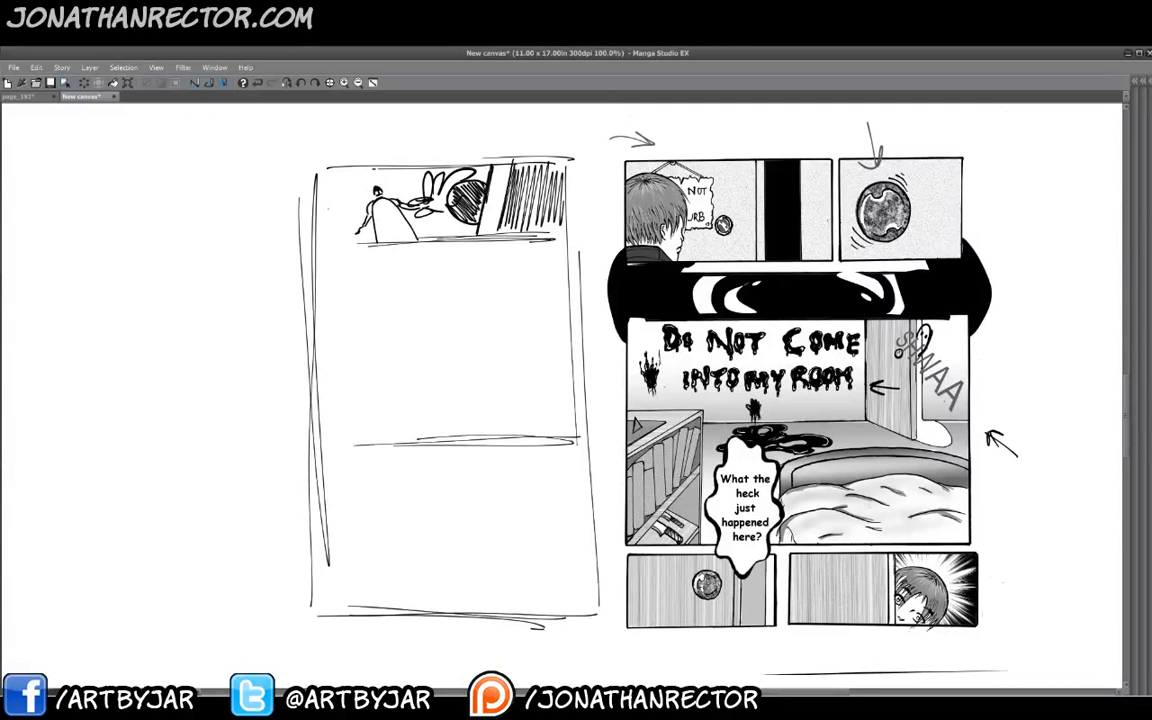
Draw the background lines and dark corner shape behind the top tier's figure, and hatch the surrounding background with dense strokes.
{"action": "mouse_move", "coordinate": [375, 168]}
{"action": "left_mouse_down"}
{"action": "mouse_move", "coordinate": [345, 206]}
{"action": "mouse_move", "coordinate": [345, 239]}
{"action": "mouse_move", "coordinate": [324, 239]}
{"action": "mouse_move", "coordinate": [334, 236]}
{"action": "left_mouse_up"}
{"action": "mouse_move", "coordinate": [331, 212]}
{"action": "left_mouse_down"}
{"action": "mouse_move", "coordinate": [337, 236]}
{"action": "mouse_move", "coordinate": [319, 226]}
{"action": "mouse_move", "coordinate": [342, 238]}
{"action": "left_mouse_up"}
{"action": "left_click_drag", "start_coordinate": [315, 176], "coordinate": [316, 213]}
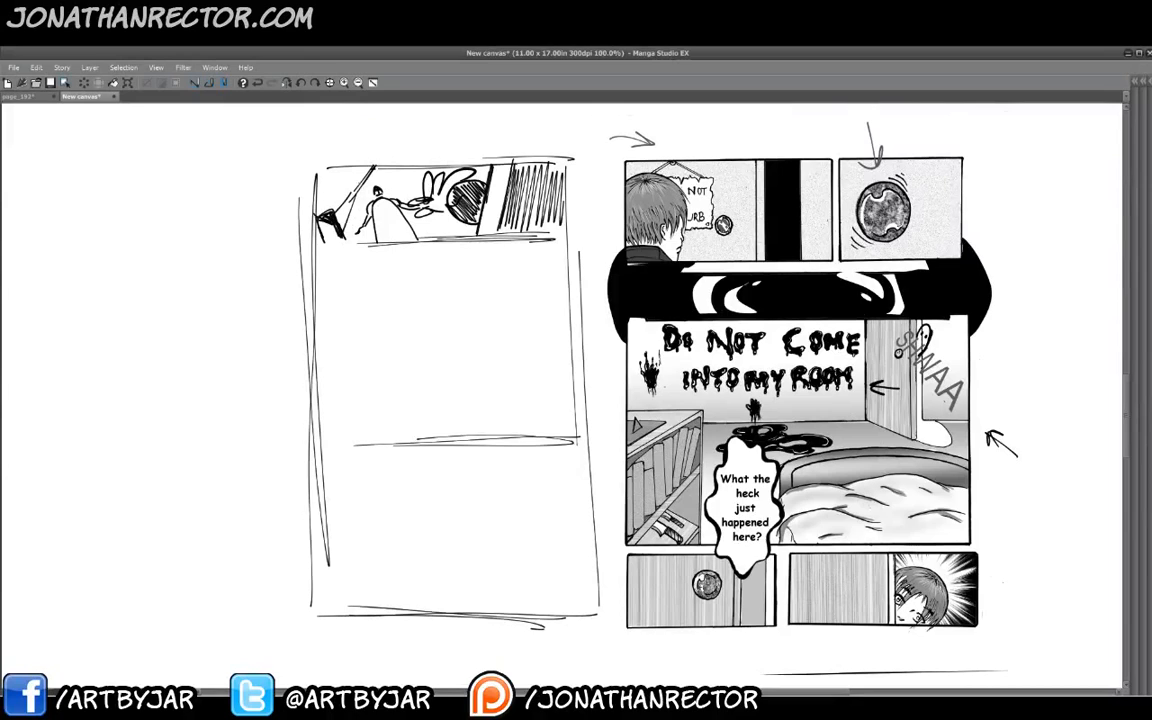
{"action": "left_click_drag", "start_coordinate": [382, 168], "coordinate": [359, 187]}
{"action": "mouse_move", "coordinate": [435, 211]}
{"action": "left_mouse_down"}
{"action": "mouse_move", "coordinate": [430, 238]}
{"action": "mouse_move", "coordinate": [414, 213]}
{"action": "left_mouse_up"}
{"action": "mouse_move", "coordinate": [381, 152]}
{"action": "left_mouse_down"}
{"action": "mouse_move", "coordinate": [369, 182]}
{"action": "mouse_move", "coordinate": [359, 152]}
{"action": "mouse_move", "coordinate": [347, 175]}
{"action": "mouse_move", "coordinate": [339, 150]}
{"action": "mouse_move", "coordinate": [318, 218]}
{"action": "mouse_move", "coordinate": [312, 152]}
{"action": "mouse_move", "coordinate": [307, 183]}
{"action": "mouse_move", "coordinate": [298, 152]}
{"action": "mouse_move", "coordinate": [324, 214]}
{"action": "mouse_move", "coordinate": [320, 170]}
{"action": "left_mouse_up"}
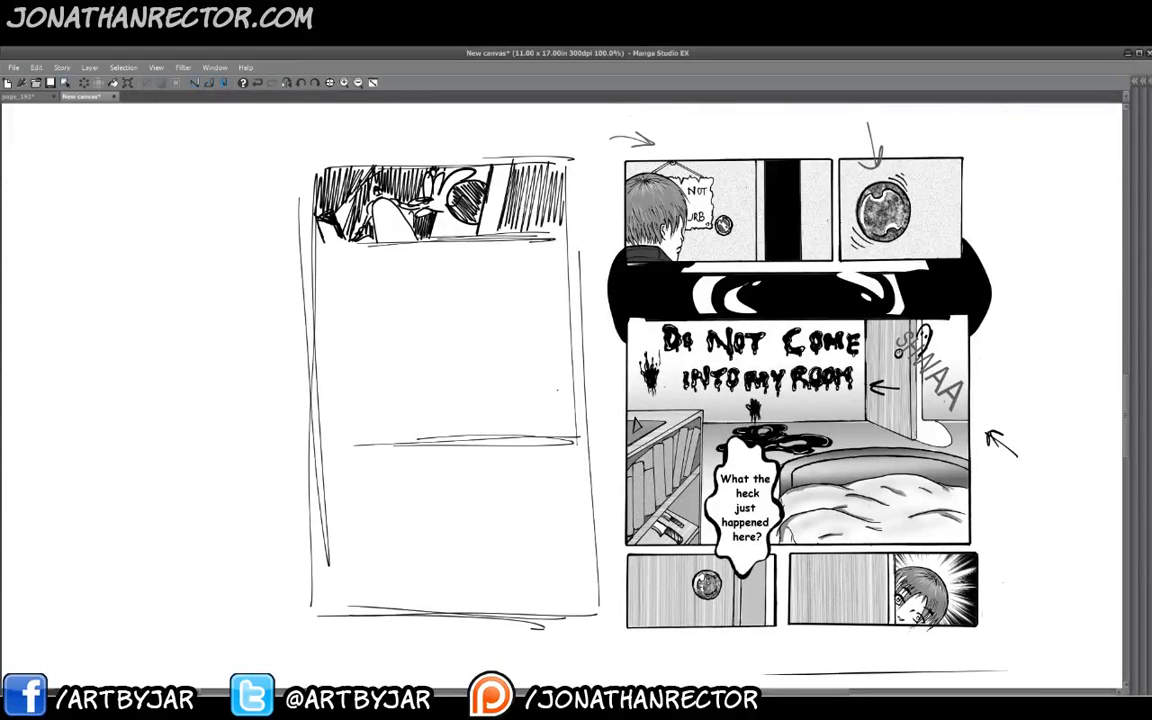
Fill the top tier's figure, reaching hand, doorknob and door with flat red on Layer 2 using lasso selections.
{"action": "left_click", "coordinate": [342, 83]}
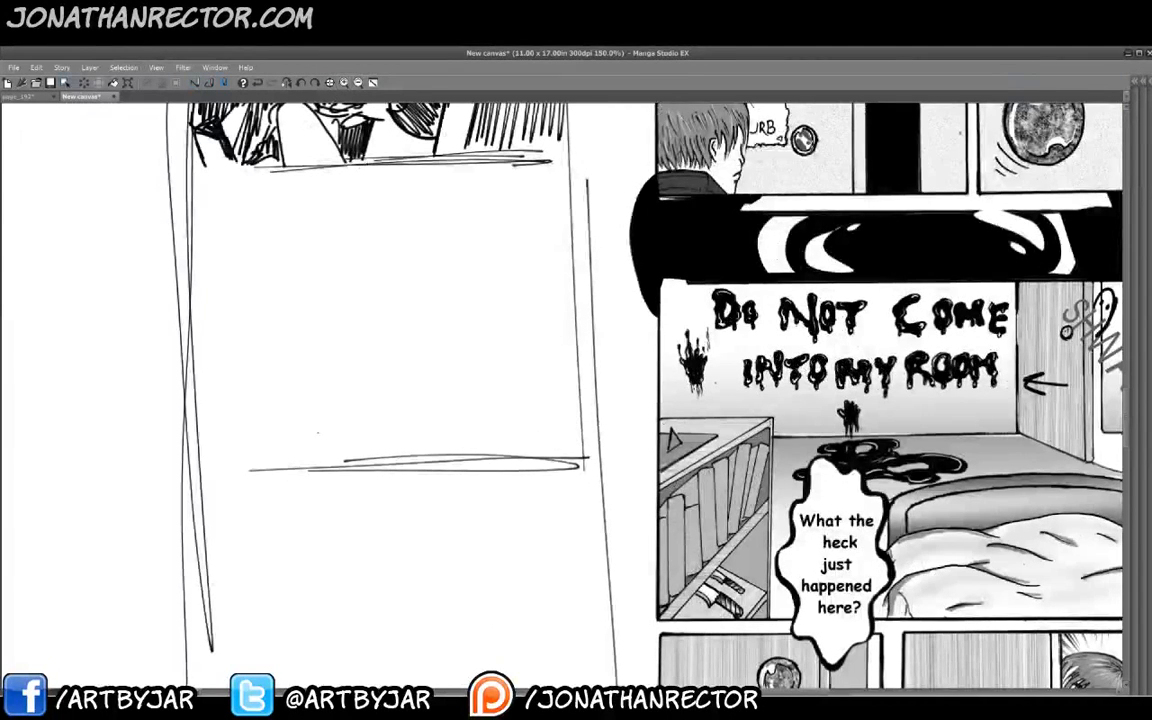
{"action": "scroll", "coordinate": [318, 433], "scroll_direction": "up", "scroll_amount": 3}
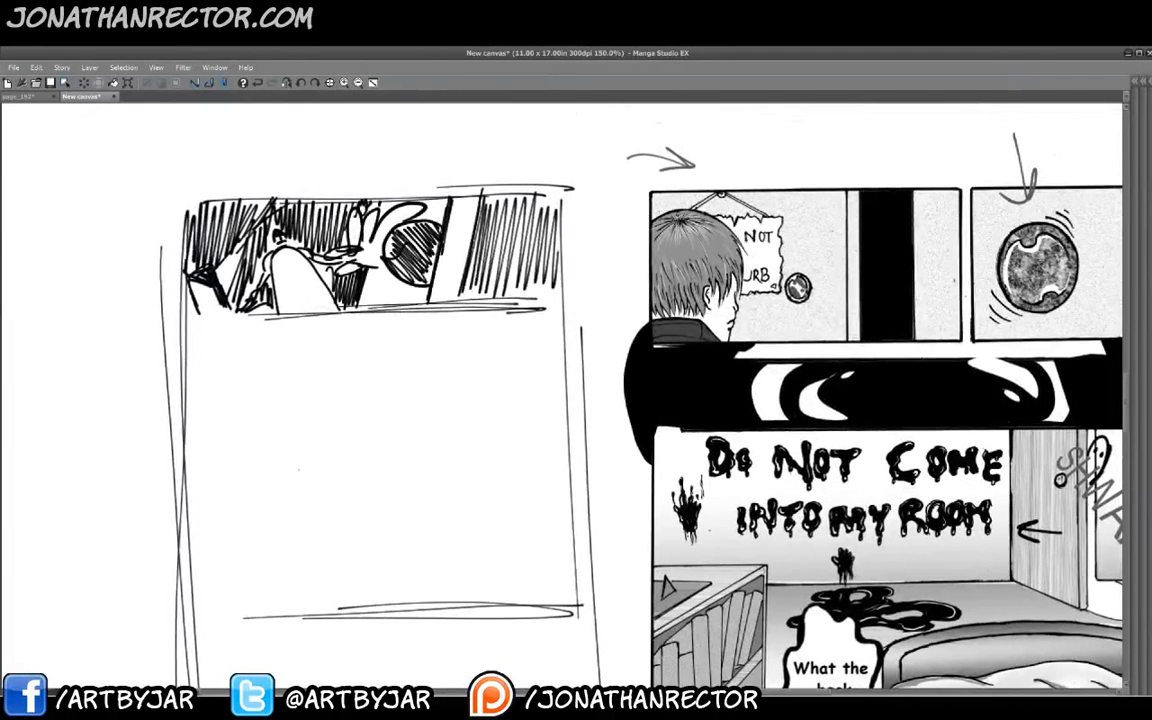
{"action": "key", "text": "Tab"}
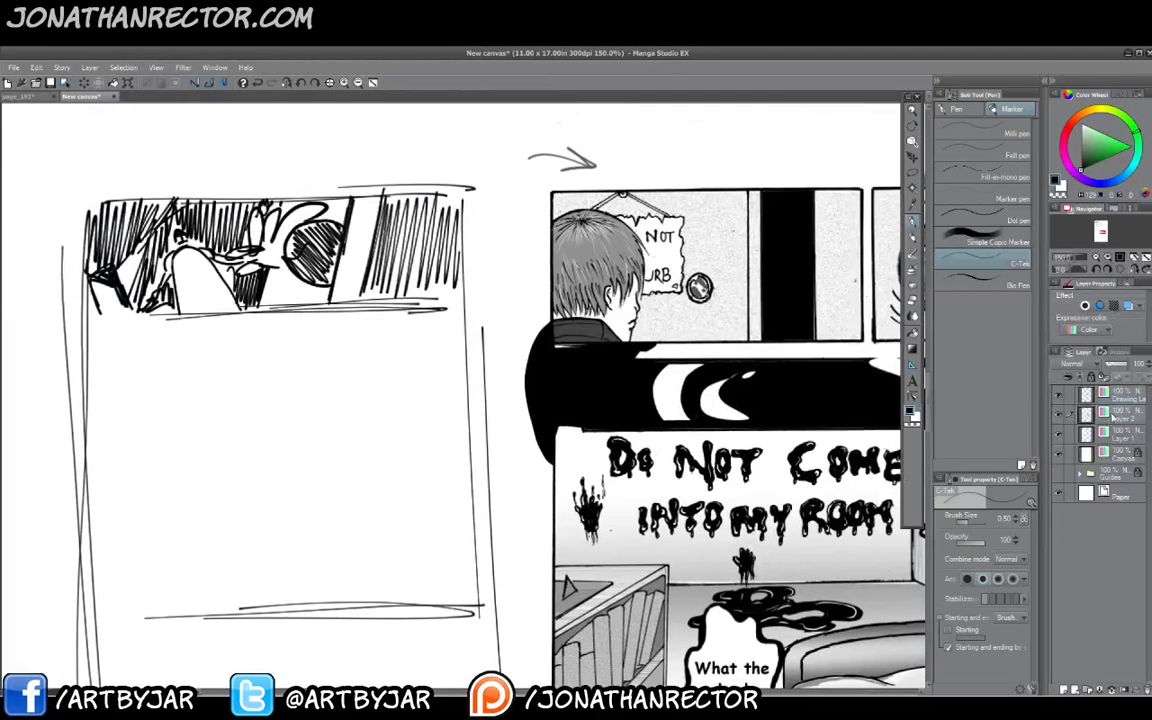
{"action": "left_click", "coordinate": [916, 418]}
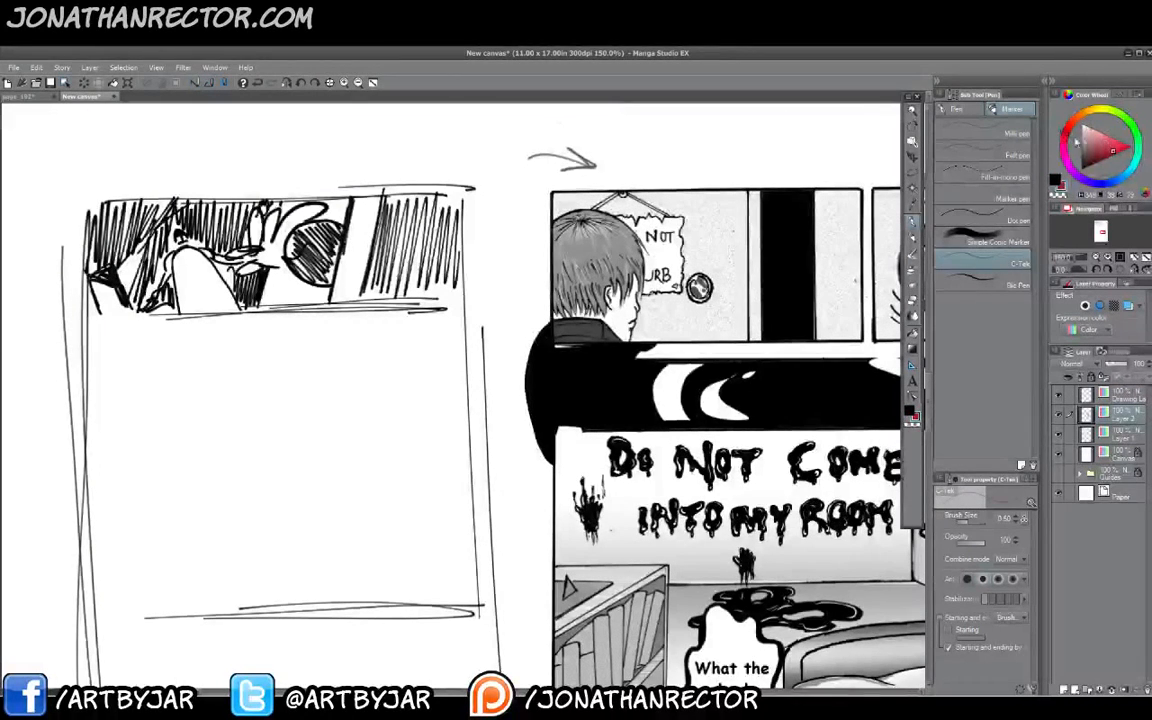
{"action": "left_click", "coordinate": [913, 172]}
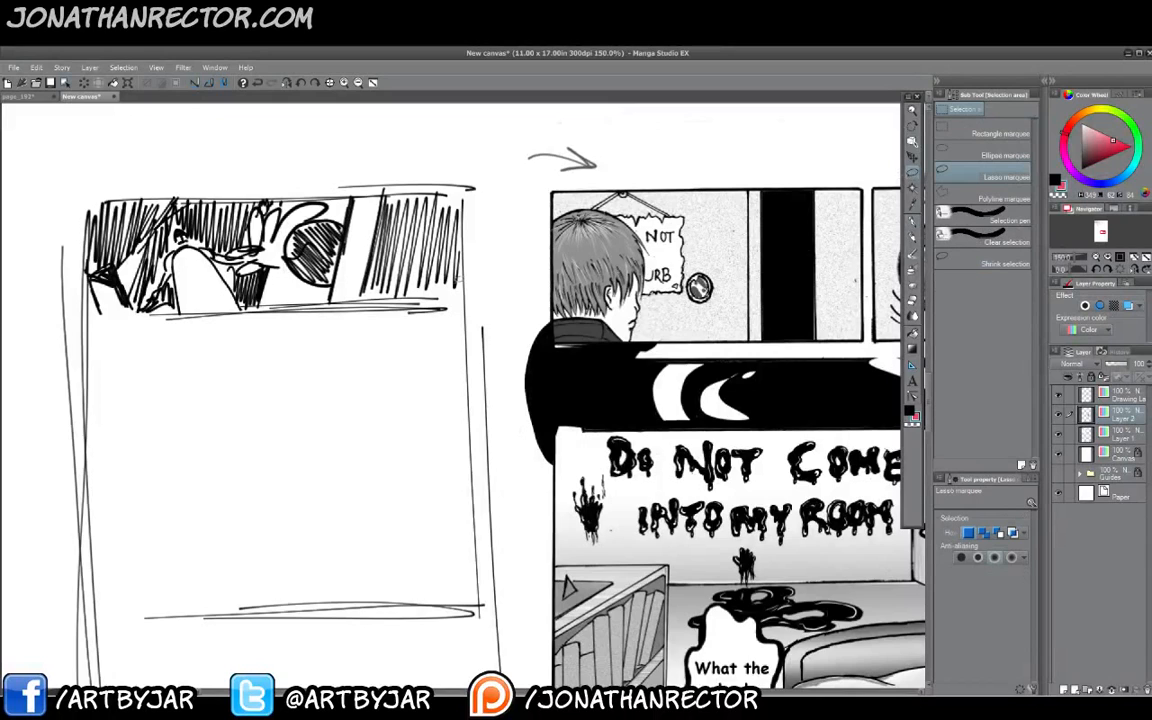
{"action": "left_click_drag", "start_coordinate": [280, 413], "coordinate": [328, 441]}
{"action": "mouse_move", "coordinate": [168, 304]}
{"action": "left_mouse_down"}
{"action": "mouse_move", "coordinate": [146, 268]}
{"action": "mouse_move", "coordinate": [140, 306]}
{"action": "left_mouse_up"}
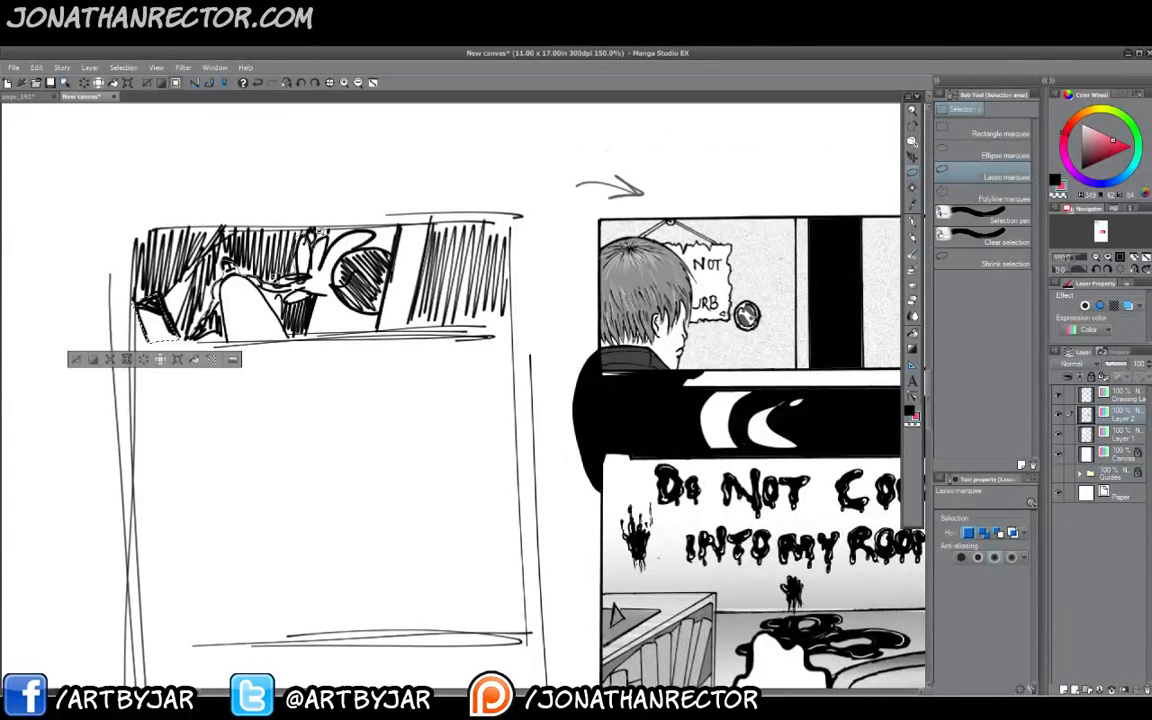
{"action": "mouse_move", "coordinate": [396, 232]}
{"action": "left_mouse_down"}
{"action": "mouse_move", "coordinate": [511, 232]}
{"action": "mouse_move", "coordinate": [442, 338]}
{"action": "mouse_move", "coordinate": [233, 256]}
{"action": "mouse_move", "coordinate": [240, 300]}
{"action": "mouse_move", "coordinate": [172, 290]}
{"action": "left_mouse_up"}
{"action": "left_click", "coordinate": [361, 361]}
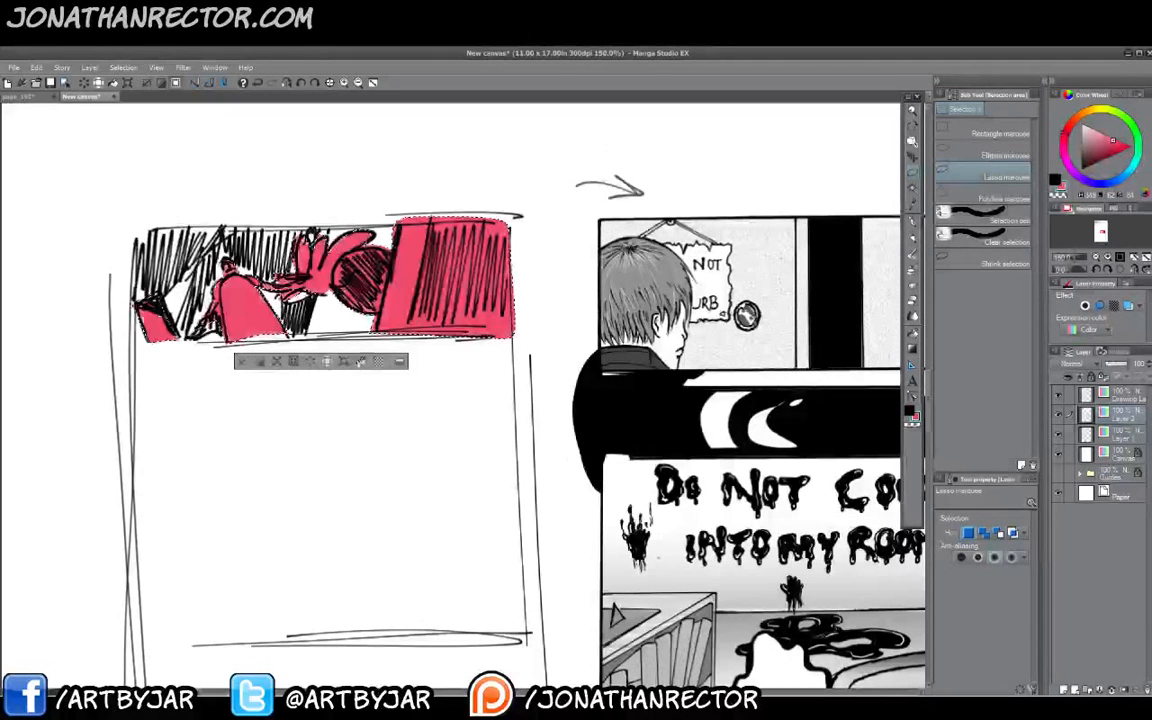
{"action": "left_click", "coordinate": [246, 361]}
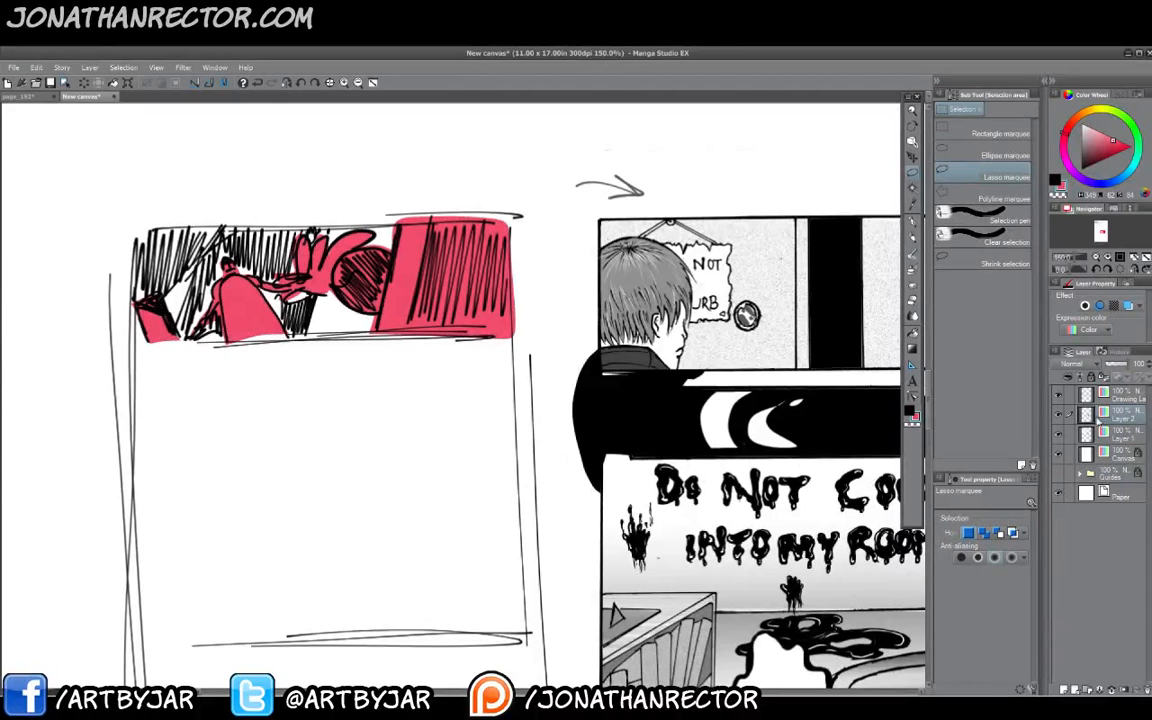
On the drawing layer, draw a black horizontal line below the top tier and a vertical divider forming two small panels.
{"action": "left_click", "coordinate": [1112, 395]}
{"action": "left_click", "coordinate": [910, 410]}
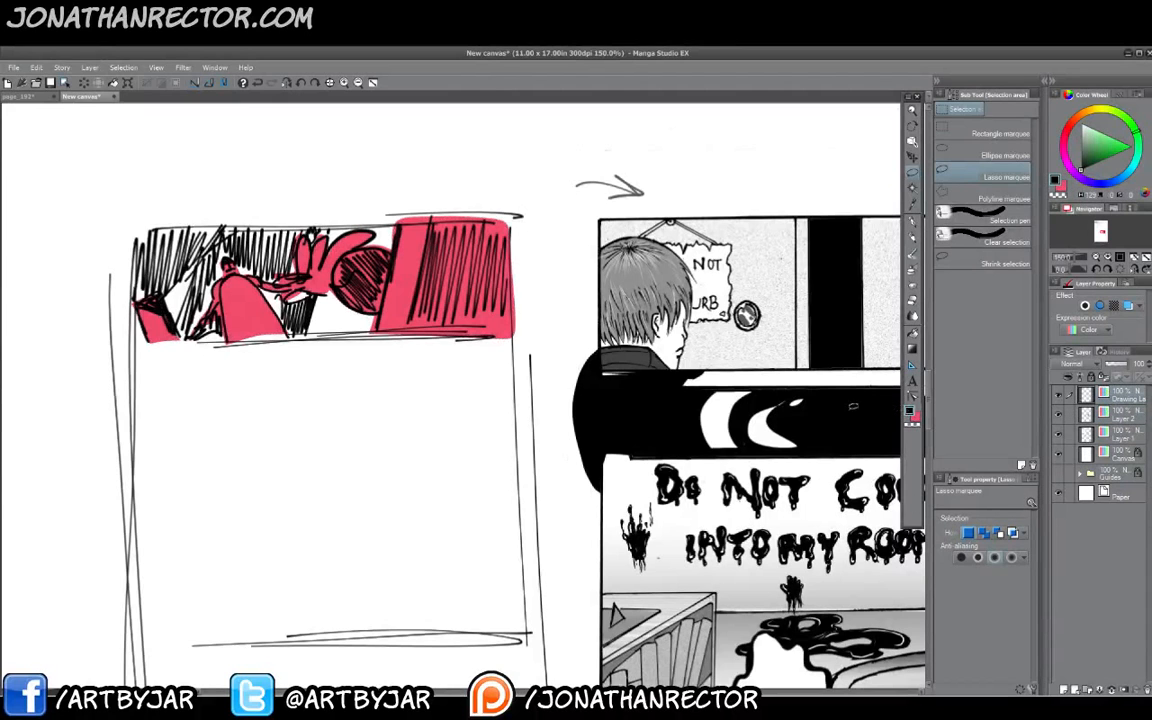
{"action": "key", "text": "p"}
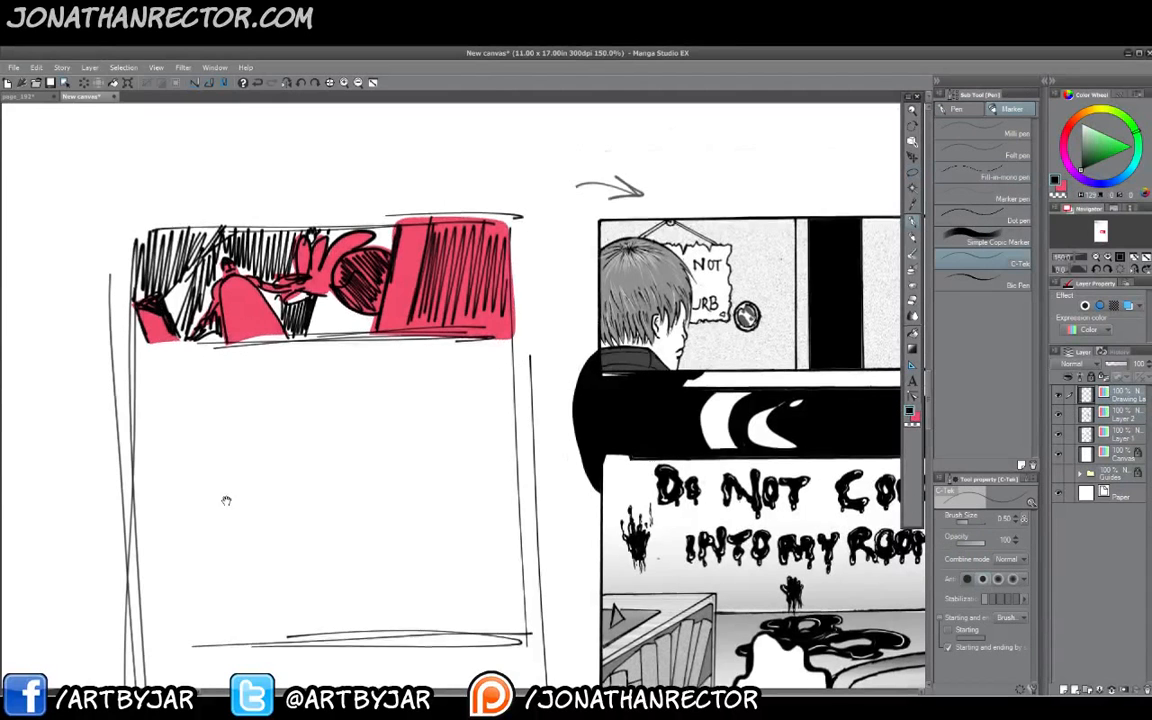
{"action": "left_click_drag", "start_coordinate": [228, 500], "coordinate": [235, 481]}
{"action": "left_click_drag", "start_coordinate": [387, 510], "coordinate": [395, 557]}
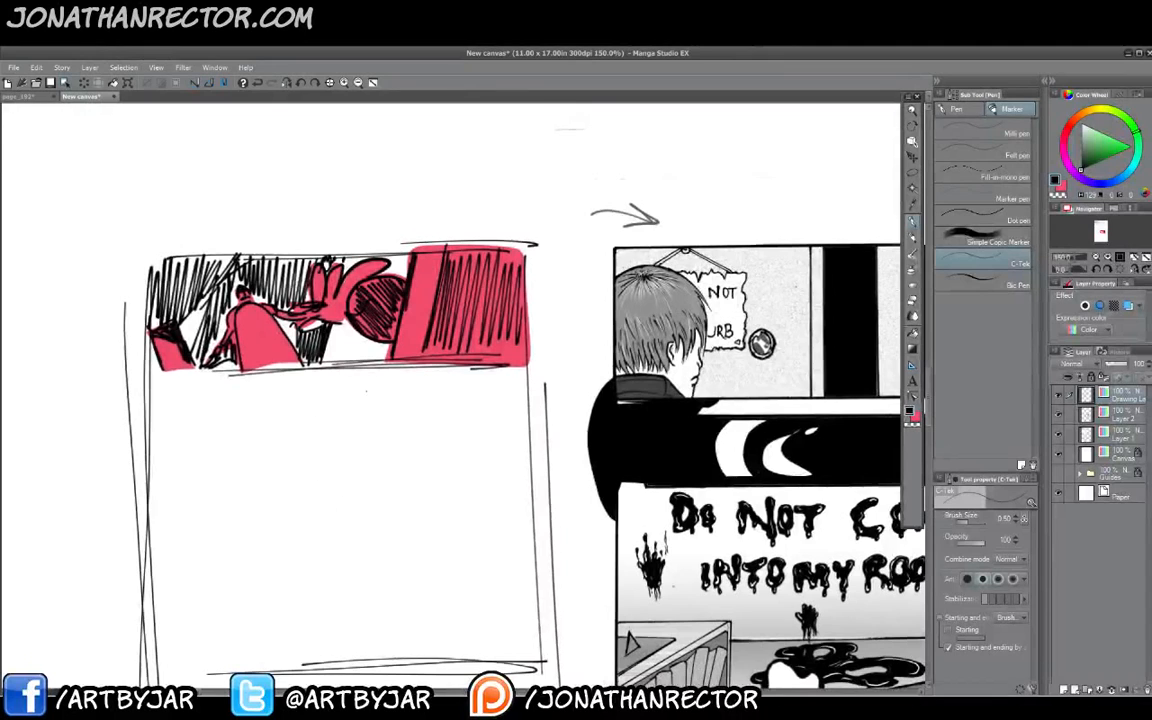
{"action": "left_click_drag", "start_coordinate": [308, 439], "coordinate": [281, 455]}
{"action": "left_click_drag", "start_coordinate": [338, 449], "coordinate": [329, 428]}
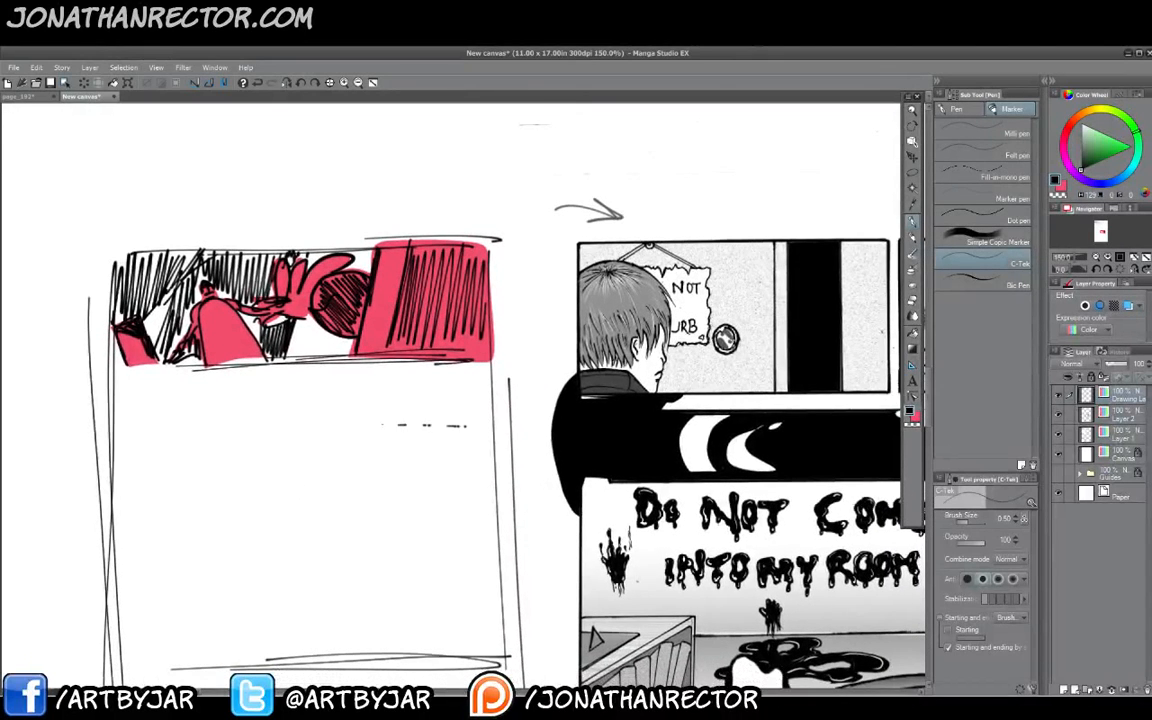
{"action": "left_click_drag", "start_coordinate": [478, 431], "coordinate": [157, 435]}
{"action": "left_click_drag", "start_coordinate": [303, 362], "coordinate": [303, 424]}
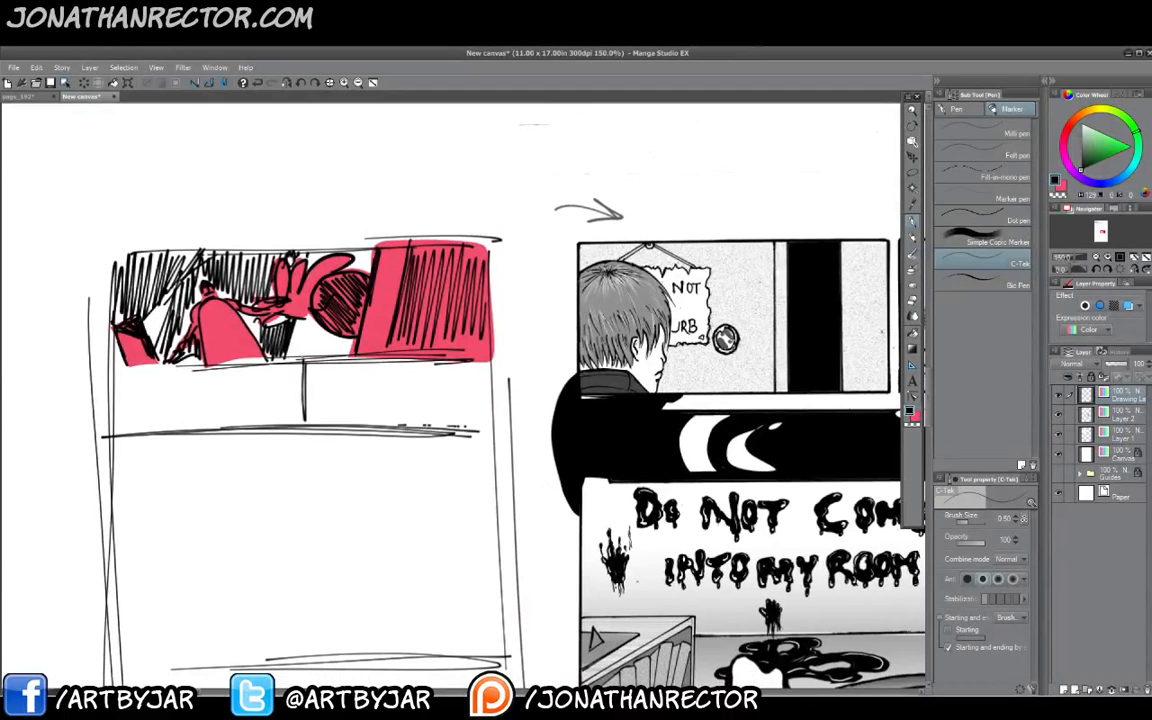
Sketch a frowning head with face guidelines in the first small panel and hatch the background on both sides of it.
{"action": "left_click_drag", "start_coordinate": [232, 403], "coordinate": [297, 433]}
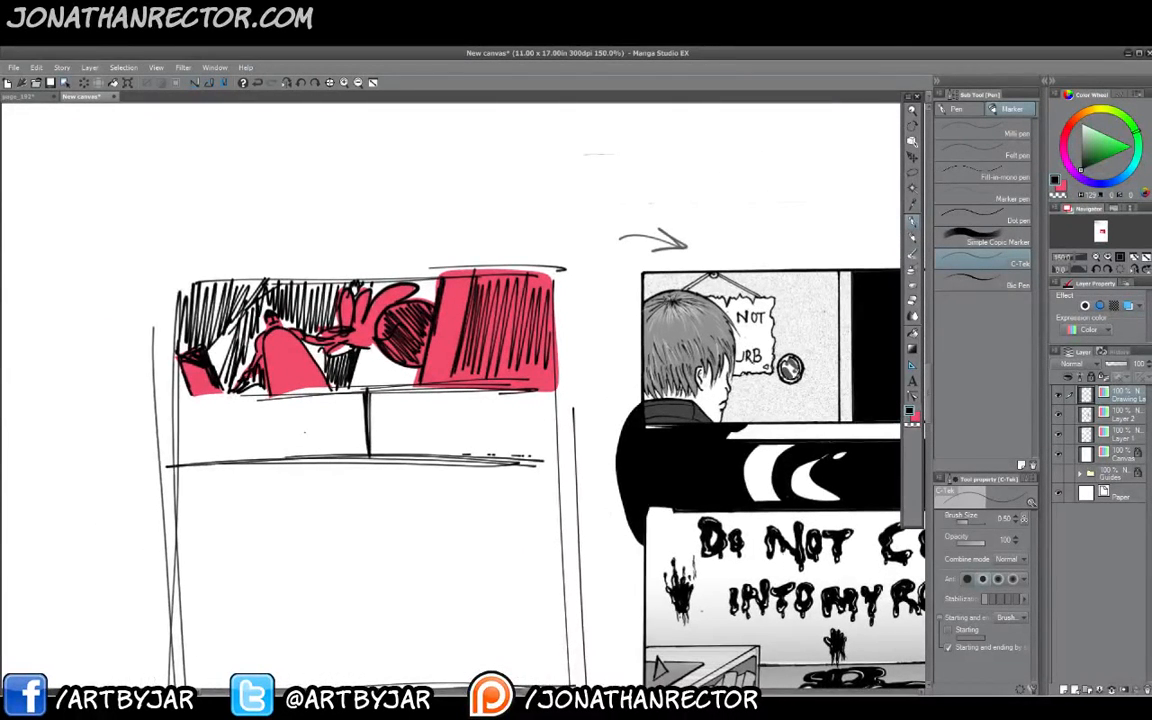
{"action": "mouse_move", "coordinate": [321, 456]}
{"action": "left_mouse_down"}
{"action": "mouse_move", "coordinate": [270, 404]}
{"action": "mouse_move", "coordinate": [238, 459]}
{"action": "mouse_move", "coordinate": [319, 455]}
{"action": "mouse_move", "coordinate": [236, 428]}
{"action": "mouse_move", "coordinate": [286, 457]}
{"action": "mouse_move", "coordinate": [271, 434]}
{"action": "mouse_move", "coordinate": [290, 428]}
{"action": "left_mouse_up"}
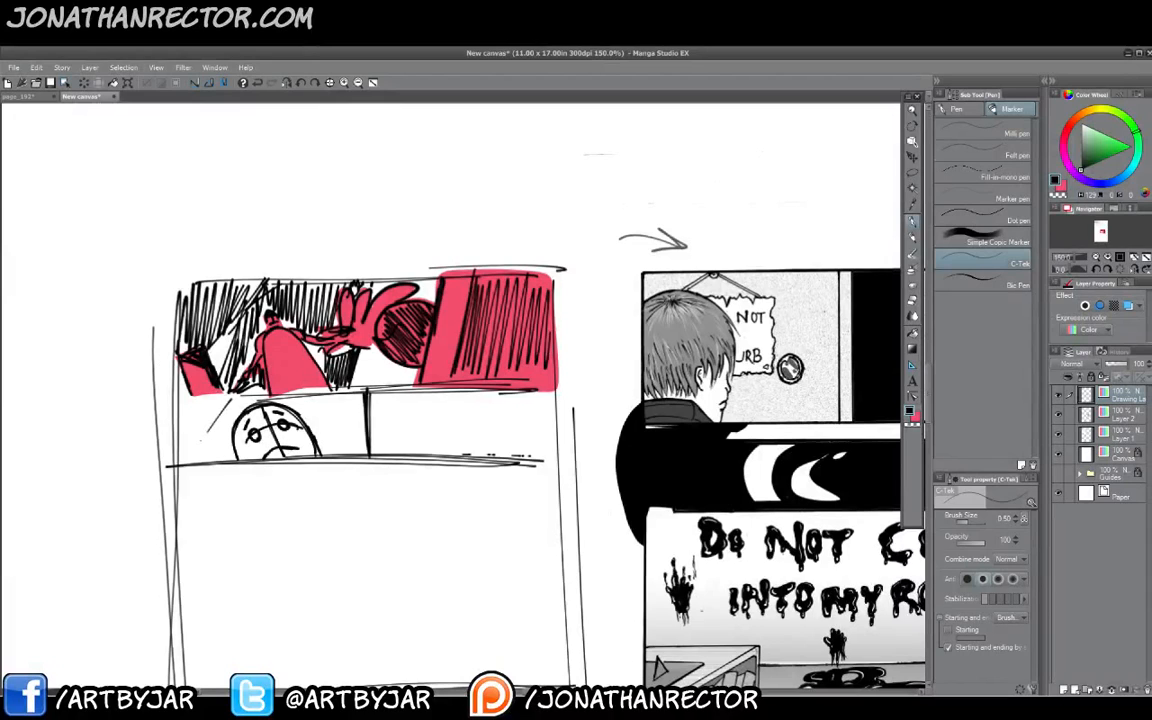
{"action": "mouse_move", "coordinate": [238, 398]}
{"action": "left_mouse_down"}
{"action": "mouse_move", "coordinate": [184, 459]}
{"action": "mouse_move", "coordinate": [178, 438]}
{"action": "left_mouse_up"}
{"action": "left_click_drag", "start_coordinate": [357, 402], "coordinate": [331, 454]}
{"action": "mouse_move", "coordinate": [363, 416]}
{"action": "left_mouse_down"}
{"action": "mouse_move", "coordinate": [337, 455]}
{"action": "mouse_move", "coordinate": [350, 455]}
{"action": "left_mouse_up"}
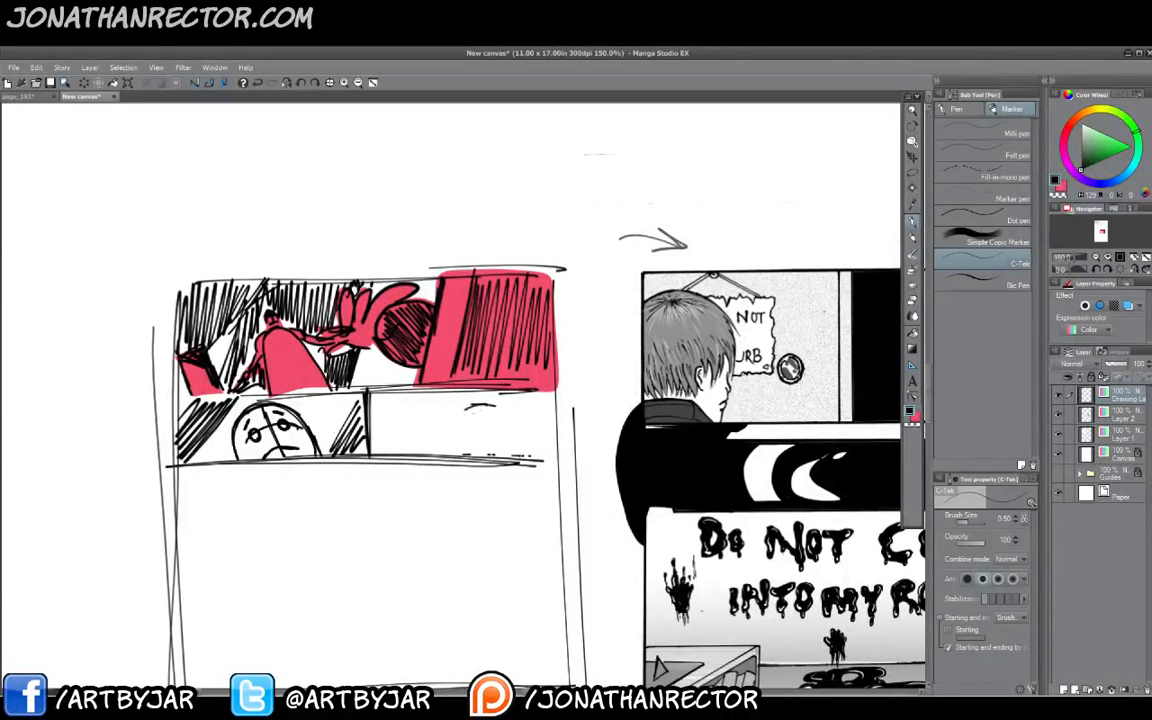
Sketch an arm and hand gripping the doorknob in the second small panel, with the door edge beside it.
{"action": "left_click_drag", "start_coordinate": [468, 405], "coordinate": [483, 426]}
{"action": "mouse_move", "coordinate": [480, 413]}
{"action": "left_mouse_down"}
{"action": "mouse_move", "coordinate": [441, 418]}
{"action": "mouse_move", "coordinate": [460, 405]}
{"action": "left_mouse_up"}
{"action": "mouse_move", "coordinate": [484, 400]}
{"action": "left_mouse_down"}
{"action": "mouse_move", "coordinate": [501, 426]}
{"action": "mouse_move", "coordinate": [481, 446]}
{"action": "left_mouse_up"}
{"action": "left_click_drag", "start_coordinate": [508, 423], "coordinate": [486, 450]}
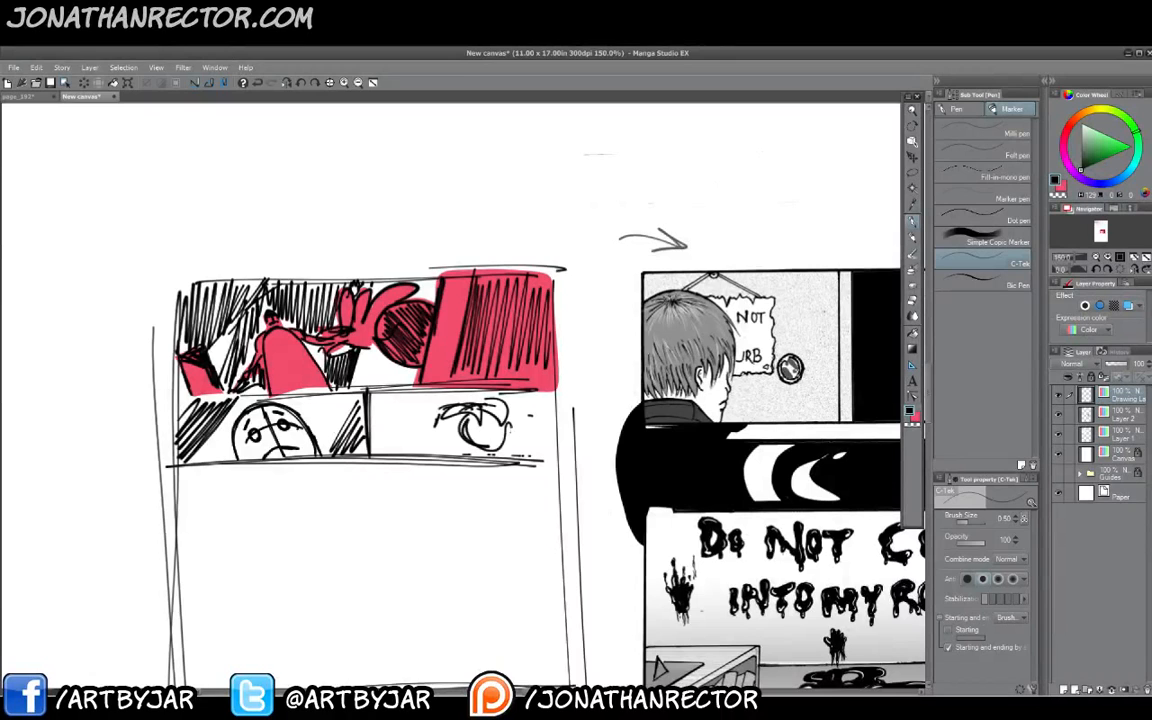
{"action": "left_click_drag", "start_coordinate": [522, 392], "coordinate": [524, 448]}
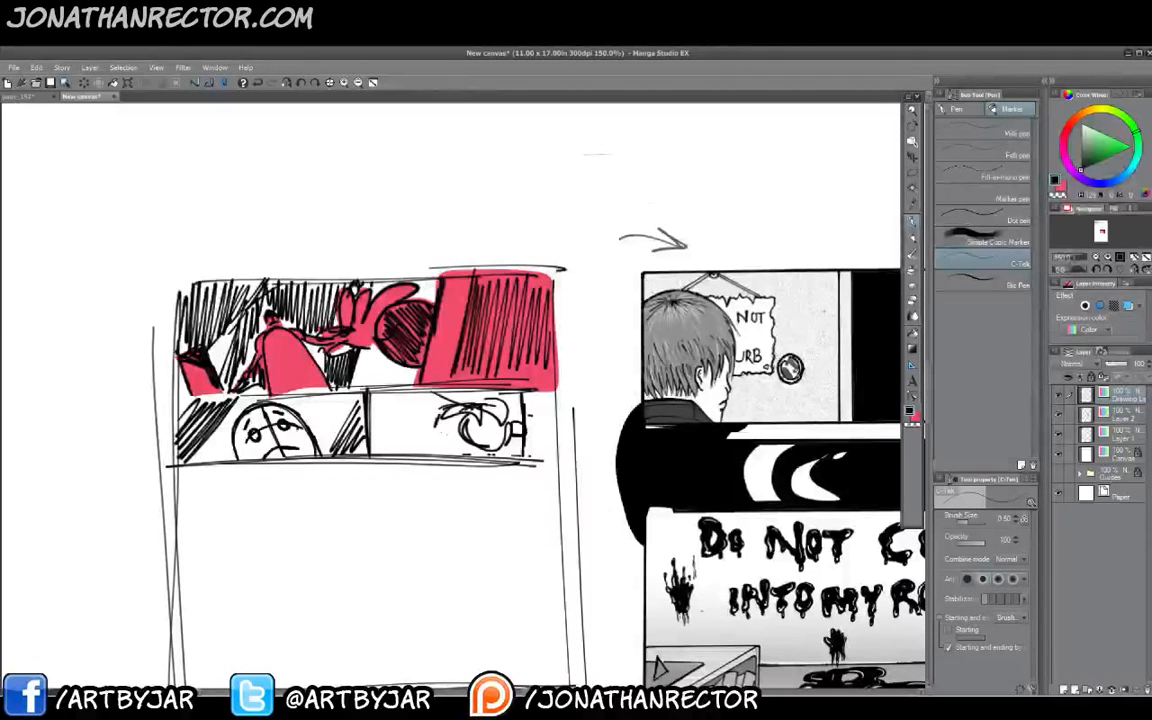
{"action": "left_click_drag", "start_coordinate": [380, 397], "coordinate": [437, 433]}
{"action": "left_click_drag", "start_coordinate": [541, 400], "coordinate": [548, 460]}
Fill the head, the arm and hand, the doorknob and the door edge in the two small panels with flat red on Layer 2.
{"action": "key", "text": "e"}
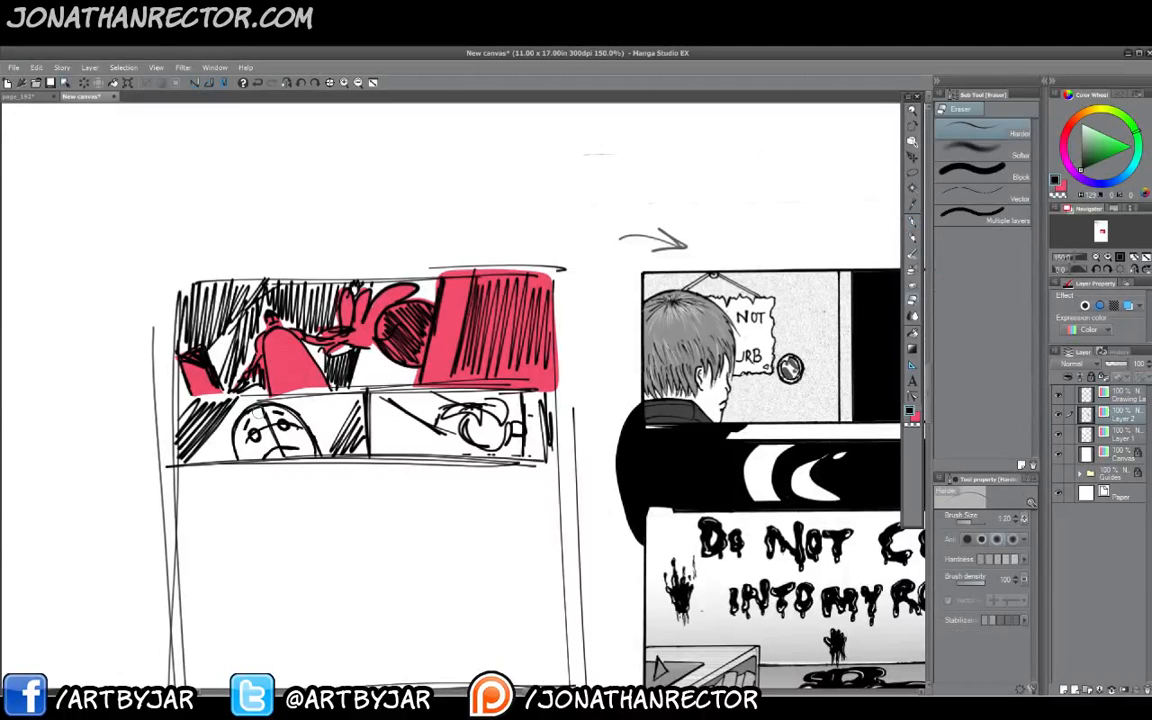
{"action": "key", "text": "m"}
{"action": "mouse_move", "coordinate": [262, 403]}
{"action": "left_mouse_down"}
{"action": "mouse_move", "coordinate": [319, 453]}
{"action": "mouse_move", "coordinate": [238, 459]}
{"action": "left_mouse_up"}
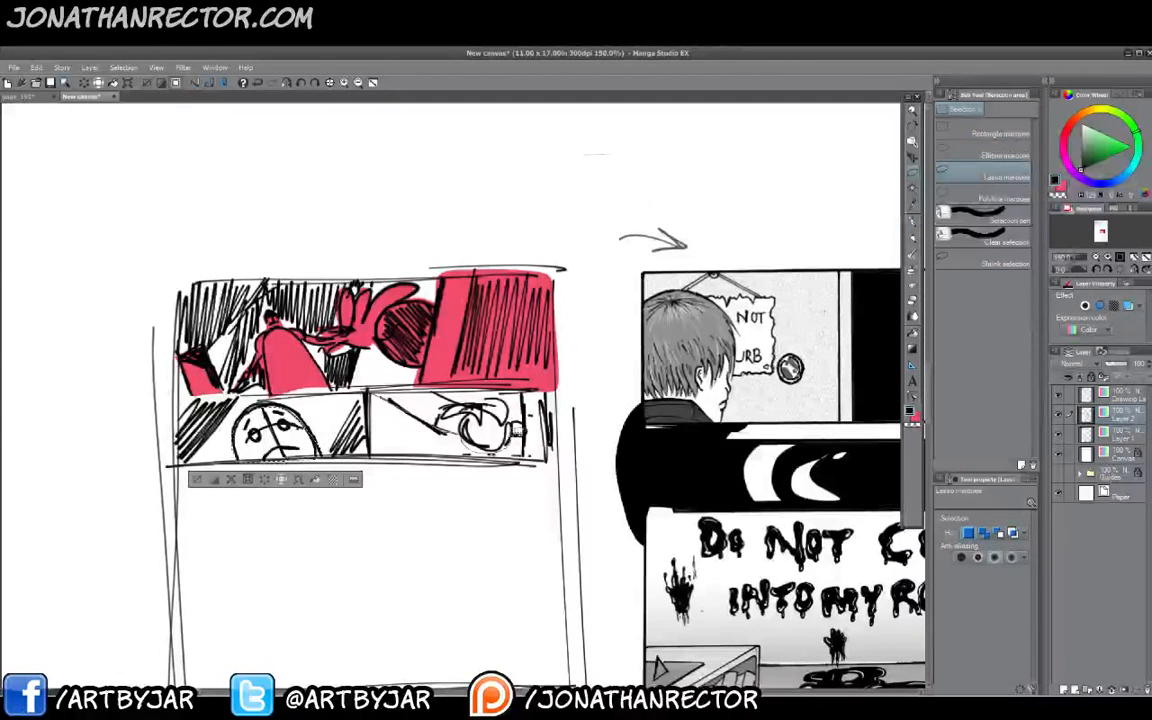
{"action": "mouse_move", "coordinate": [528, 421]}
{"action": "left_mouse_down"}
{"action": "mouse_move", "coordinate": [409, 385]}
{"action": "mouse_move", "coordinate": [378, 389]}
{"action": "left_mouse_up"}
{"action": "left_click", "coordinate": [423, 481]}
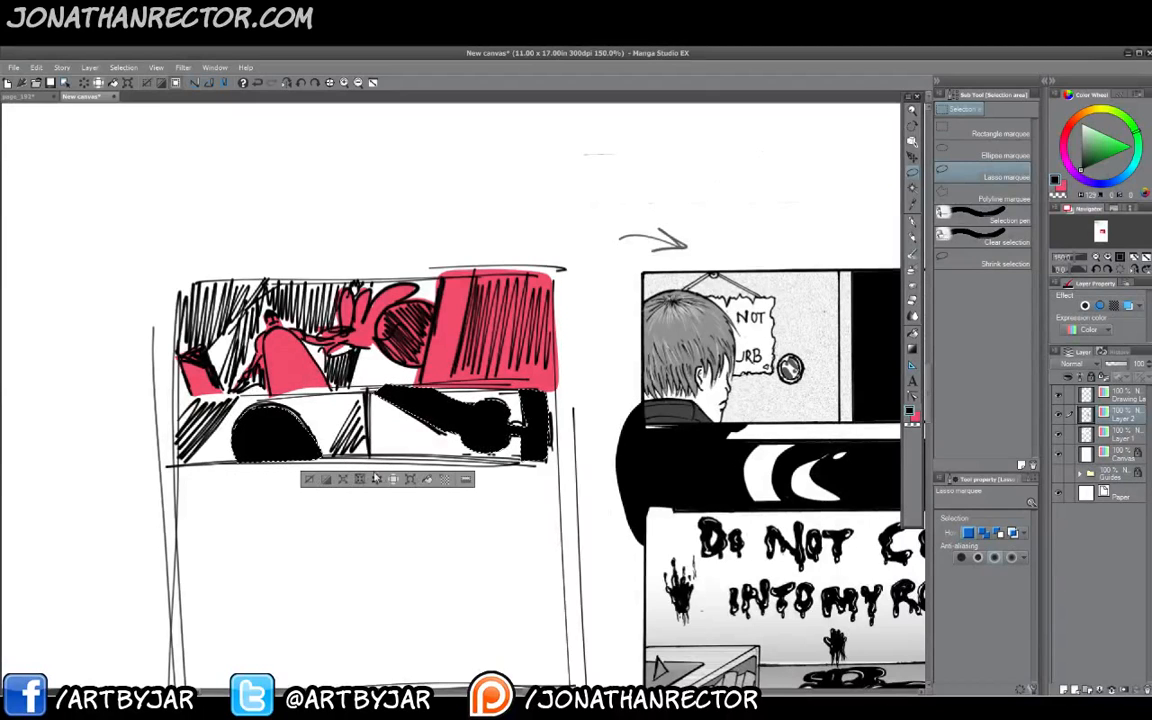
{"action": "key", "text": "ctrl+z"}
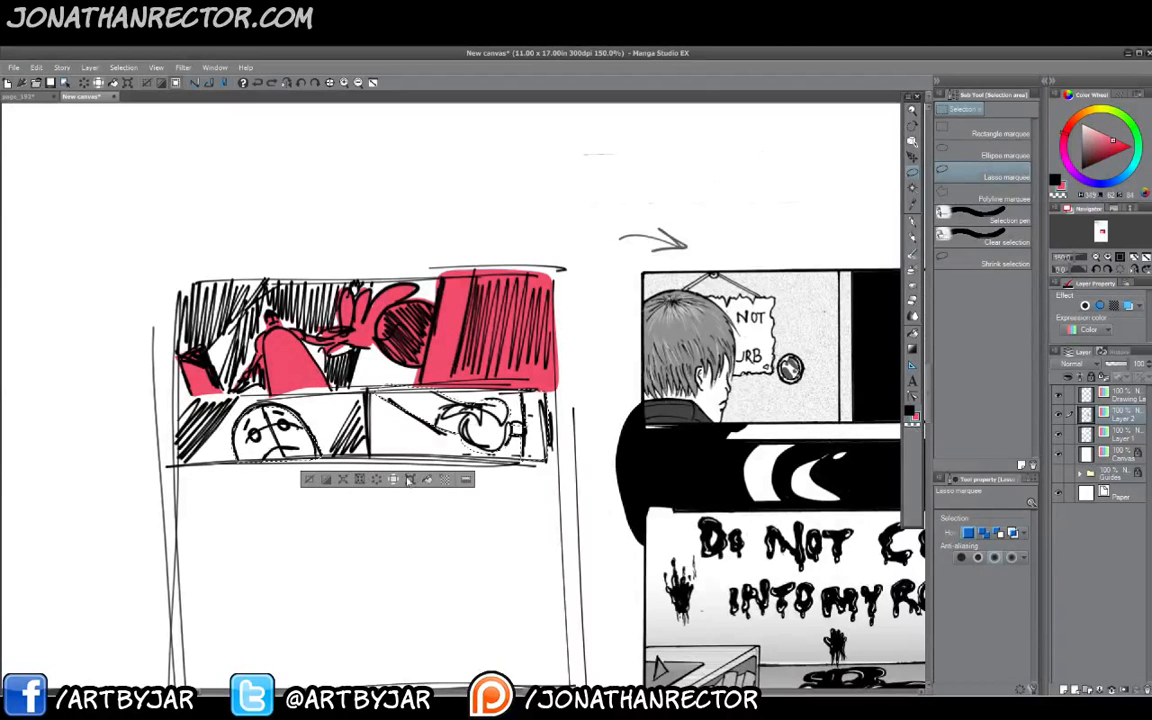
{"action": "left_click", "coordinate": [309, 480]}
{"action": "key", "text": "ctrl+d"}
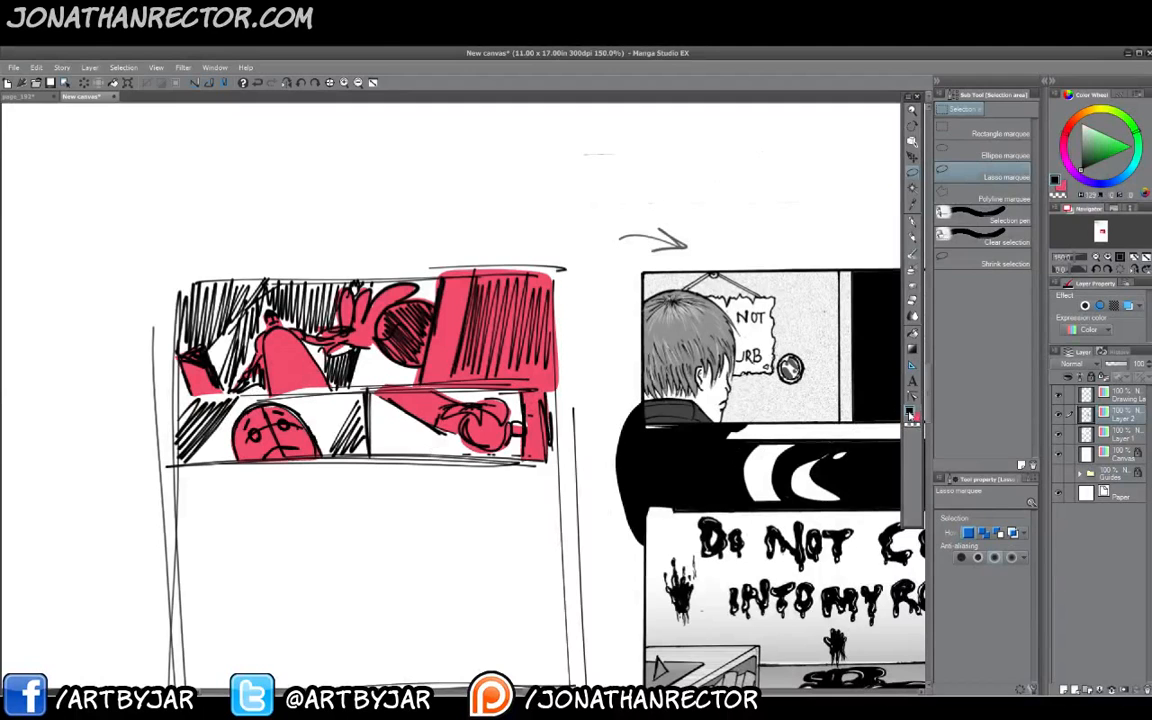
With the black C-Tek pen on the drawing layer, sketch the room's angled floor lines meeting at a back corner in the large panel.
{"action": "left_click_drag", "start_coordinate": [255, 535], "coordinate": [257, 454]}
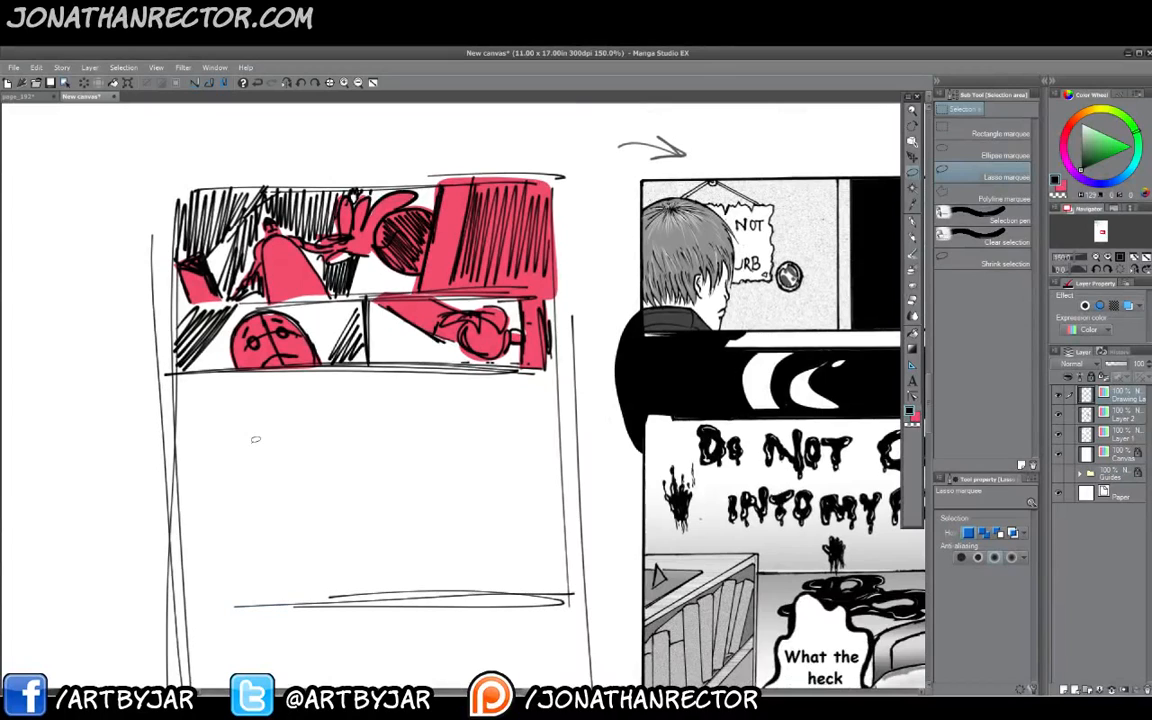
{"action": "left_click_drag", "start_coordinate": [356, 535], "coordinate": [304, 460]}
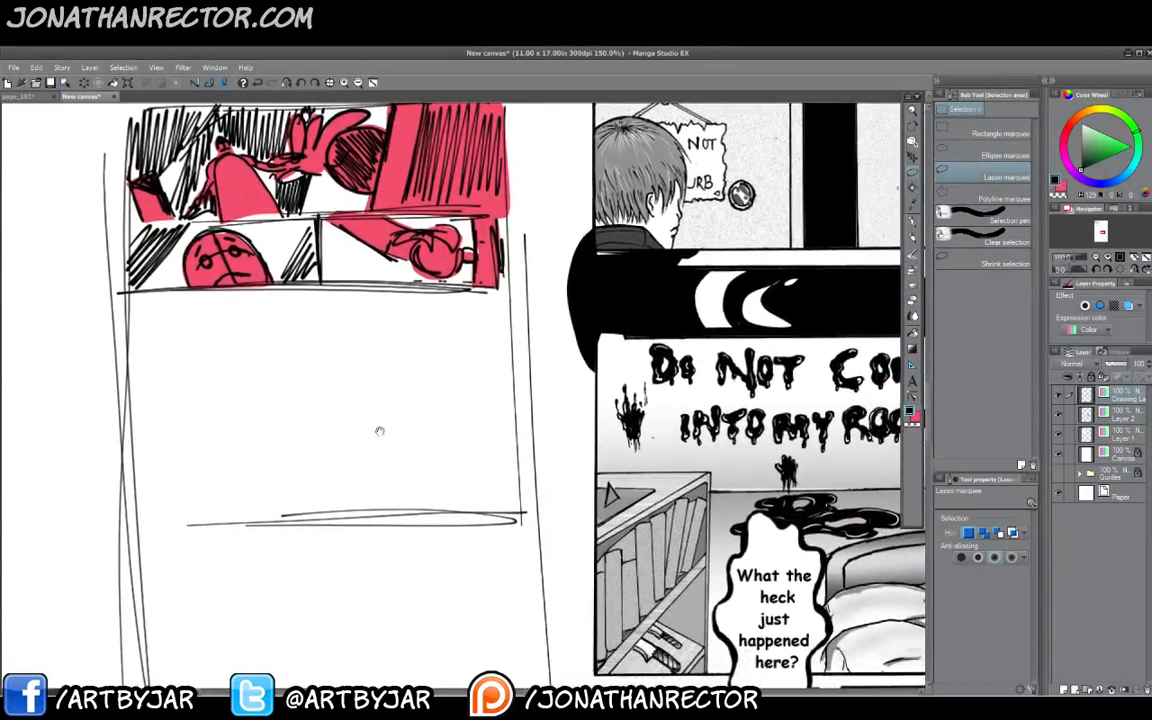
{"action": "left_click", "coordinate": [912, 224]}
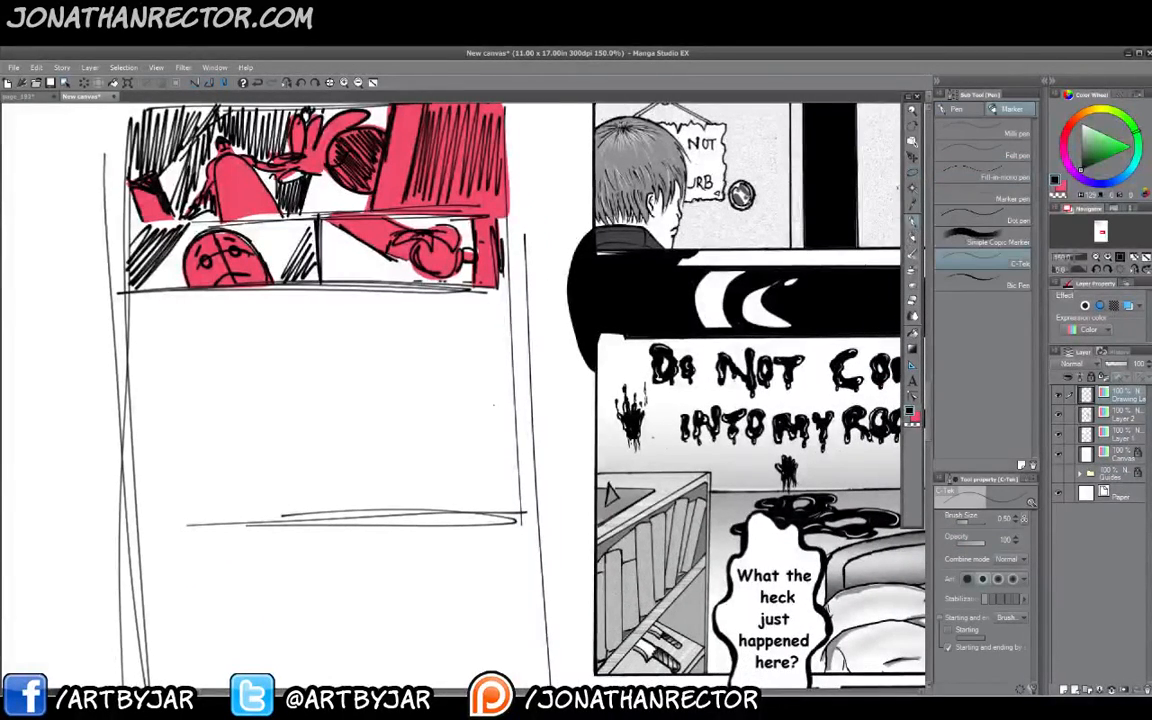
{"action": "left_click_drag", "start_coordinate": [357, 409], "coordinate": [298, 494]}
{"action": "left_click_drag", "start_coordinate": [333, 453], "coordinate": [310, 468]}
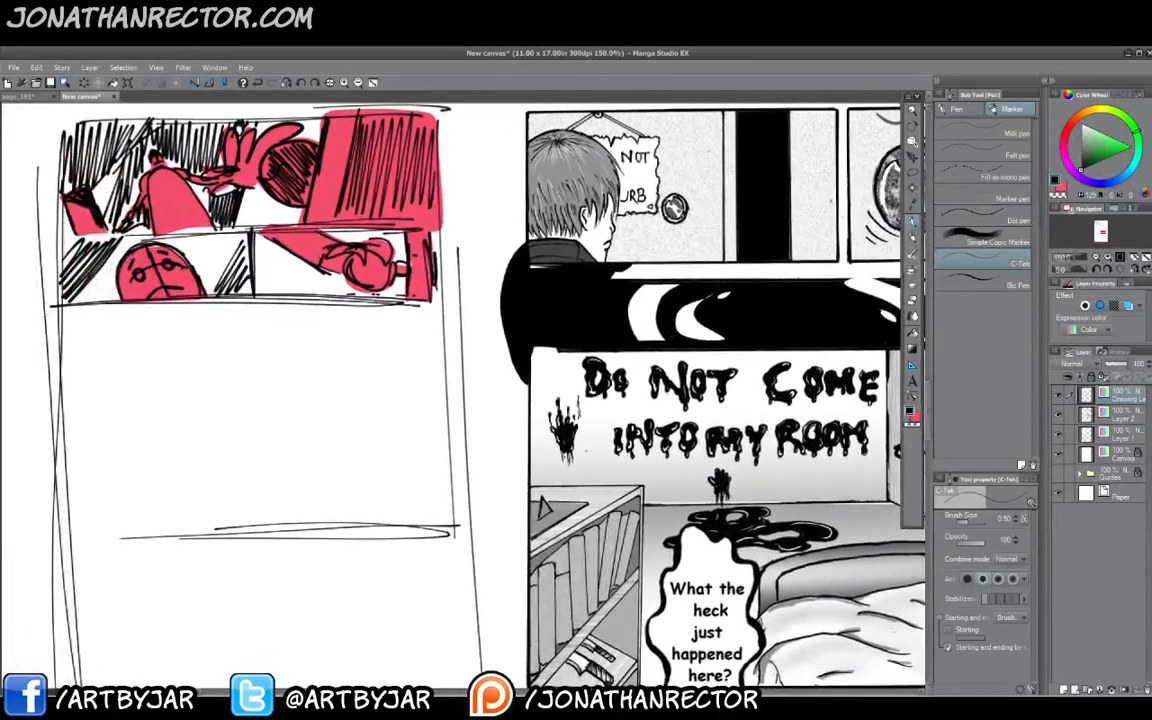
{"action": "left_click_drag", "start_coordinate": [243, 487], "coordinate": [279, 490]}
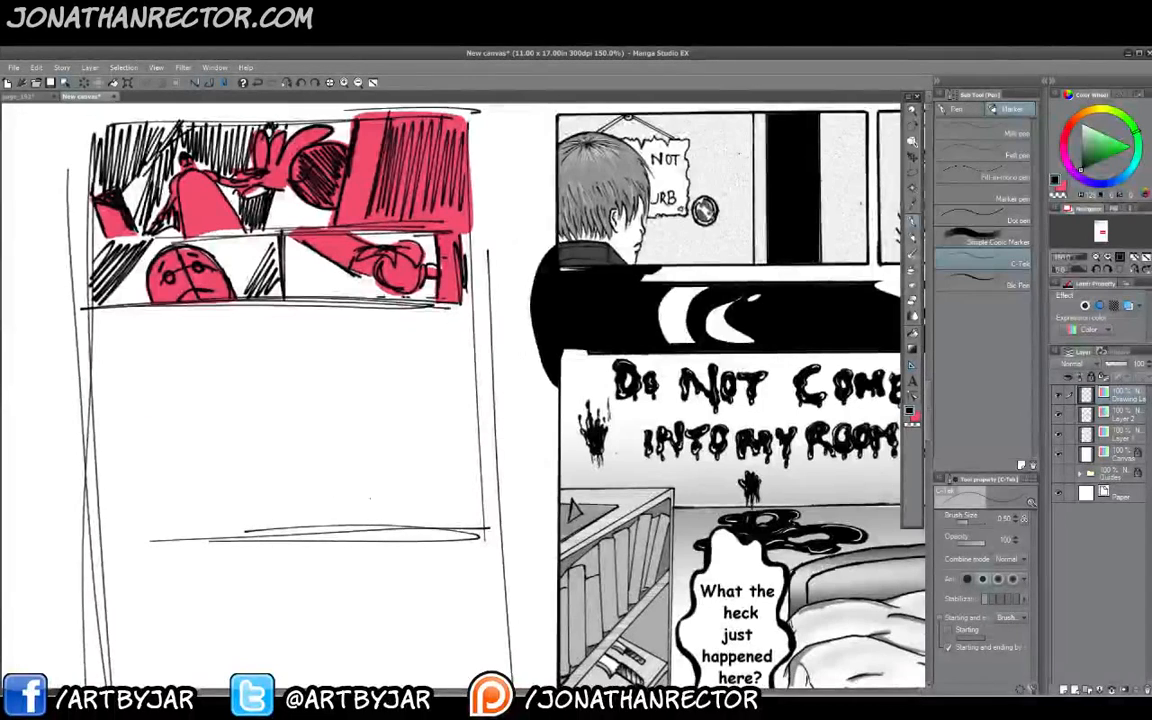
{"action": "left_click_drag", "start_coordinate": [391, 506], "coordinate": [416, 513]}
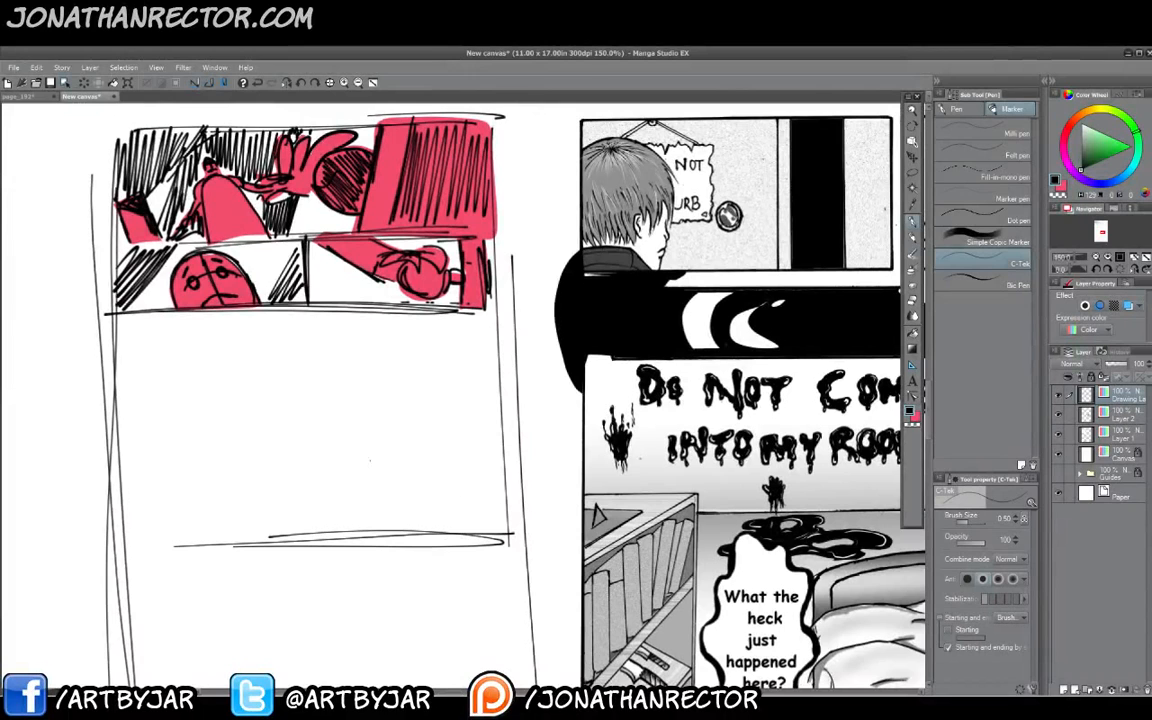
{"action": "left_click_drag", "start_coordinate": [369, 470], "coordinate": [500, 510]}
{"action": "left_click_drag", "start_coordinate": [325, 425], "coordinate": [450, 480]}
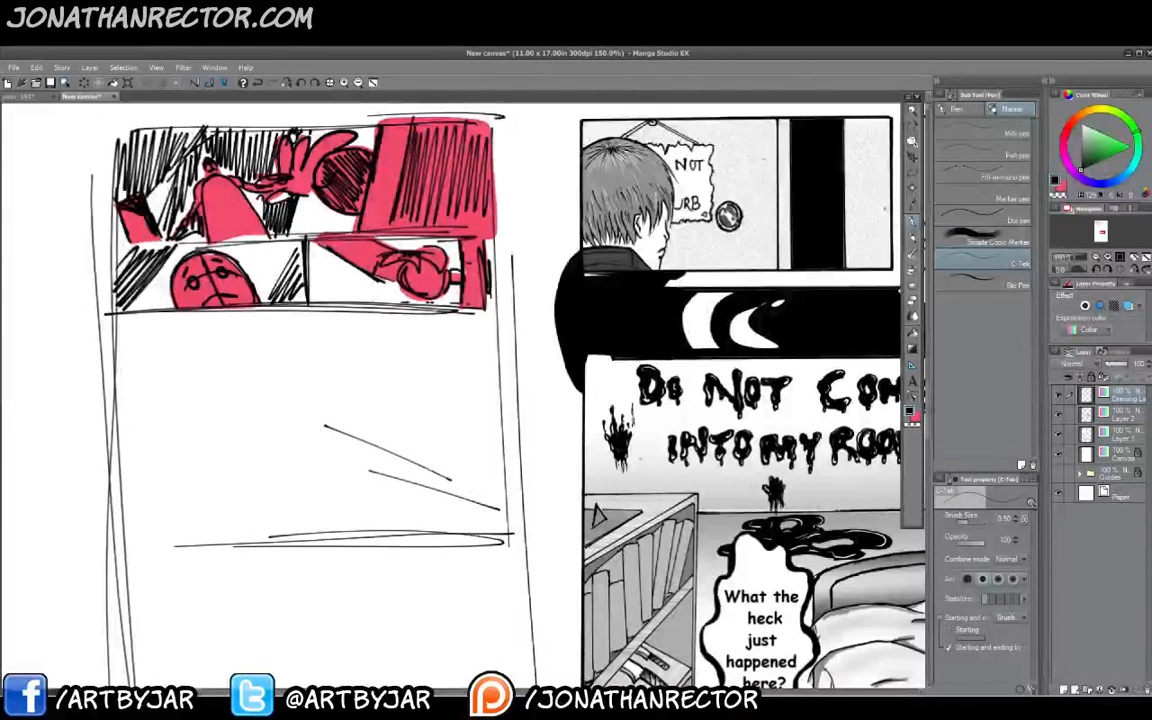
{"action": "mouse_move", "coordinate": [170, 468]}
{"action": "left_mouse_down"}
{"action": "mouse_move", "coordinate": [308, 430]}
{"action": "mouse_move", "coordinate": [150, 466]}
{"action": "left_mouse_up"}
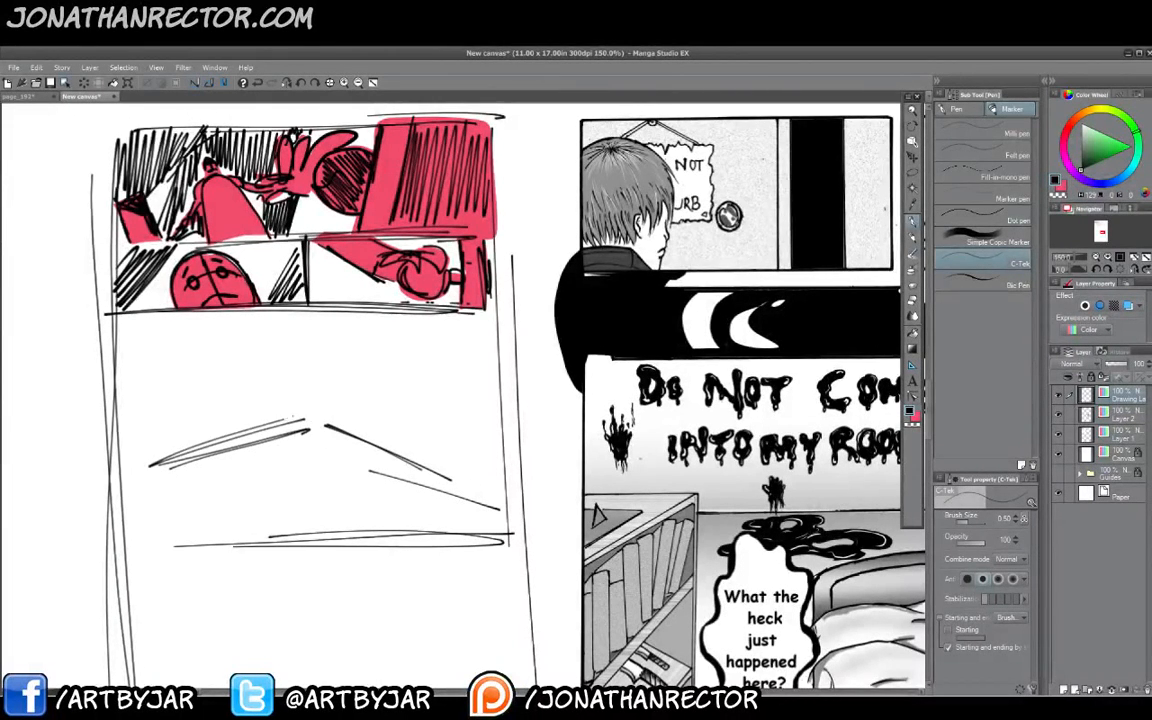
{"action": "left_click_drag", "start_coordinate": [253, 417], "coordinate": [310, 410]}
{"action": "mouse_move", "coordinate": [287, 421]}
{"action": "left_mouse_down"}
{"action": "mouse_move", "coordinate": [452, 480]}
{"action": "mouse_move", "coordinate": [457, 524]}
{"action": "left_mouse_up"}
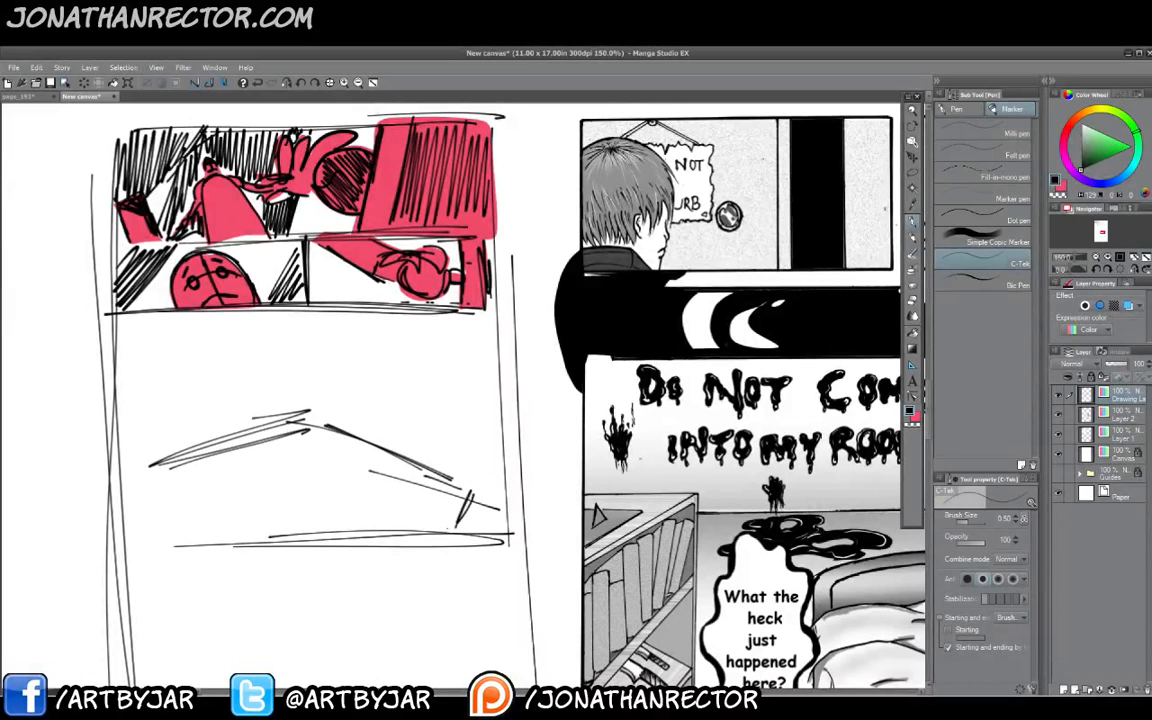
Draw the room's back wall corner line and the slanted edge of the side wall in the large panel.
{"action": "left_click_drag", "start_coordinate": [278, 346], "coordinate": [300, 420]}
{"action": "left_click_drag", "start_coordinate": [259, 301], "coordinate": [299, 418]}
{"action": "left_click_drag", "start_coordinate": [514, 367], "coordinate": [474, 484]}
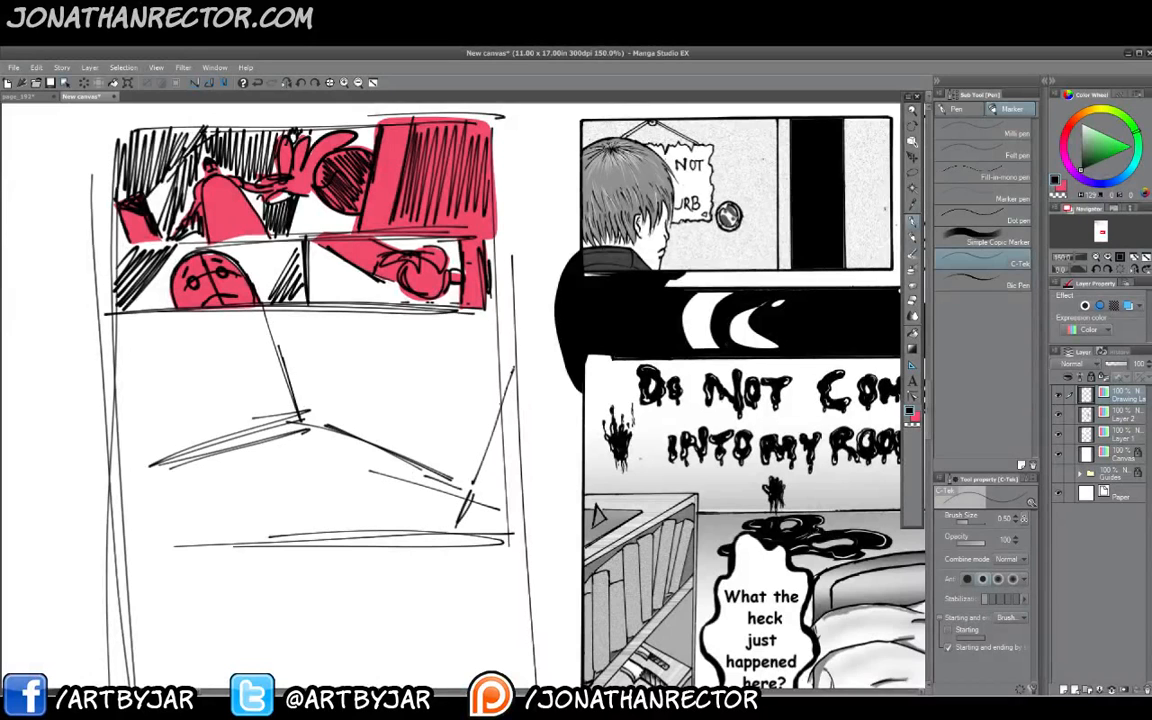
{"action": "left_click_drag", "start_coordinate": [500, 402], "coordinate": [471, 493]}
Sketch a doorway on the large panel's side wall with the door swung open into the room.
{"action": "left_click_drag", "start_coordinate": [428, 336], "coordinate": [406, 455]}
{"action": "mouse_move", "coordinate": [428, 336]}
{"action": "left_mouse_down"}
{"action": "mouse_move", "coordinate": [490, 355]}
{"action": "mouse_move", "coordinate": [458, 470]}
{"action": "mouse_move", "coordinate": [413, 420]}
{"action": "left_mouse_up"}
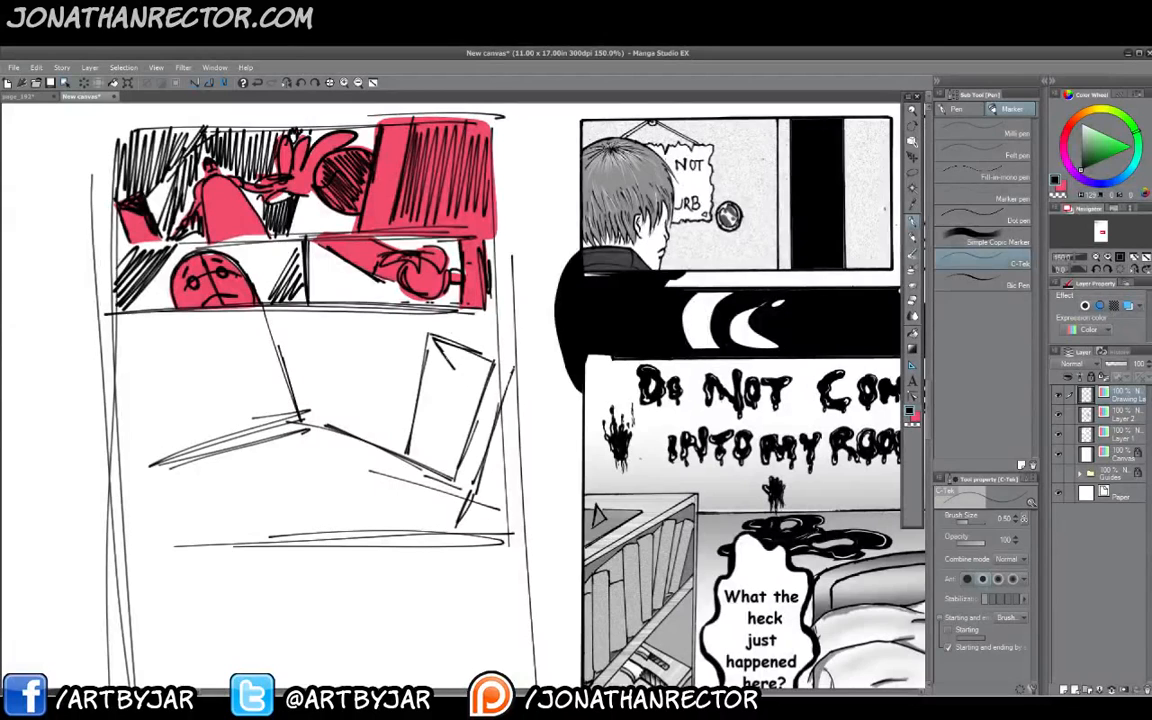
{"action": "left_click_drag", "start_coordinate": [454, 369], "coordinate": [469, 384]}
{"action": "mouse_move", "coordinate": [436, 342]}
{"action": "left_mouse_down"}
{"action": "mouse_move", "coordinate": [469, 386]}
{"action": "mouse_move", "coordinate": [445, 477]}
{"action": "left_mouse_up"}
{"action": "left_click_drag", "start_coordinate": [471, 384], "coordinate": [432, 503]}
{"action": "left_click_drag", "start_coordinate": [406, 459], "coordinate": [431, 505]}
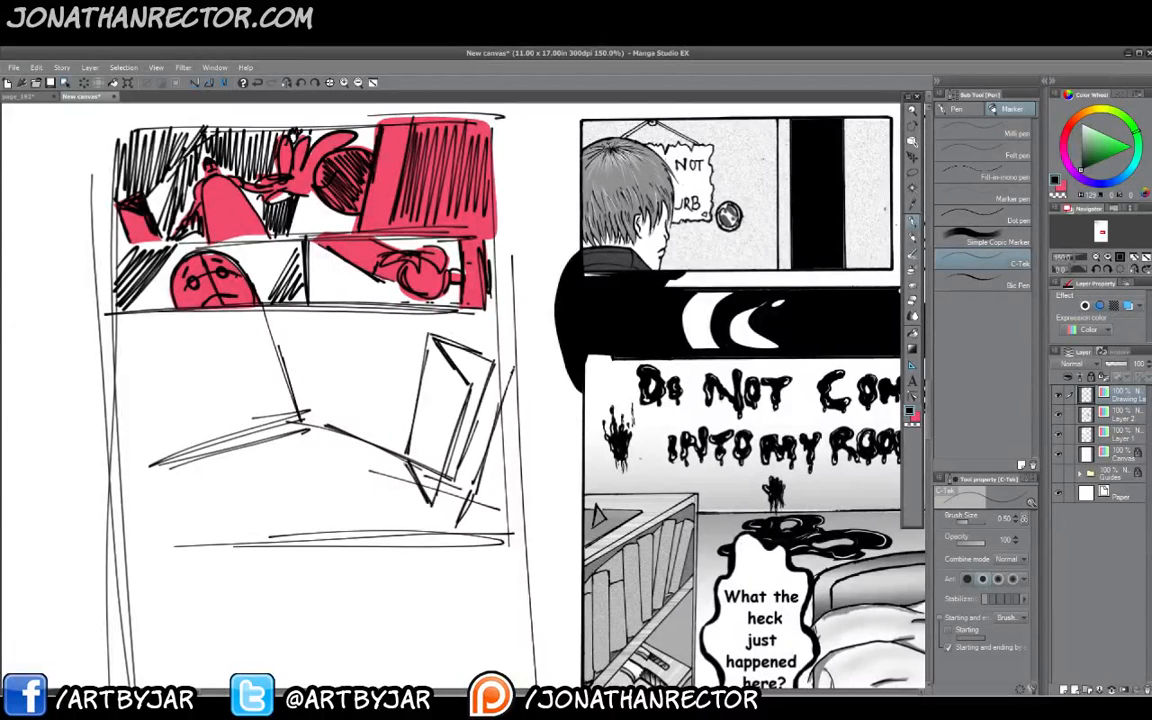
Refine the open door in the large panel: darken its edges, erase overlapping lines at its base and add the doorknob.
{"action": "left_click_drag", "start_coordinate": [425, 362], "coordinate": [405, 466]}
{"action": "key", "text": "e"}
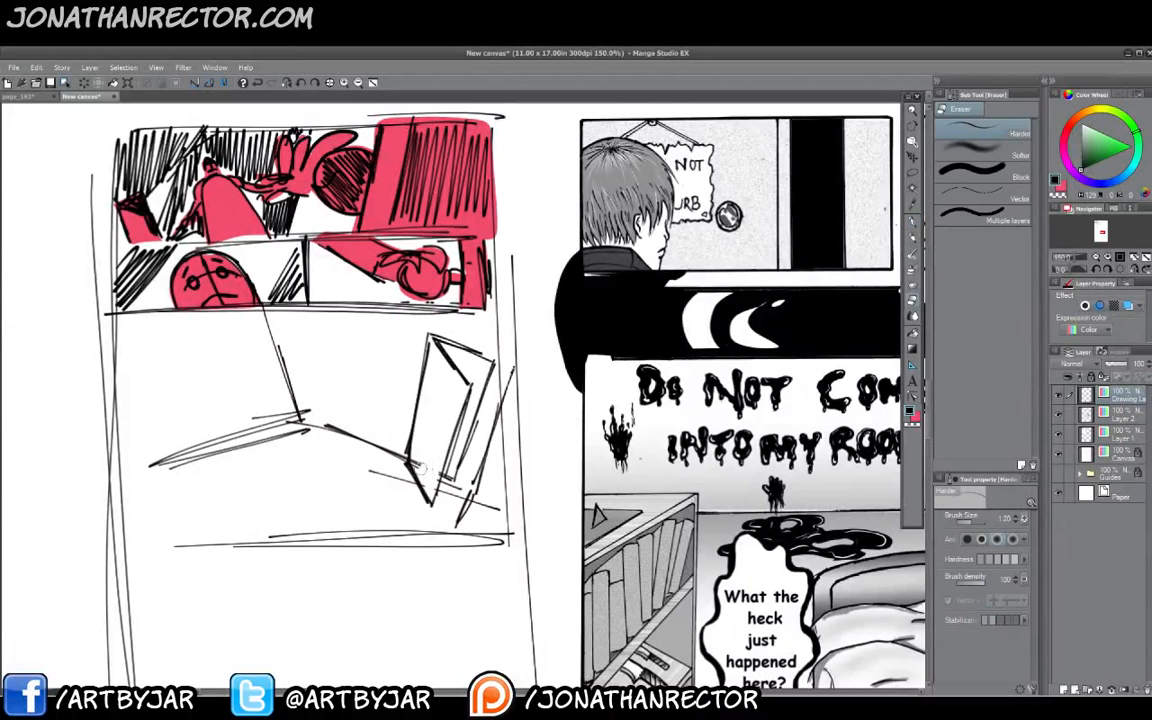
{"action": "key", "text": "p"}
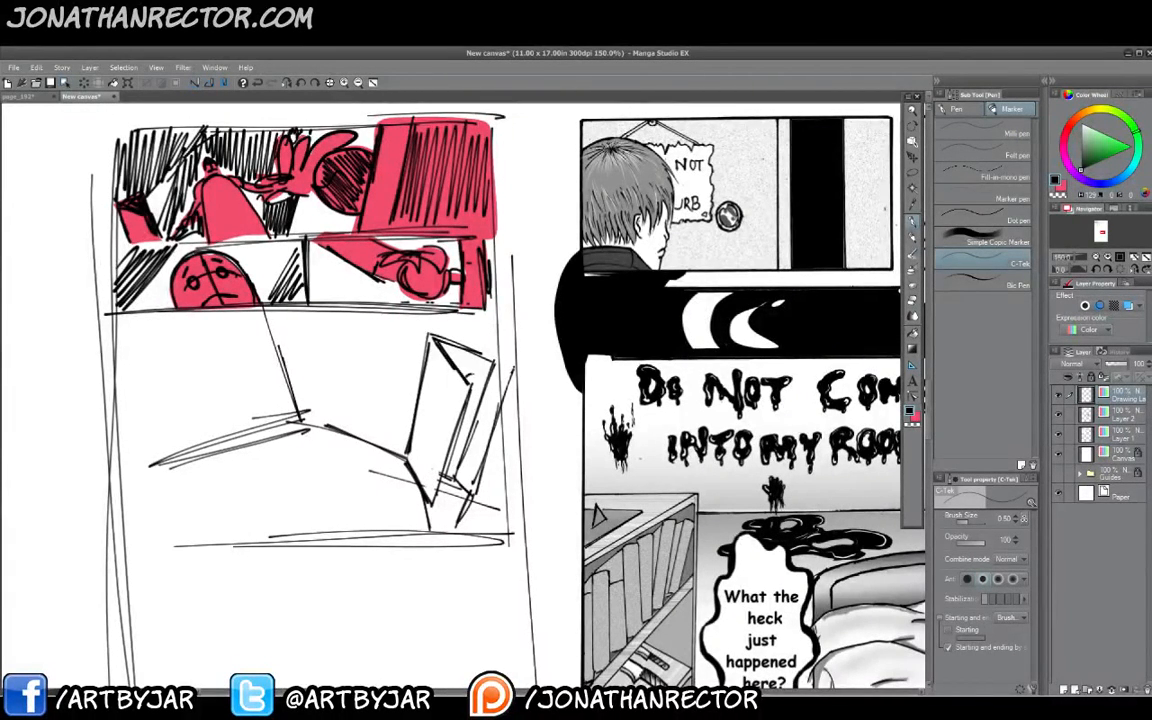
{"action": "left_click_drag", "start_coordinate": [472, 378], "coordinate": [452, 470]}
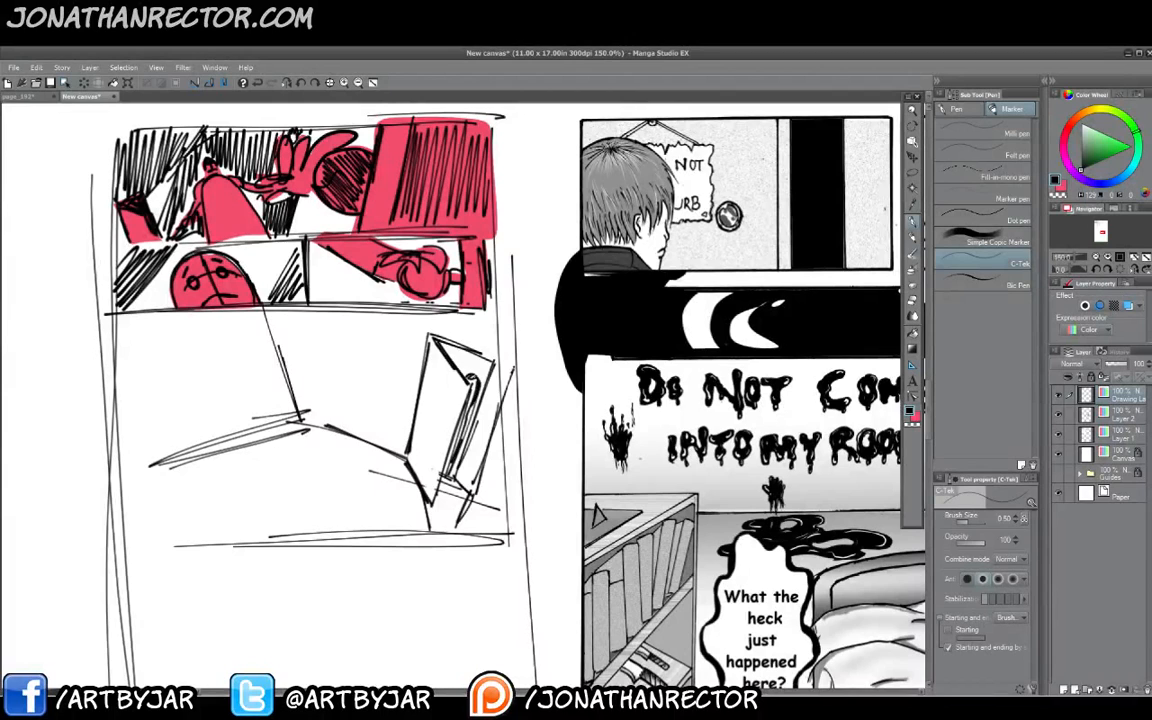
{"action": "left_click_drag", "start_coordinate": [468, 410], "coordinate": [452, 445]}
{"action": "key", "text": "e"}
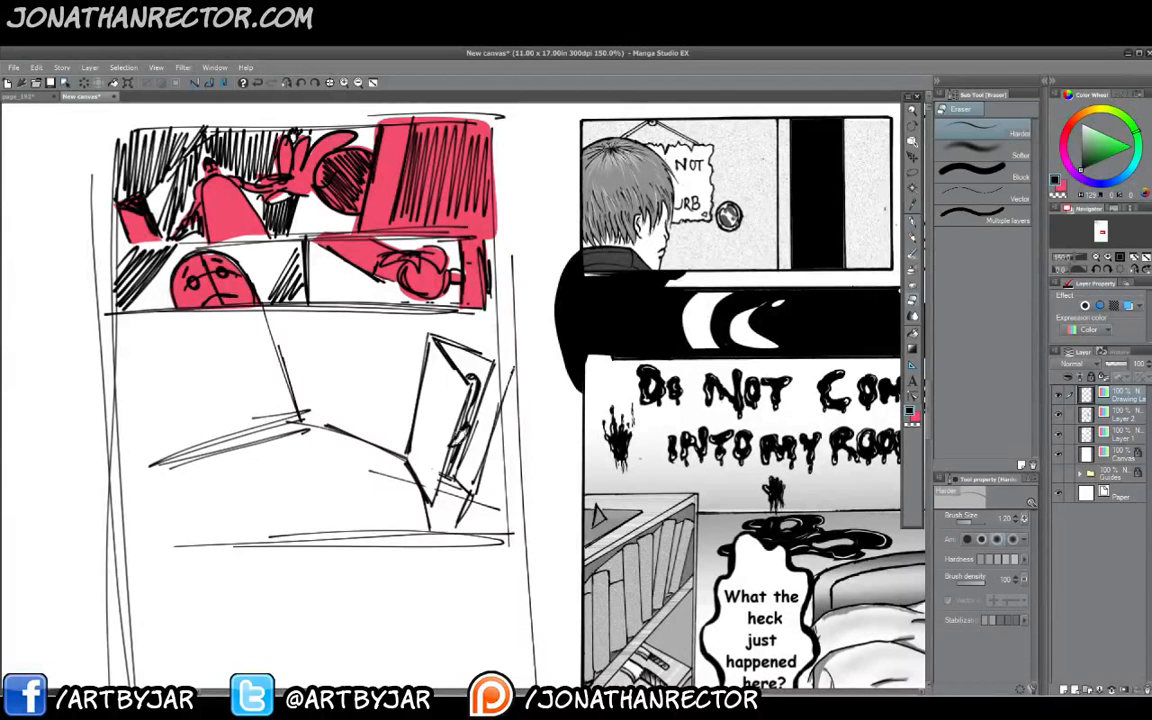
{"action": "key", "text": "p"}
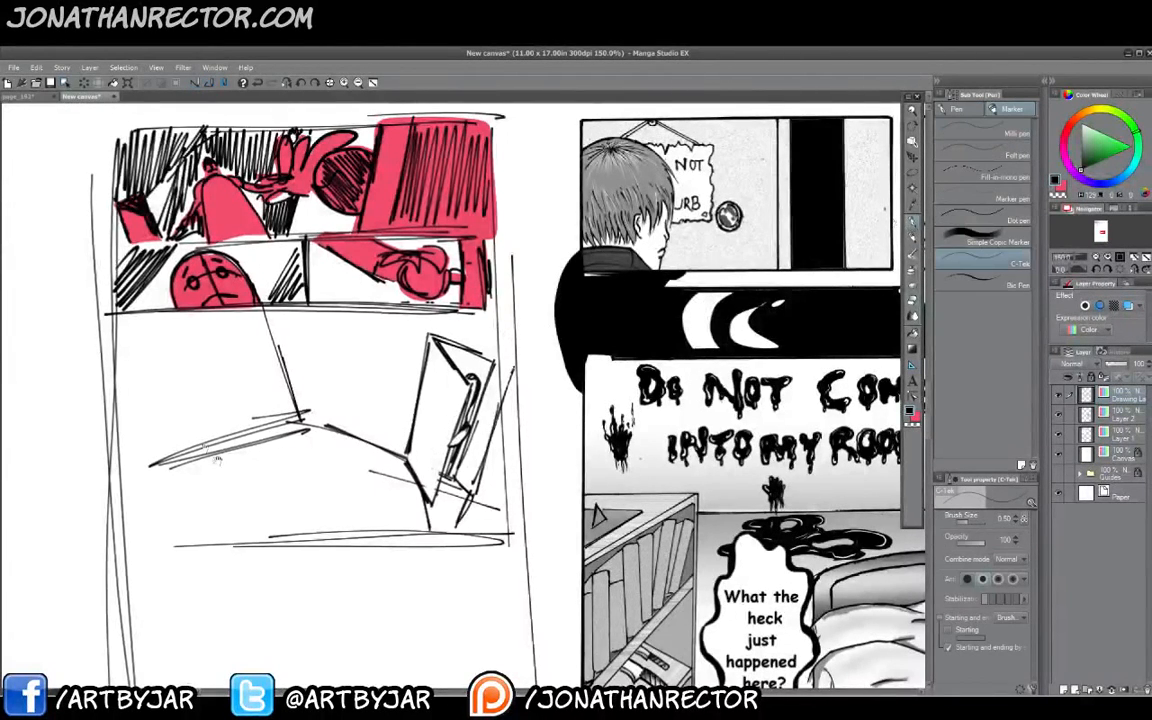
Sketch an angled foreground edge along the bottom of the large panel and wavy splatter outlines over the walls and floor.
{"action": "left_click_drag", "start_coordinate": [287, 499], "coordinate": [231, 470]}
{"action": "left_click_drag", "start_coordinate": [71, 507], "coordinate": [222, 472]}
{"action": "left_click_drag", "start_coordinate": [224, 469], "coordinate": [285, 499]}
{"action": "left_click_drag", "start_coordinate": [278, 497], "coordinate": [281, 511]}
{"action": "left_click_drag", "start_coordinate": [222, 474], "coordinate": [85, 503]}
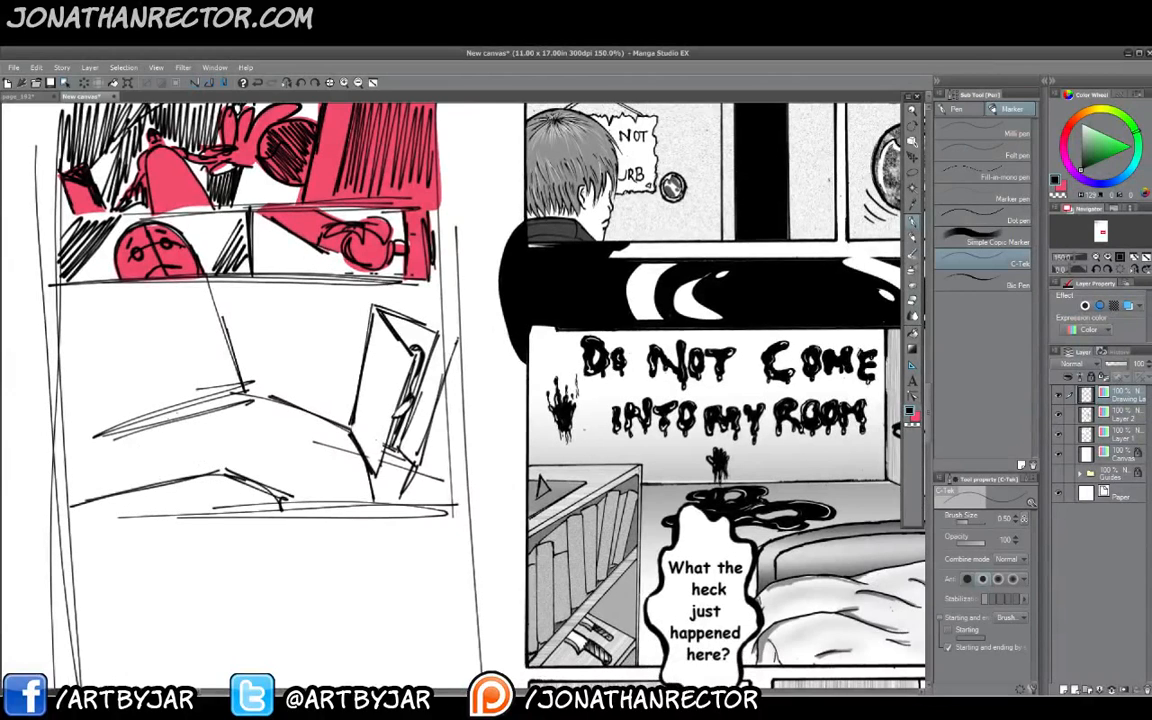
{"action": "mouse_move", "coordinate": [321, 397]}
{"action": "left_mouse_down"}
{"action": "mouse_move", "coordinate": [334, 330]}
{"action": "mouse_move", "coordinate": [249, 308]}
{"action": "mouse_move", "coordinate": [271, 384]}
{"action": "mouse_move", "coordinate": [231, 413]}
{"action": "mouse_move", "coordinate": [328, 422]}
{"action": "mouse_move", "coordinate": [326, 455]}
{"action": "left_mouse_up"}
{"action": "mouse_move", "coordinate": [261, 402]}
{"action": "left_mouse_down"}
{"action": "mouse_move", "coordinate": [181, 385]}
{"action": "mouse_move", "coordinate": [166, 401]}
{"action": "left_mouse_up"}
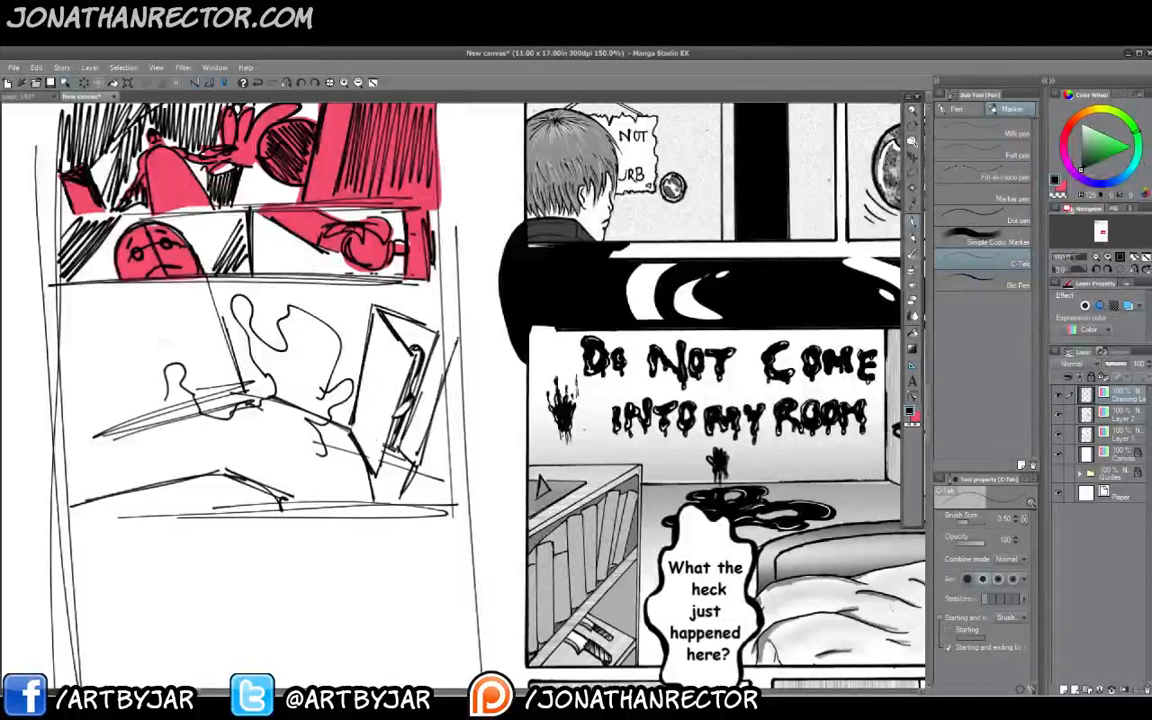
Sketch a boxy shape in the large panel's upper-left corner and add slanted floor lines below the side wall.
{"action": "left_click_drag", "start_coordinate": [240, 248], "coordinate": [290, 285]}
{"action": "mouse_move", "coordinate": [211, 328]}
{"action": "left_mouse_down"}
{"action": "mouse_move", "coordinate": [224, 373]}
{"action": "mouse_move", "coordinate": [180, 389]}
{"action": "left_mouse_up"}
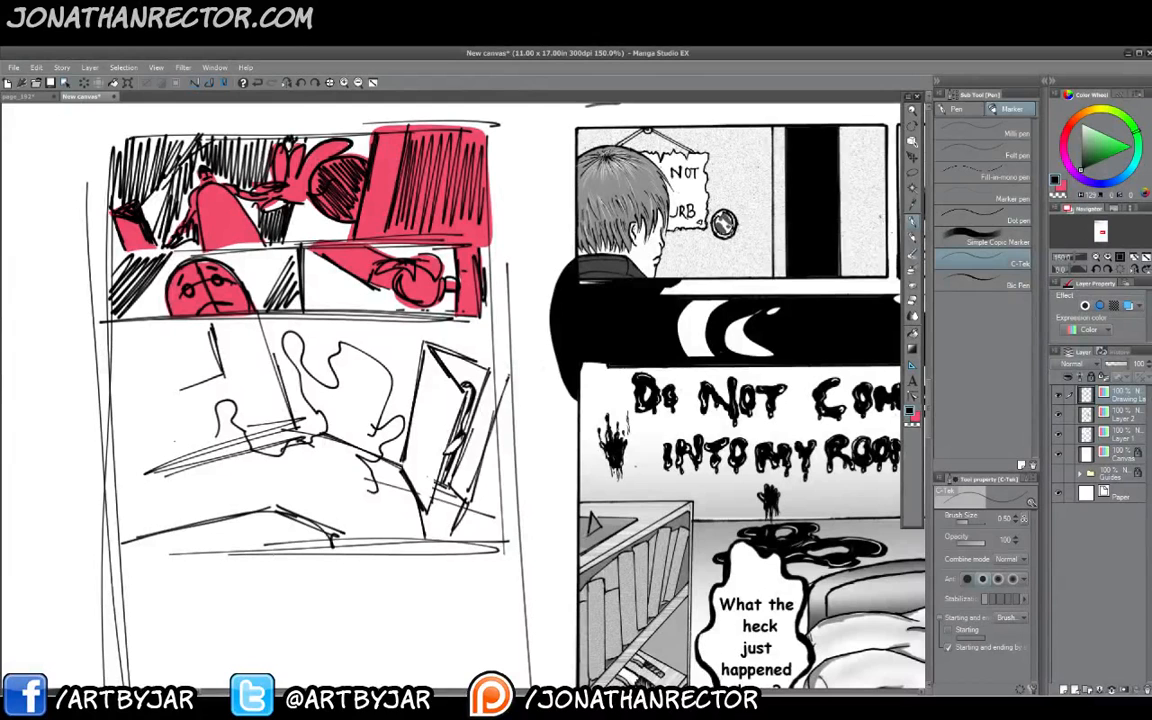
{"action": "left_click_drag", "start_coordinate": [234, 373], "coordinate": [115, 412]}
{"action": "left_click_drag", "start_coordinate": [101, 361], "coordinate": [116, 412]}
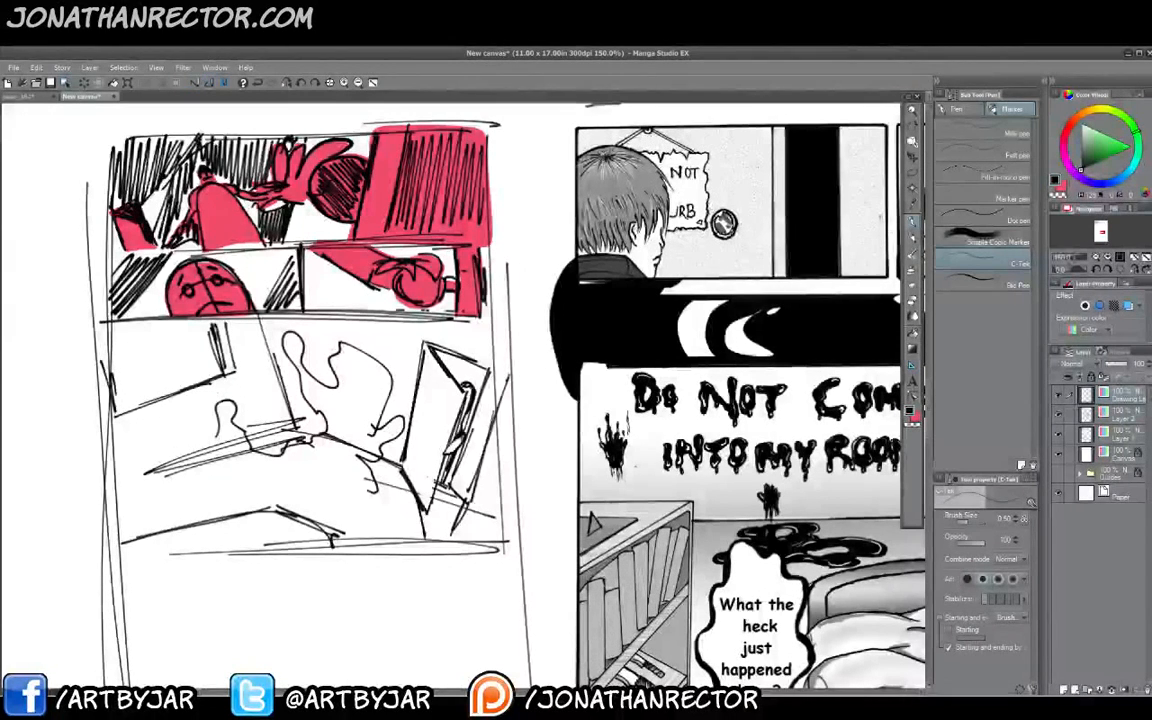
{"action": "left_click_drag", "start_coordinate": [262, 446], "coordinate": [123, 492]}
{"action": "left_click_drag", "start_coordinate": [215, 451], "coordinate": [148, 473]}
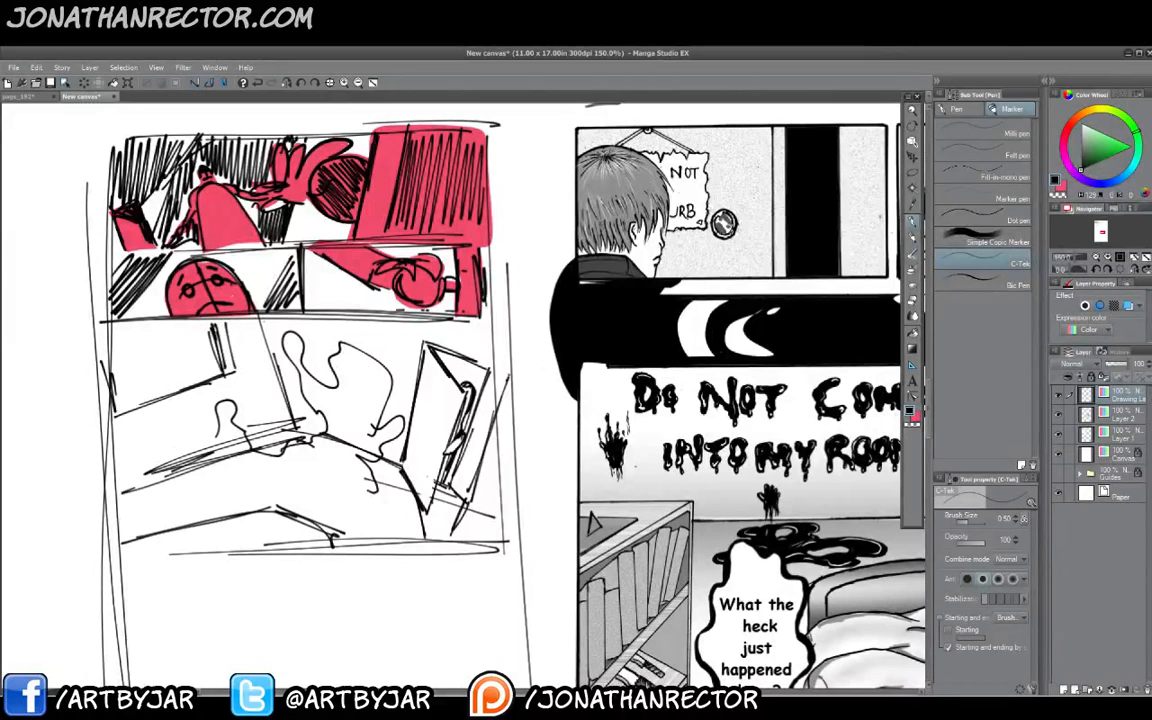
Hatch the upper walls, the door area and the floor of the large panel with loose zigzag shading.
{"action": "mouse_move", "coordinate": [232, 366]}
{"action": "left_mouse_down"}
{"action": "mouse_move", "coordinate": [268, 367]}
{"action": "mouse_move", "coordinate": [302, 328]}
{"action": "mouse_move", "coordinate": [411, 359]}
{"action": "mouse_move", "coordinate": [428, 492]}
{"action": "left_mouse_up"}
{"action": "left_click_drag", "start_coordinate": [422, 350], "coordinate": [404, 424]}
{"action": "mouse_move", "coordinate": [402, 326]}
{"action": "left_mouse_down"}
{"action": "mouse_move", "coordinate": [494, 350]}
{"action": "mouse_move", "coordinate": [462, 462]}
{"action": "mouse_move", "coordinate": [494, 535]}
{"action": "left_mouse_up"}
{"action": "mouse_move", "coordinate": [398, 452]}
{"action": "left_mouse_down"}
{"action": "mouse_move", "coordinate": [388, 500]}
{"action": "mouse_move", "coordinate": [125, 498]}
{"action": "left_mouse_up"}
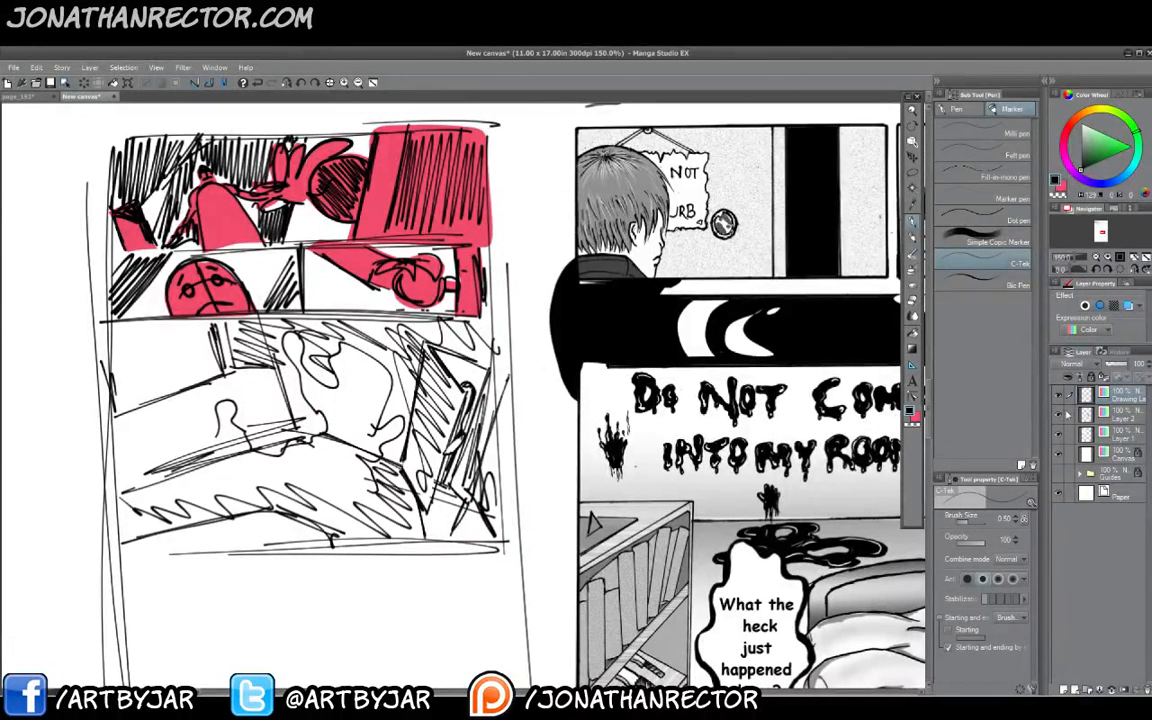
On Layer 2, lasso the open door in the large panel and fill it with flat red.
{"action": "left_click", "coordinate": [1105, 413]}
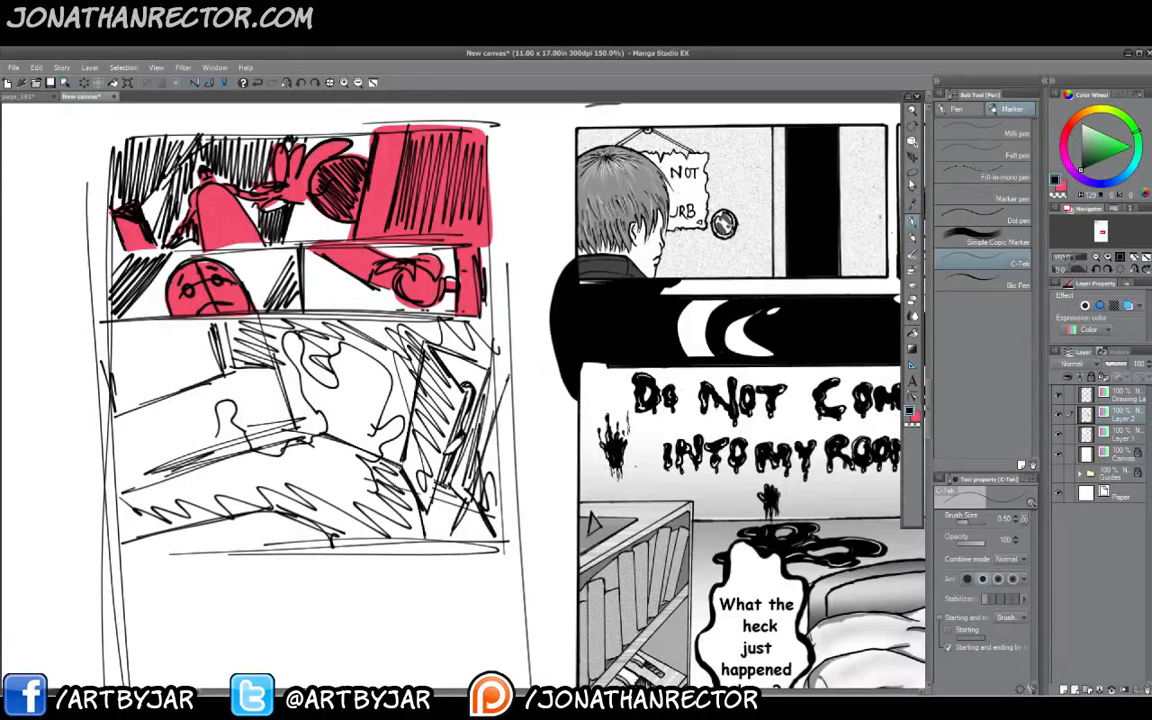
{"action": "left_click", "coordinate": [912, 173]}
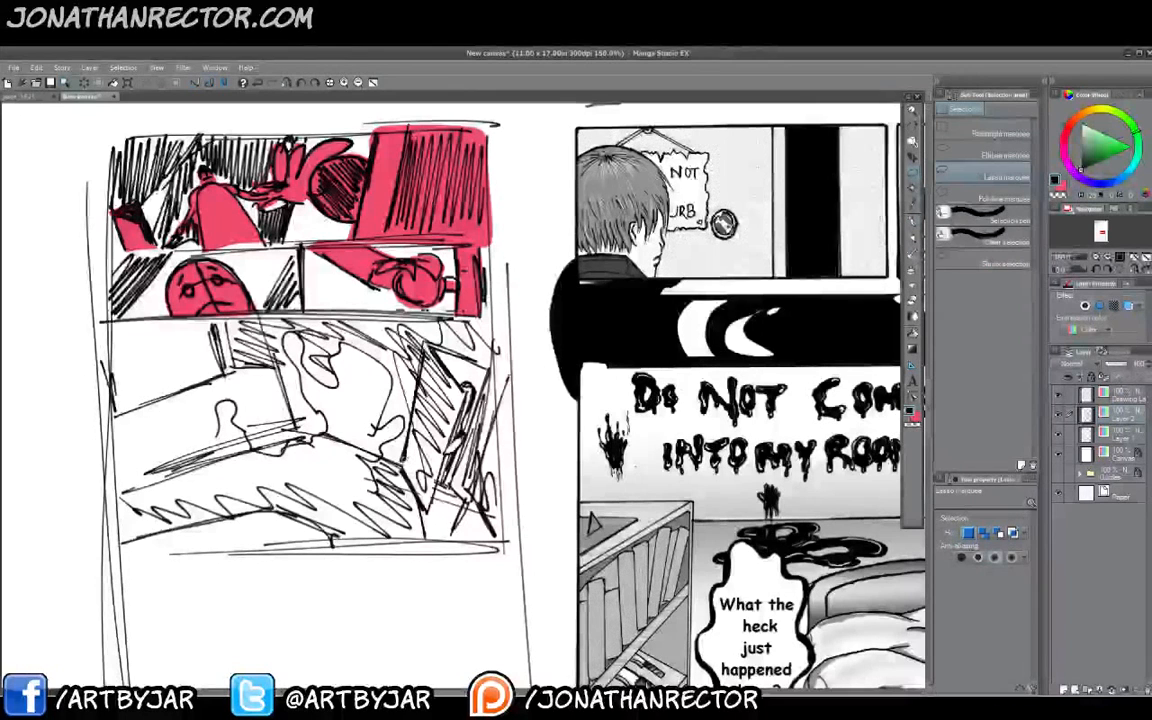
{"action": "left_click_drag", "start_coordinate": [417, 434], "coordinate": [425, 347]}
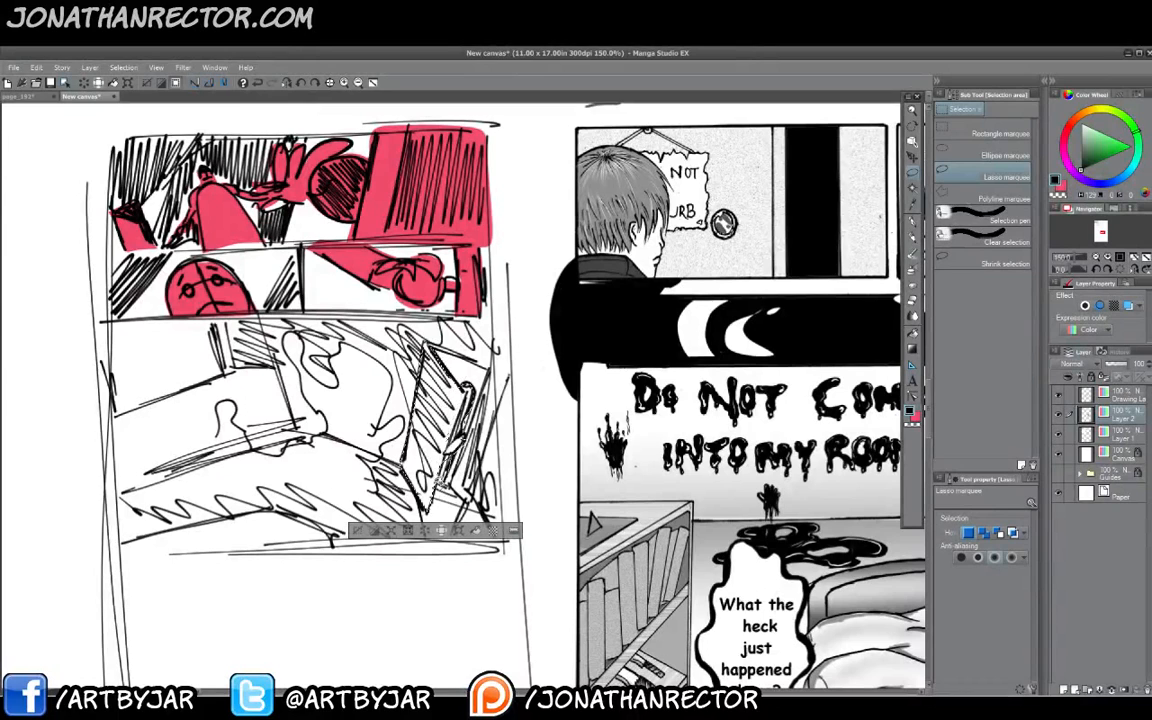
{"action": "left_click", "coordinate": [476, 531]}
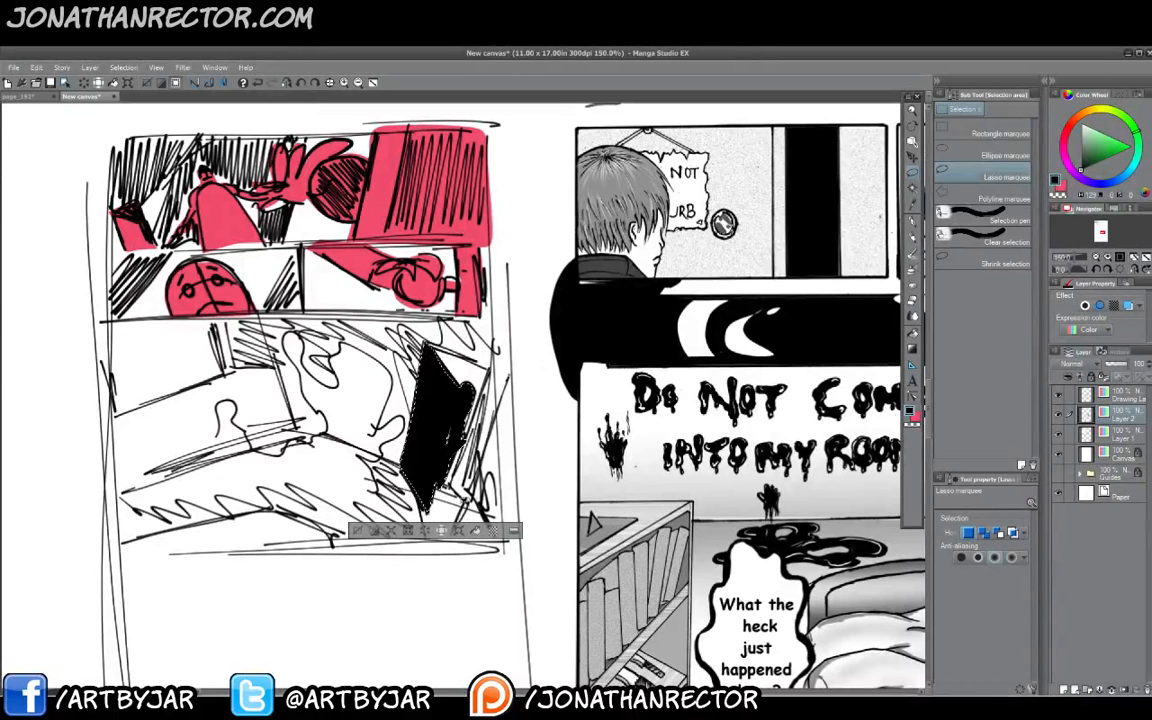
{"action": "key", "text": "ctrl+z"}
{"action": "left_click", "coordinate": [476, 531]}
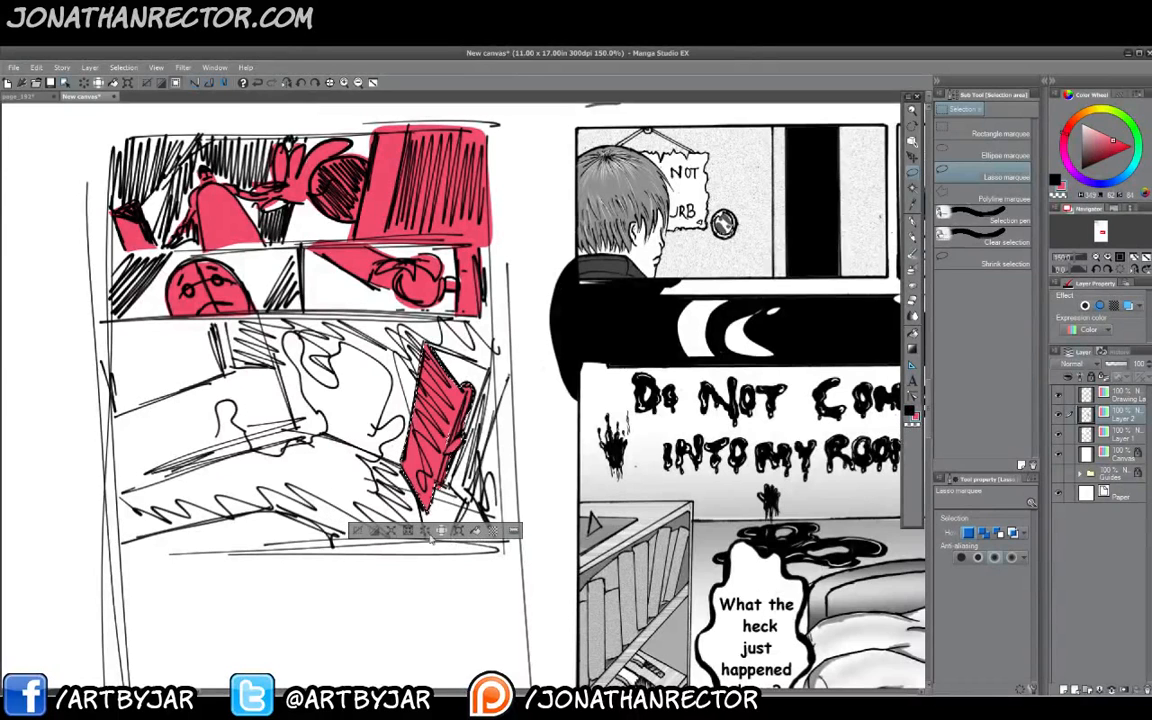
Fill the foreground shape at the large panel's bottom and the boxy shape in its upper-left corner with red.
{"action": "left_click_drag", "start_coordinate": [280, 547], "coordinate": [150, 562]}
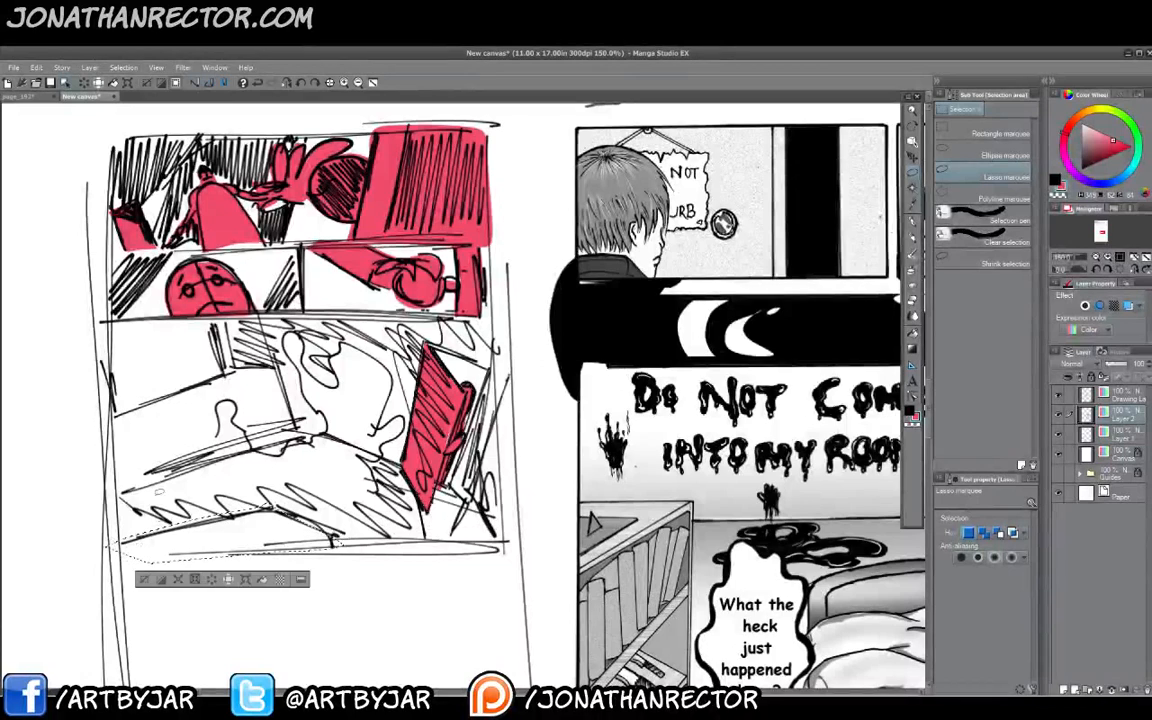
{"action": "mouse_move", "coordinate": [222, 318]}
{"action": "left_mouse_down"}
{"action": "mouse_move", "coordinate": [111, 413]}
{"action": "mouse_move", "coordinate": [103, 317]}
{"action": "left_mouse_up"}
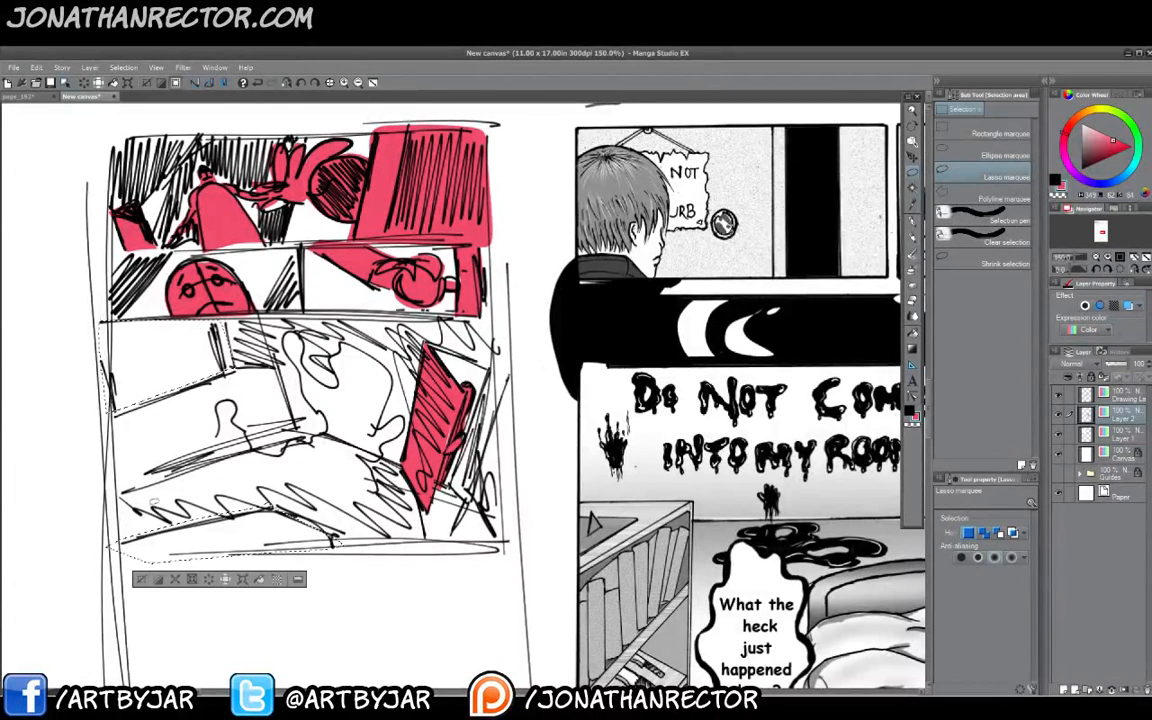
{"action": "left_click", "coordinate": [262, 579]}
{"action": "left_click", "coordinate": [145, 578]}
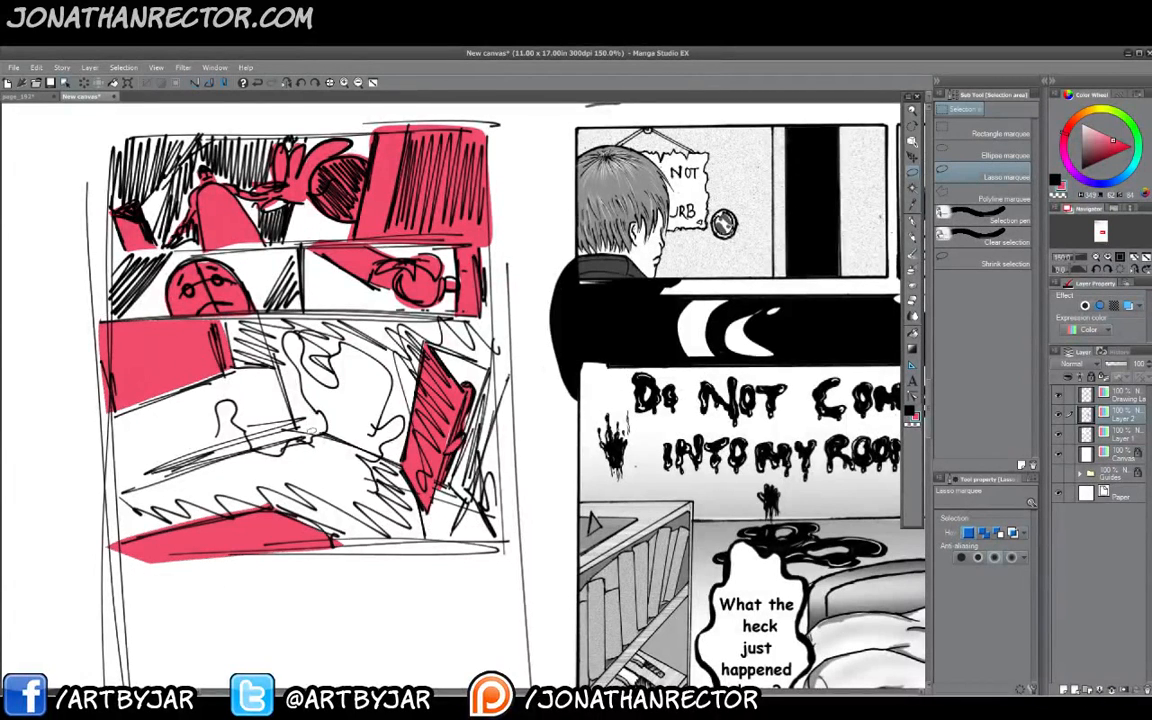
Lasso the dripping splatter on the walls together with the floor, fill it with red and clear the selection.
{"action": "mouse_move", "coordinate": [284, 388]}
{"action": "left_mouse_down"}
{"action": "mouse_move", "coordinate": [272, 334]}
{"action": "mouse_move", "coordinate": [292, 342]}
{"action": "mouse_move", "coordinate": [319, 297]}
{"action": "mouse_move", "coordinate": [340, 360]}
{"action": "mouse_move", "coordinate": [362, 372]}
{"action": "mouse_move", "coordinate": [300, 470]}
{"action": "mouse_move", "coordinate": [165, 495]}
{"action": "mouse_move", "coordinate": [135, 462]}
{"action": "mouse_move", "coordinate": [210, 410]}
{"action": "mouse_move", "coordinate": [232, 418]}
{"action": "mouse_move", "coordinate": [268, 392]}
{"action": "mouse_move", "coordinate": [279, 438]}
{"action": "left_mouse_up"}
{"action": "key", "text": "alt+Delete"}
{"action": "key", "text": "ctrl+d"}
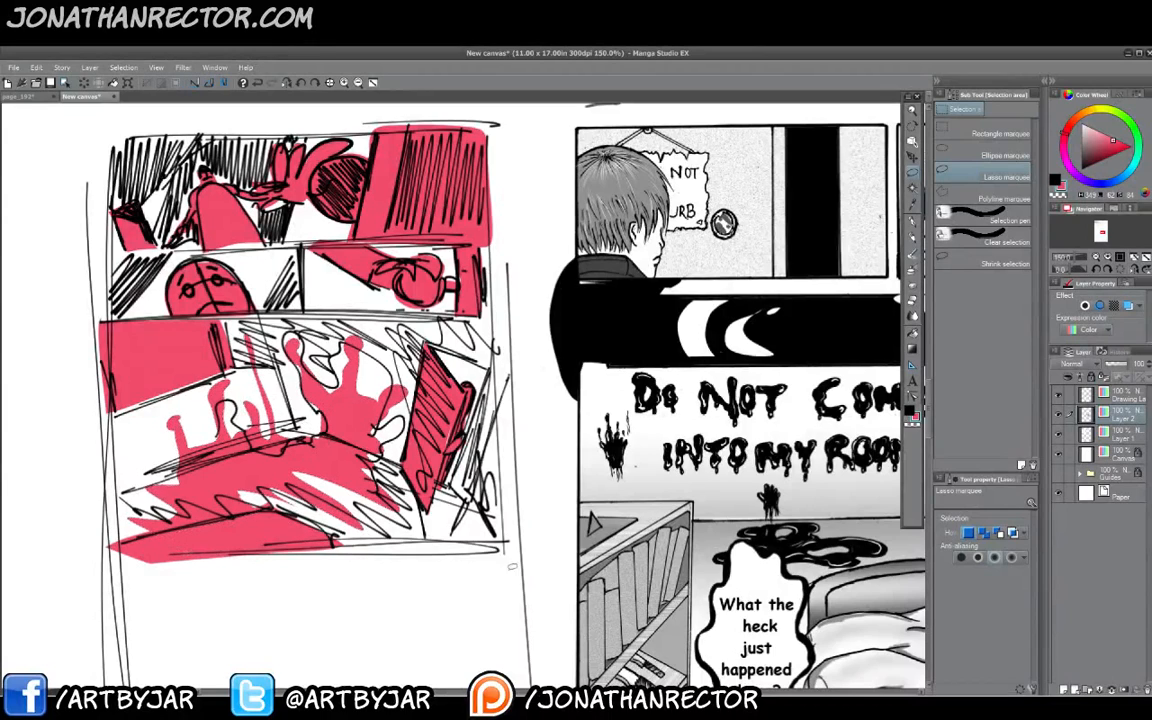
With the black C-Tek pen on the drawing layer, draw a slanted divider splitting the page's bottom strip into two panels.
{"action": "left_click", "coordinate": [1124, 396]}
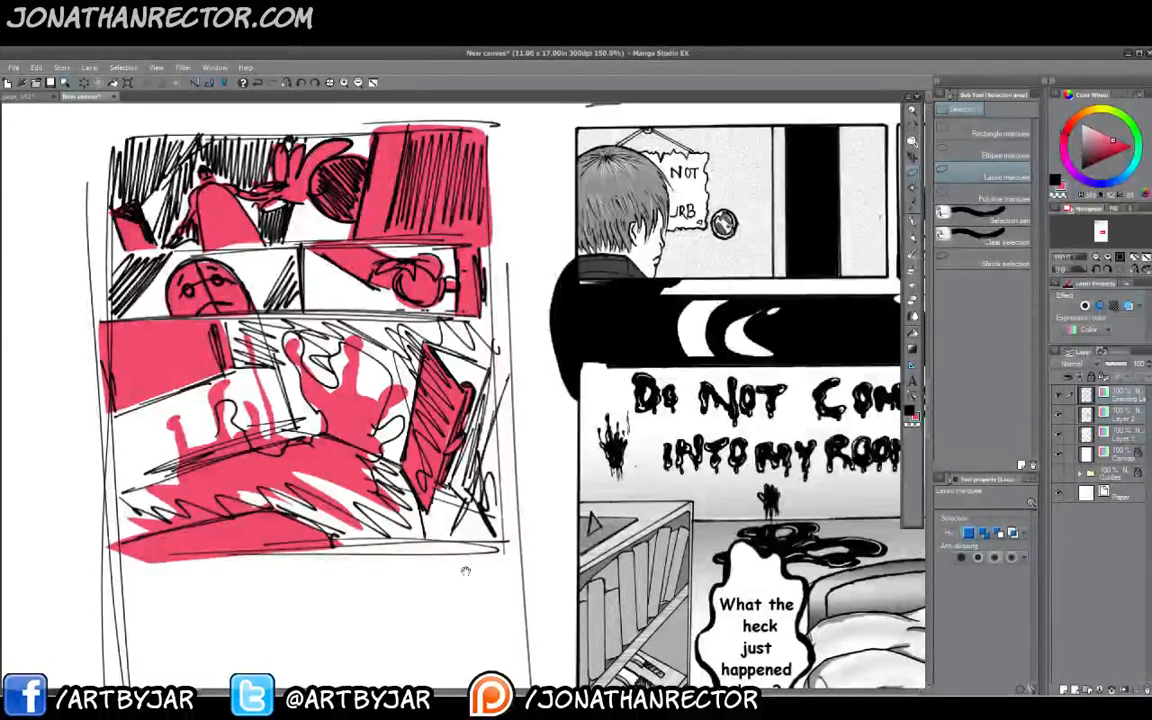
{"action": "left_click_drag", "start_coordinate": [638, 572], "coordinate": [490, 380]}
{"action": "left_click_drag", "start_coordinate": [262, 446], "coordinate": [194, 410]}
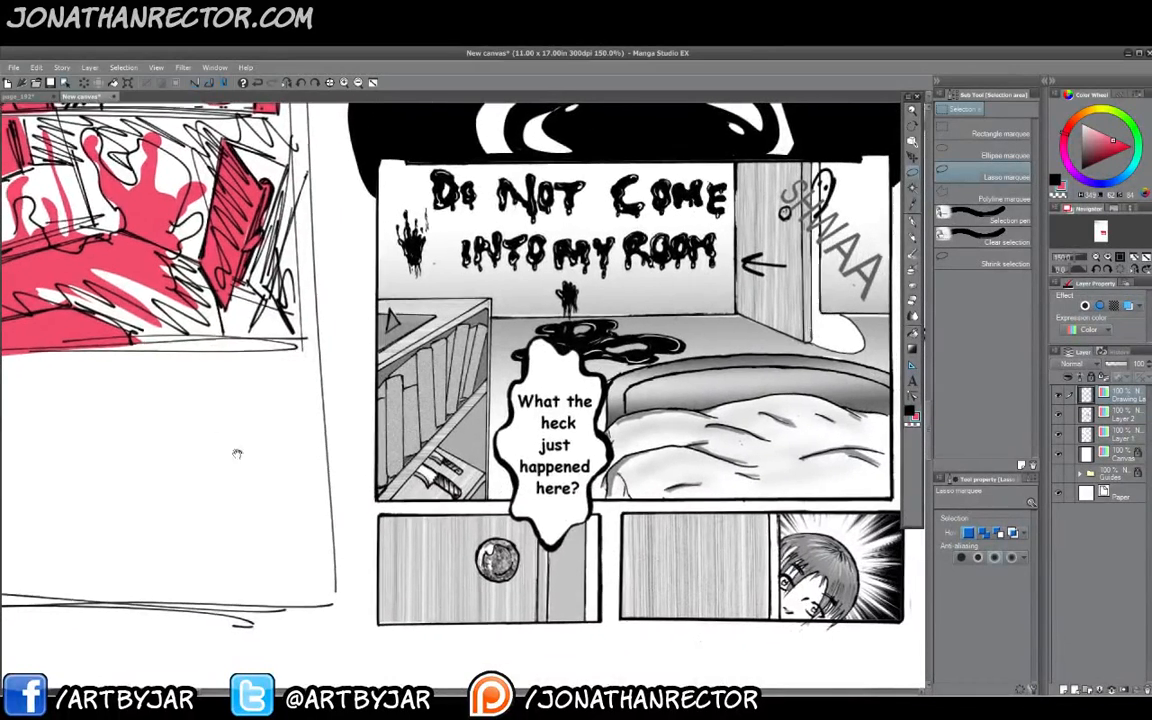
{"action": "left_click_drag", "start_coordinate": [234, 458], "coordinate": [519, 442]}
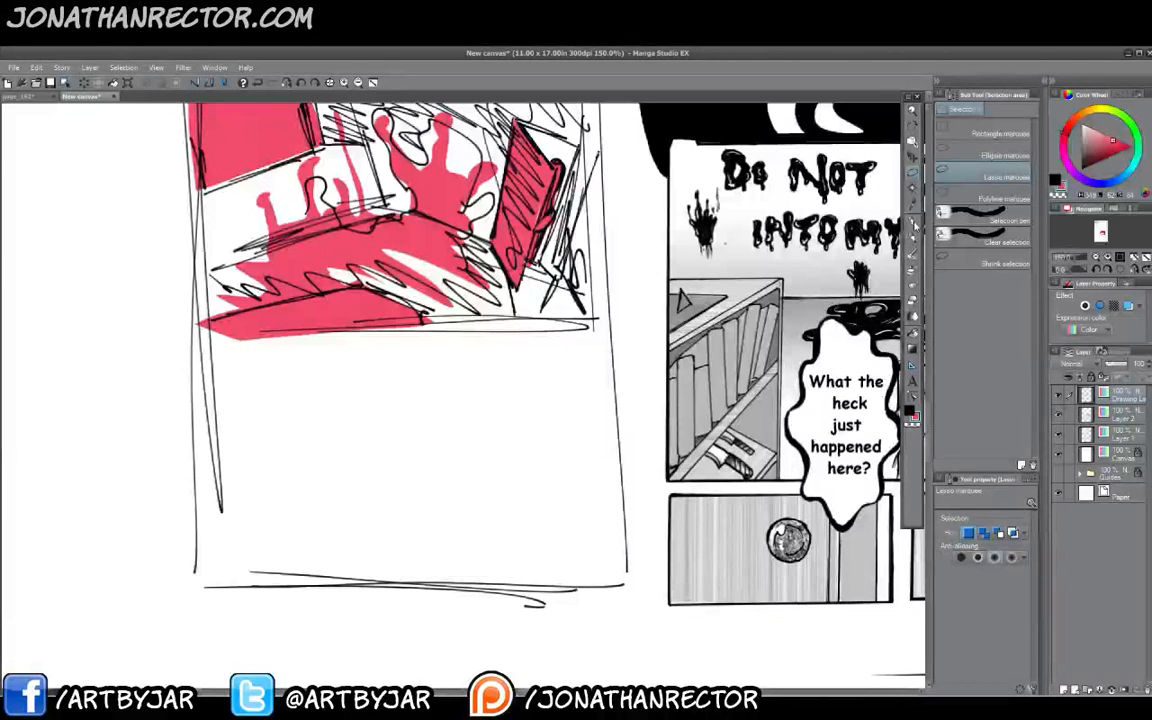
{"action": "left_click", "coordinate": [913, 228]}
{"action": "left_click_drag", "start_coordinate": [344, 467], "coordinate": [358, 494]}
{"action": "mouse_move", "coordinate": [393, 379]}
{"action": "left_mouse_down"}
{"action": "mouse_move", "coordinate": [386, 419]}
{"action": "mouse_move", "coordinate": [387, 378]}
{"action": "mouse_move", "coordinate": [406, 534]}
{"action": "left_mouse_up"}
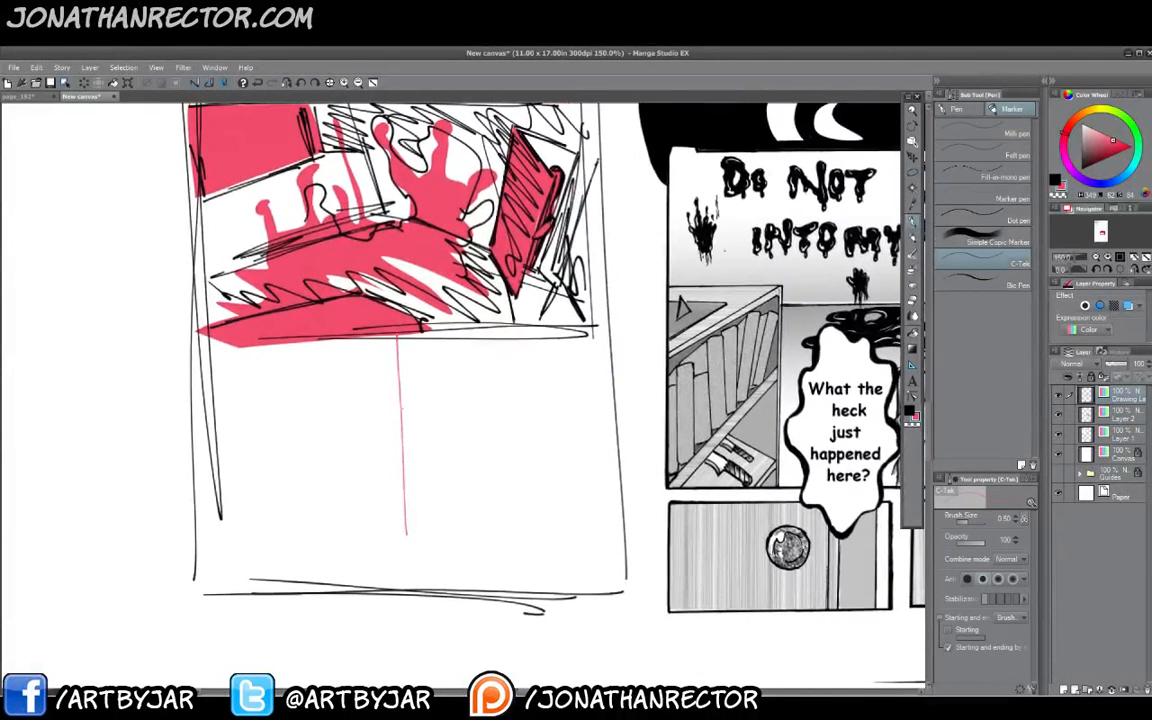
{"action": "key", "text": "x"}
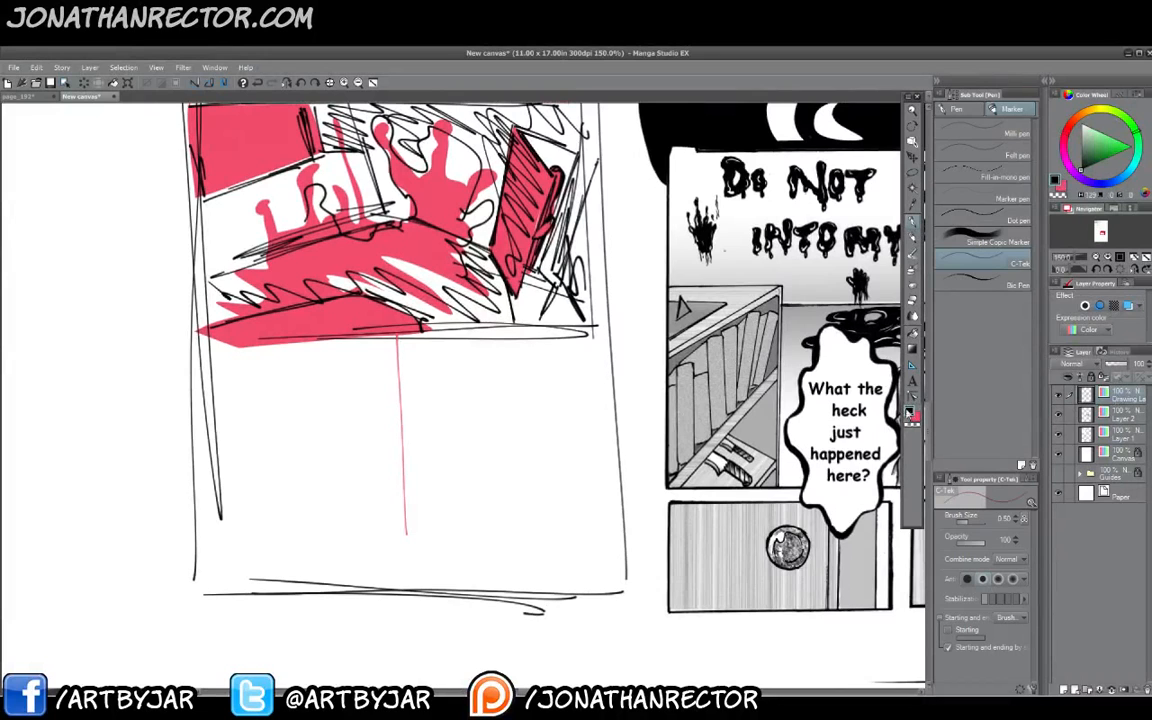
{"action": "left_click_drag", "start_coordinate": [428, 332], "coordinate": [391, 578]}
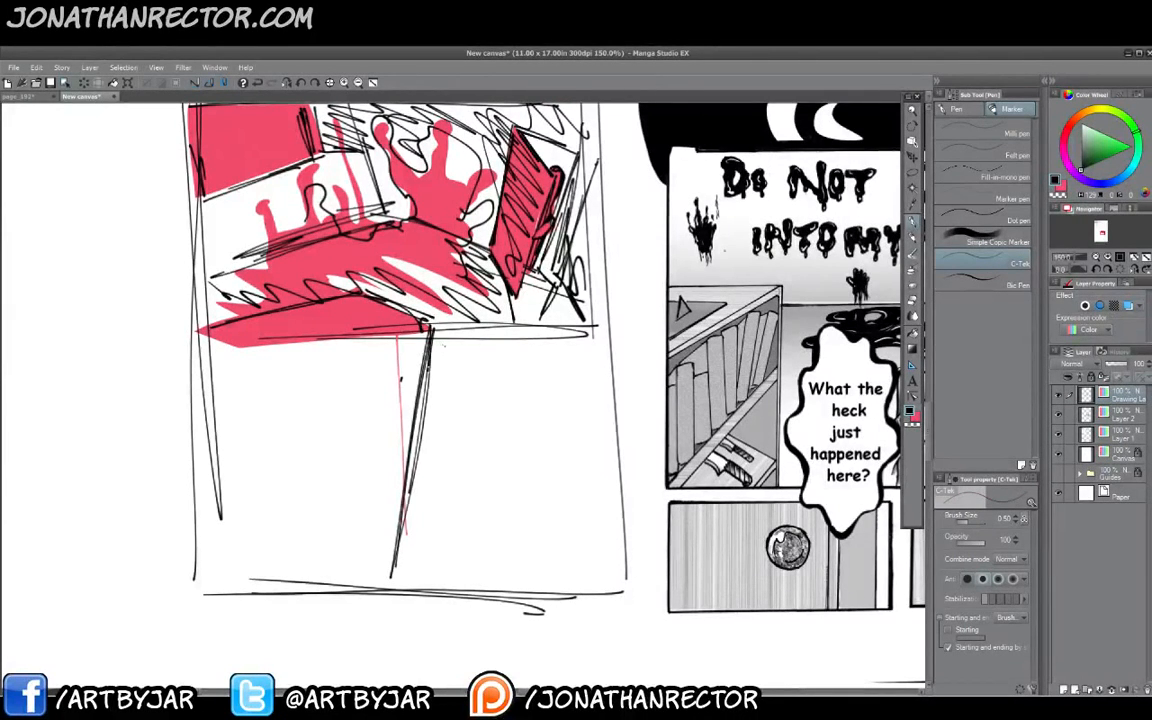
Draw the slanted sides and the bottom border of the right-hand bottom panel.
{"action": "mouse_move", "coordinate": [446, 339]}
{"action": "left_mouse_down"}
{"action": "mouse_move", "coordinate": [606, 354]}
{"action": "mouse_move", "coordinate": [586, 565]}
{"action": "left_mouse_up"}
{"action": "mouse_move", "coordinate": [416, 567]}
{"action": "left_mouse_down"}
{"action": "mouse_move", "coordinate": [566, 581]}
{"action": "mouse_move", "coordinate": [522, 580]}
{"action": "left_mouse_up"}
{"action": "left_click_drag", "start_coordinate": [444, 354], "coordinate": [406, 573]}
{"action": "left_click_drag", "start_coordinate": [443, 355], "coordinate": [403, 546]}
Draw the top, left and bottom borders of the left-hand bottom panel.
{"action": "left_click_drag", "start_coordinate": [421, 330], "coordinate": [250, 328]}
{"action": "mouse_move", "coordinate": [376, 332]}
{"action": "left_mouse_down"}
{"action": "mouse_move", "coordinate": [238, 324]}
{"action": "mouse_move", "coordinate": [227, 546]}
{"action": "left_mouse_up"}
{"action": "left_click_drag", "start_coordinate": [229, 366], "coordinate": [201, 564]}
{"action": "left_click_drag", "start_coordinate": [212, 563], "coordinate": [381, 579]}
{"action": "left_click_drag", "start_coordinate": [218, 565], "coordinate": [378, 577]}
{"action": "mouse_move", "coordinate": [249, 520]}
{"action": "left_mouse_down"}
{"action": "mouse_move", "coordinate": [239, 547]}
{"action": "mouse_move", "coordinate": [239, 530]}
{"action": "left_mouse_up"}
{"action": "left_click_drag", "start_coordinate": [322, 556], "coordinate": [221, 571]}
In the right-hand bottom panel, sketch a vertical door edge and an oval head with face guidelines, eyes and brows.
{"action": "left_click_drag", "start_coordinate": [257, 519], "coordinate": [198, 419]}
{"action": "left_click_drag", "start_coordinate": [383, 447], "coordinate": [320, 443]}
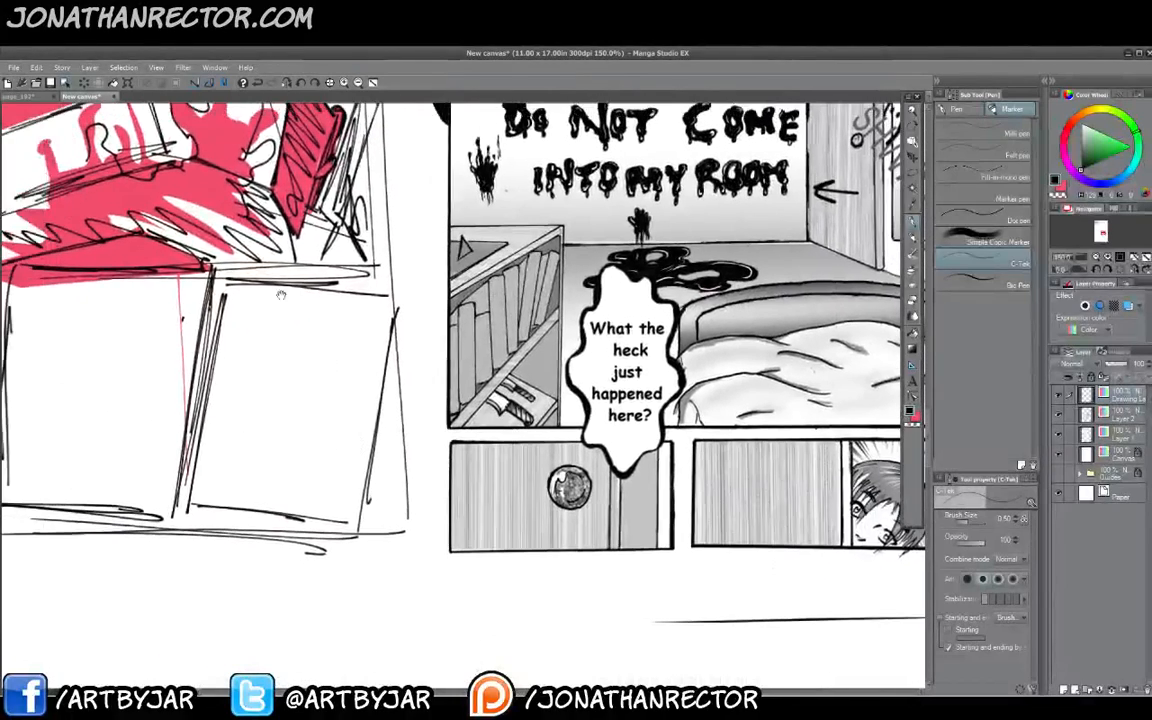
{"action": "mouse_move", "coordinate": [281, 295]}
{"action": "left_mouse_down"}
{"action": "mouse_move", "coordinate": [335, 318]}
{"action": "mouse_move", "coordinate": [290, 404]}
{"action": "mouse_move", "coordinate": [290, 490]}
{"action": "left_mouse_up"}
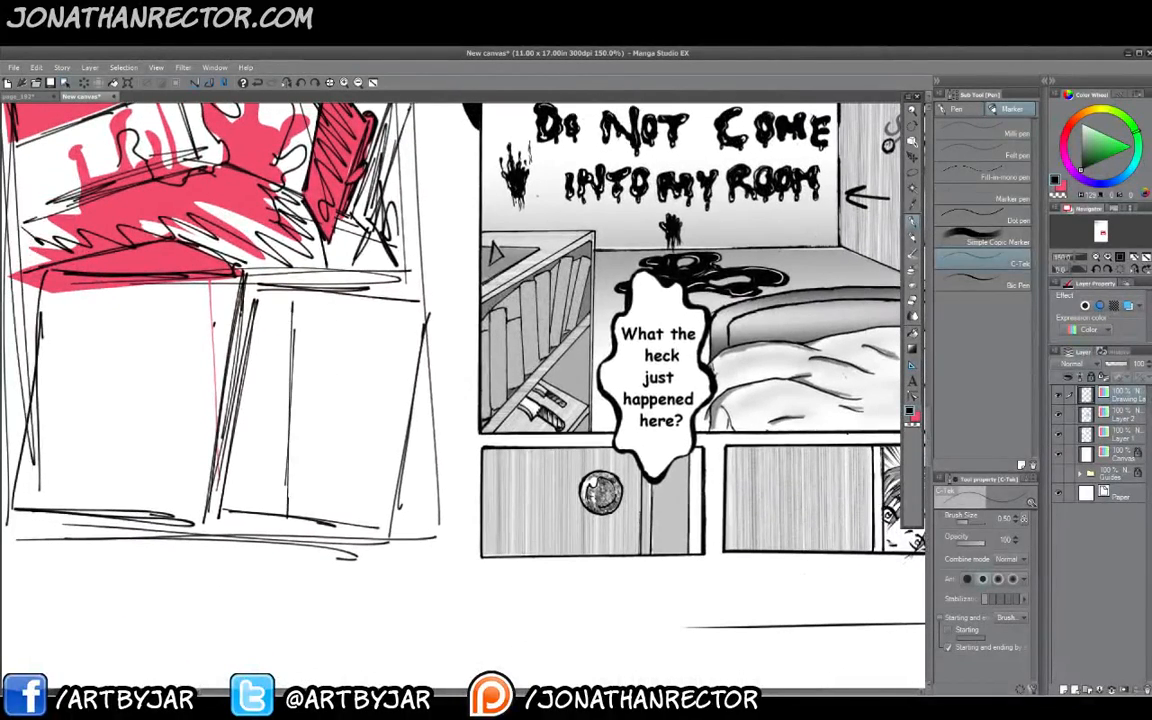
{"action": "mouse_move", "coordinate": [357, 315]}
{"action": "left_mouse_down"}
{"action": "mouse_move", "coordinate": [348, 322]}
{"action": "mouse_move", "coordinate": [388, 380]}
{"action": "left_mouse_up"}
{"action": "left_click_drag", "start_coordinate": [333, 350], "coordinate": [388, 378]}
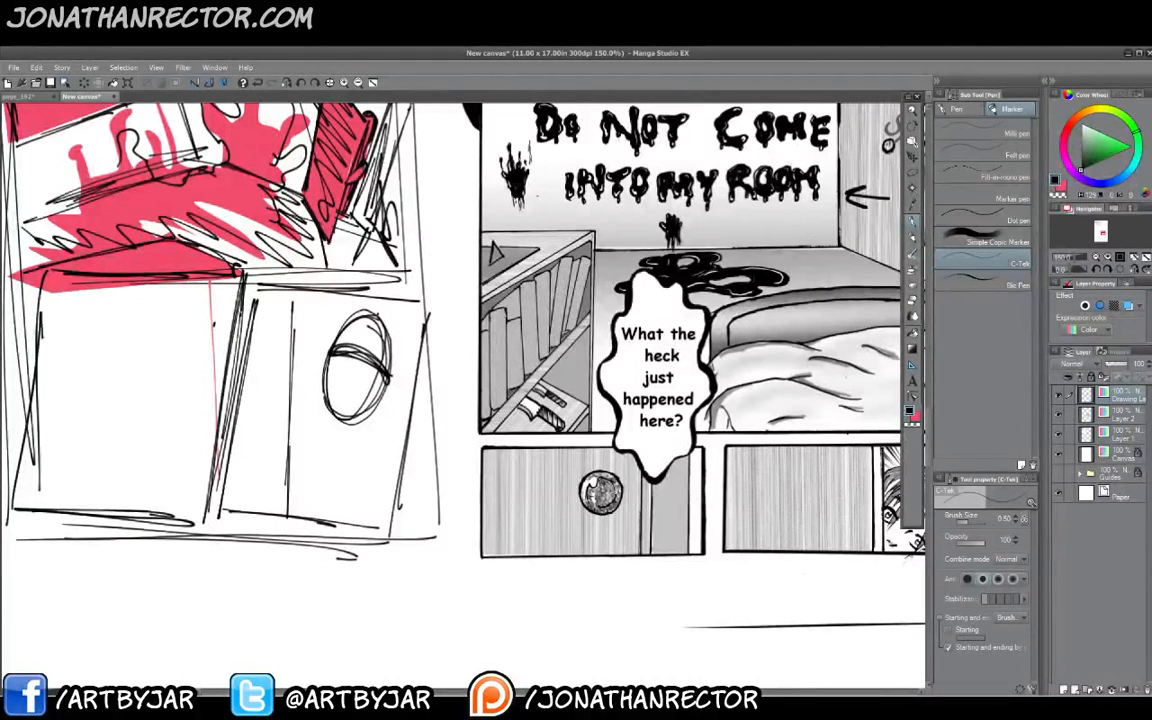
{"action": "left_click_drag", "start_coordinate": [376, 318], "coordinate": [348, 415]}
{"action": "left_click_drag", "start_coordinate": [371, 330], "coordinate": [346, 414]}
{"action": "mouse_move", "coordinate": [346, 348]}
{"action": "left_mouse_down"}
{"action": "mouse_move", "coordinate": [383, 363]}
{"action": "mouse_move", "coordinate": [365, 333]}
{"action": "mouse_move", "coordinate": [385, 350]}
{"action": "left_mouse_up"}
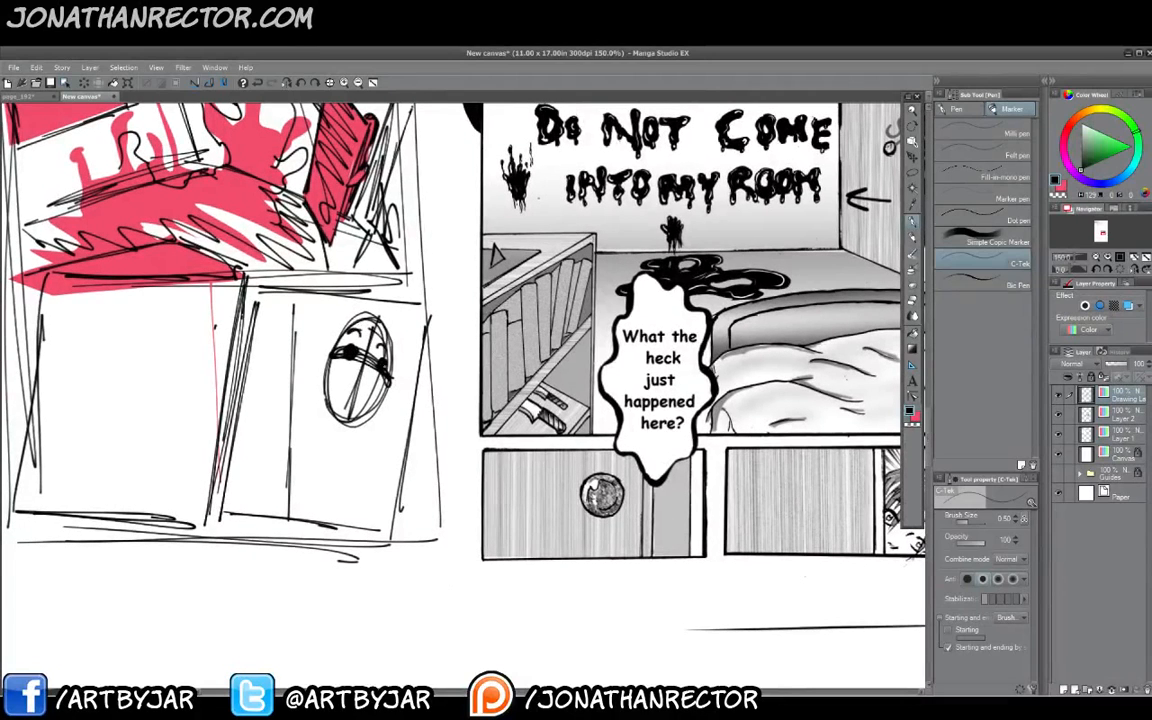
Add the peeking figure's frowning mouth, neck and shoulder, plus a hand gripping the door edge.
{"action": "left_click_drag", "start_coordinate": [335, 388], "coordinate": [369, 388]}
{"action": "mouse_move", "coordinate": [342, 391]}
{"action": "left_mouse_down"}
{"action": "mouse_move", "coordinate": [358, 390]}
{"action": "mouse_move", "coordinate": [340, 443]}
{"action": "mouse_move", "coordinate": [310, 415]}
{"action": "mouse_move", "coordinate": [336, 406]}
{"action": "left_mouse_up"}
{"action": "left_click_drag", "start_coordinate": [366, 422], "coordinate": [357, 495]}
{"action": "mouse_move", "coordinate": [342, 384]}
{"action": "left_mouse_down"}
{"action": "mouse_move", "coordinate": [330, 380]}
{"action": "mouse_move", "coordinate": [327, 457]}
{"action": "left_mouse_up"}
{"action": "mouse_move", "coordinate": [316, 410]}
{"action": "left_mouse_down"}
{"action": "mouse_move", "coordinate": [292, 431]}
{"action": "mouse_move", "coordinate": [321, 434]}
{"action": "left_mouse_up"}
{"action": "left_click_drag", "start_coordinate": [294, 434], "coordinate": [323, 450]}
{"action": "left_click_drag", "start_coordinate": [290, 449], "coordinate": [322, 474]}
{"action": "left_click_drag", "start_coordinate": [324, 447], "coordinate": [322, 474]}
Strengthen the door edge beside the peeking figure and add short surprise marks around the head.
{"action": "left_click_drag", "start_coordinate": [323, 328], "coordinate": [318, 405]}
{"action": "mouse_move", "coordinate": [325, 262]}
{"action": "left_mouse_down"}
{"action": "mouse_move", "coordinate": [319, 425]}
{"action": "mouse_move", "coordinate": [320, 392]}
{"action": "left_mouse_up"}
{"action": "left_click_drag", "start_coordinate": [336, 283], "coordinate": [349, 302]}
{"action": "left_click_drag", "start_coordinate": [348, 275], "coordinate": [359, 294]}
{"action": "mouse_move", "coordinate": [371, 270]}
{"action": "left_mouse_down"}
{"action": "mouse_move", "coordinate": [376, 283]}
{"action": "mouse_move", "coordinate": [416, 283]}
{"action": "left_mouse_up"}
{"action": "left_click_drag", "start_coordinate": [440, 290], "coordinate": [440, 314]}
{"action": "left_click_drag", "start_coordinate": [429, 388], "coordinate": [425, 397]}
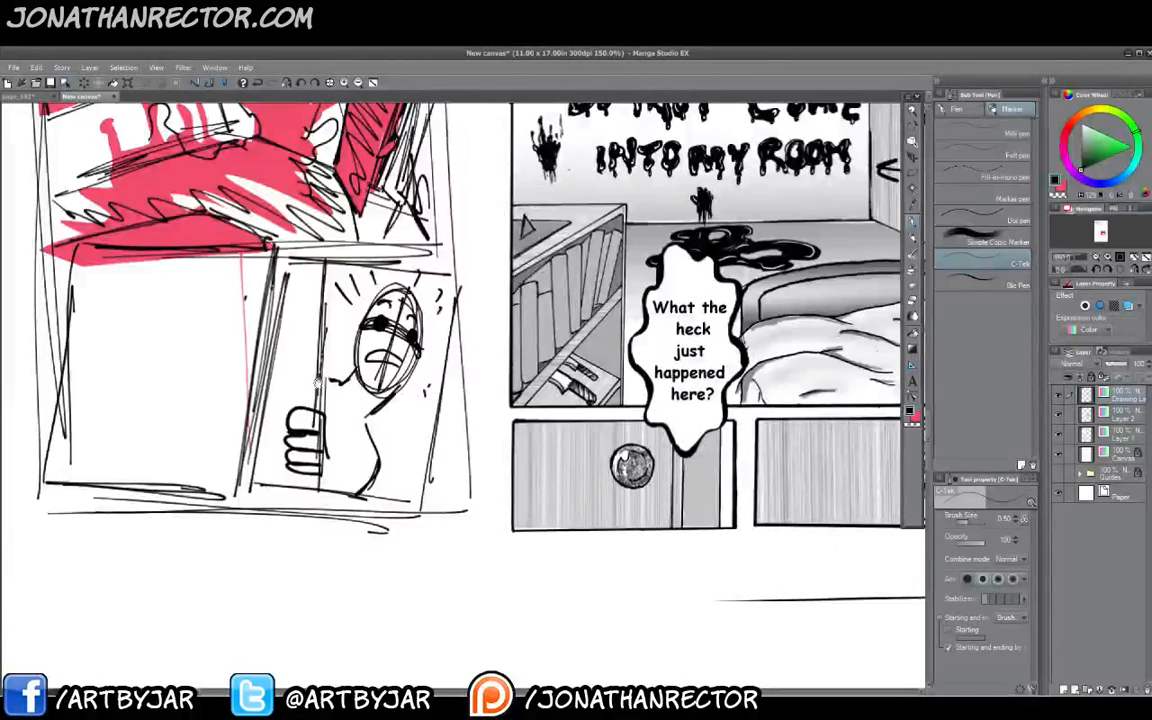
Sketch a doorway frame with a slanted right side and a top edge inside the left-hand bottom panel.
{"action": "left_click_drag", "start_coordinate": [206, 493], "coordinate": [240, 522]}
{"action": "left_click_drag", "start_coordinate": [190, 470], "coordinate": [200, 504]}
{"action": "left_click_drag", "start_coordinate": [176, 446], "coordinate": [237, 452]}
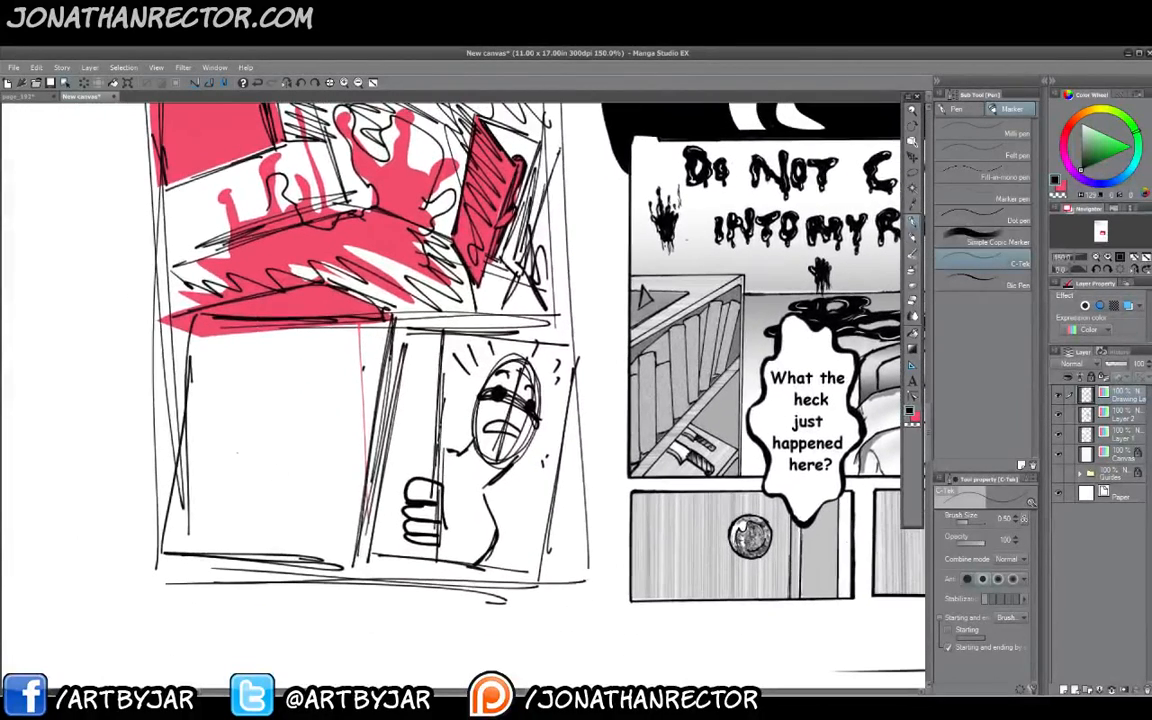
{"action": "left_click_drag", "start_coordinate": [325, 368], "coordinate": [353, 508]}
{"action": "left_click_drag", "start_coordinate": [327, 352], "coordinate": [357, 516]}
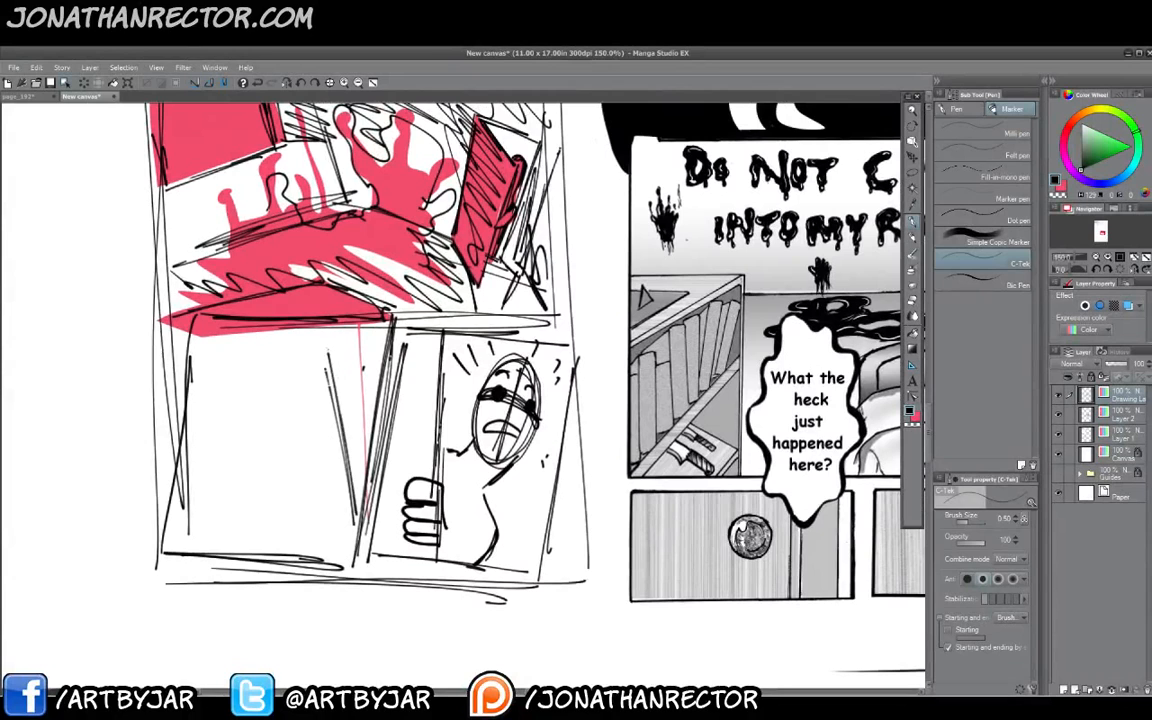
{"action": "left_click_drag", "start_coordinate": [215, 362], "coordinate": [328, 352]}
{"action": "left_click_drag", "start_coordinate": [328, 353], "coordinate": [222, 356]}
{"action": "mouse_move", "coordinate": [189, 359]}
{"action": "left_mouse_down"}
{"action": "mouse_move", "coordinate": [185, 382]}
{"action": "mouse_move", "coordinate": [246, 354]}
{"action": "left_mouse_up"}
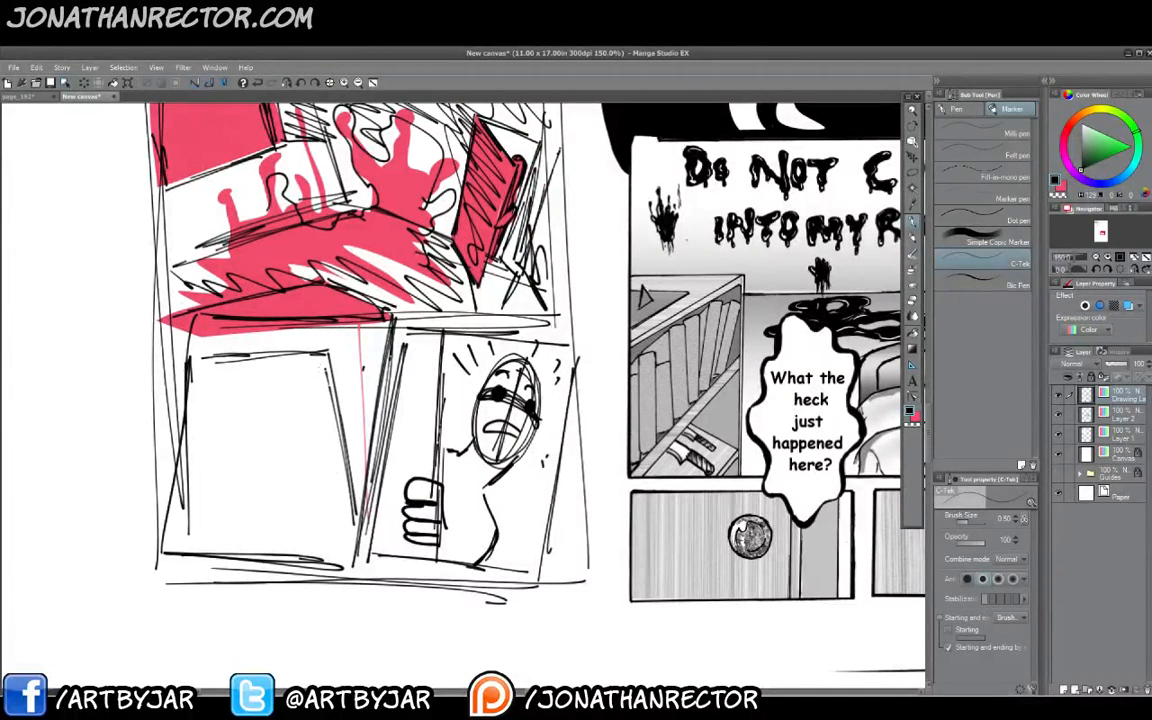
In the left-hand bottom panel, sketch an open door's top and edge, a figure standing against it, and "?!" marks above the head.
{"action": "left_click_drag", "start_coordinate": [260, 389], "coordinate": [322, 357]}
{"action": "mouse_move", "coordinate": [258, 392]}
{"action": "left_mouse_down"}
{"action": "mouse_move", "coordinate": [285, 522]}
{"action": "mouse_move", "coordinate": [313, 557]}
{"action": "left_mouse_up"}
{"action": "left_click_drag", "start_coordinate": [289, 536], "coordinate": [321, 564]}
{"action": "left_click_drag", "start_coordinate": [276, 498], "coordinate": [288, 571]}
{"action": "mouse_move", "coordinate": [283, 520]}
{"action": "left_mouse_down"}
{"action": "mouse_move", "coordinate": [288, 565]}
{"action": "mouse_move", "coordinate": [328, 569]}
{"action": "mouse_move", "coordinate": [240, 437]}
{"action": "mouse_move", "coordinate": [247, 558]}
{"action": "left_mouse_up"}
{"action": "mouse_move", "coordinate": [243, 438]}
{"action": "left_mouse_down"}
{"action": "mouse_move", "coordinate": [234, 405]}
{"action": "mouse_move", "coordinate": [257, 435]}
{"action": "left_mouse_up"}
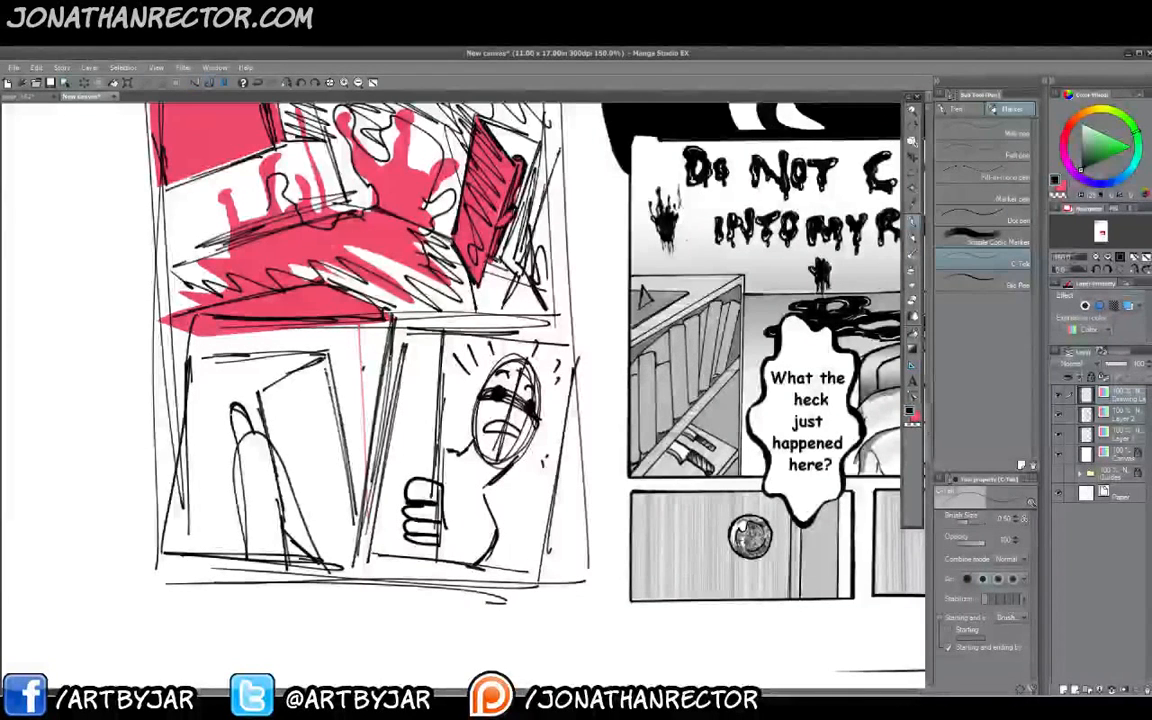
{"action": "left_click_drag", "start_coordinate": [211, 384], "coordinate": [225, 390]}
{"action": "left_click", "coordinate": [220, 401]}
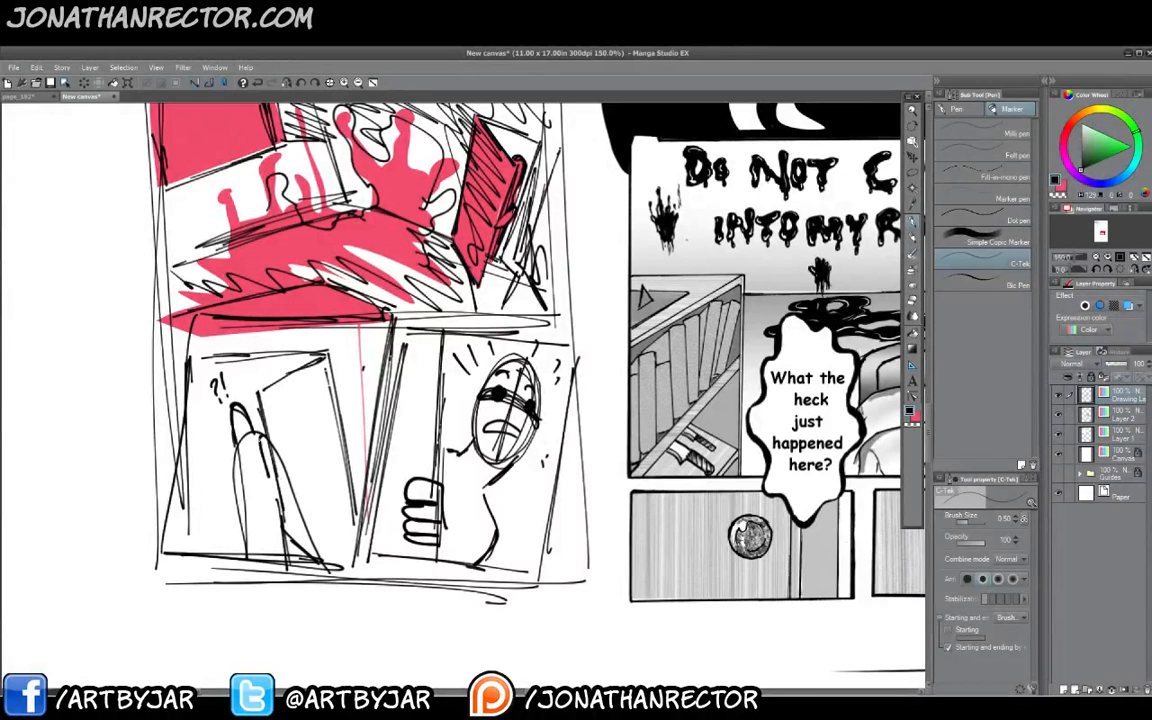
Strengthen the standing figure's back, add an arm reaching out to the doorknob, and erase the overlapping body and door lines.
{"action": "mouse_move", "coordinate": [257, 433]}
{"action": "left_mouse_down"}
{"action": "mouse_move", "coordinate": [306, 505]}
{"action": "mouse_move", "coordinate": [307, 484]}
{"action": "mouse_move", "coordinate": [309, 509]}
{"action": "mouse_move", "coordinate": [319, 494]}
{"action": "mouse_move", "coordinate": [255, 547]}
{"action": "left_mouse_up"}
{"action": "left_click_drag", "start_coordinate": [240, 455], "coordinate": [252, 552]}
{"action": "key", "text": "e"}
{"action": "mouse_move", "coordinate": [270, 440]}
{"action": "left_mouse_down"}
{"action": "mouse_move", "coordinate": [287, 538]}
{"action": "mouse_move", "coordinate": [312, 558]}
{"action": "mouse_move", "coordinate": [280, 557]}
{"action": "left_mouse_up"}
{"action": "left_click_drag", "start_coordinate": [288, 492], "coordinate": [285, 487]}
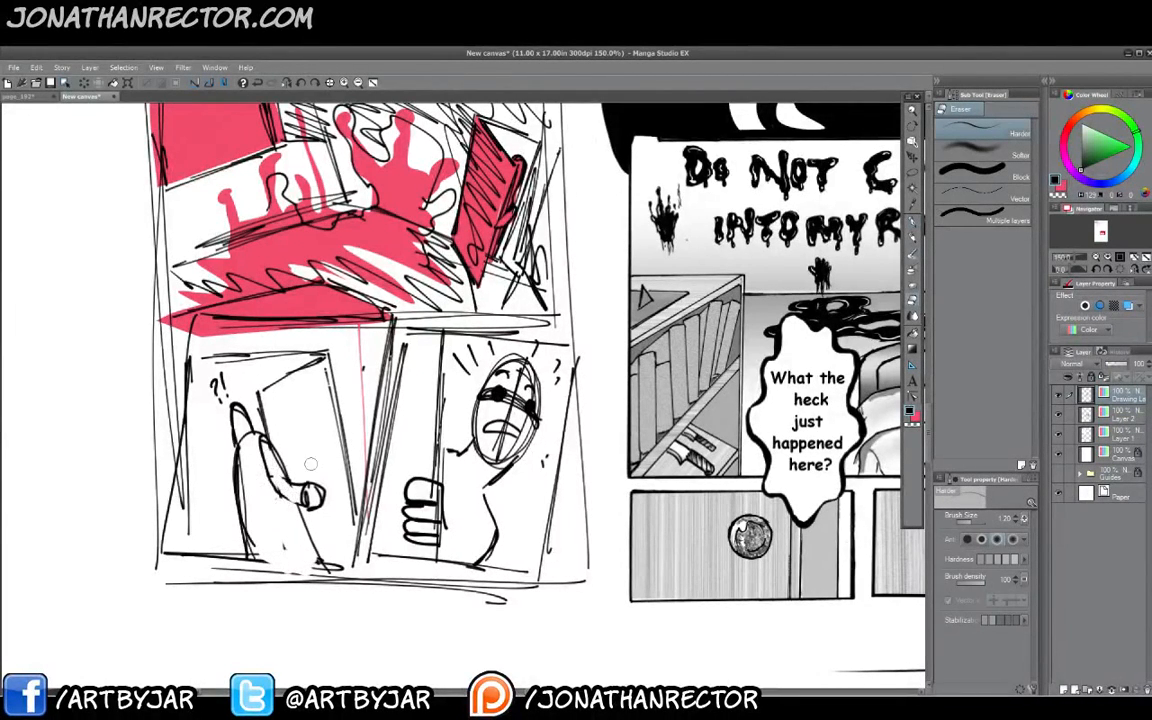
Add a small peephole to the open door and hatch the dark doorway area behind and above the figure.
{"action": "key", "text": "p"}
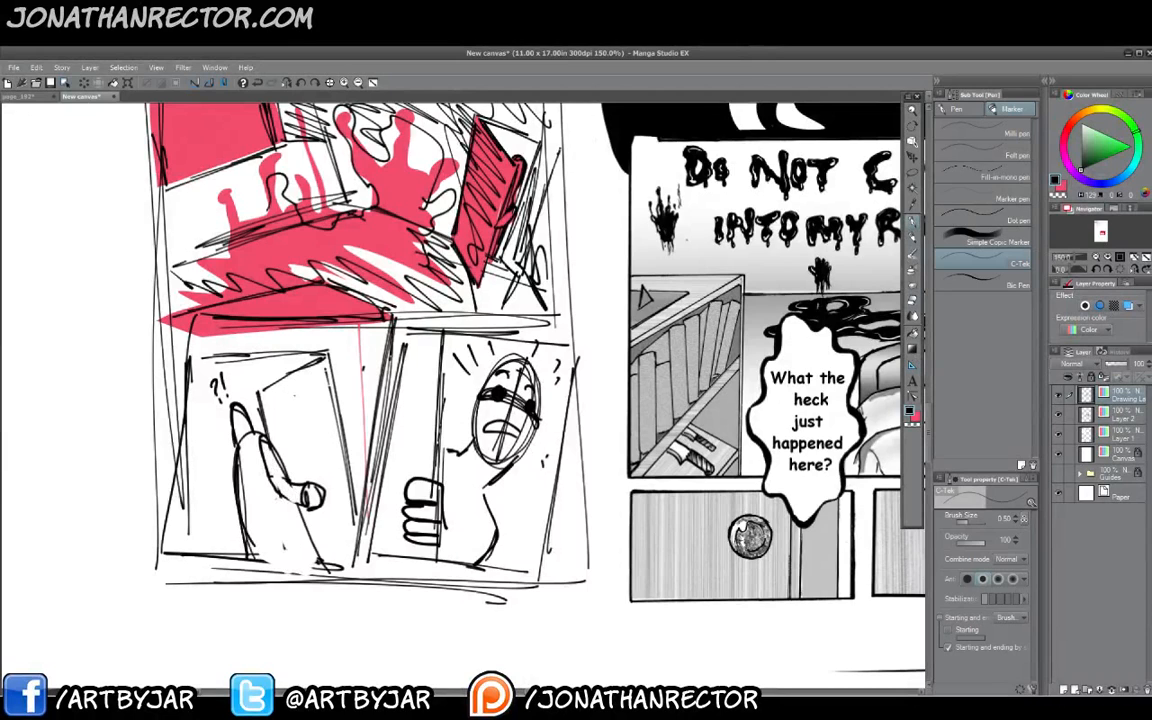
{"action": "left_click_drag", "start_coordinate": [295, 395], "coordinate": [293, 403]}
{"action": "left_click_drag", "start_coordinate": [328, 358], "coordinate": [363, 498]}
{"action": "left_click_drag", "start_coordinate": [186, 403], "coordinate": [210, 551]}
{"action": "mouse_move", "coordinate": [170, 381]}
{"action": "left_mouse_down"}
{"action": "mouse_move", "coordinate": [189, 508]}
{"action": "mouse_move", "coordinate": [232, 499]}
{"action": "left_mouse_up"}
{"action": "mouse_move", "coordinate": [306, 359]}
{"action": "left_mouse_down"}
{"action": "mouse_move", "coordinate": [194, 358]}
{"action": "mouse_move", "coordinate": [180, 372]}
{"action": "mouse_move", "coordinate": [205, 422]}
{"action": "mouse_move", "coordinate": [185, 488]}
{"action": "mouse_move", "coordinate": [218, 479]}
{"action": "left_mouse_up"}
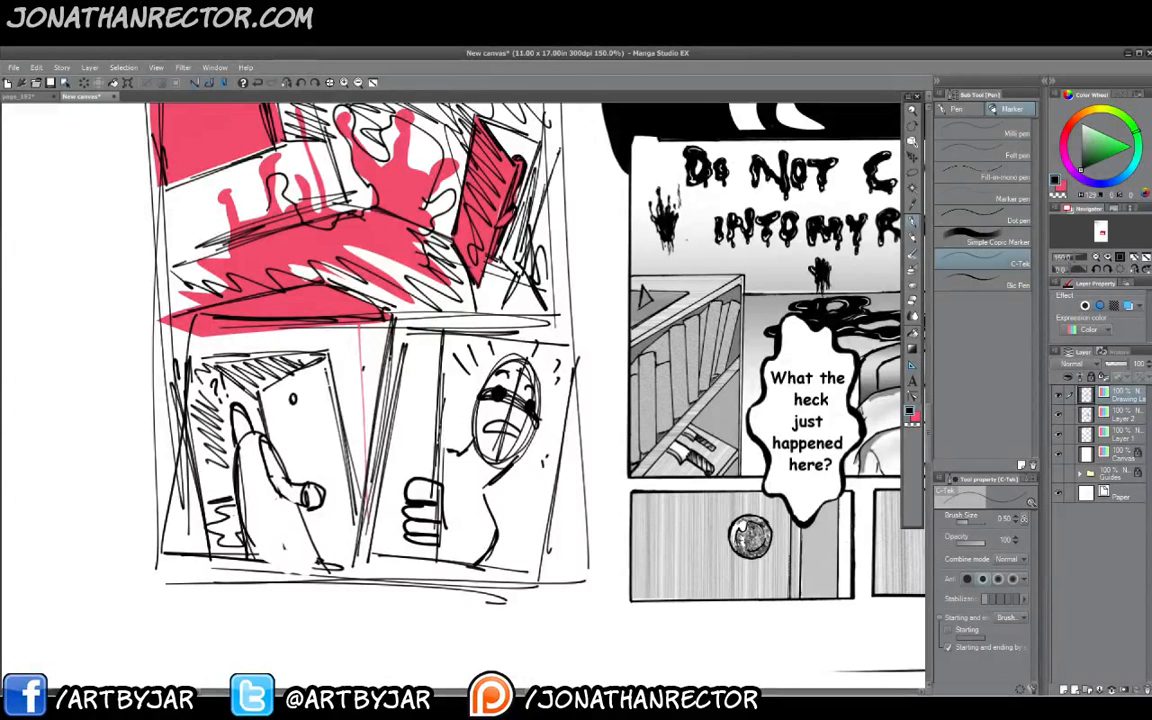
On Layer 2, lasso the standing figure, the open door and the low shape behind the figure, and fill them with red.
{"action": "left_click", "coordinate": [1122, 415]}
{"action": "left_click", "coordinate": [916, 417]}
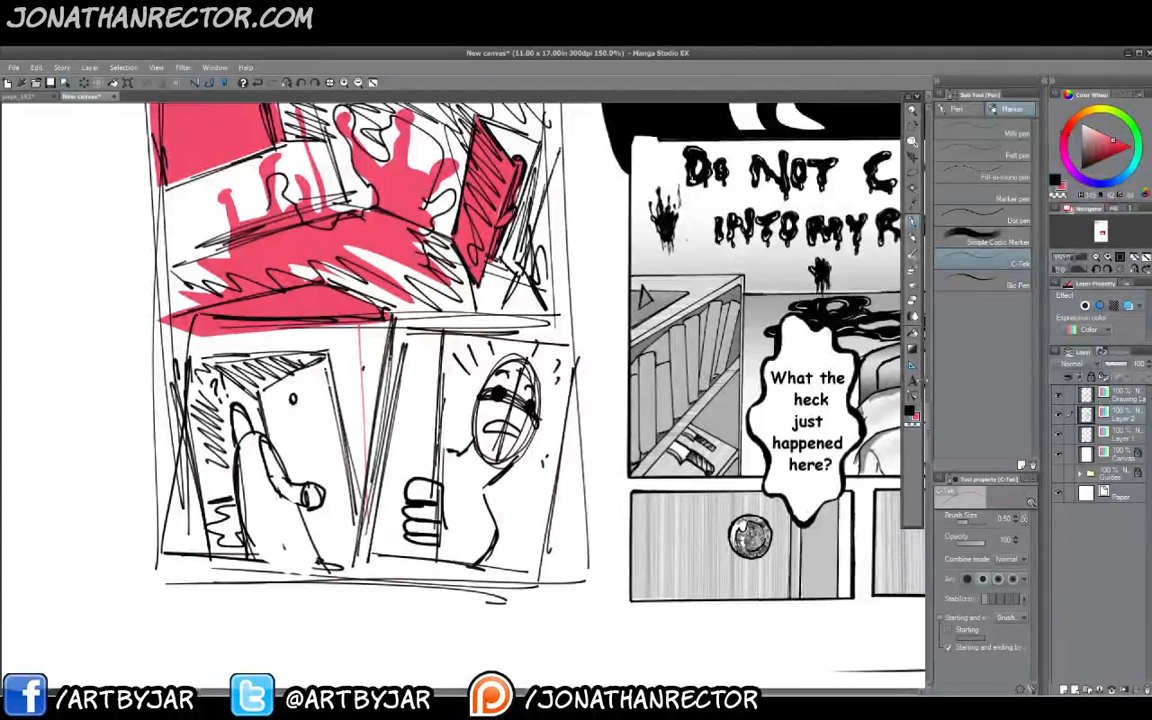
{"action": "left_click", "coordinate": [913, 172]}
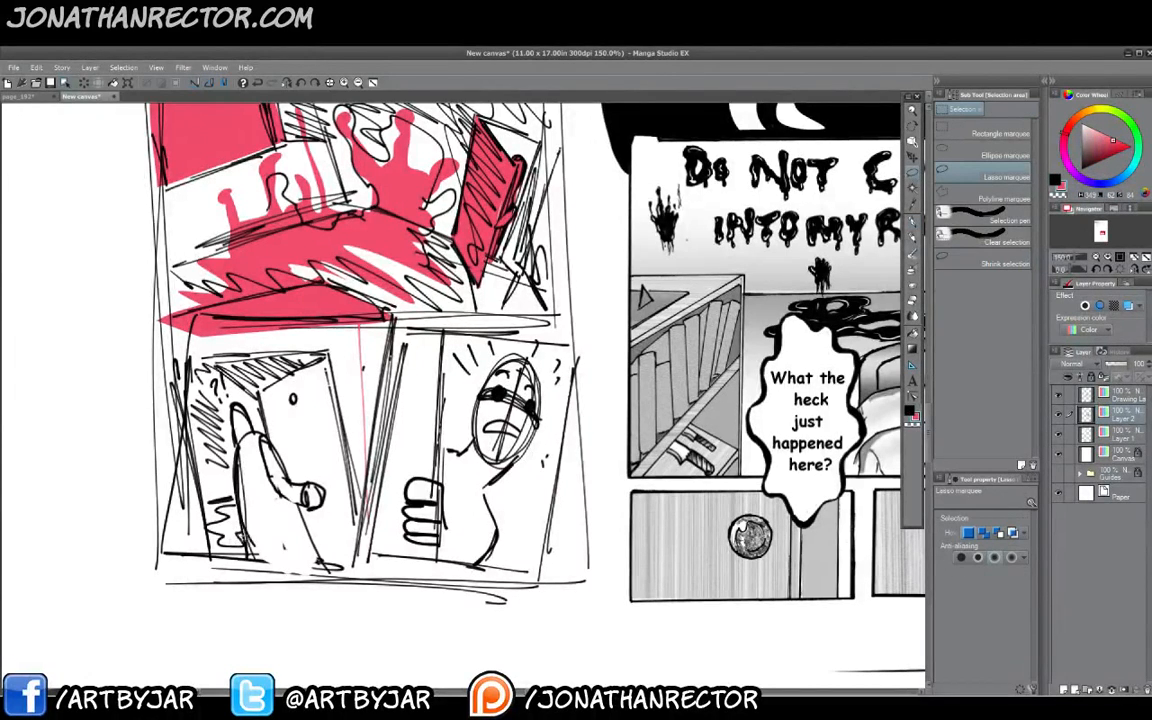
{"action": "mouse_move", "coordinate": [240, 512]}
{"action": "left_mouse_down"}
{"action": "mouse_move", "coordinate": [214, 545]}
{"action": "mouse_move", "coordinate": [236, 443]}
{"action": "mouse_move", "coordinate": [256, 432]}
{"action": "mouse_move", "coordinate": [333, 564]}
{"action": "mouse_move", "coordinate": [243, 577]}
{"action": "left_mouse_up"}
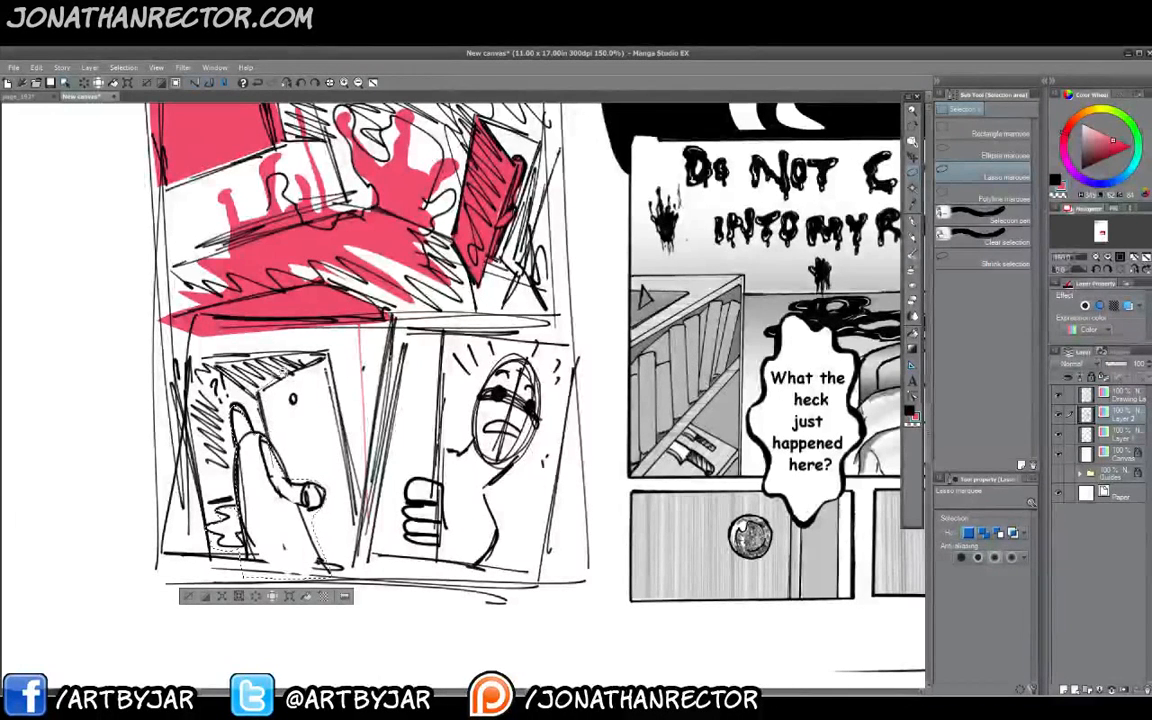
{"action": "mouse_move", "coordinate": [284, 372]}
{"action": "left_mouse_down"}
{"action": "mouse_move", "coordinate": [339, 411]}
{"action": "mouse_move", "coordinate": [354, 566]}
{"action": "mouse_move", "coordinate": [300, 574]}
{"action": "left_mouse_up"}
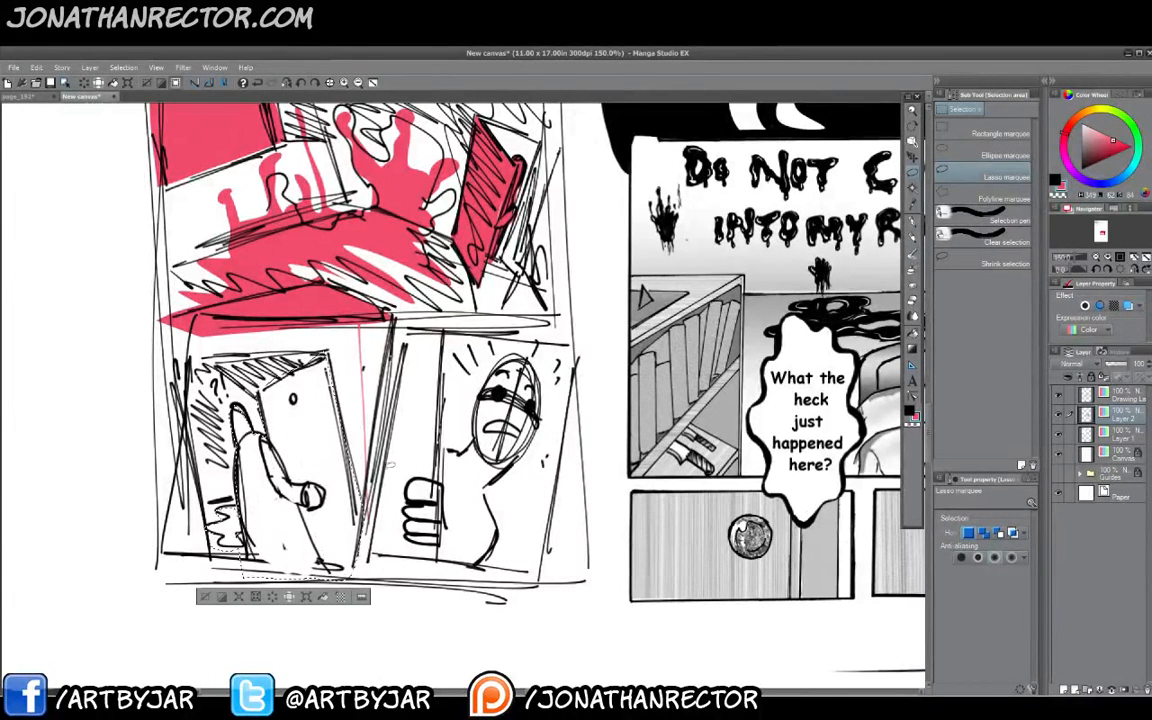
{"action": "key", "text": "alt+Delete"}
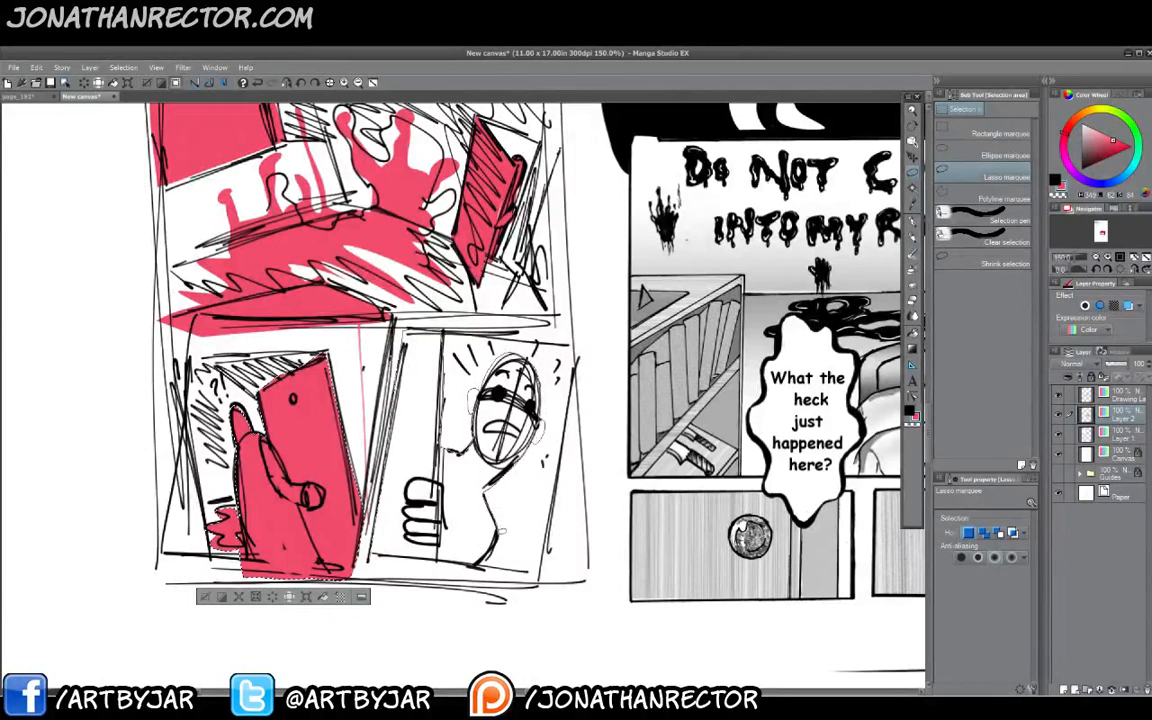
Lasso the peeking figure and door in the right-hand bottom panel, fill them with red, and clear the selection.
{"action": "mouse_move", "coordinate": [502, 531]}
{"action": "left_mouse_down"}
{"action": "mouse_move", "coordinate": [478, 565]}
{"action": "mouse_move", "coordinate": [371, 553]}
{"action": "left_mouse_up"}
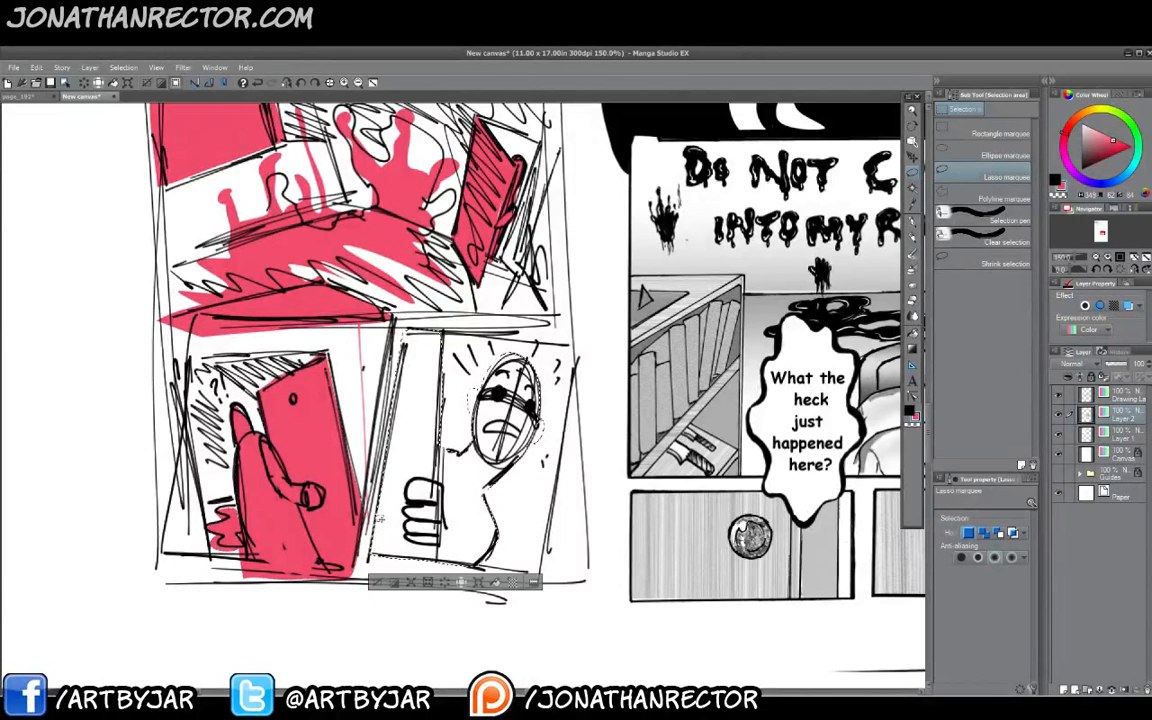
{"action": "left_click", "coordinate": [495, 582]}
{"action": "left_click", "coordinate": [377, 581]}
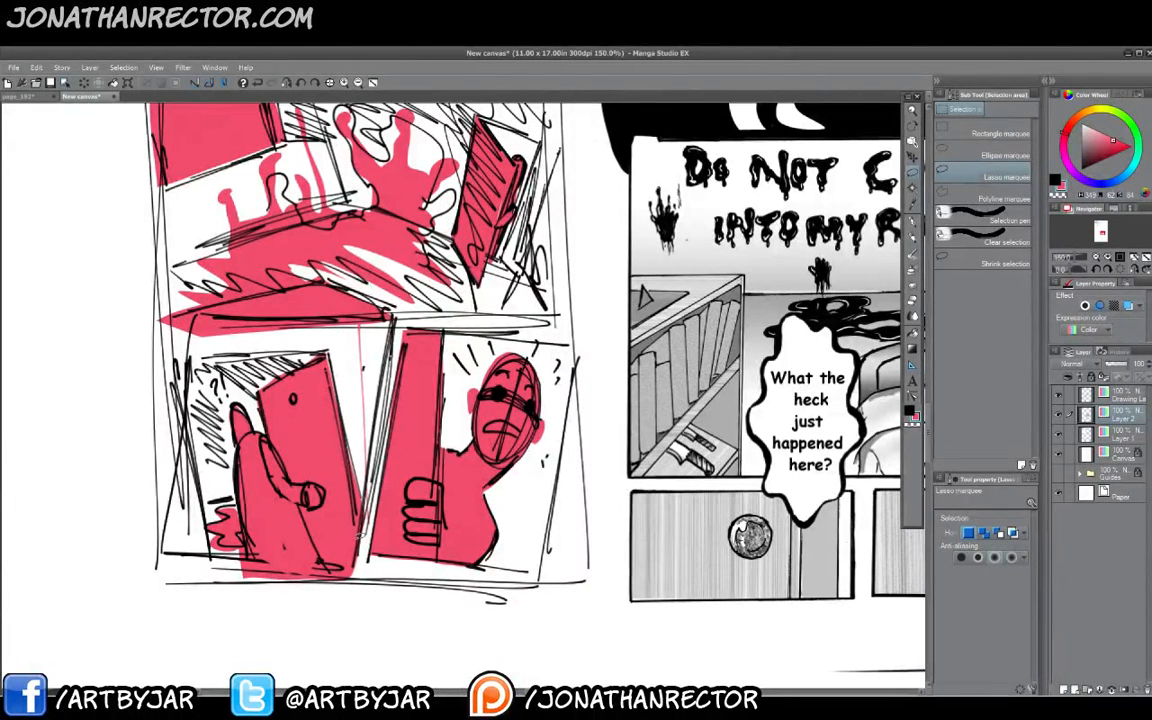
{"action": "left_click", "coordinate": [358, 83]}
{"action": "left_click_drag", "start_coordinate": [262, 437], "coordinate": [239, 536]}
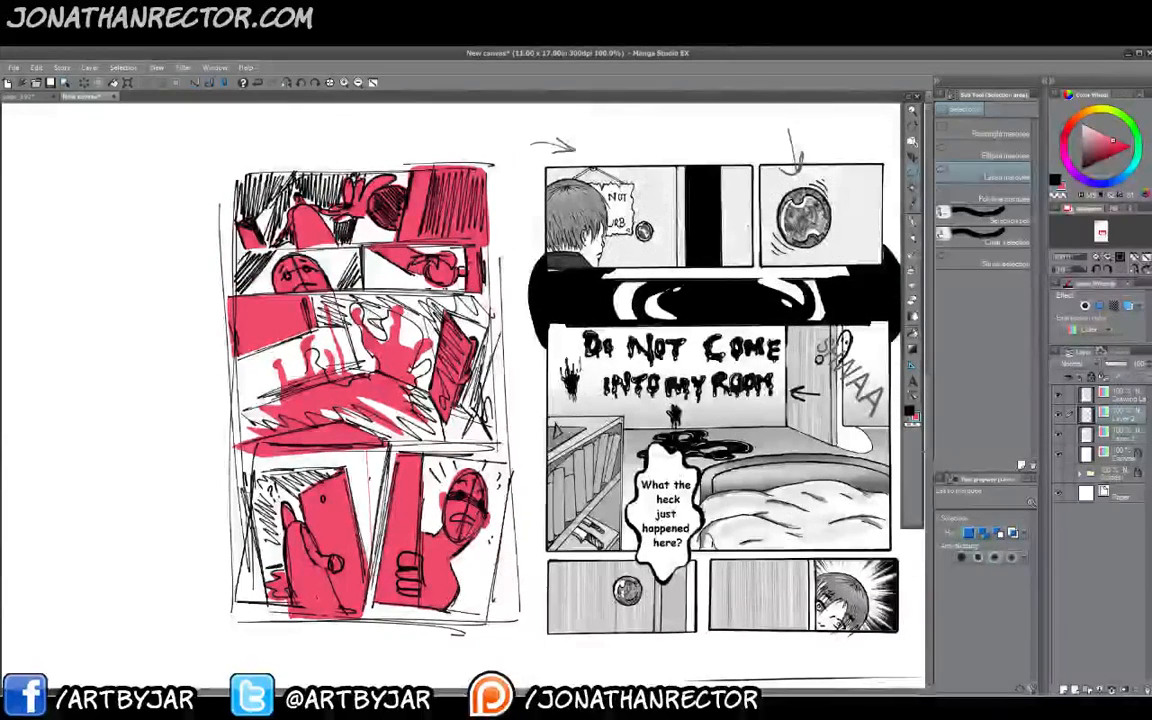